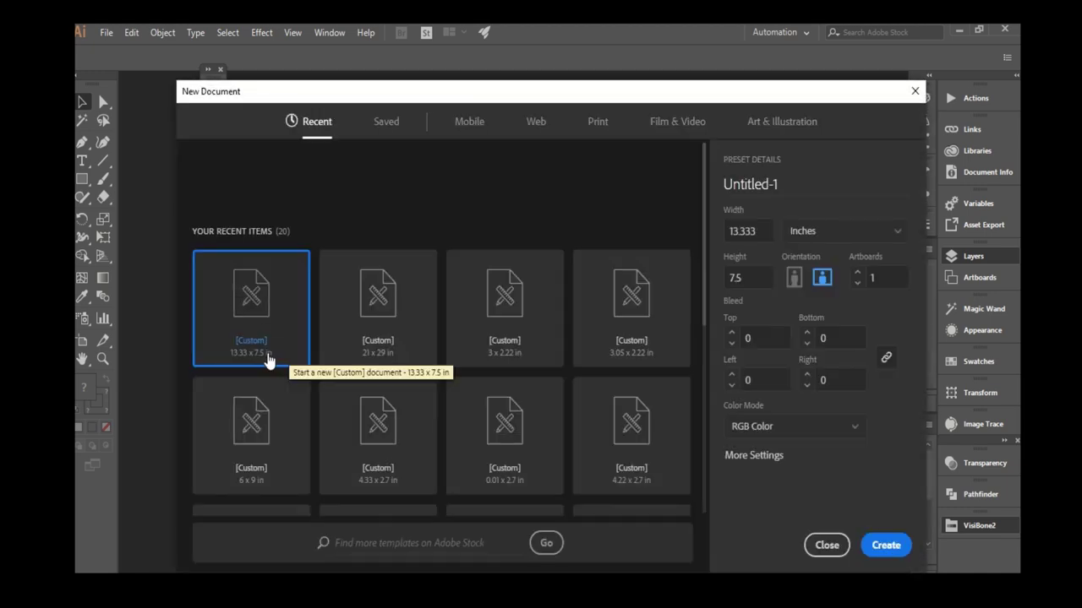
Create a new blank document and open poses.ai from the recent files.
left_click(106, 32)
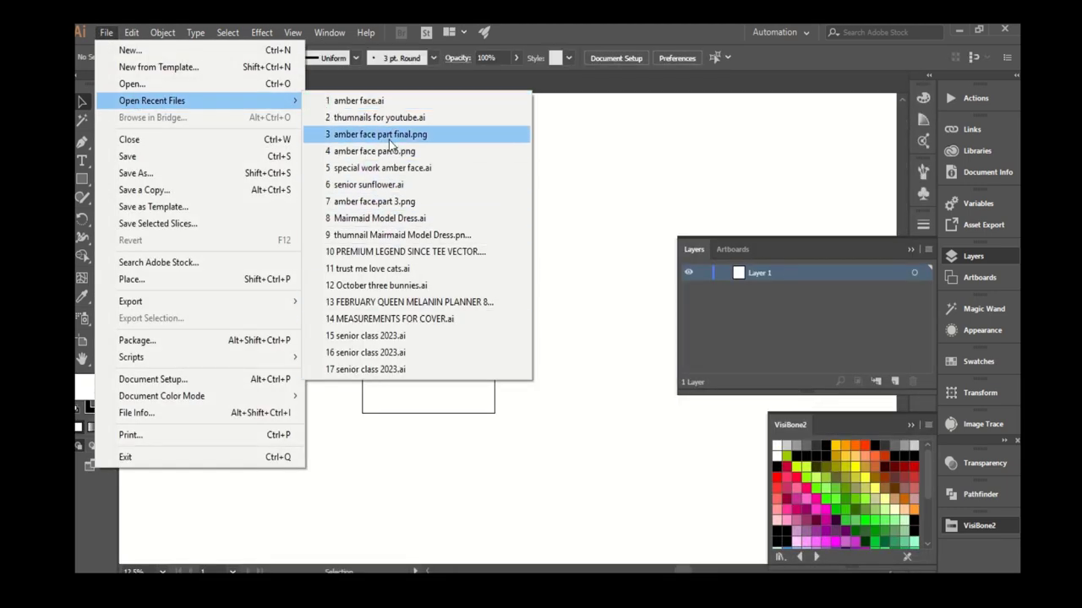
left_click(598, 171)
double_click(621, 40)
Hide the head layer, then copy the headless figure and paste it into Untitled-1.
left_click(688, 273)
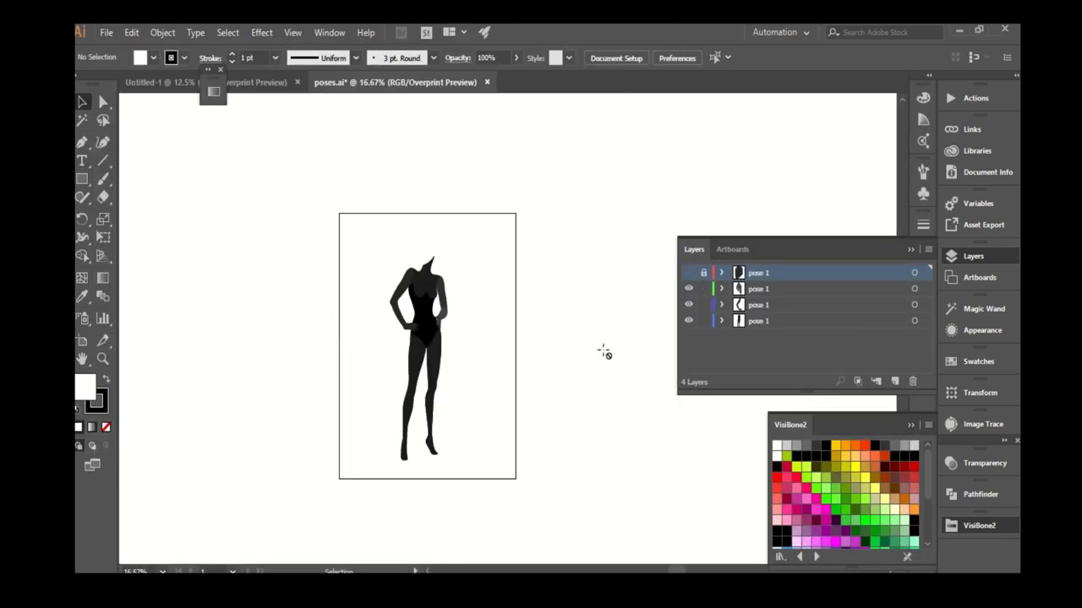
left_click(721, 321)
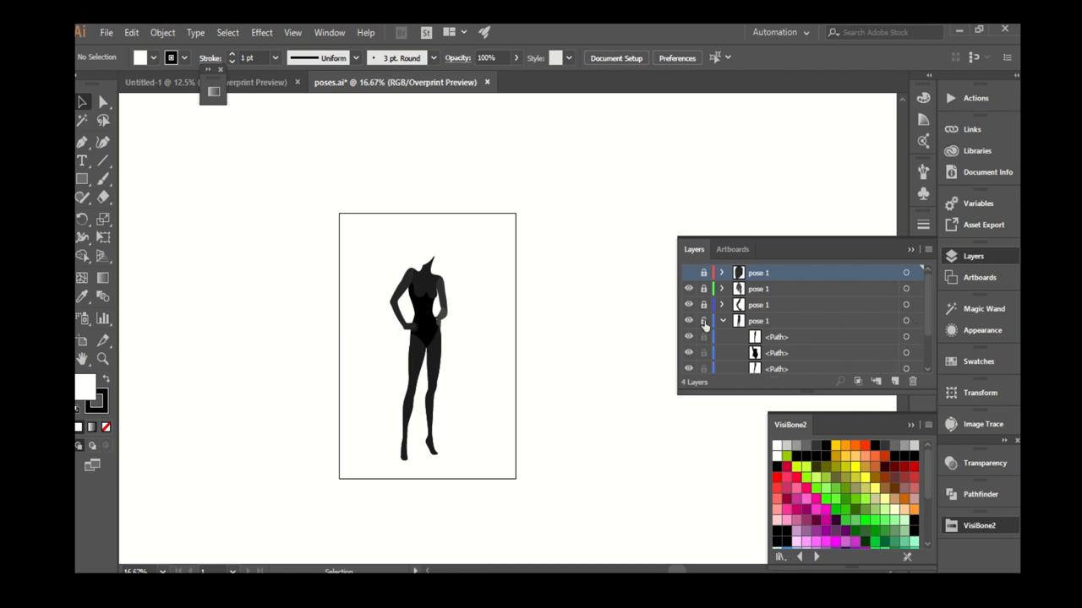
left_click(905, 321)
key("ctrl+Tab")
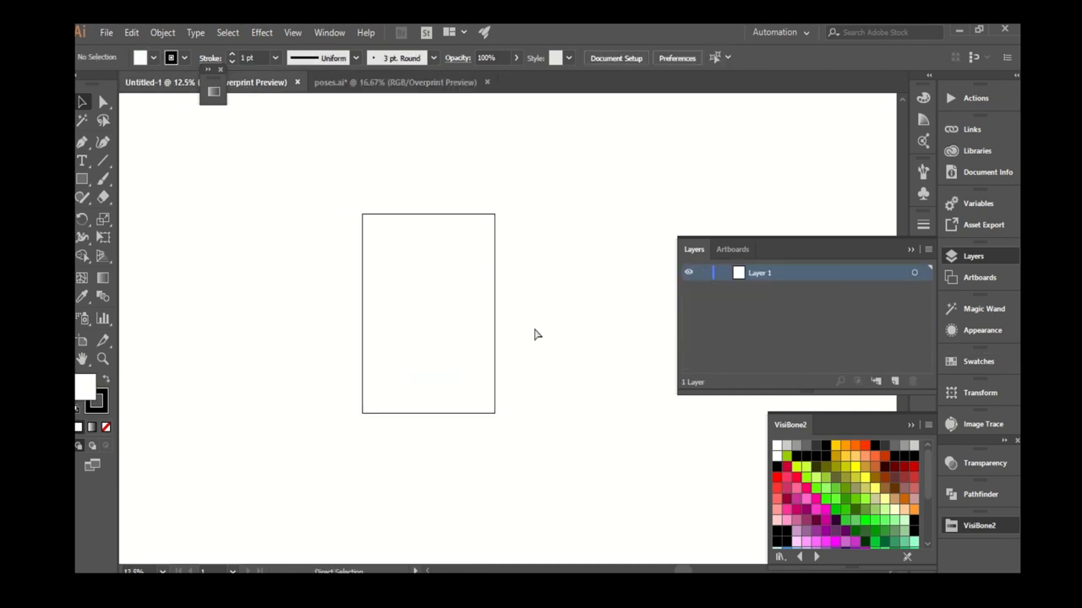
key("ctrl+v")
scroll(439, 283, "up", 2)
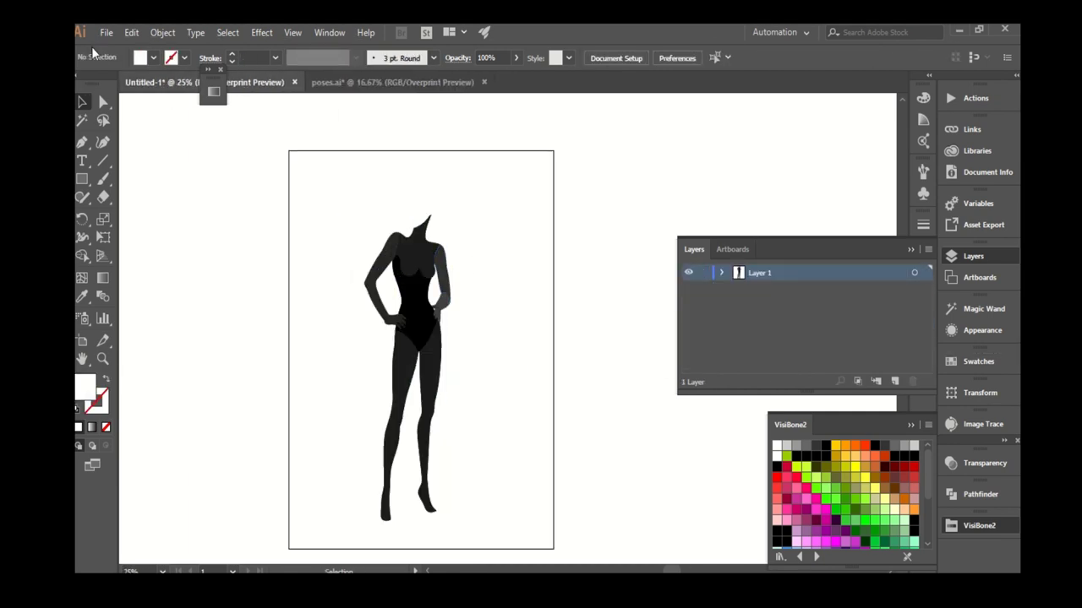
Paste the figure in front in place and select all of its paths.
left_click(131, 33)
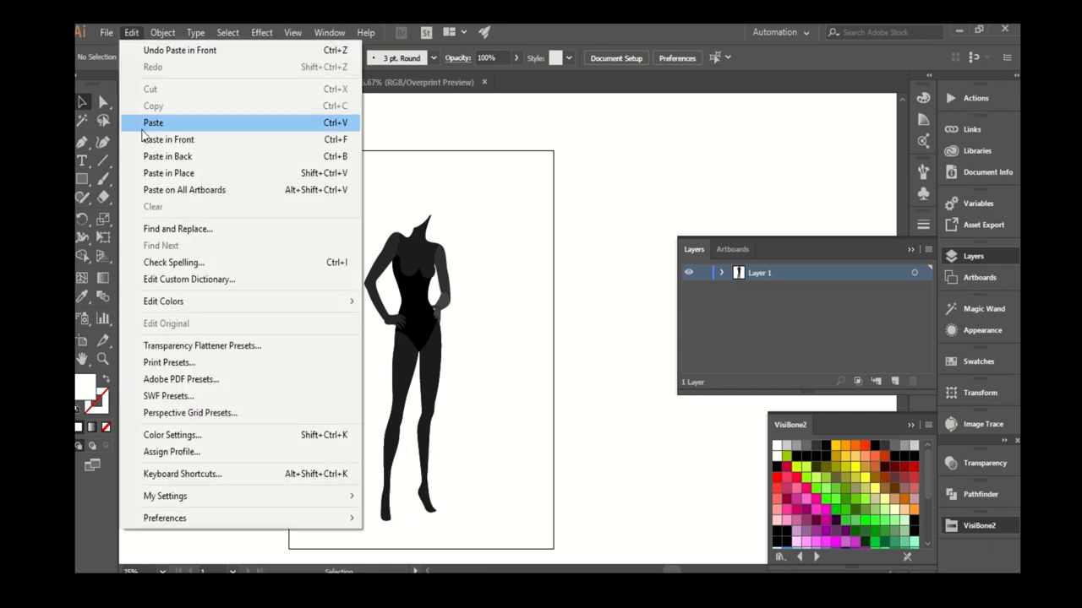
left_click(175, 140)
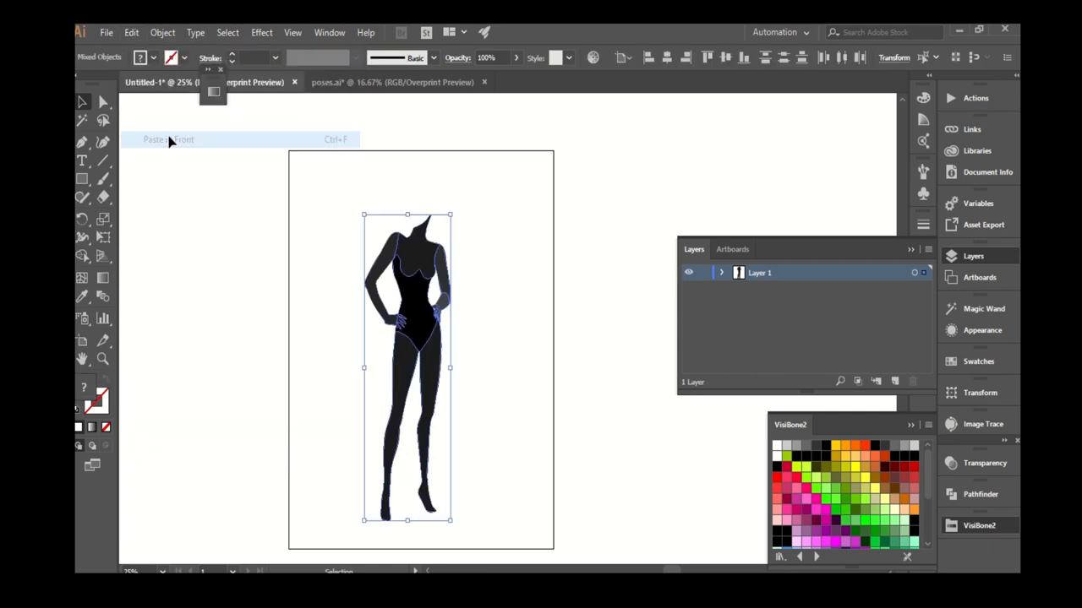
left_click(507, 314)
key("a")
key("ctrl+a")
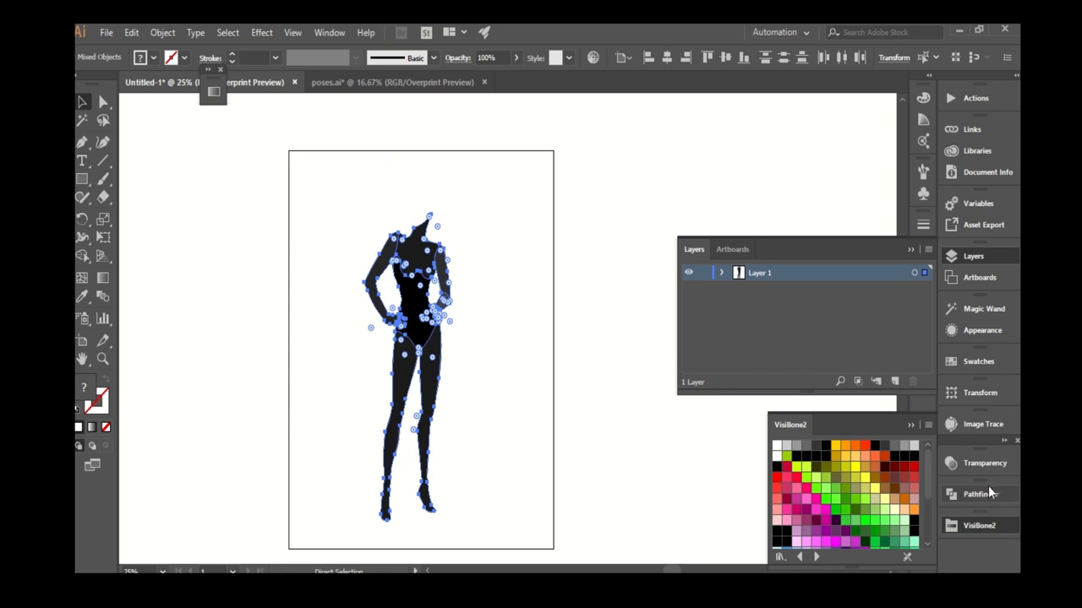
left_click(972, 361)
key("v")
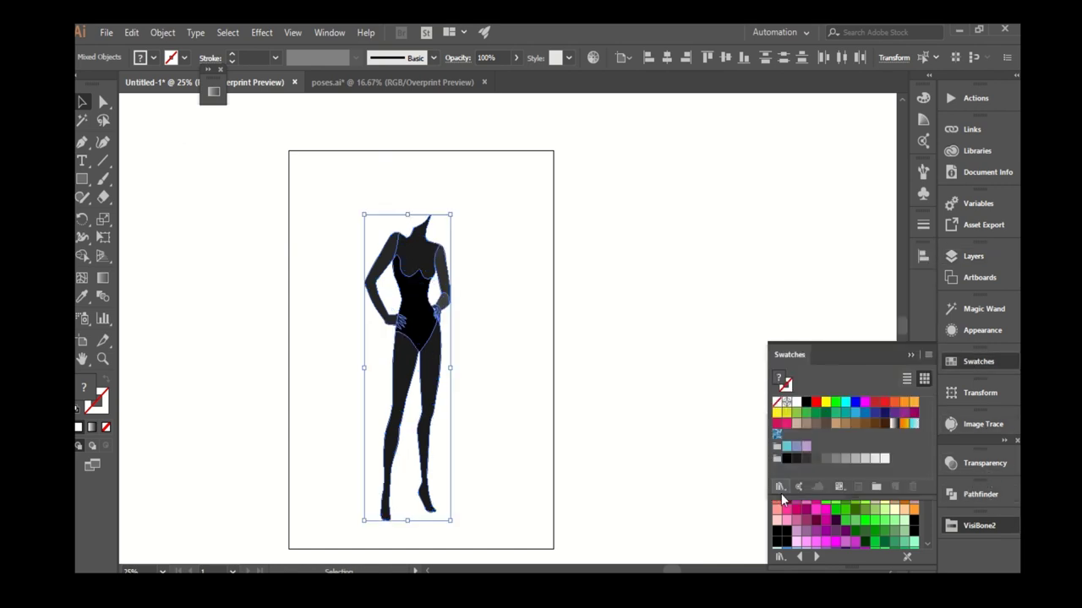
Fill the figure with a light Skintones swatch and a 5 pt black outline, then cut it.
left_click(780, 488)
left_click(813, 344)
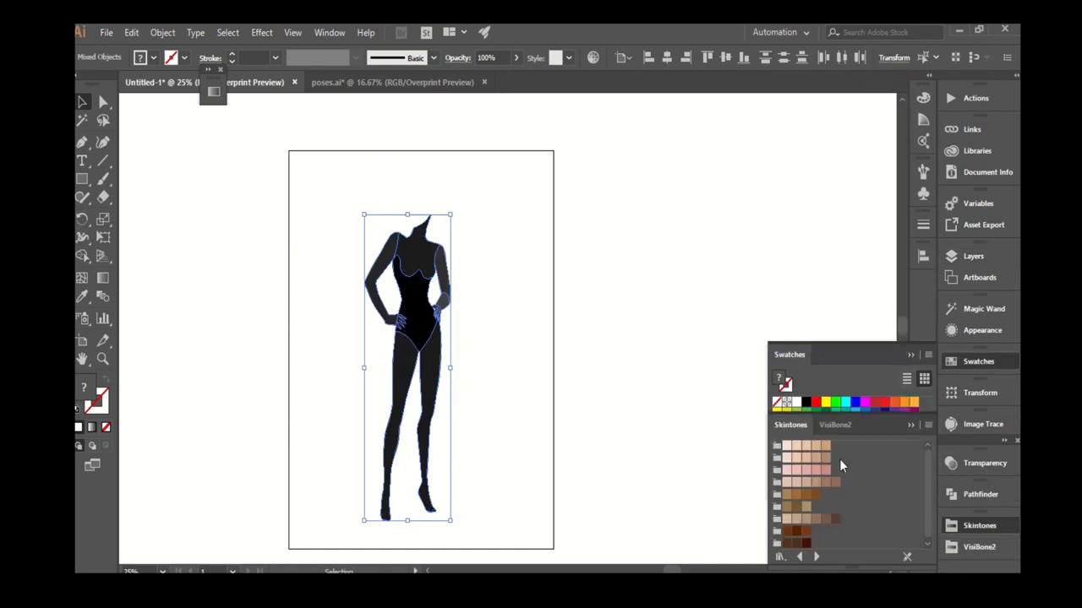
left_click(785, 446)
left_click(275, 58)
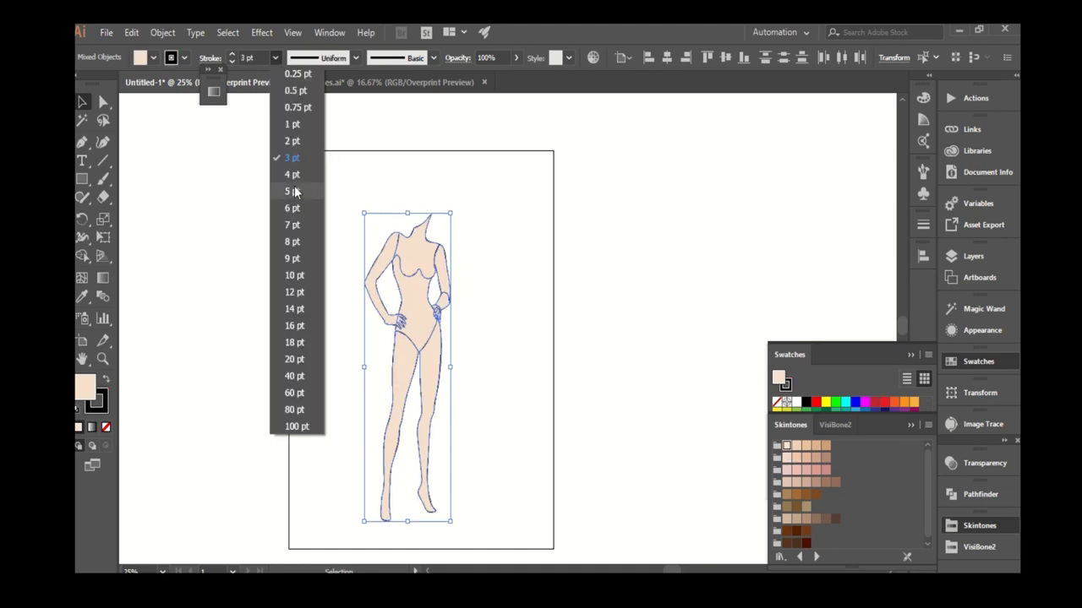
left_click(292, 193)
scroll(471, 309, "up", 3)
key("a")
left_click(363, 342)
left_click(131, 33)
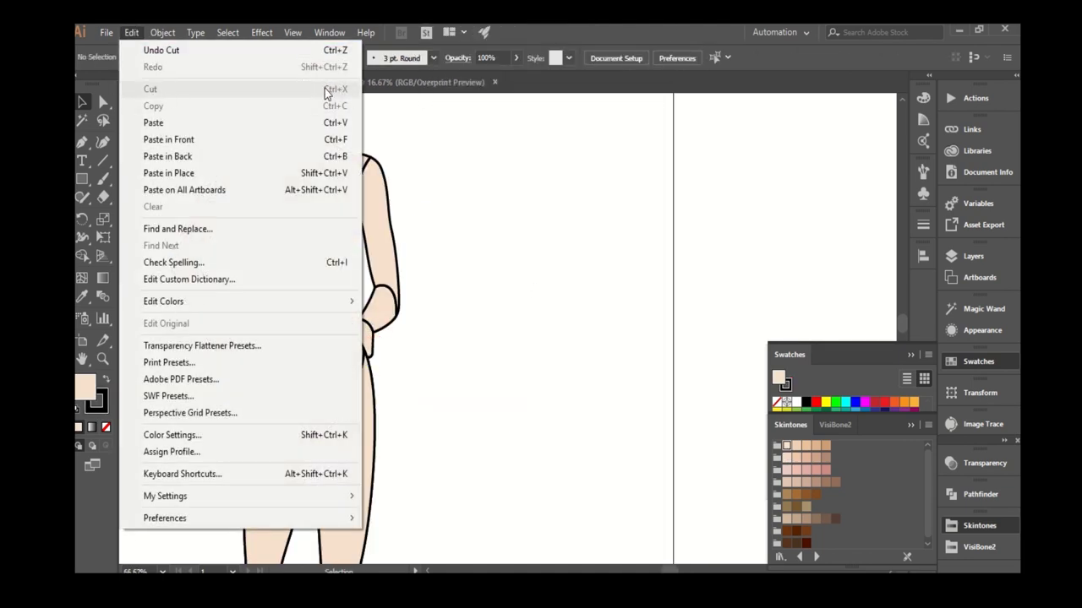
Create Layer 2 and paste the skin-toned figure in front onto it.
left_click(972, 256)
left_click(897, 381)
left_click(131, 32)
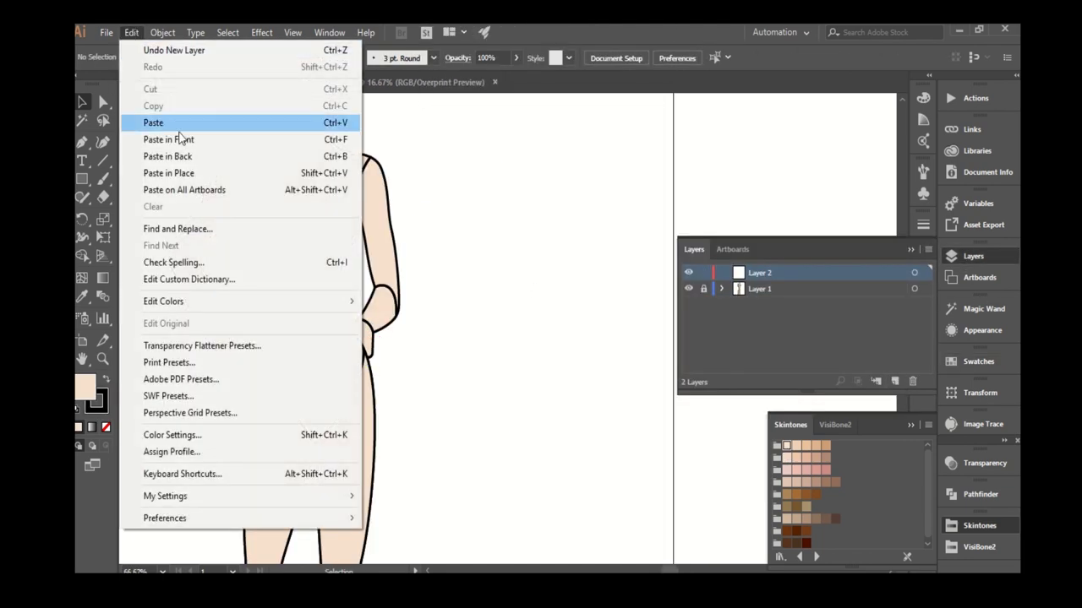
left_click(181, 137)
key("ctrl+minus")
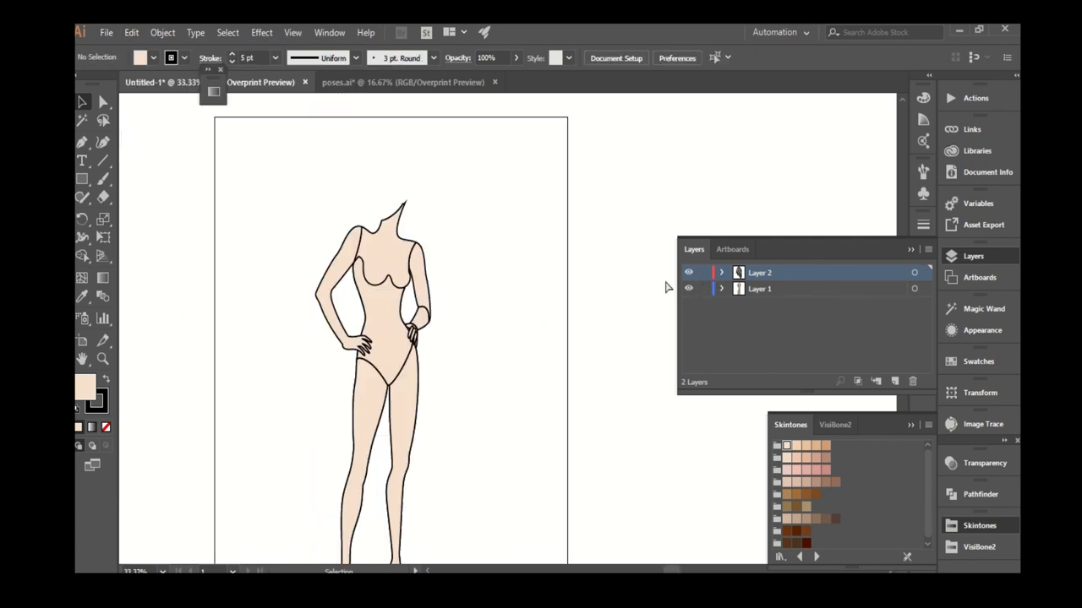
left_click(915, 272)
Lock the layer holding the figure copy and make Layer 1 active.
key("shift+F8")
left_click(514, 310)
key("ctrl+minus")
left_click(703, 272)
key("a")
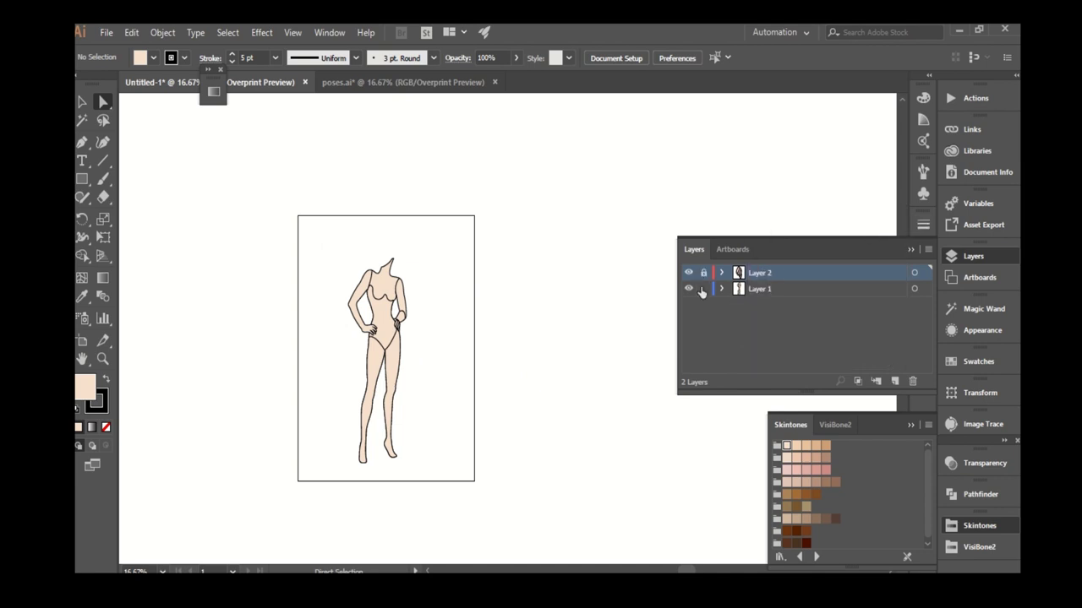
left_click(748, 294)
left_click(912, 382)
Cancel the layer deletion, add Layer 3 for the gown, and take the Pen tool.
left_click(647, 324)
left_click(894, 382)
key("ctrl+1")
key("v")
key("p")
Pen the sweetheart neckline across the bust and curve the bodice edge down the side.
left_click(463, 270)
mouse_move(397, 290)
left_mouse_down()
mouse_move(368, 324)
mouse_move(296, 246)
mouse_move(291, 213)
left_mouse_up()
key("ctrl+plus")
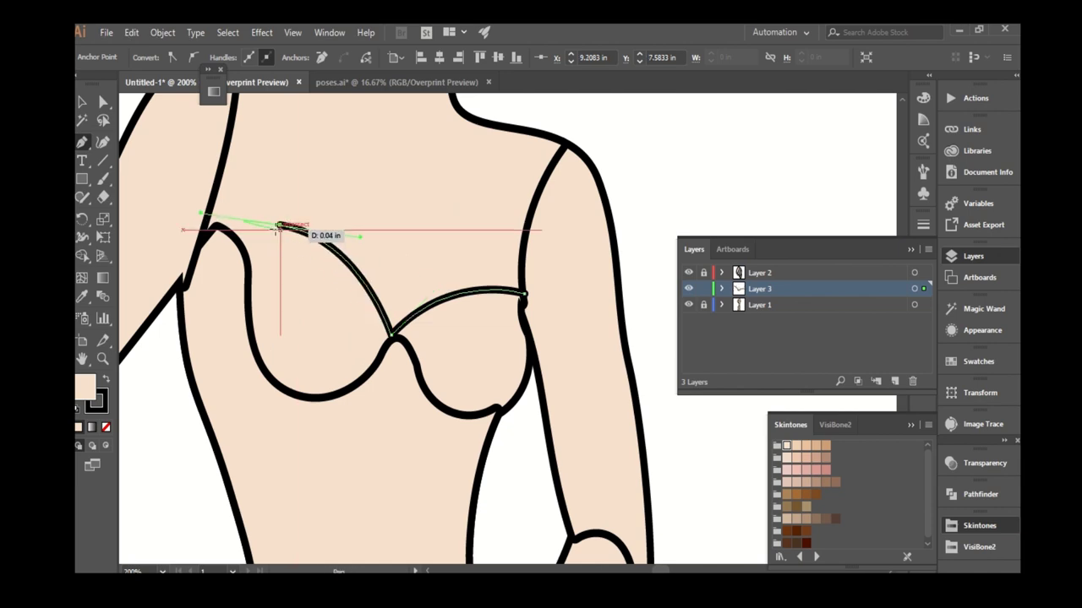
key("ctrl+minus")
key("ctrl+plus")
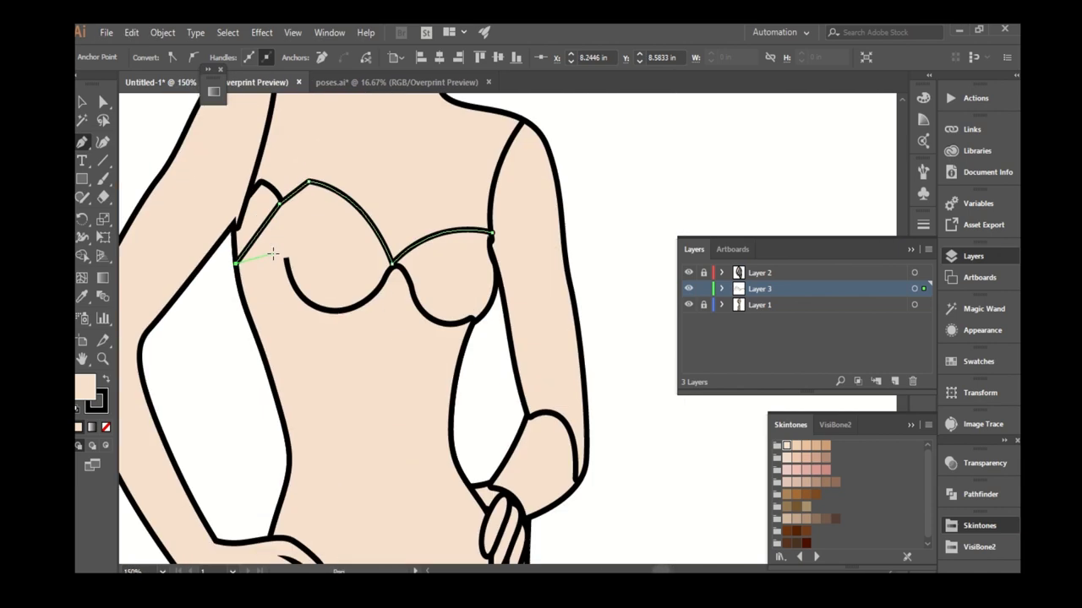
left_click_drag(242, 241, 247, 160)
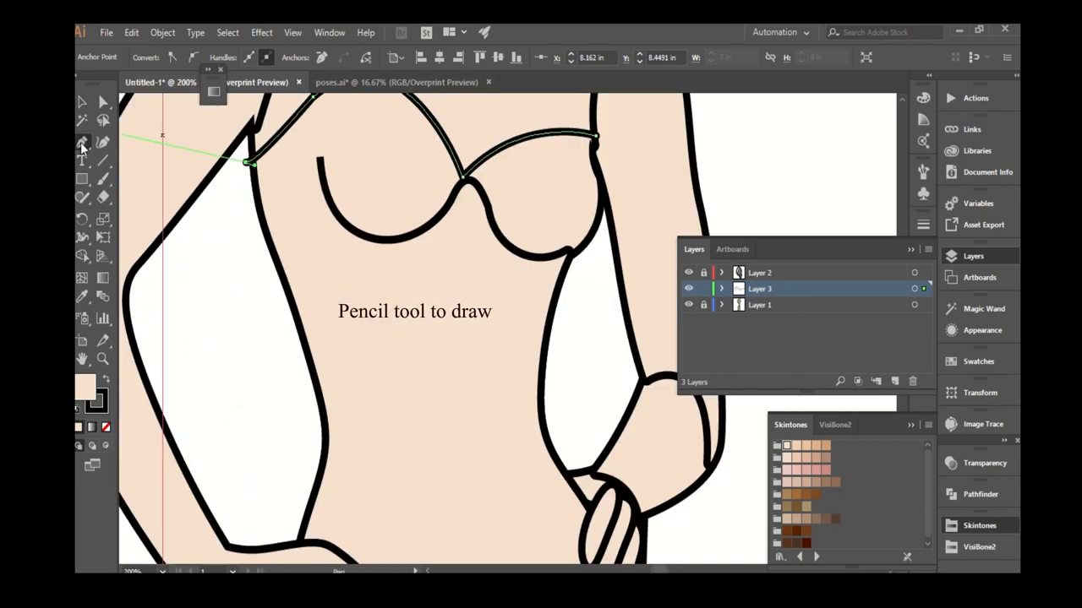
left_click_drag(327, 421, 350, 446)
key("ctrl+plus")
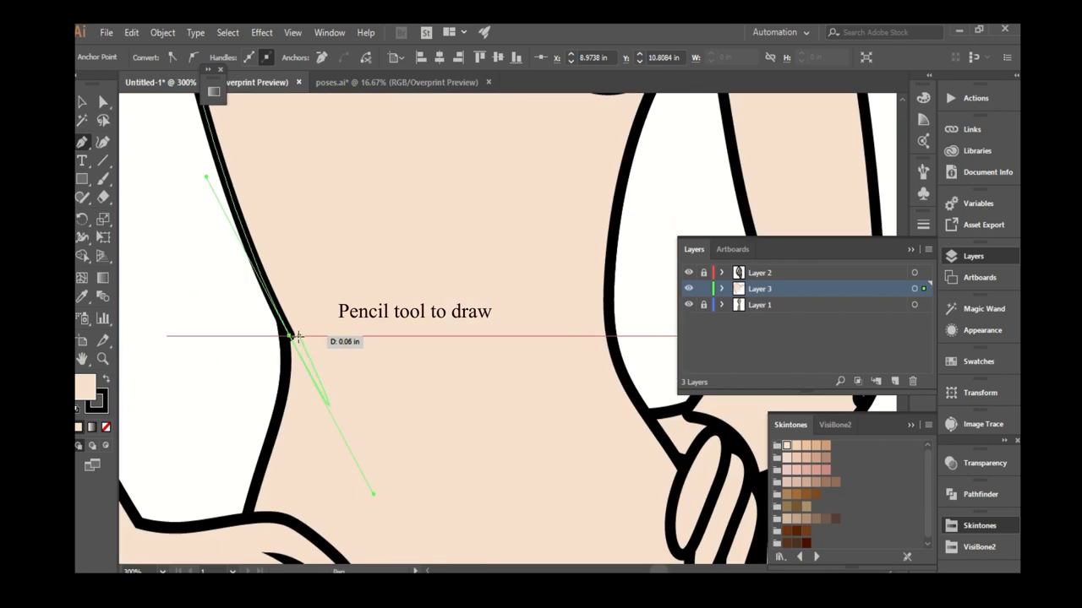
key("ctrl+minus")
key("ctrl+minus")
key("ctrl+plus")
key("ctrl+plus")
key("ctrl+plus")
key("ctrl+minus")
key("ctrl+minus")
key("ctrl+minus")
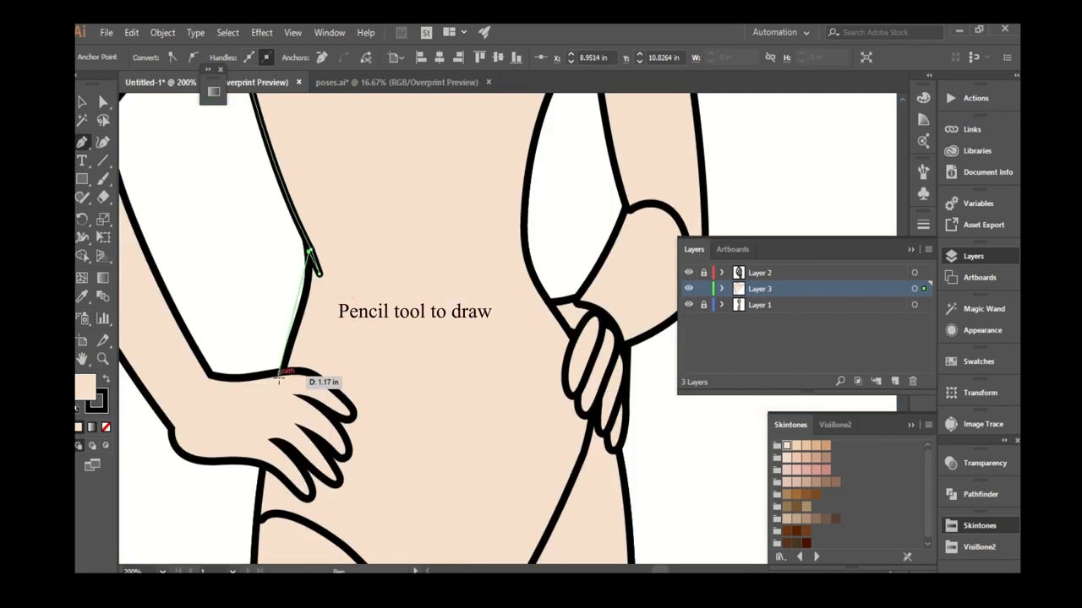
key("ctrl+minus")
key("ctrl+minus")
key("ctrl+minus")
Continue the gown past the hip, down the leg and hem below the feet, then close it.
scroll(297, 319, "up", 2)
scroll(291, 313, "down", 2)
scroll(307, 374, "down", 3)
left_click(276, 435)
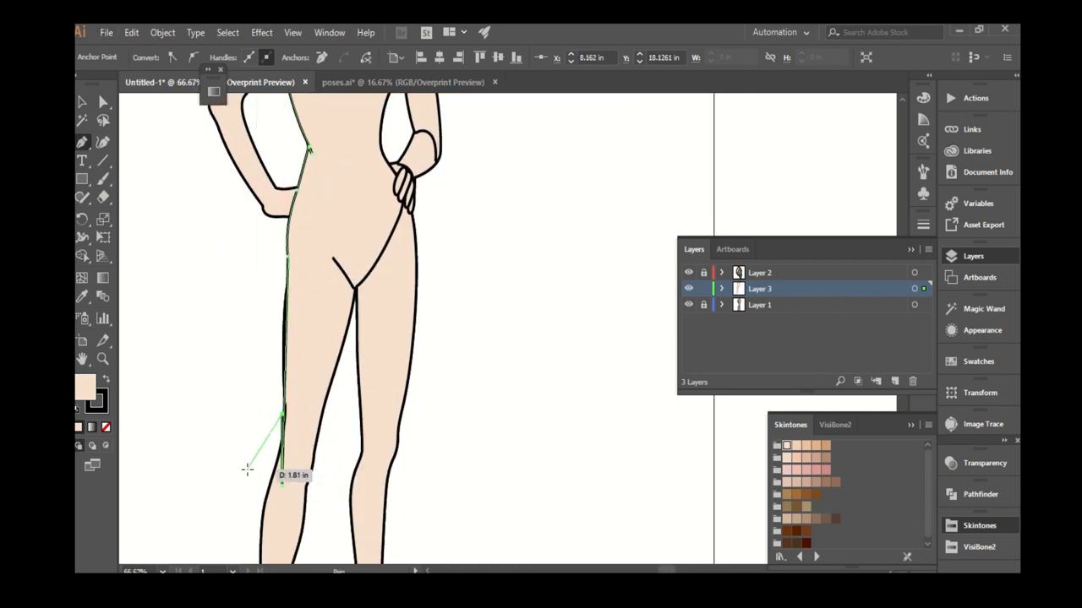
left_click_drag(254, 306, 273, 412)
key("ctrl+minus")
left_click_drag(377, 454, 415, 434)
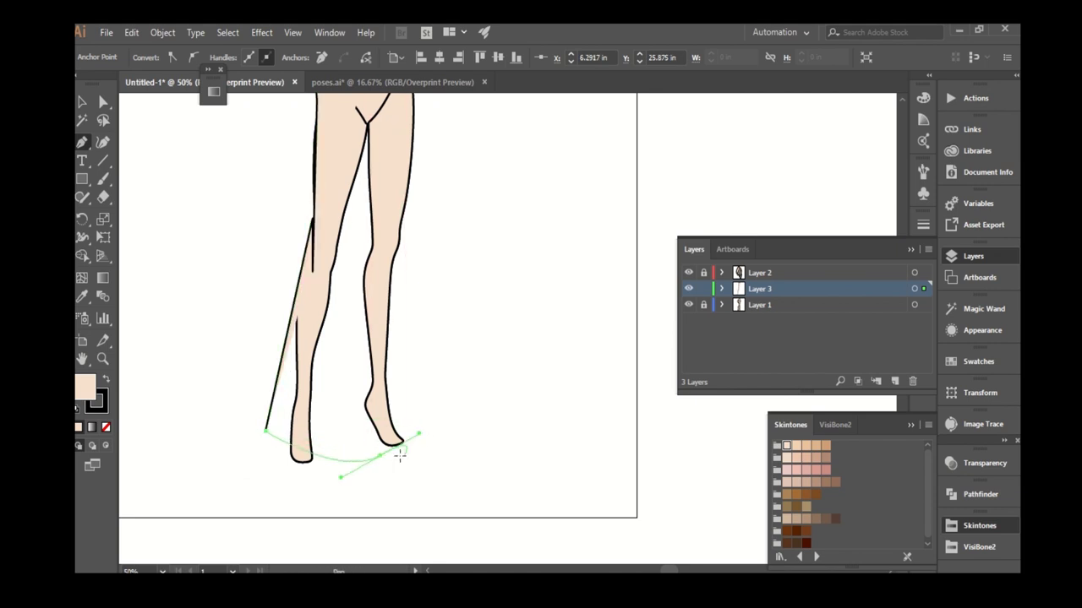
scroll(414, 321, "up", 5)
left_click(336, 260)
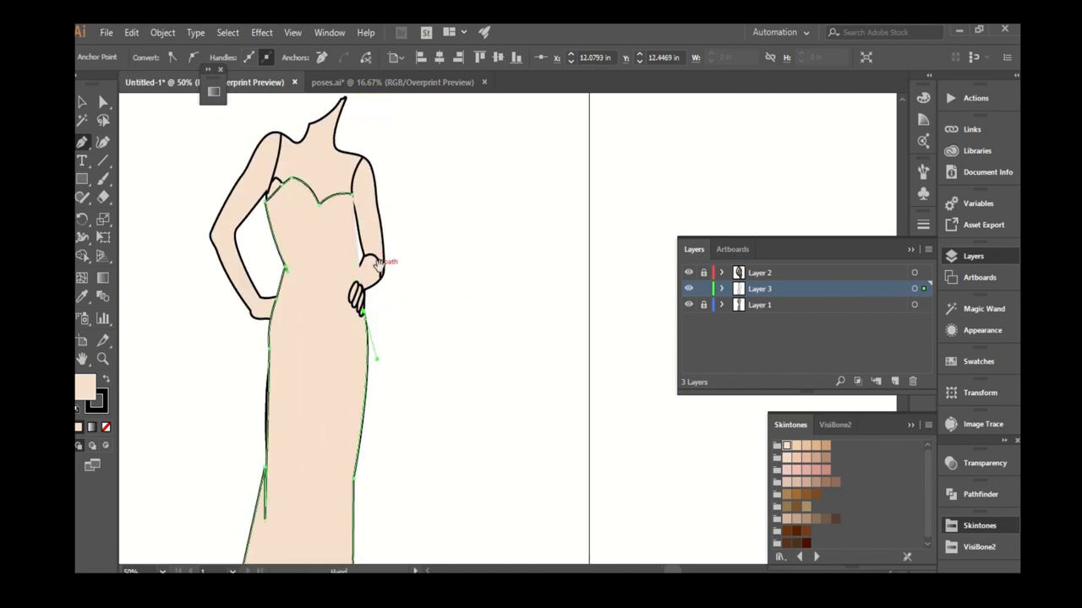
scroll(339, 262, "up", 2)
scroll(338, 270, "up", 2)
scroll(338, 241, "down", 2)
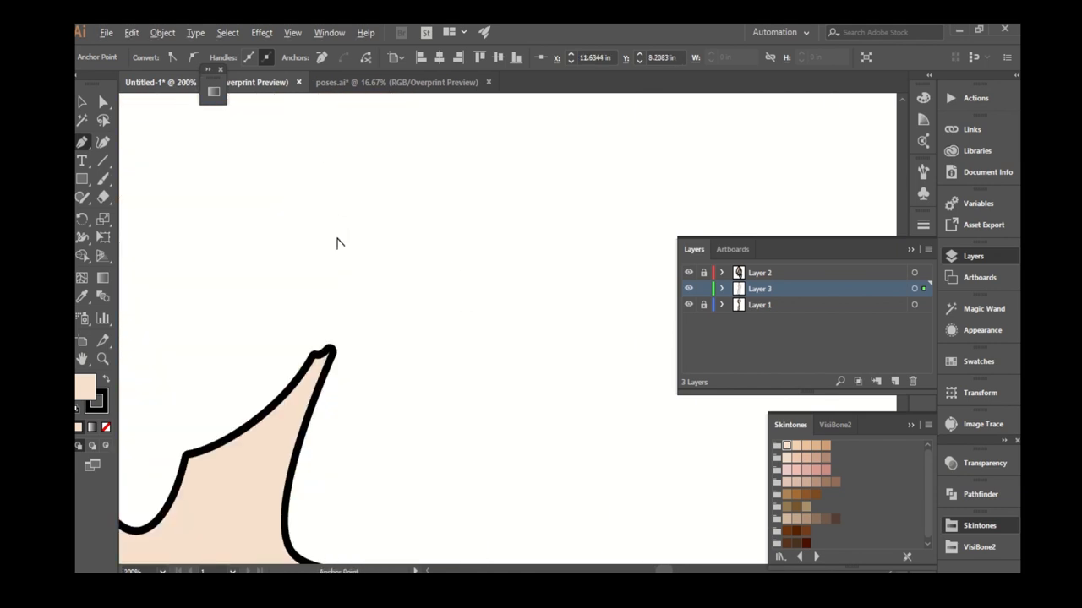
scroll(332, 349, "down", 1)
left_click(835, 424)
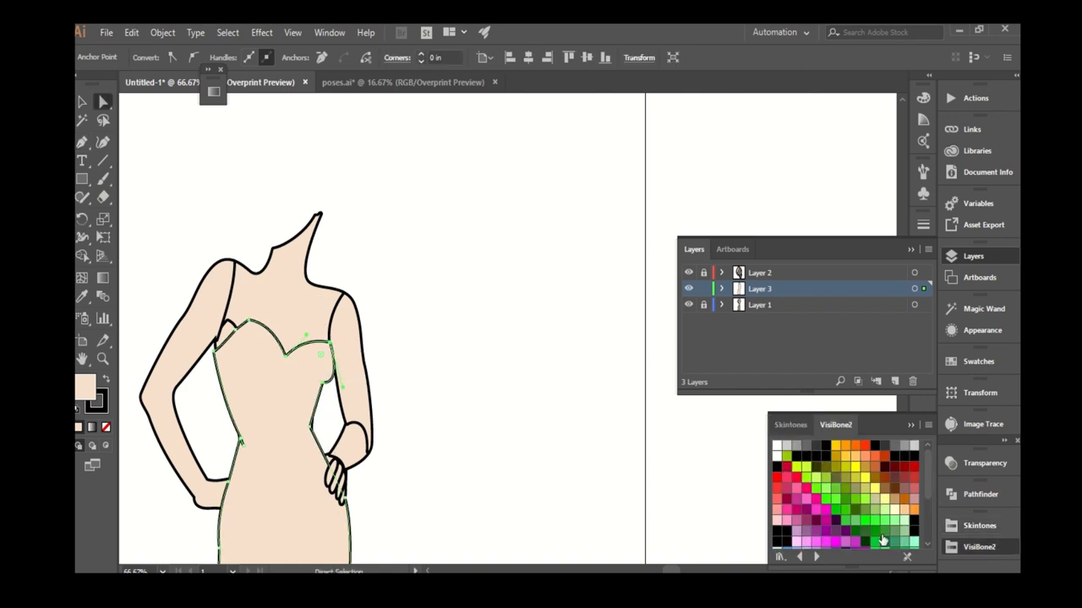
Fill the gown with a pale yellow VisiBone2 swatch.
left_click(884, 498)
key("a")
scroll(330, 364, "up", 2)
left_click_drag(80, 199, 135, 217)
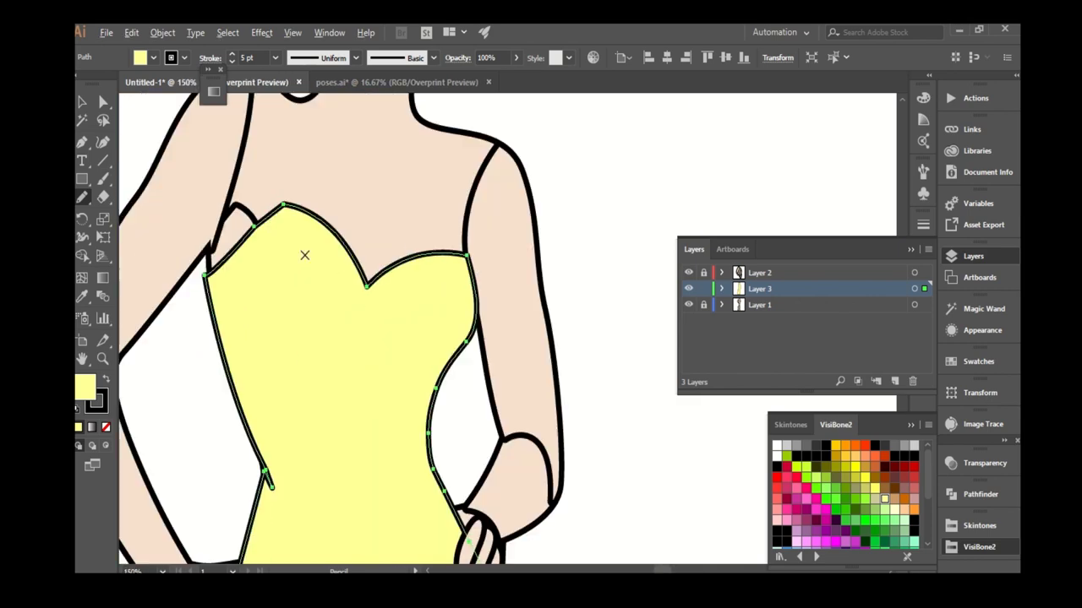
scroll(304, 251, "up", 3)
Align the gown's stroke to the outside of its edge, then deselect it.
left_click(923, 224)
left_click(833, 302)
scroll(309, 314, "down", 3)
scroll(333, 381, "down", 2)
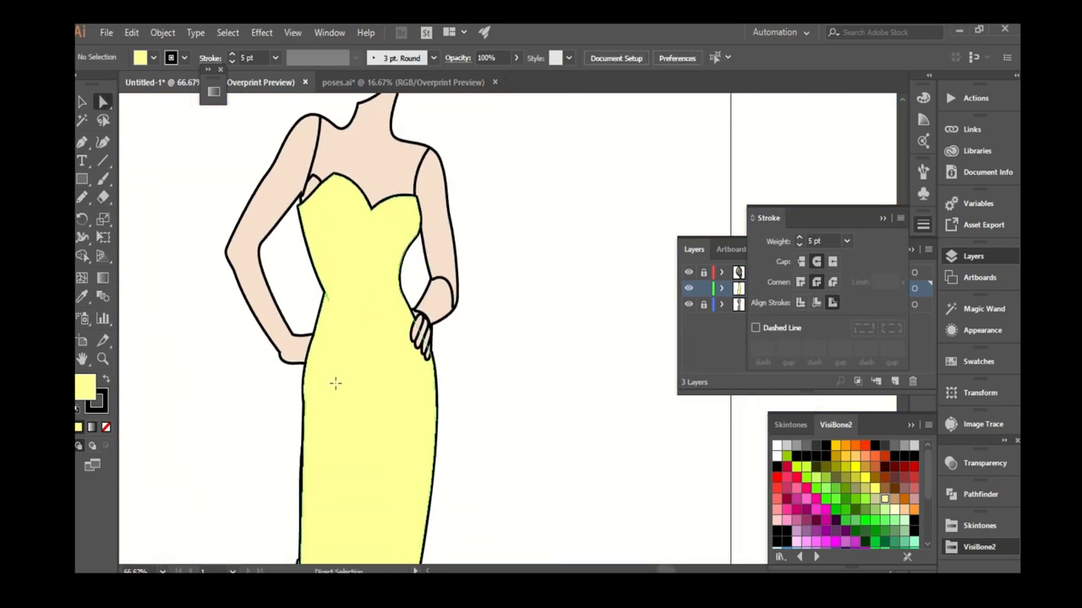
key("a")
left_click(408, 289)
Select the arm on the figure's left side and cut it away.
scroll(408, 289, "down", 1)
scroll(415, 299, "down", 1)
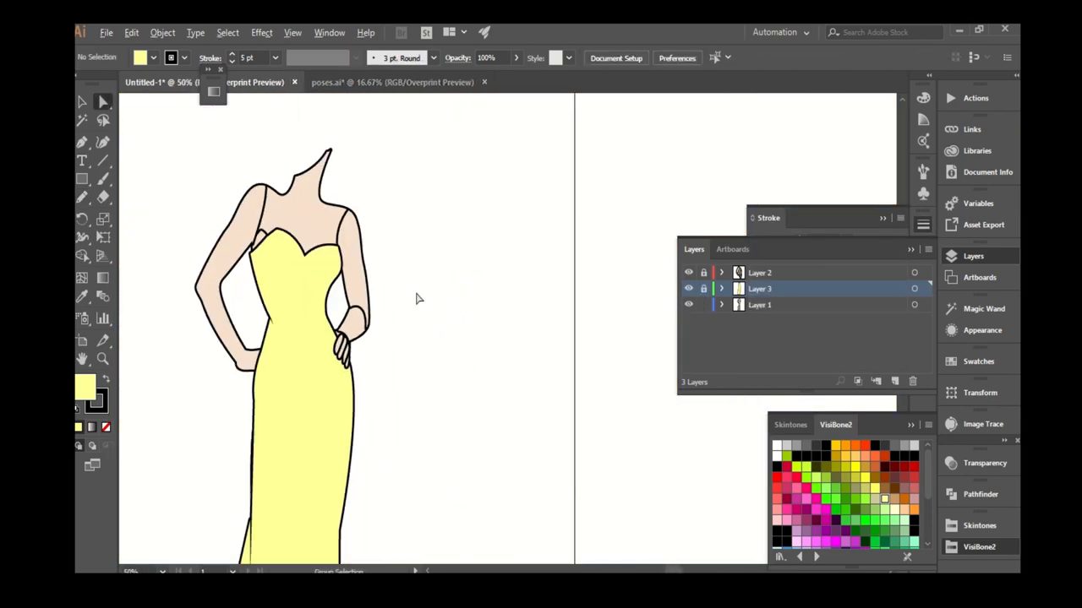
key("v")
left_click(265, 362)
key("Delete")
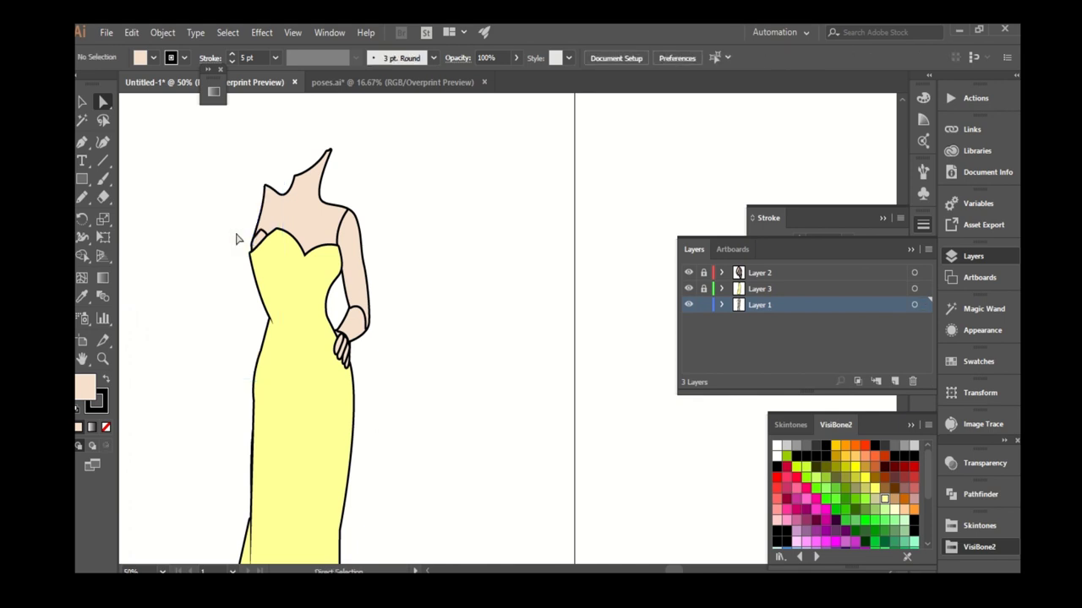
Add a layer above Layer 3, paste the arm in front onto it, and lock it.
left_click(131, 33)
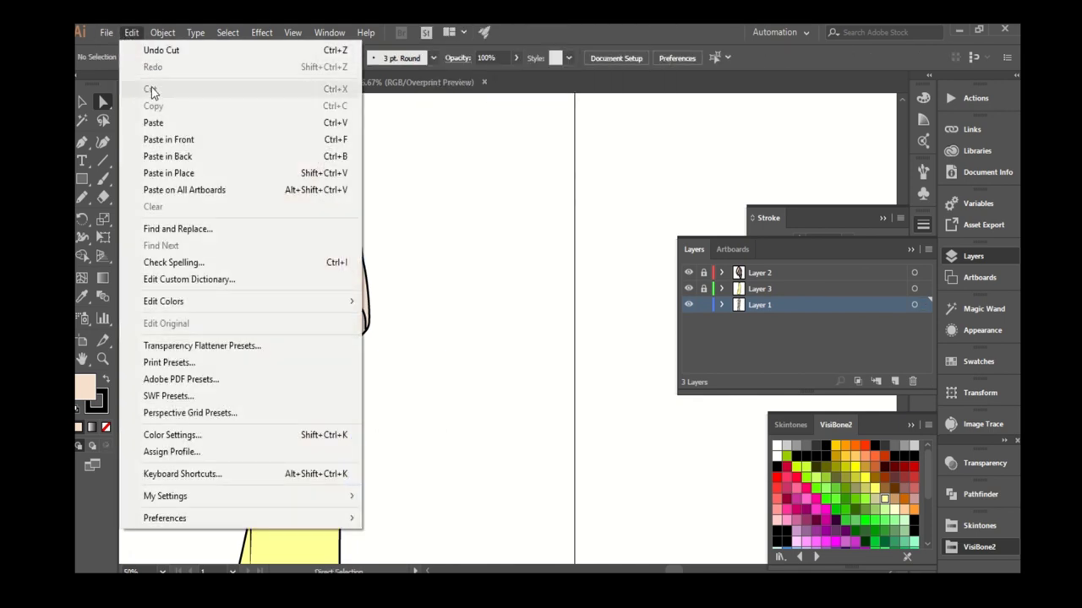
left_click(582, 267)
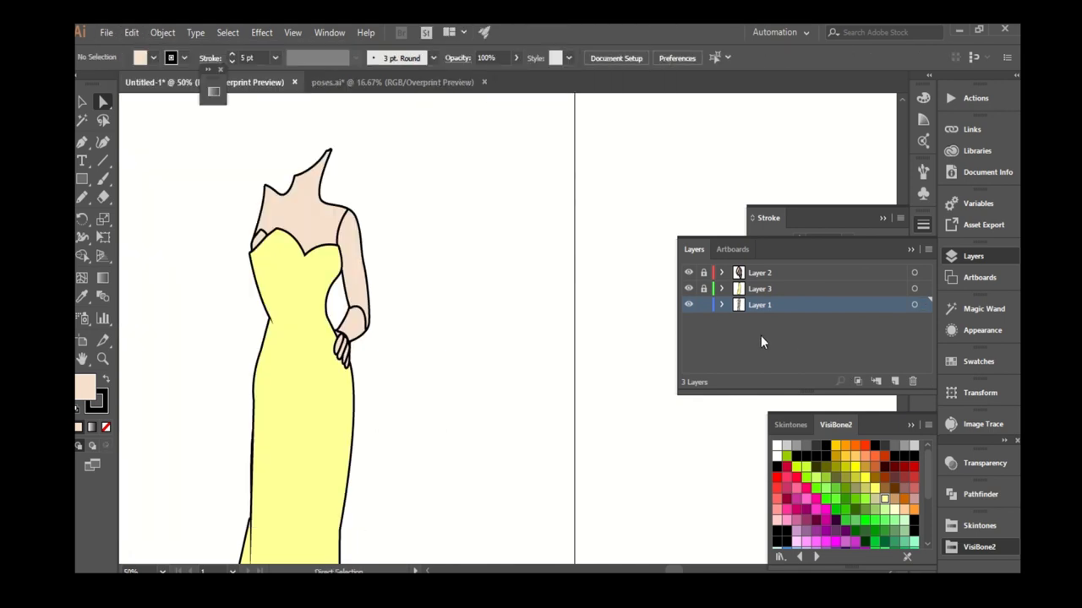
left_click(756, 289)
left_click(899, 382)
key("ctrl+f")
left_click(456, 302)
key("ctrl+equal")
left_click(703, 289)
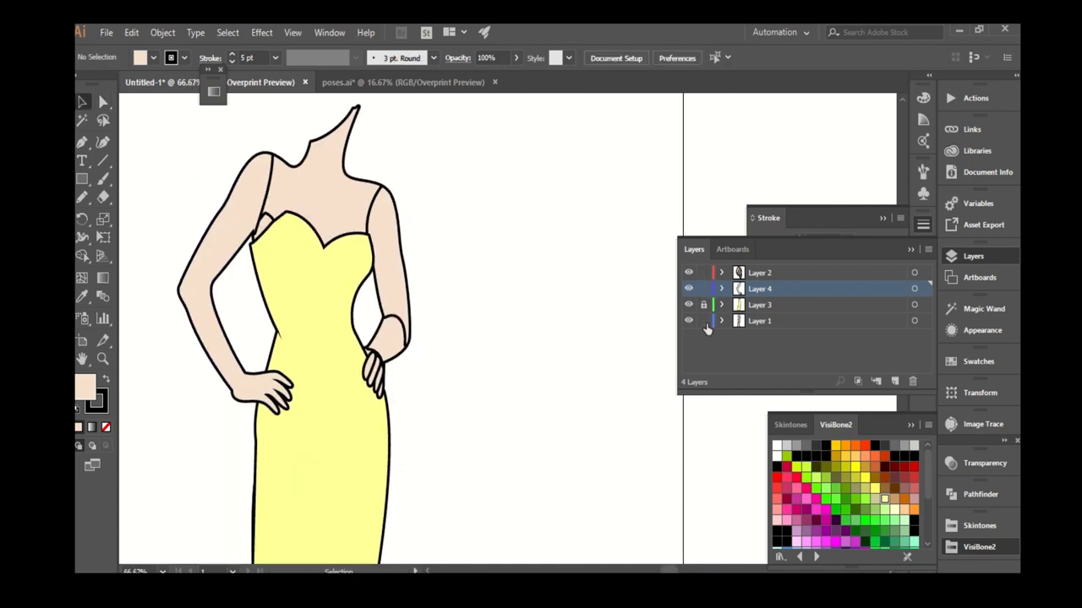
Set the unlocked strokes to 3 pt, lock the remaining layers, and add empty Layer 5.
key("ctrl+a")
left_click(923, 225)
left_click(495, 346)
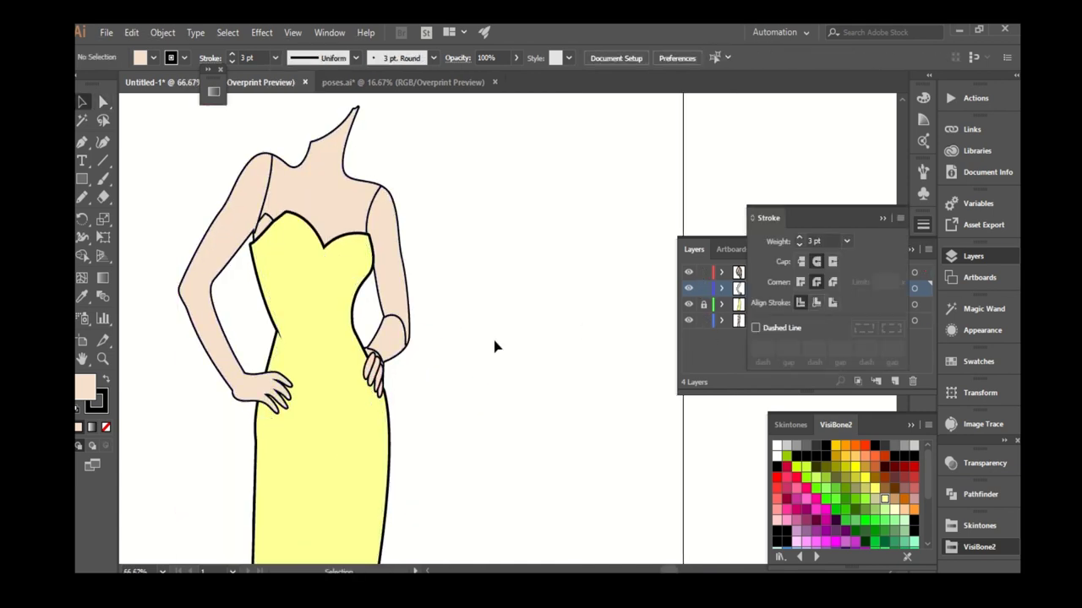
key("ctrl+equal")
left_click_drag(703, 273, 703, 321)
left_click(761, 305)
left_click(894, 381)
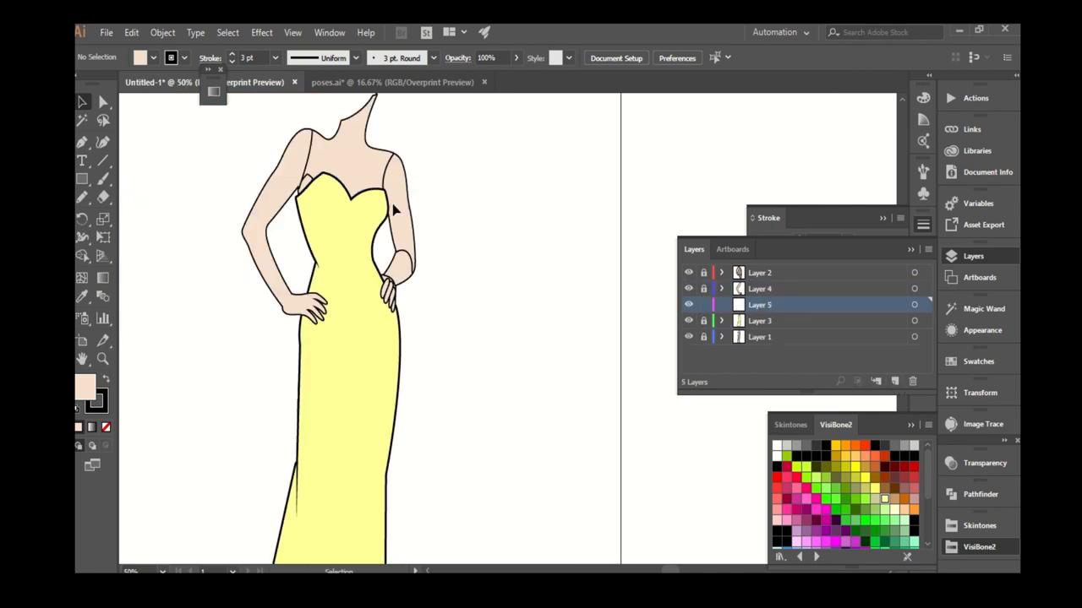
Pencil a closed waist band under the right hand, redrawing its left end squared.
key("n")
scroll(479, 408, "down", 2)
scroll(488, 420, "up", 2)
left_click_drag(522, 495, 525, 498)
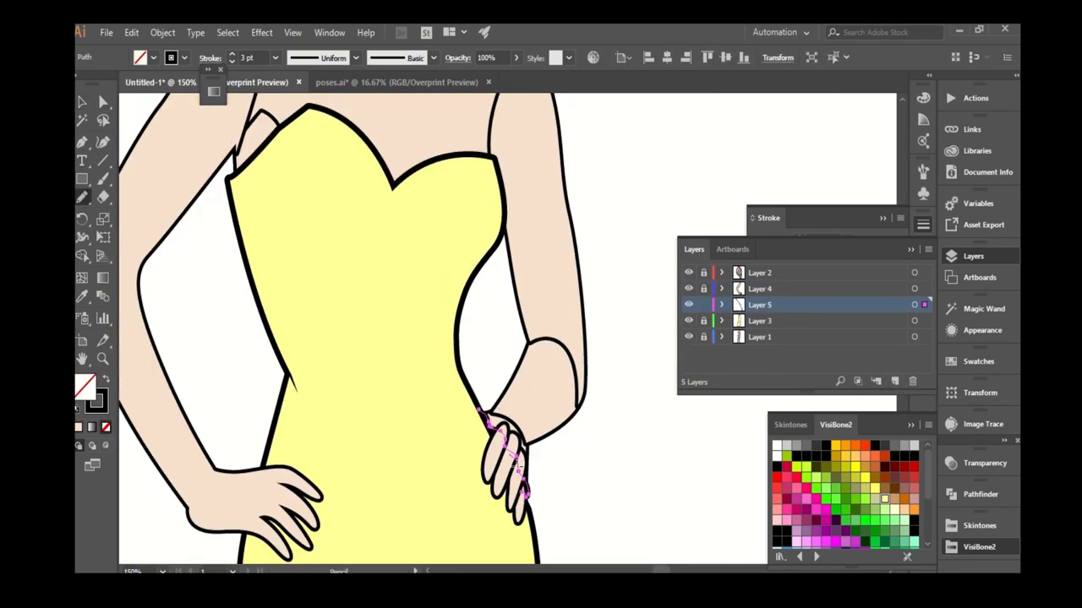
left_click_drag(356, 420, 490, 414)
scroll(448, 413, "up", 2)
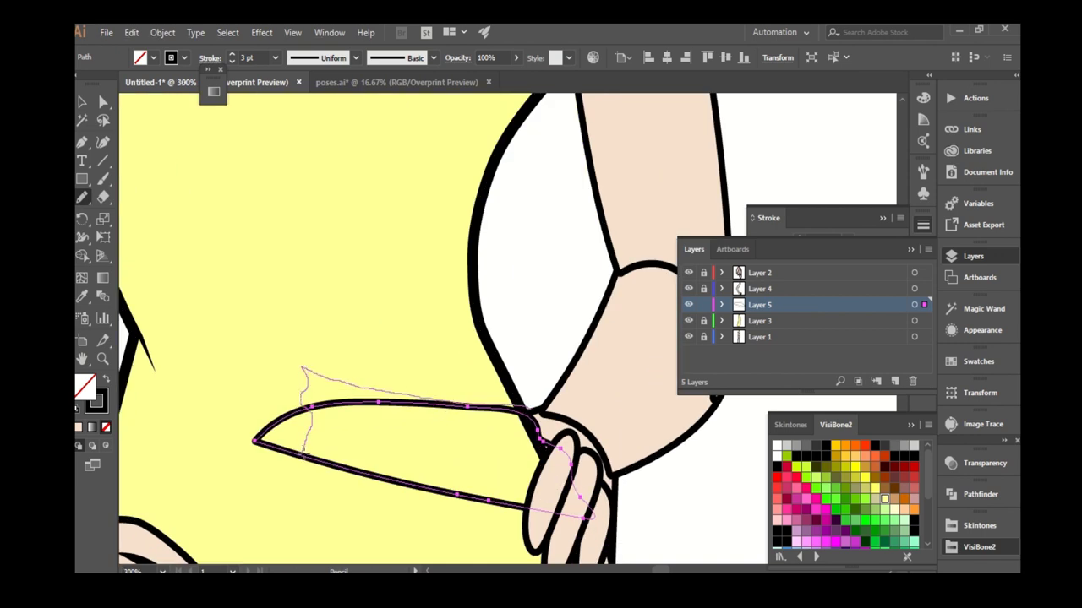
left_click_drag(304, 452, 303, 456)
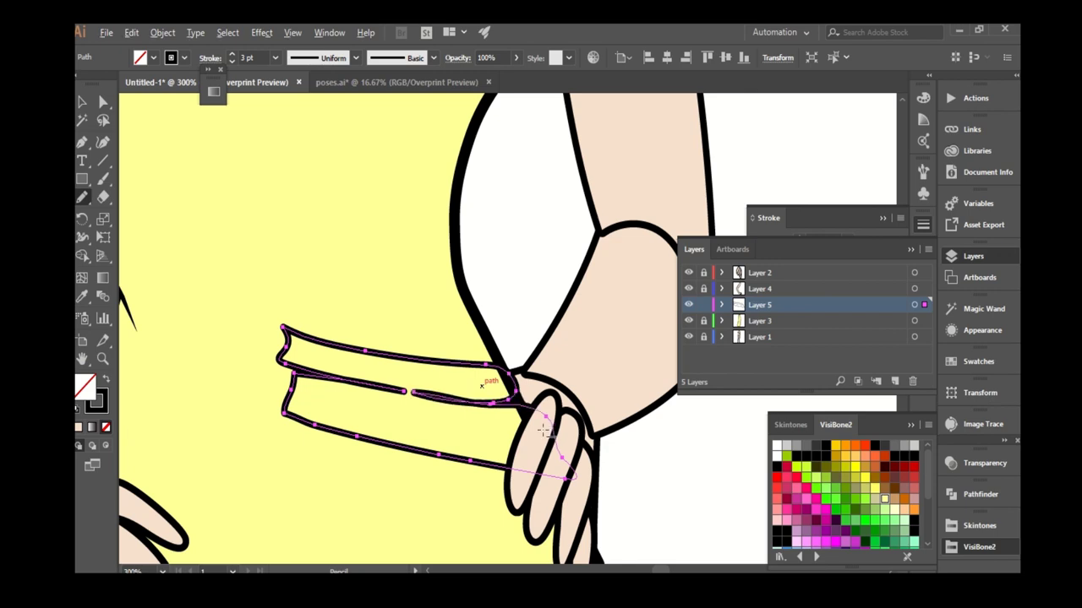
Select the band and fill it with a white-to-black gradient.
key("ctrl+minus")
left_click(922, 224)
key("a")
scroll(434, 284, "up", 2)
left_click(91, 429)
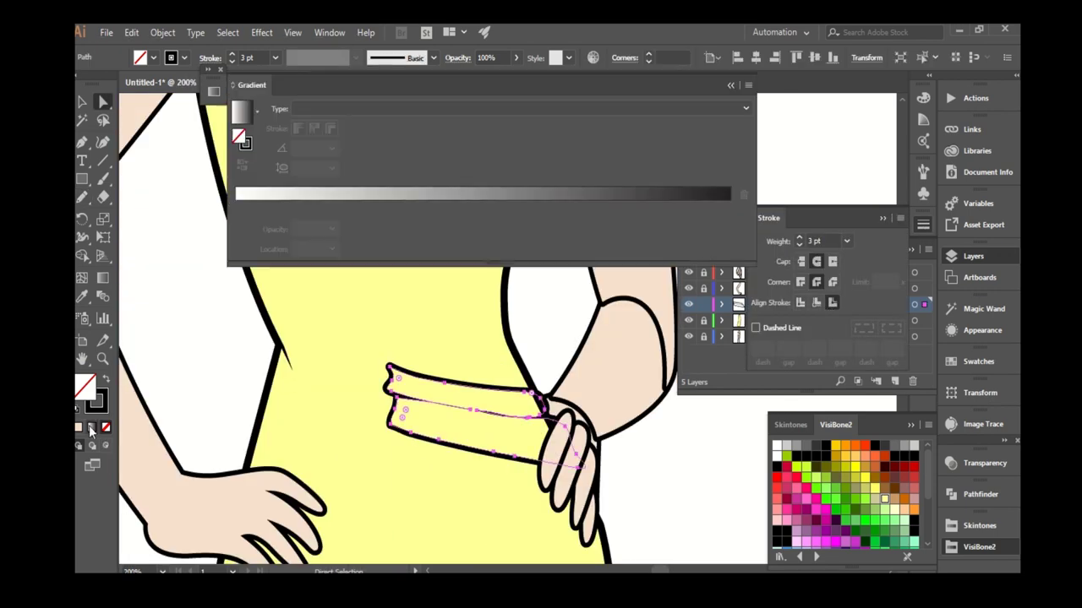
Smooth the jagged right end of the waist band with the Pencil.
key("n")
scroll(482, 374, "down", 1)
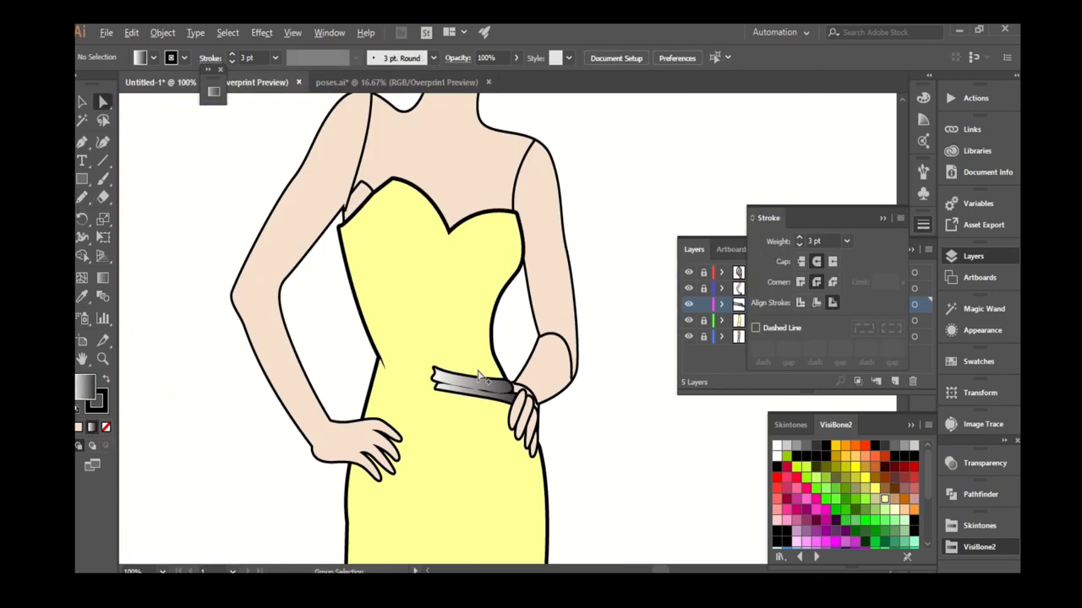
scroll(454, 345, "up", 1)
scroll(362, 313, "up", 1)
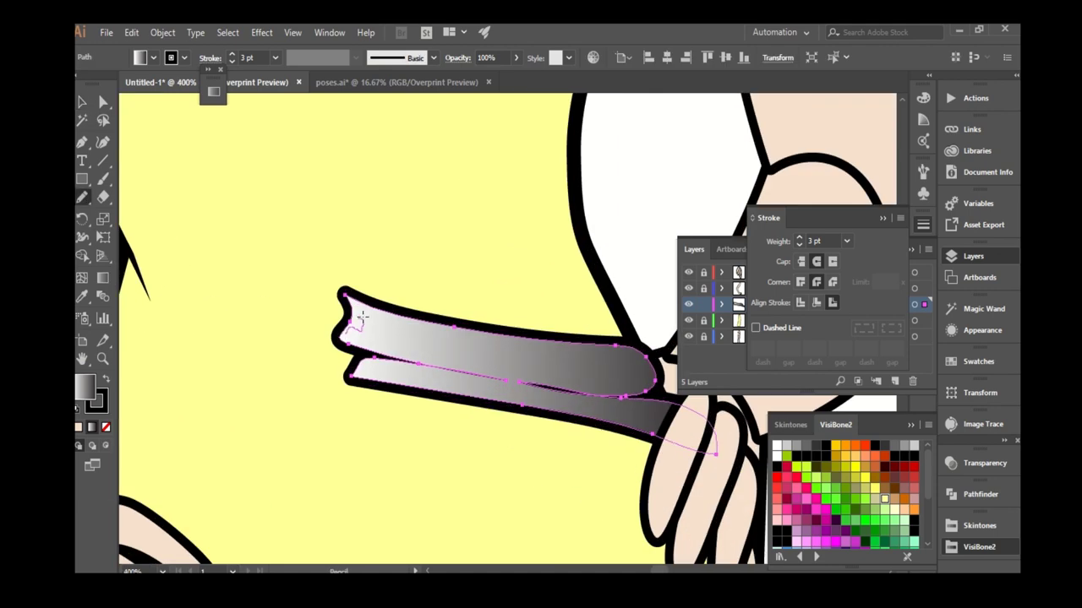
scroll(411, 340, "down", 1)
scroll(411, 340, "up", 1)
scroll(355, 388, "down", 1)
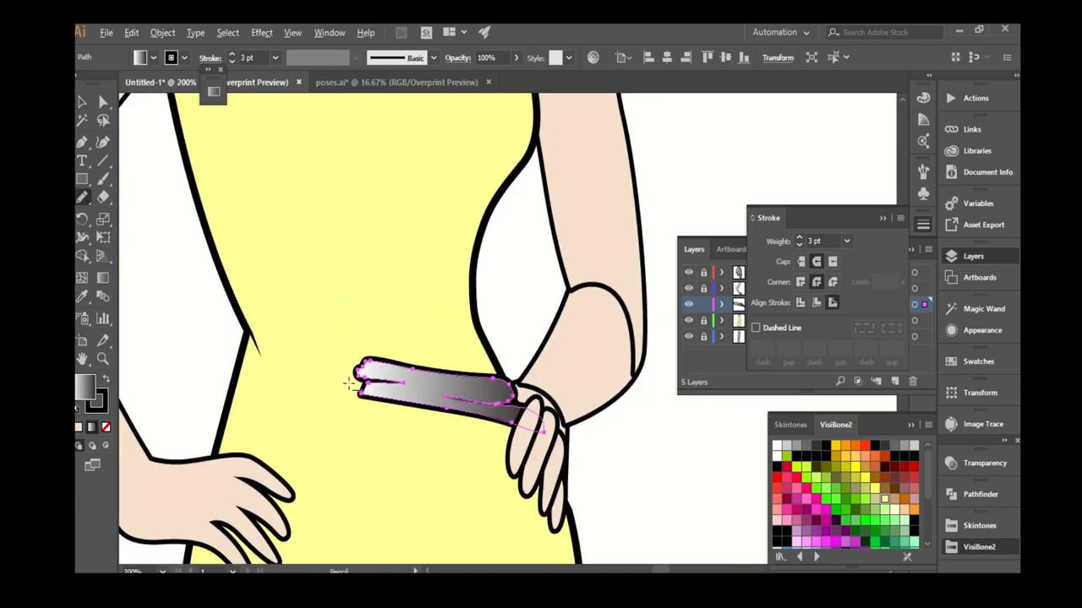
scroll(570, 405, "up", 1)
left_click_drag(454, 343, 409, 340)
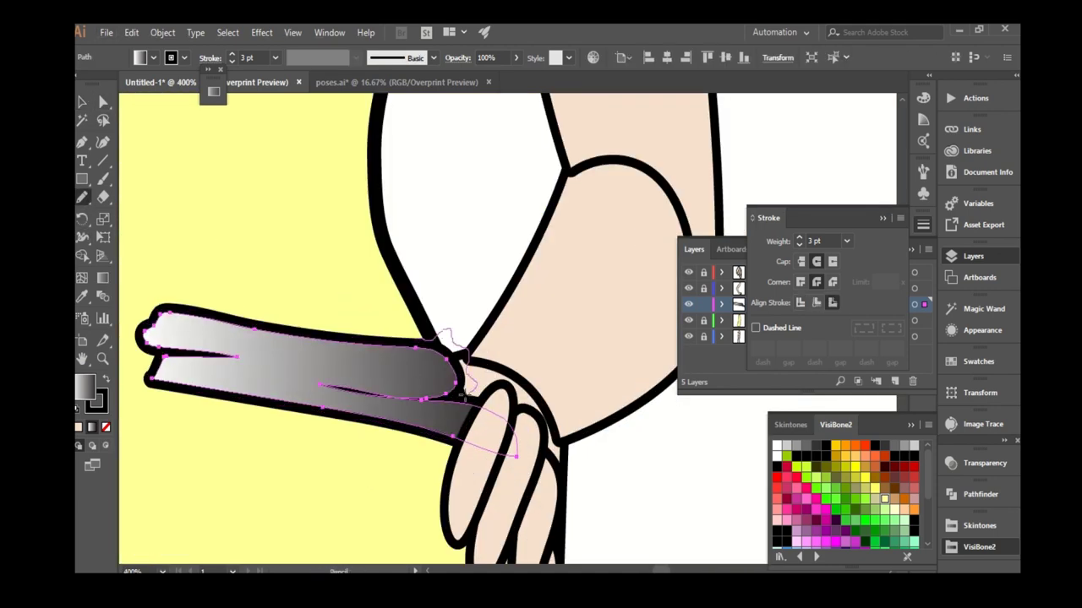
scroll(524, 330, "down", 2)
scroll(562, 406, "down", 1)
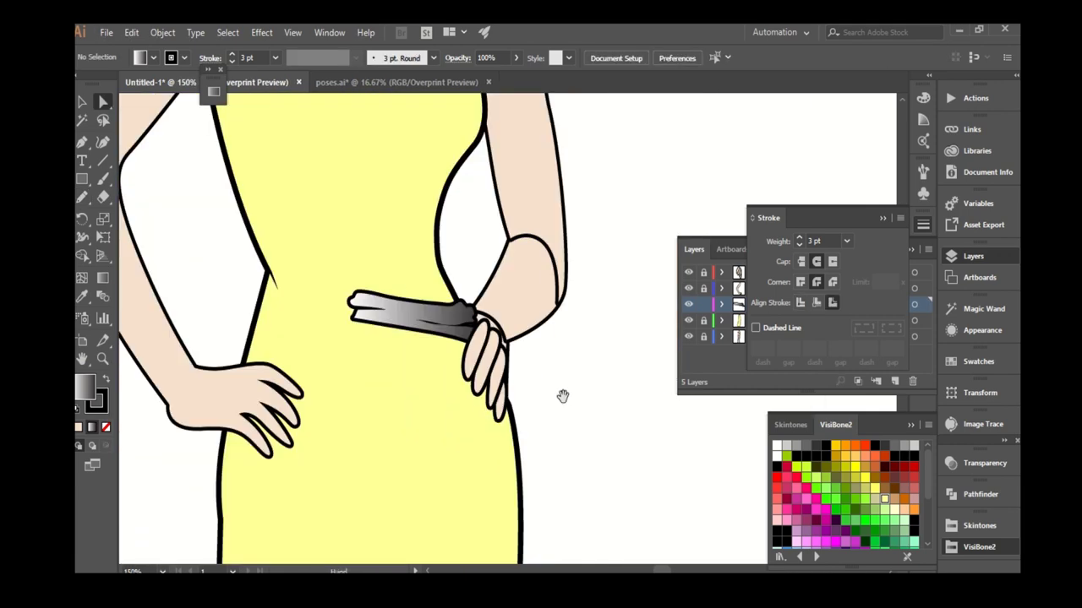
scroll(338, 279, "up", 1)
Rotate the waist band to follow the waist and adjust its anchor points.
key("a")
left_click(314, 281)
key("n")
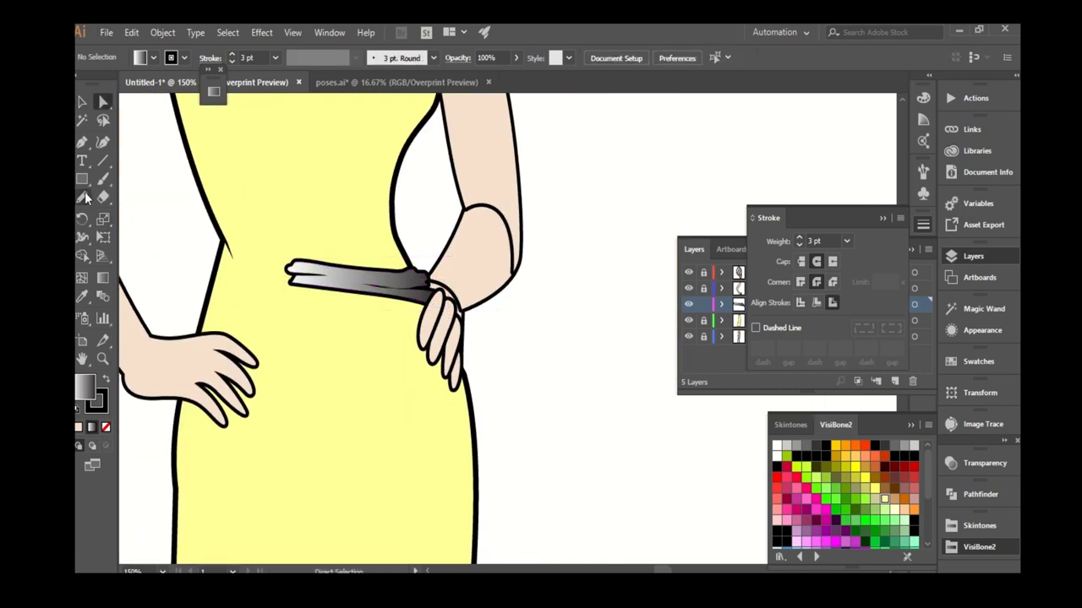
scroll(303, 263, "down", 1)
scroll(296, 228, "up", 2)
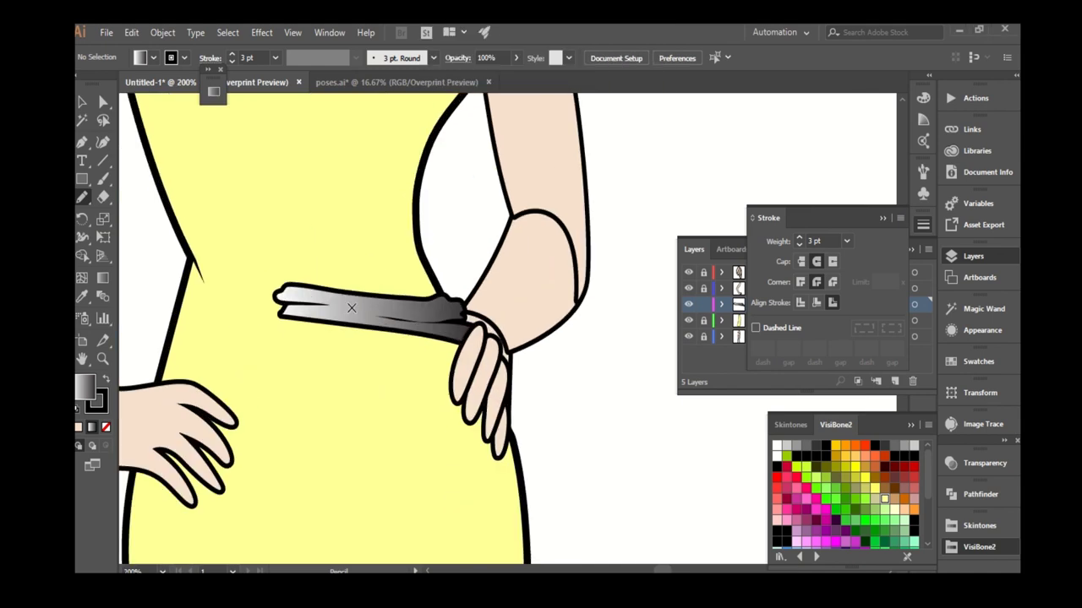
key("v")
left_click(486, 336)
key("a")
scroll(338, 322, "up", 1)
left_click(308, 316)
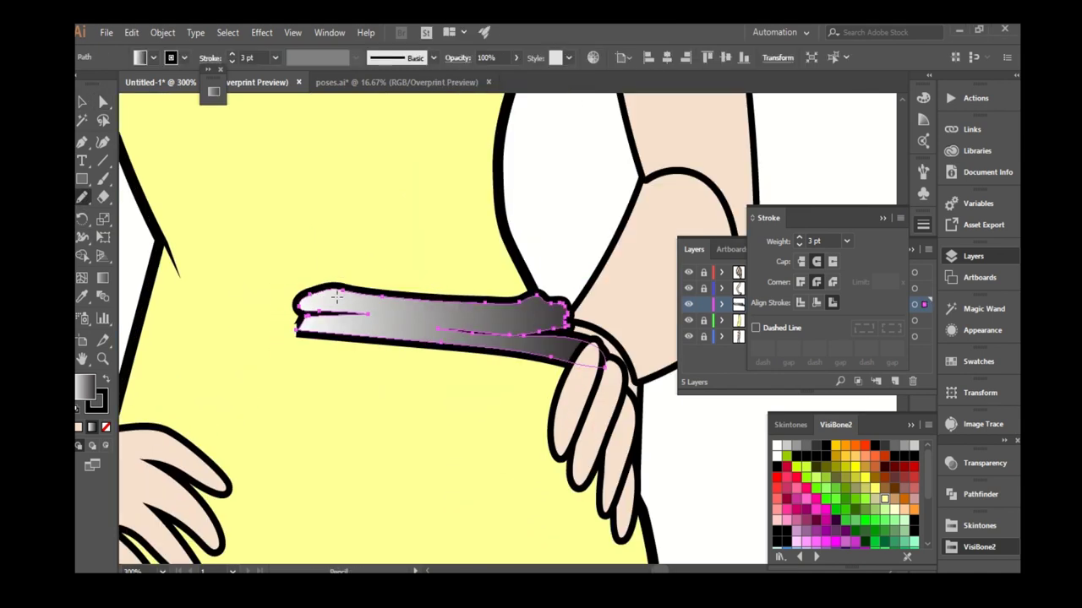
scroll(339, 384, "down", 2)
key("ctrl+shift+a")
scroll(339, 384, "down", 1)
Draw a larger draped fold below the hand with a notched upper edge.
key("n")
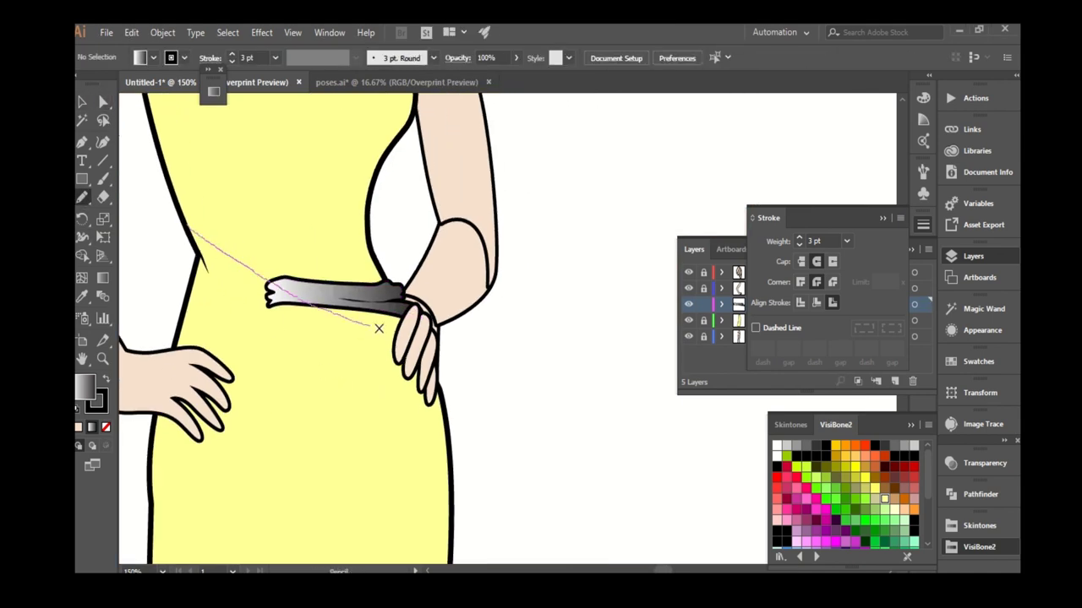
left_click_drag(261, 313, 201, 240)
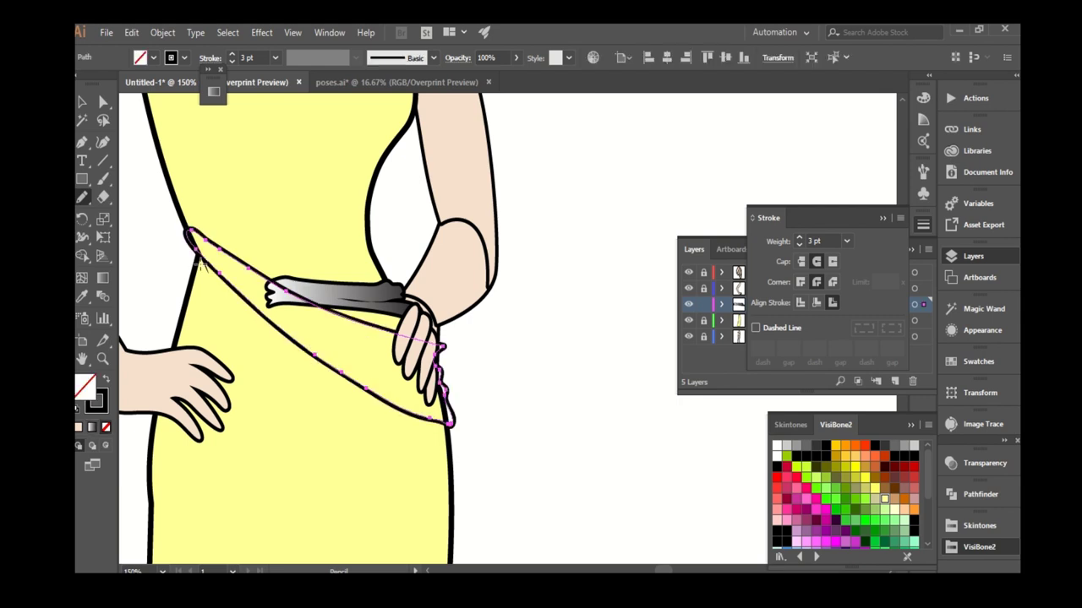
scroll(201, 240, "up", 1)
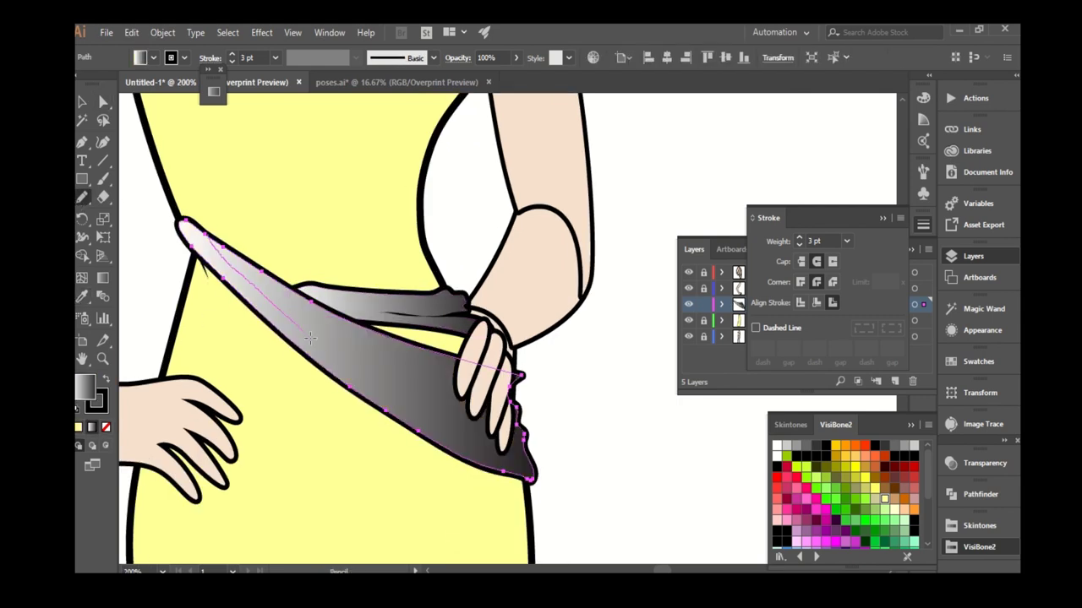
left_click_drag(206, 253, 200, 246)
mouse_move(304, 311)
left_mouse_down()
mouse_move(198, 252)
mouse_move(158, 202)
left_mouse_up()
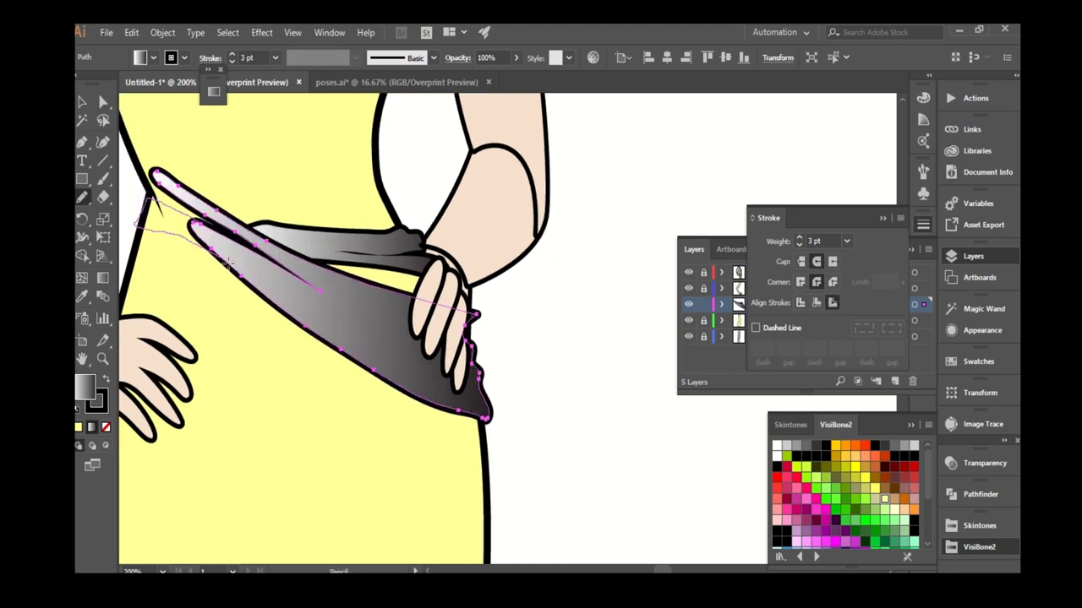
Zoom in on the fold's pointed tip and select its anchors.
key("ctrl+equal")
key("a")
key("ctrl+shift+a")
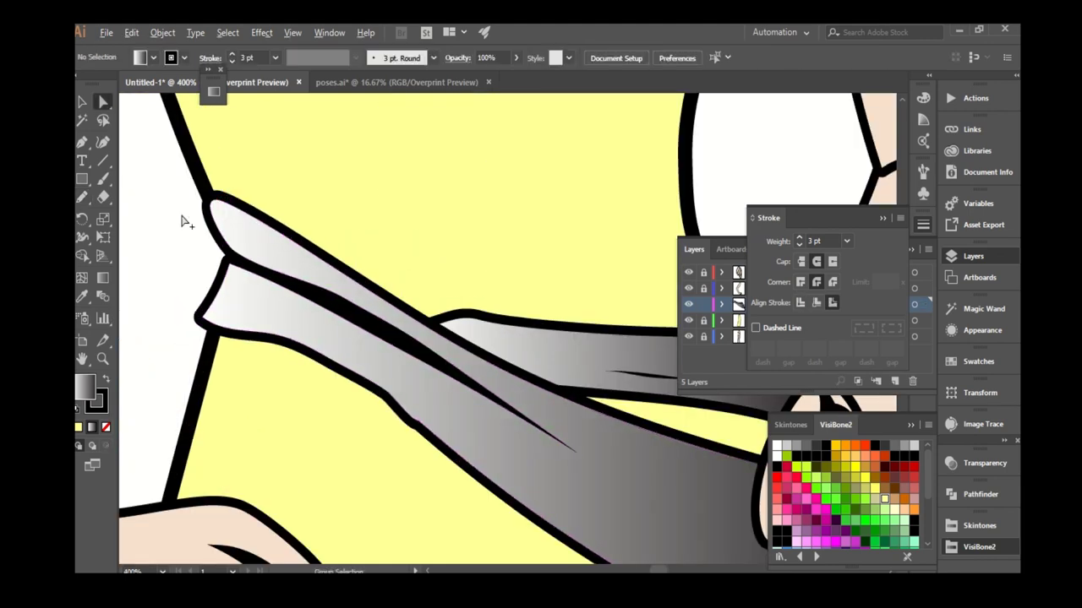
left_click_drag(183, 221, 73, 187)
left_click(252, 277)
key("ctrl+0")
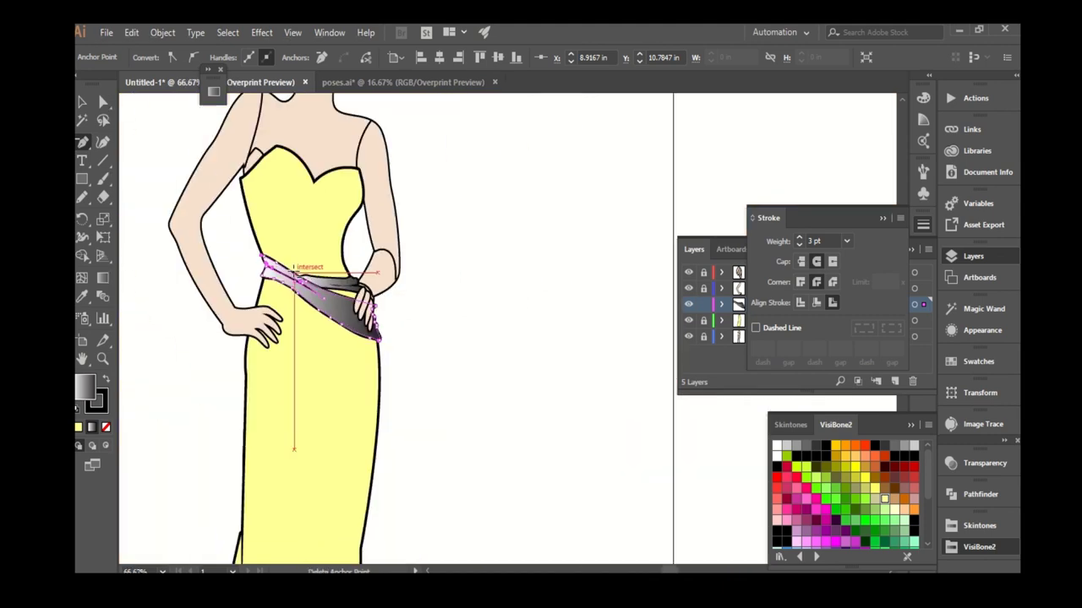
scroll(338, 304, "up", 3, "alt")
Deselect the fold, view the whole figure, and select the upper band for redrawing.
key("n")
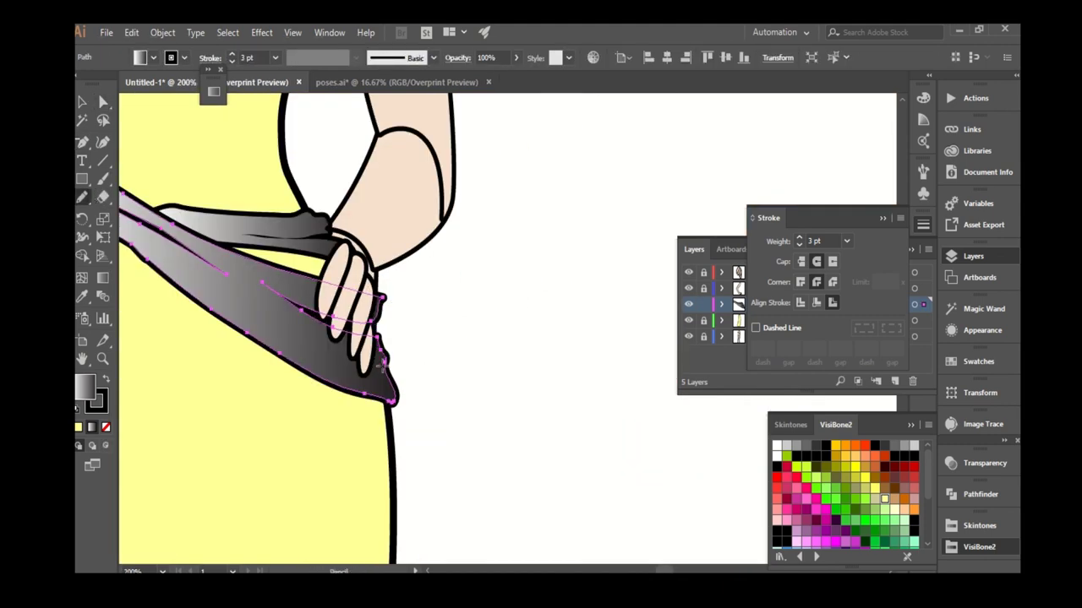
key("v")
key("ctrl+shift+a")
key("ctrl+0")
scroll(466, 367, "up", 3)
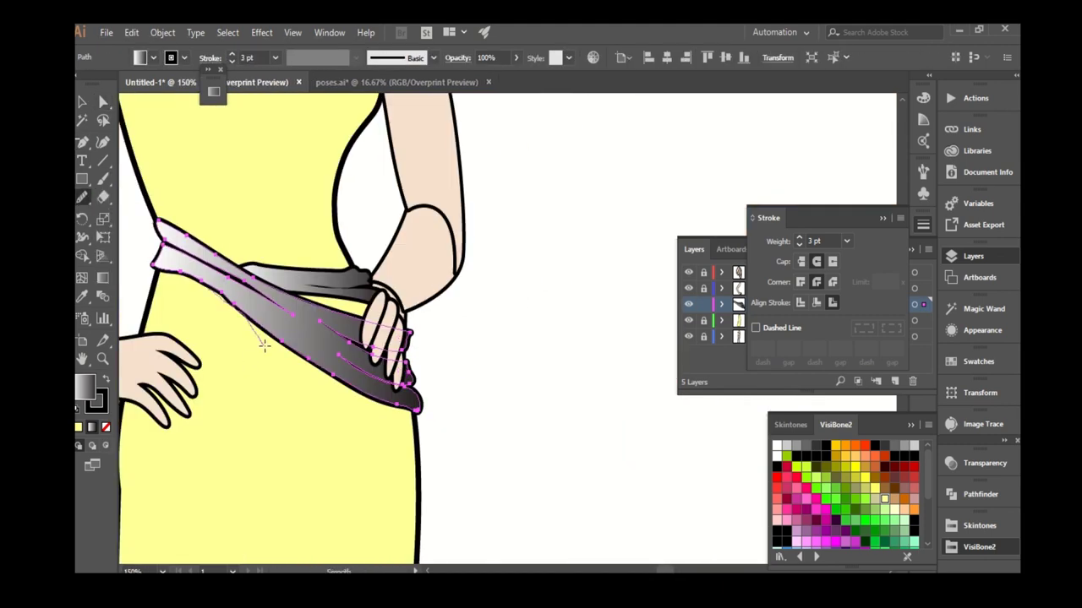
scroll(386, 283, "down", 3)
scroll(386, 283, "up", 3)
left_click(285, 302)
left_click_drag(82, 196, 111, 217)
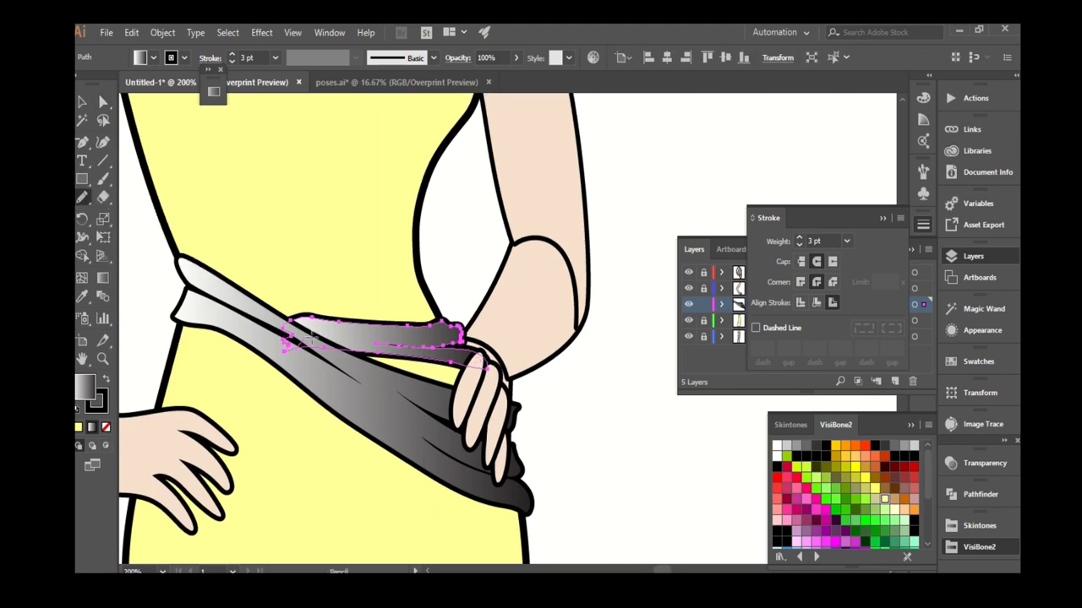
scroll(371, 324, "up", 2)
scroll(372, 324, "up", 1)
scroll(338, 338, "up", 1)
scroll(264, 365, "up", 1)
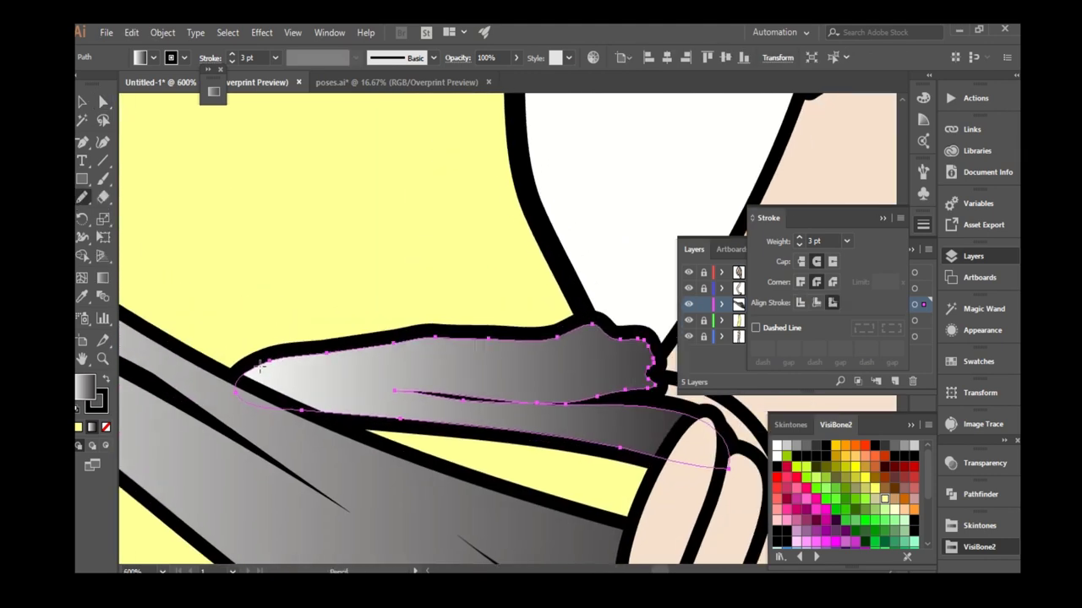
scroll(333, 380, "down", 2)
scroll(394, 150, "up", 1)
Select the sash path's anchors, then deselect the sash.
key("a")
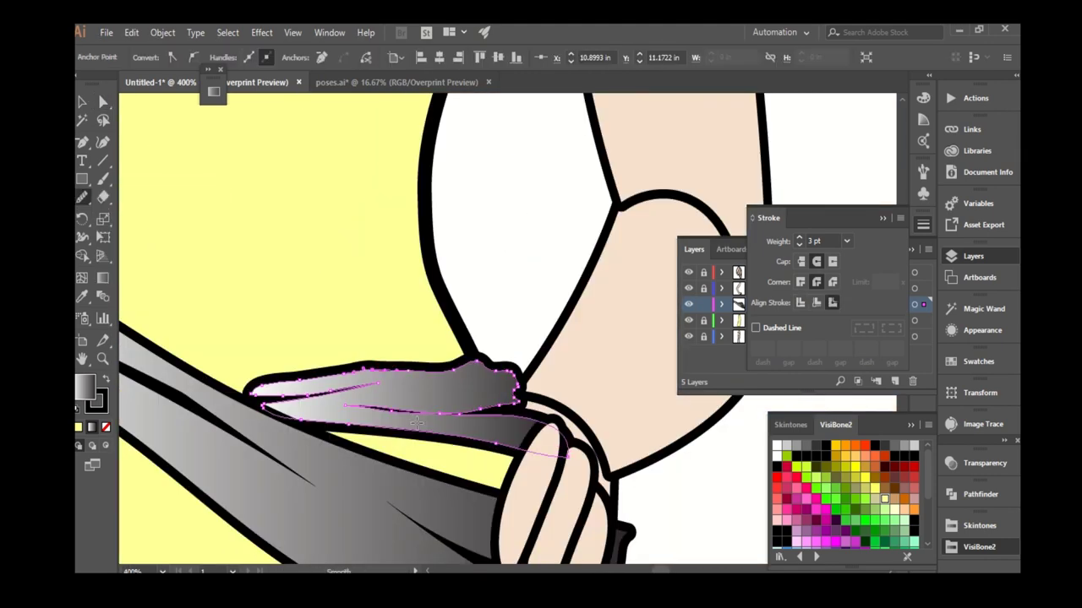
scroll(363, 317, "down", 4)
scroll(227, 334, "up", 2)
left_click(226, 334)
key("v")
scroll(448, 386, "down", 2)
scroll(499, 280, "up", 1)
scroll(719, 512, "down", 1)
left_click(487, 321)
scroll(355, 279, "up", 1)
Start drawing the long train outline from the waist.
key("n")
scroll(307, 126, "down", 1)
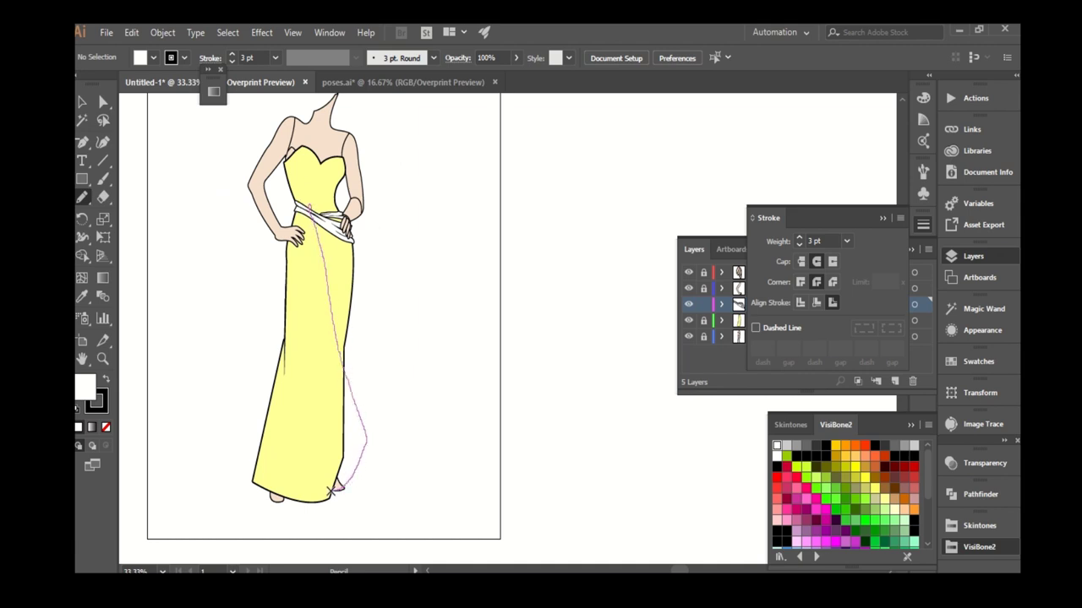
left_click_drag(325, 490, 326, 494)
scroll(358, 333, "down", 2)
Refine an anchor on the train path with the Curvature tool.
scroll(358, 332, "down", 1)
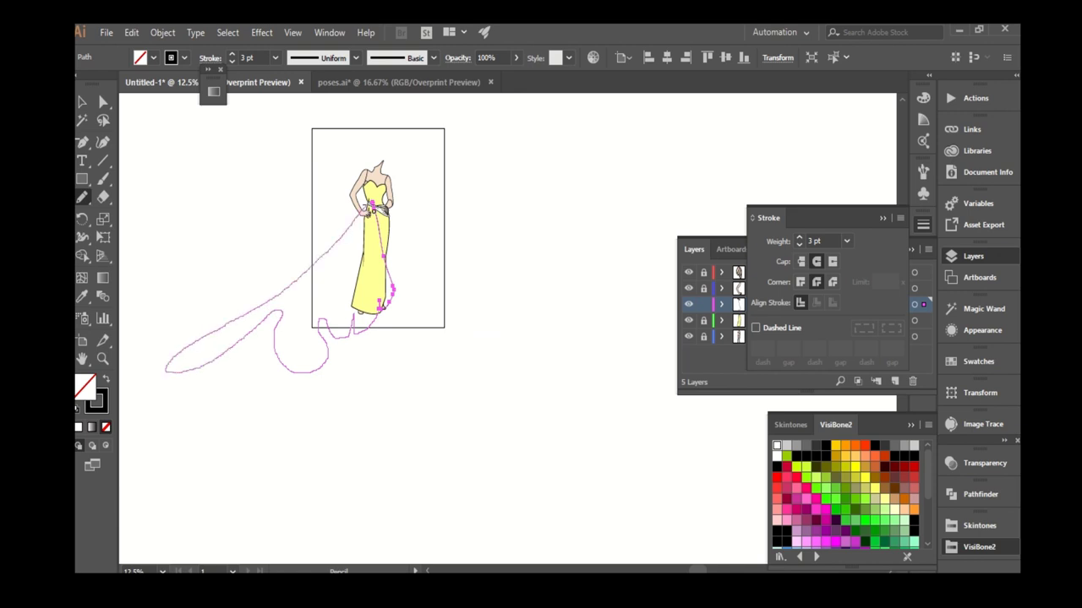
scroll(229, 385, "up", 1)
key("p")
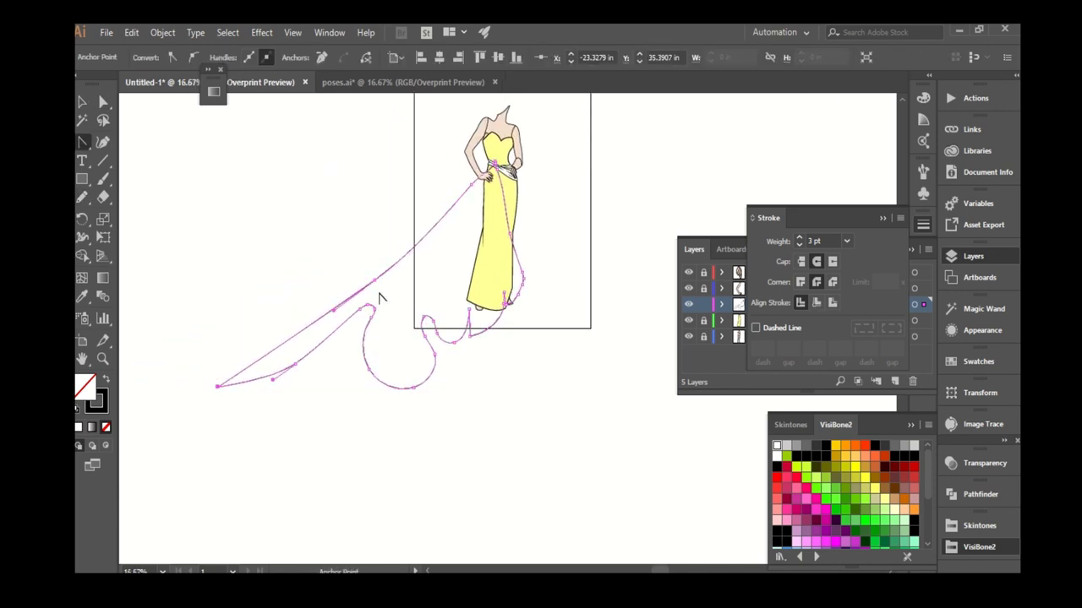
scroll(466, 188, "up", 1)
key("shift+grave")
left_click(329, 328)
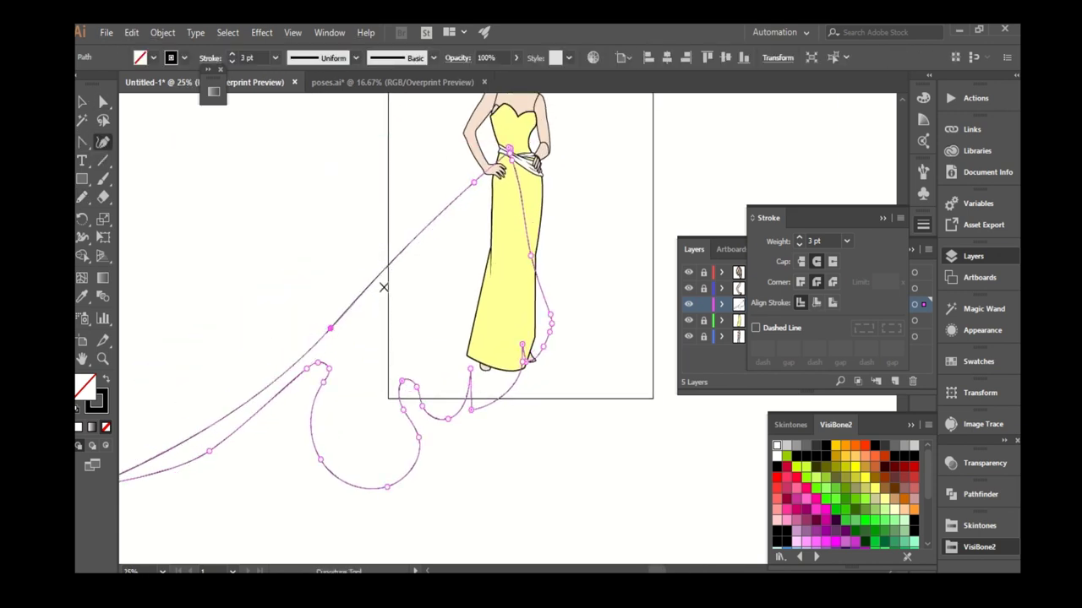
scroll(509, 152, "up", 2)
scroll(514, 152, "up", 2)
Fill the train path with white.
left_click(82, 197)
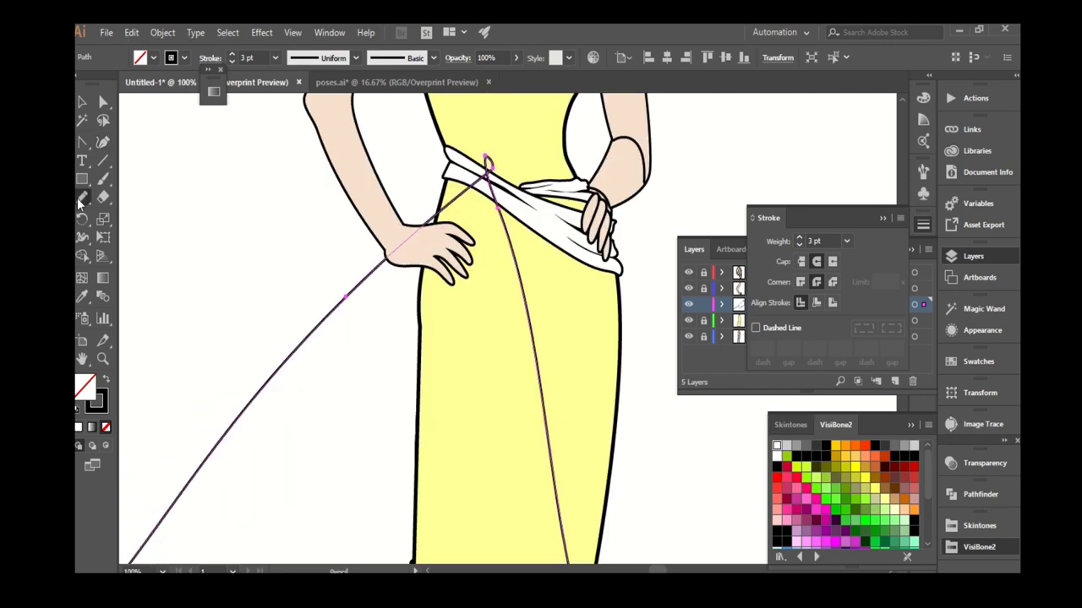
scroll(499, 162, "down", 1)
scroll(459, 157, "up", 4)
scroll(389, 186, "down", 2)
left_click(776, 445)
Set the train outline's stroke weight to 5 pt.
key("a")
scroll(483, 422, "down", 4)
scroll(414, 386, "up", 2)
left_click(274, 57)
left_click(291, 192)
scroll(380, 499, "down", 3)
key("n")
scroll(338, 507, "up", 1)
scroll(376, 355, "down", 2)
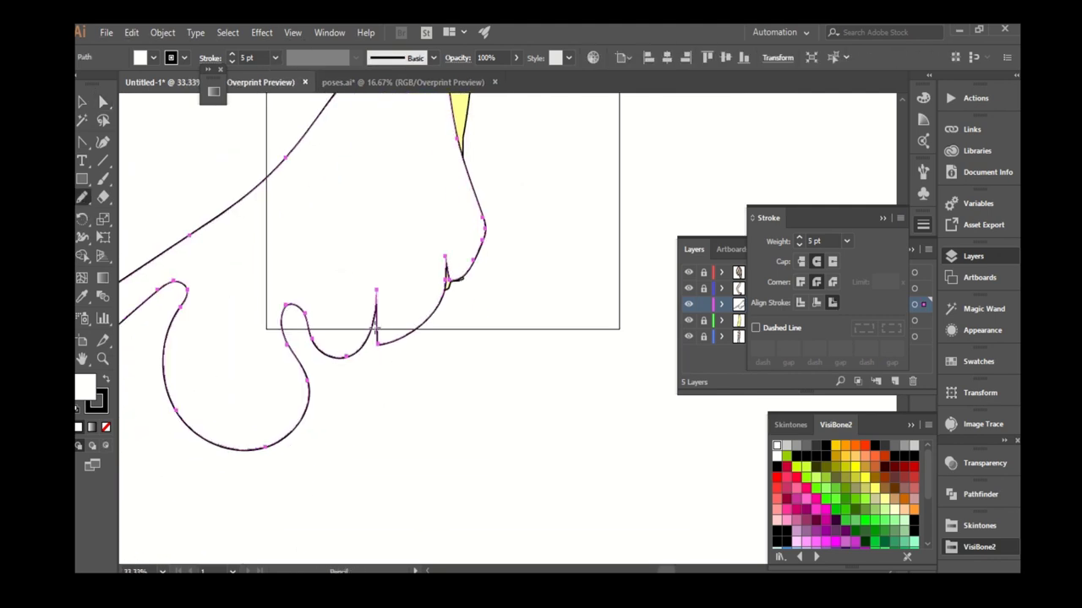
Redraw the train's hem and reshape its tip into smoother curves.
left_click_drag(265, 379, 267, 376)
scroll(446, 364, "up", 3)
key("a")
mouse_move(326, 493)
left_mouse_down()
mouse_move(275, 445)
mouse_move(447, 398)
left_mouse_up()
scroll(374, 446, "down", 2)
scroll(544, 362, "up", 1)
scroll(475, 363, "down", 2)
scroll(453, 287, "up", 1)
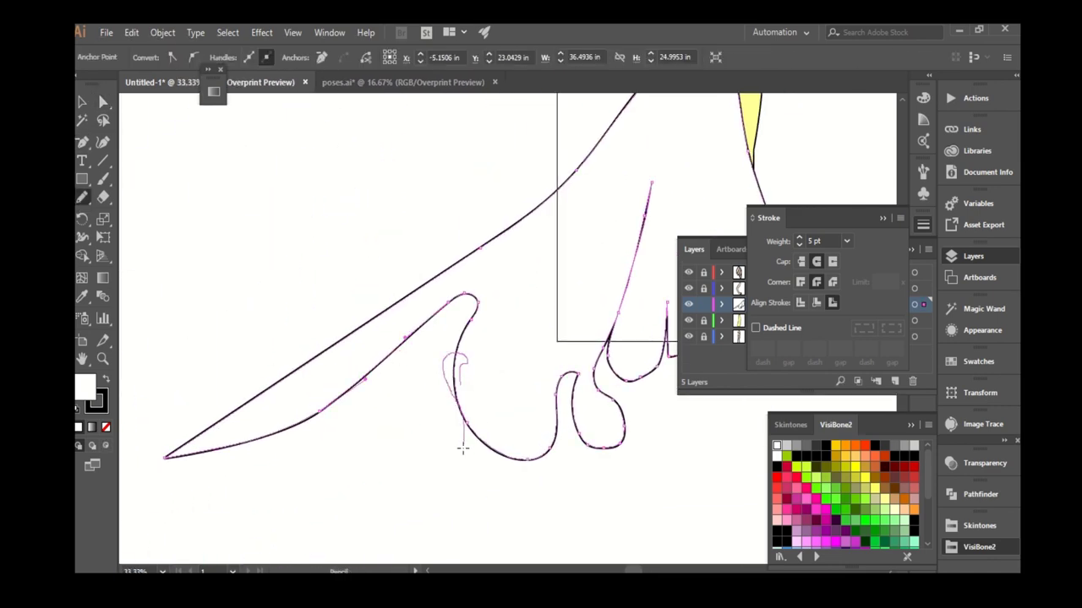
left_click_drag(249, 439, 252, 436)
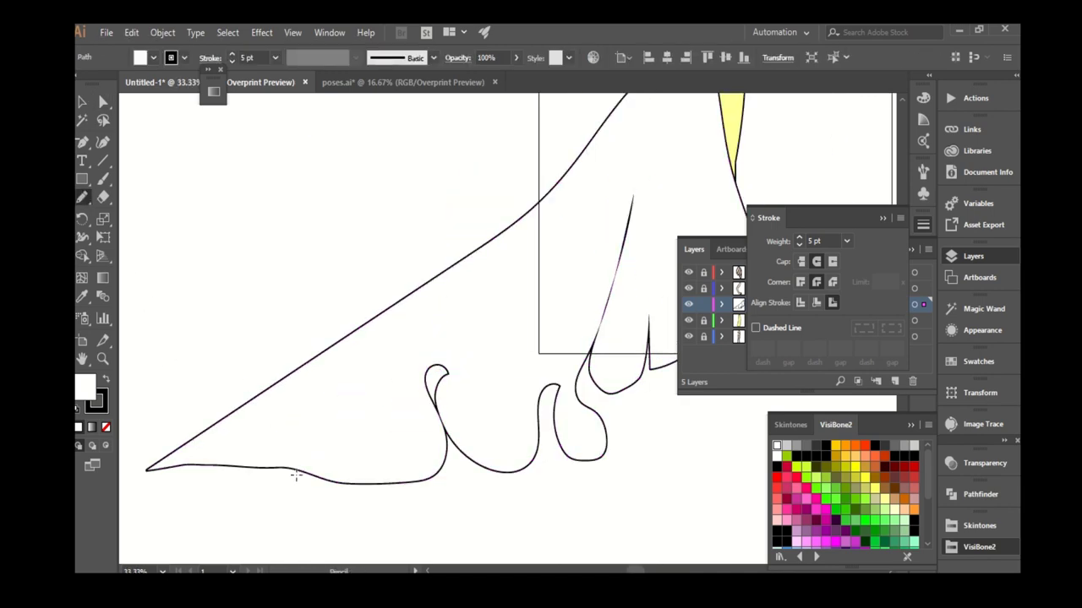
scroll(345, 447, "down", 2)
scroll(295, 285, "up", 3)
Shorten a skirt fold line by dragging its lower end upward.
key("a")
key("ctrl+shift+a")
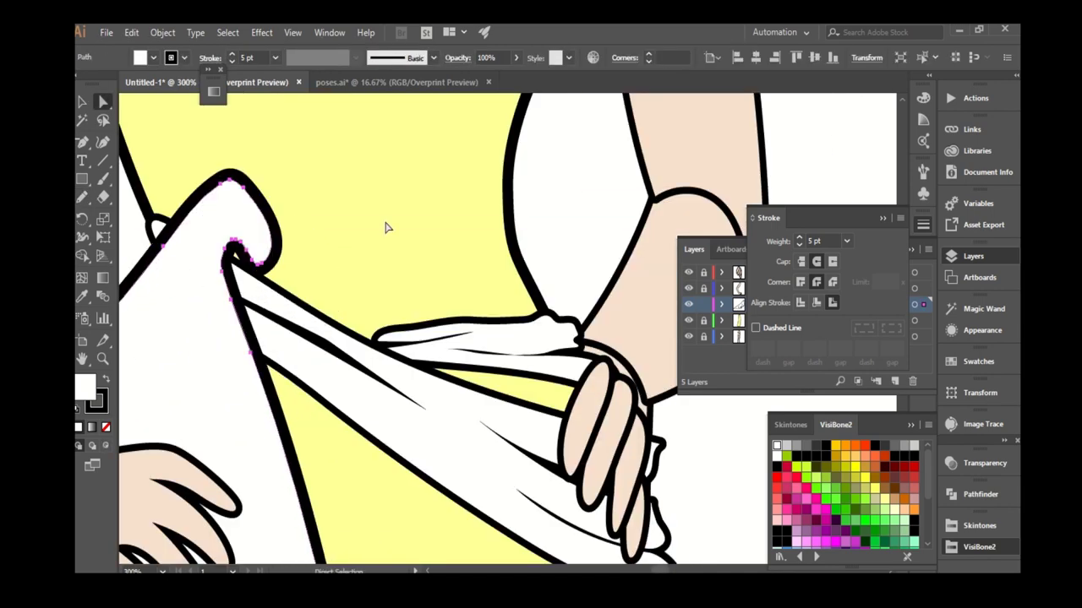
scroll(386, 224, "down", 3)
scroll(363, 376, "up", 2)
left_click(423, 470)
left_click_drag(415, 490, 427, 377)
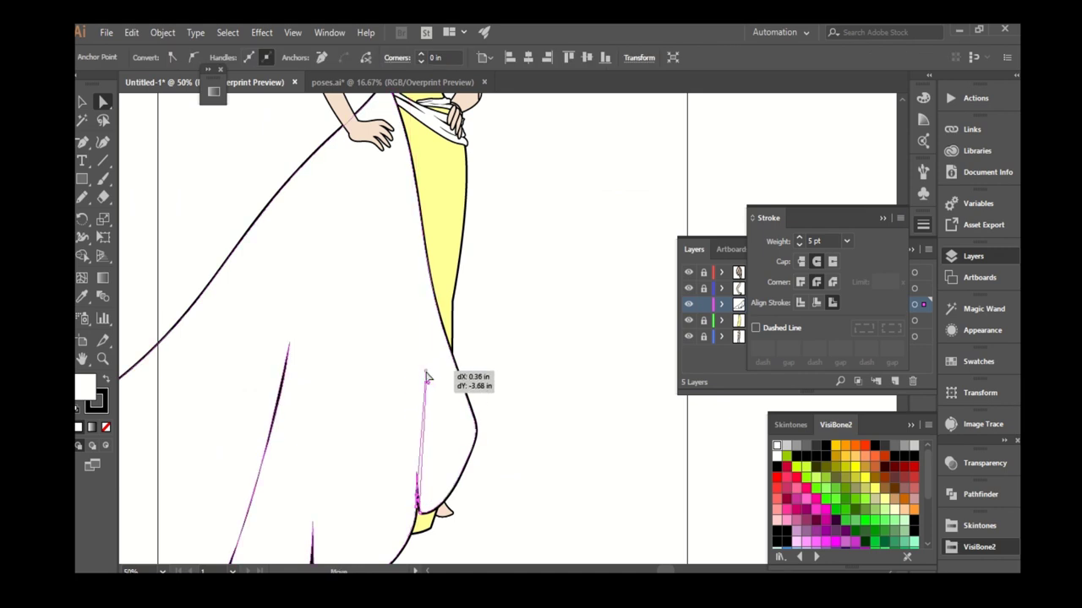
scroll(411, 495, "down", 3)
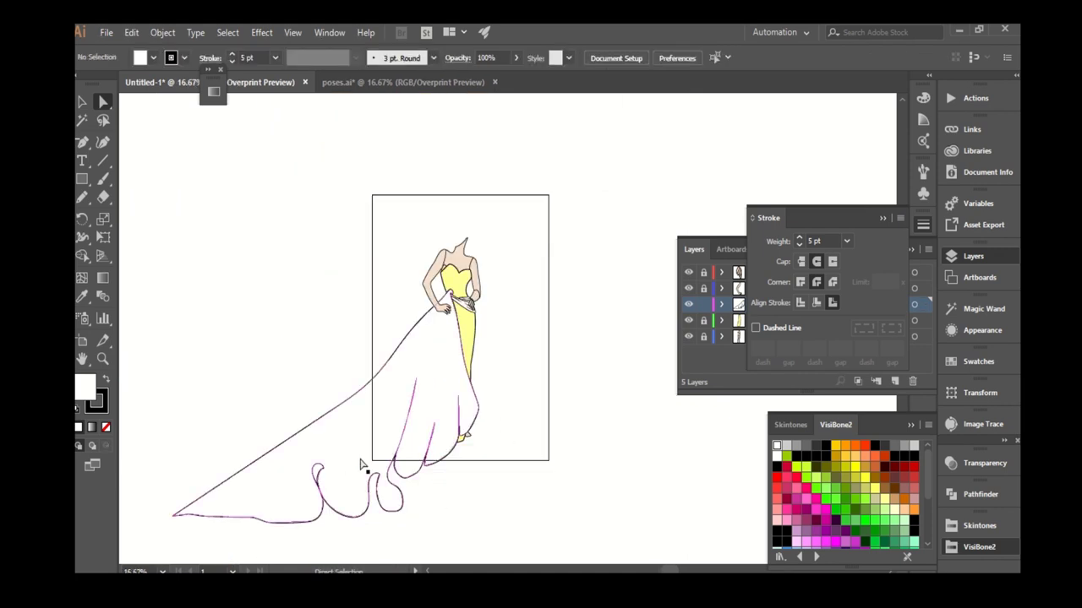
scroll(350, 429, "up", 2)
Adjust the Pencil tool's smoothness options.
double_click(82, 197)
key("Return")
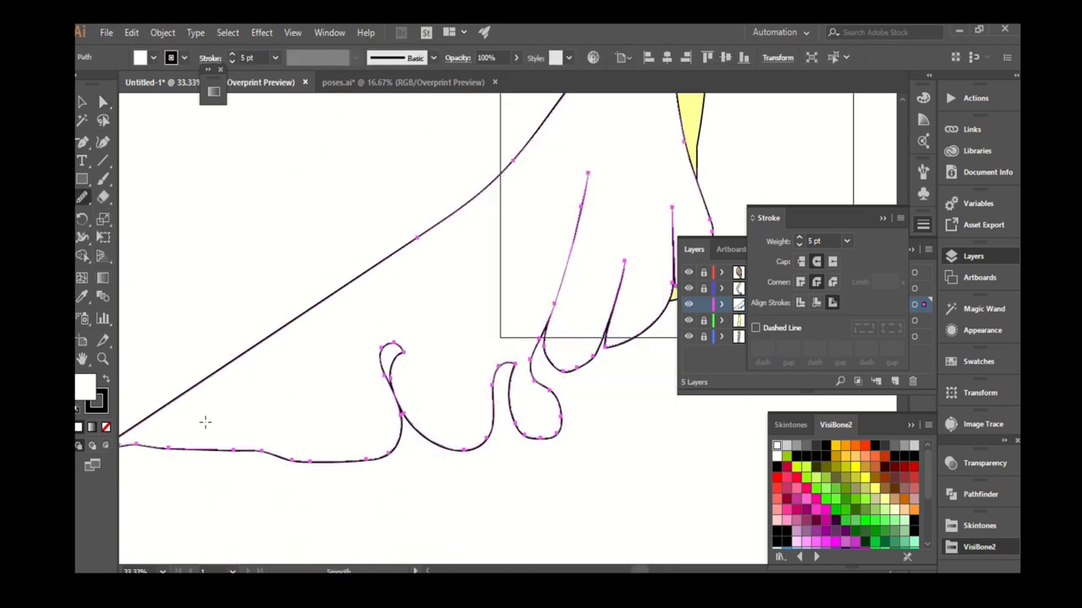
scroll(134, 451, "down", 3)
scroll(190, 458, "down", 1)
key("a")
scroll(442, 355, "up", 5)
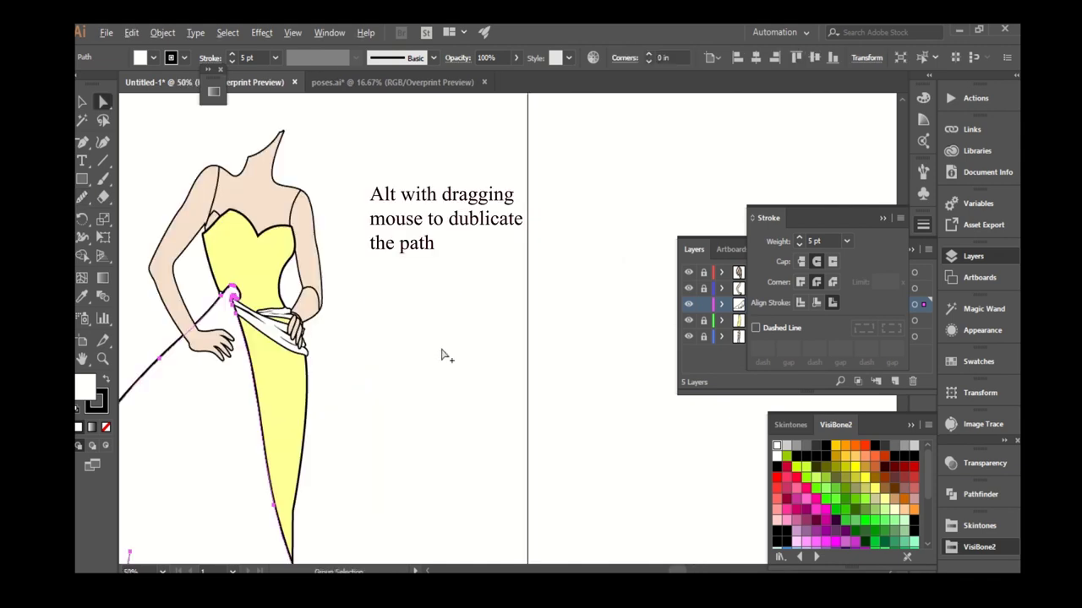
Duplicate the train outline slightly offset and send the copy to the back.
scroll(239, 302, "up", 4)
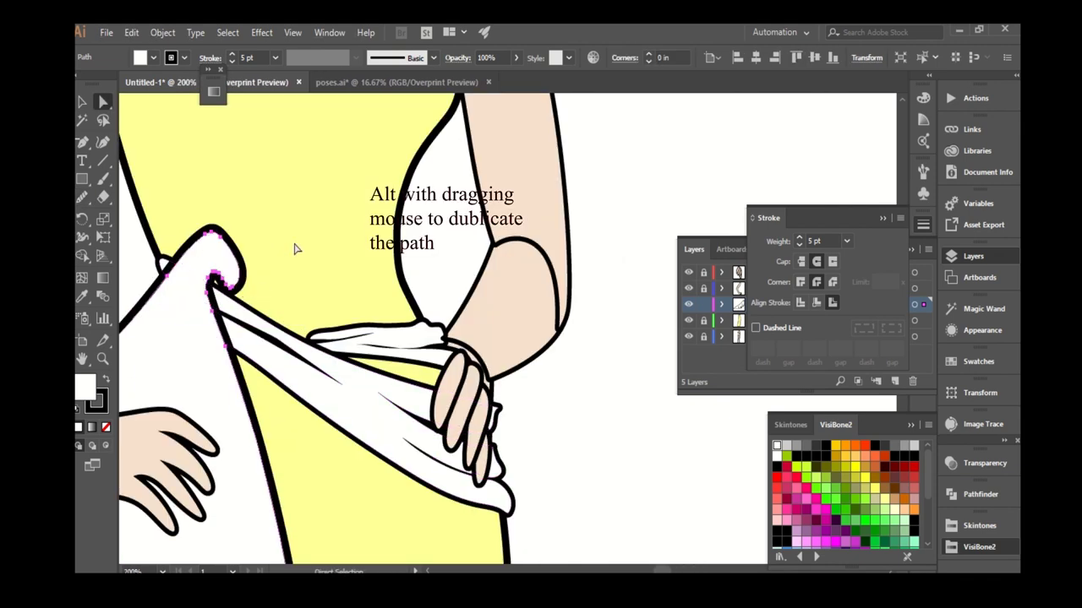
left_click_drag(225, 267, 254, 281)
scroll(262, 247, "down", 4)
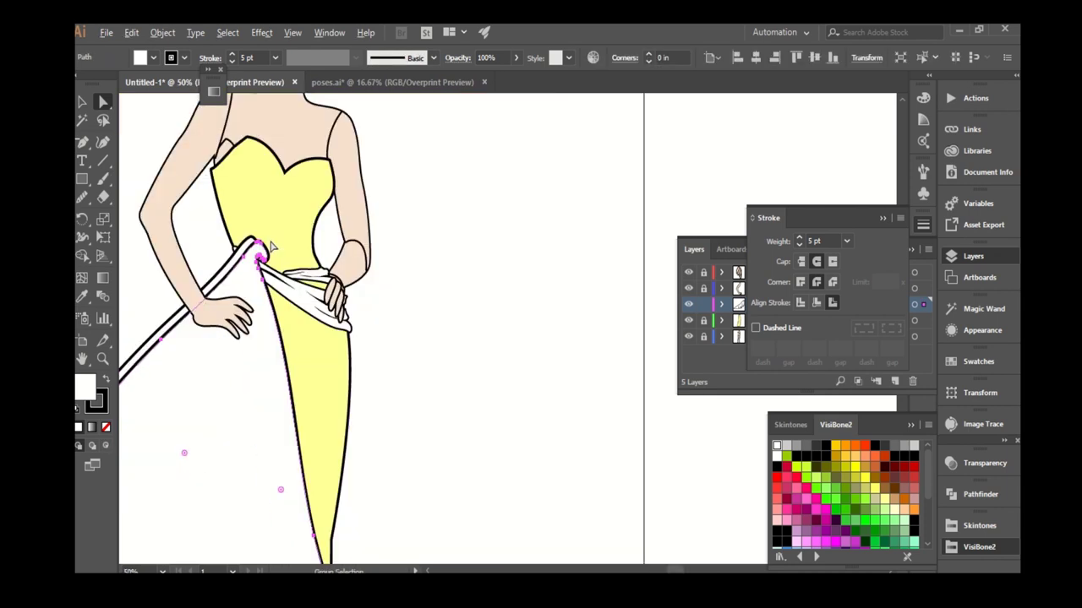
right_click(232, 313)
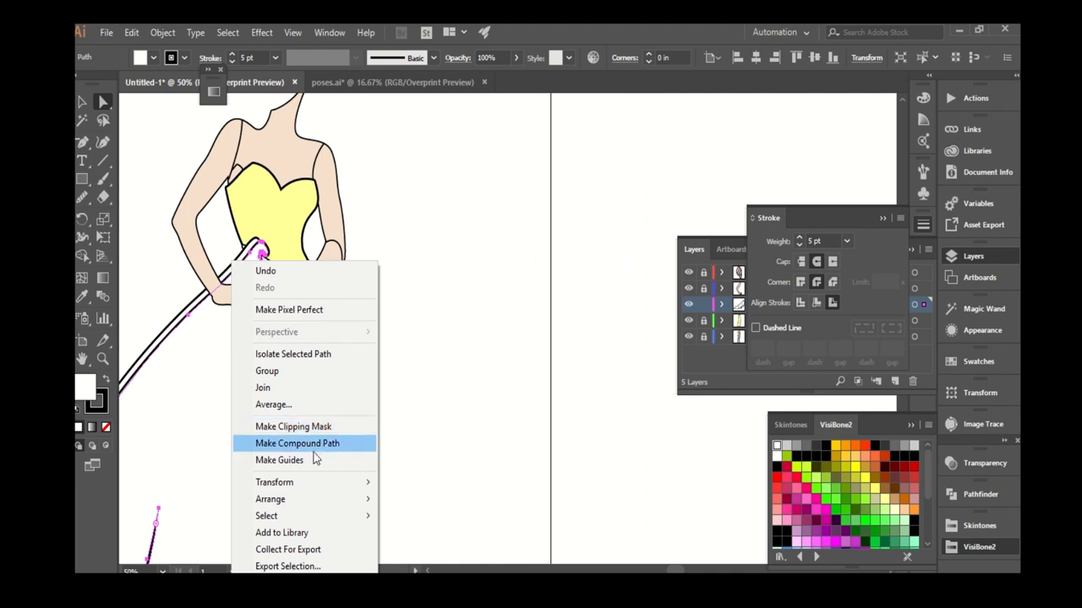
mouse_move(270, 499)
left_click(468, 552)
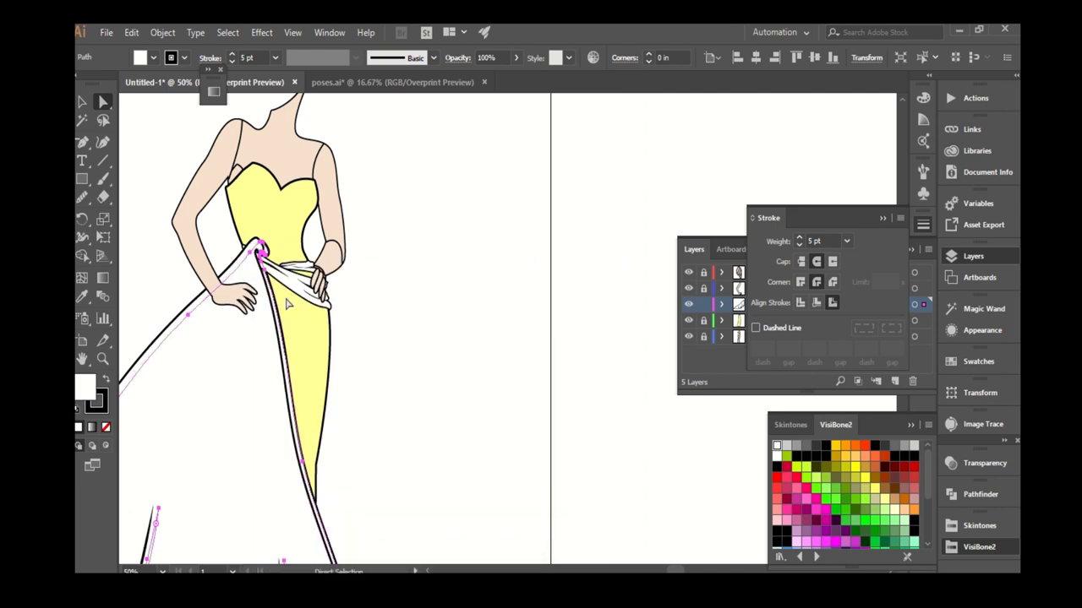
Shift the duplicate skirt edge outward and deselect it.
key("ctrl+minus")
key("v")
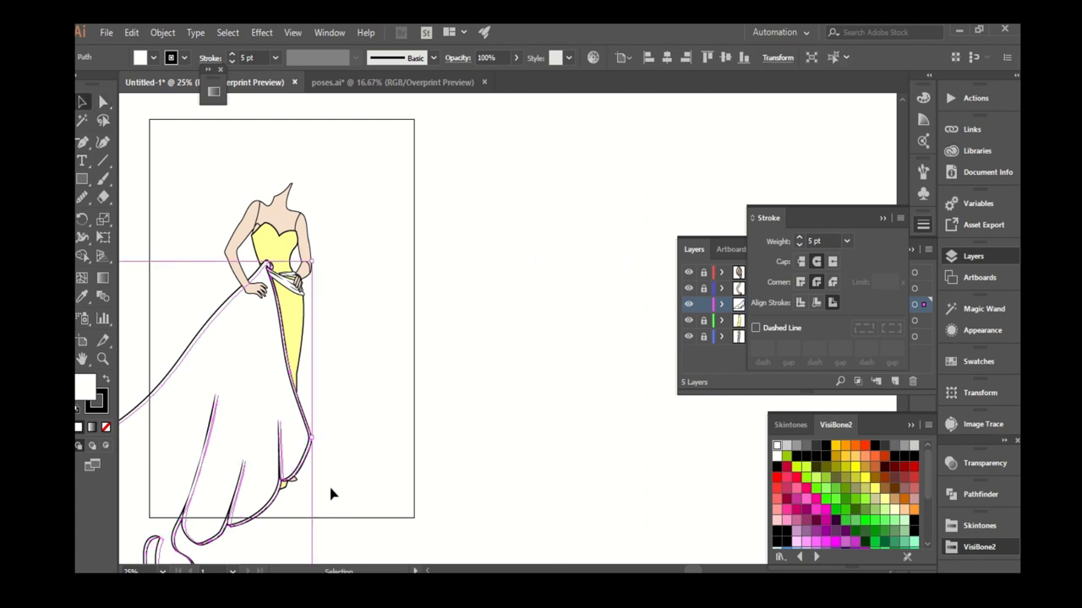
left_click_drag(322, 440, 342, 436)
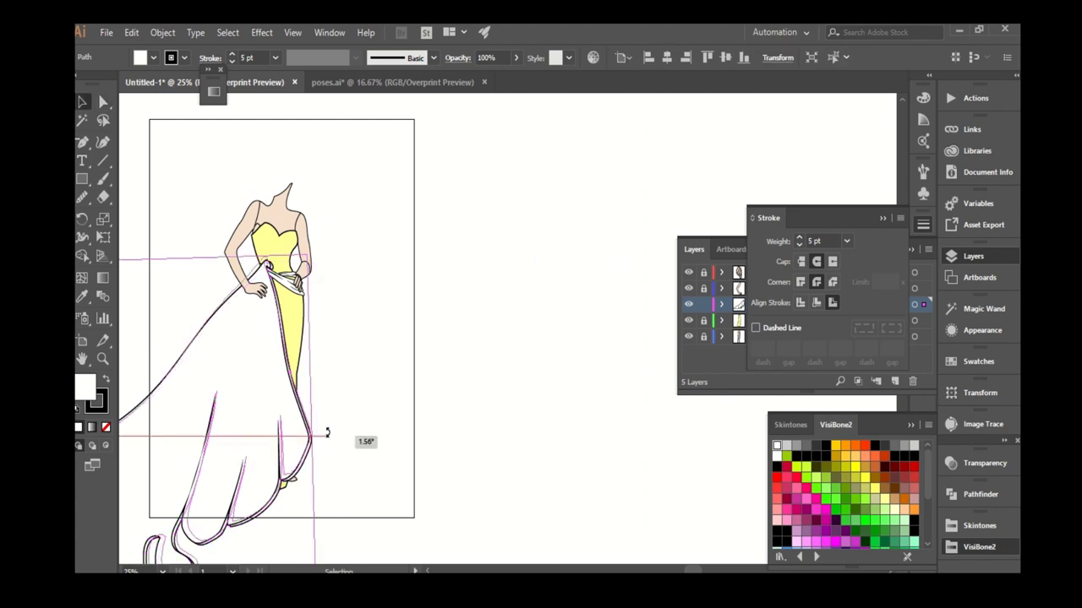
left_click(381, 373)
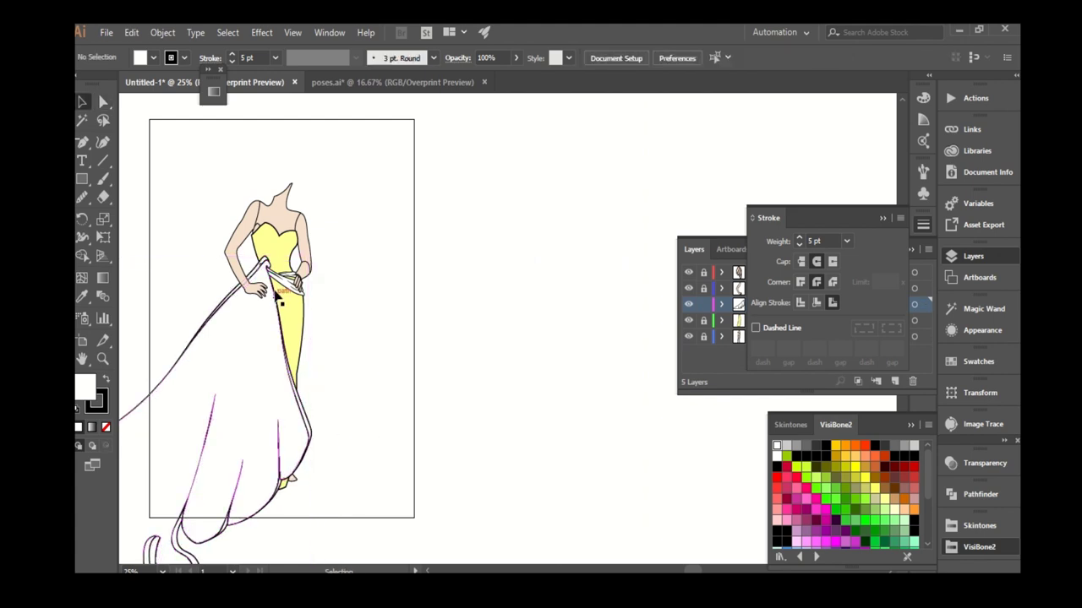
key("a")
scroll(283, 296, "up", 5)
Drag the drape's anchors into the sash and pull the fold down into the hand.
scroll(239, 221, "up", 3)
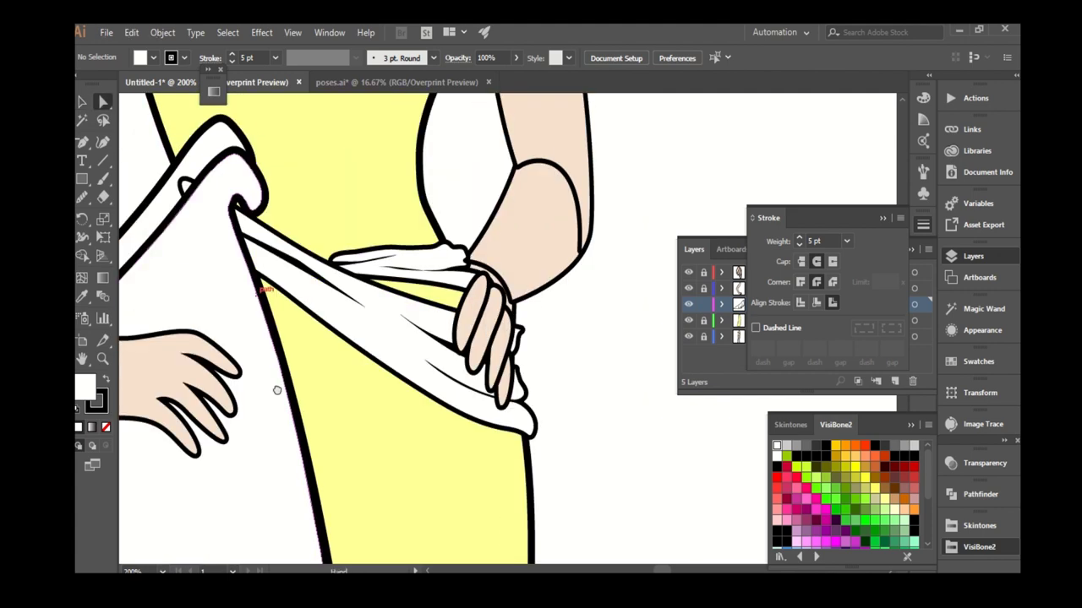
scroll(250, 372, "up", 2)
mouse_move(193, 389)
left_mouse_down()
mouse_move(223, 419)
mouse_move(279, 394)
left_mouse_up()
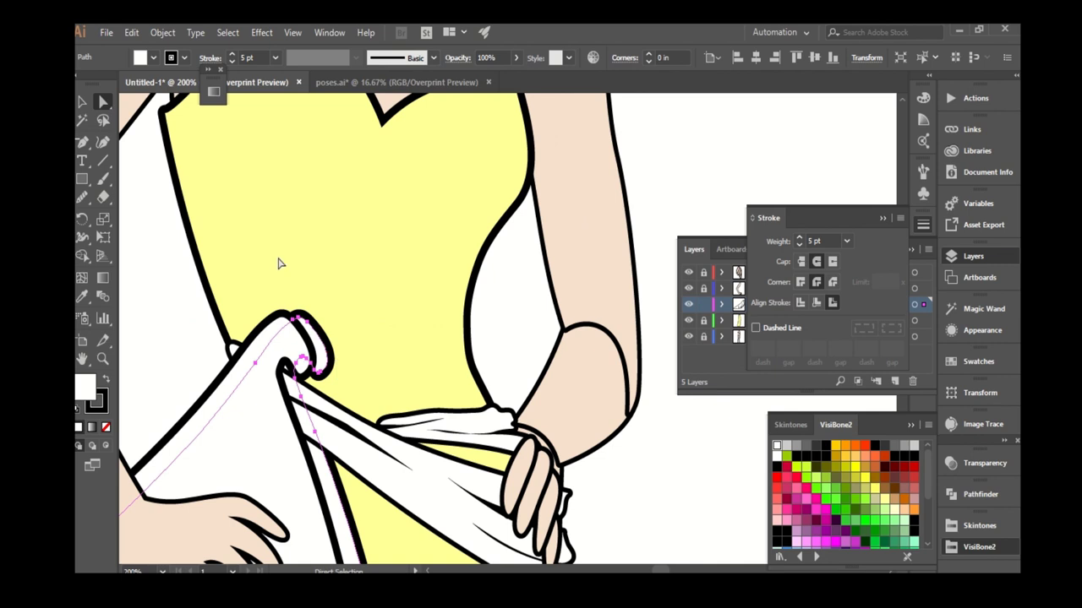
scroll(279, 264, "down", 2)
left_click_drag(346, 336, 381, 393)
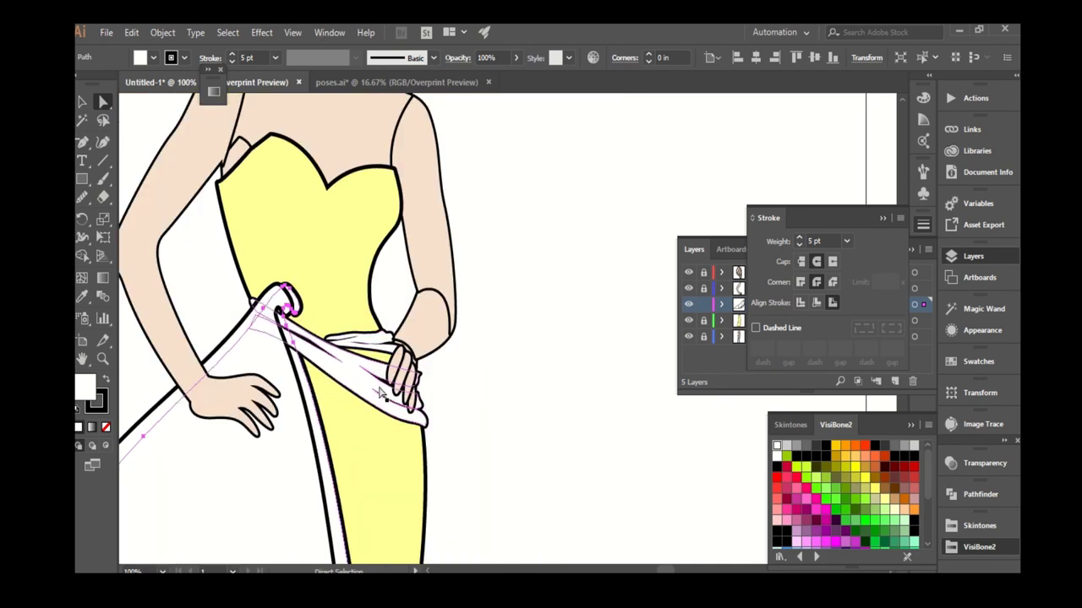
scroll(383, 437, "down", 1)
scroll(363, 355, "down", 2)
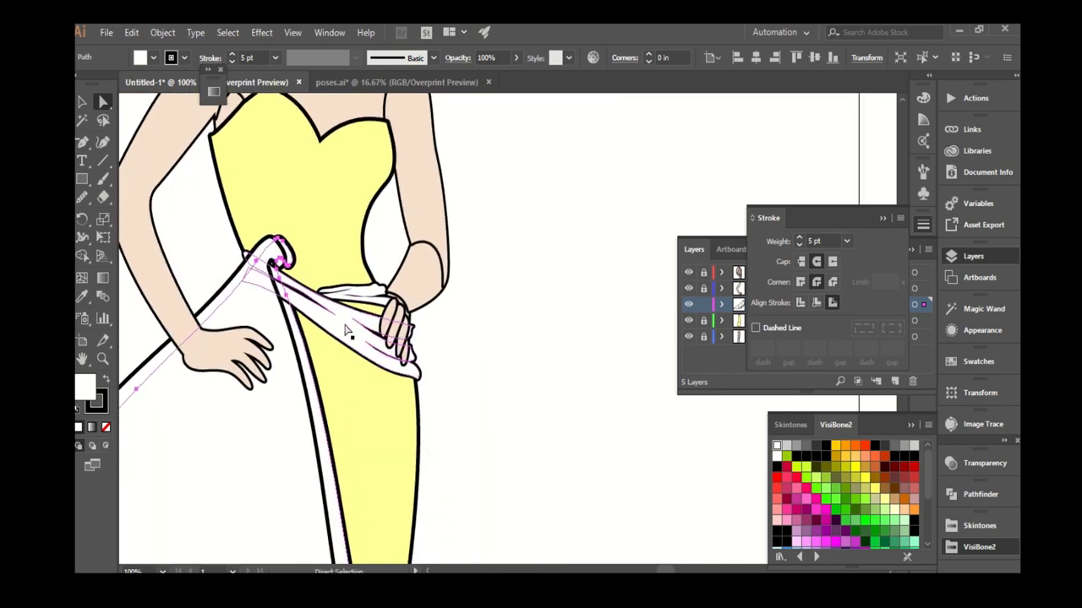
Send the cloth fold behind the hand, then select the drape at the knot.
right_click(361, 295)
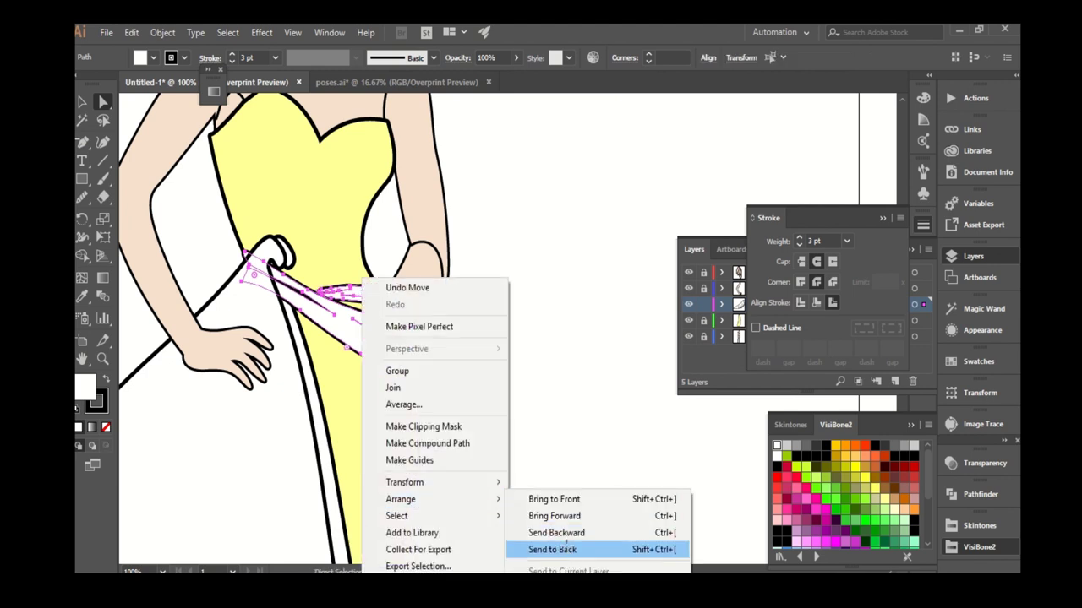
mouse_move(400, 499)
left_click(575, 549)
left_click(520, 287)
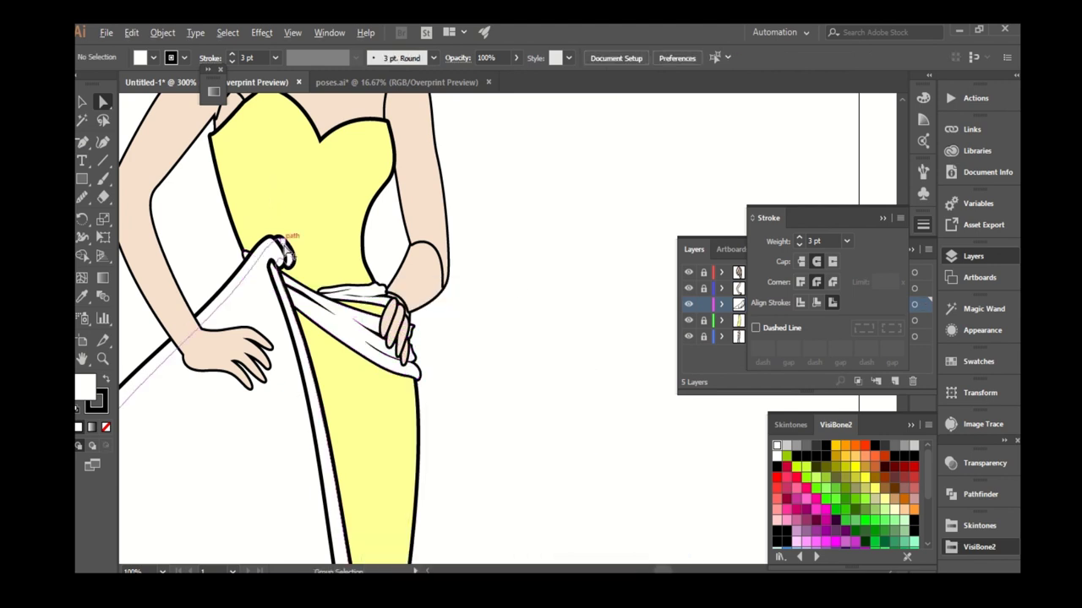
scroll(287, 254, "up", 3, "alt")
left_click(294, 262)
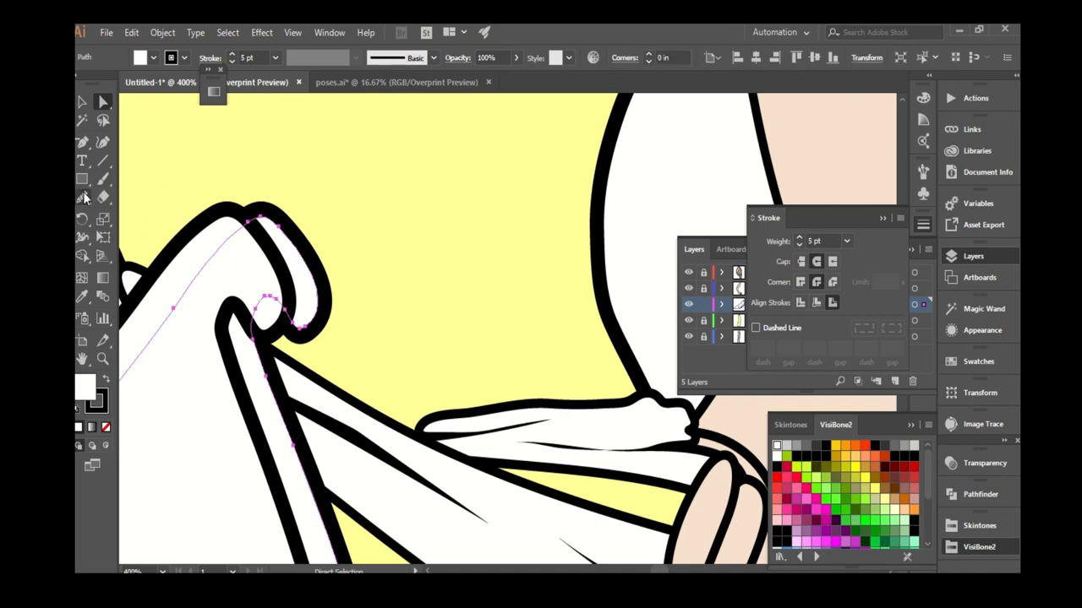
left_click_drag(83, 197, 169, 214)
scroll(359, 410, "down", 5, "alt")
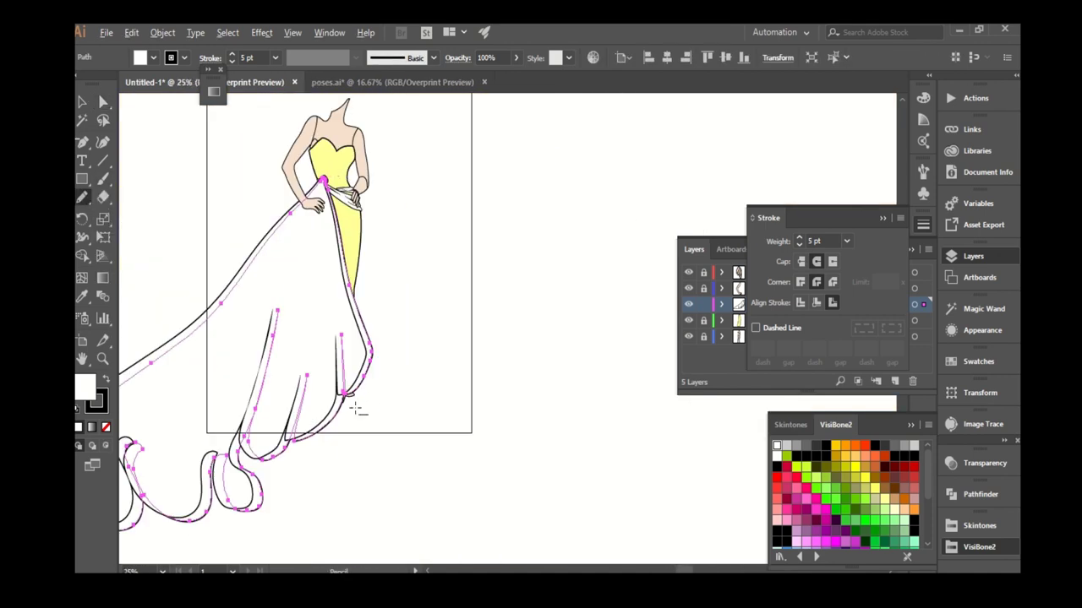
Nudge the anchor at the drape's knot and redraw the drape's peaked top as a rounded curve.
left_click_drag(355, 409, 423, 423)
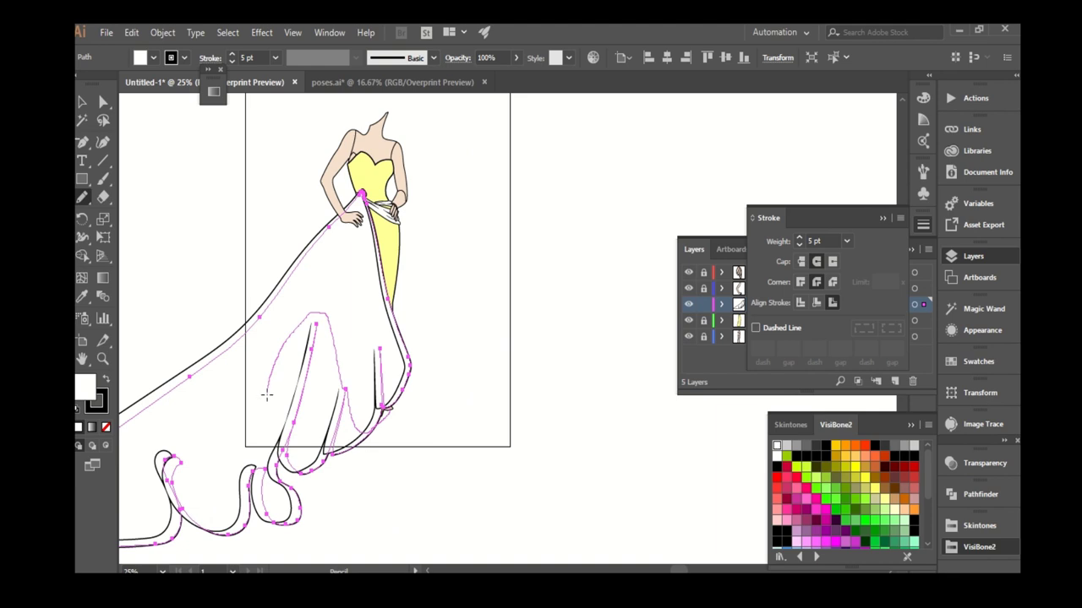
scroll(266, 395, "up", 2, "alt")
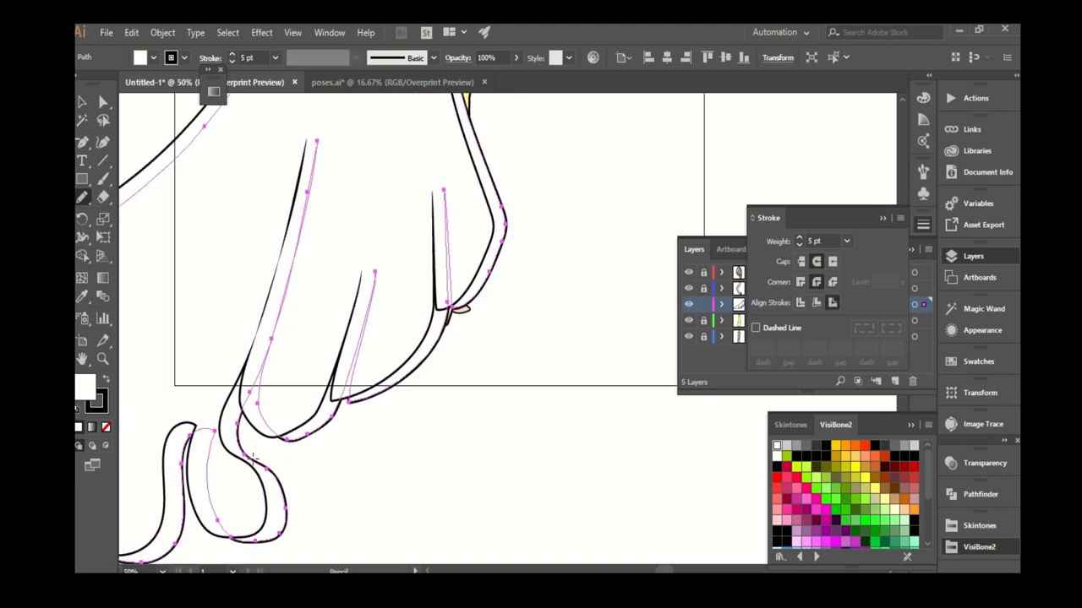
scroll(471, 254, "down", 1, "alt")
scroll(486, 231, "up", 1, "alt")
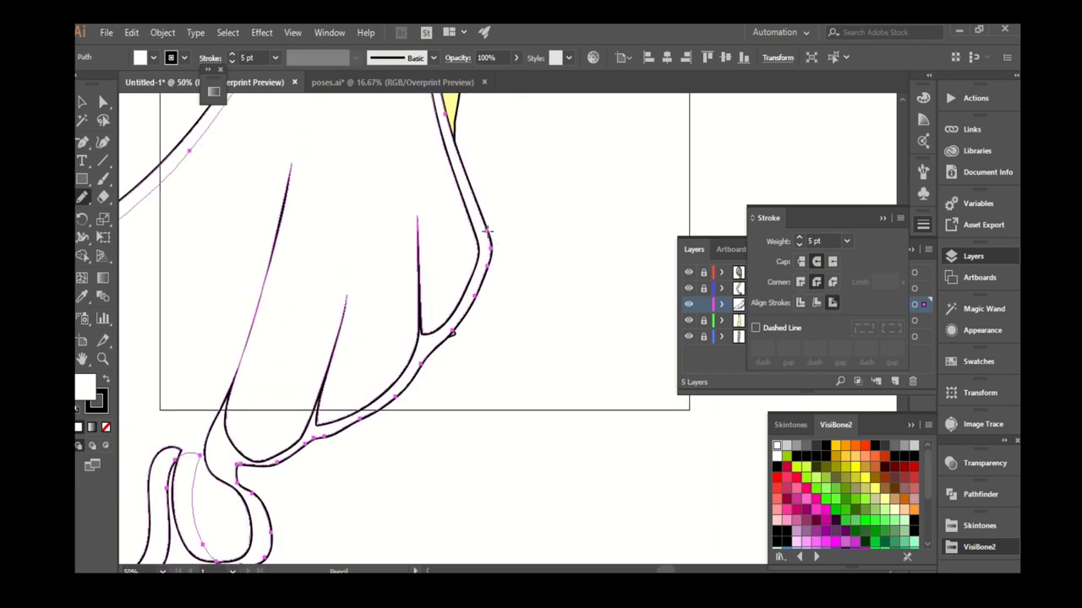
scroll(274, 442, "down", 1, "alt")
scroll(278, 365, "up", 1, "alt")
left_click_drag(278, 364, 318, 388)
key("a")
key("n")
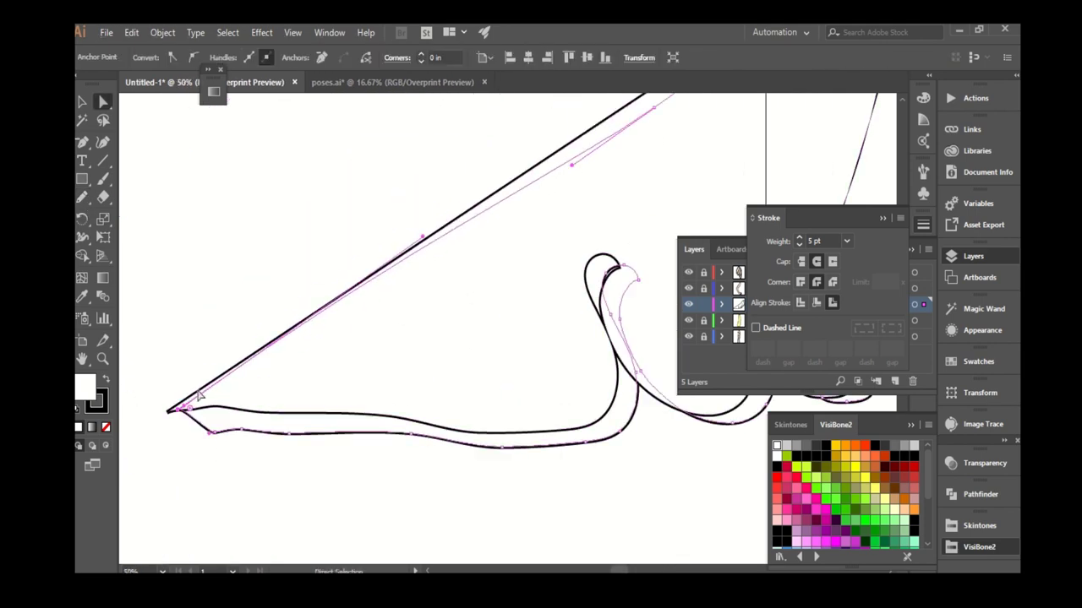
scroll(310, 457, "down", 1, "alt")
scroll(422, 380, "down", 2, "alt")
scroll(499, 314, "up", 3, "alt")
scroll(429, 164, "up", 3, "alt")
scroll(440, 211, "up", 2, "alt")
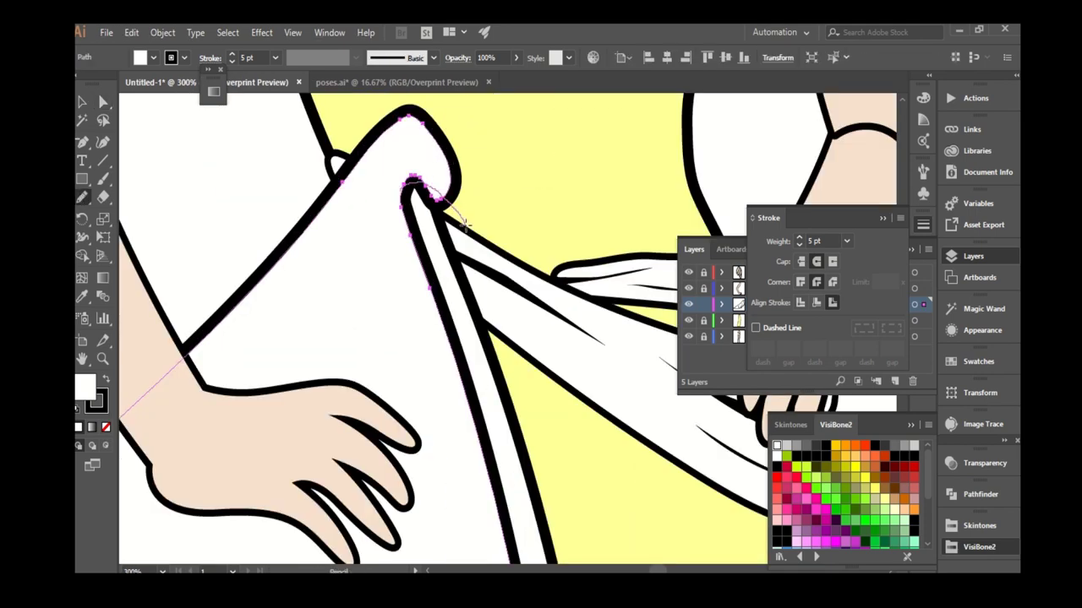
scroll(419, 194, "up", 2)
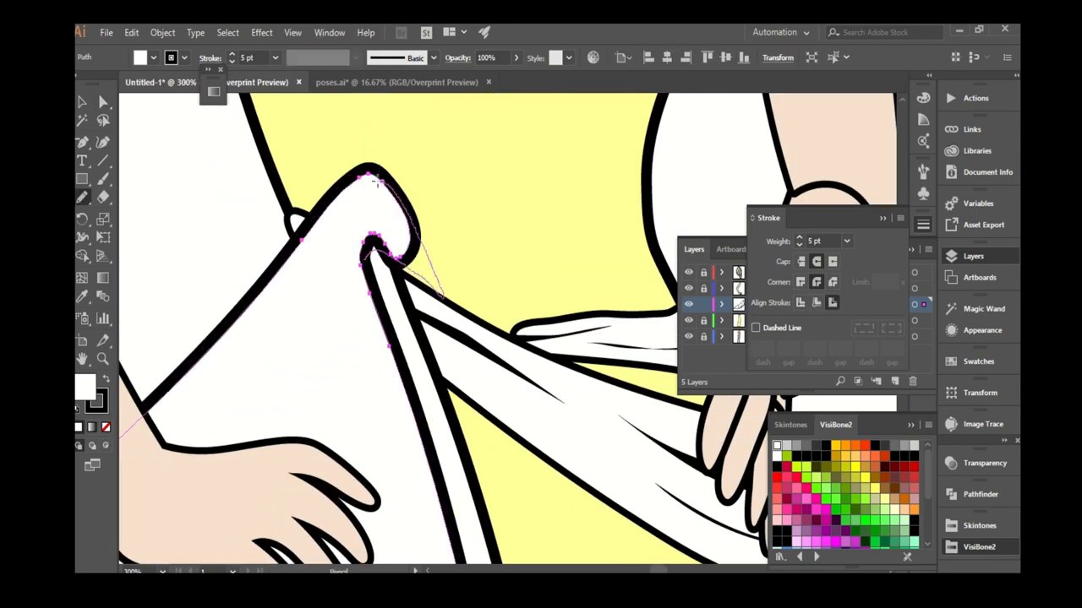
scroll(384, 180, "down", 1, "alt")
scroll(372, 211, "up", 1, "alt")
key("a")
left_click_drag(376, 264, 394, 279)
key("n")
left_click_drag(291, 221, 387, 224)
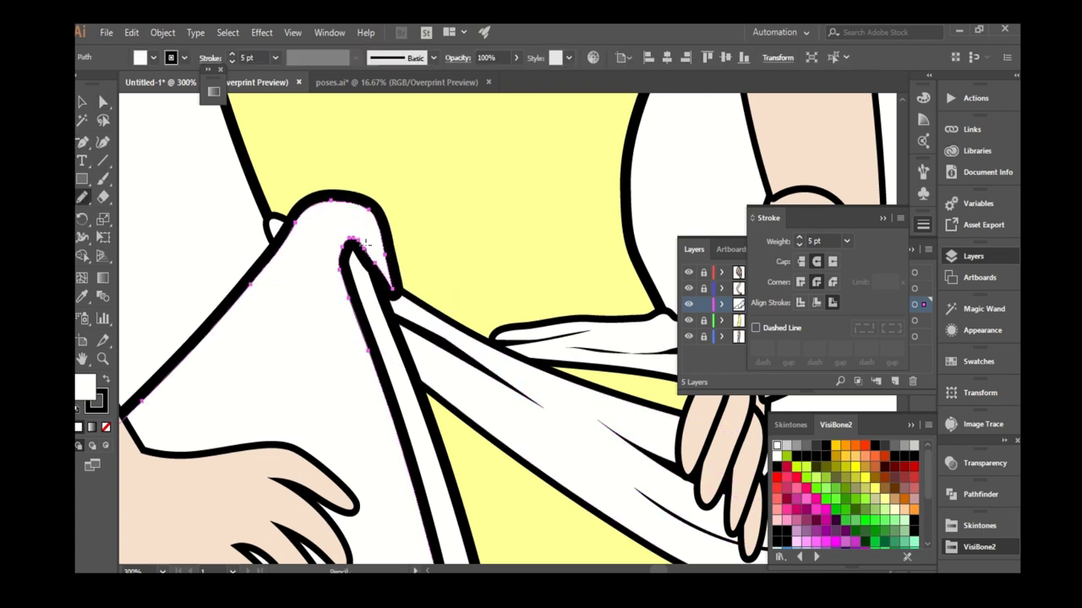
Fill the train's edge shape with pink from the VisiBone2 swatches.
scroll(325, 200, "down", 3, "alt")
scroll(386, 314, "down", 2, "alt")
scroll(386, 314, "up", 2, "alt")
scroll(346, 442, "up", 3, "alt")
left_click(314, 470)
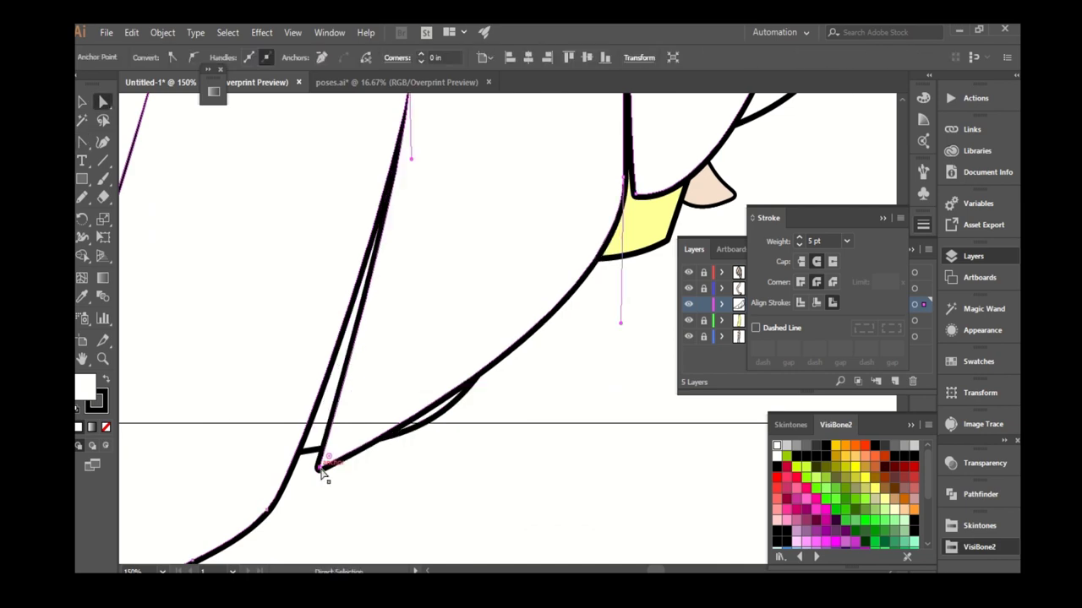
scroll(330, 467, "up", 1, "alt")
scroll(289, 440, "down", 2, "alt")
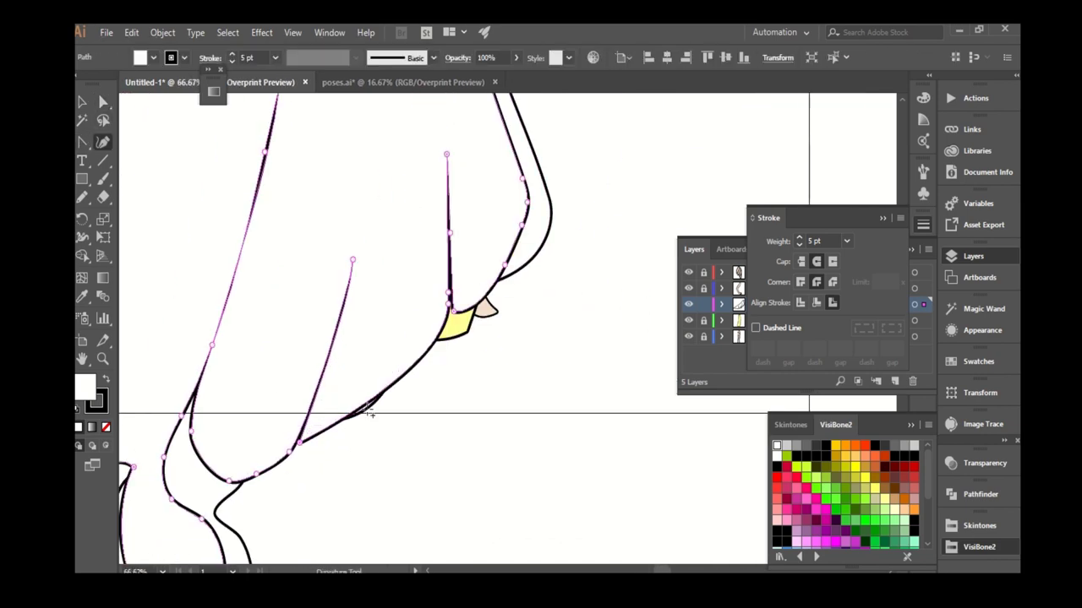
scroll(422, 146, "up", 1, "alt")
scroll(357, 213, "down", 1, "alt")
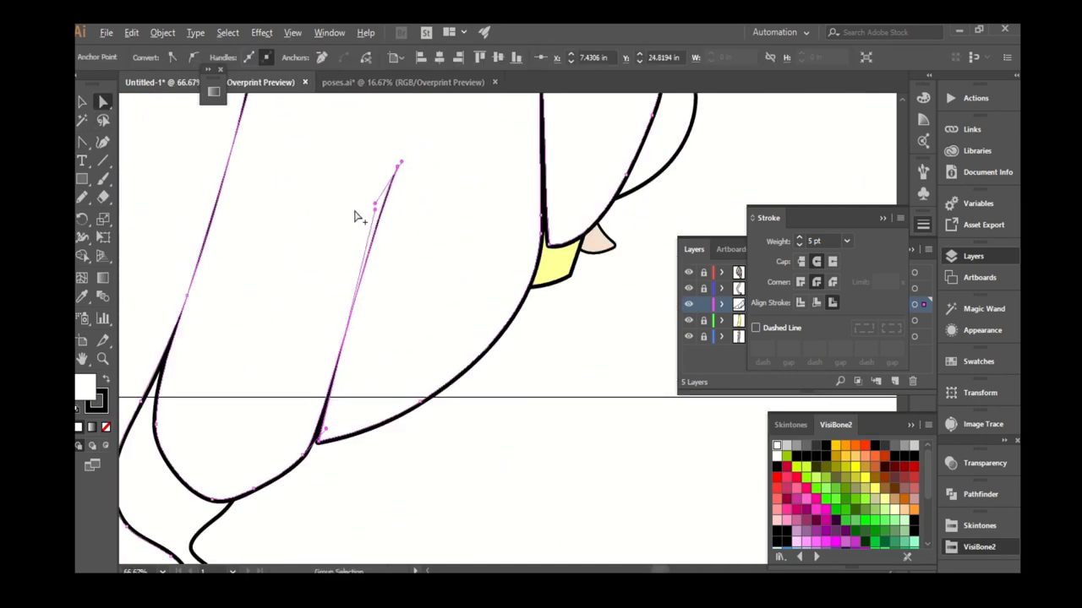
scroll(358, 212, "down", 2, "alt")
scroll(686, 456, "up", 2, "alt")
left_click(777, 511)
left_click(366, 382)
Straighten the upper edge at the train tip.
scroll(367, 382, "down", 2, "alt")
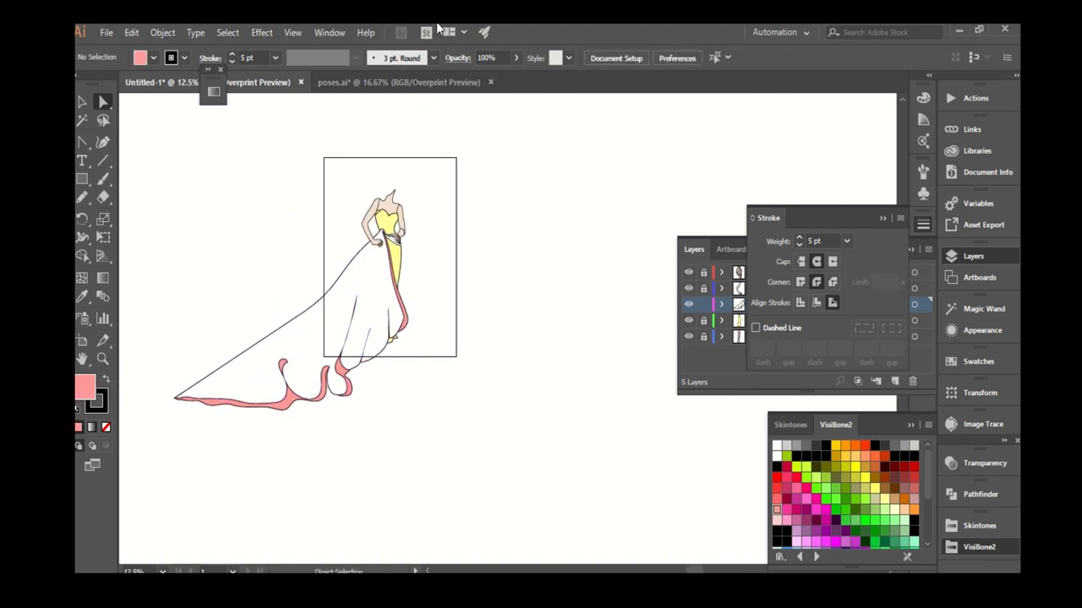
scroll(413, 441, "up", 3, "alt")
scroll(413, 440, "down", 2, "alt")
scroll(296, 453, "up", 3, "alt")
scroll(278, 447, "up", 2, "alt")
mouse_move(274, 427)
left_mouse_down()
mouse_move(366, 329)
mouse_move(386, 287)
left_mouse_up()
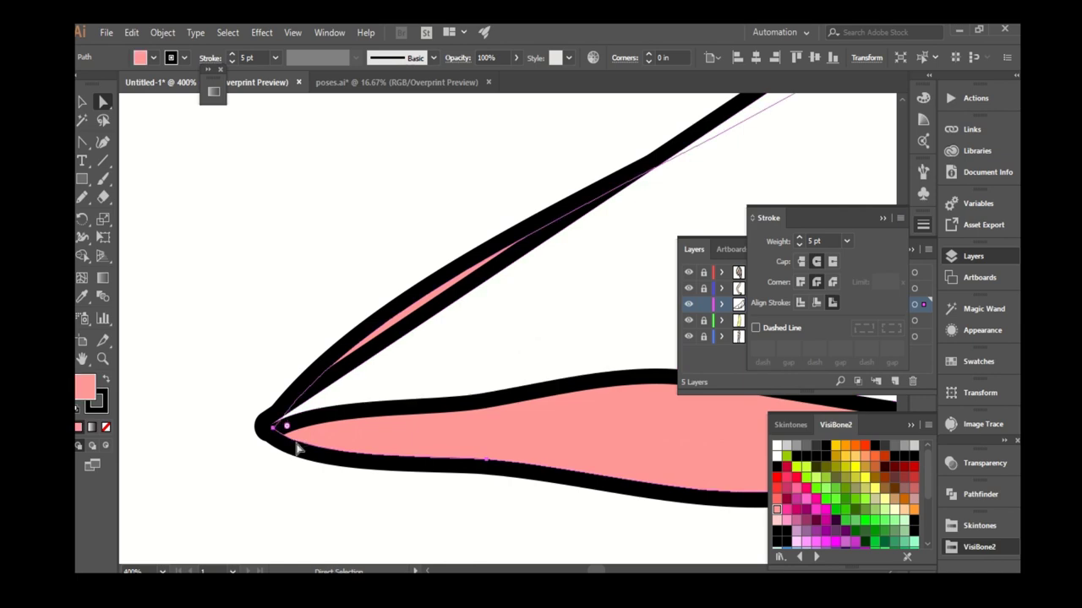
scroll(297, 406, "down", 3, "alt")
scroll(297, 406, "down", 5, "alt")
scroll(297, 405, "up", 4, "alt")
scroll(297, 406, "down", 2, "alt")
scroll(298, 406, "up", 2, "alt")
Draw a Pencil fold line beside the pink sash and adjust its end point.
left_click(245, 287)
key("n")
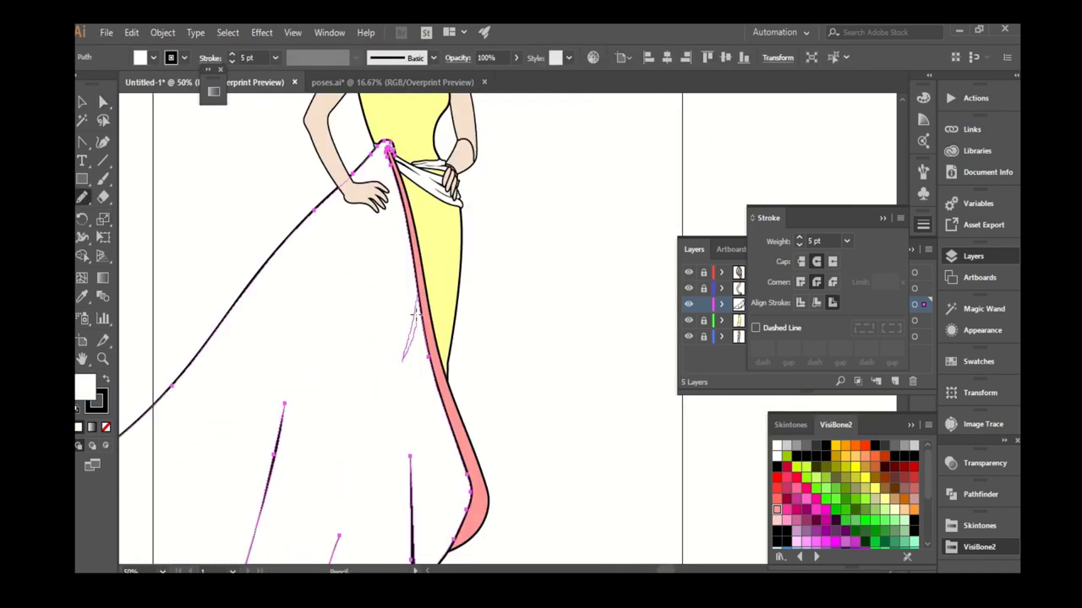
scroll(415, 314, "up", 2)
left_click_drag(389, 266, 380, 355)
scroll(386, 313, "down", 3)
scroll(348, 350, "up", 3)
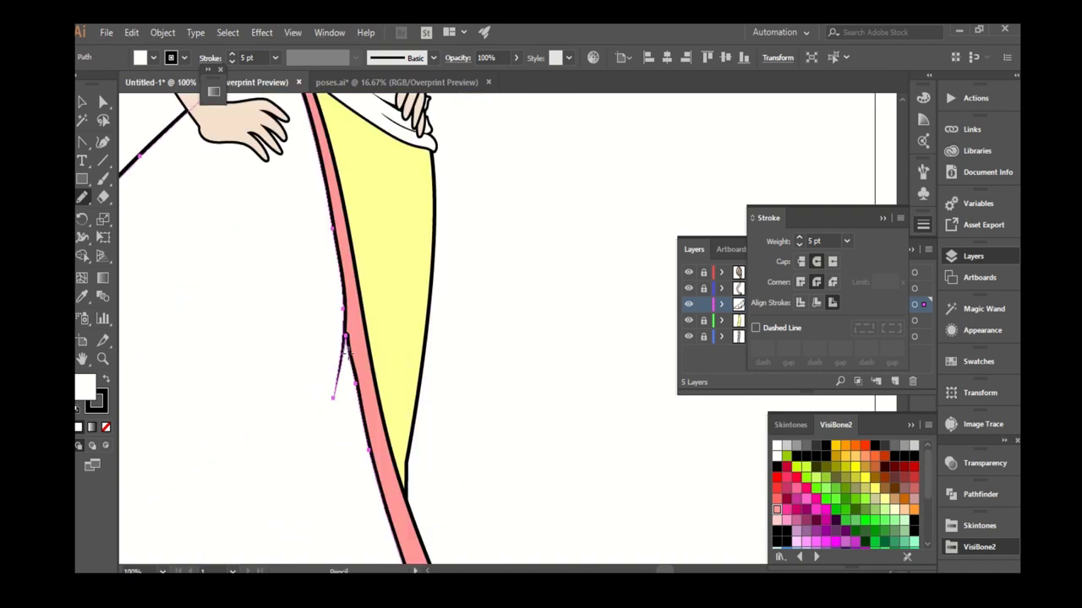
key("a")
scroll(397, 380, "up", 5, "alt")
left_click_drag(412, 400, 411, 278)
scroll(410, 279, "down", 2, "alt")
scroll(397, 279, "down", 4, "alt")
scroll(347, 283, "up", 2, "alt")
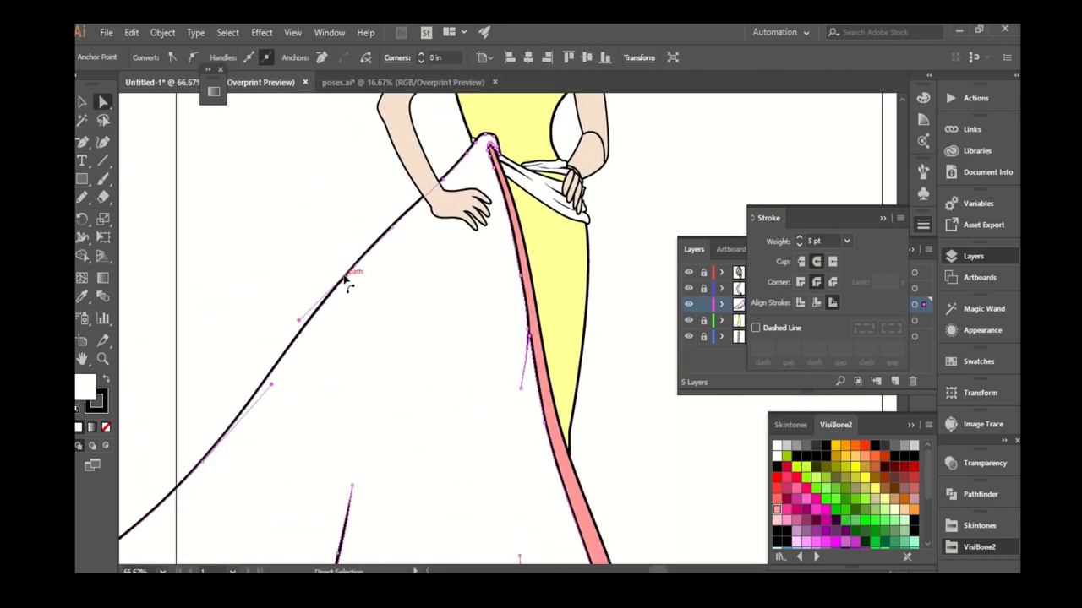
key("n")
scroll(347, 283, "down", 1, "alt")
scroll(315, 283, "up", 1, "alt")
Smooth the spike on the overskirt outline and adjust a curve on the train outline.
key("a")
scroll(306, 276, "up", 2, "alt")
left_click_drag(290, 275, 331, 234)
scroll(313, 290, "up", 2, "alt")
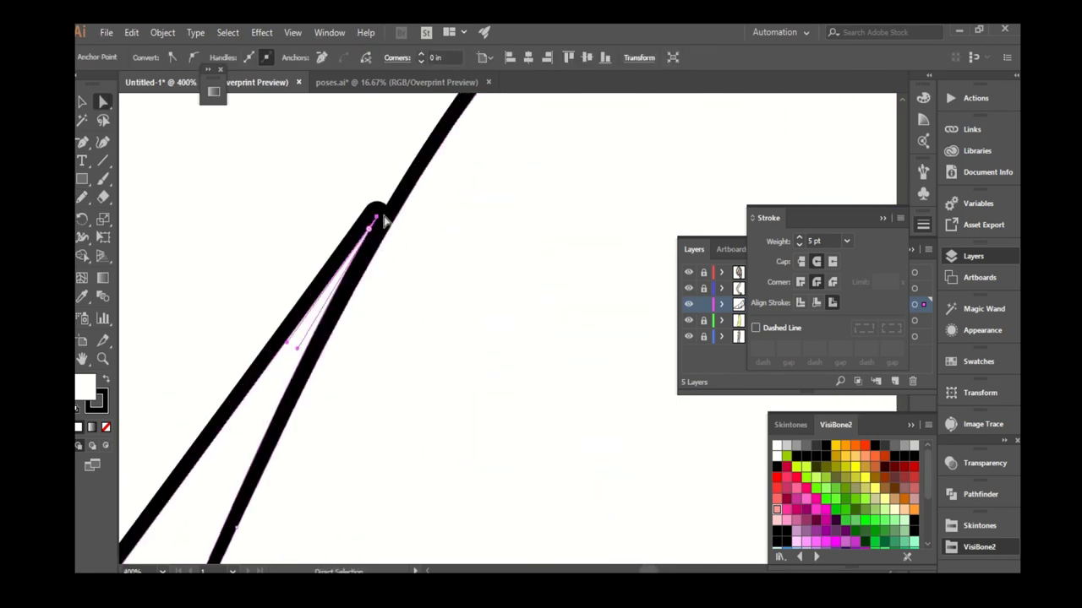
scroll(448, 162, "down", 4, "alt")
scroll(375, 222, "down", 2, "alt")
key("n")
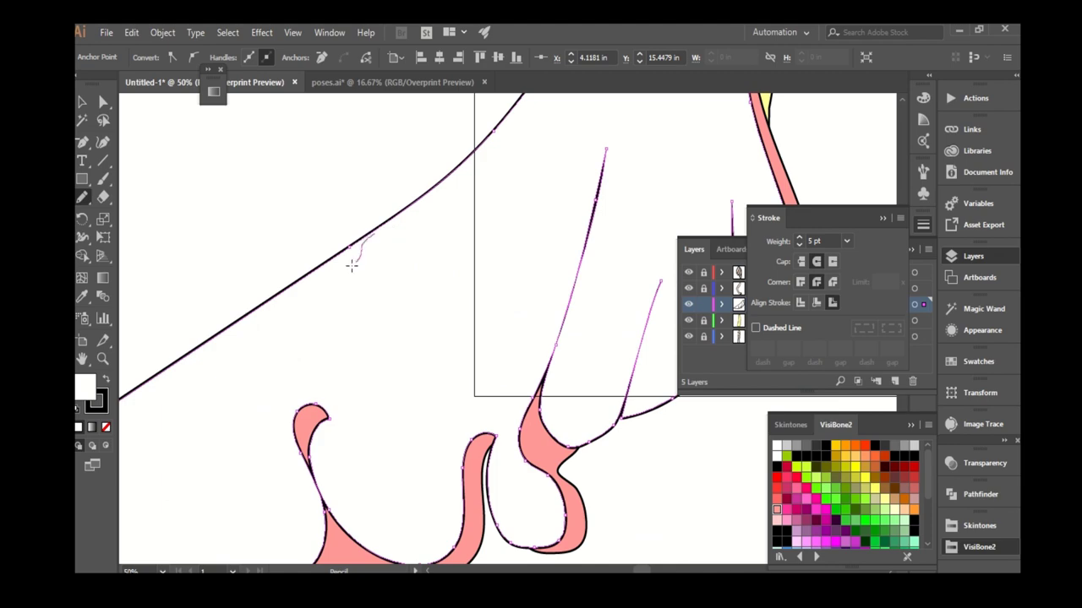
scroll(357, 241, "down", 2, "alt")
scroll(184, 380, "down", 1, "alt")
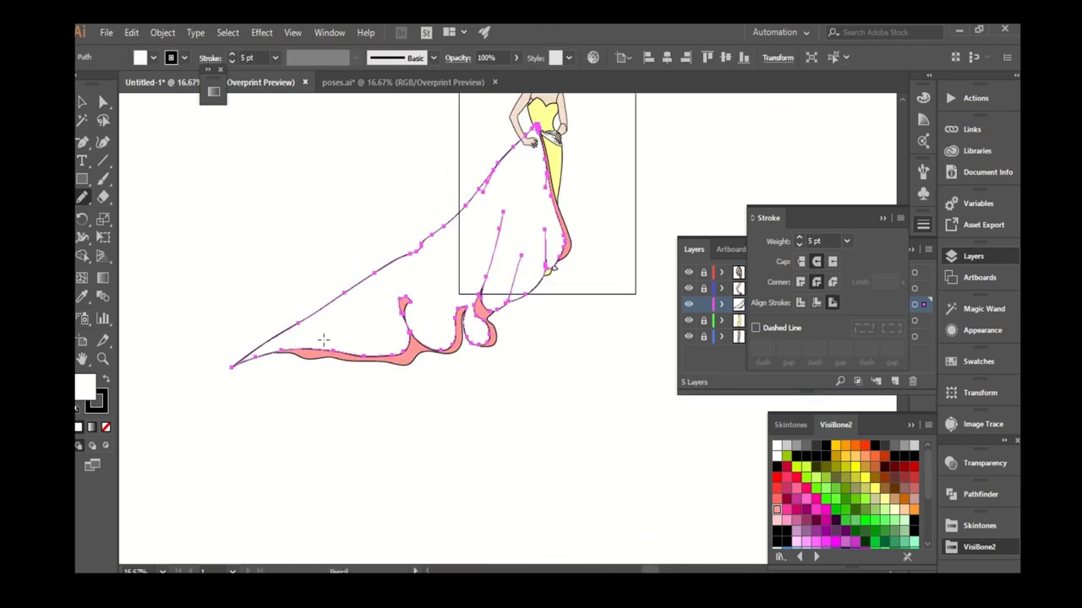
key("a")
scroll(309, 374, "up", 3, "alt")
left_click_drag(309, 375, 302, 364)
scroll(302, 363, "up", 2, "alt")
Select the overskirt, ready for its lavender fill.
key("shift+c")
scroll(186, 447, "up", 3, "alt")
scroll(182, 420, "up", 2, "alt")
scroll(183, 420, "down", 4, "alt")
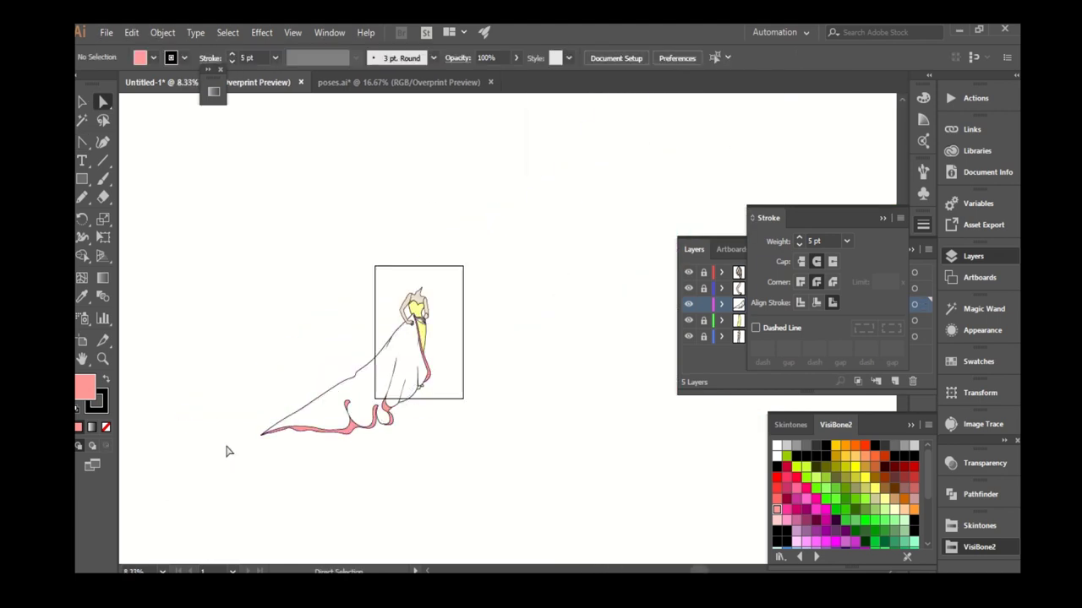
scroll(226, 449, "up", 2, "alt")
left_click(512, 369)
Fill the overskirt with pale lavender #ccccff, then bring up the Gradient panel from Window.
double_click(84, 387)
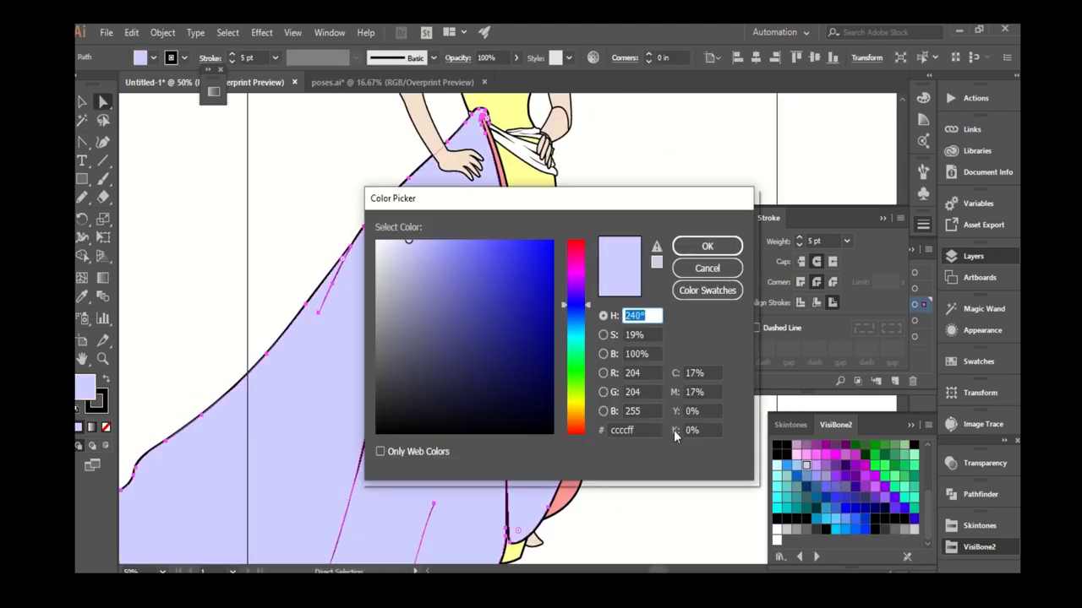
key("Return")
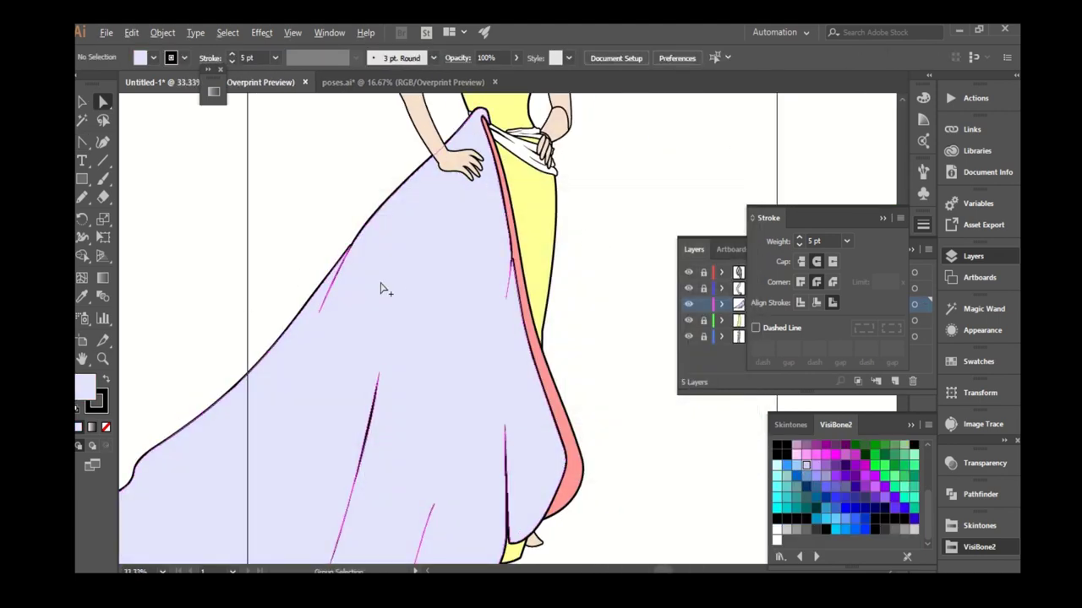
scroll(391, 283, "up", 1, "alt")
left_click(503, 380)
scroll(503, 380, "down", 3, "alt")
key("ctrl+shift+a")
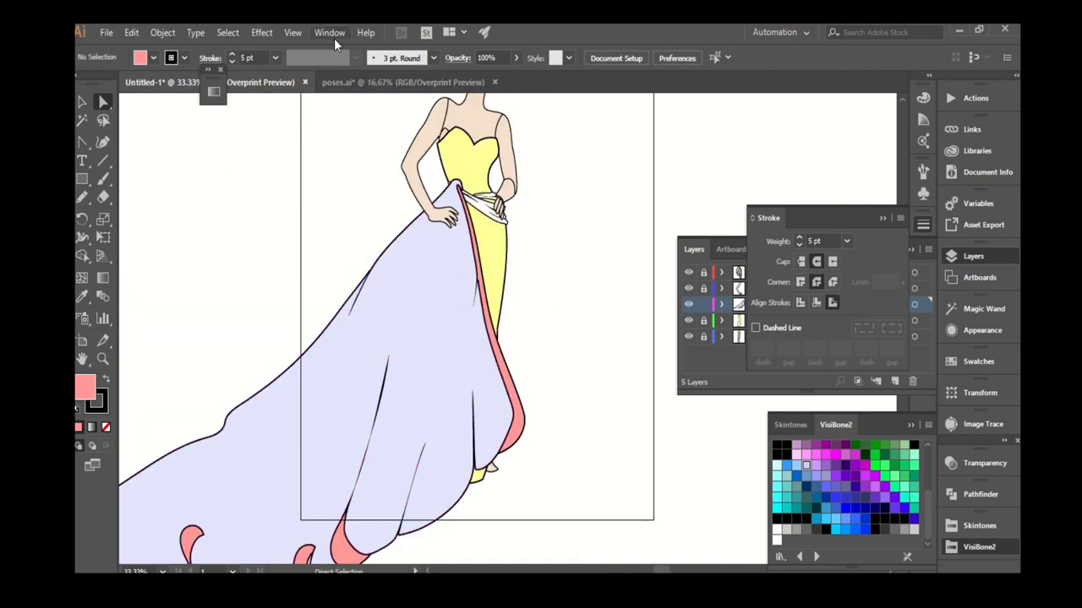
left_click(332, 33)
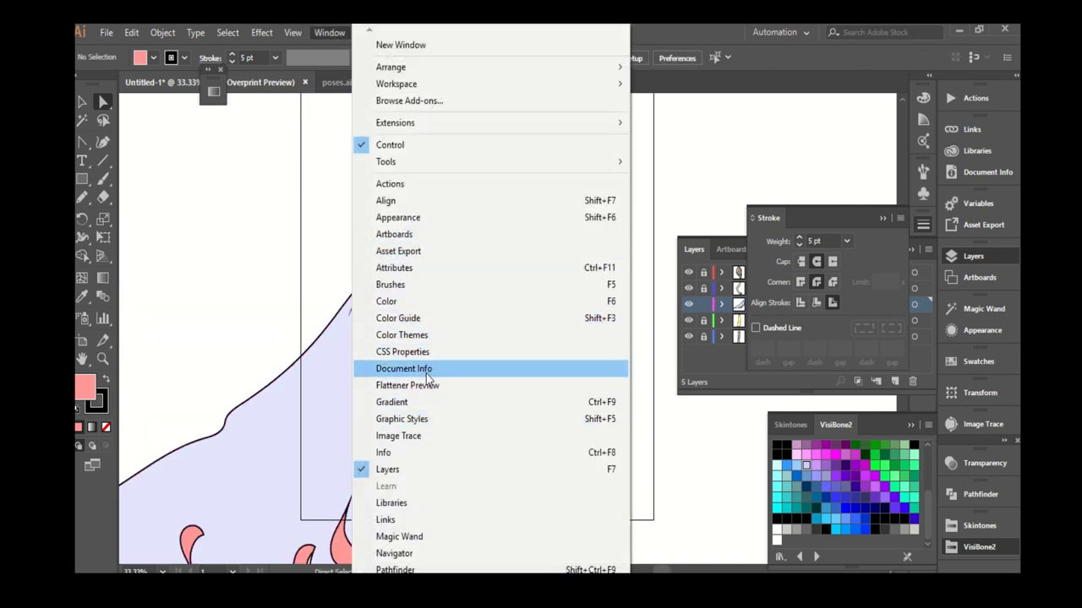
left_click(409, 403)
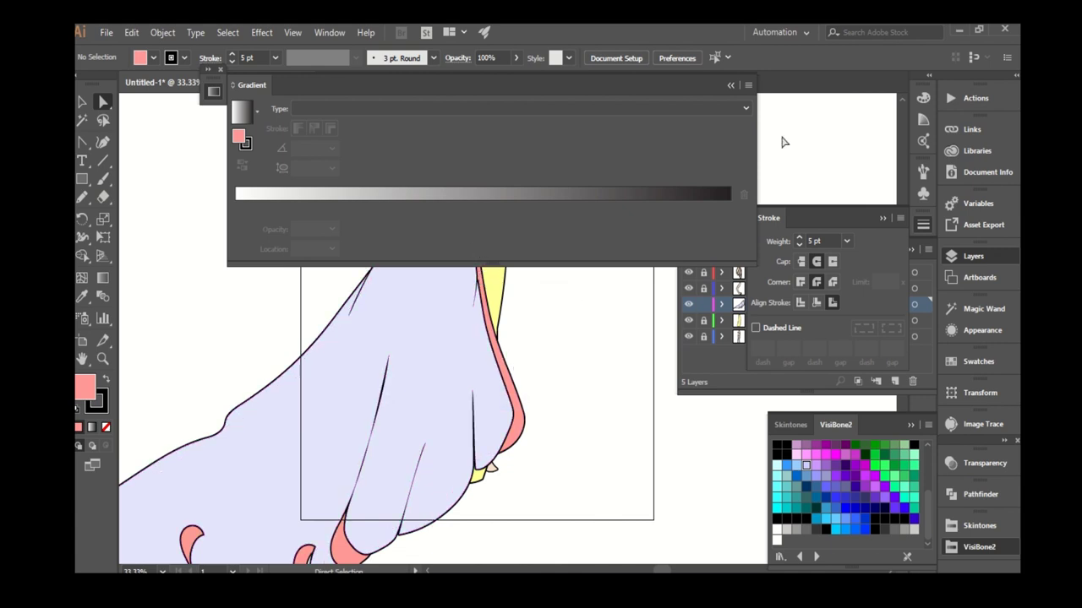
Add dusty pink and brighter pink stops to the linear gradient and reposition the left stop.
left_click_drag(592, 99, 601, 175)
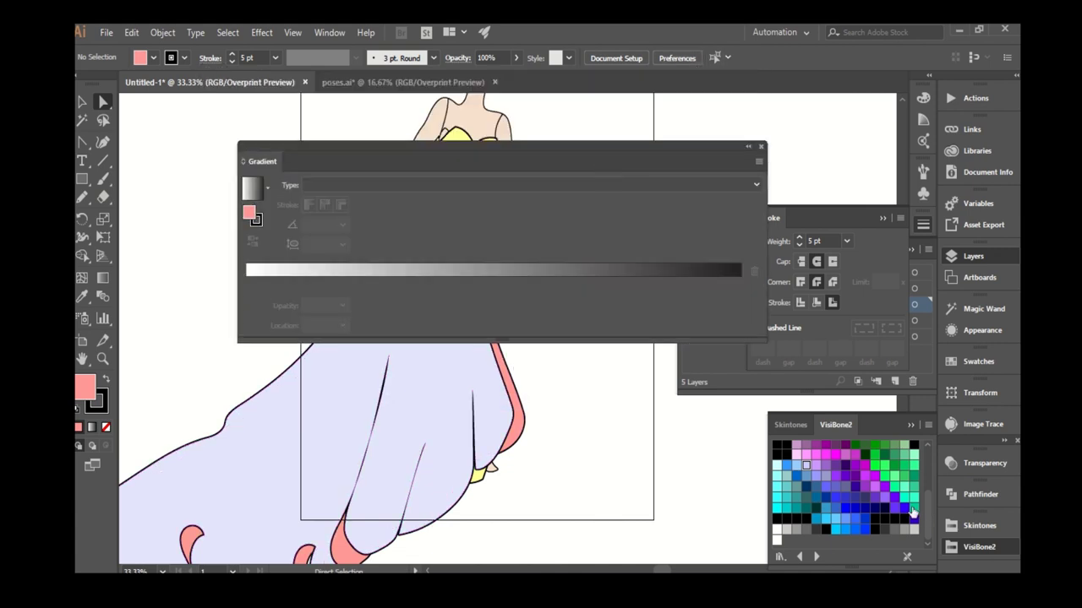
scroll(912, 510, "up", 5)
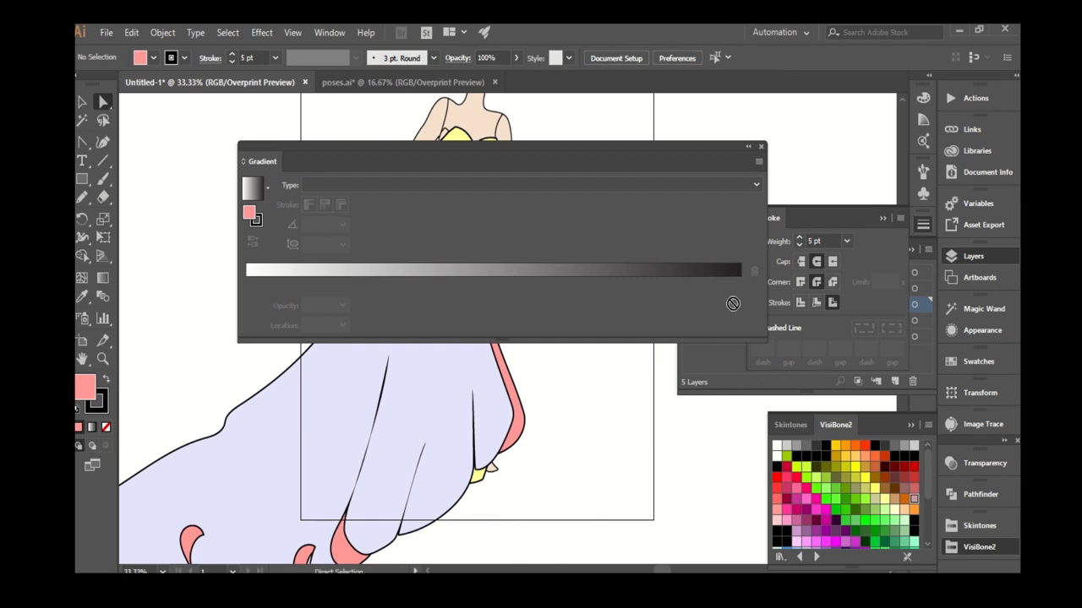
left_click_drag(740, 273, 741, 276)
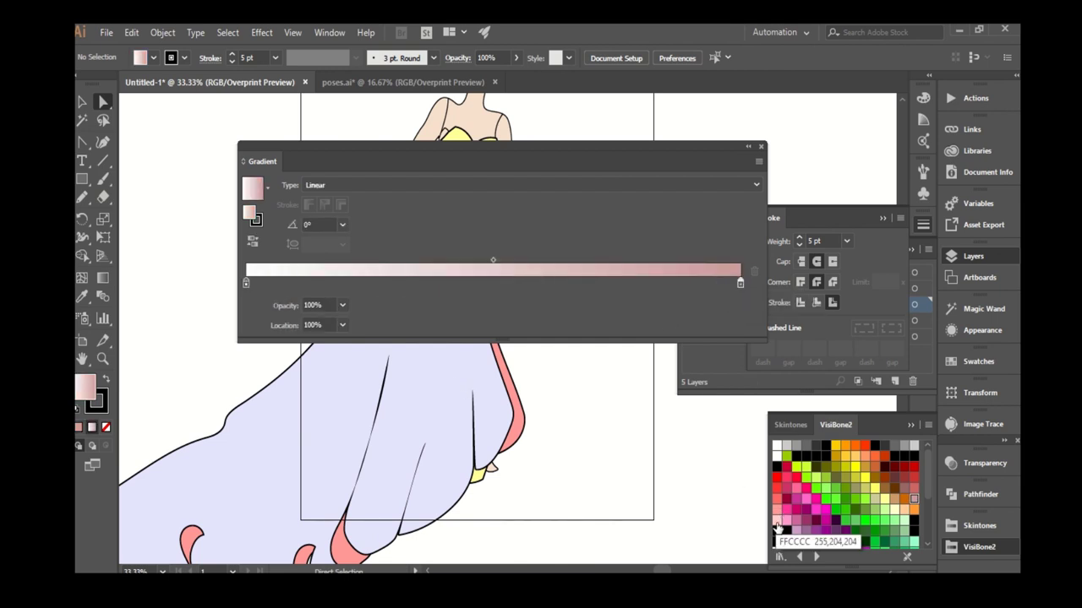
left_click_drag(775, 510, 579, 347)
left_click_drag(404, 277, 403, 277)
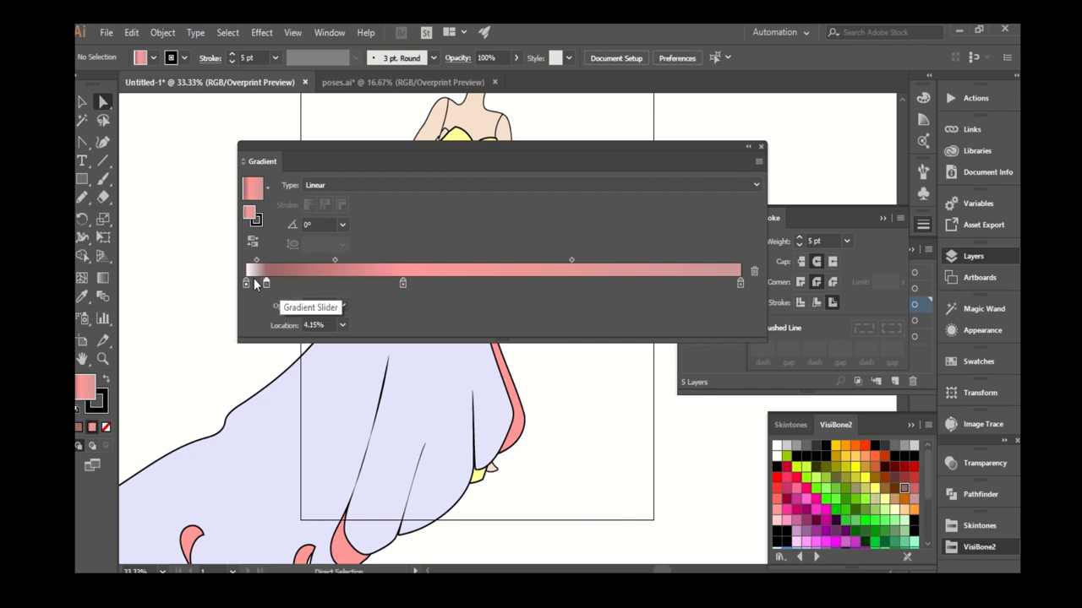
left_click_drag(246, 283, 284, 292)
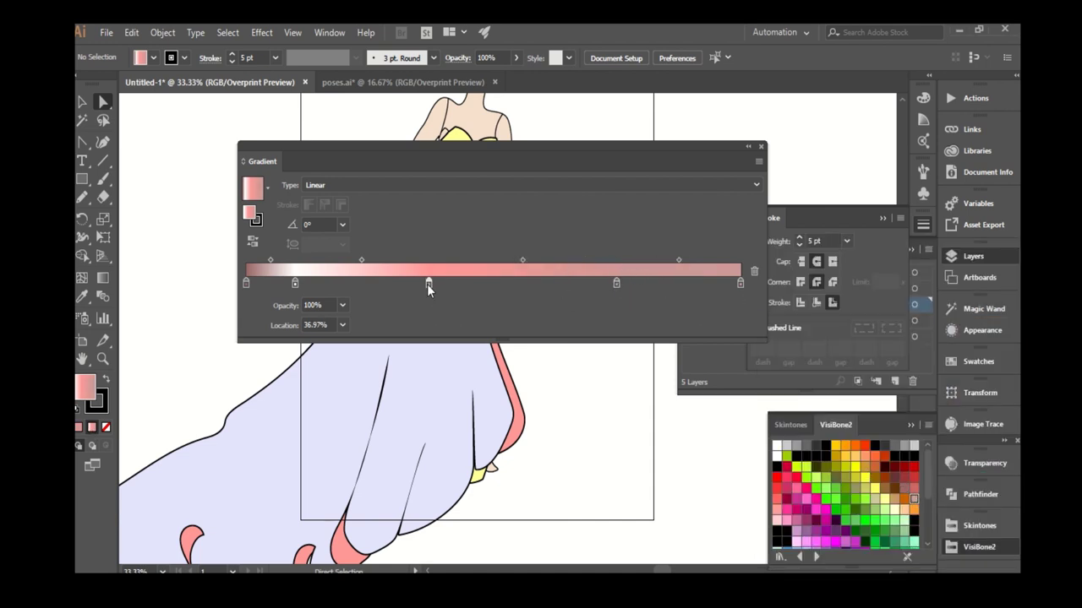
left_click(978, 361)
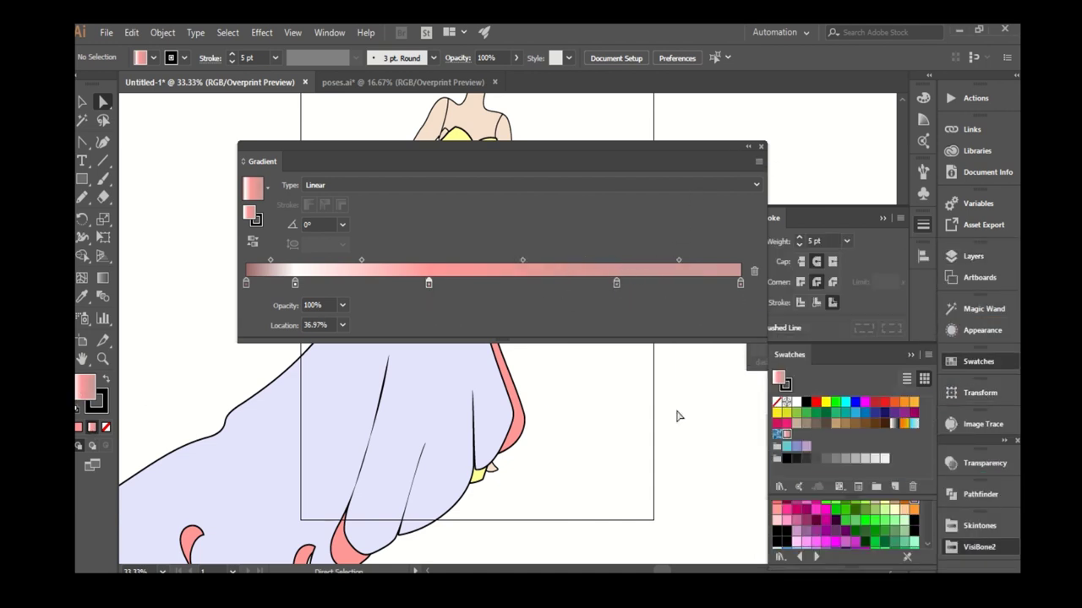
Redraw the lavender overskirt's edge over a pink hem fold with the Pencil.
key("ctrl+0")
scroll(489, 433, "up", 3)
left_click(488, 433)
key("n")
scroll(448, 466, "down", 2)
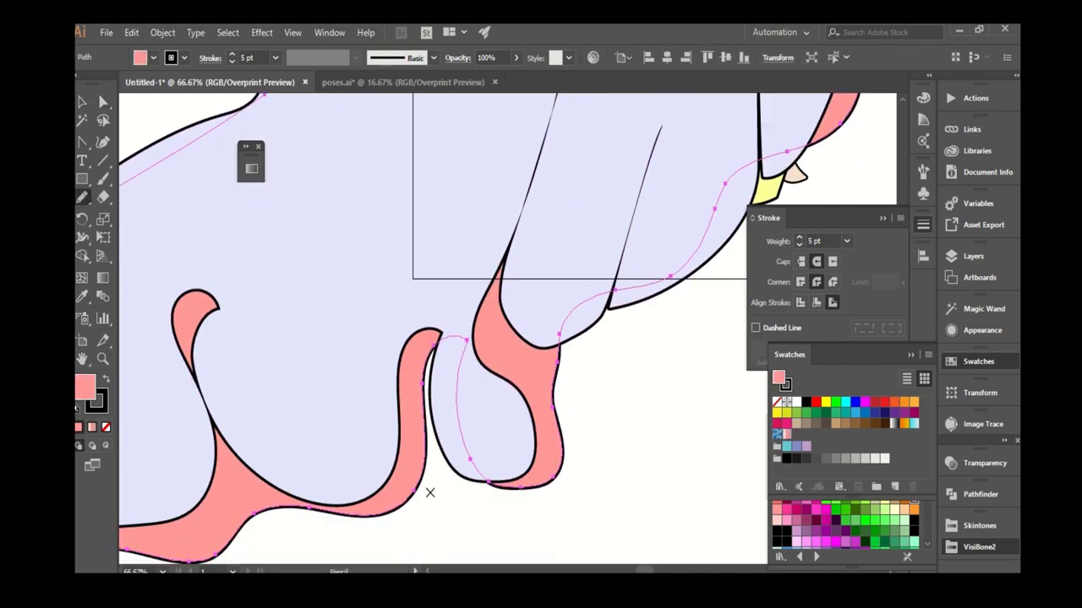
scroll(436, 482, "down", 2)
left_click(174, 316, "ctrl")
scroll(366, 483, "up", 2)
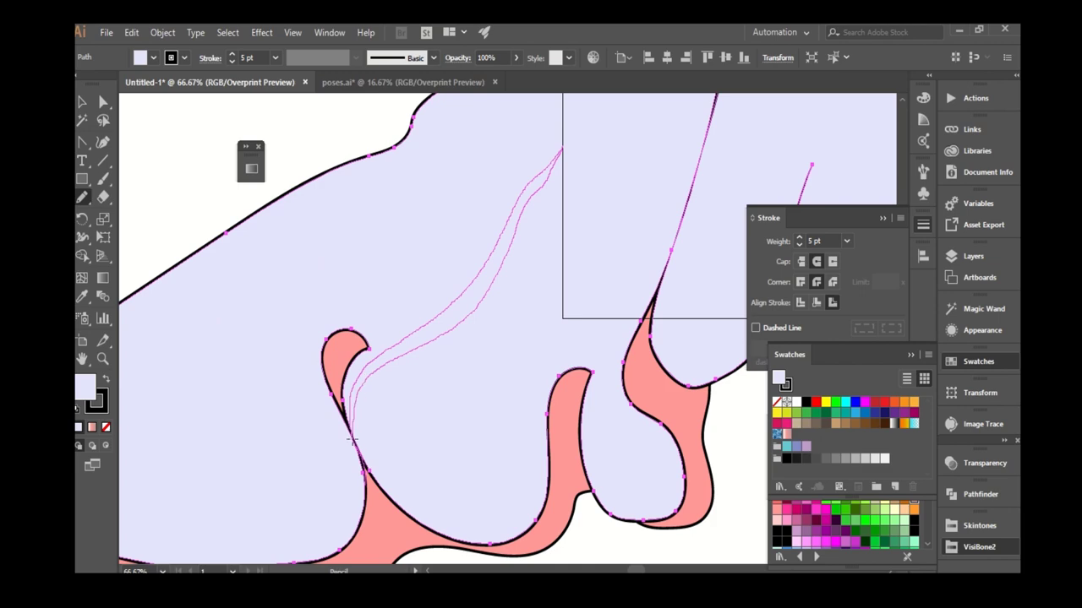
left_click_drag(351, 438, 380, 459)
scroll(495, 313, "up", 3)
Adjust an anchor on the pink shading sliver, then deselect.
key("a")
left_click_drag(307, 477, 310, 494)
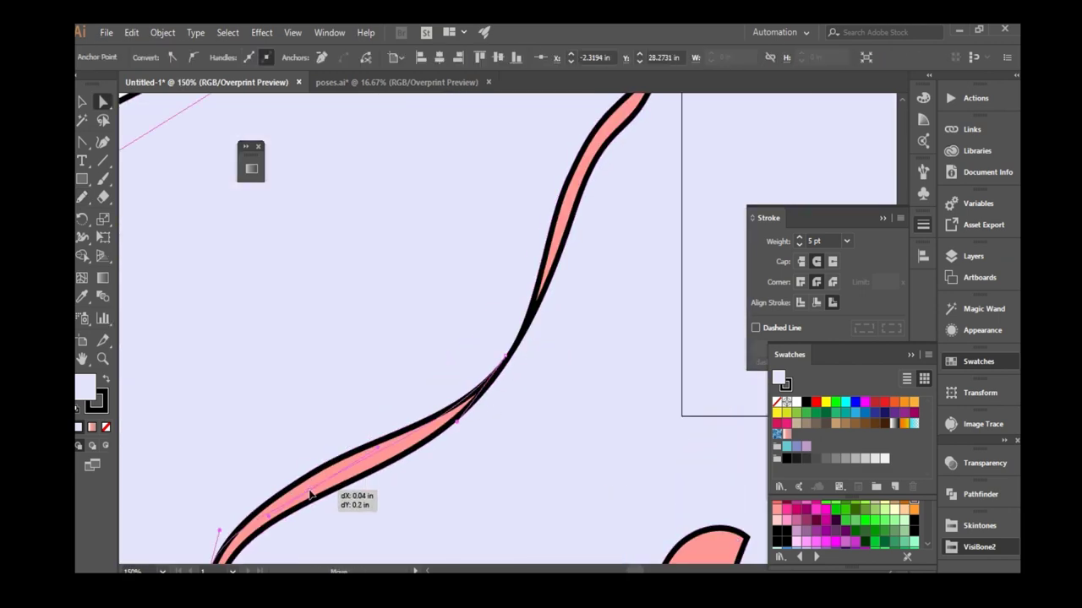
scroll(385, 303, "right", 5)
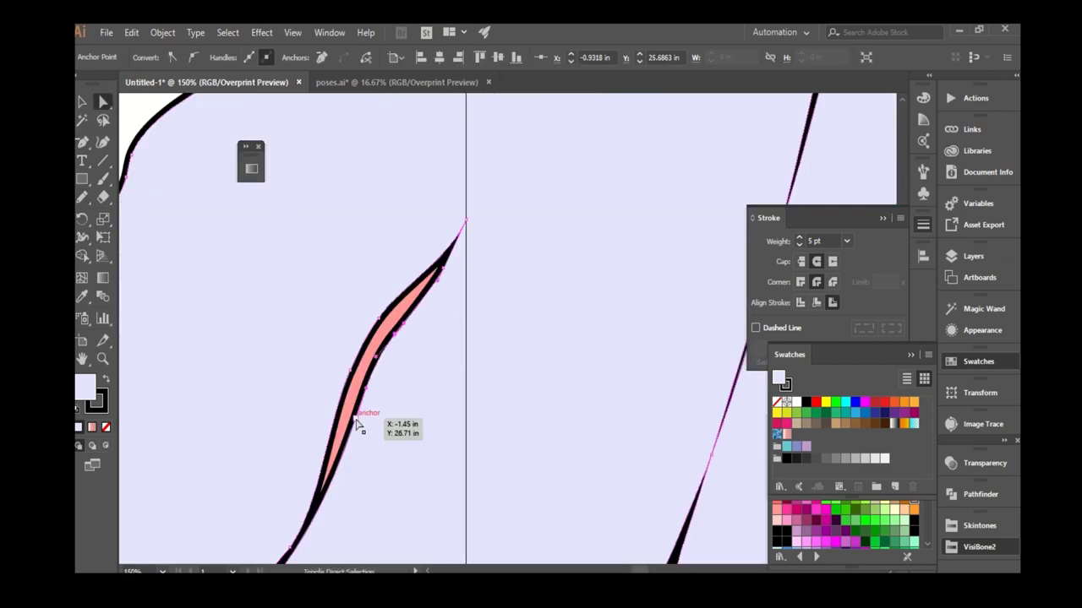
scroll(364, 405, "down", 3)
scroll(380, 367, "up", 1)
scroll(478, 244, "up", 2)
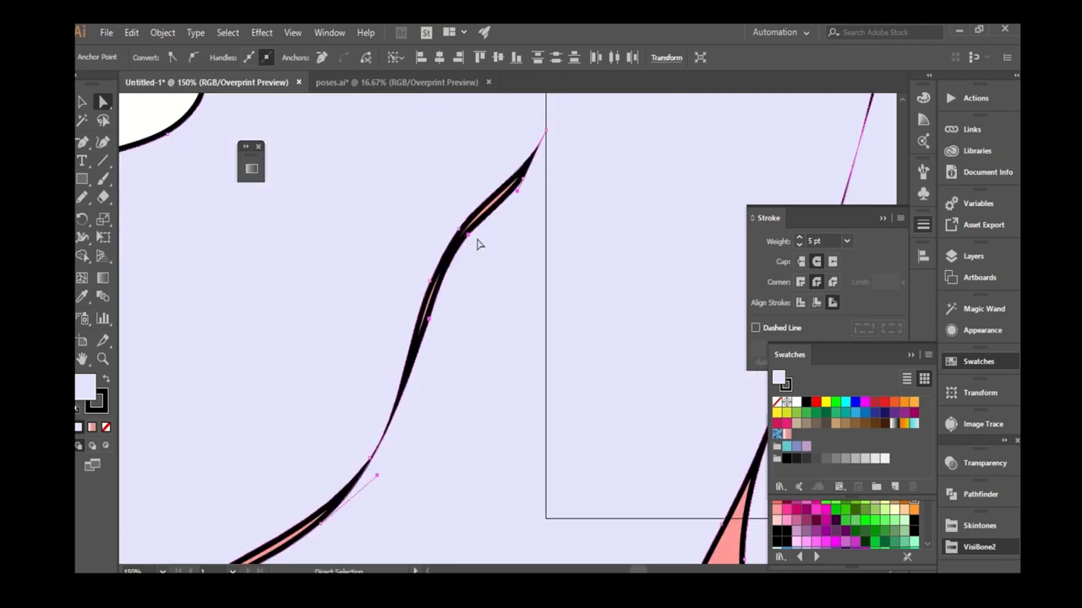
left_click(507, 189)
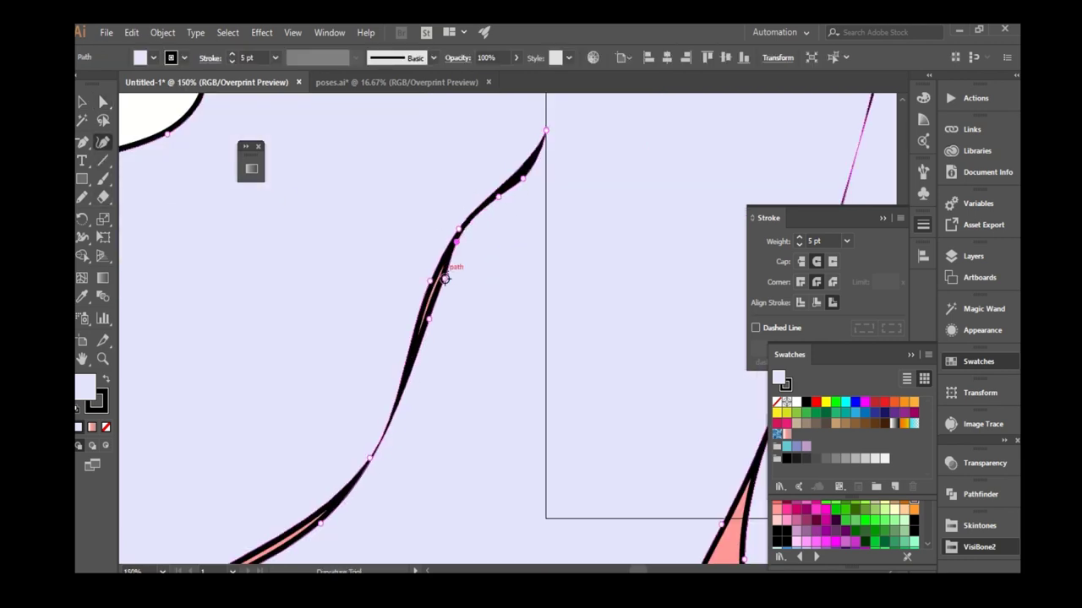
scroll(350, 263, "down", 5)
scroll(351, 264, "up", 1)
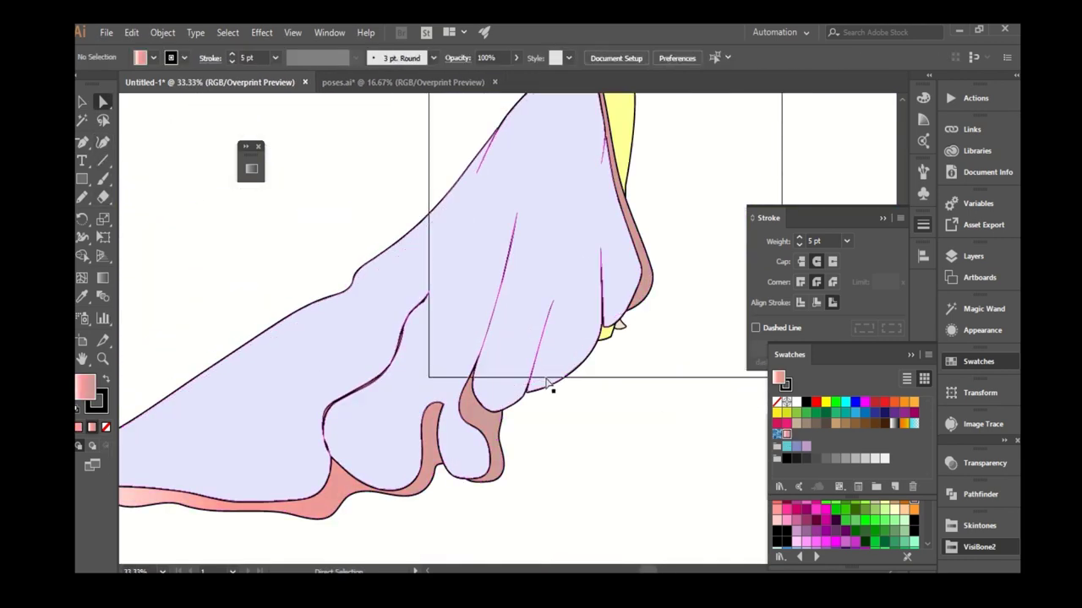
left_click(723, 315)
scroll(724, 316, "down", 1)
Delete the yellow gown layer to reveal the pink gradient gown underneath.
key("F7")
left_click(914, 320)
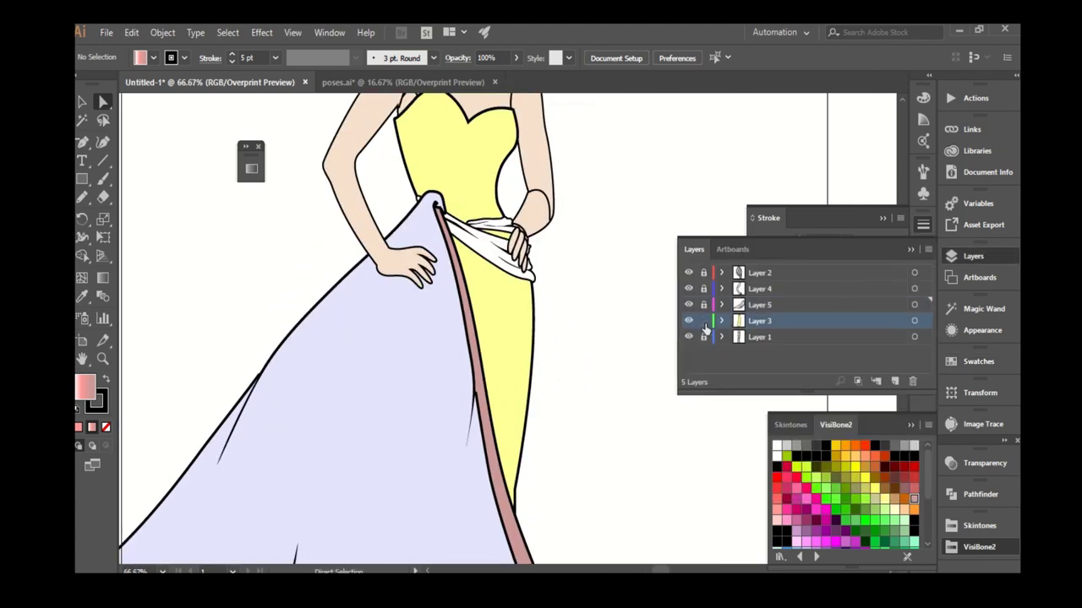
scroll(406, 329, "up", 7)
key("Delete")
scroll(473, 253, "down", 5)
scroll(473, 254, "up", 5)
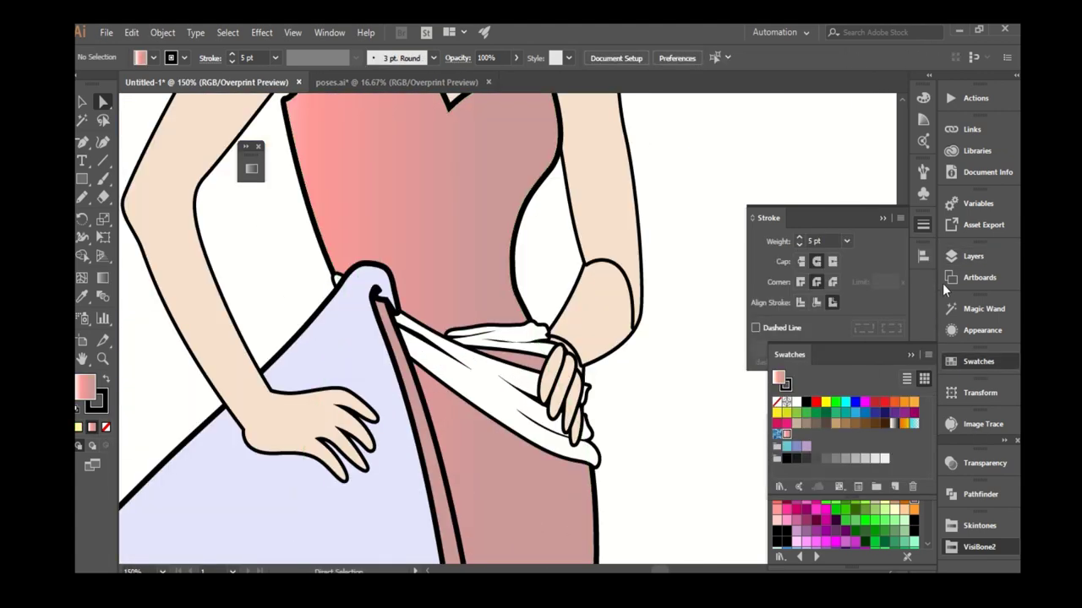
Fill the white waist drape with lavender and give it a thinner outline.
left_click(506, 372)
scroll(439, 338, "down", 3)
scroll(439, 338, "up", 4)
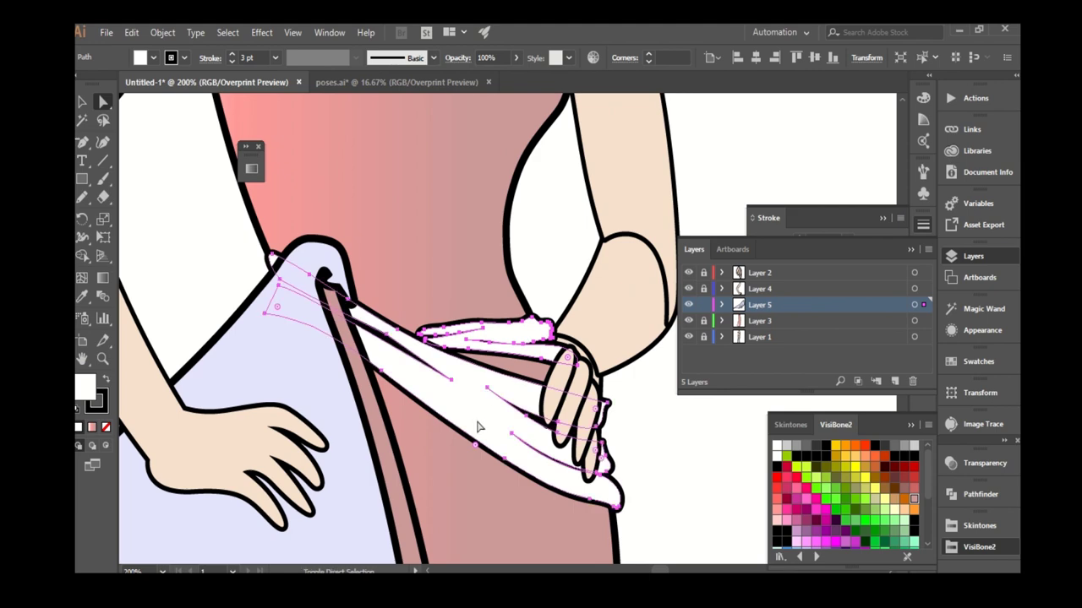
key("F7")
left_click(978, 361)
left_click(265, 386)
scroll(391, 350, "down", 5)
left_click(275, 58)
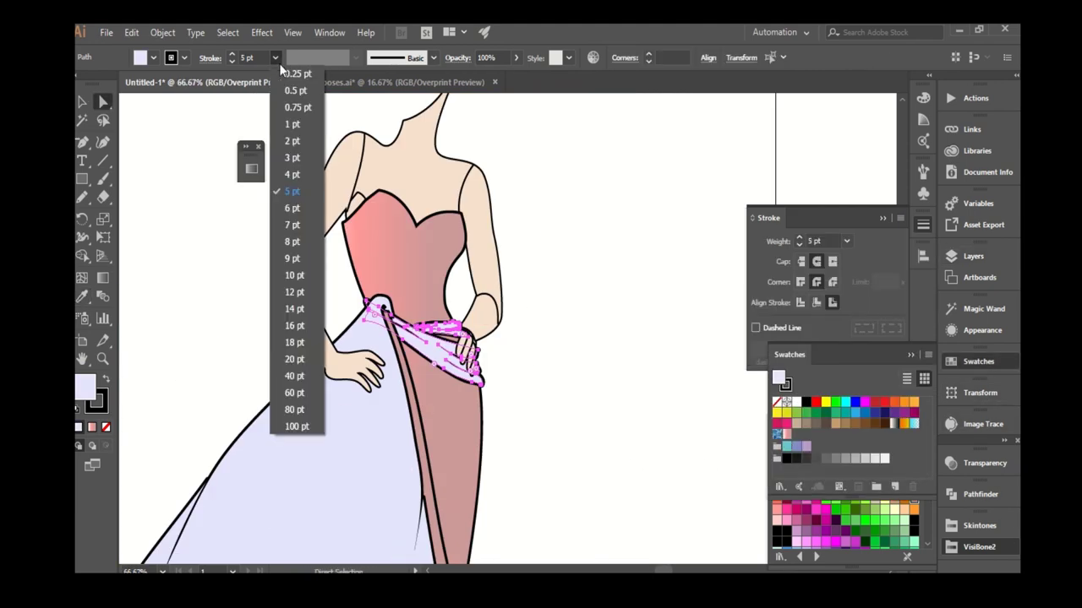
left_click(294, 137)
scroll(492, 294, "up", 1)
scroll(492, 294, "up", 2)
Redraw the bodice gradient so it is pink at the top and lighter toward the waist.
left_click(973, 256)
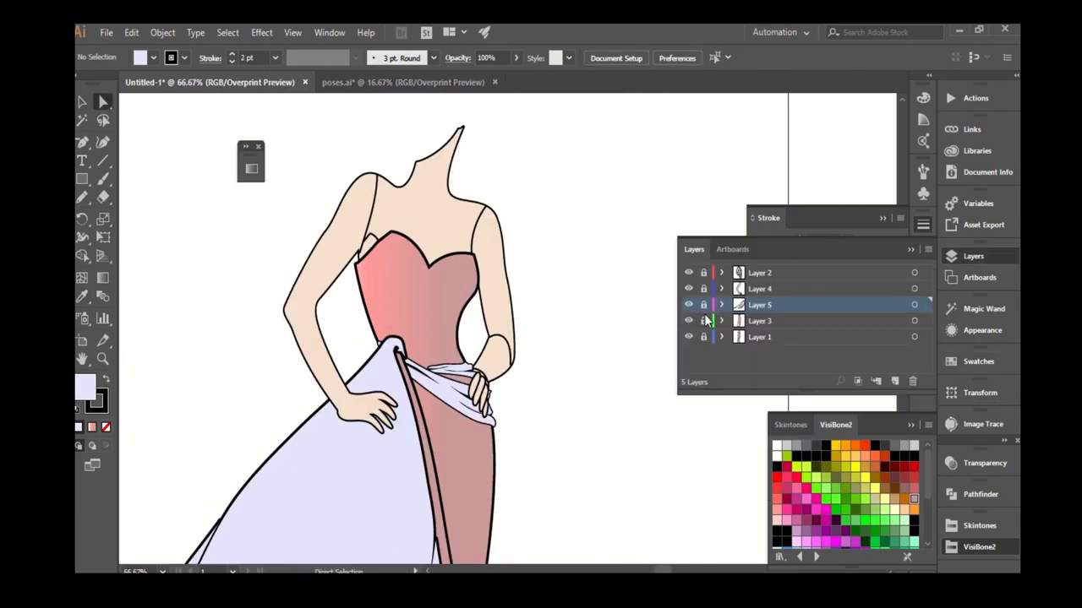
left_click(473, 329)
scroll(418, 189, "down", 2)
key("g")
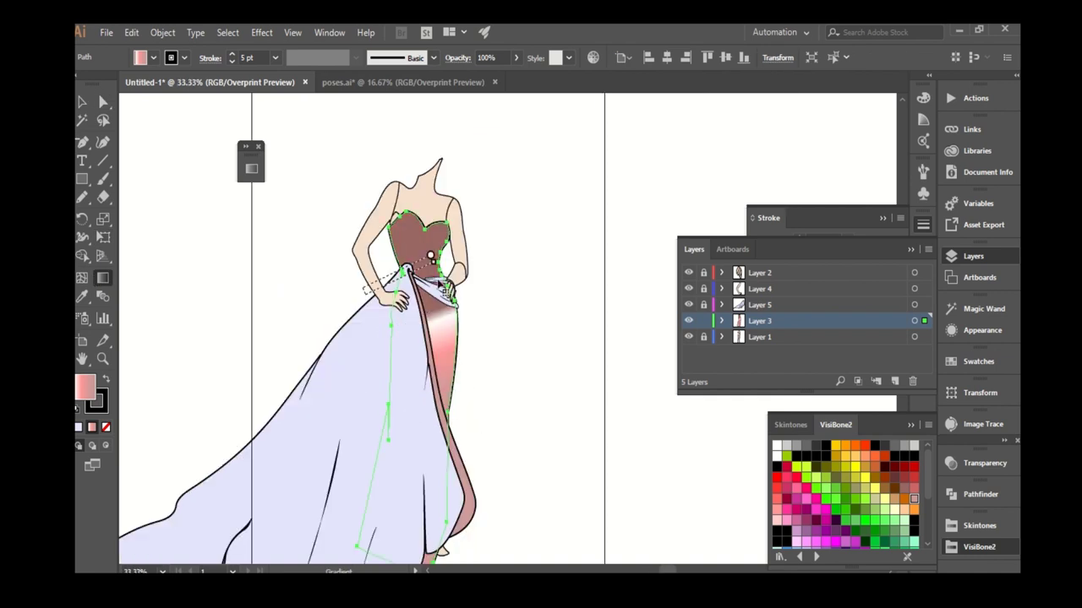
left_click_drag(412, 226, 416, 243)
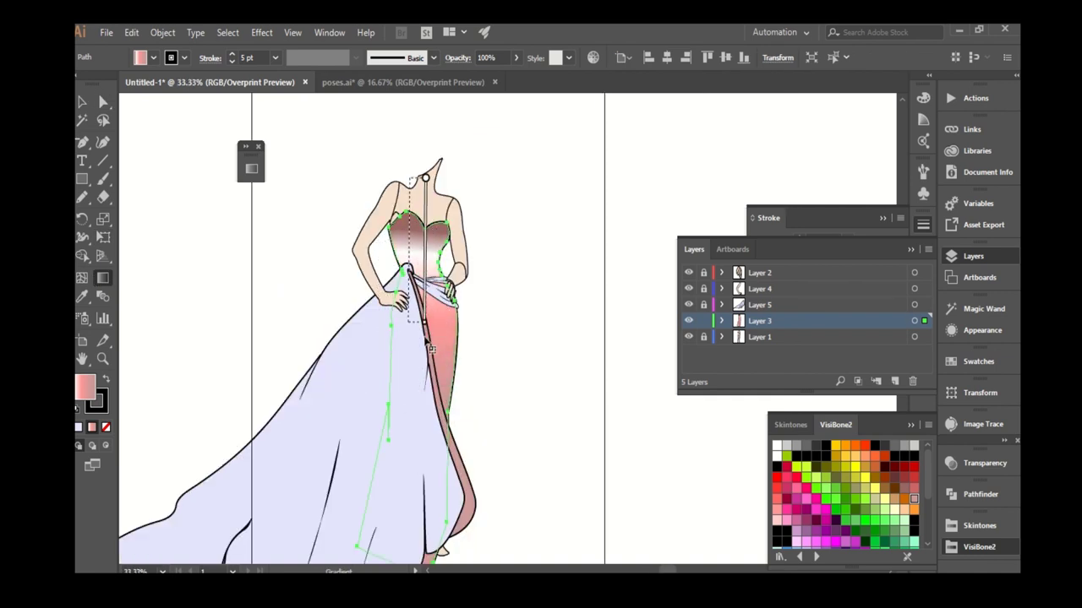
left_click_drag(384, 196, 401, 379)
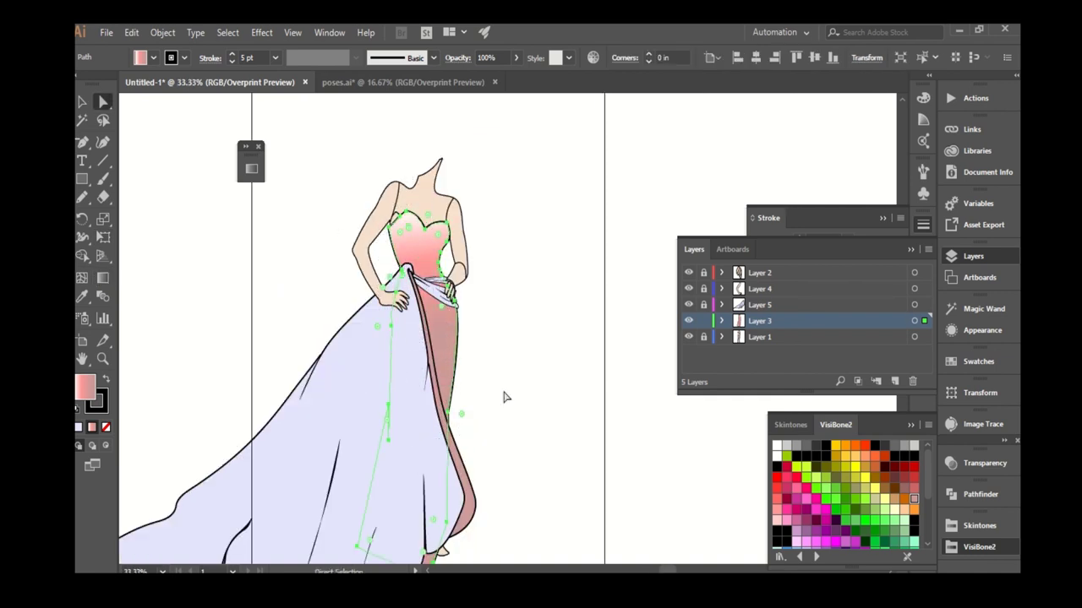
Deselect the bodice, lock Layer 4, and select all the dress paths.
key("a")
left_click(534, 356)
scroll(534, 356, "up", 1)
left_click(703, 288)
key("ctrl+minus")
key("ctrl+minus")
key("ctrl+minus")
key("ctrl+a")
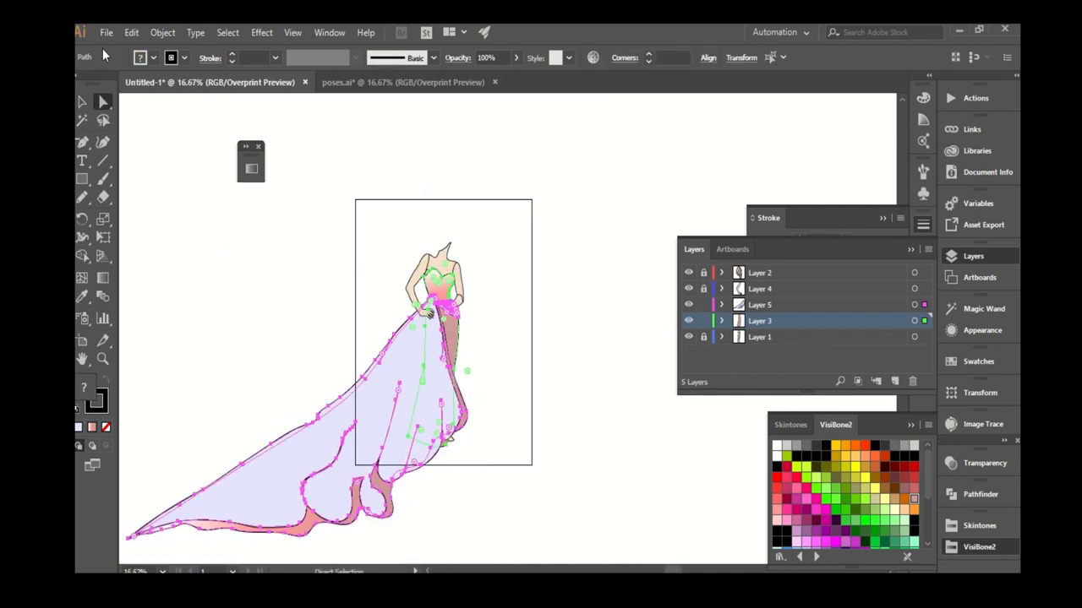
Copy the dress paths, lock Layer 3, and paste them onto a new Layer 6 with the originals hidden.
left_click(149, 32)
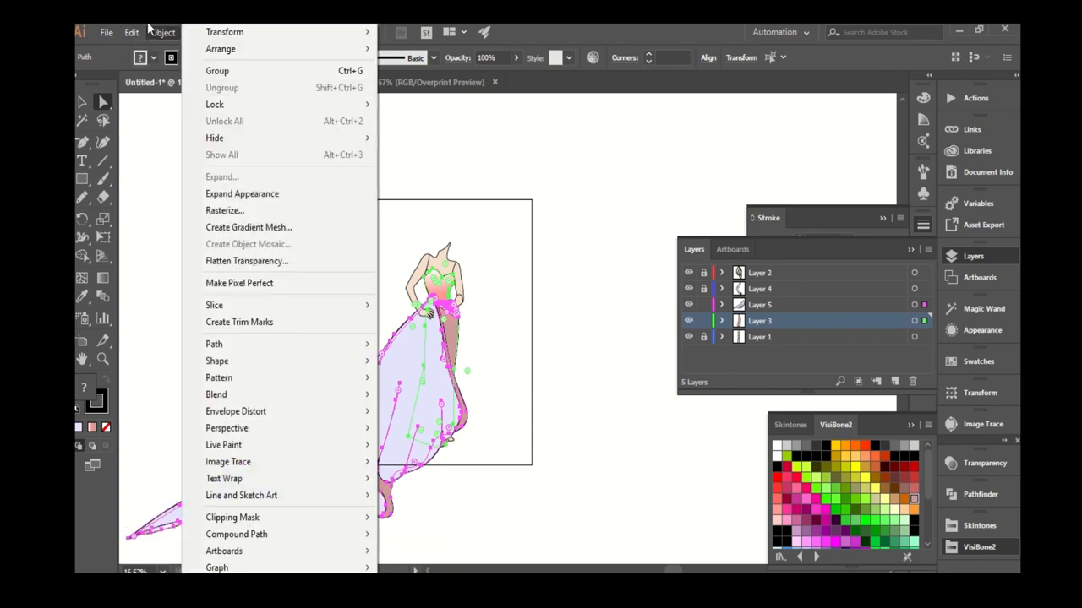
mouse_move(131, 32)
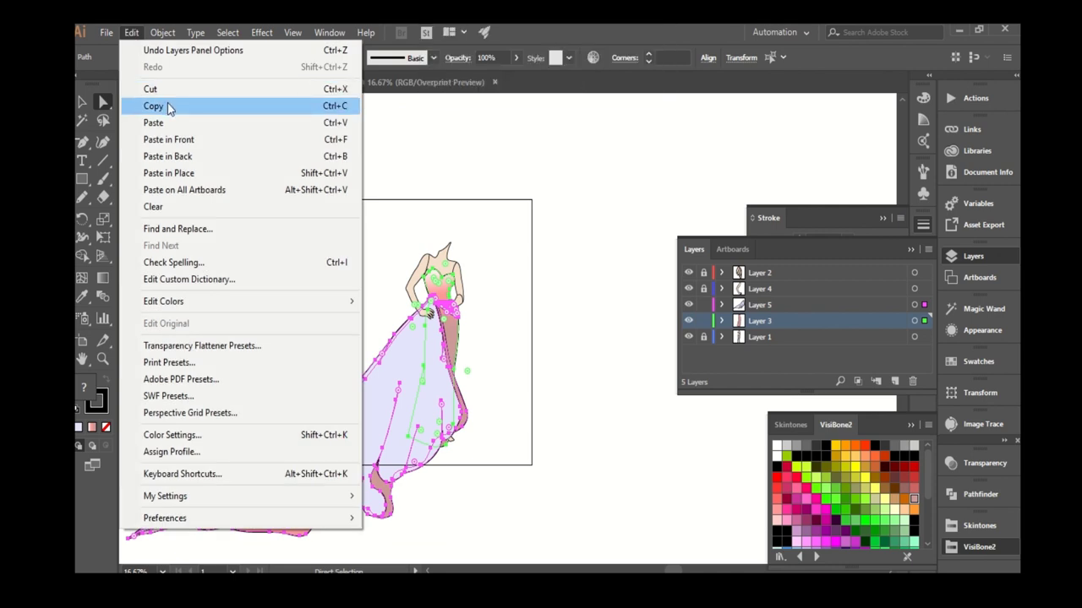
left_click(169, 106)
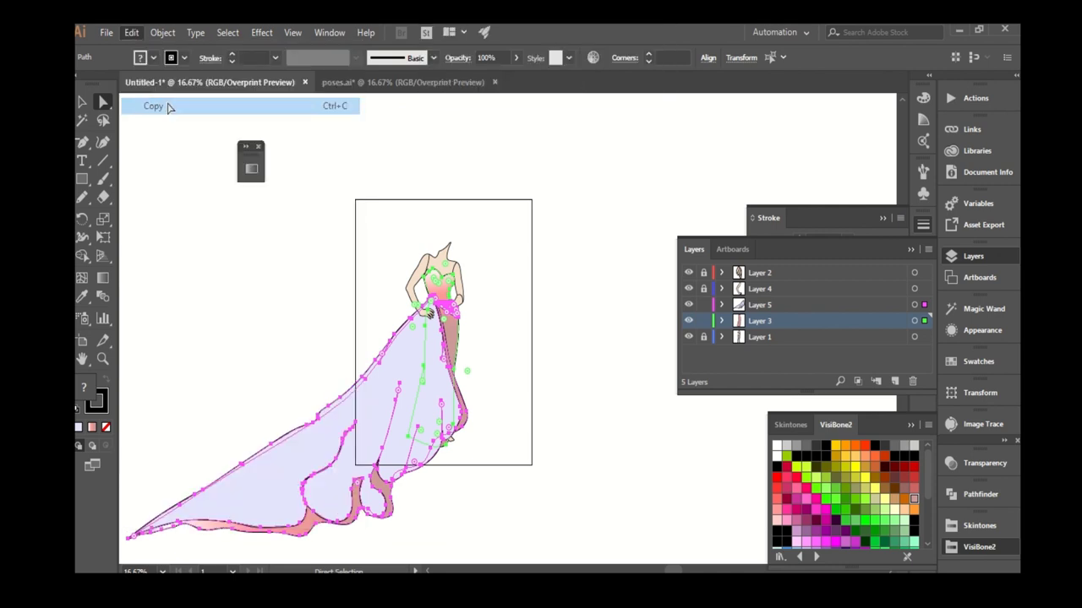
left_click(703, 321)
key("ctrl+l")
left_click(688, 336)
key("ctrl+f")
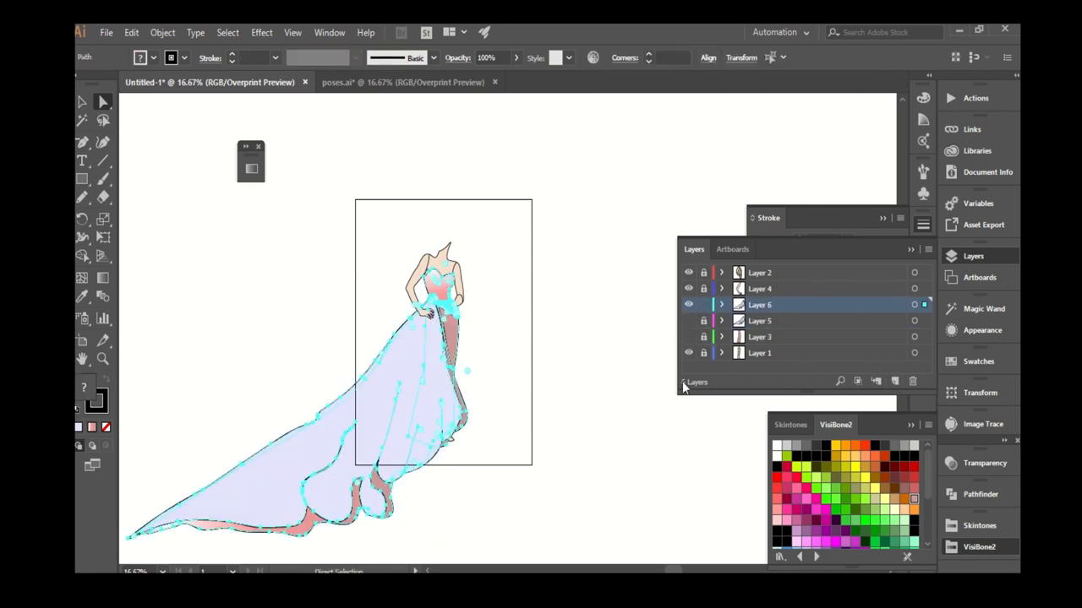
Select all the black outline strokes by matching colour and cut them.
left_click(162, 32)
key("y")
scroll(475, 290, "up", 8)
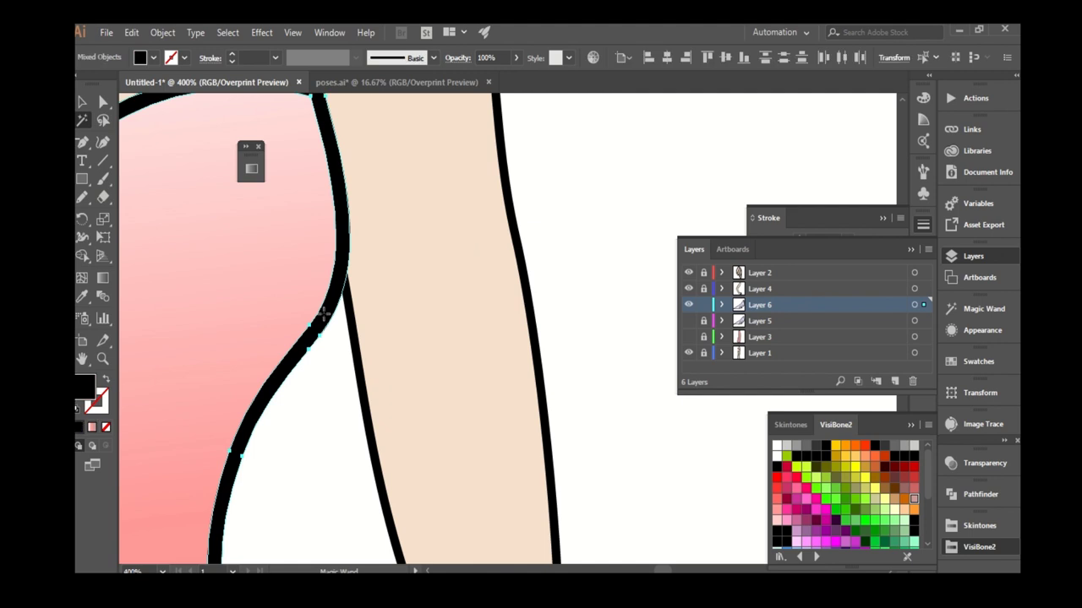
key("ctrl+x")
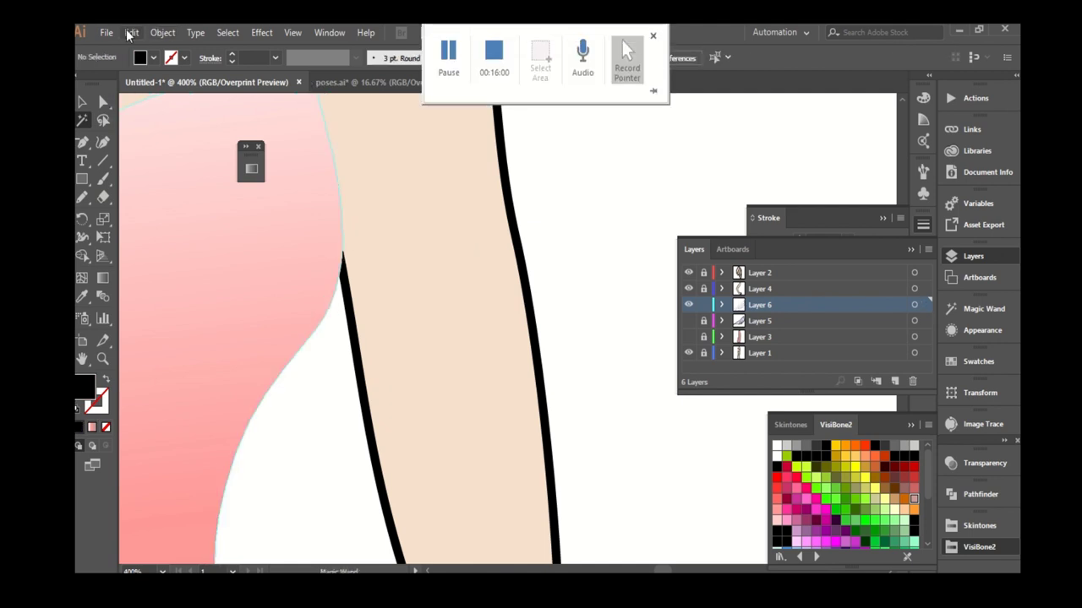
Paste the black outlines in front on a new Layer 7.
left_click(131, 32)
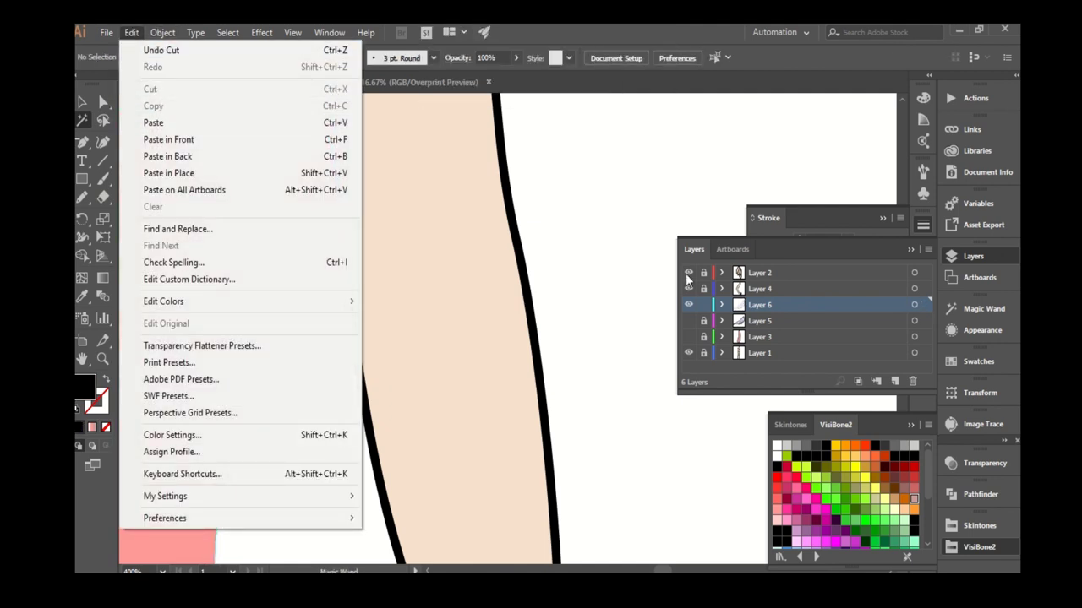
key("Escape")
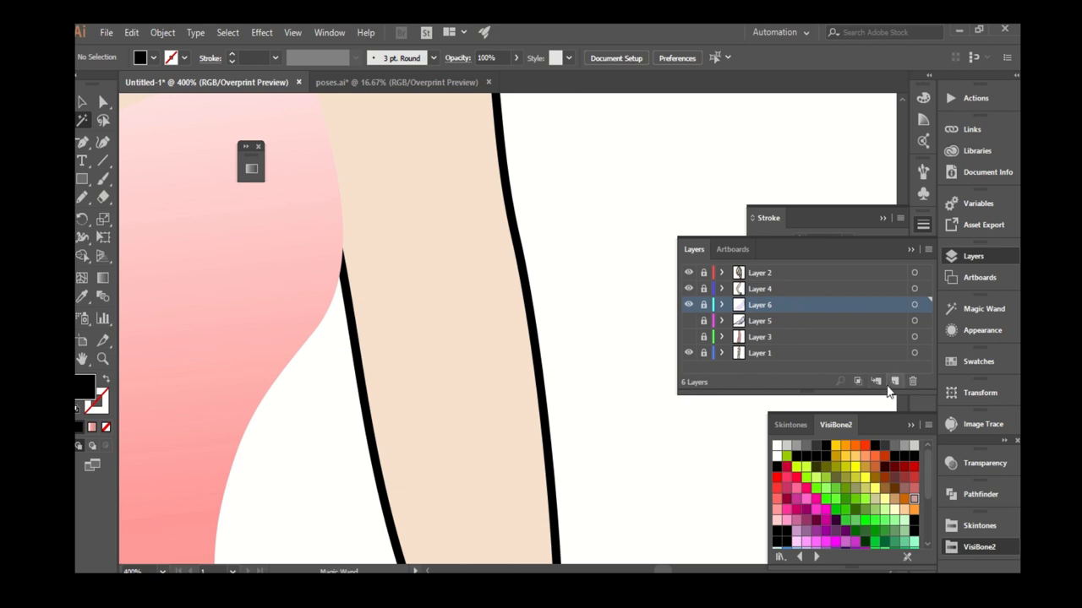
left_click(131, 32)
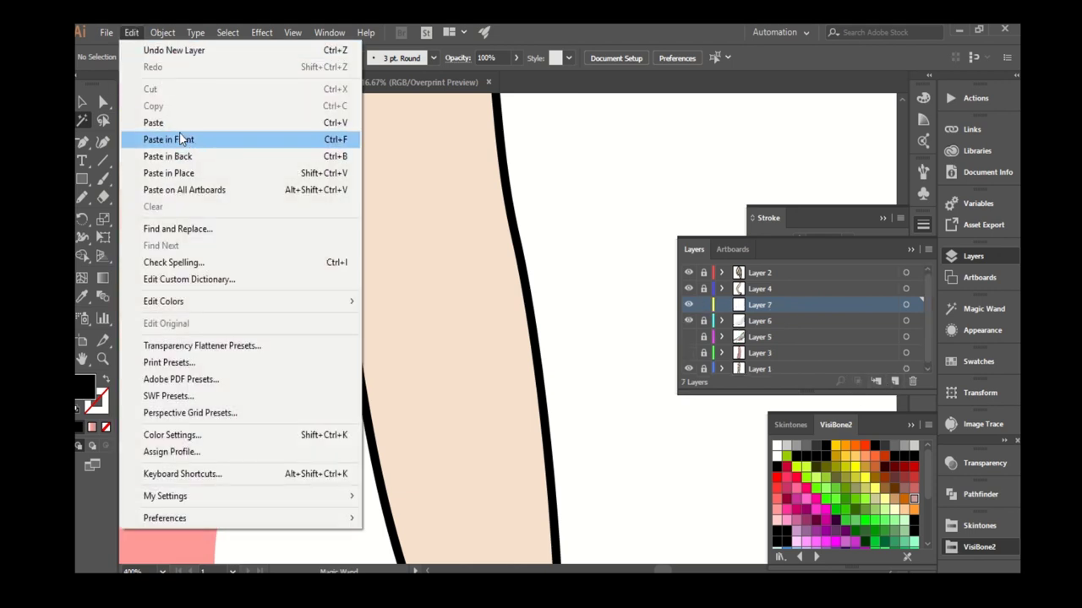
left_click(344, 141)
key("ctrl+minus")
key("ctrl+minus")
key("ctrl+minus")
key("ctrl+minus")
key("ctrl+minus")
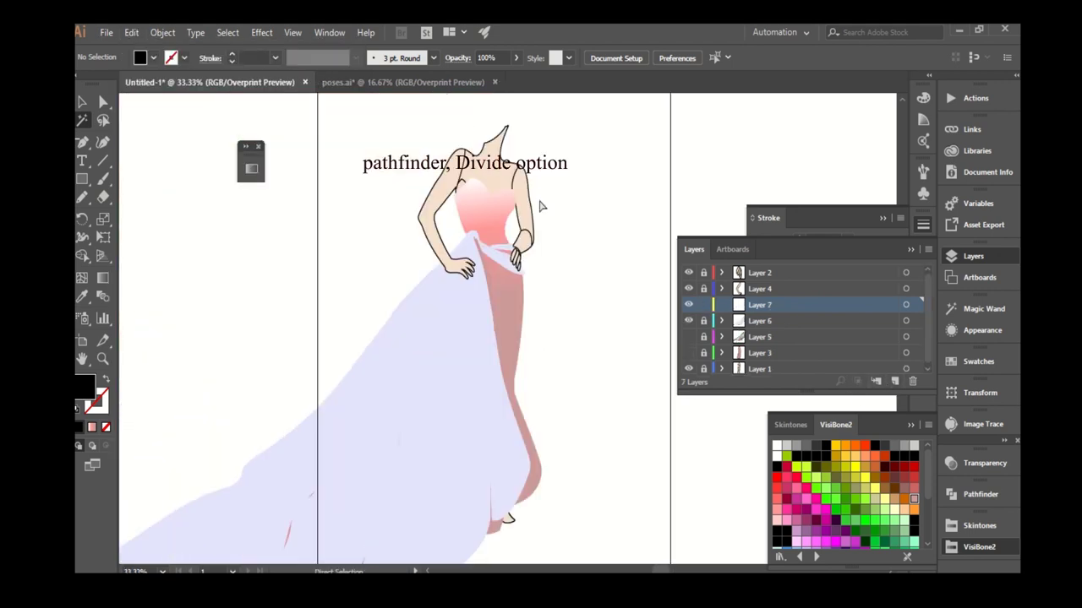
scroll(394, 234, "up", 4)
scroll(394, 234, "up", 4)
Set the eraser size and erase outline segments around the waist knot and fabric hook.
key("shift+e")
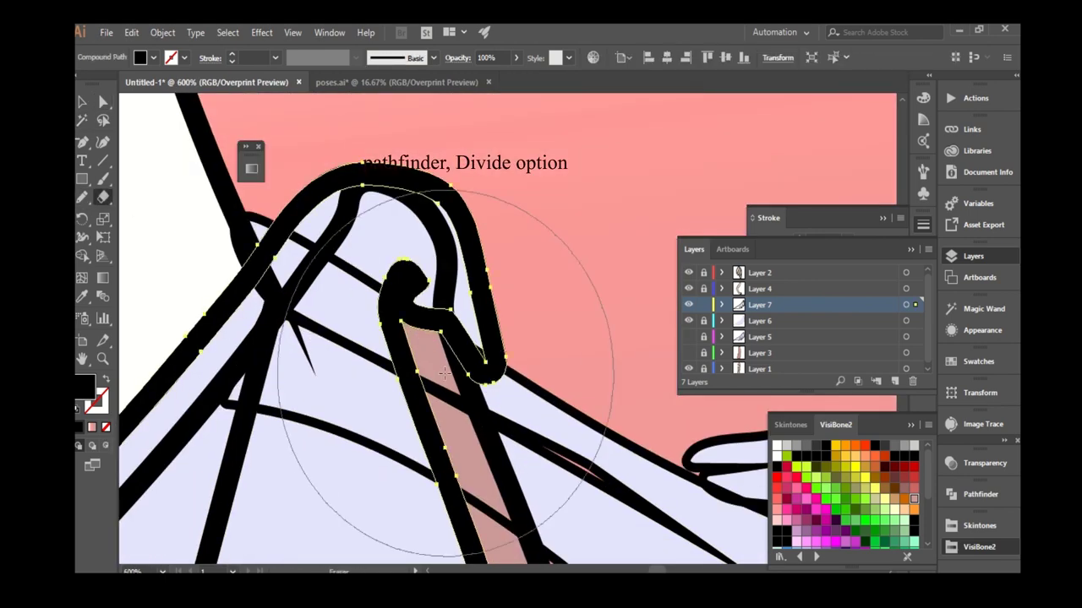
double_click(102, 198)
key("Return")
left_click_drag(500, 292, 494, 380)
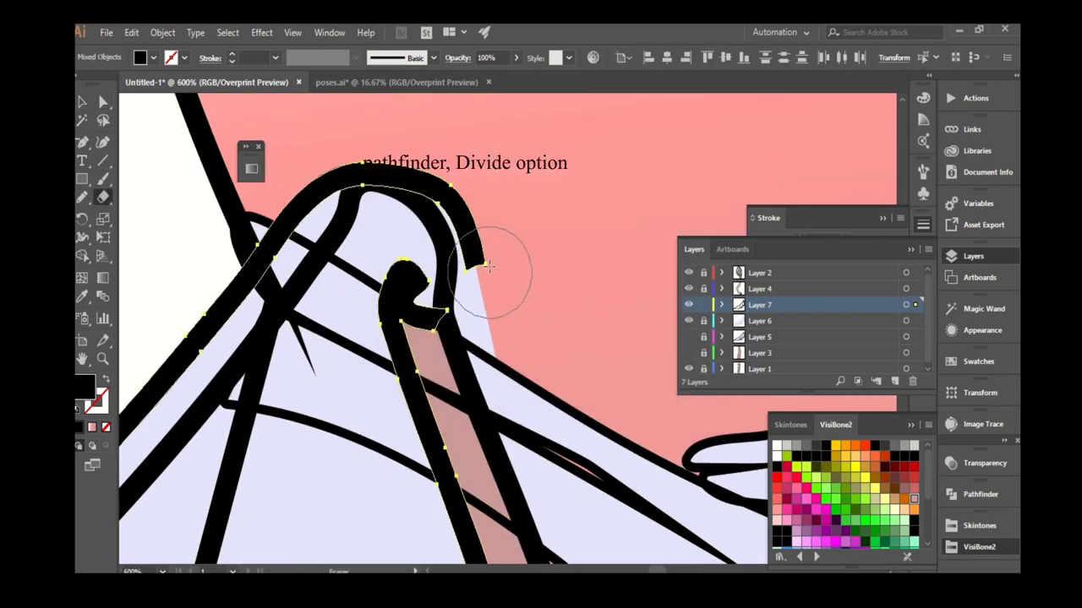
left_click_drag(397, 279, 448, 321)
key("a")
key("ctrl+minus")
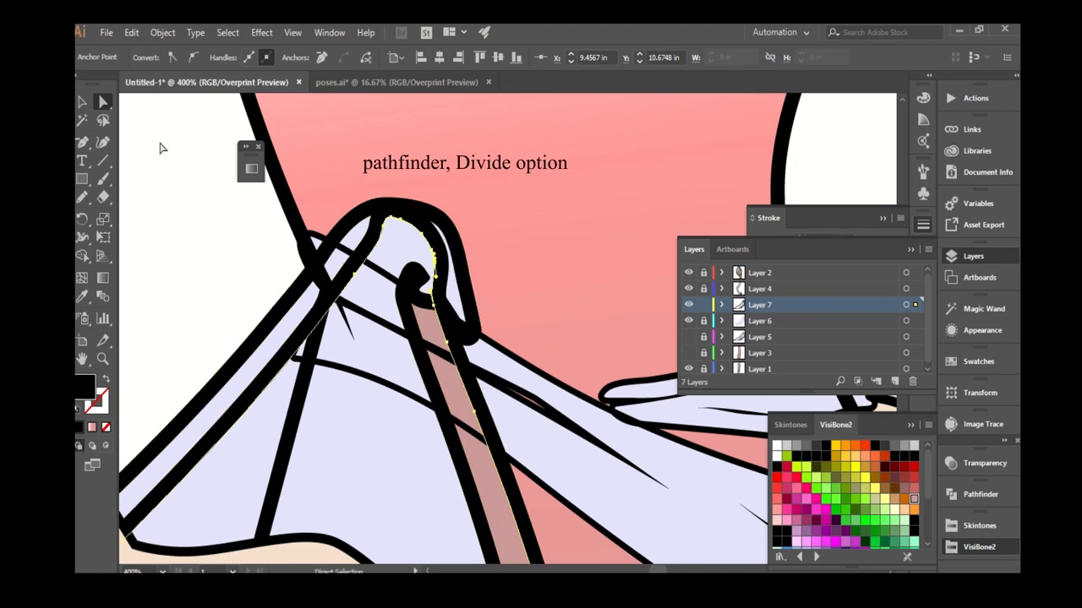
scroll(468, 383, "down", 2)
scroll(469, 382, "up", 2)
key("shift+ctrl+F9")
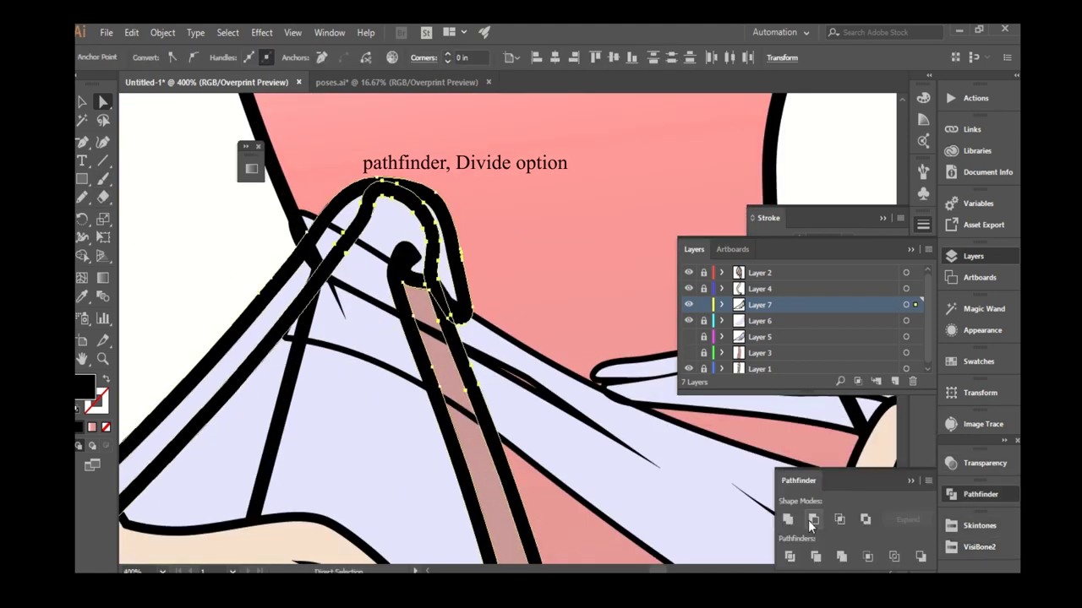
Select all black outline strokes by colour and divide them with Pathfinder.
key("ctrl+shift+a")
scroll(445, 260, "up", 1)
scroll(482, 235, "down", 2)
scroll(401, 254, "up", 1)
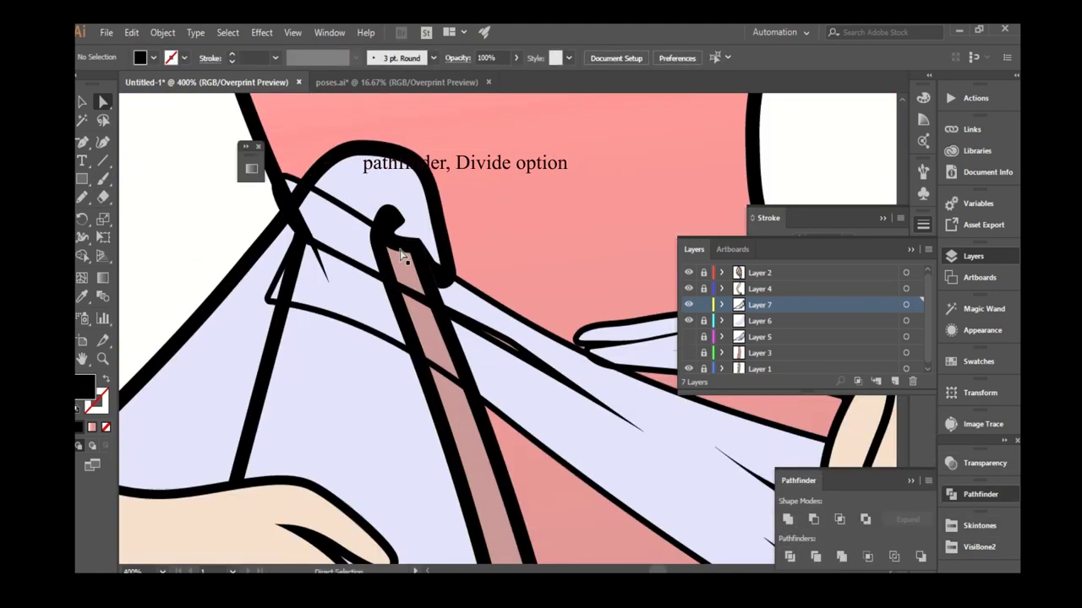
scroll(448, 326, "down", 2)
scroll(422, 282, "up", 3)
key("y")
left_click(435, 252)
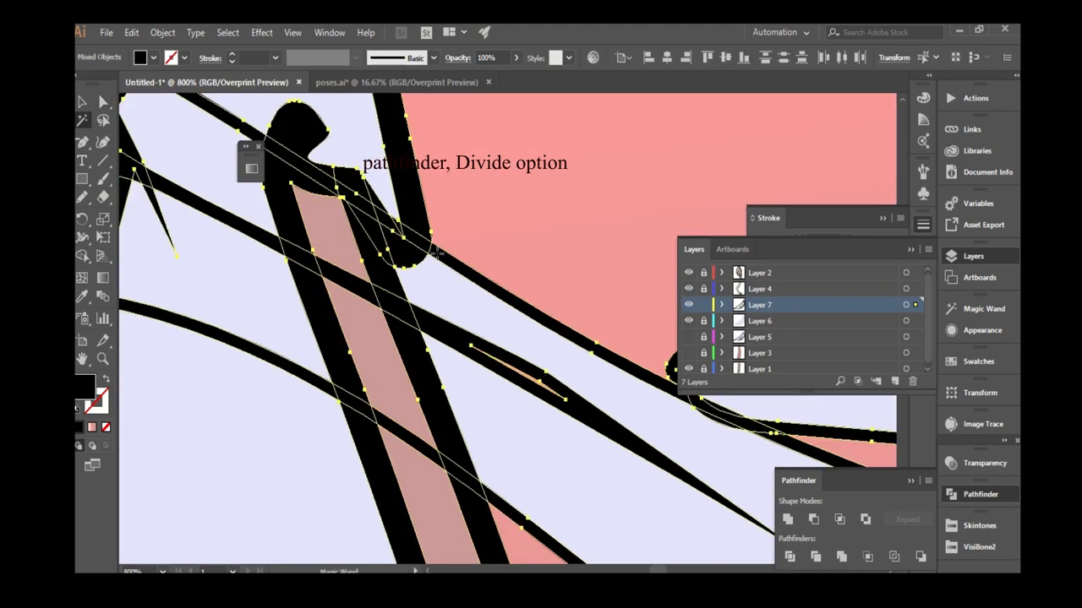
left_click(787, 557)
Reposition the small foot outline piece at the hem.
scroll(473, 239, "down", 3)
scroll(477, 320, "up", 3)
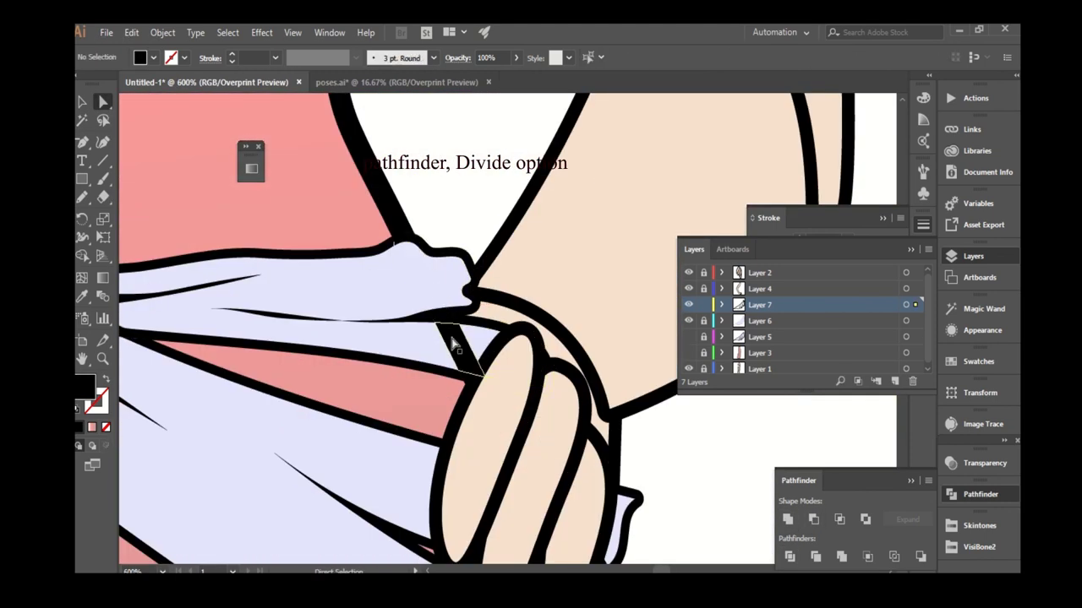
scroll(452, 343, "down", 5)
scroll(599, 345, "down", 3)
scroll(572, 460, "down", 3)
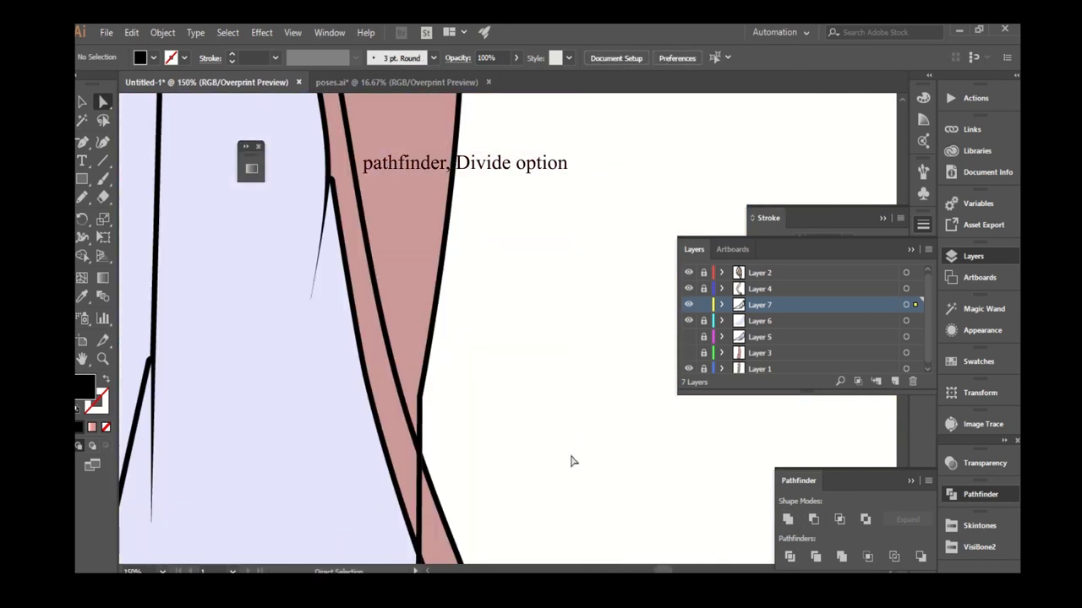
scroll(456, 380, "down", 1)
scroll(398, 381, "down", 1)
left_click(412, 402)
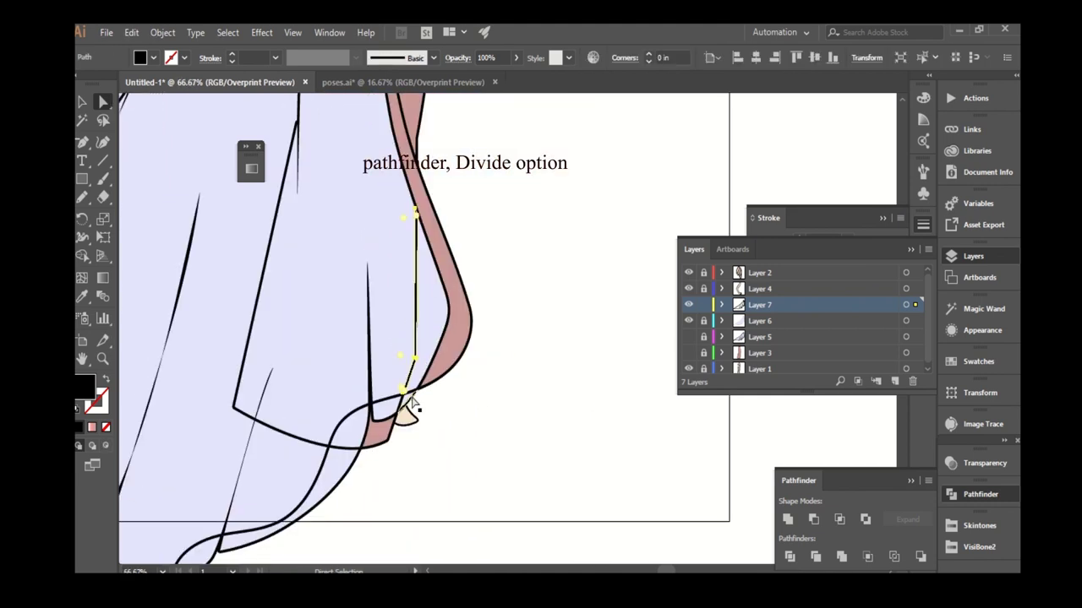
left_click(397, 397)
left_click_drag(411, 406, 401, 430)
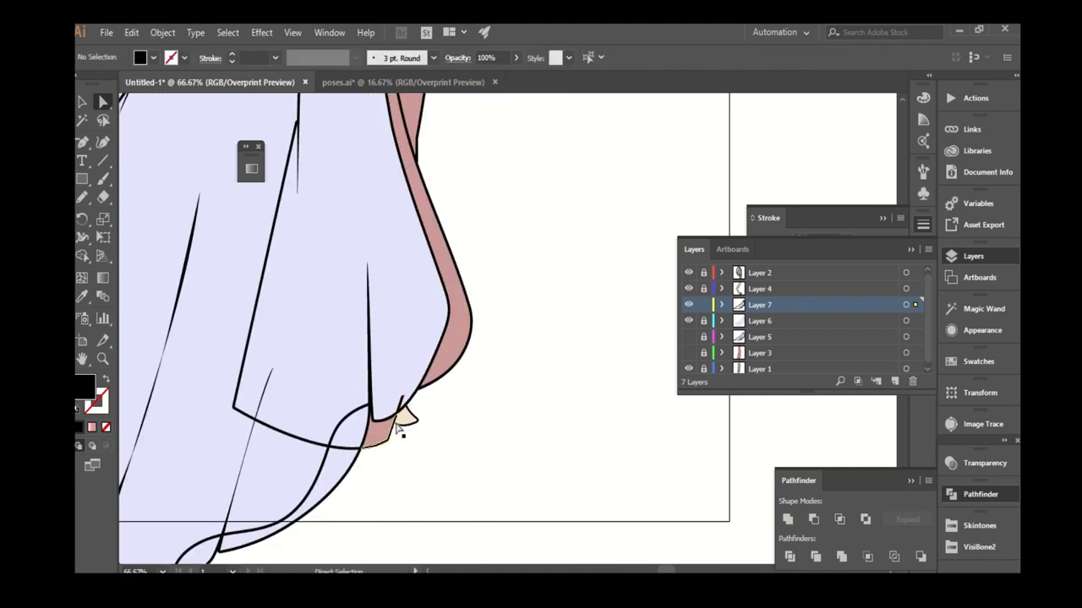
Delete a stray curved outline stroke.
scroll(399, 429, "up", 4)
scroll(349, 378, "down", 2)
scroll(427, 397, "down", 2)
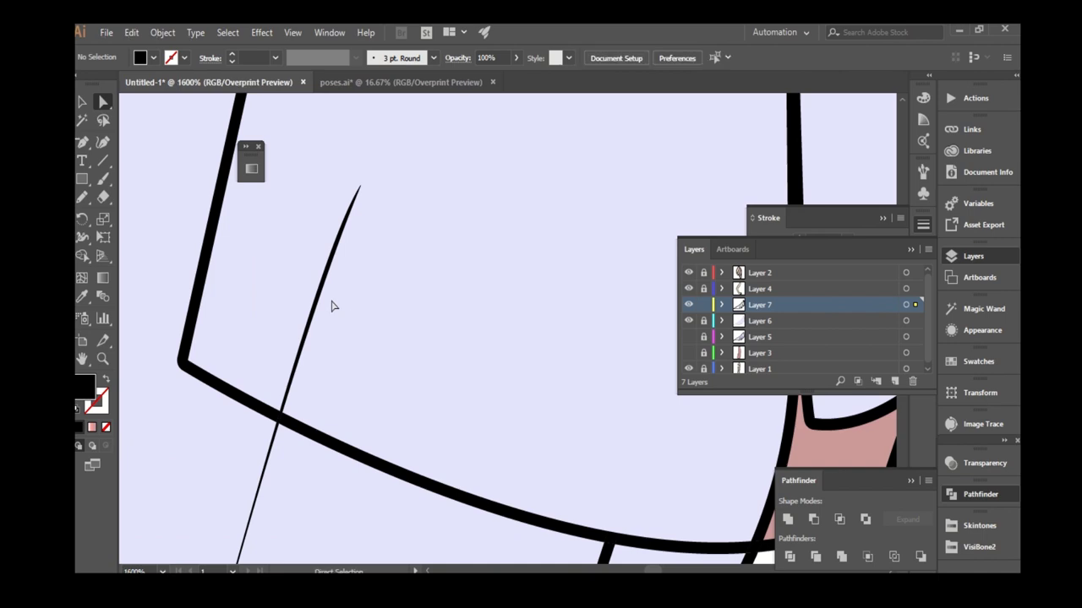
scroll(385, 352, "down", 5)
scroll(403, 271, "up", 2)
scroll(428, 330, "up", 1)
scroll(454, 234, "down", 2)
scroll(410, 338, "down", 1)
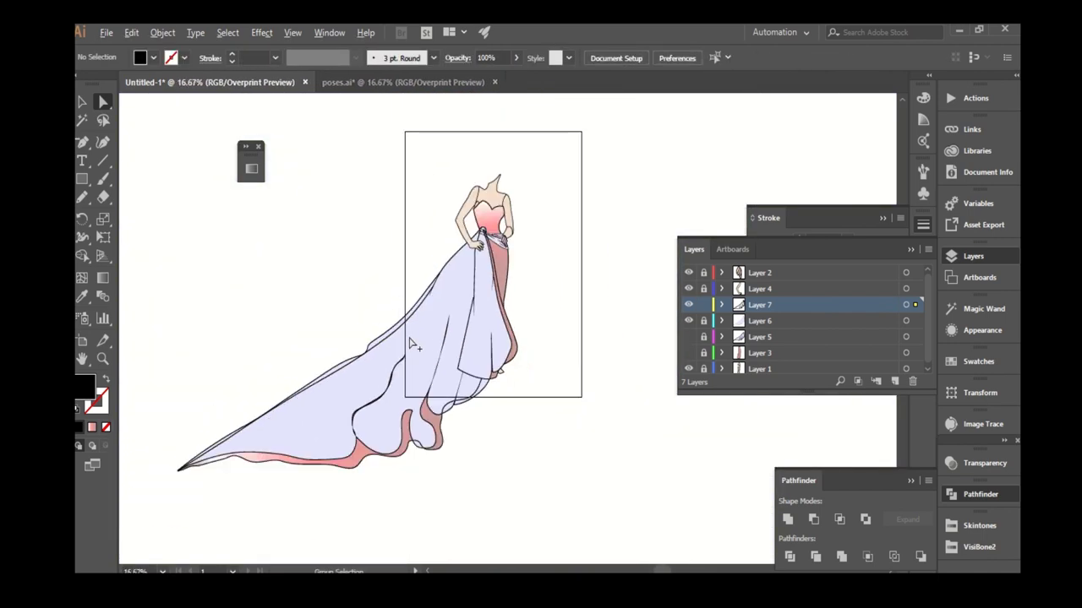
scroll(406, 338, "up", 1)
scroll(451, 347, "down", 1)
scroll(450, 346, "up", 3)
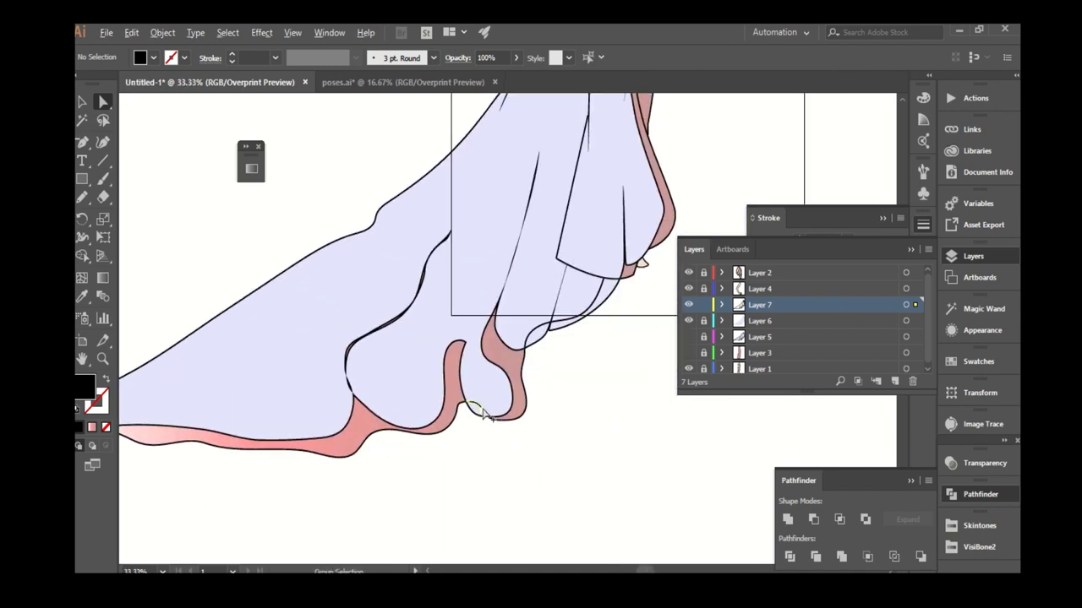
scroll(482, 422, "up", 2)
scroll(495, 333, "down", 1)
scroll(434, 399, "up", 1)
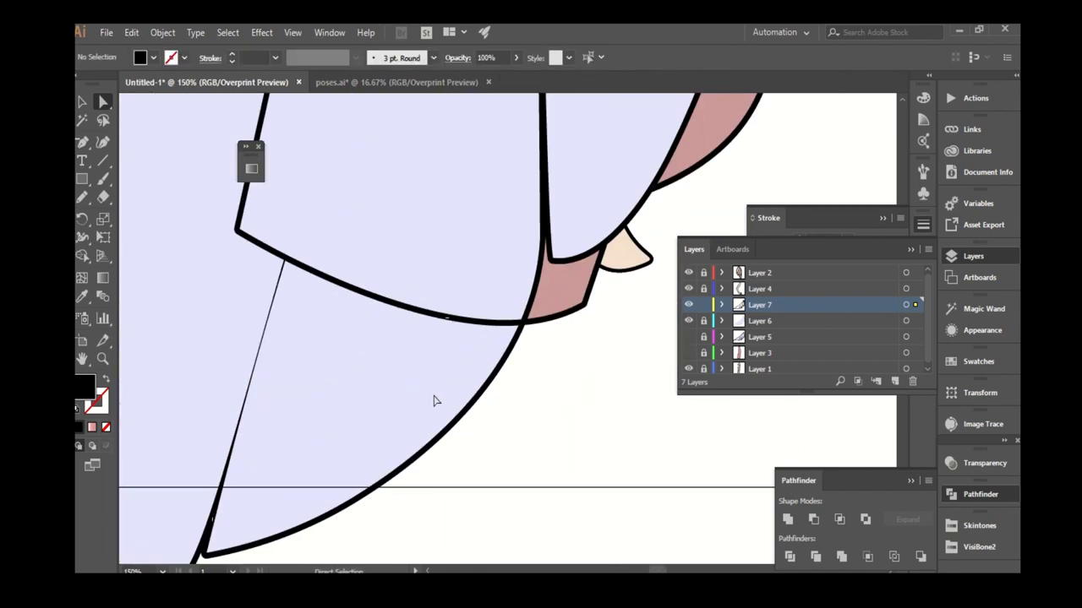
scroll(466, 430, "down", 2)
scroll(409, 141, "up", 4)
scroll(409, 141, "up", 2)
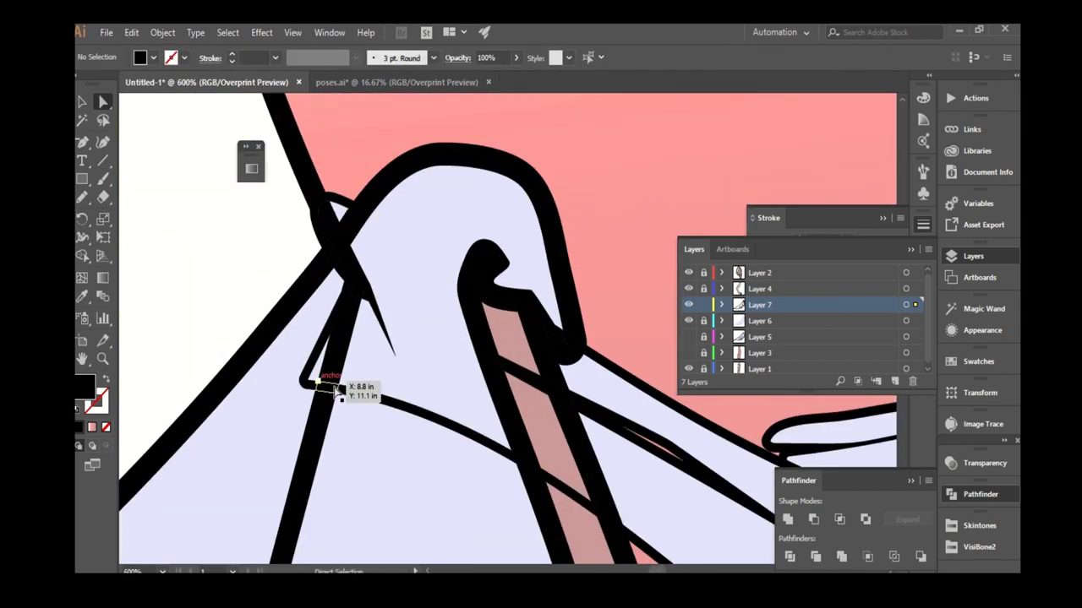
left_click(445, 419)
key("Delete")
Save the drawing as 'Blake Lively Dress tutorial.ai'.
scroll(403, 279, "down", 5)
scroll(473, 314, "up", 2)
left_click(106, 32)
left_click(132, 172)
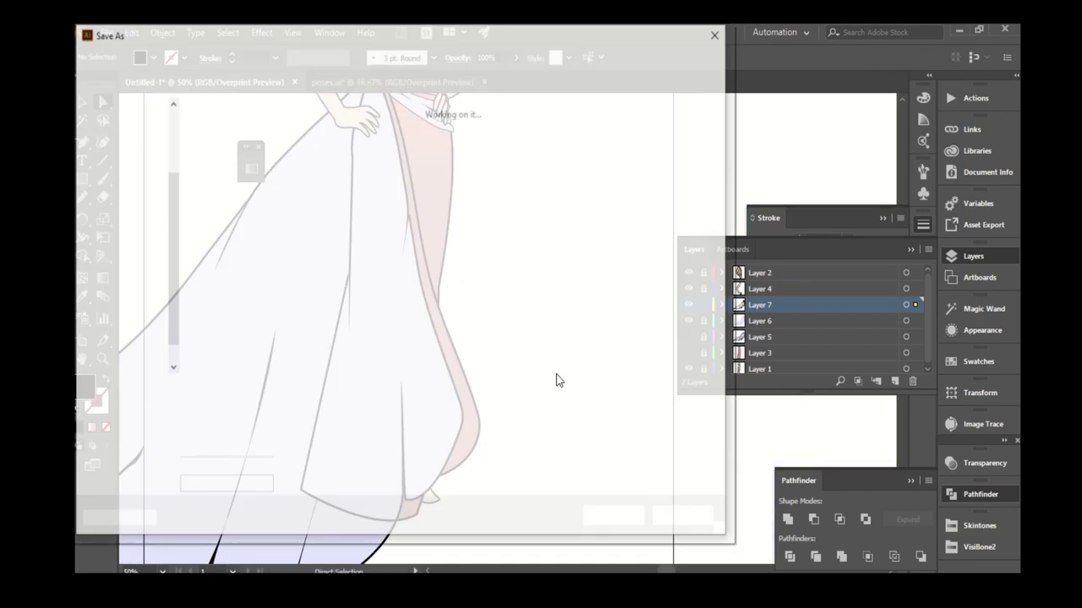
type("Bla")
left_click(688, 519)
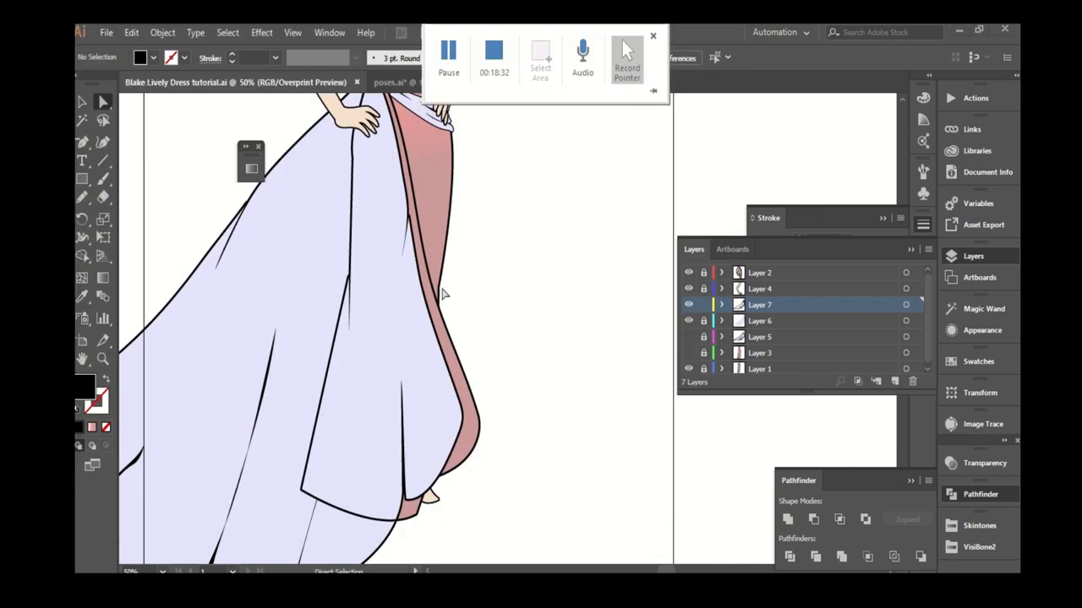
key("ctrl+minus")
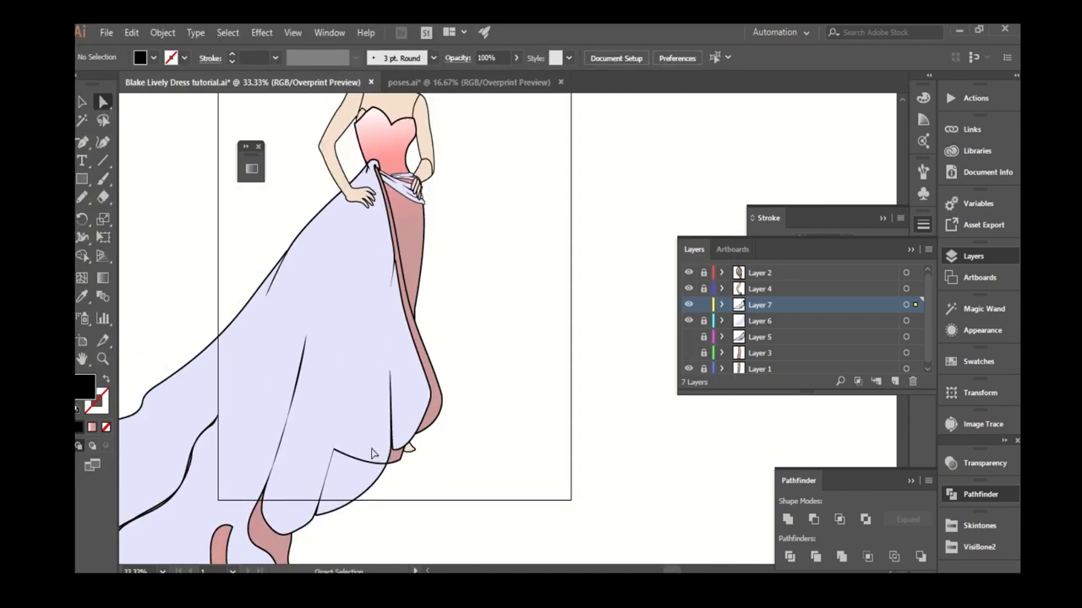
Snap the pink shape's tip anchor onto the end of the black fold curve.
key("ctrl+1")
scroll(414, 417, "down", 2)
scroll(410, 398, "up", 2)
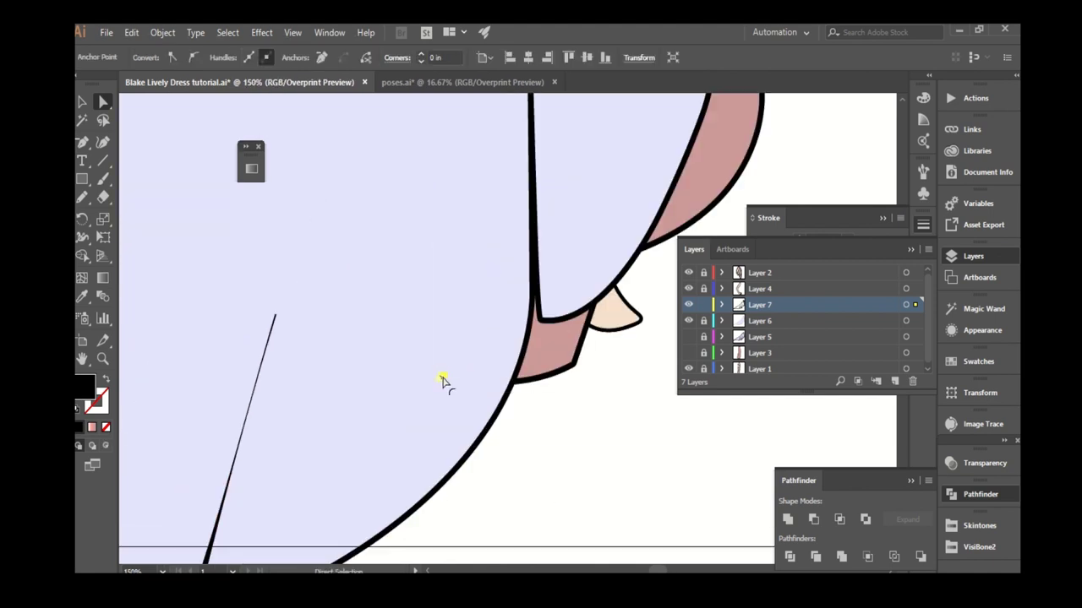
scroll(442, 380, "down", 2)
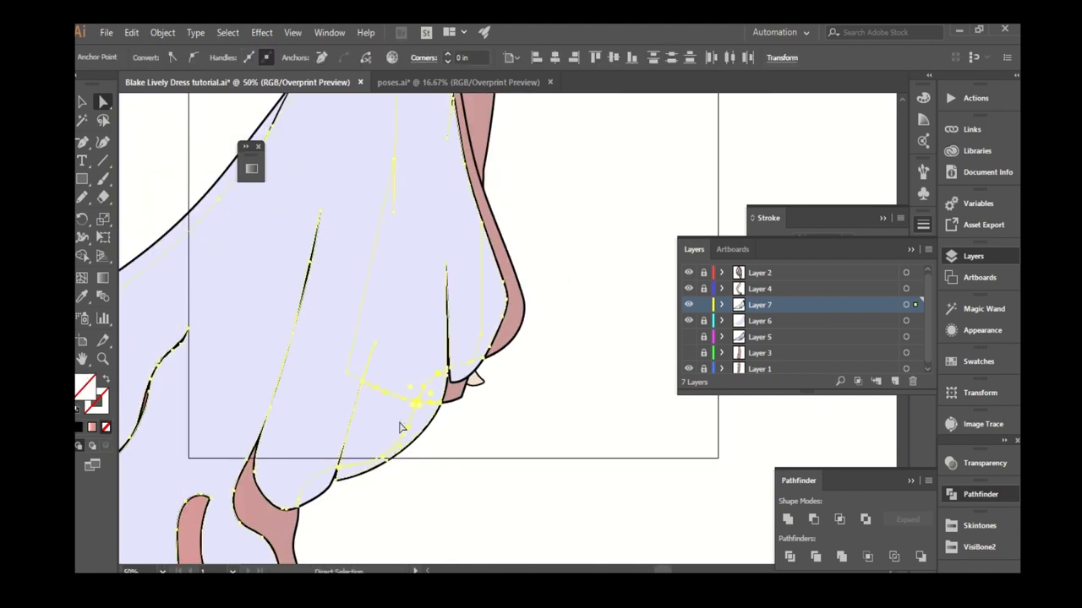
scroll(437, 448, "down", 2)
scroll(438, 448, "up", 3)
scroll(312, 437, "up", 2)
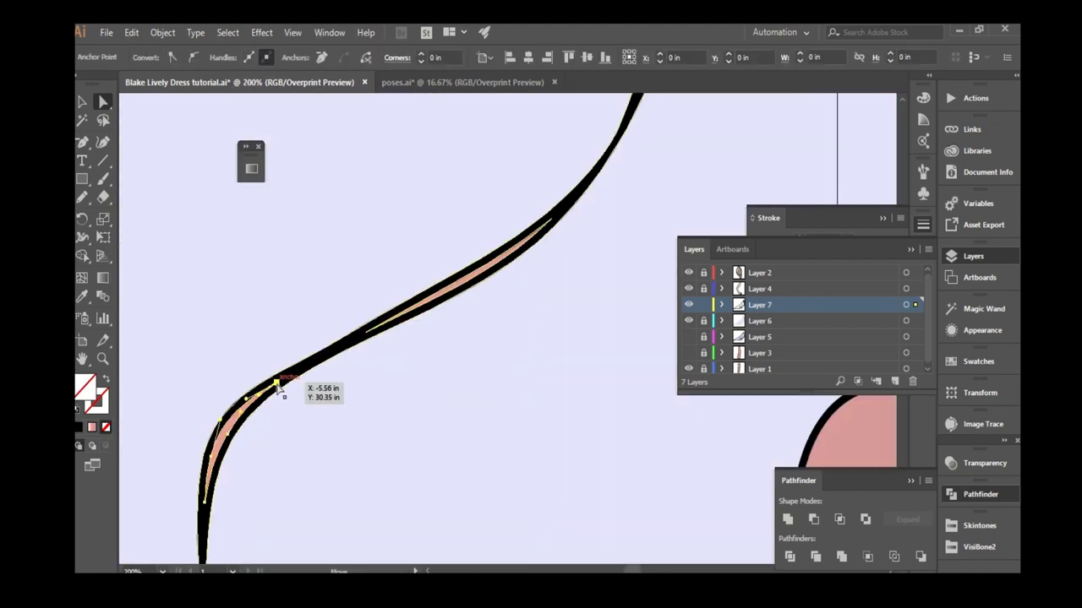
left_click(375, 330)
scroll(376, 342, "down", 1)
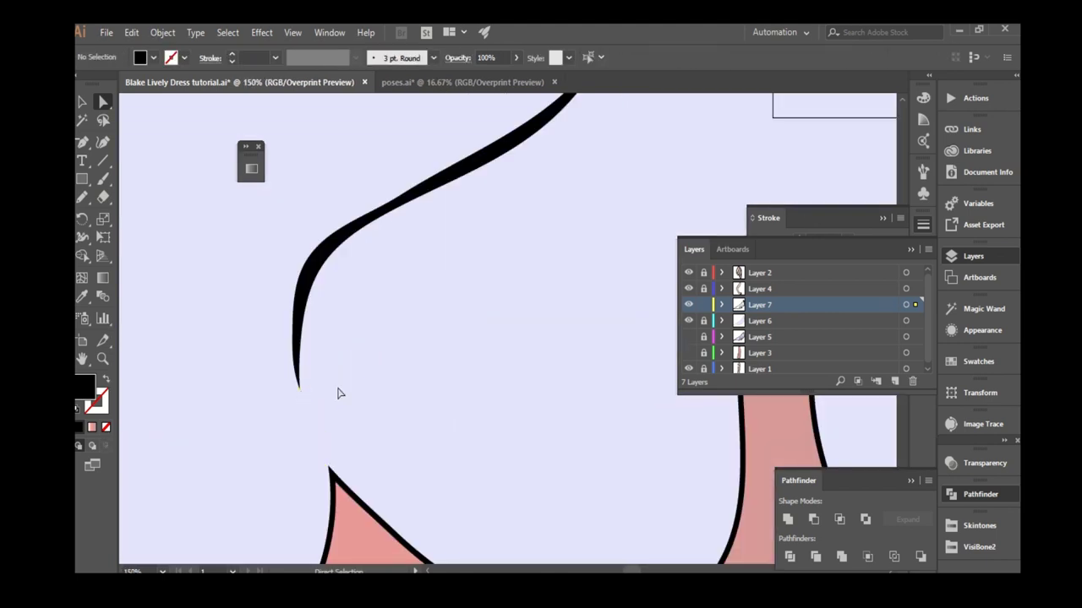
left_click(298, 382)
left_click(329, 469)
left_click_drag(329, 469, 298, 382)
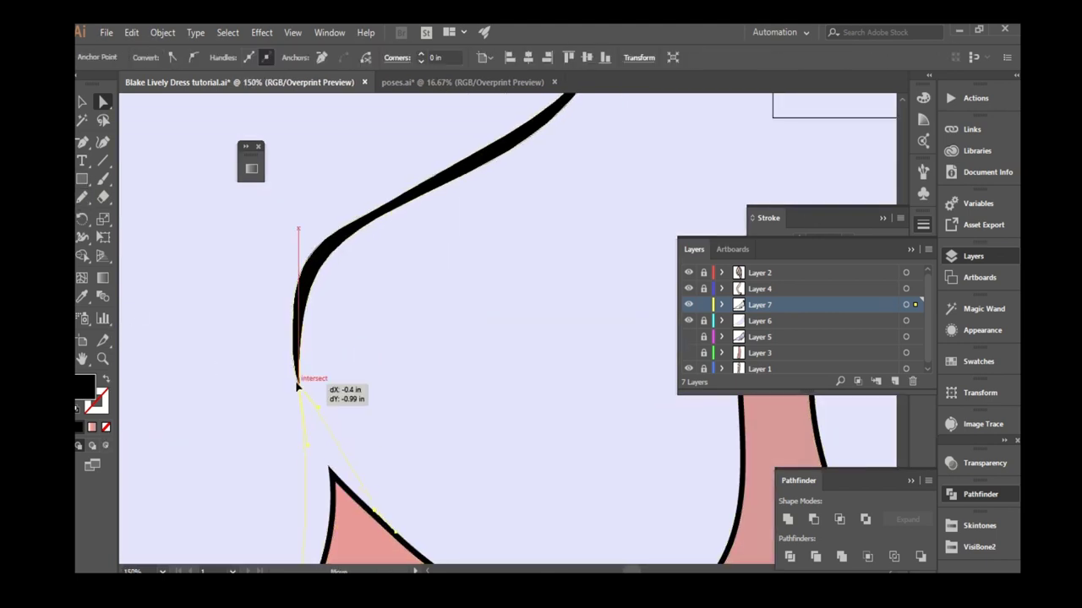
scroll(298, 382, "down", 1)
Select the pink bodice outline path, ready to redraw it freehand.
left_click(103, 143)
scroll(313, 403, "up", 2)
key("a")
scroll(330, 447, "down", 5)
scroll(398, 313, "up", 3)
scroll(321, 273, "up", 4)
left_click(313, 382)
key("n")
scroll(317, 369, "up", 2)
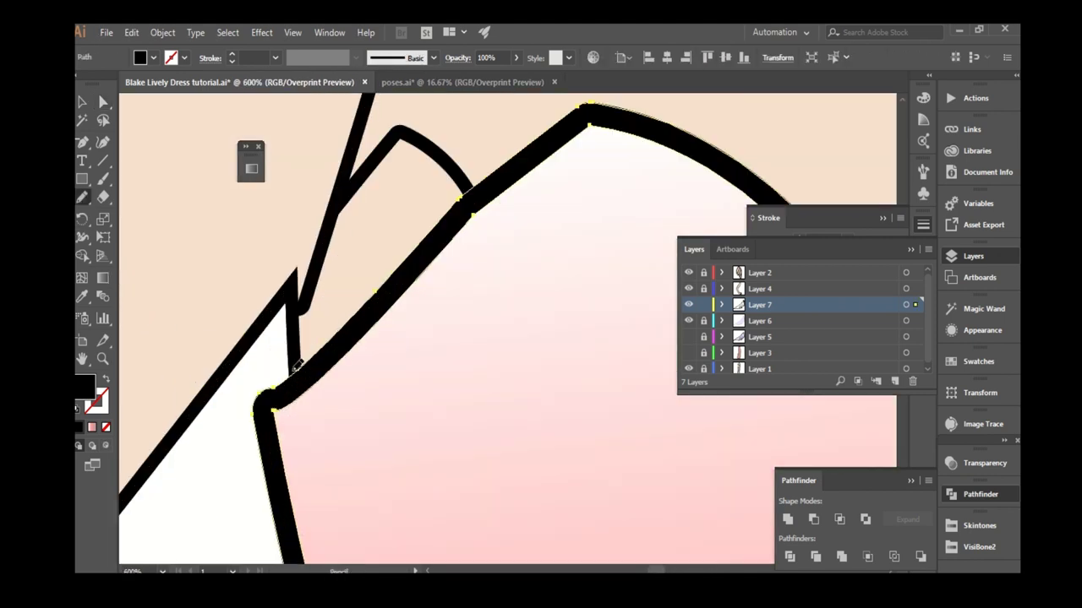
scroll(263, 386, "down", 1)
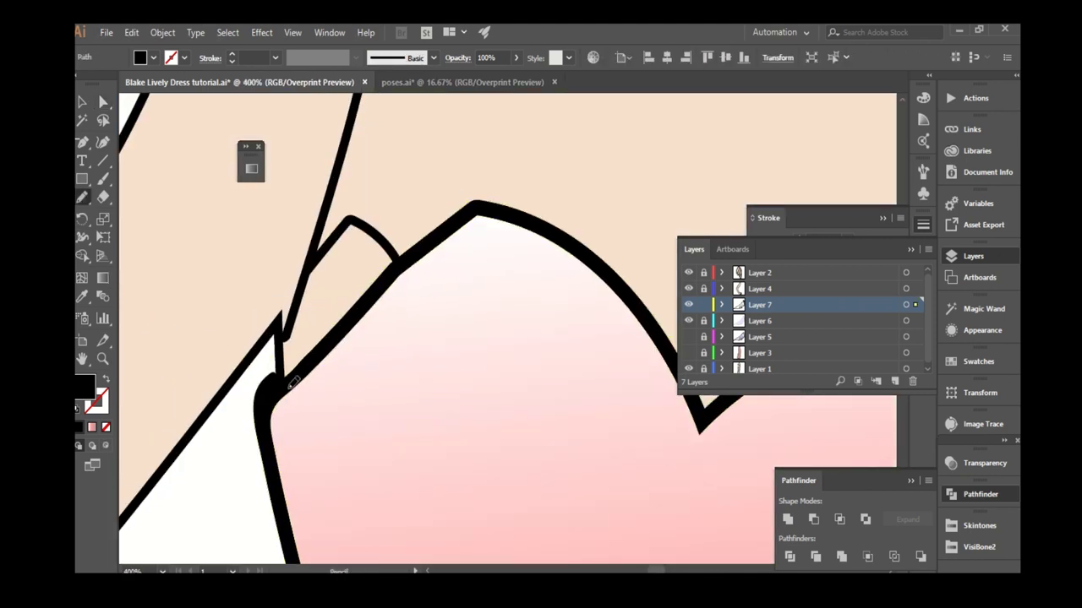
scroll(282, 384, "up", 2)
Redraw the bodice's side edge smoothly with the Pencil, then clear the selected anchors.
key("a")
scroll(400, 449, "down", 4)
scroll(399, 448, "down", 1)
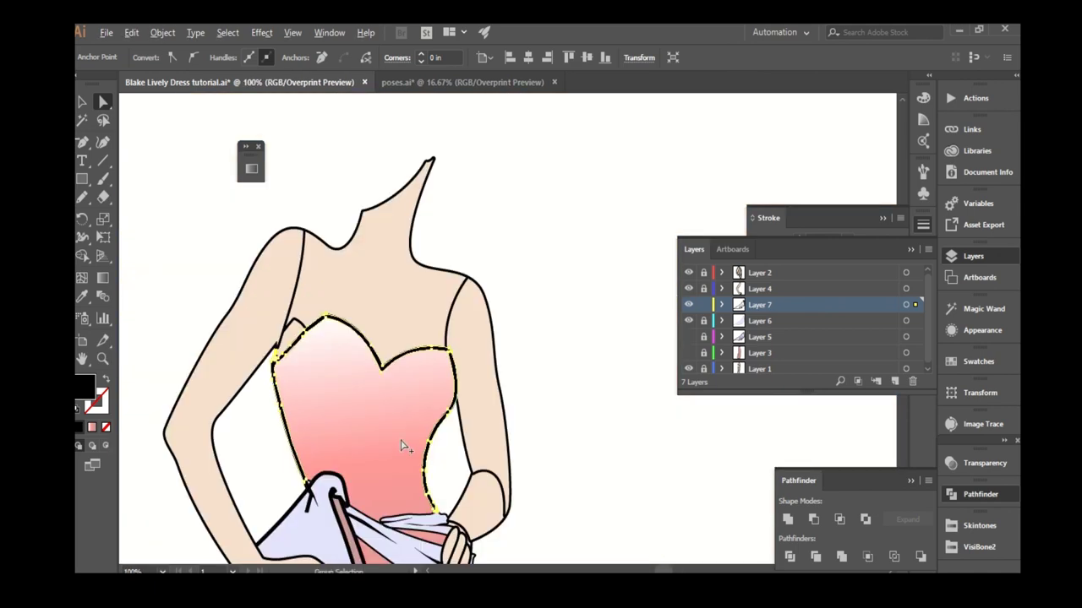
scroll(400, 449, "up", 3)
key("n")
scroll(406, 220, "down", 1)
left_click_drag(375, 350, 389, 302)
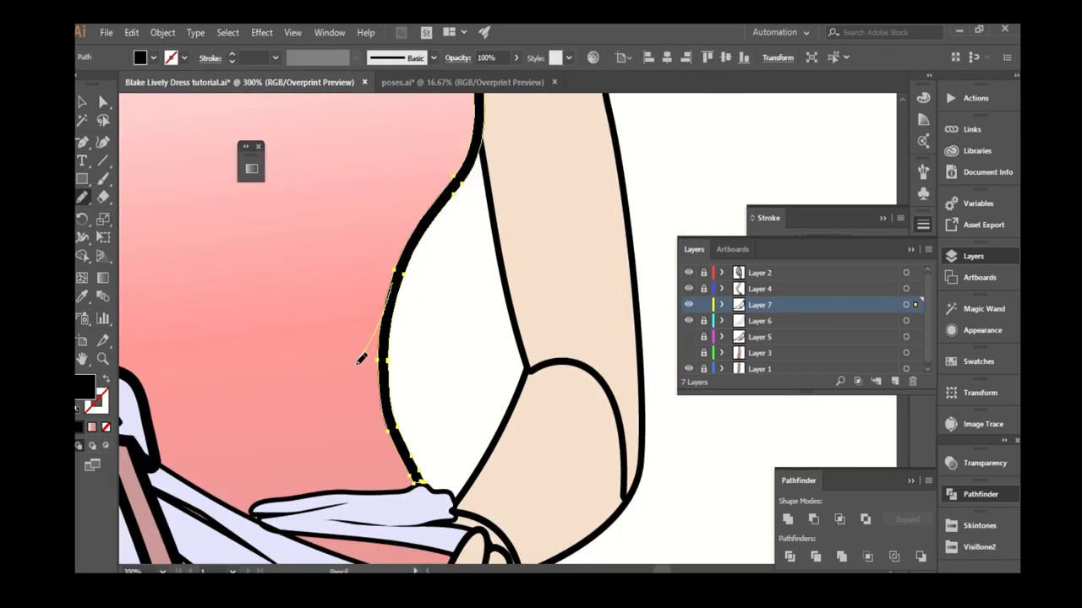
scroll(360, 359, "down", 3)
scroll(244, 296, "up", 2)
scroll(228, 287, "down", 3)
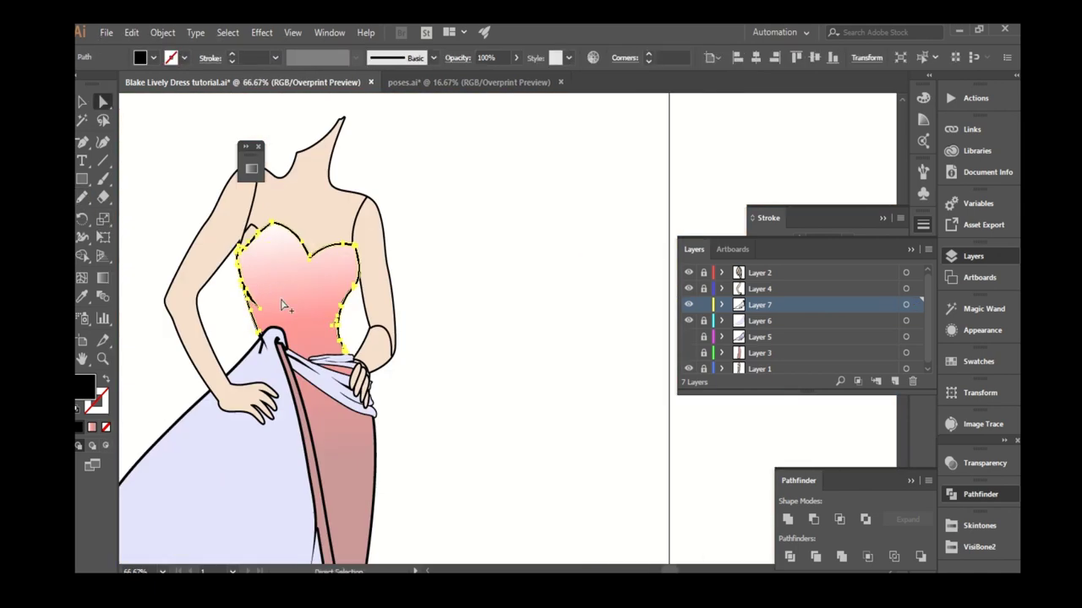
scroll(287, 296, "up", 7)
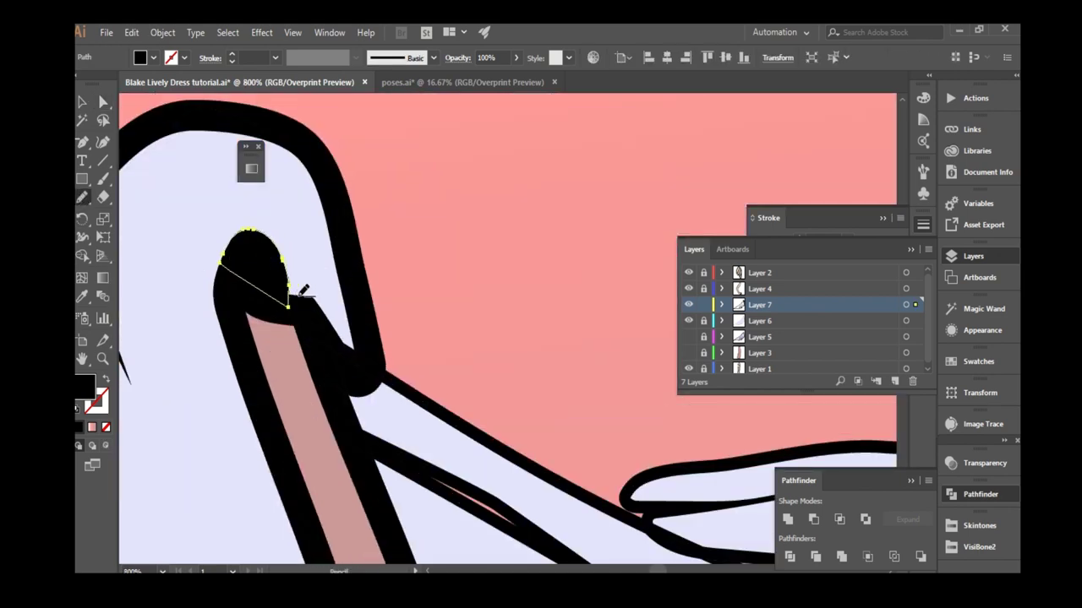
scroll(296, 290, "down", 2)
scroll(301, 316, "up", 3)
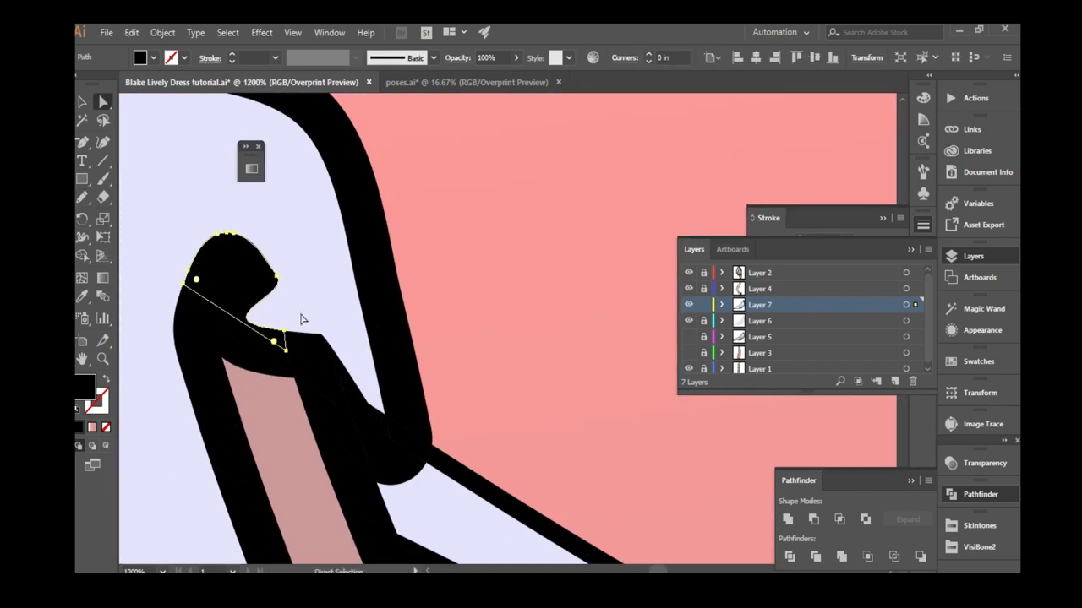
scroll(335, 287, "down", 2)
scroll(313, 314, "up", 2)
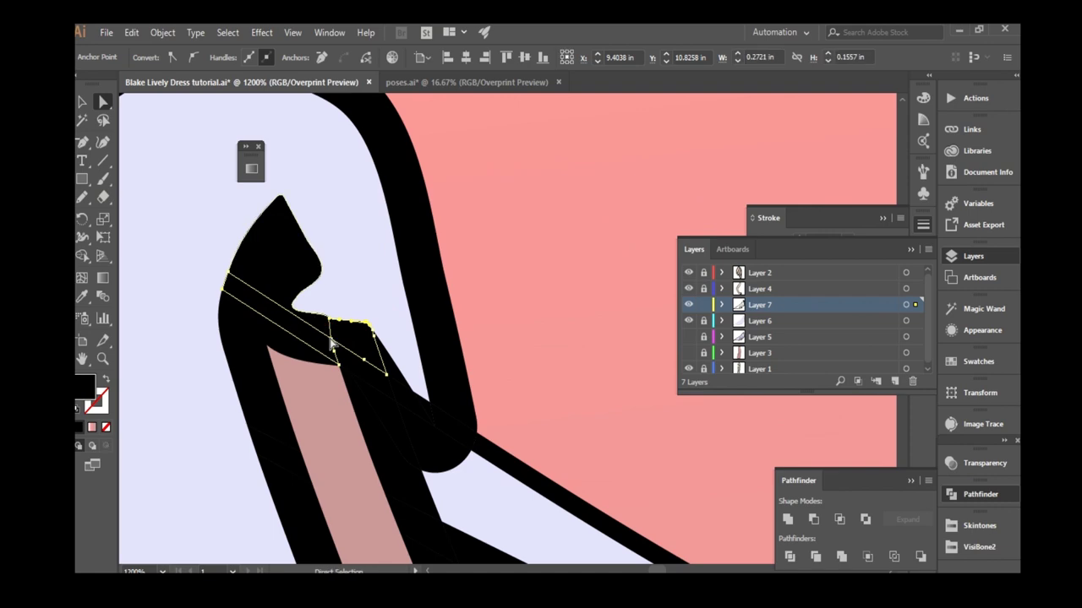
left_click(788, 518)
Select anchors at the overskirt edge and redraw the black fold tip with the Pencil.
left_click(411, 375)
scroll(338, 338, "down", 4)
scroll(269, 311, "up", 1)
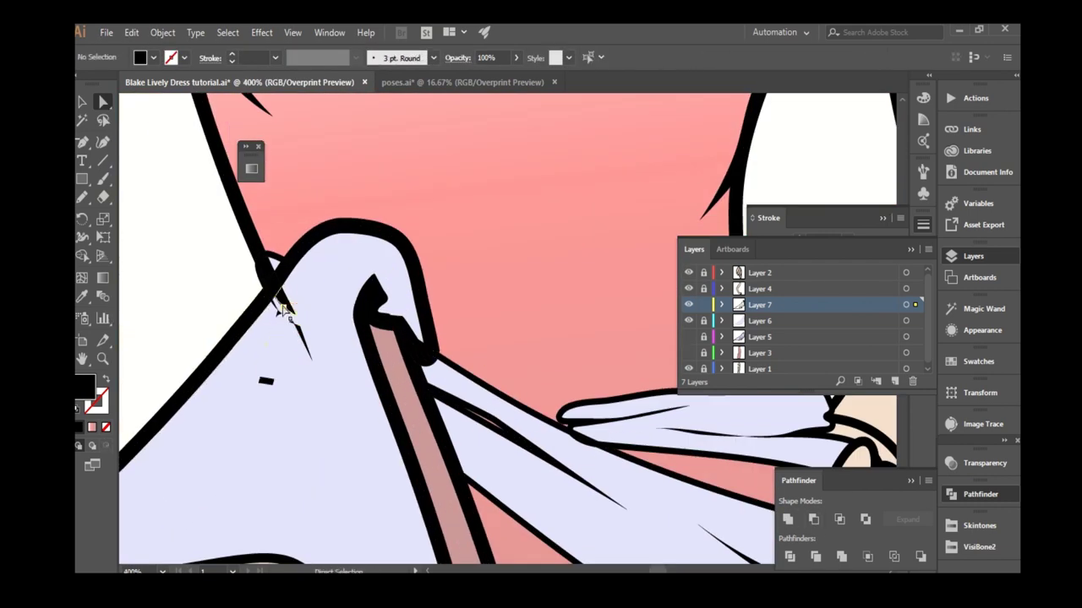
scroll(338, 296, "down", 1)
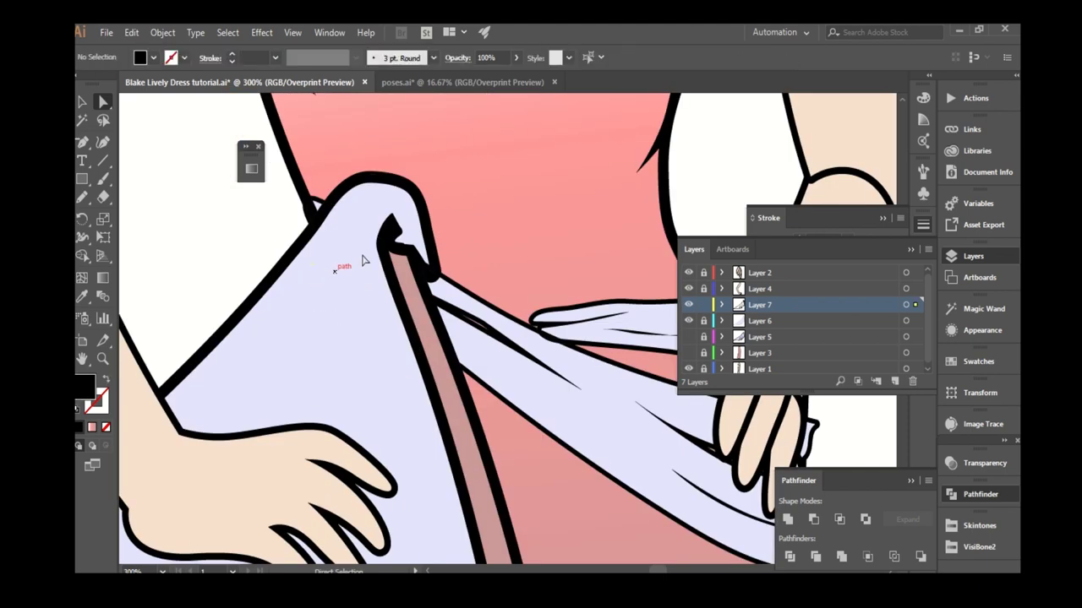
scroll(185, 229, "up", 3)
scroll(268, 242, "down", 1)
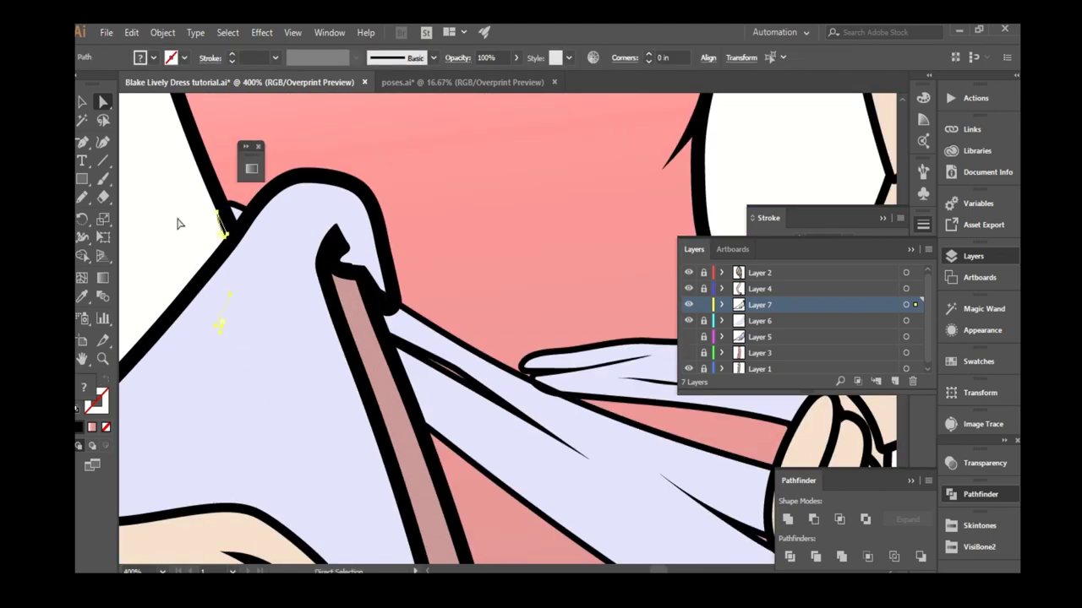
scroll(177, 223, "up", 3)
left_click_drag(200, 228, 166, 299)
scroll(259, 321, "down", 1)
key("n")
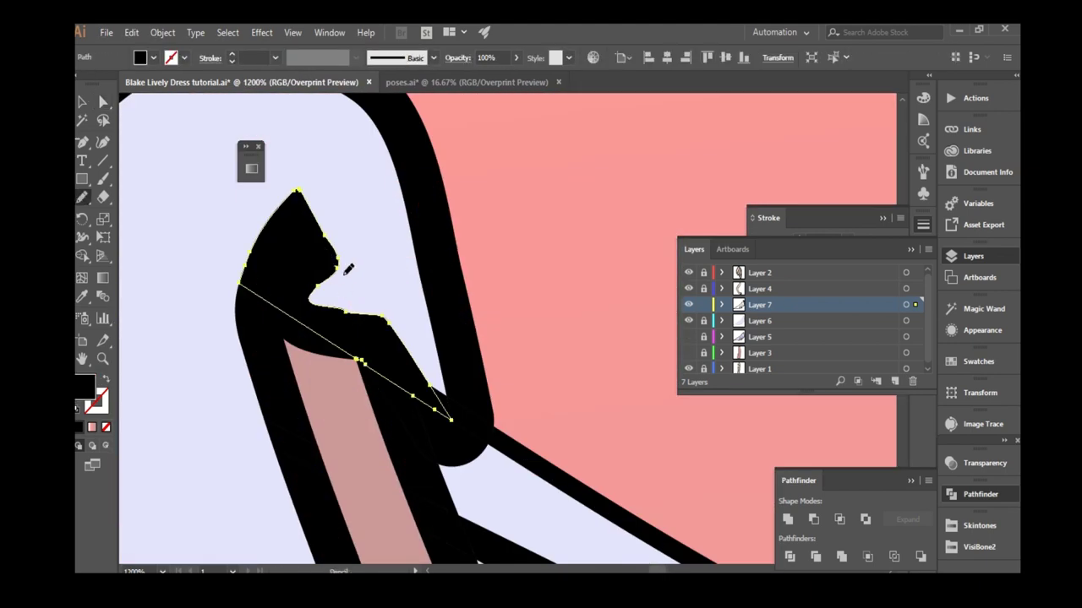
scroll(370, 309, "up", 1)
left_click_drag(335, 254, 385, 251)
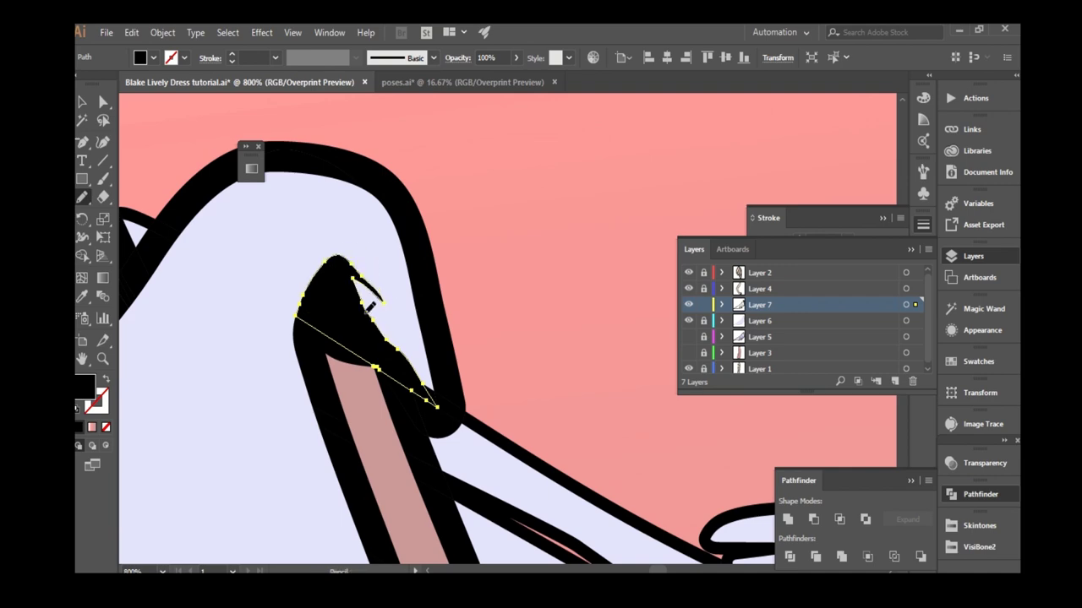
scroll(369, 306, "down", 1)
scroll(362, 302, "down", 1)
scroll(345, 302, "down", 3)
Select the overskirt outline and the pink underskirt shape, then clear the selection.
key("v")
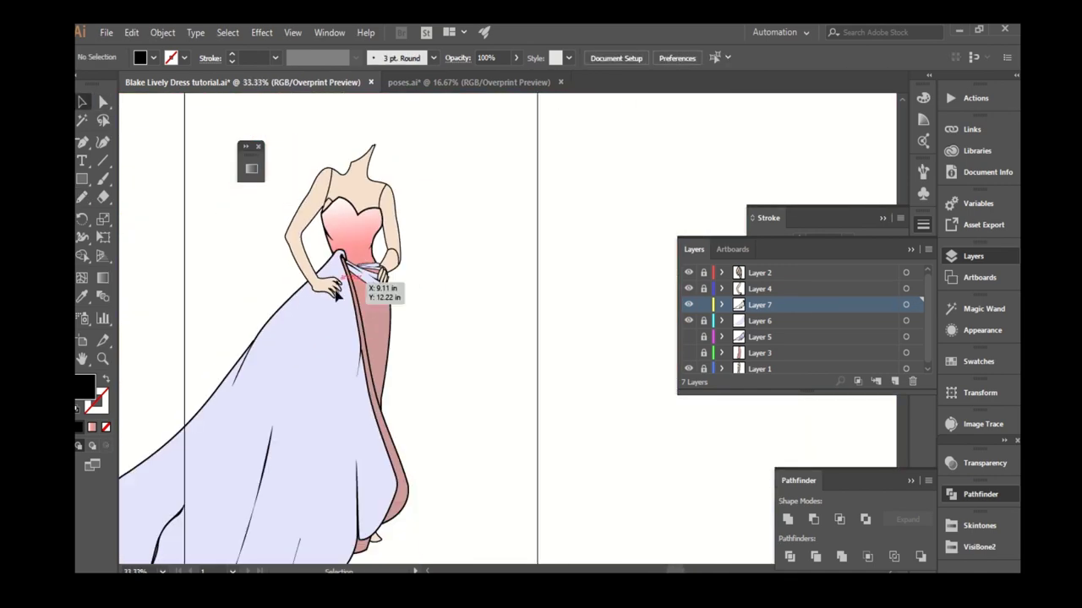
scroll(336, 291, "up", 4)
scroll(357, 184, "up", 2)
scroll(258, 354, "up", 1)
left_click(213, 358)
key("n")
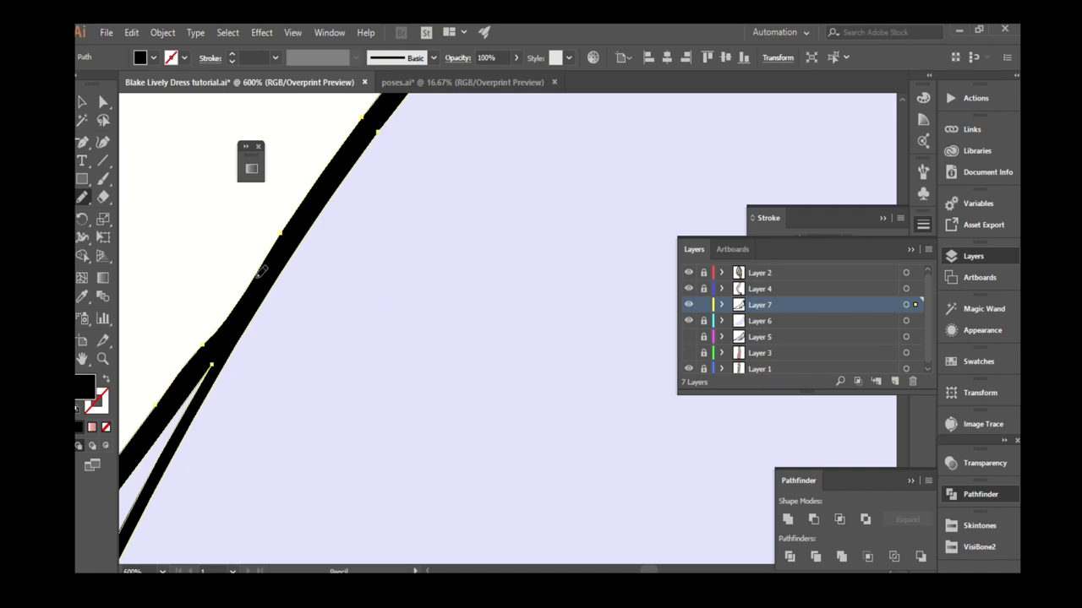
scroll(338, 354, "down", 5)
scroll(387, 440, "up", 3)
key("a")
left_click(387, 440)
key("ctrl+shift+a")
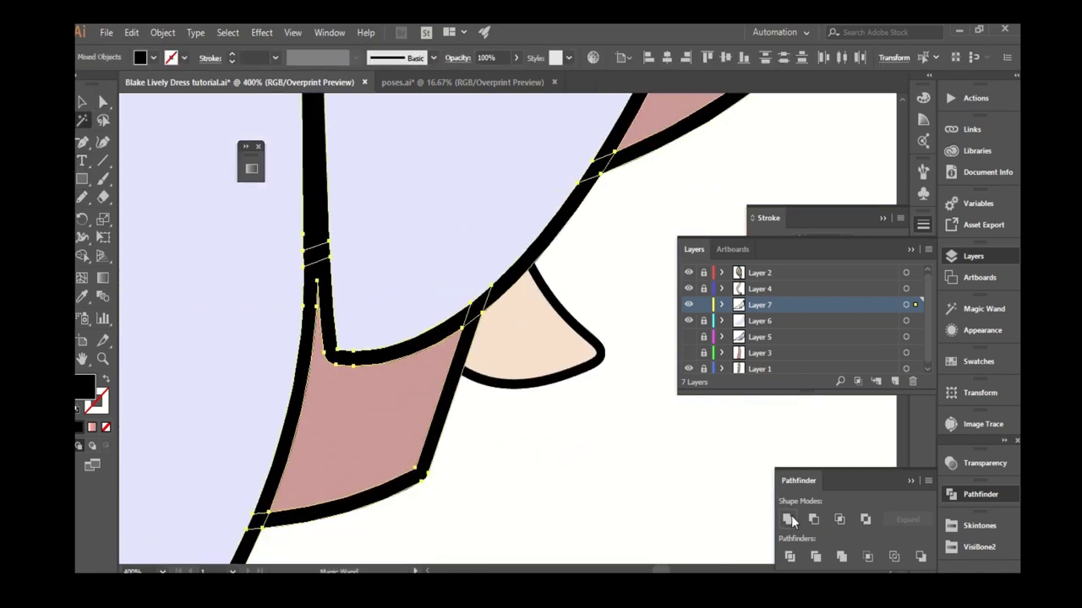
scroll(434, 333, "down", 3)
scroll(470, 157, "up", 3)
scroll(411, 398, "up", 2)
Redraw the overskirt compound path's corner edge smoothly with the Pencil.
left_click(412, 398)
key("n")
scroll(464, 382, "up", 2)
scroll(369, 268, "up", 2)
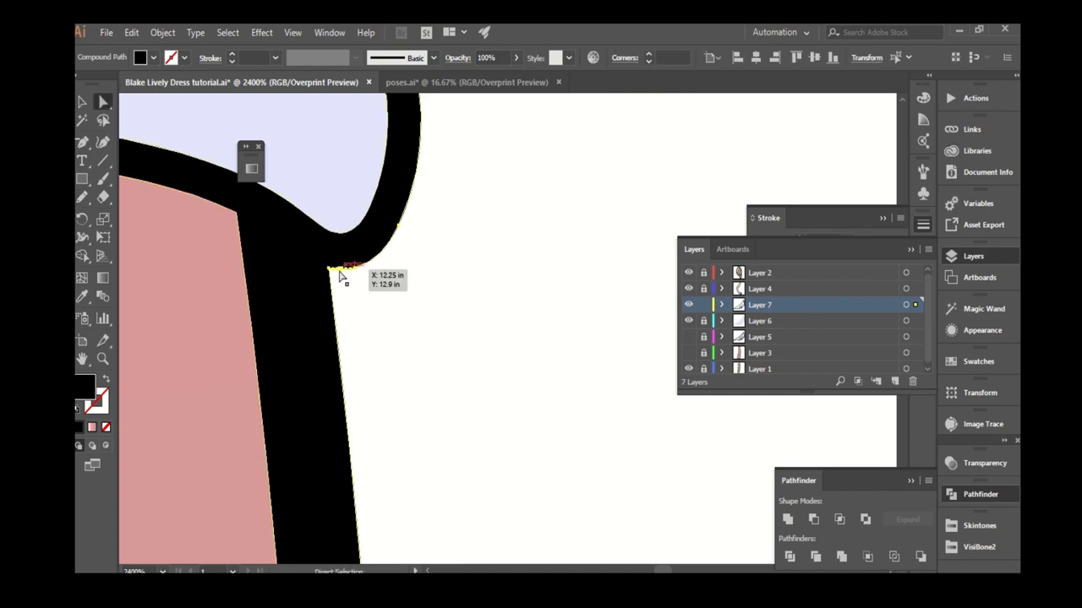
left_click_drag(369, 267, 330, 285)
key("a")
key("ctrl+shift+a")
key("ctrl+1")
Reselect the overskirt compound path for further freehand reshaping.
scroll(382, 287, "down", 3)
scroll(383, 265, "up", 3)
scroll(324, 282, "down", 2)
scroll(386, 304, "down", 3)
scroll(386, 304, "up", 5)
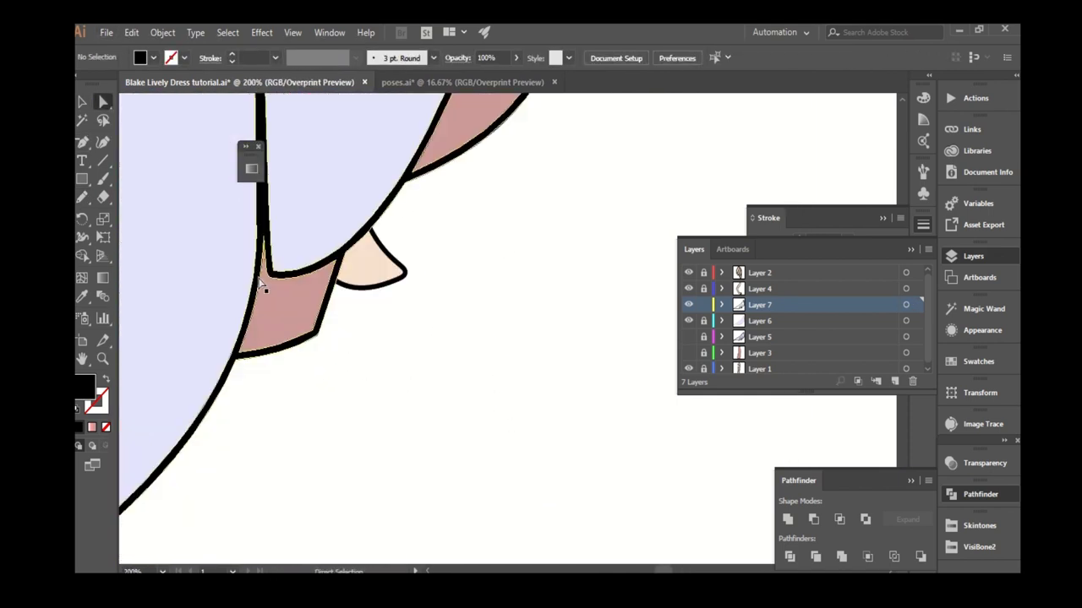
left_click(264, 279)
scroll(314, 392, "down", 3)
scroll(403, 307, "up", 2)
left_click(402, 306)
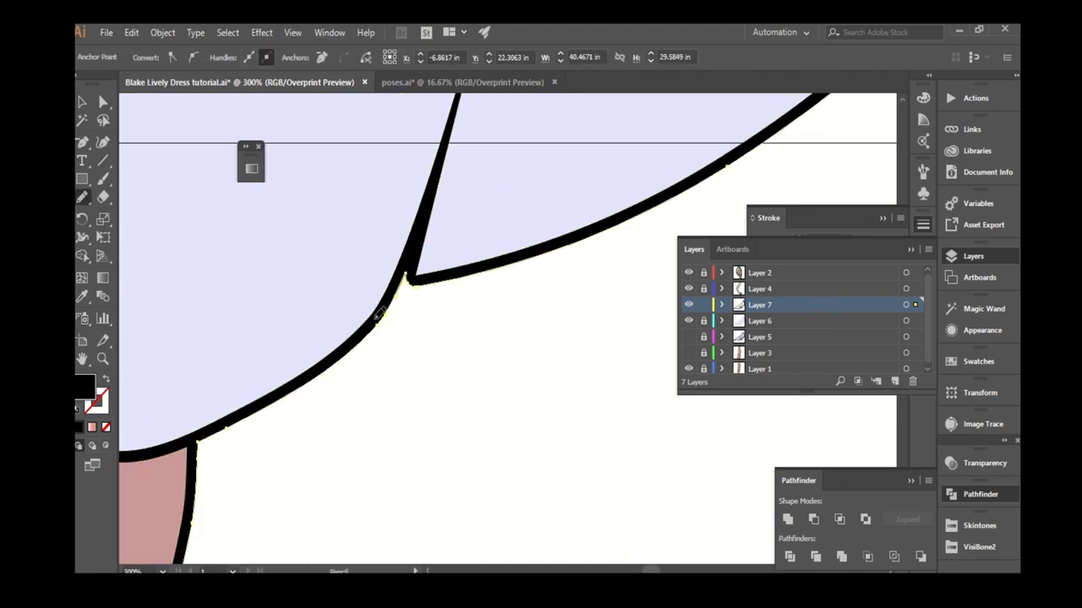
scroll(404, 372, "down", 3)
scroll(394, 377, "up", 2)
left_click(393, 373)
scroll(393, 373, "up", 2)
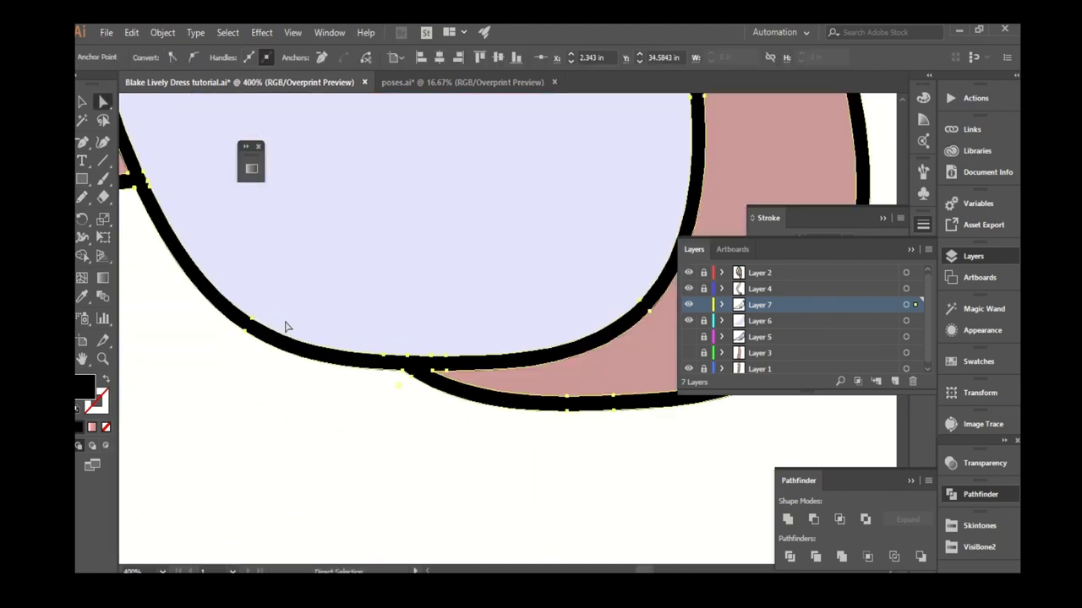
key("n")
scroll(336, 374, "down", 3)
scroll(486, 367, "up", 2)
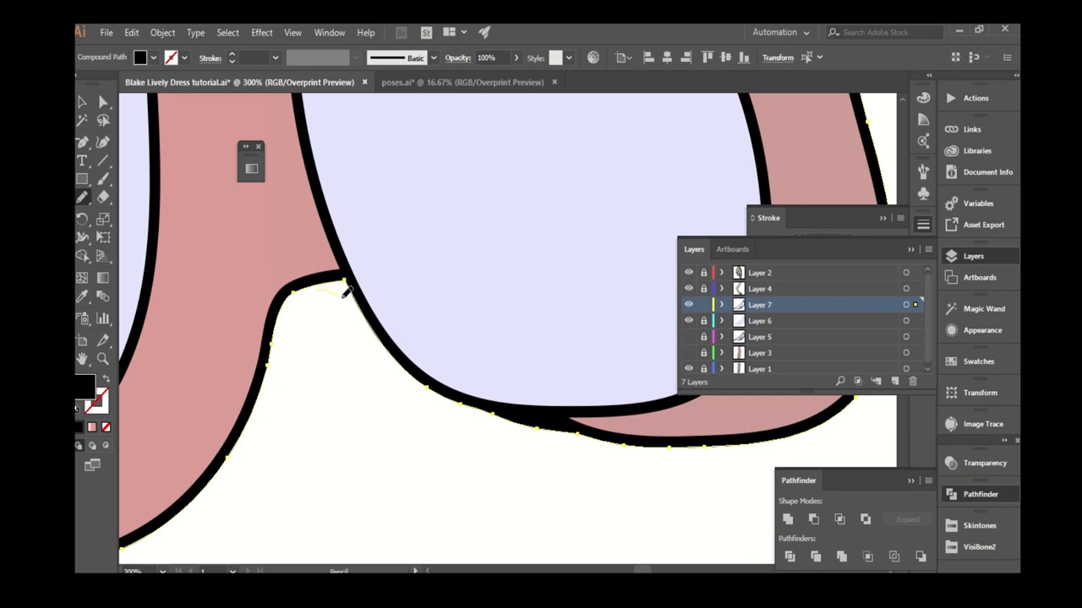
scroll(381, 273, "down", 3)
scroll(222, 302, "down", 2)
scroll(259, 271, "up", 5)
scroll(260, 271, "down", 3)
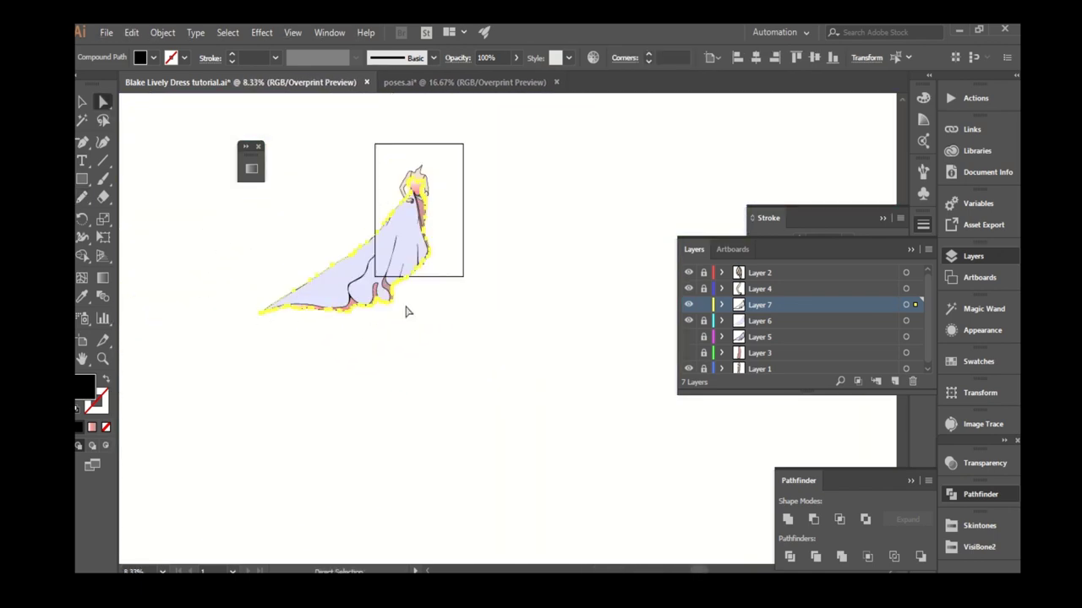
Drag the bodice's top corner anchor upward to sharpen the corner.
key("a")
scroll(405, 309, "up", 3)
scroll(473, 282, "up", 2)
scroll(457, 217, "up", 2)
left_click_drag(457, 217, 457, 177)
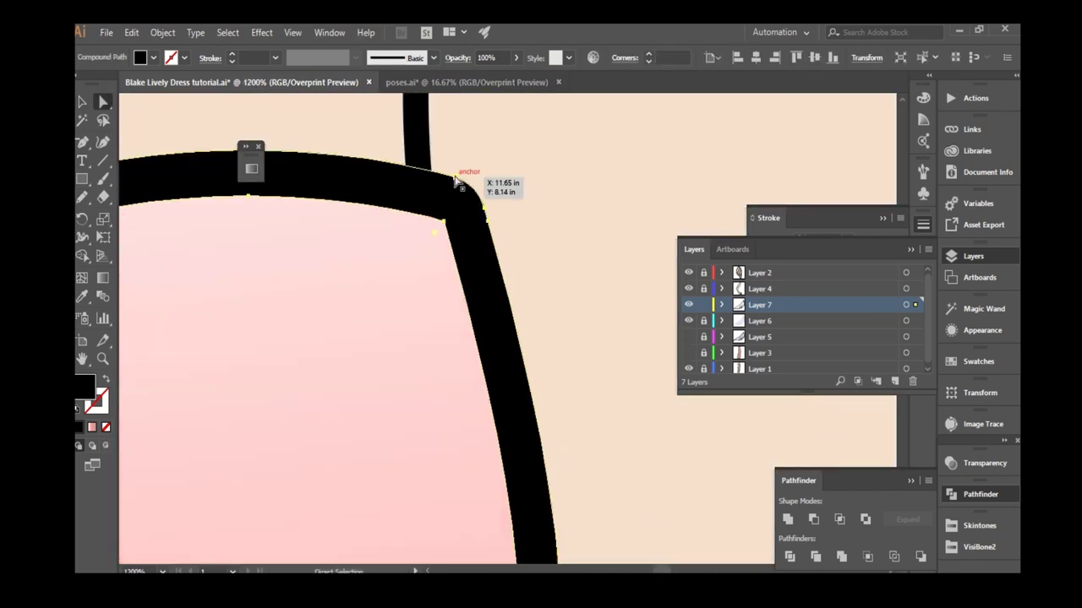
Hide Layer 7's black outlines to preview the lavender and pink fills.
scroll(439, 248, "down", 2)
scroll(440, 248, "down", 3)
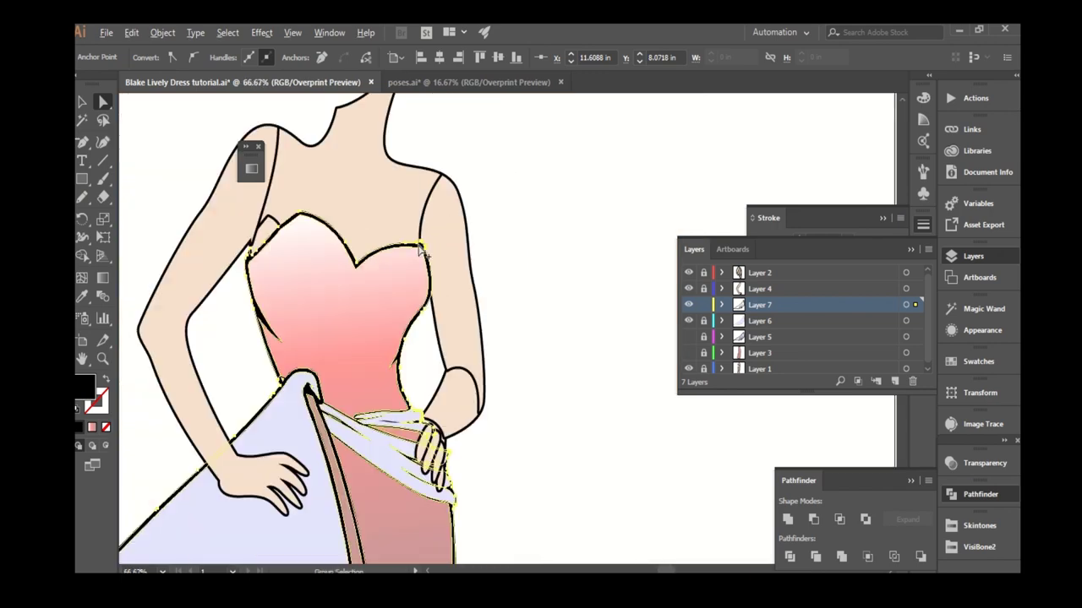
scroll(439, 248, "down", 1)
left_click(688, 305)
scroll(470, 367, "down", 1)
scroll(470, 368, "up", 3)
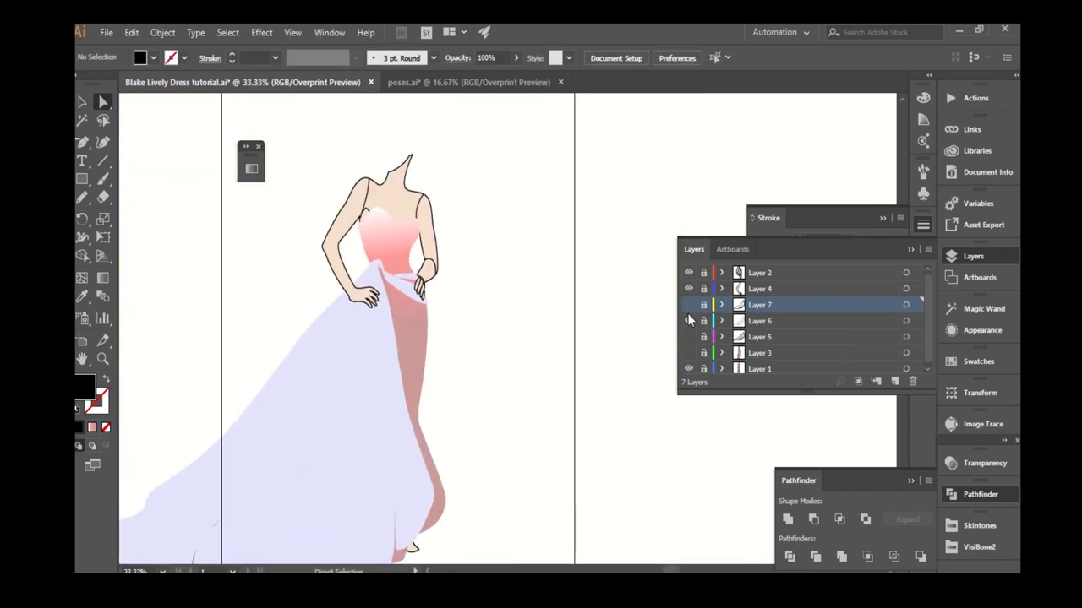
Set up the Paintbrush with the Touch Calligraphic brush, no fill and a grey stroke.
left_click(688, 304)
key("ctrl+l")
scroll(235, 295, "up", 2)
key("b")
scroll(235, 296, "up", 2)
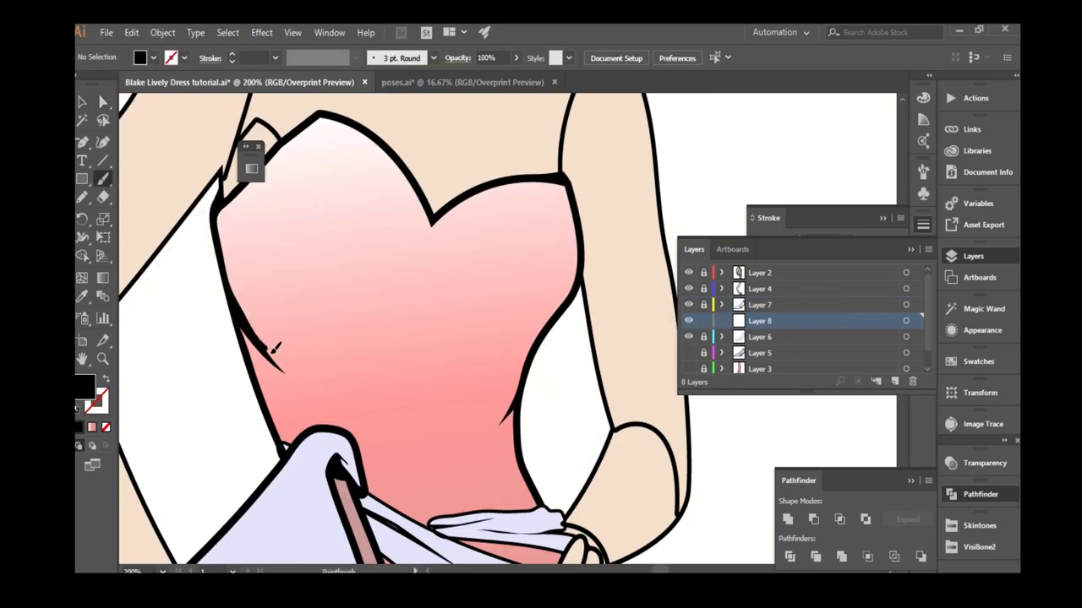
left_click(434, 57)
left_click(373, 98)
key("Escape")
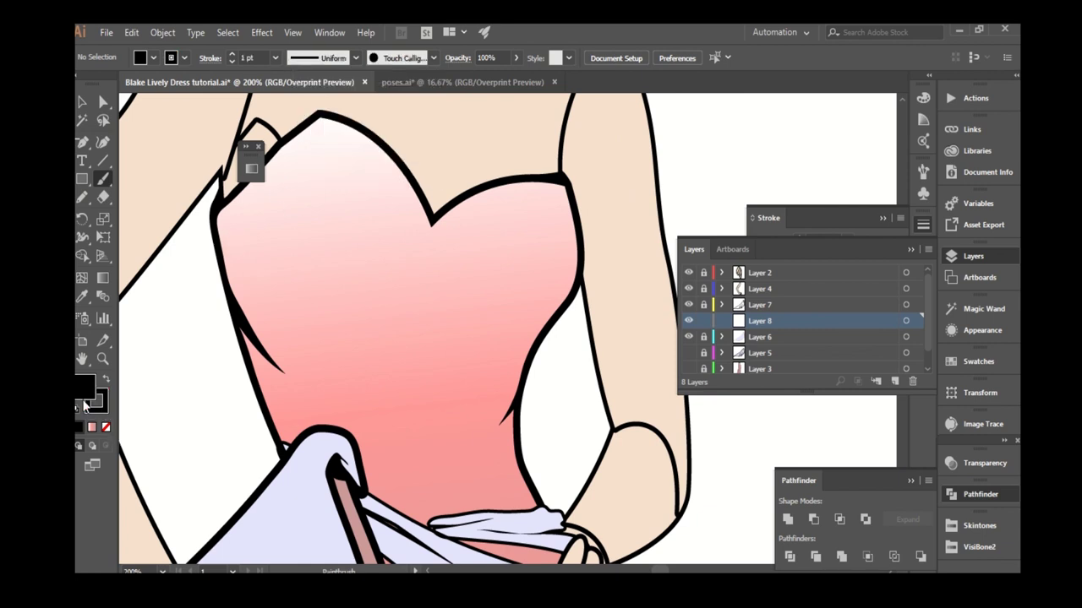
left_click(106, 426)
left_click(967, 367)
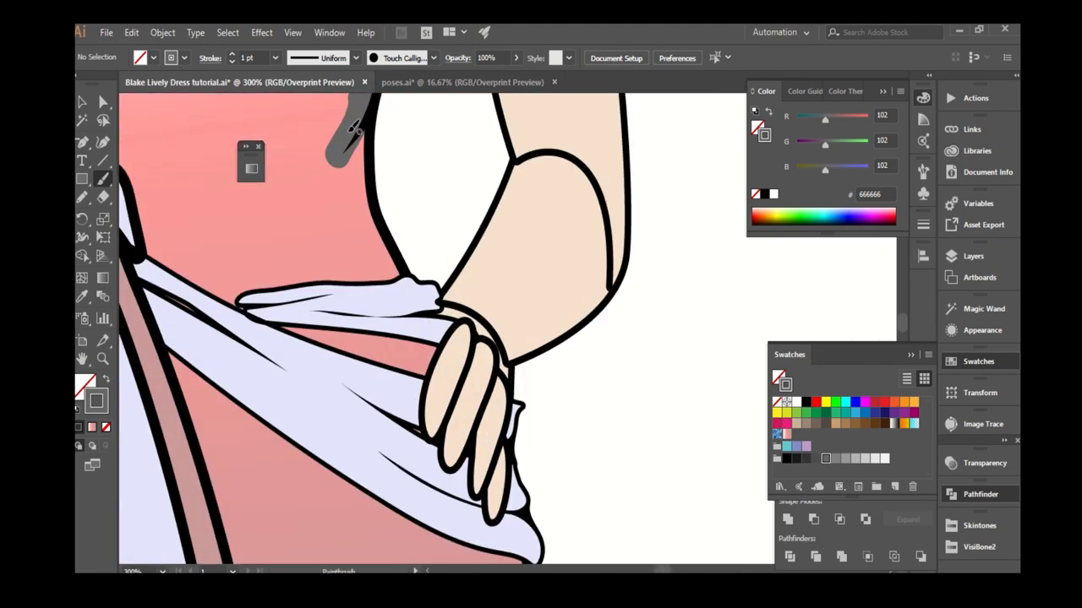
Reshape a grey shading stroke's anchors into a longer, smoother curve on the bodice edge.
key("a")
left_click_drag(338, 243, 301, 243)
left_click_drag(376, 186, 372, 181)
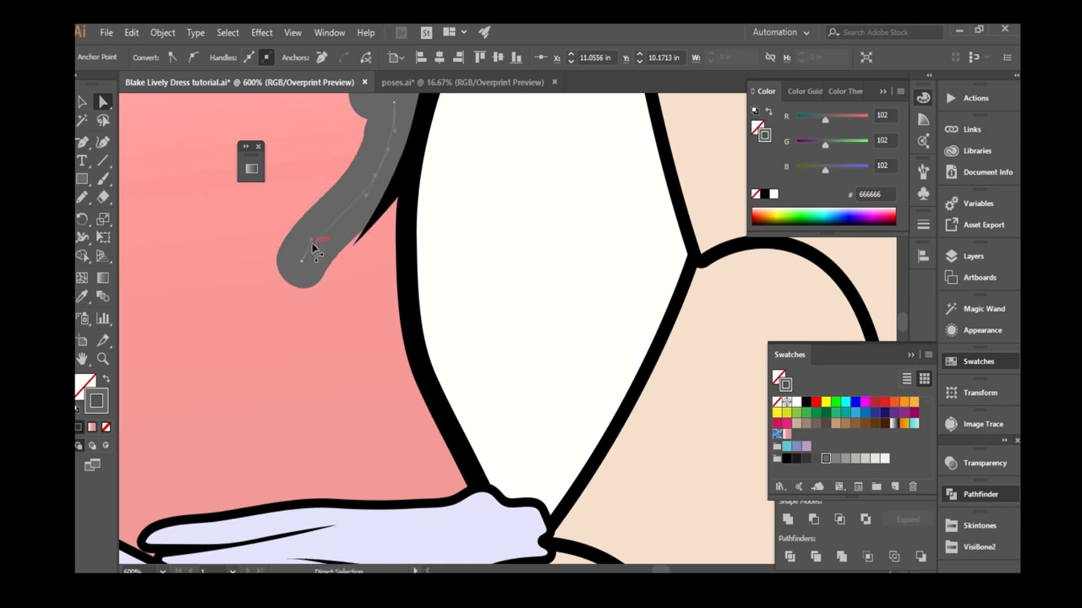
left_click_drag(313, 242, 291, 259)
key("ctrl+minus")
key("ctrl+minus")
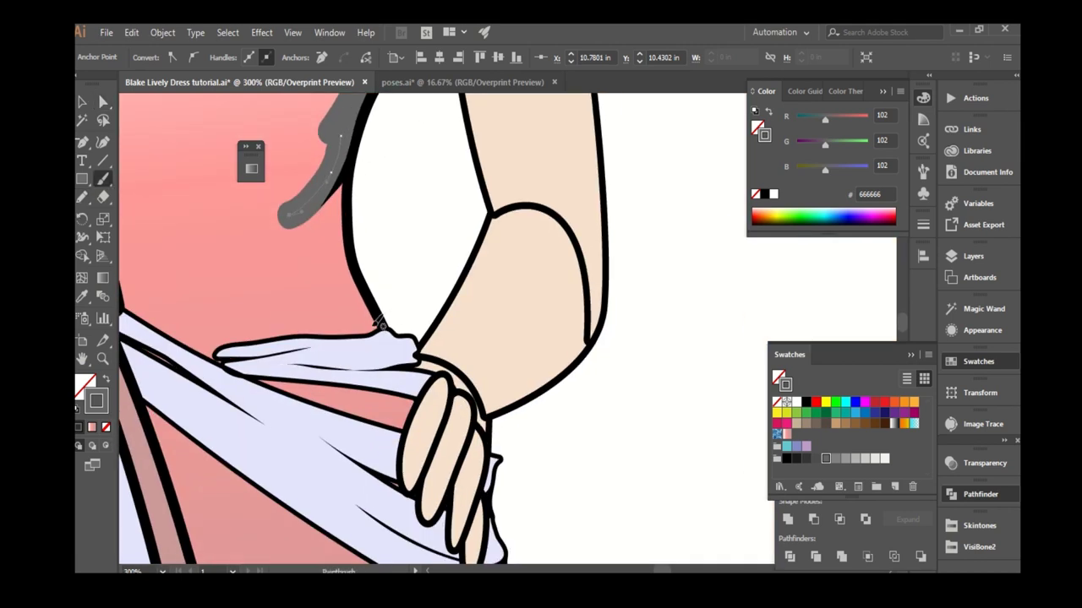
Paint grey shading strokes along the top of the waist drape and near the right hand.
left_click_drag(378, 319, 218, 338)
scroll(291, 319, "left", 2)
key("ctrl+minus")
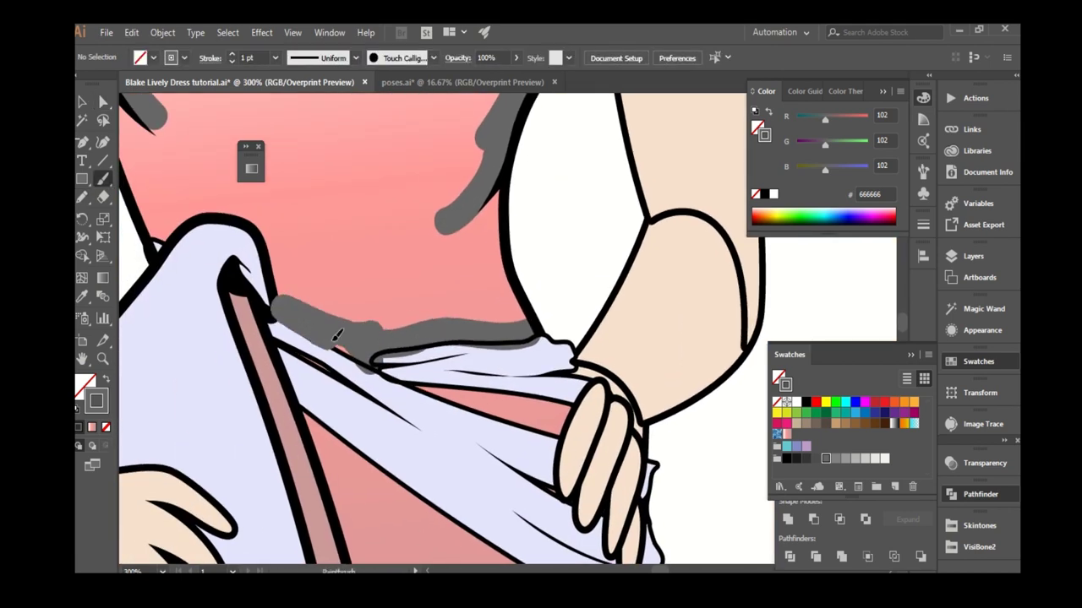
key("ctrl+minus")
scroll(358, 194, "up", 3)
scroll(290, 251, "left", 2)
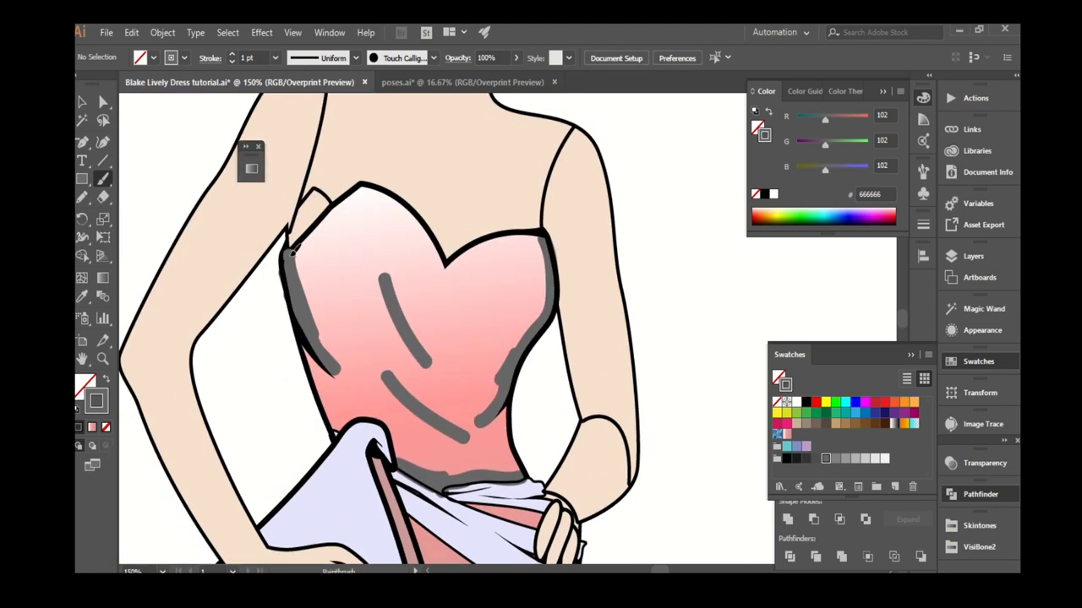
scroll(367, 190, "right", 1)
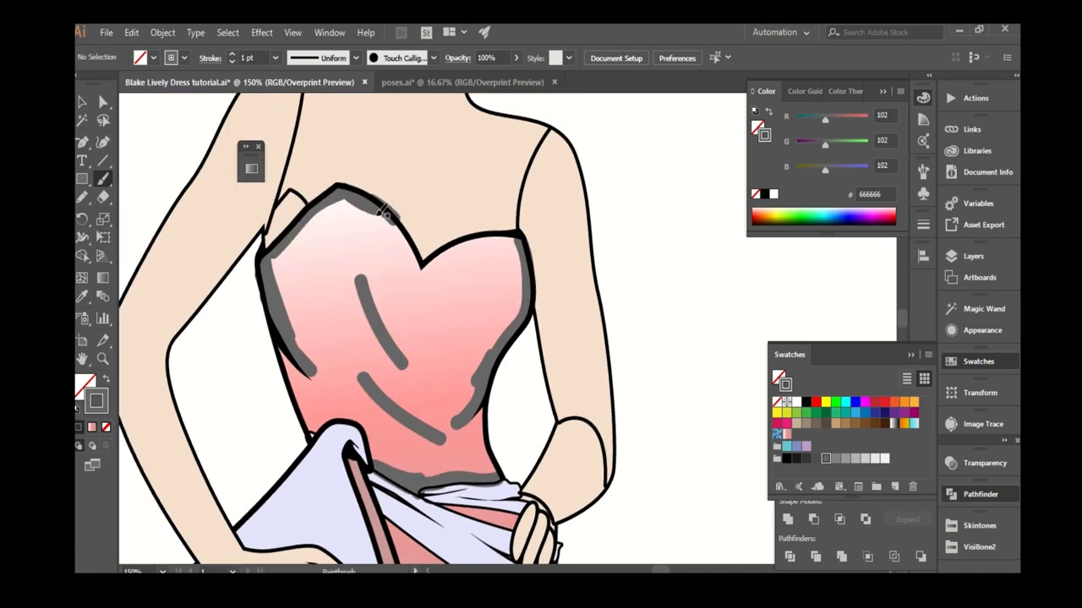
key("ctrl+minus")
key("ctrl+minus")
key("ctrl+plus")
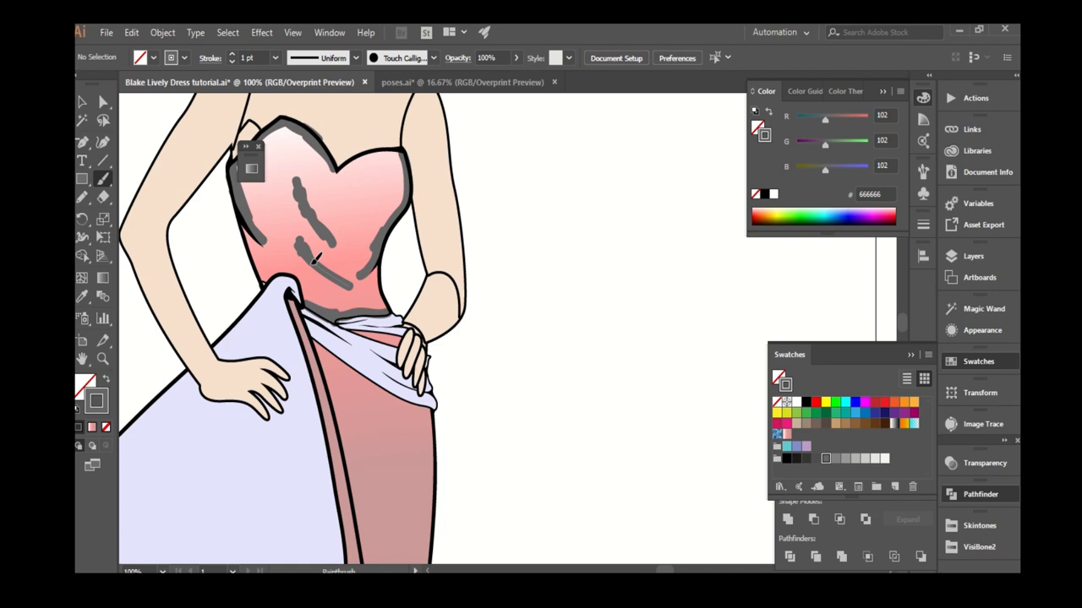
key("ctrl+plus")
left_click_drag(363, 320, 393, 335)
Lower the stroke weight to 0.5 pt and try a thin edge stroke, then undo it.
key("ctrl+minus")
key("ctrl+plus")
key("ctrl+plus")
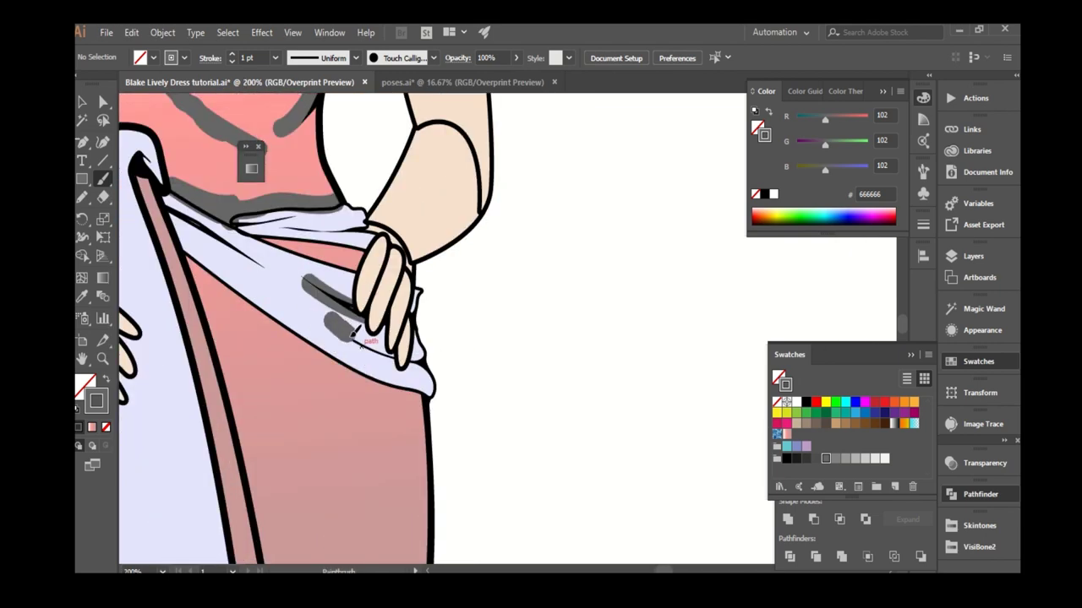
key("ctrl+plus")
key("ctrl+plus")
key("ctrl+plus")
left_click(274, 57)
left_click(292, 99)
mouse_move(278, 326)
left_mouse_down()
mouse_move(515, 406)
mouse_move(279, 326)
left_mouse_up()
key("ctrl+z")
Paint fine grey strokes along the thin fabric line and the fold by the hand.
key("ctrl+minus")
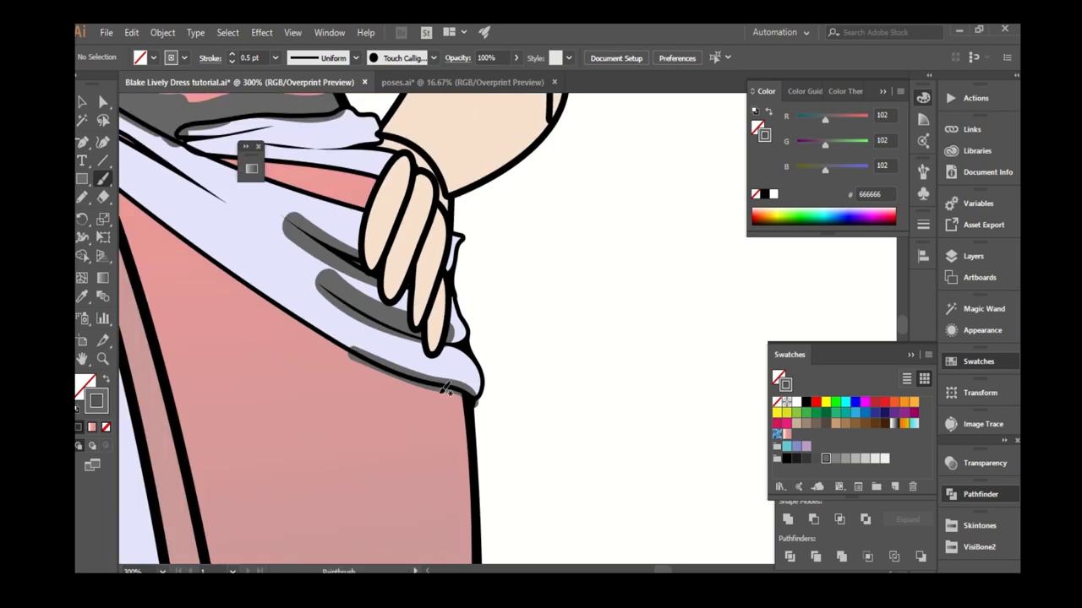
key("ctrl+minus")
scroll(353, 341, "up", 2)
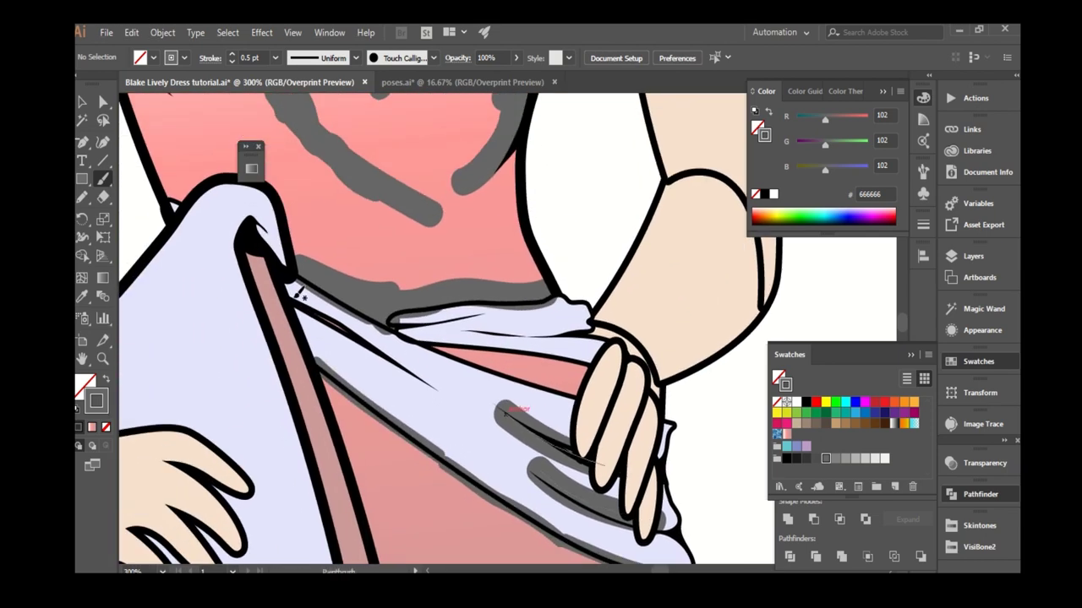
left_click_drag(317, 359, 448, 393)
key("ctrl+0")
scroll(455, 342, "up", 3, "alt")
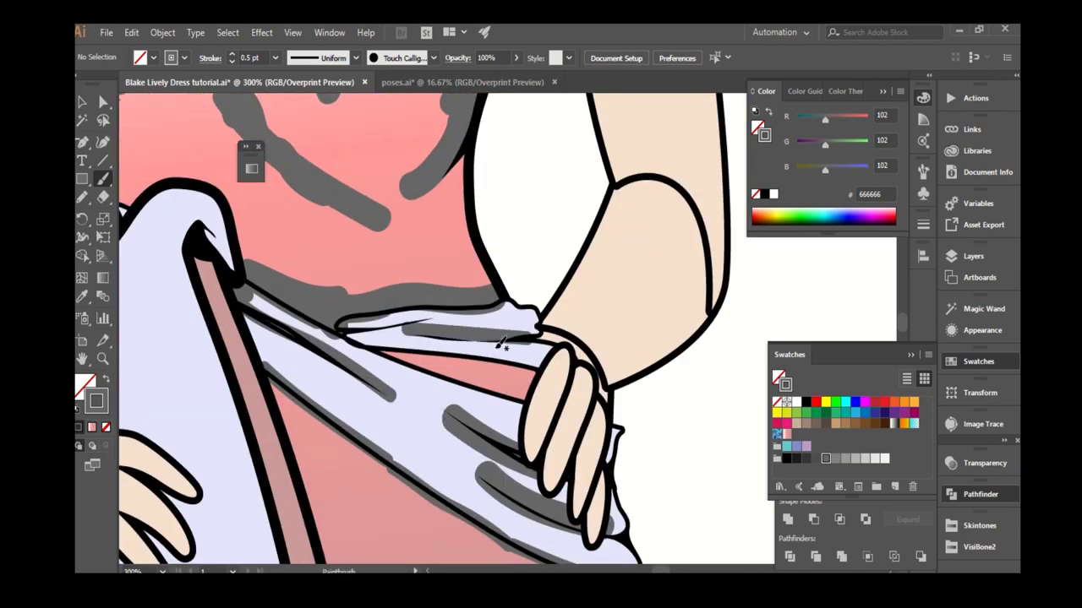
left_click_drag(313, 328, 452, 340)
left_click_drag(500, 536, 416, 352)
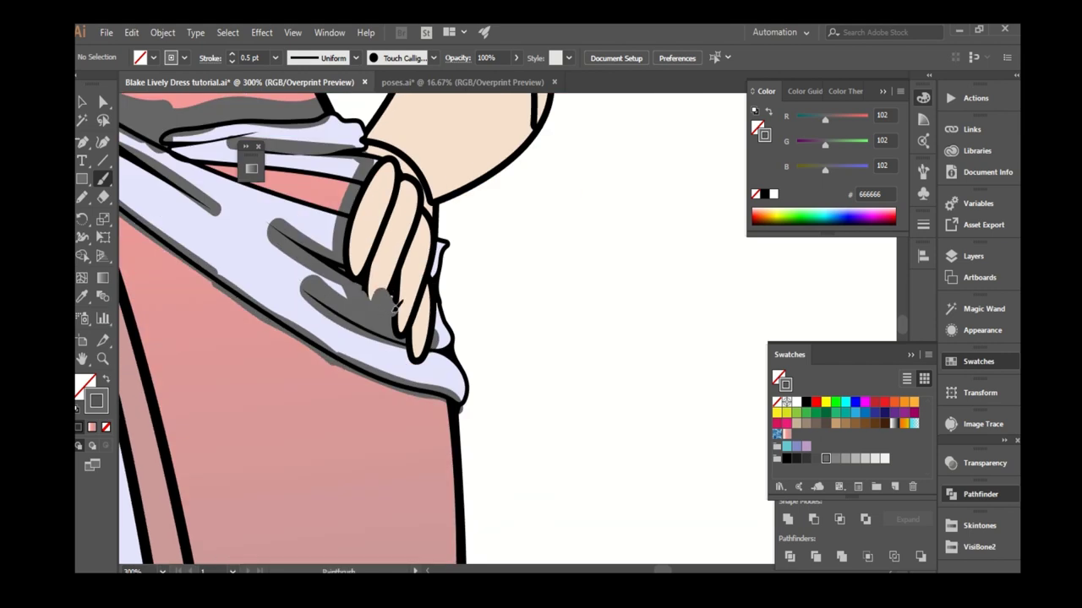
scroll(471, 303, "down", 2, "alt")
scroll(459, 341, "down", 3)
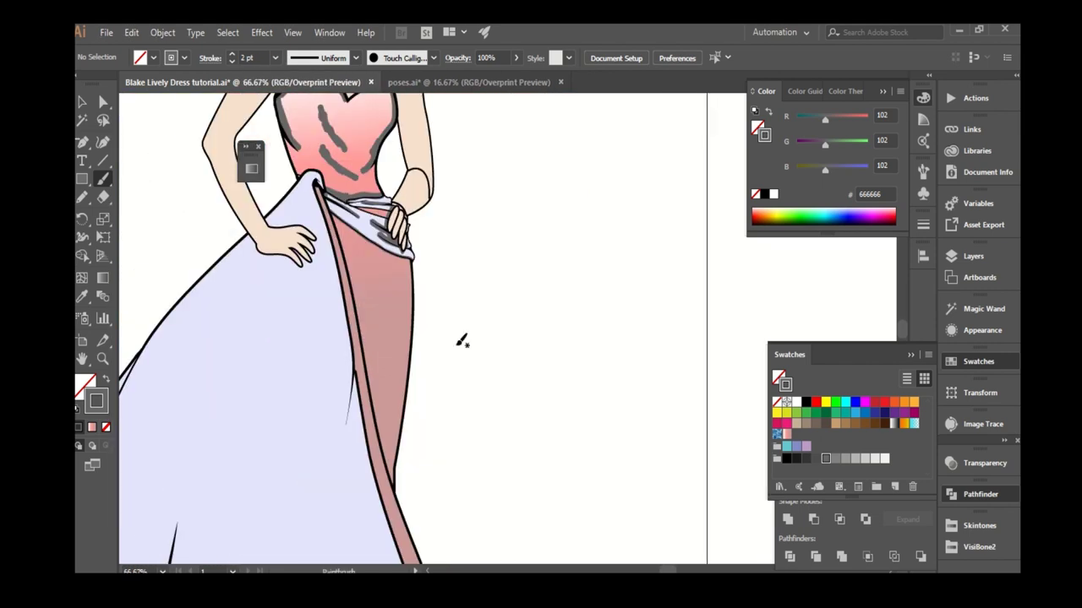
Paint grey strokes beside the pink panel, down the skirt edge and on the overskirt's upper edge.
scroll(369, 343, "up", 3)
left_click_drag(354, 383, 353, 390)
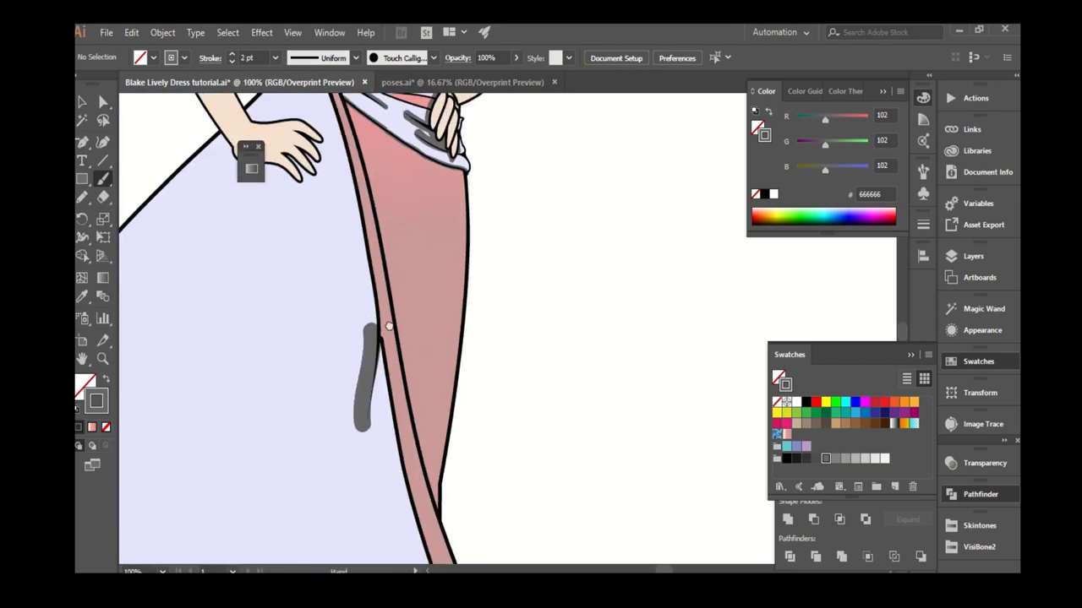
left_click_drag(328, 139, 370, 250)
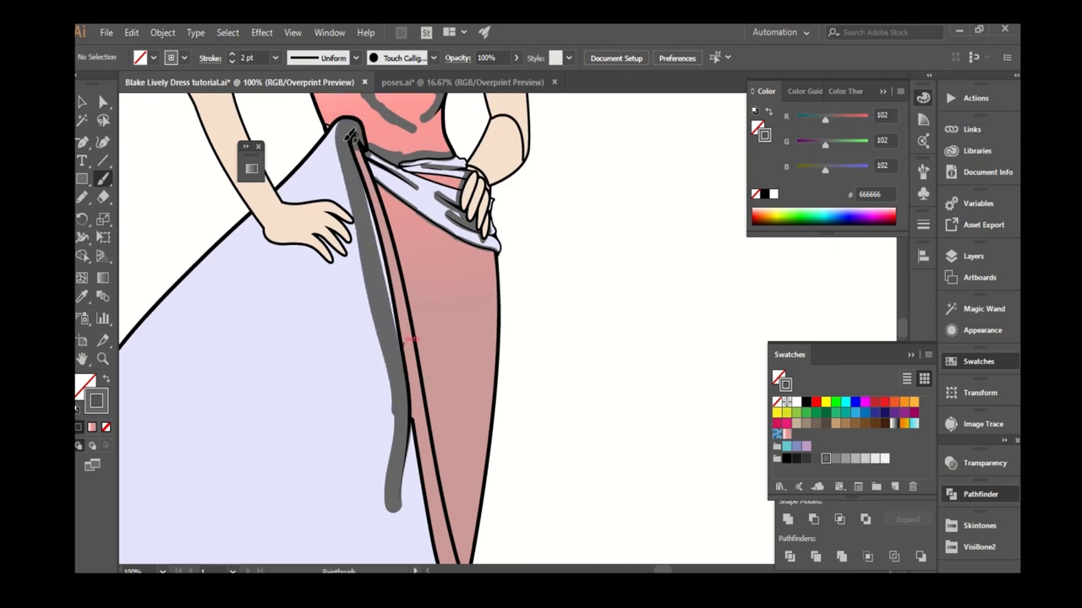
scroll(350, 135, "down", 2)
left_click_drag(350, 136, 222, 404)
scroll(253, 279, "down", 2)
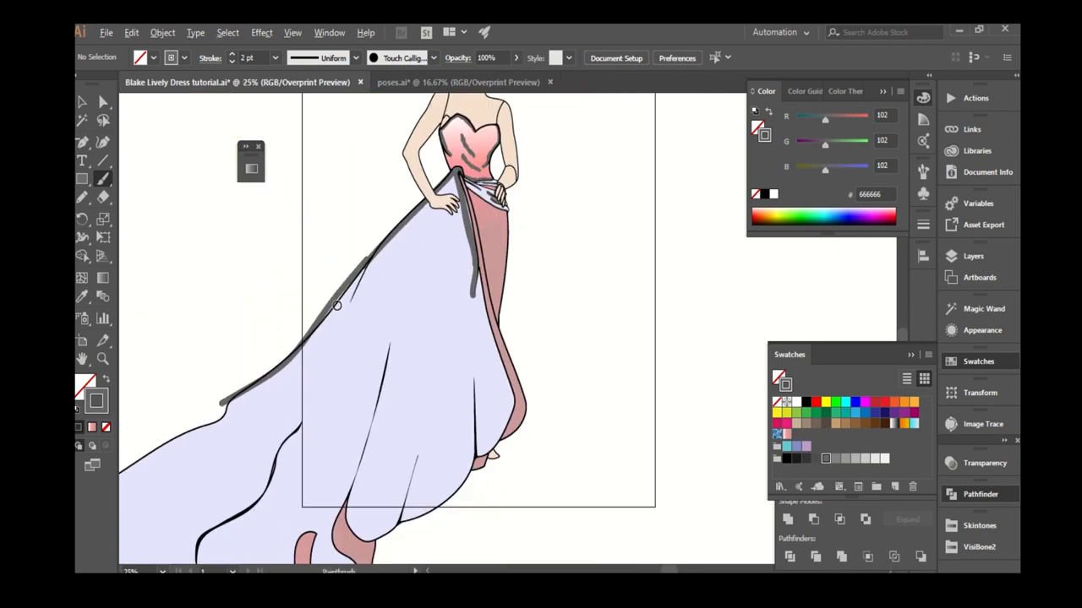
scroll(338, 317, "up", 1)
scroll(359, 266, "down", 3)
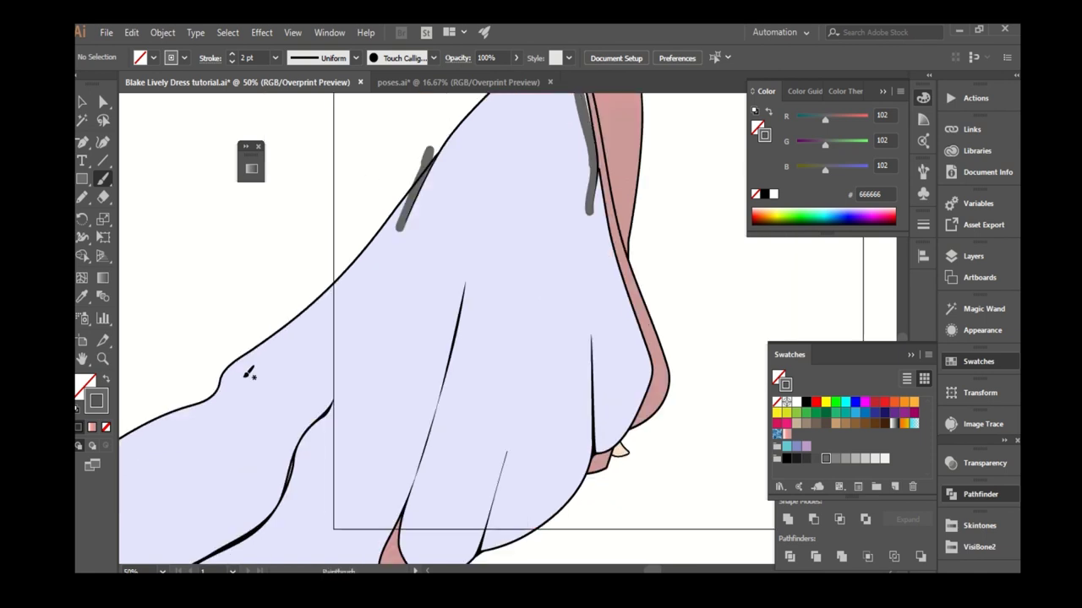
scroll(296, 321, "left", 3)
left_click_drag(324, 321, 313, 359)
Paint a grey shading stroke down the pink hem's inner edge.
scroll(306, 384, "down", 2)
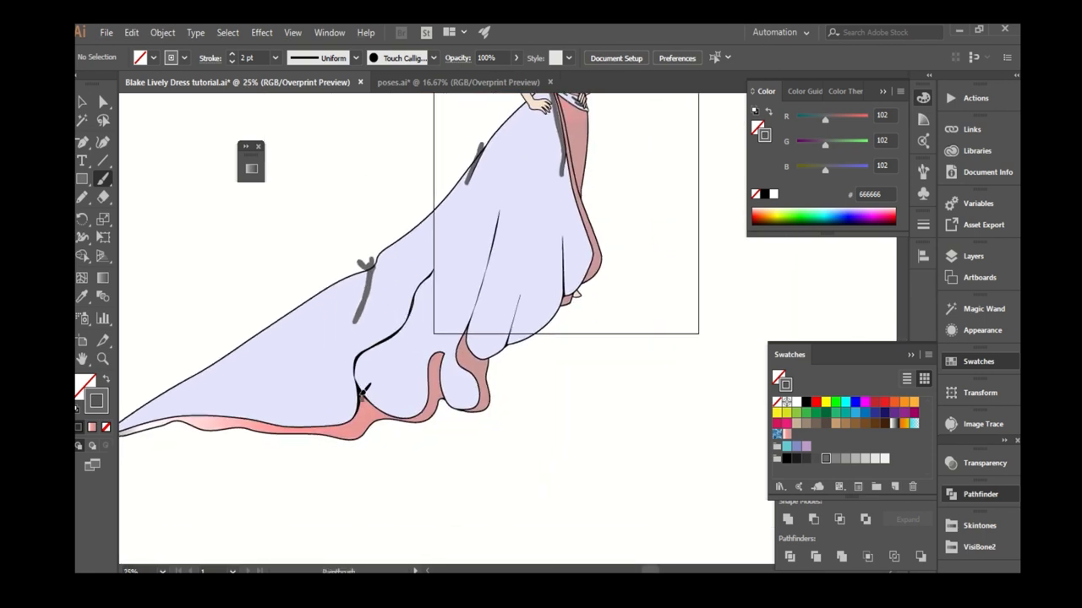
scroll(501, 215, "up", 1)
scroll(473, 262, "right", 1)
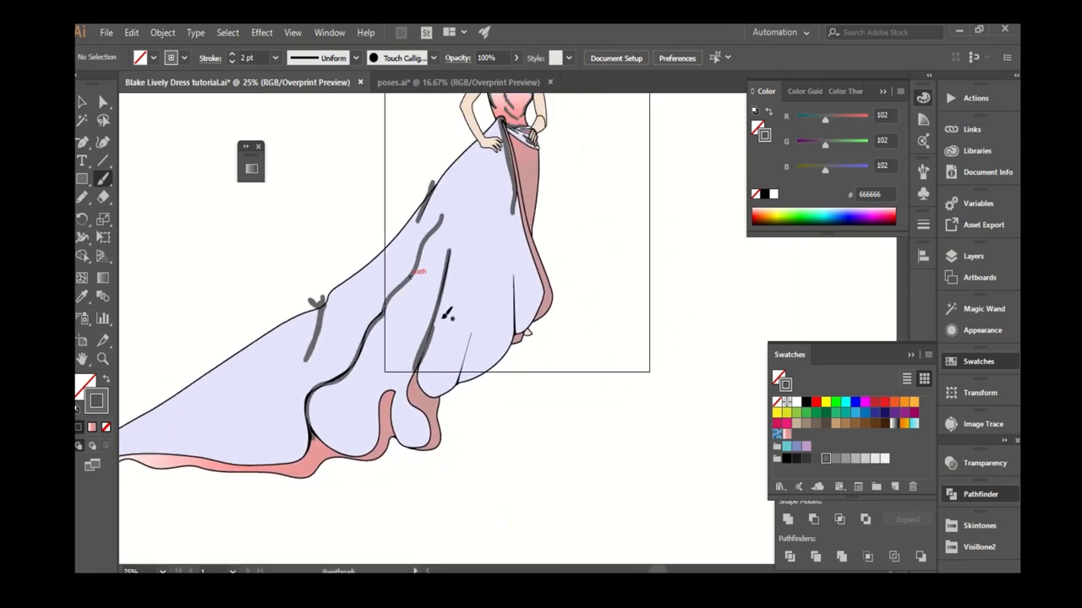
scroll(450, 254, "up", 1)
scroll(446, 267, "up", 2)
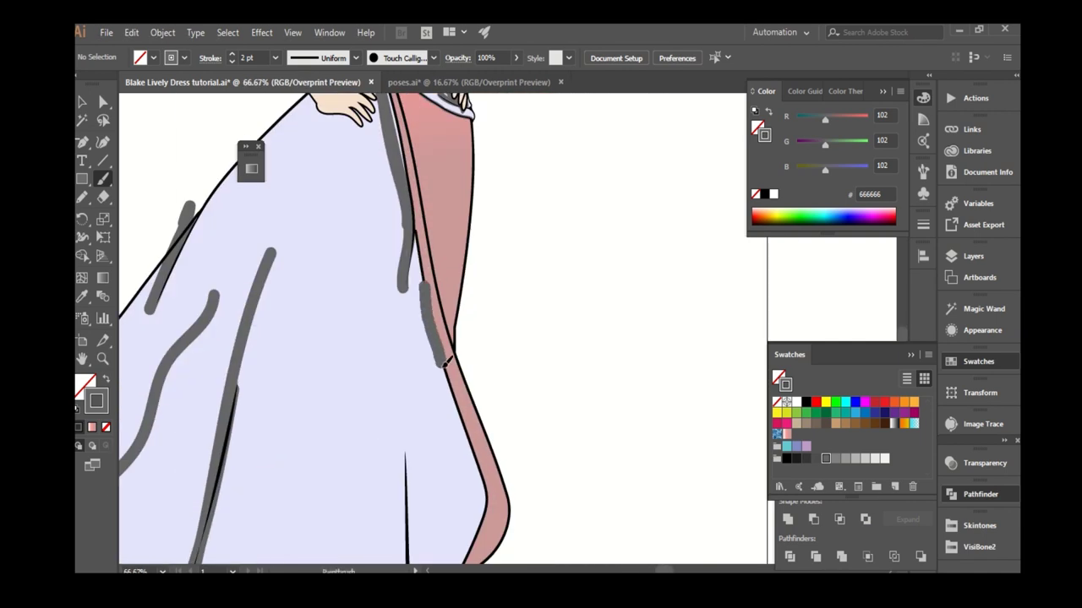
scroll(440, 338, "down", 2)
scroll(473, 271, "down", 3)
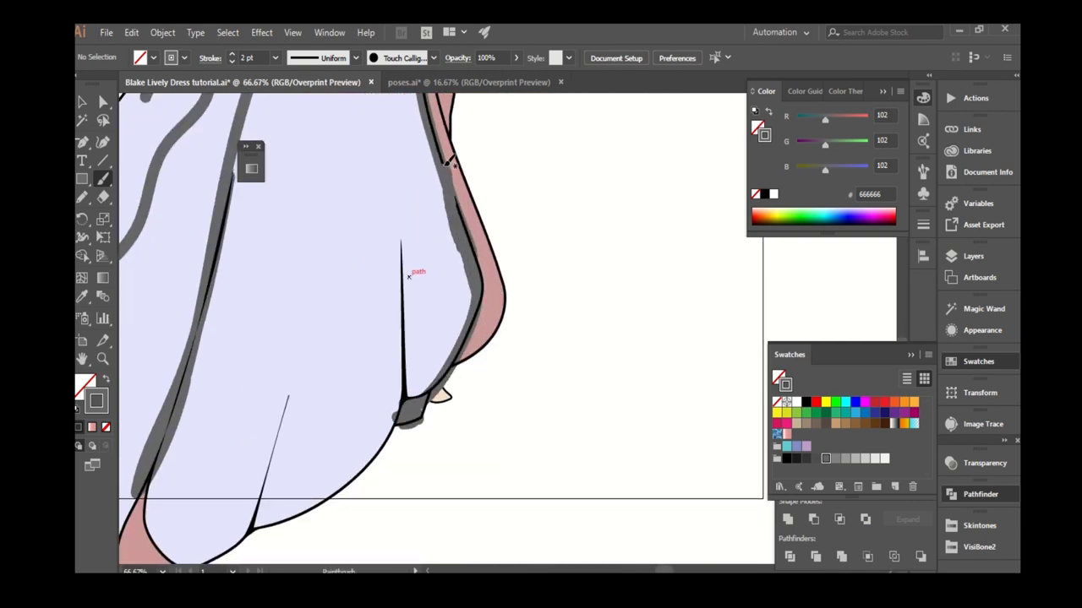
scroll(439, 329, "down", 1)
scroll(426, 262, "down", 3)
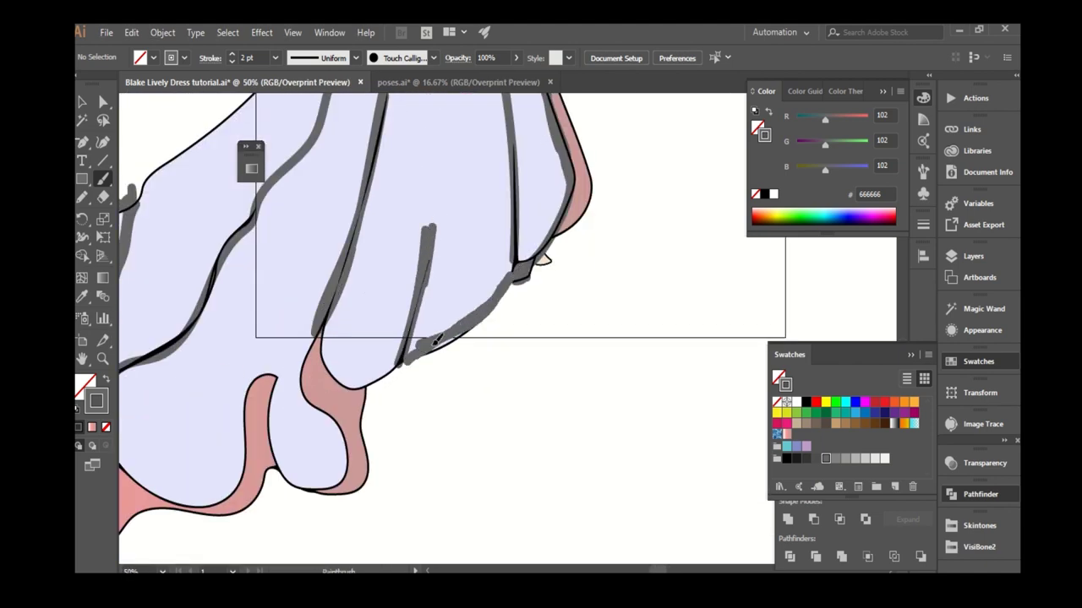
scroll(524, 290, "down", 1)
scroll(524, 289, "up", 2)
left_click_drag(401, 309, 422, 514)
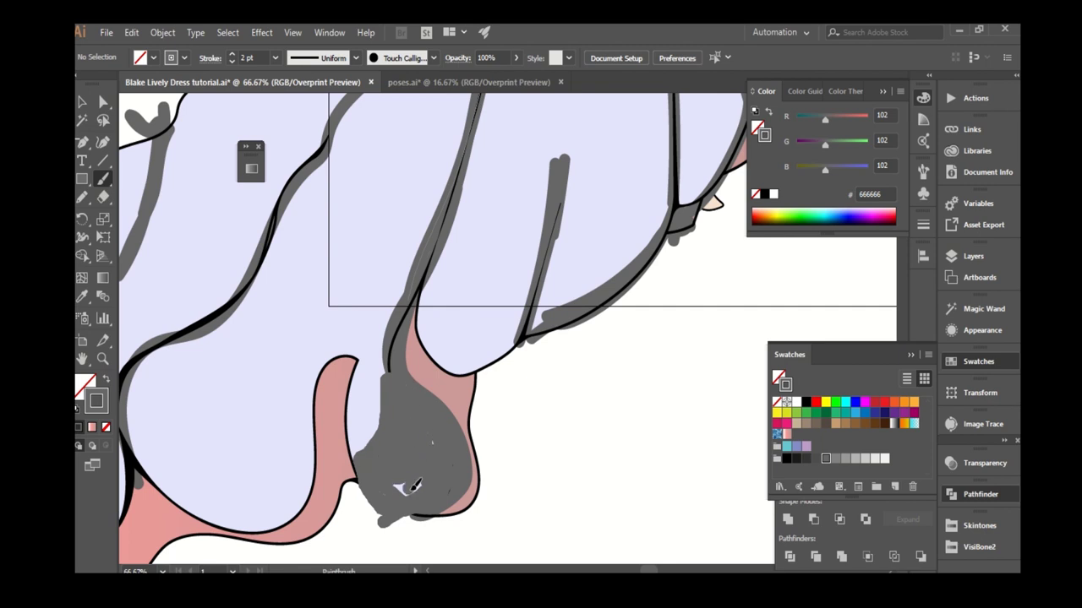
scroll(425, 389, "down", 2)
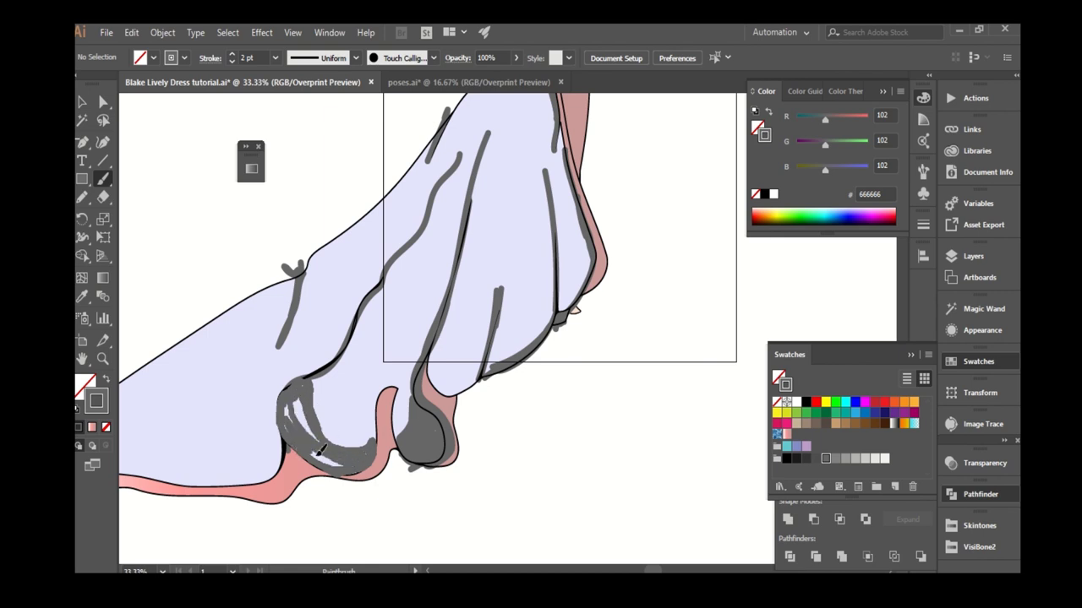
key("ctrl+minus")
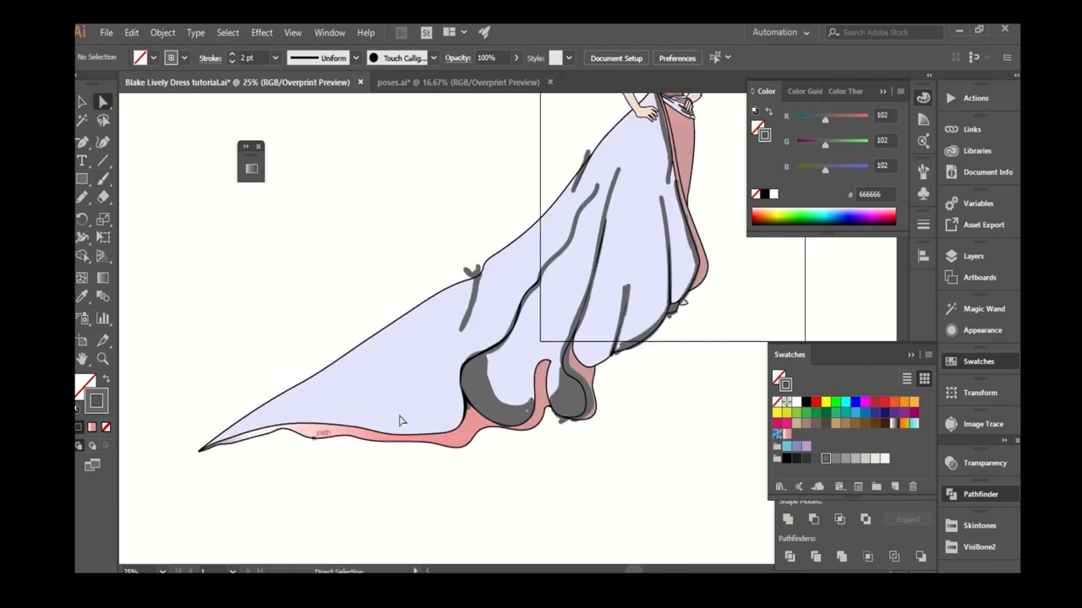
Add grey strokes along the train's lower edge and diagonally across the train.
key("a")
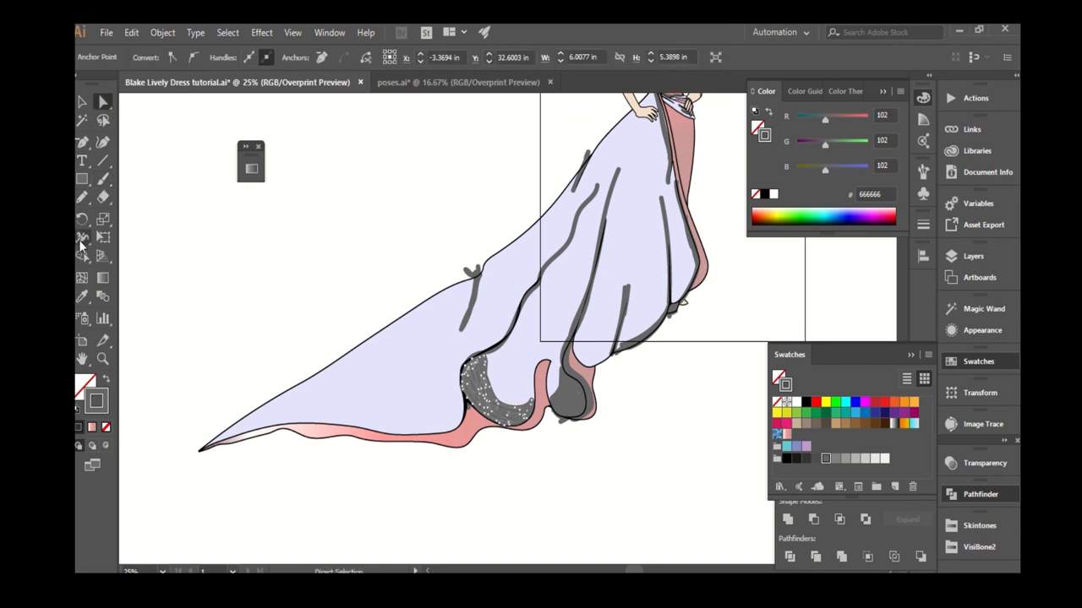
left_click_drag(268, 416, 414, 402)
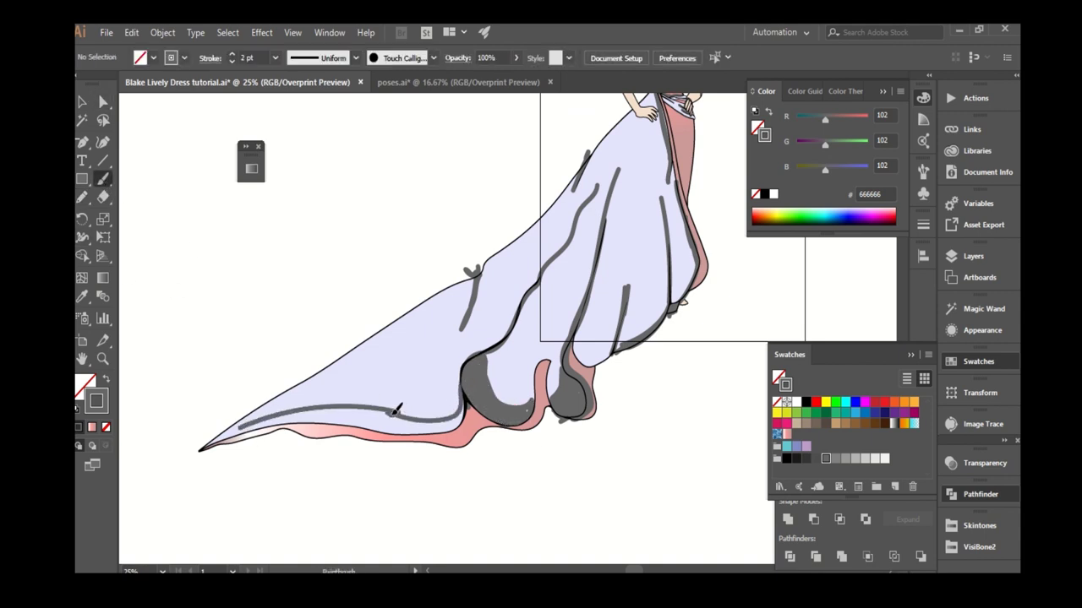
scroll(404, 393, "up", 2)
scroll(445, 407, "down", 1)
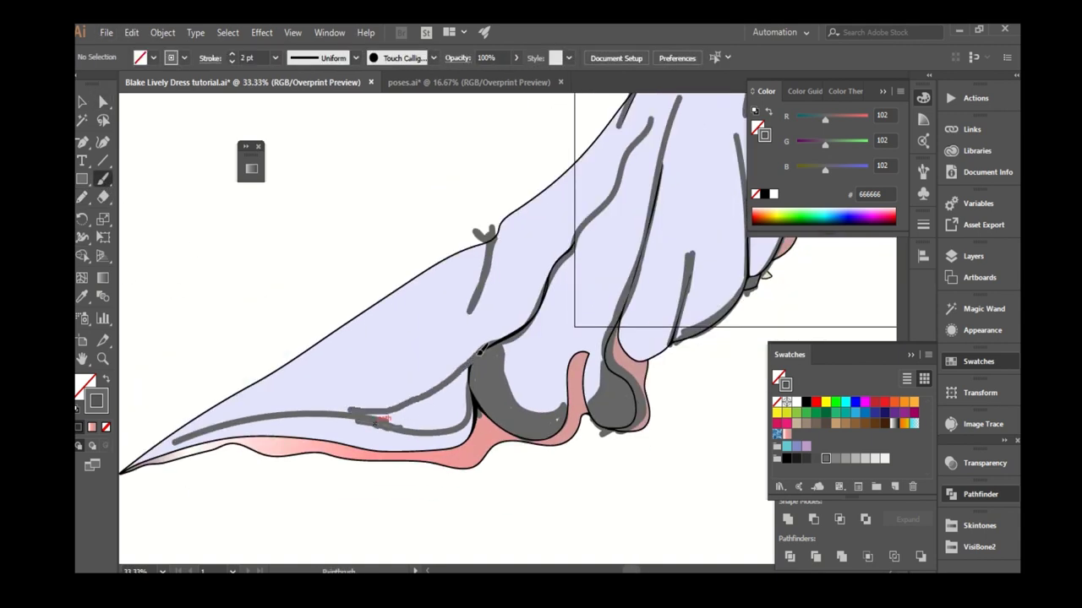
scroll(448, 402, "up", 2)
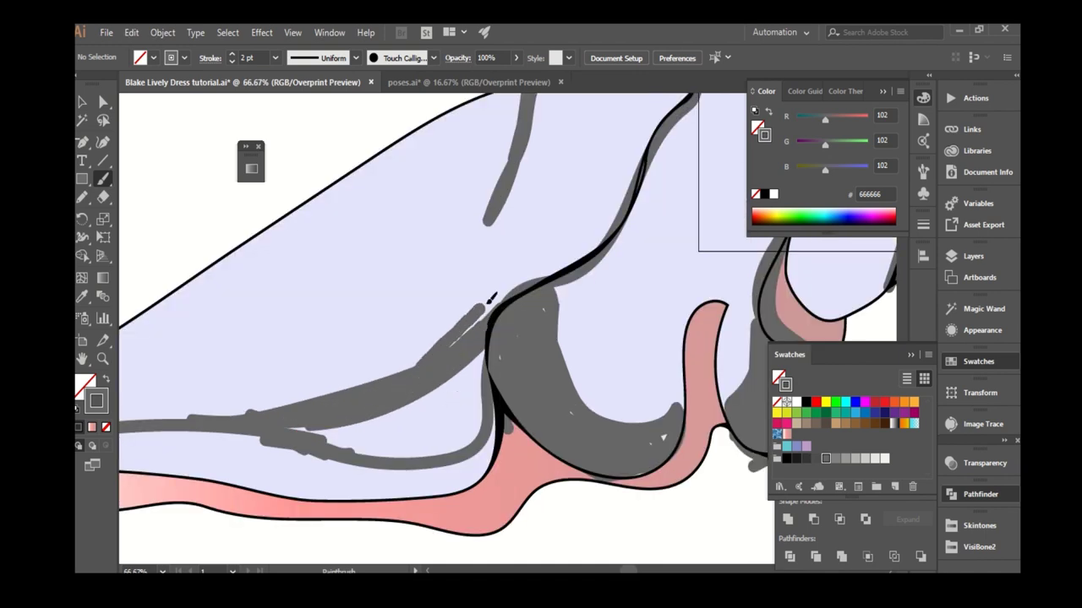
left_click_drag(463, 325, 425, 406)
left_click_drag(486, 328, 320, 429)
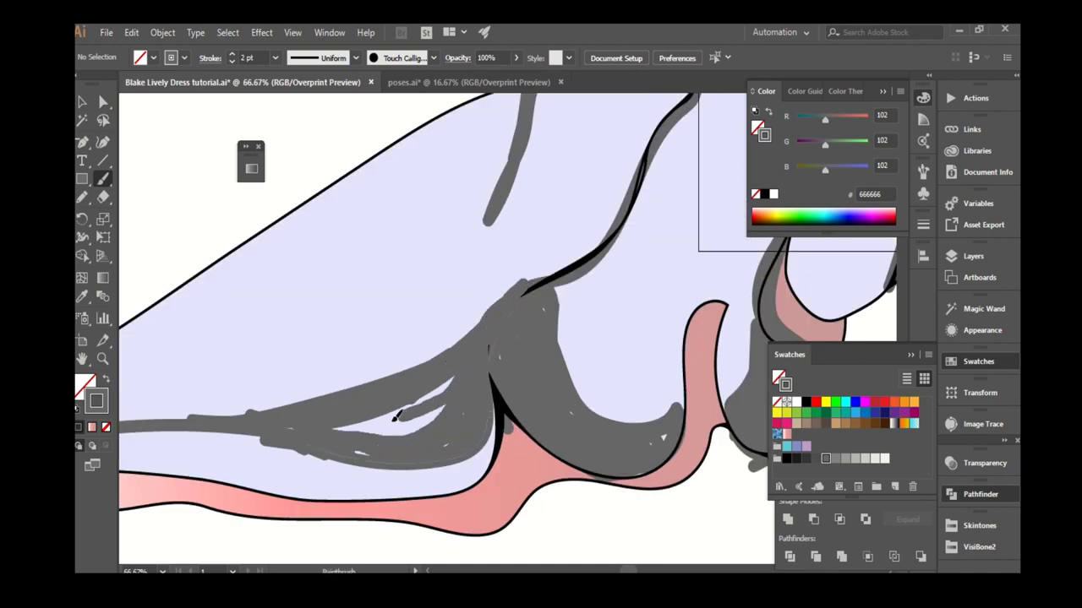
scroll(452, 436, "down", 3)
Switch to the Direct Selection tool and select all the dress artwork with Ctrl+A.
key("a")
scroll(406, 392, "up", 3)
scroll(277, 401, "down", 3)
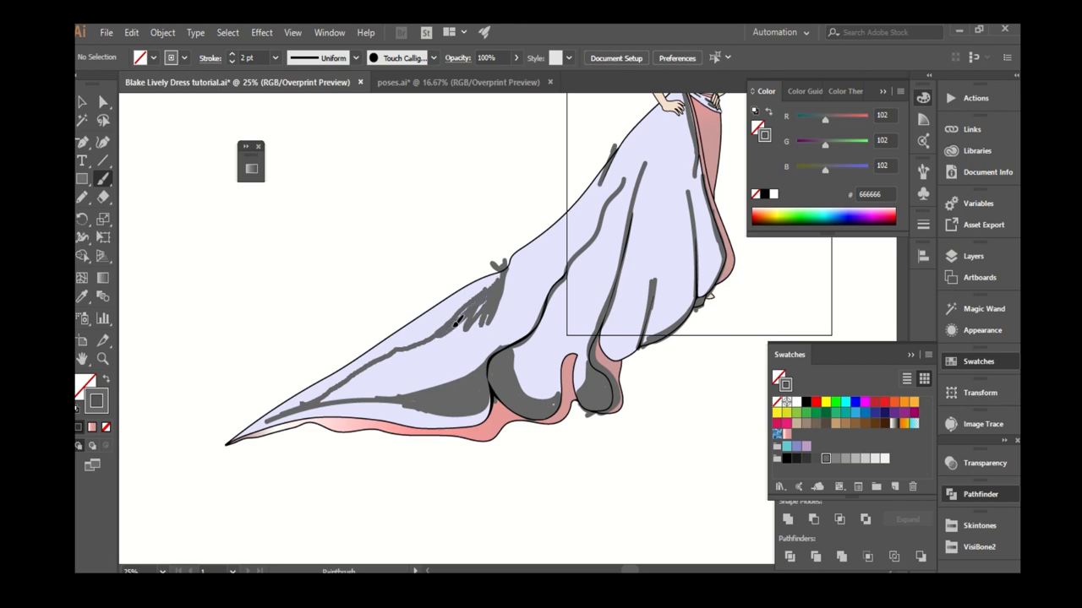
scroll(501, 289, "up", 3)
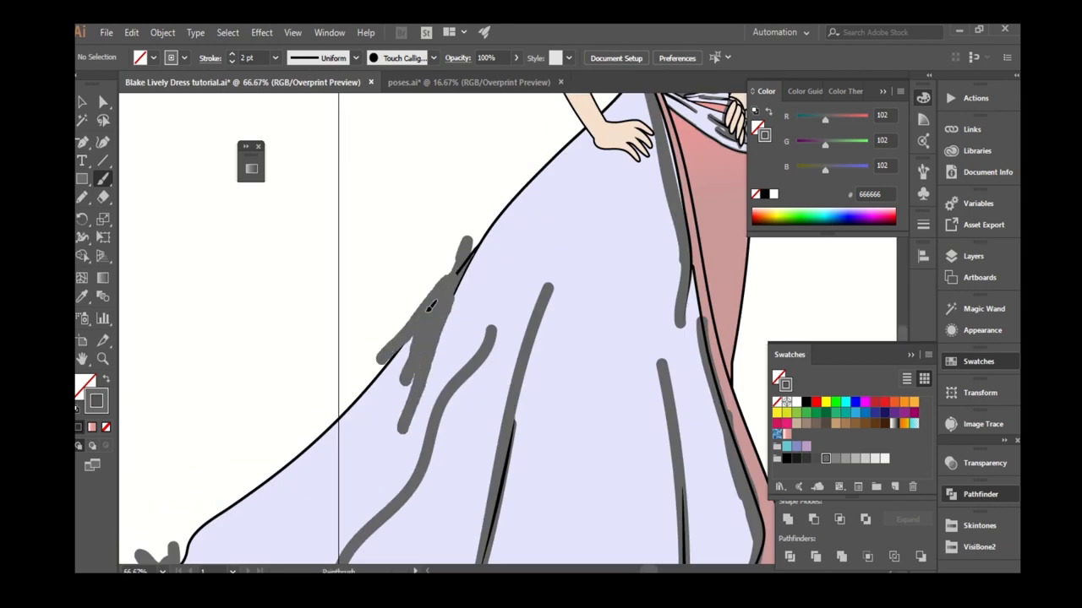
scroll(397, 314, "down", 2)
scroll(367, 321, "up", 1)
scroll(423, 227, "up", 3)
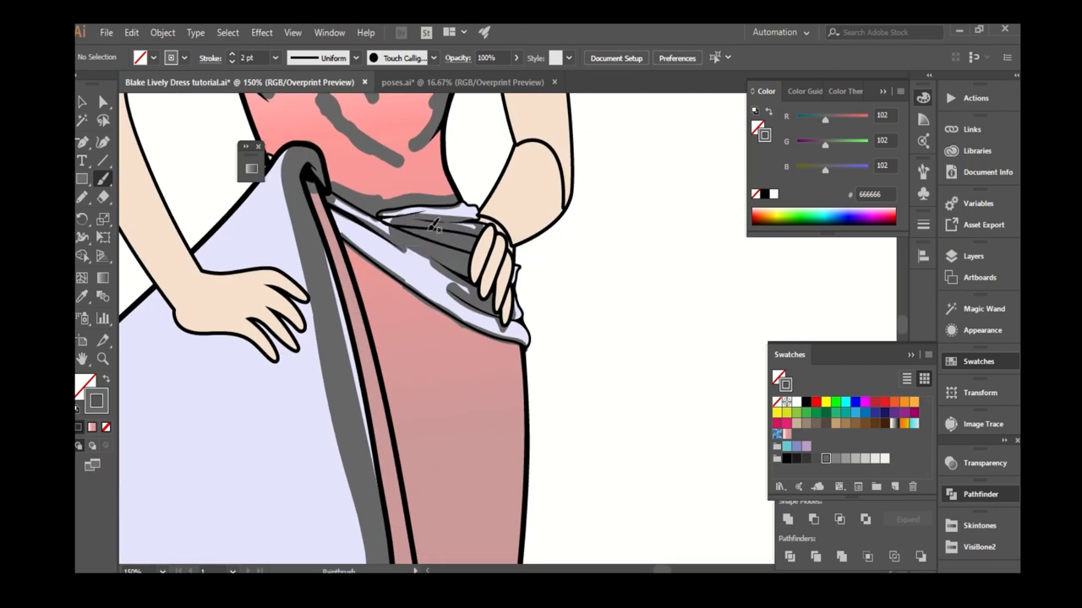
scroll(443, 279, "down", 2)
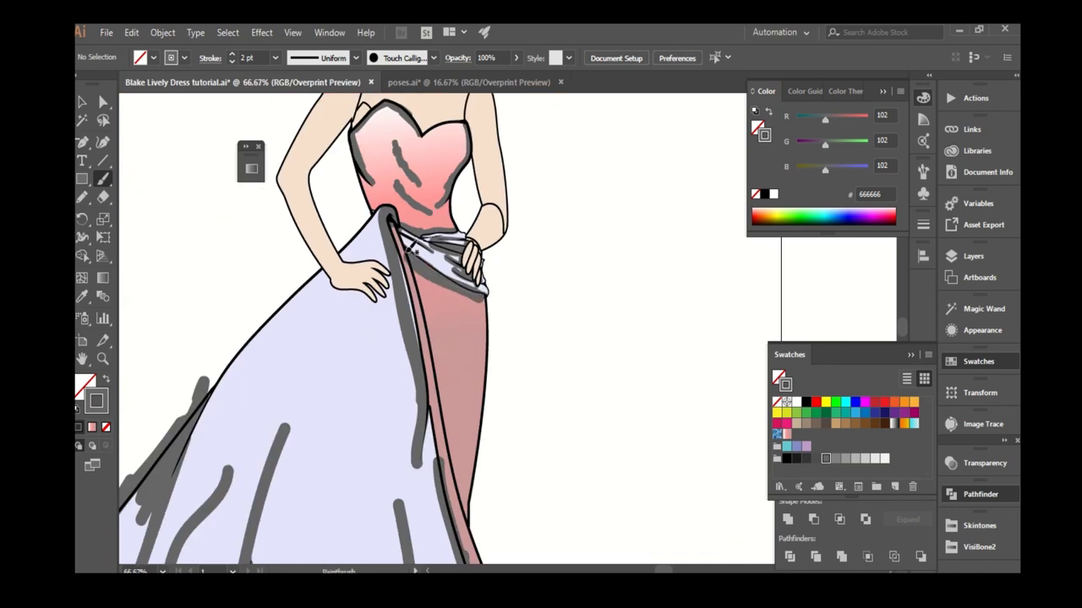
scroll(418, 237, "down", 2)
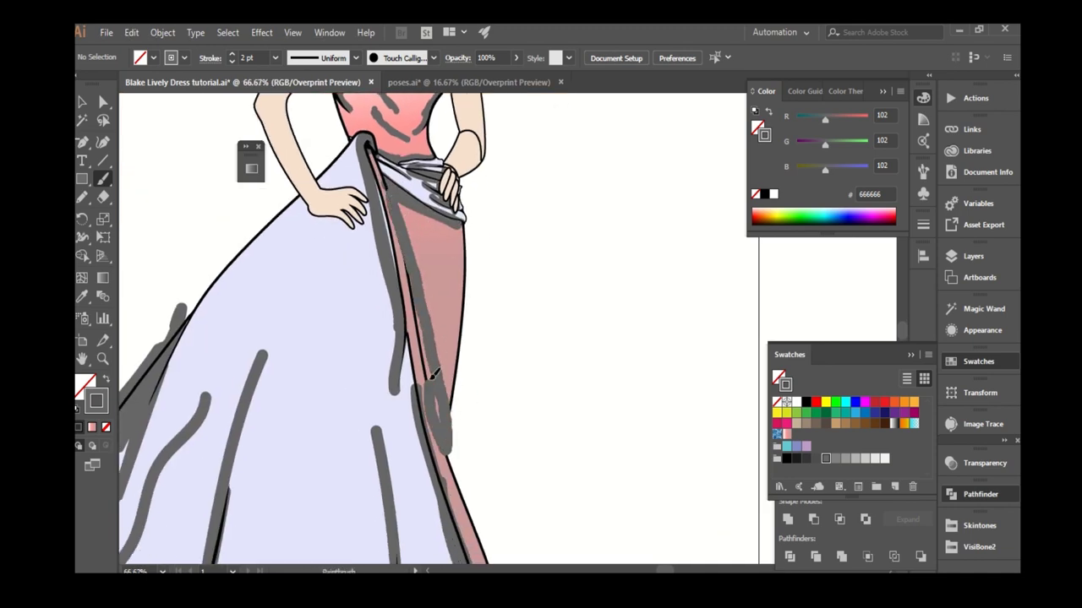
scroll(406, 222, "down", 3)
scroll(422, 269, "up", 2)
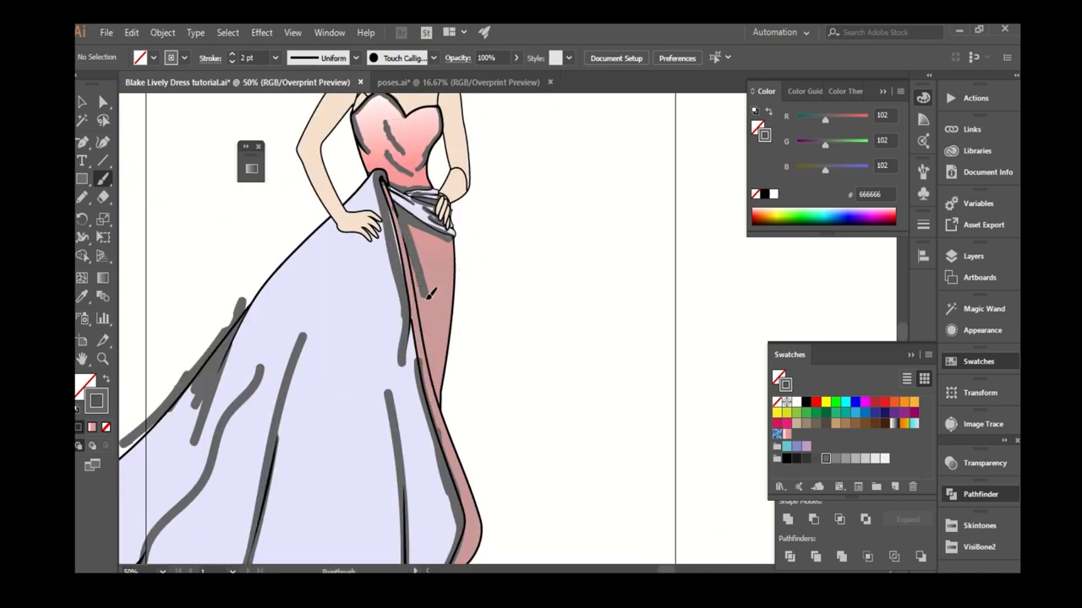
key("a")
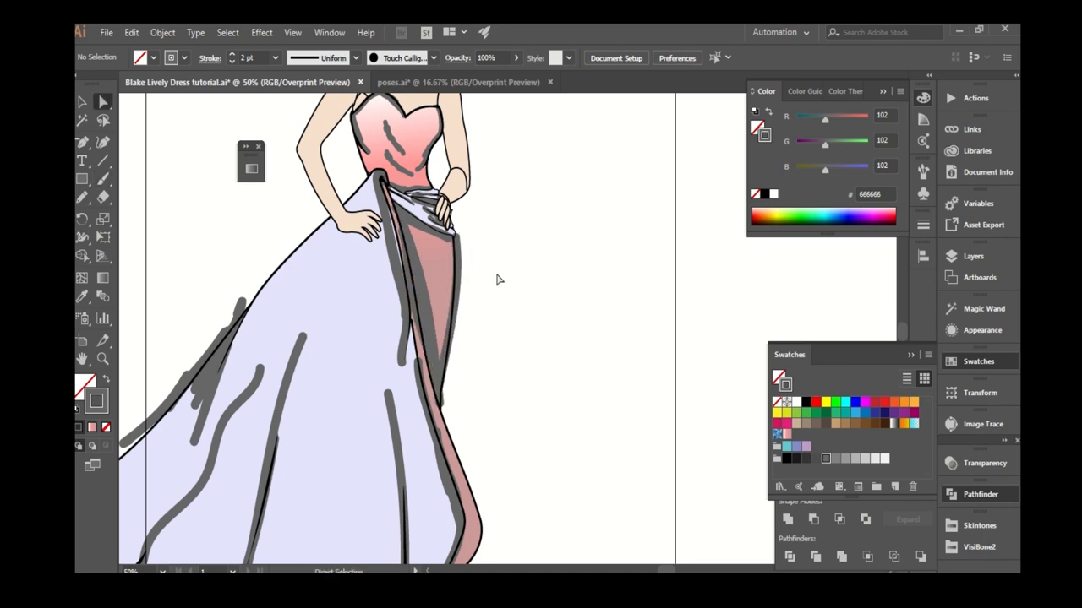
scroll(495, 278, "down", 3)
key("ctrl+a")
scroll(549, 286, "up", 3)
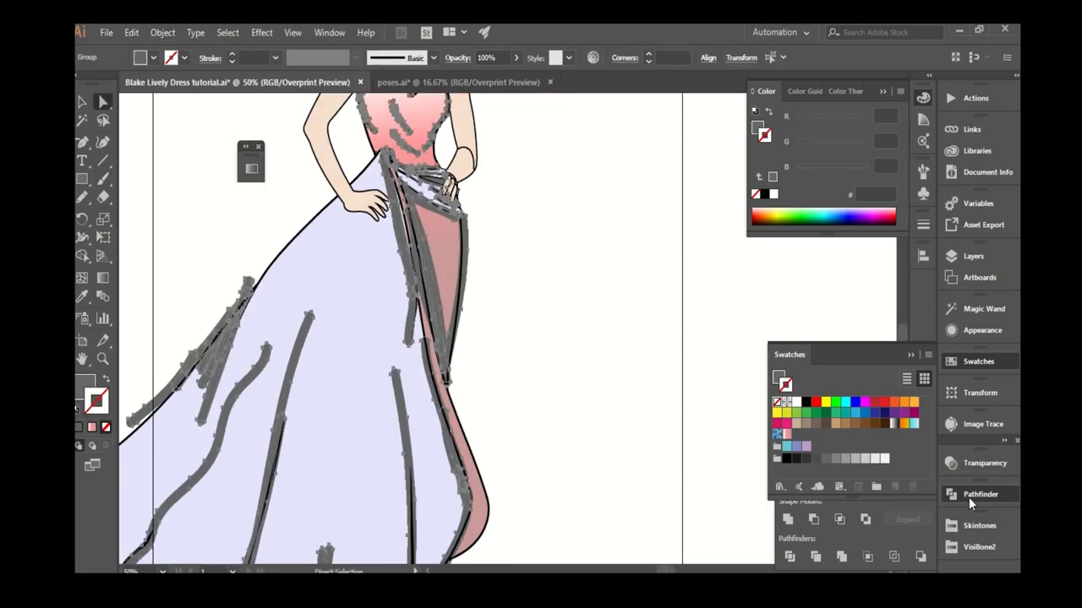
Hide Layer 7 and paste the dress outlines in front onto new Layer 9.
key("ctrl+shift+a")
key("ctrl+minus")
key("ctrl+minus")
left_click(972, 256)
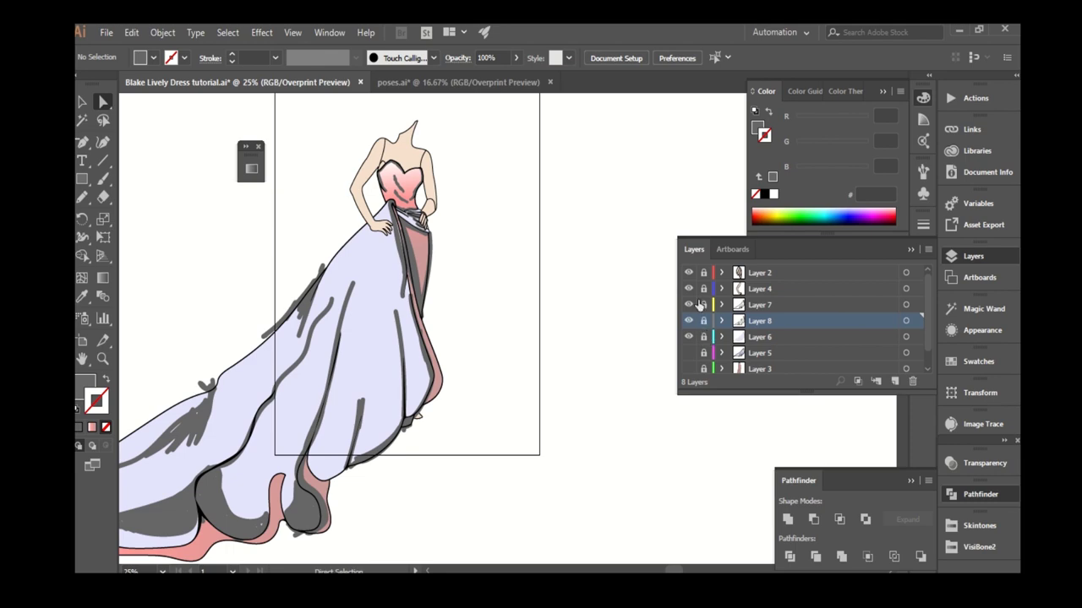
left_click(698, 305, "alt")
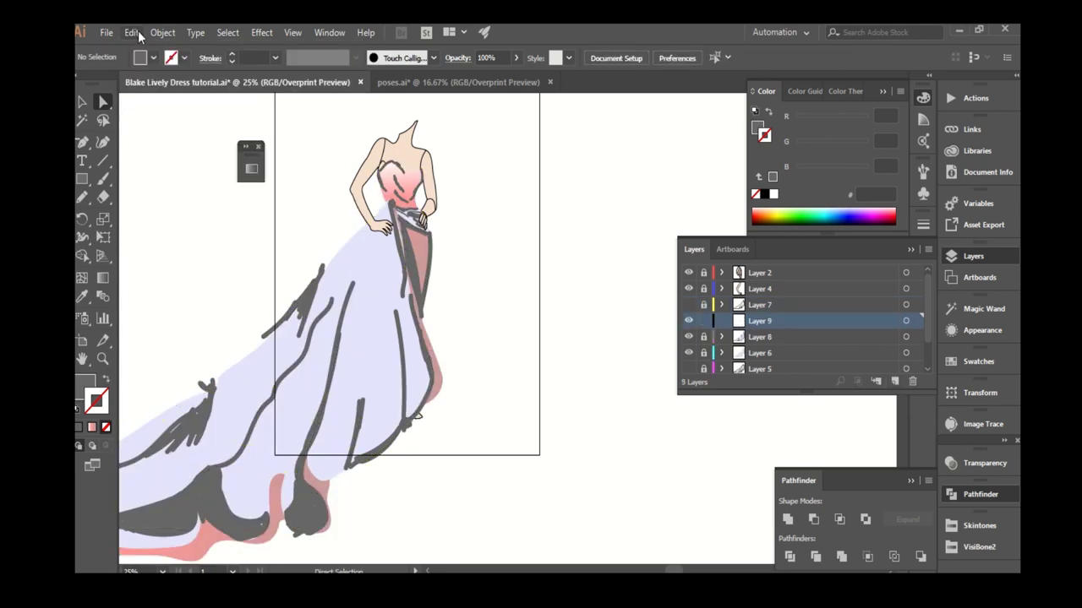
left_click(132, 33)
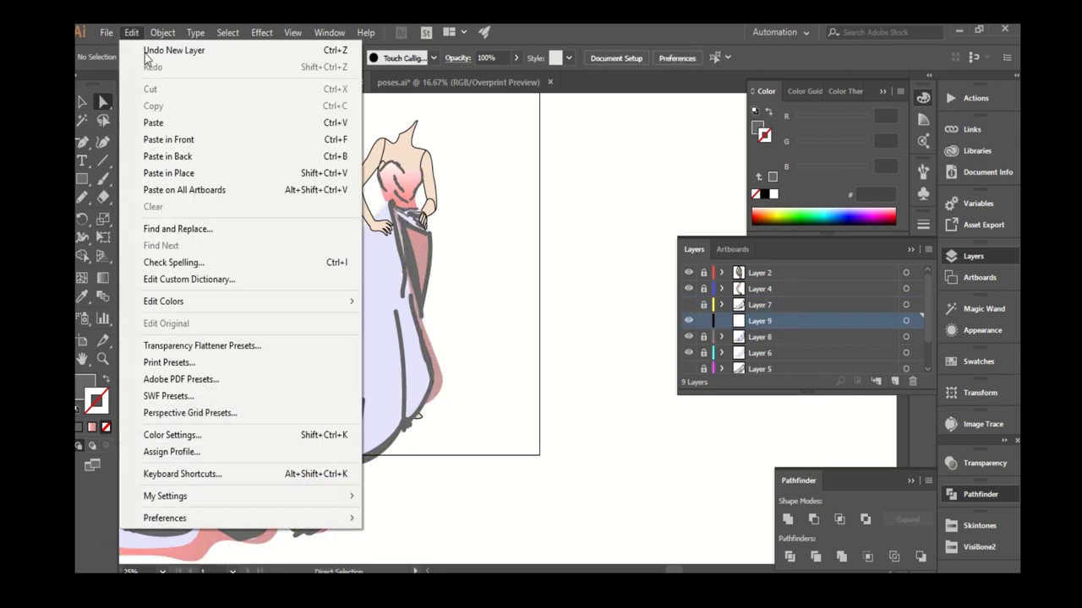
left_click(180, 142)
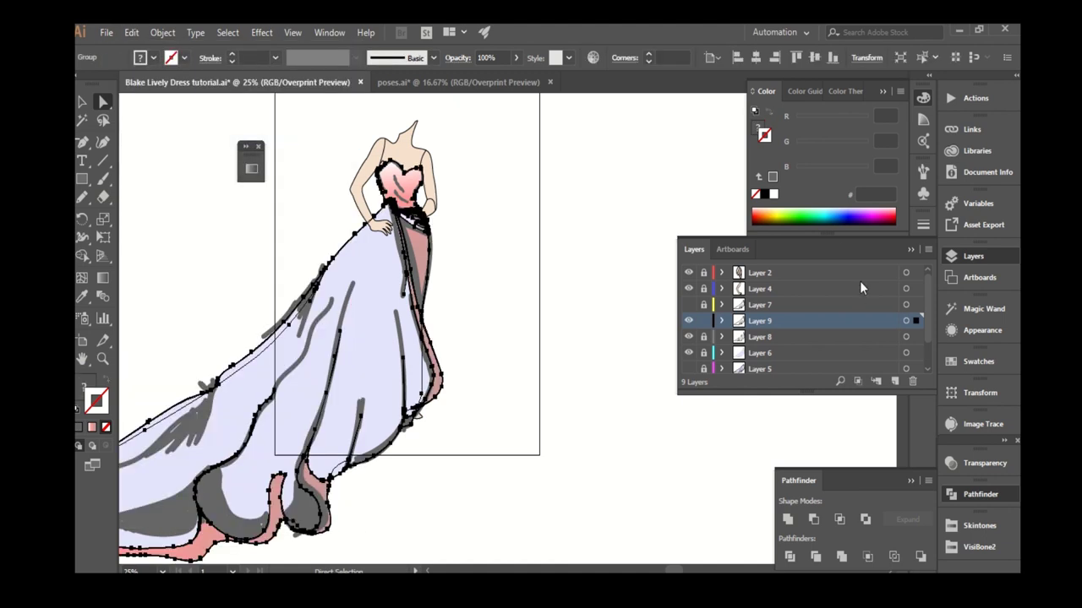
Undo the green fill on the waist drape while inspecting the pasted copy.
key("ctrl+shift+a")
scroll(342, 300, "up", 3, "alt")
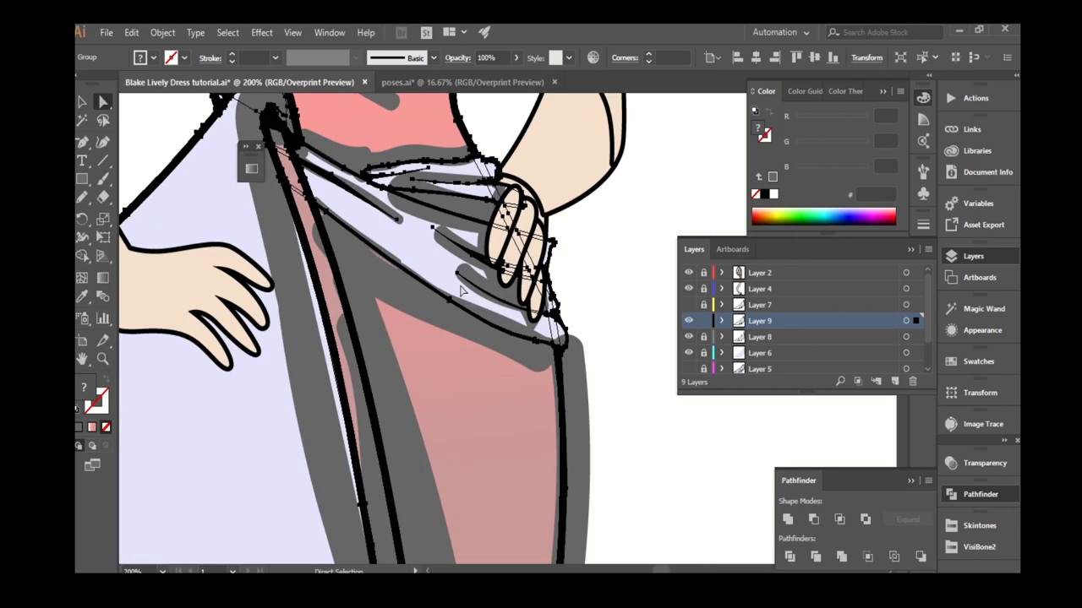
scroll(342, 300, "down", 2, "alt")
scroll(490, 244, "up", 2, "alt")
scroll(482, 234, "down", 3, "alt")
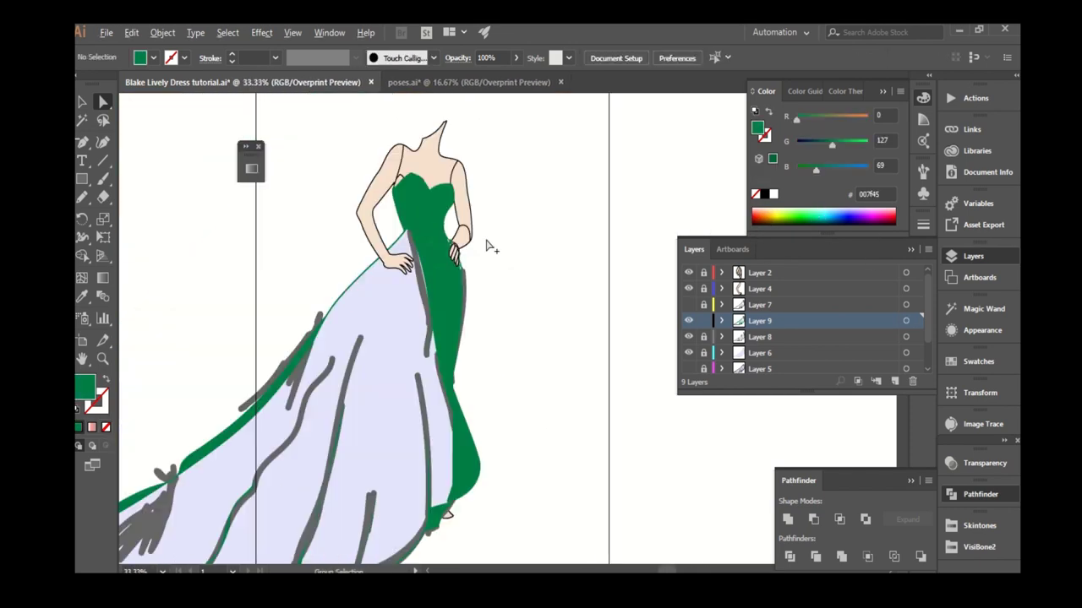
scroll(427, 264, "up", 2, "alt")
key("ctrl+z")
scroll(427, 265, "up", 2, "alt")
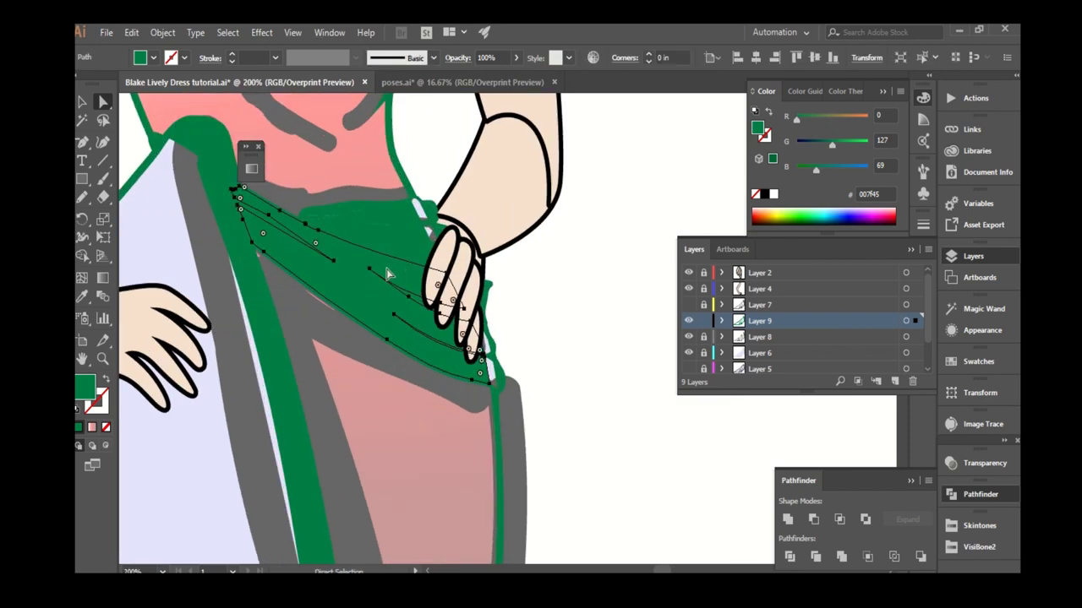
scroll(365, 205, "up", 2, "alt")
scroll(365, 205, "down", 4, "alt")
scroll(386, 212, "up", 3, "alt")
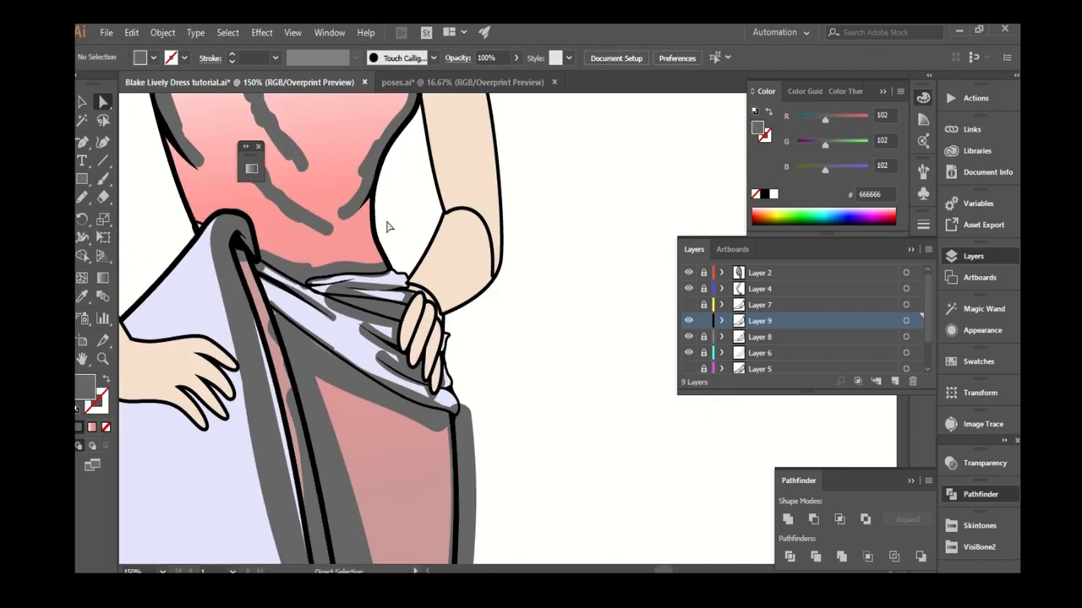
scroll(386, 212, "up", 4, "alt")
Select the pasted dress outline group and colour it yellow #d4c700.
left_click(363, 254)
scroll(420, 304, "down", 4, "alt")
scroll(420, 304, "down", 3, "alt")
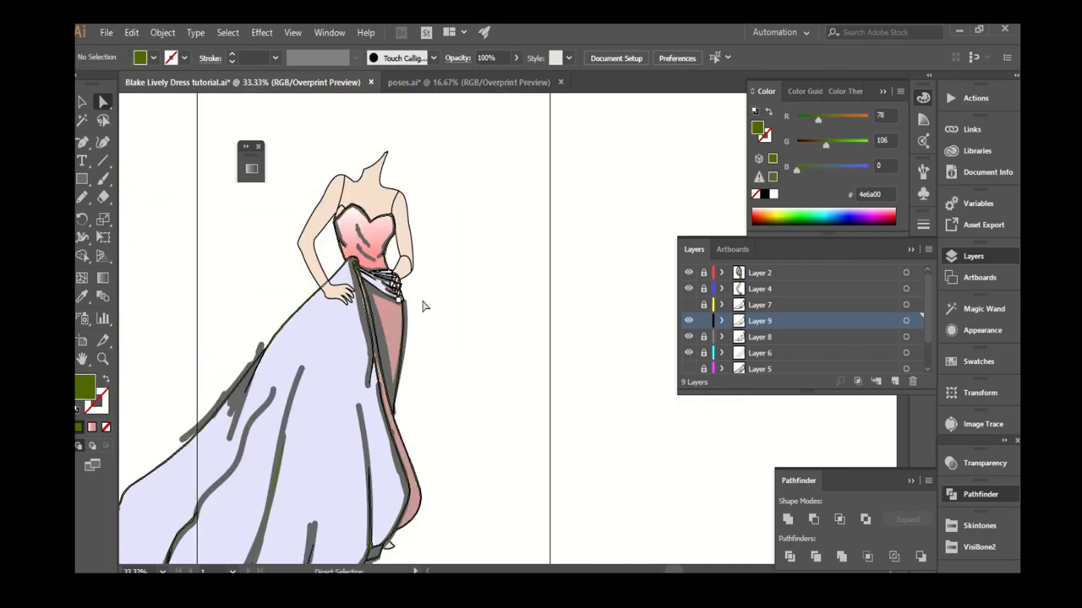
left_click(535, 288)
scroll(388, 507, "up", 4, "alt")
scroll(425, 330, "down", 1, "alt")
scroll(425, 330, "down", 1, "alt")
left_click(425, 330)
scroll(145, 254, "down", 2, "alt")
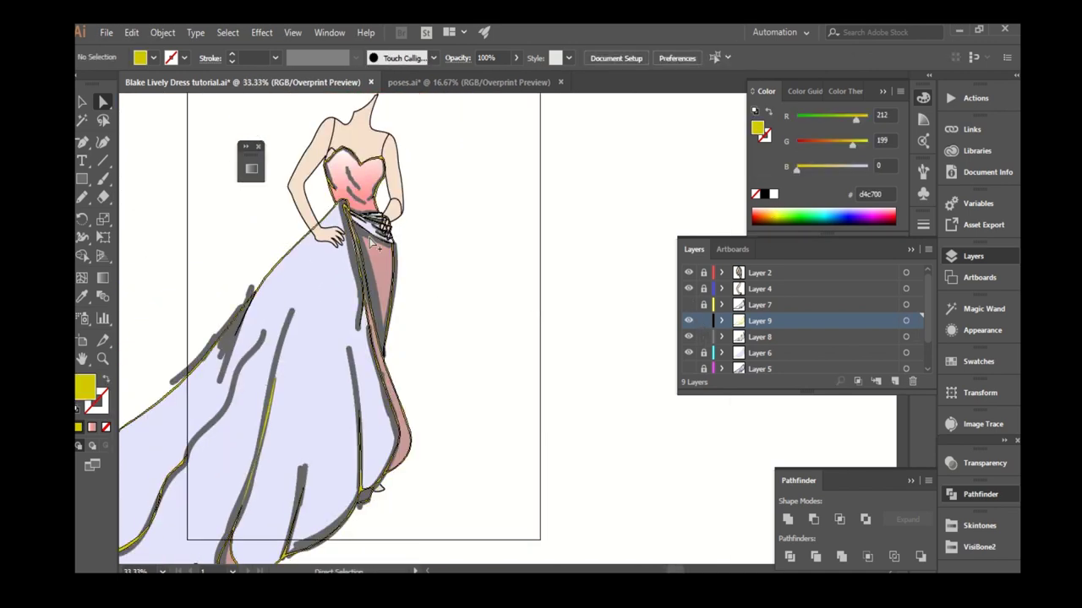
scroll(362, 180, "up", 7, "alt")
scroll(313, 213, "up", 1, "alt")
scroll(333, 212, "up", 2, "alt")
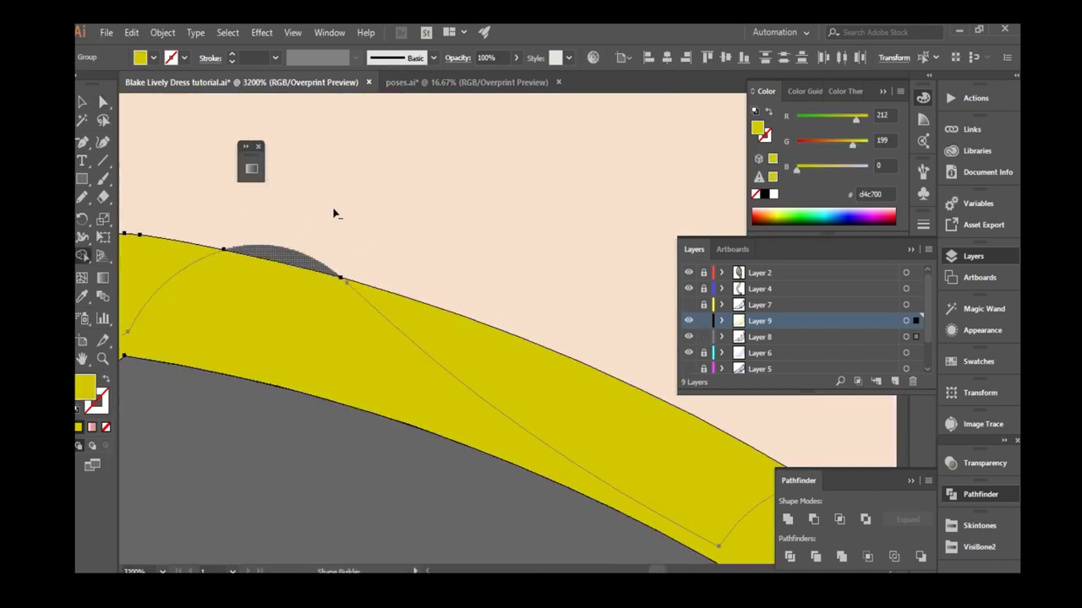
scroll(370, 208, "down", 5, "alt")
scroll(213, 386, "up", 8, "alt")
Zoom to the yellow shoulder strap and start a text box beside it.
left_click_drag(213, 386, 266, 266)
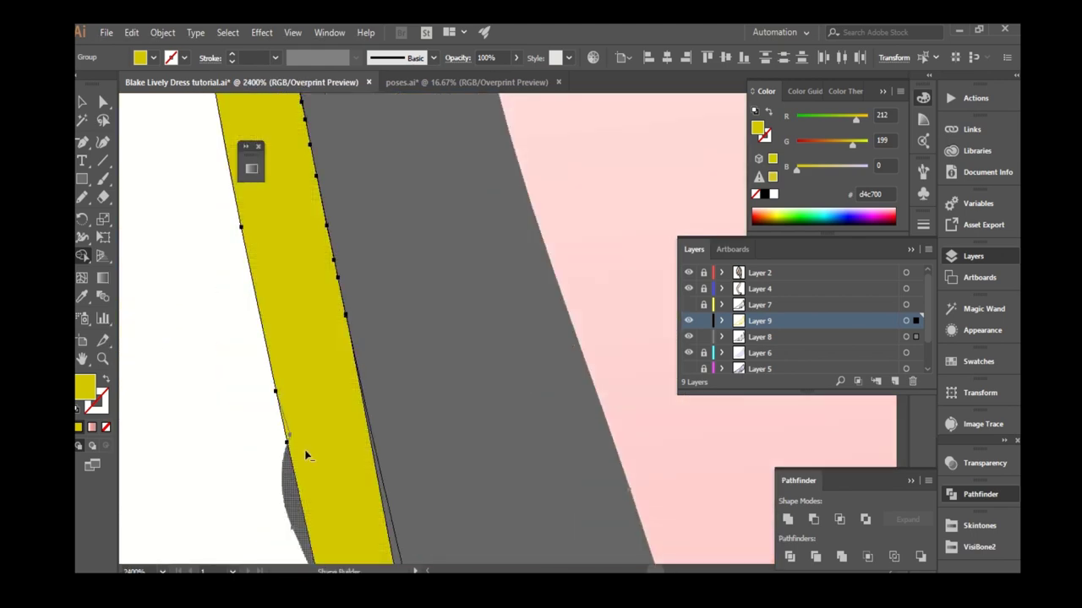
scroll(306, 456, "down", 2, "alt")
scroll(261, 328, "down", 2, "alt")
scroll(470, 321, "up", 2, "alt")
scroll(404, 270, "up", 1, "alt")
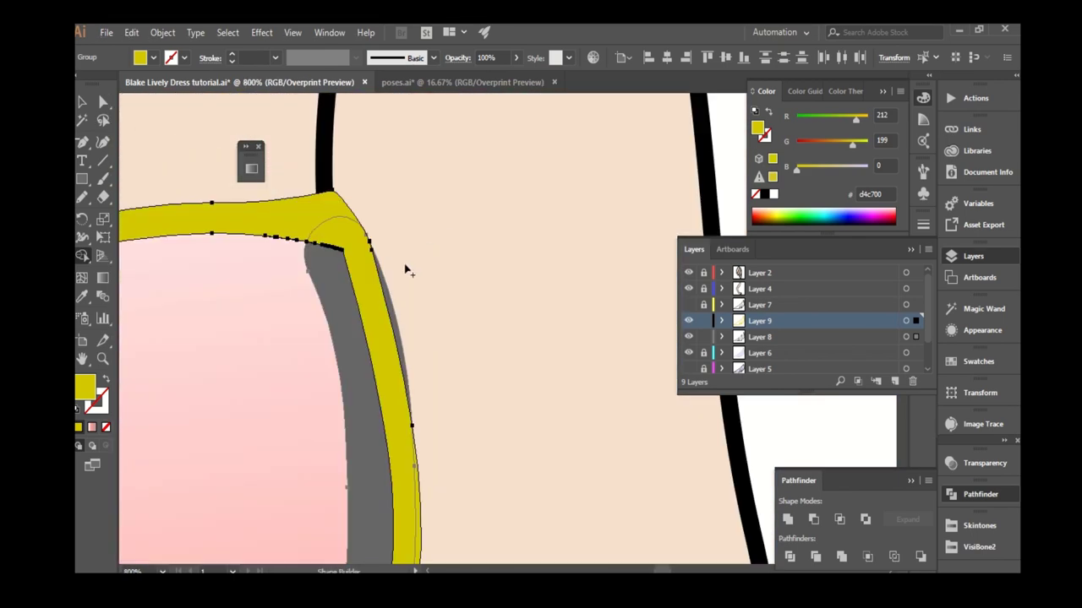
scroll(405, 269, "up", 3, "alt")
key("t")
left_click(374, 200)
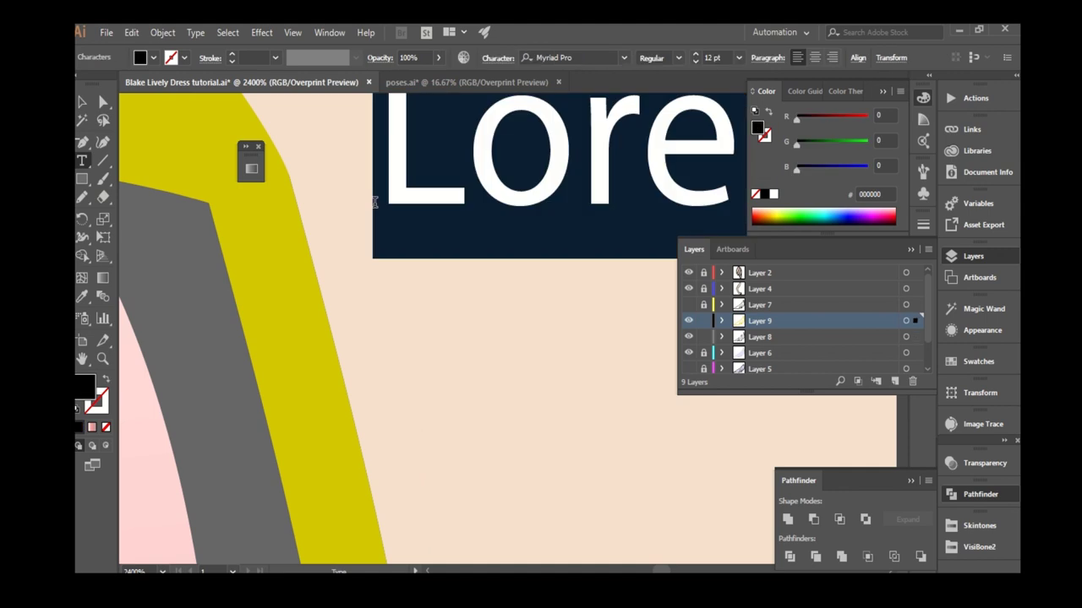
Shrink the placeholder text to 6 pt, move it beside the strap and type a note.
key("Escape")
key("ctrl+shift+comma")
key("ctrl+shift+comma")
key("ctrl+shift+comma")
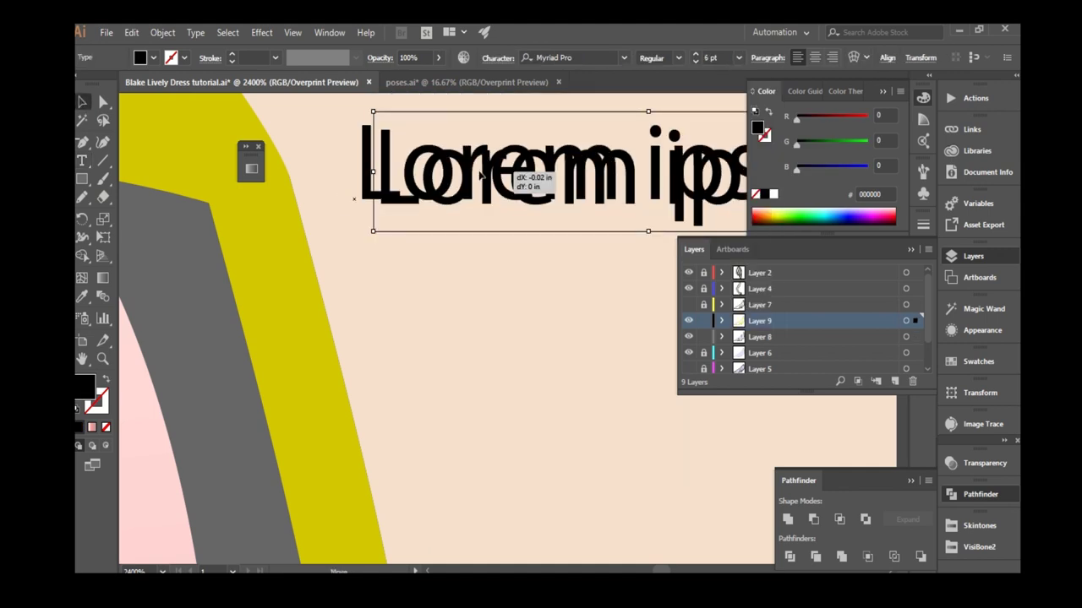
left_click_drag(506, 156, 463, 175)
triple_click(463, 175)
type("press")
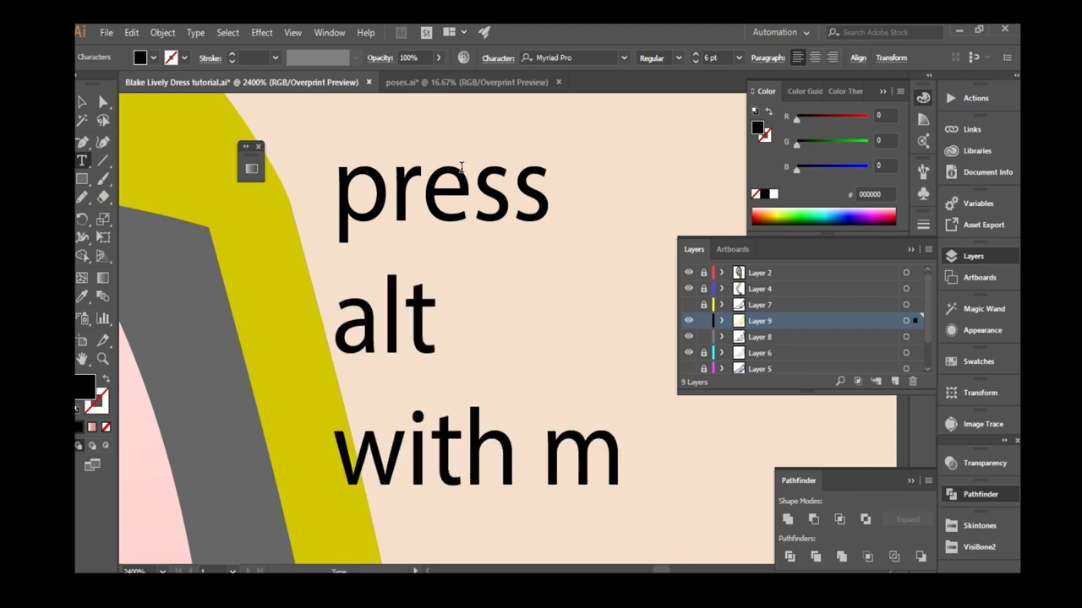
Delete the temporary note text.
scroll(461, 167, "down", 3)
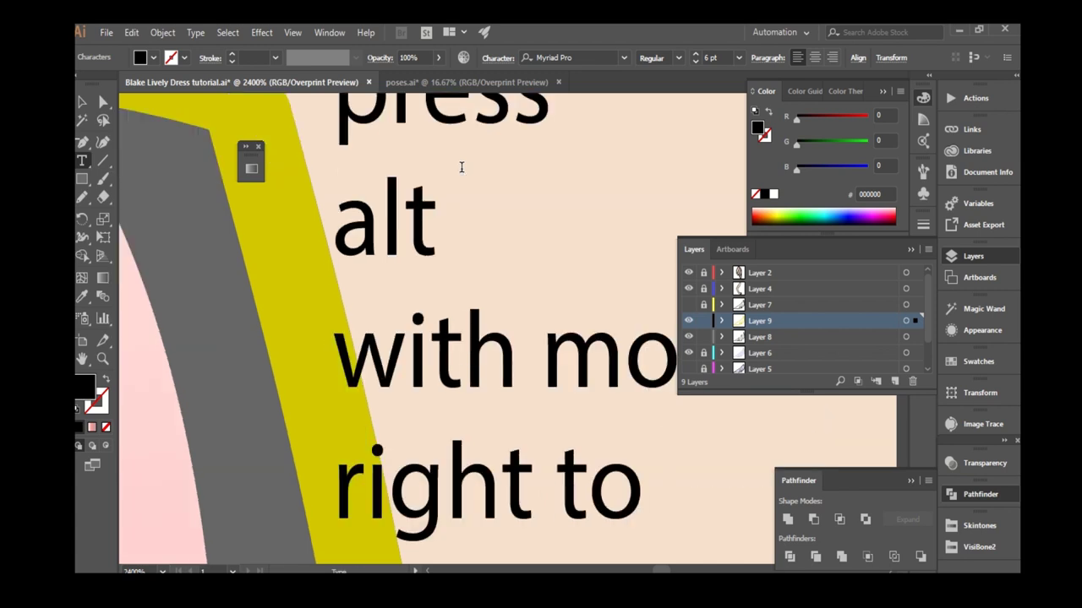
scroll(461, 167, "down", 5)
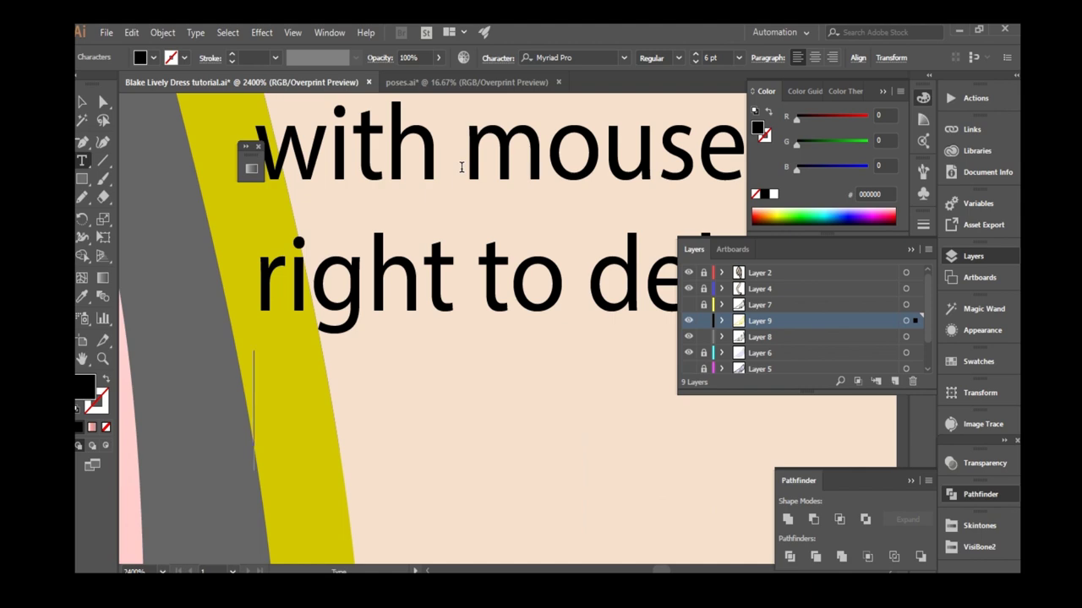
scroll(393, 288, "down", 5)
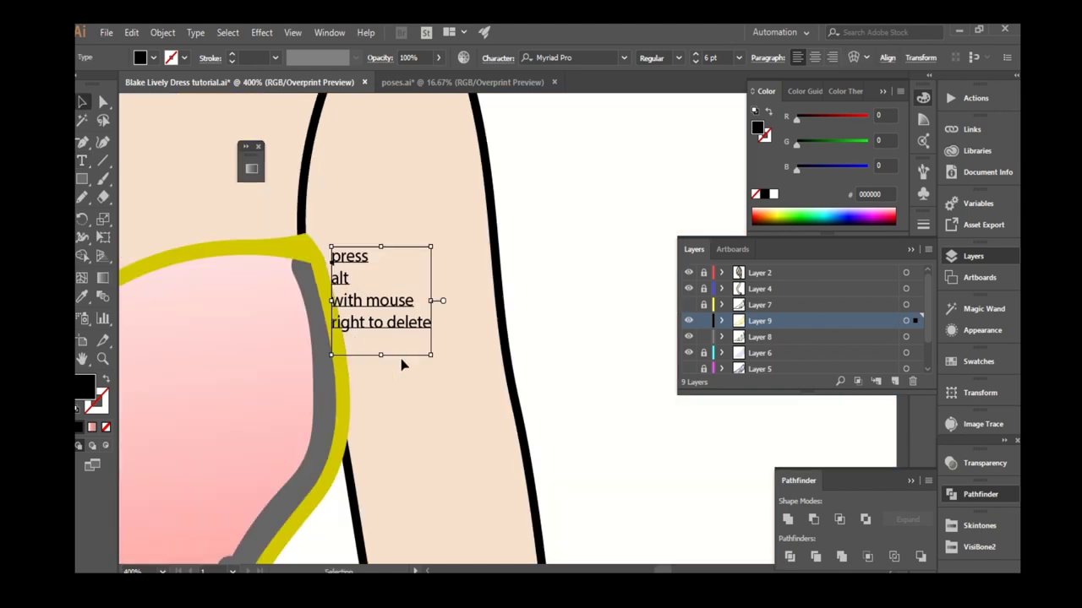
scroll(384, 329, "up", 3)
key("Delete")
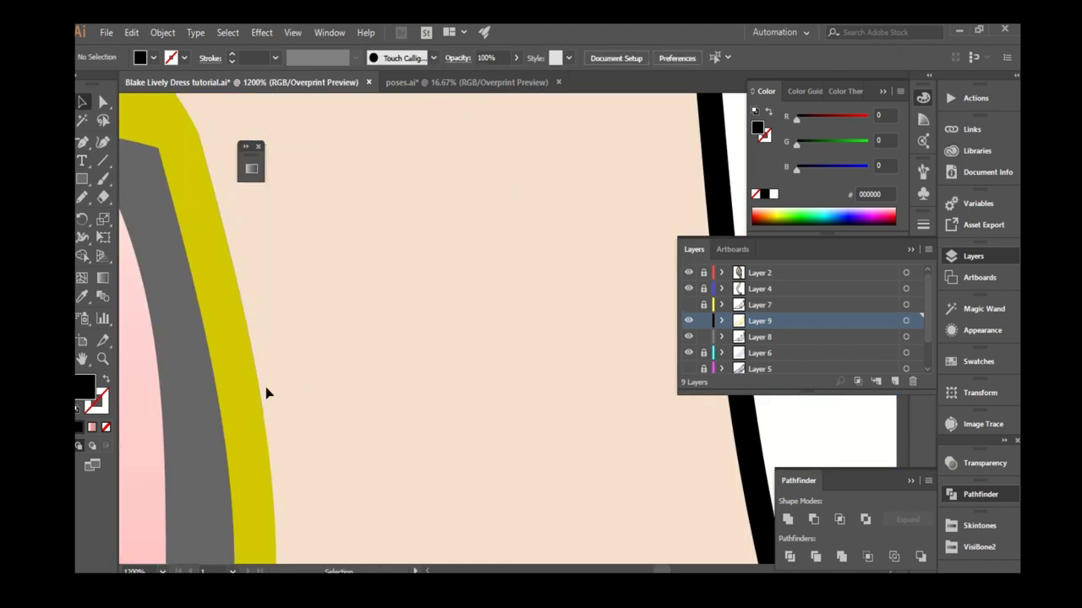
Zoom in on the strap to inspect the grey shading path and yellow outline anchors.
scroll(309, 374, "down", 3)
scroll(398, 358, "up", 3)
scroll(358, 278, "up", 2)
scroll(483, 285, "down", 2)
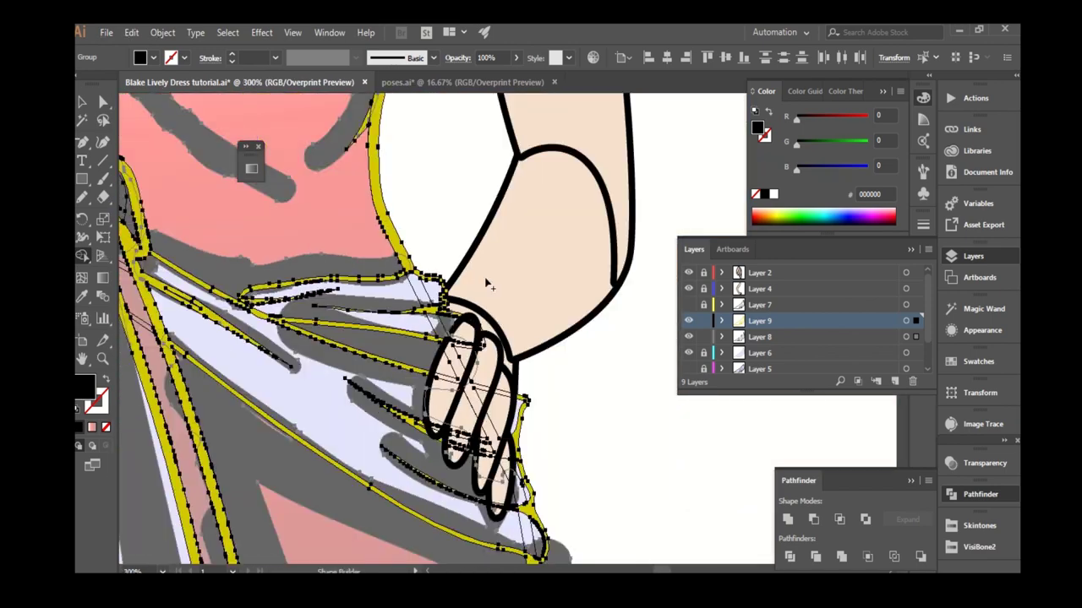
scroll(459, 314, "down", 2)
scroll(385, 318, "up", 5)
left_click(385, 317, "ctrl")
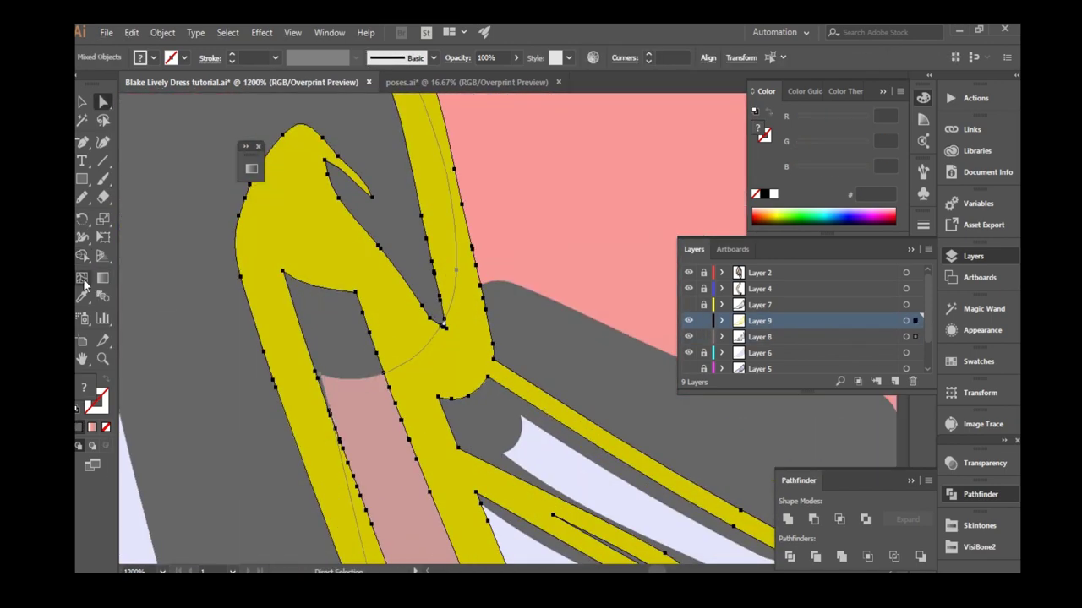
left_click(321, 307)
scroll(321, 307, "down", 3)
scroll(380, 355, "down", 2)
scroll(488, 405, "down", 2)
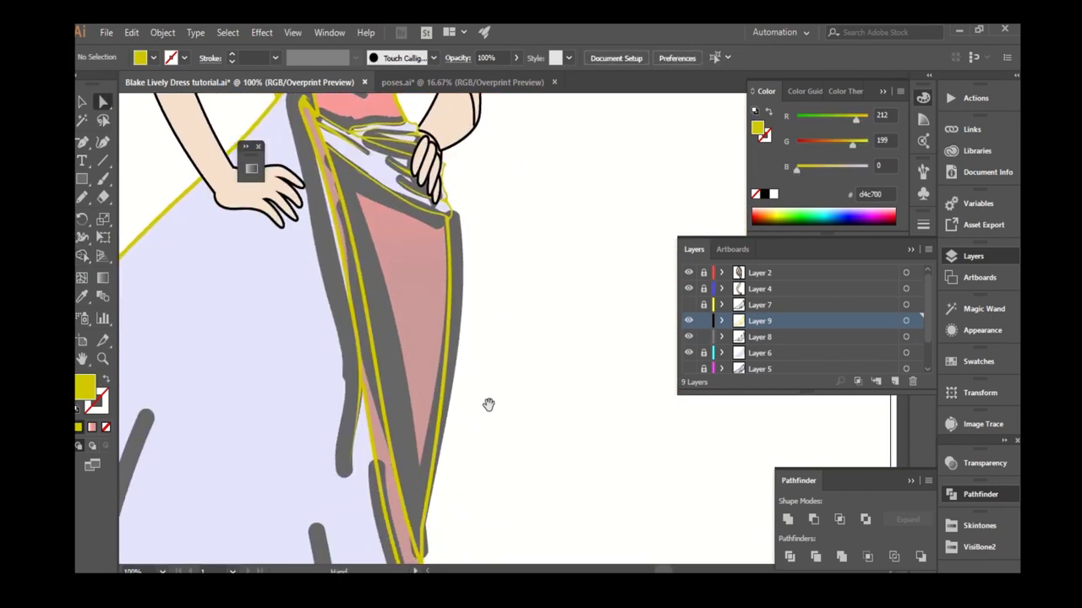
left_click(376, 376)
scroll(376, 376, "up", 7)
scroll(377, 369, "down", 3)
scroll(380, 355, "up", 3)
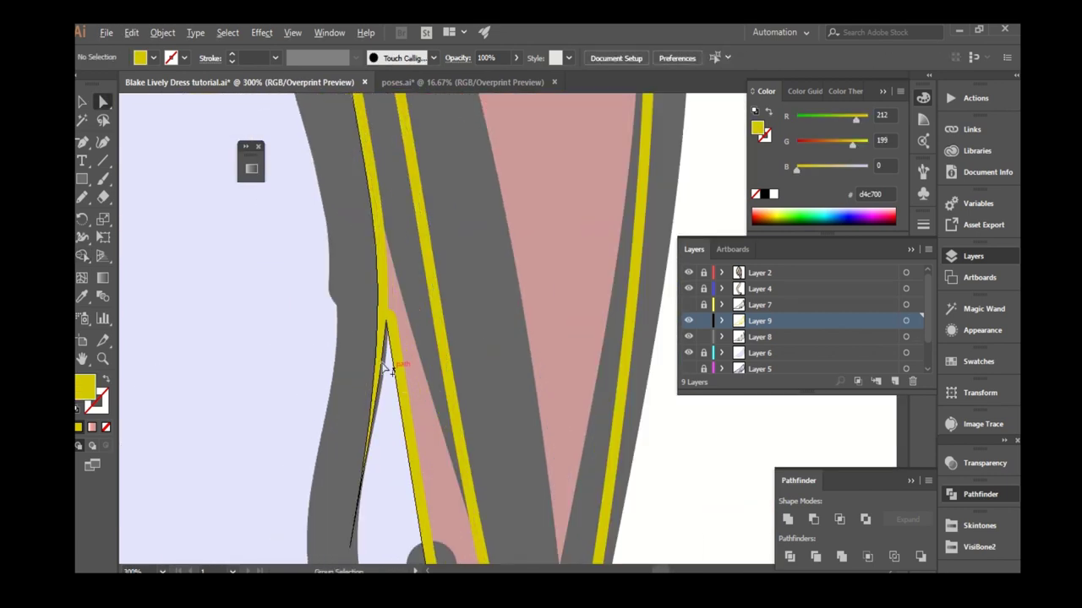
left_click(391, 350, "ctrl")
scroll(355, 338, "up", 1)
Make Layer 8 the active layer while switching between the Pencil and Shape Builder tools.
key("n")
scroll(338, 326, "down", 3)
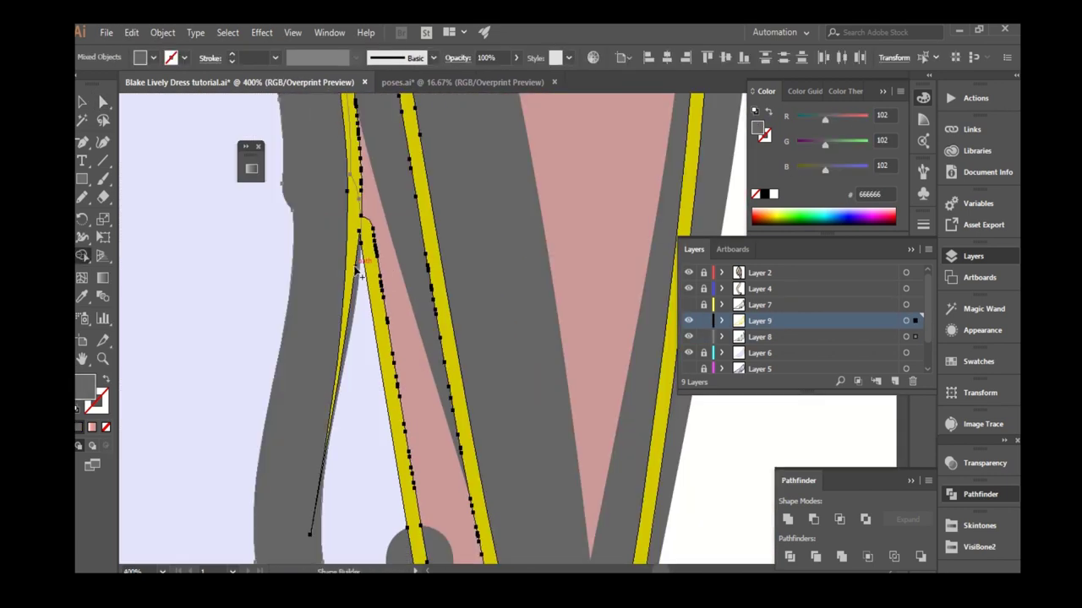
left_click(398, 441, "ctrl")
scroll(404, 381, "up", 2)
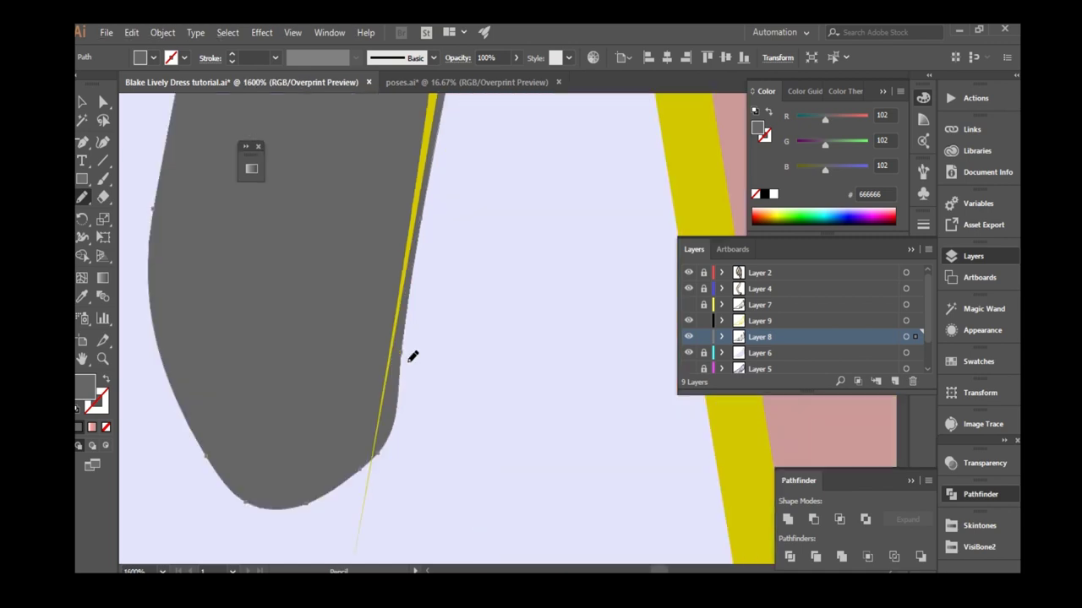
key("shift+m")
Zoom back out to the whole dress and expand Layer 9's contents in Layers.
scroll(403, 406, "down", 2)
scroll(394, 381, "up", 2)
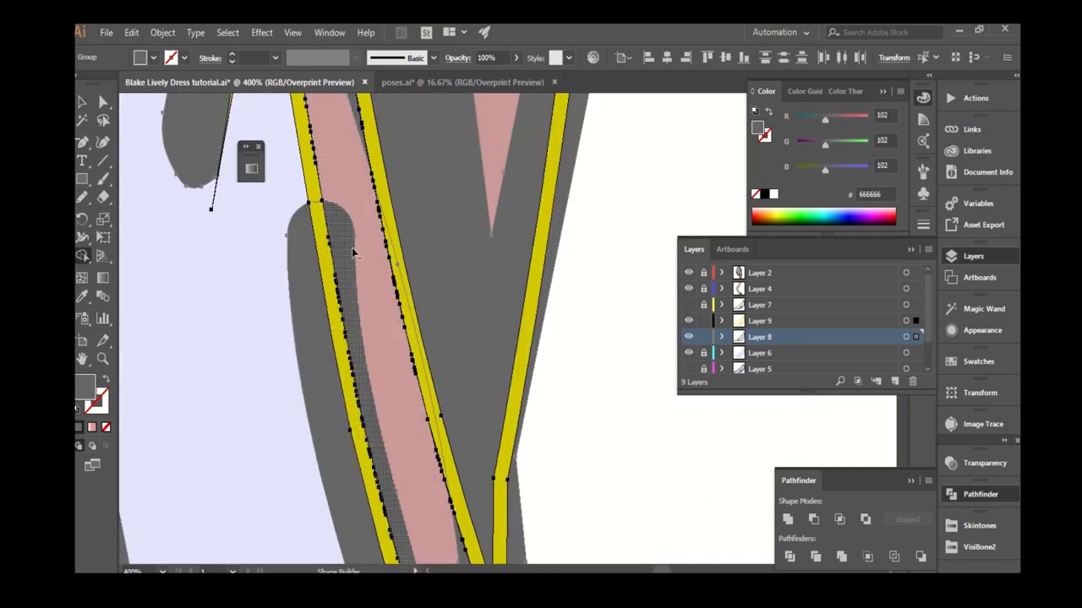
scroll(406, 355, "up", 1)
scroll(414, 342, "up", 1)
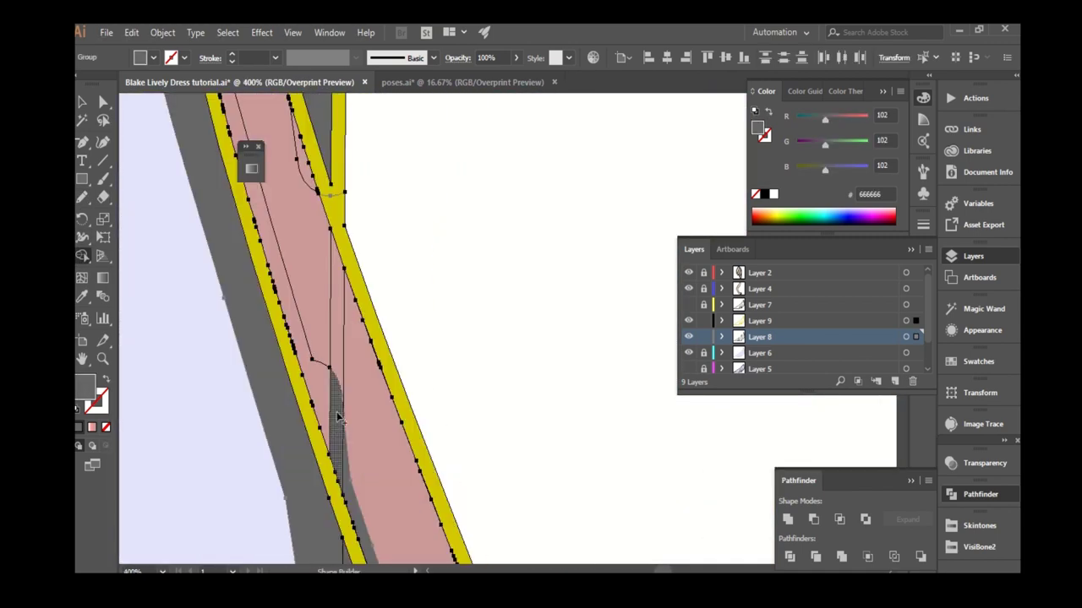
scroll(471, 380, "down", 1)
scroll(355, 389, "up", 3)
scroll(412, 392, "down", 2)
scroll(459, 349, "down", 1)
scroll(470, 362, "up", 2)
scroll(457, 445, "up", 1)
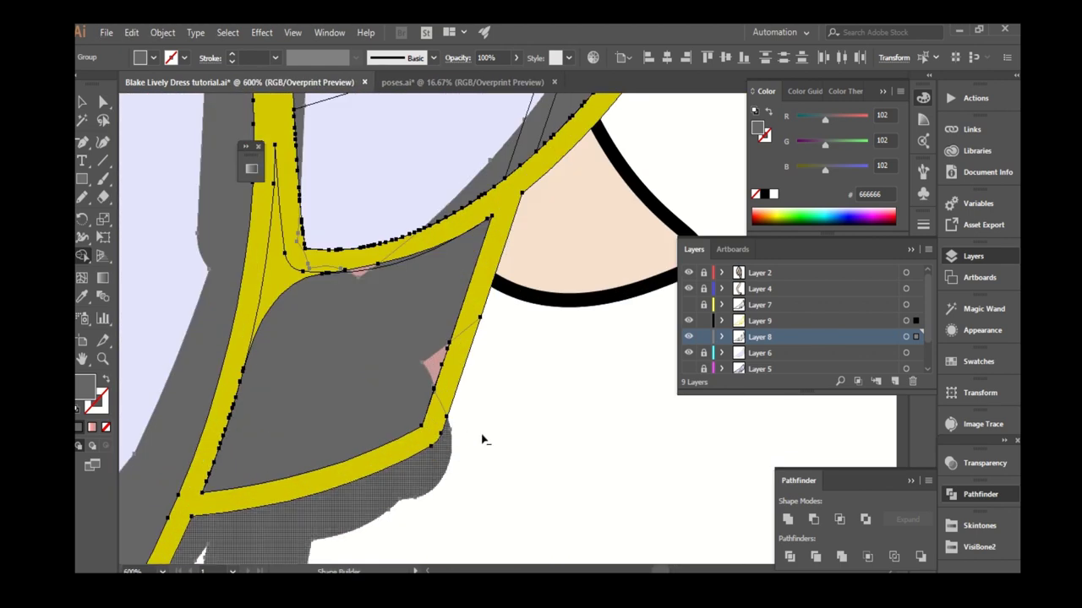
scroll(457, 423, "down", 3)
scroll(341, 383, "up", 1)
scroll(270, 395, "down", 1)
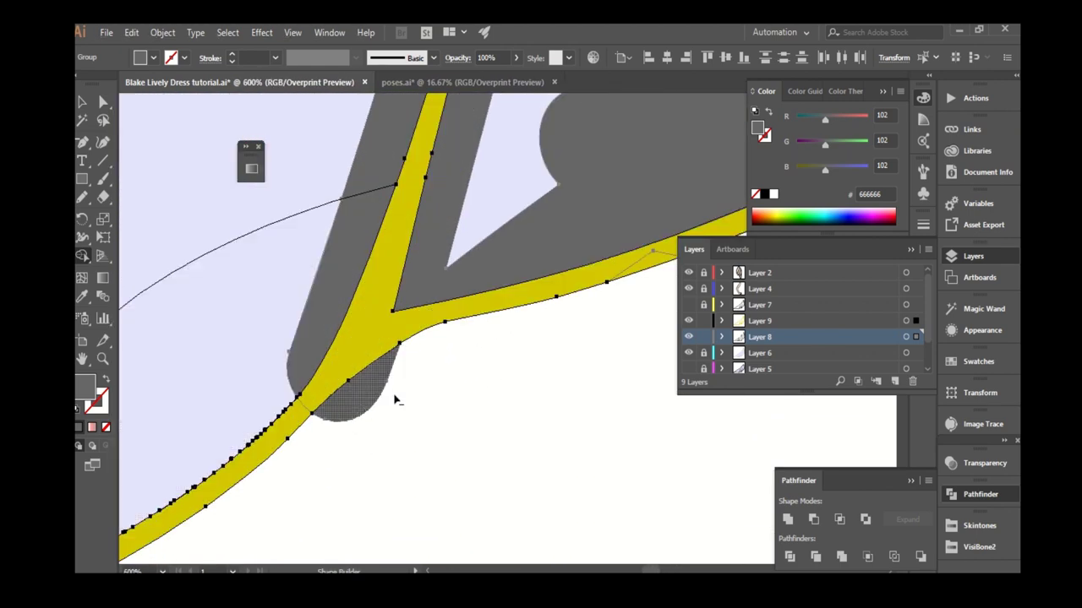
scroll(394, 398, "down", 2)
scroll(305, 368, "up", 1)
scroll(388, 426, "down", 1)
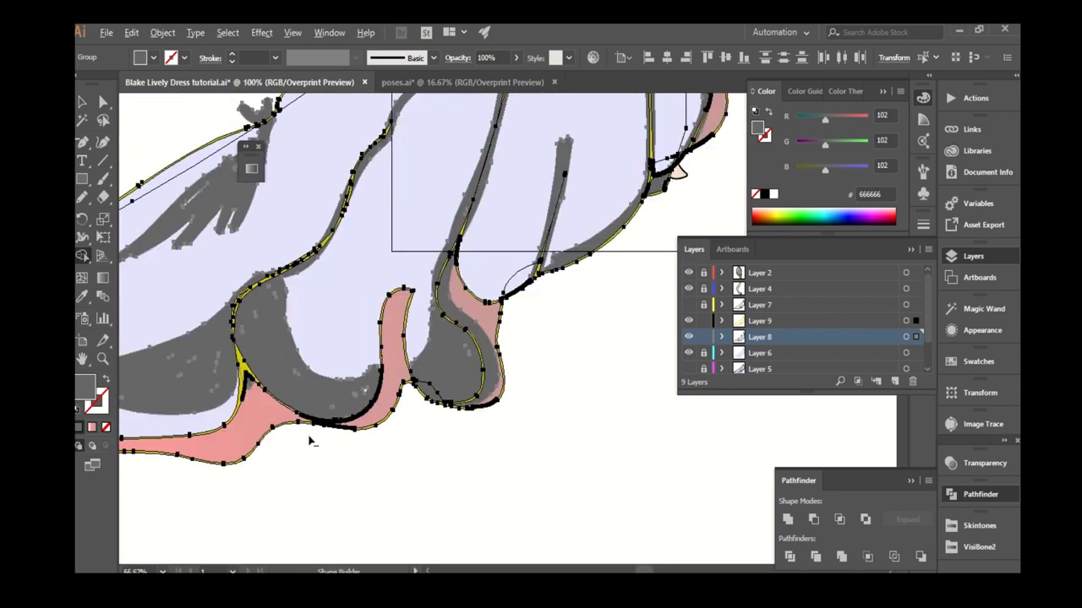
scroll(321, 423, "up", 3)
scroll(140, 291, "down", 1)
scroll(477, 333, "down", 3)
scroll(541, 253, "up", 2)
scroll(575, 203, "up", 2)
scroll(601, 152, "down", 1)
scroll(374, 295, "up", 1)
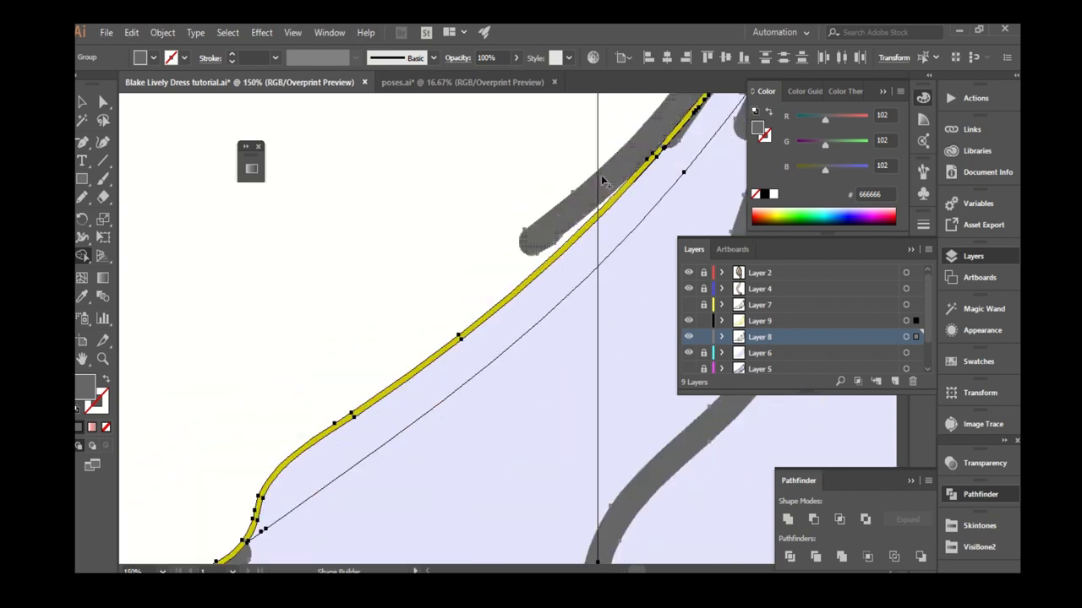
scroll(355, 279, "down", 2)
scroll(321, 262, "up", 2)
scroll(305, 253, "up", 1)
scroll(301, 251, "down", 1)
scroll(534, 355, "up", 3)
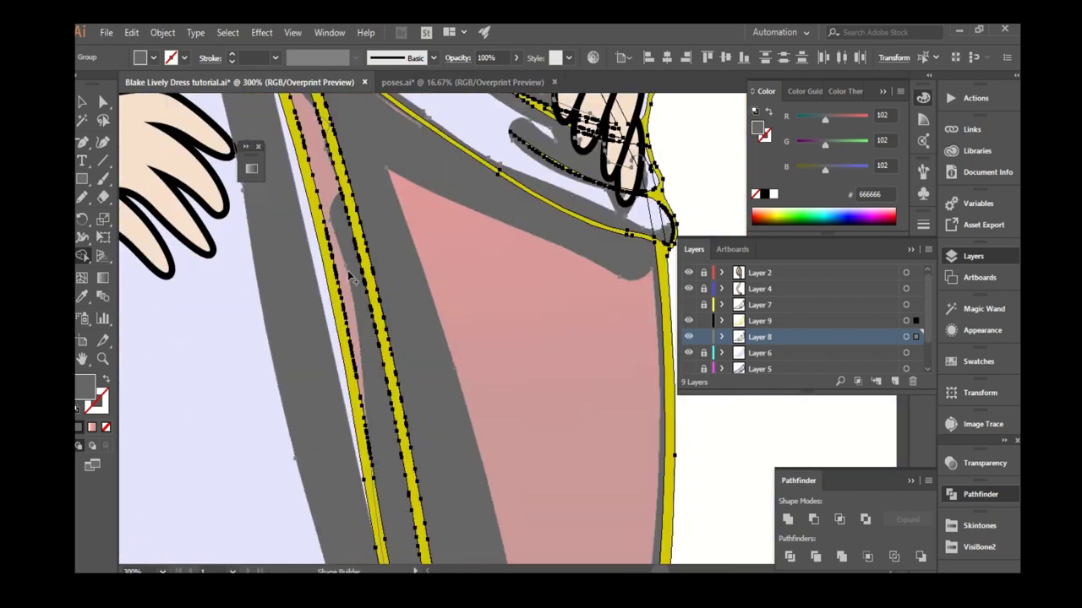
scroll(351, 256, "down", 3)
scroll(422, 338, "down", 3)
left_click(432, 267)
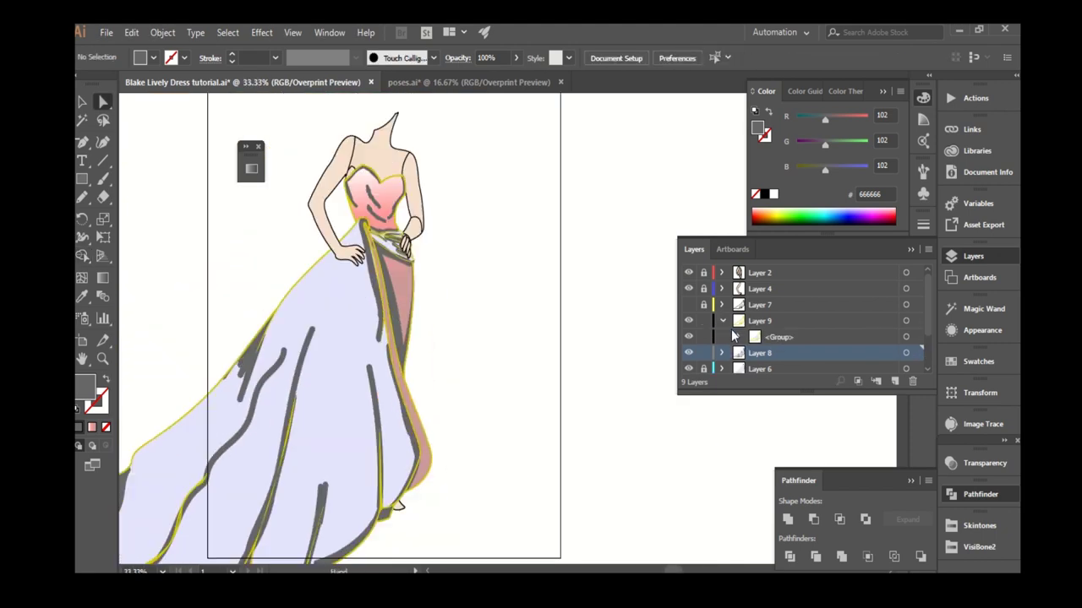
Hide Layer 5 and nest it inside Layer 9.
left_click(721, 352)
scroll(701, 330, "down", 2)
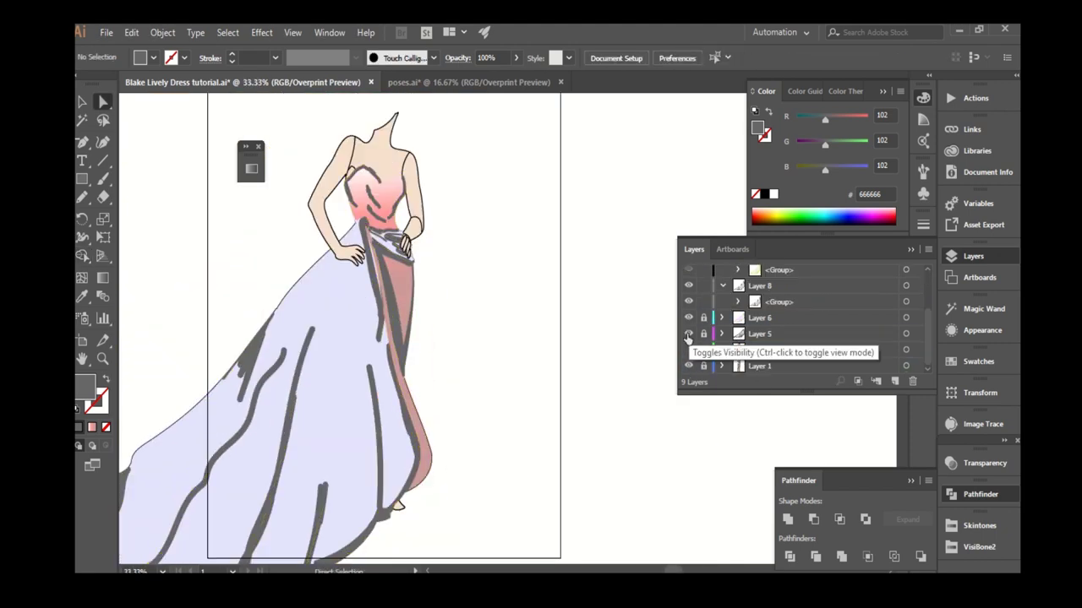
left_click(688, 335)
key("ctrl+1")
left_click(911, 303)
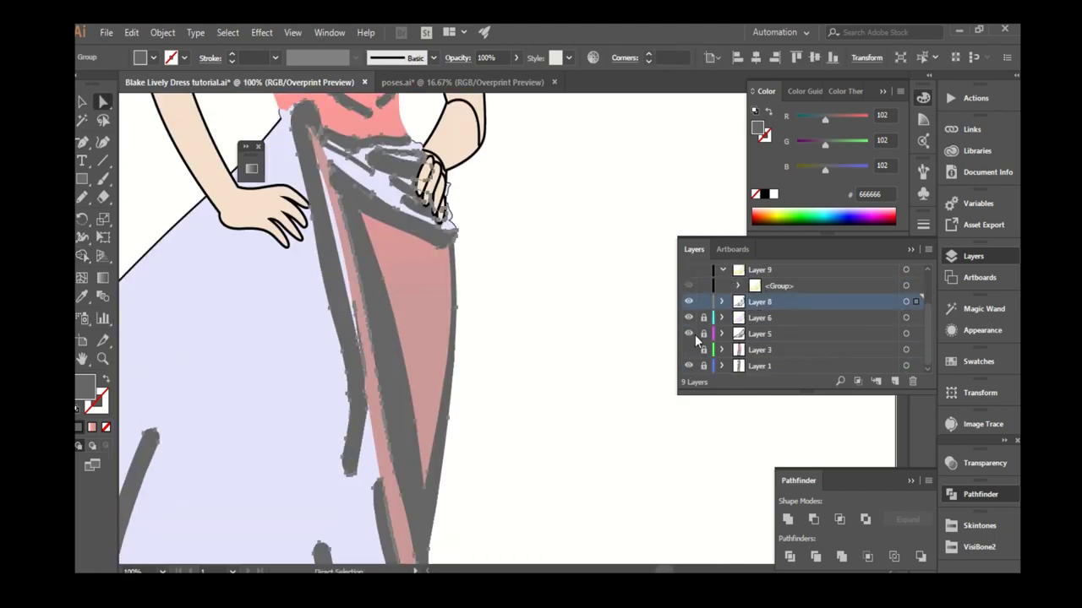
left_click_drag(792, 340, 786, 293)
key("ctrl+0")
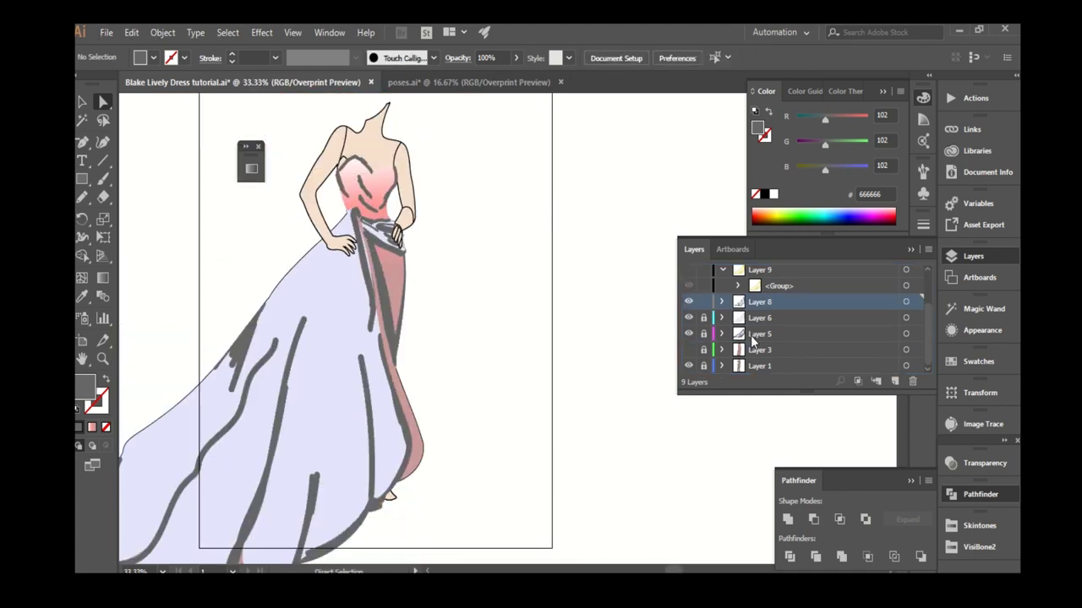
Hide the grey sketch strokes on the skirt and check the drape, dress and yellow paths.
scroll(460, 199, "up", 1)
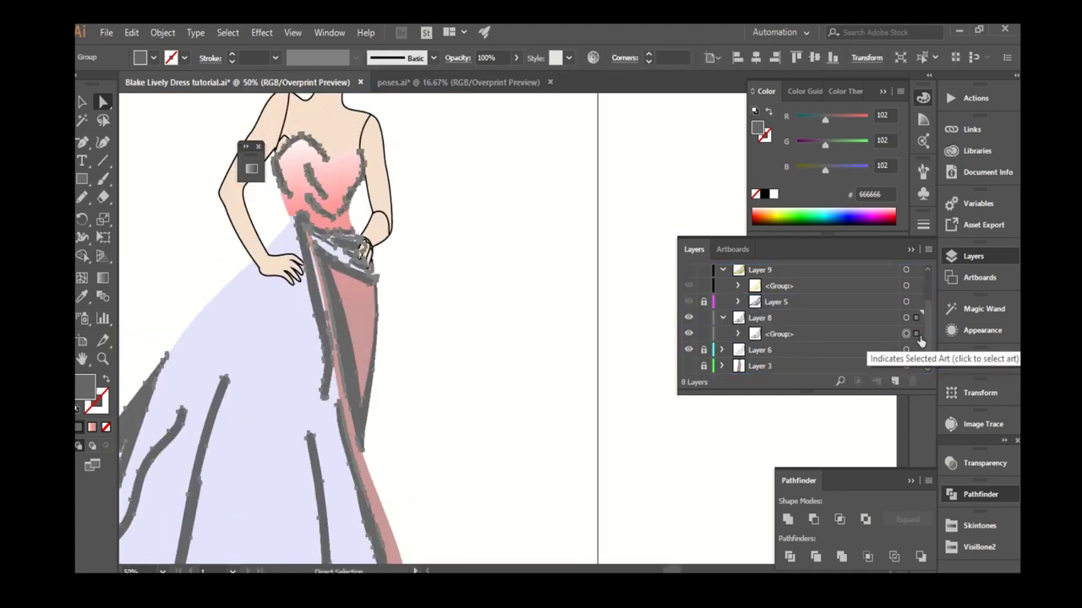
left_click(687, 285)
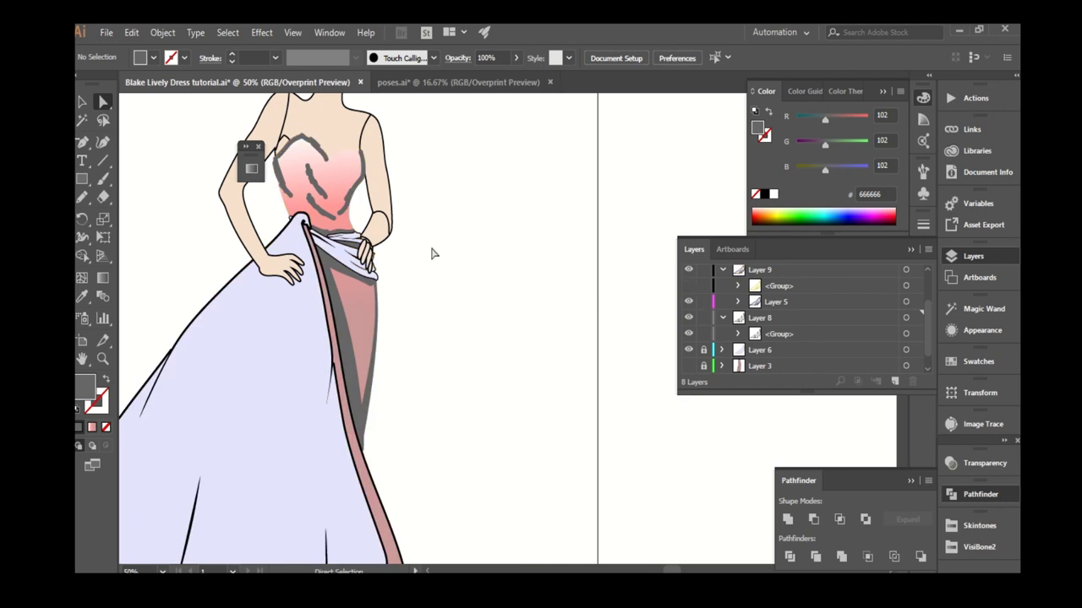
scroll(430, 251, "up", 2)
scroll(353, 475, "down", 3)
scroll(353, 475, "up", 2)
left_click(905, 302)
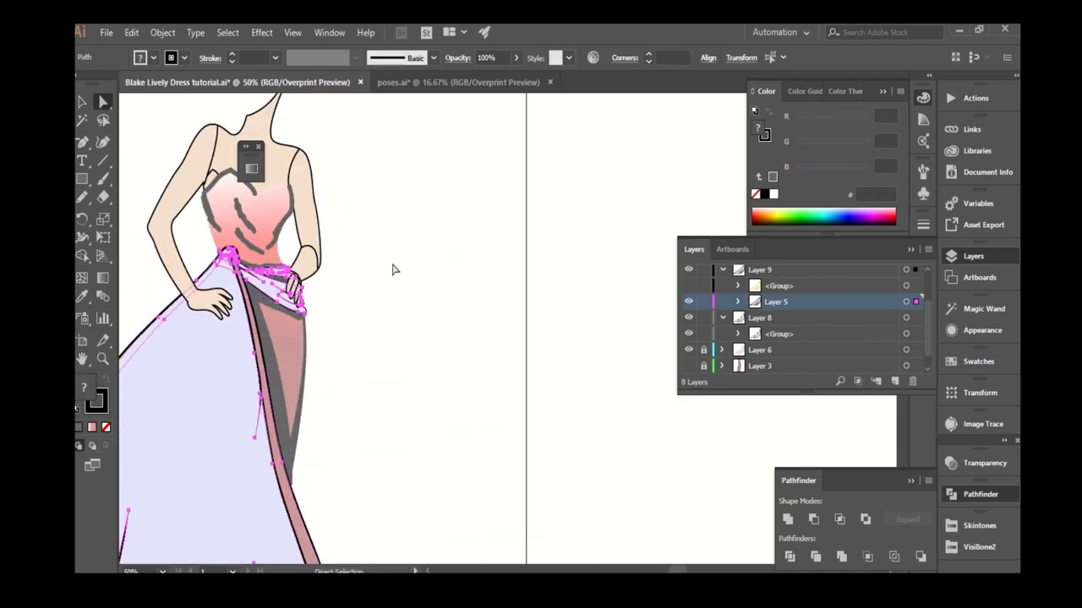
scroll(391, 267, "up", 2)
scroll(394, 301, "down", 4)
scroll(367, 273, "up", 4)
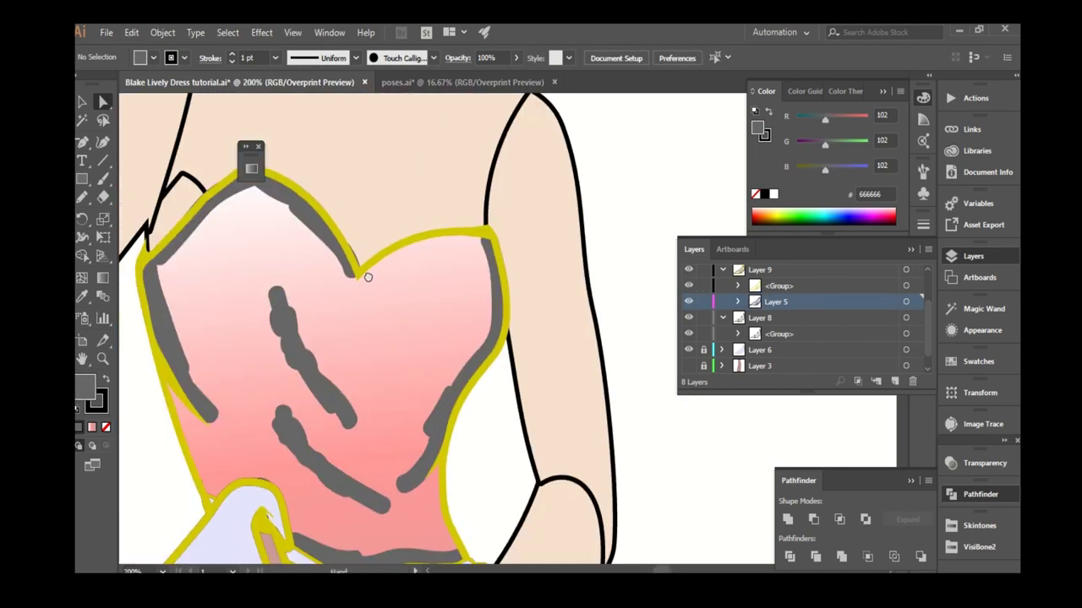
left_click(367, 273)
scroll(507, 237, "down", 2)
scroll(549, 220, "down", 1)
left_click(313, 427)
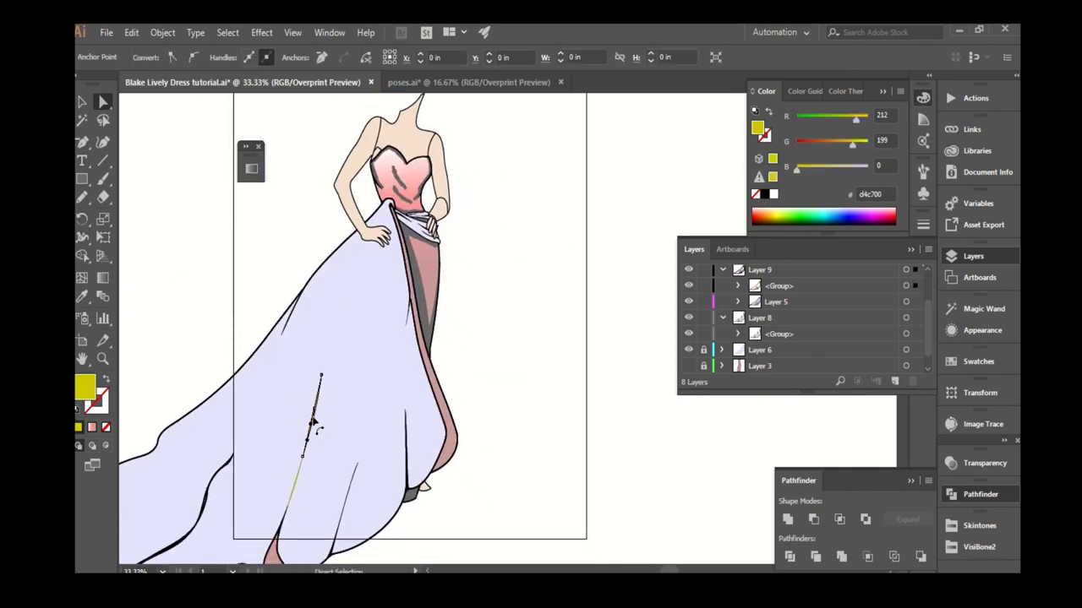
scroll(314, 465, "up", 2)
key("ctrl+shift+a")
Rename Layer 9 to 'strok'.
scroll(342, 329, "down", 3)
scroll(406, 270, "up", 4)
scroll(406, 271, "down", 1)
scroll(482, 362, "down", 2)
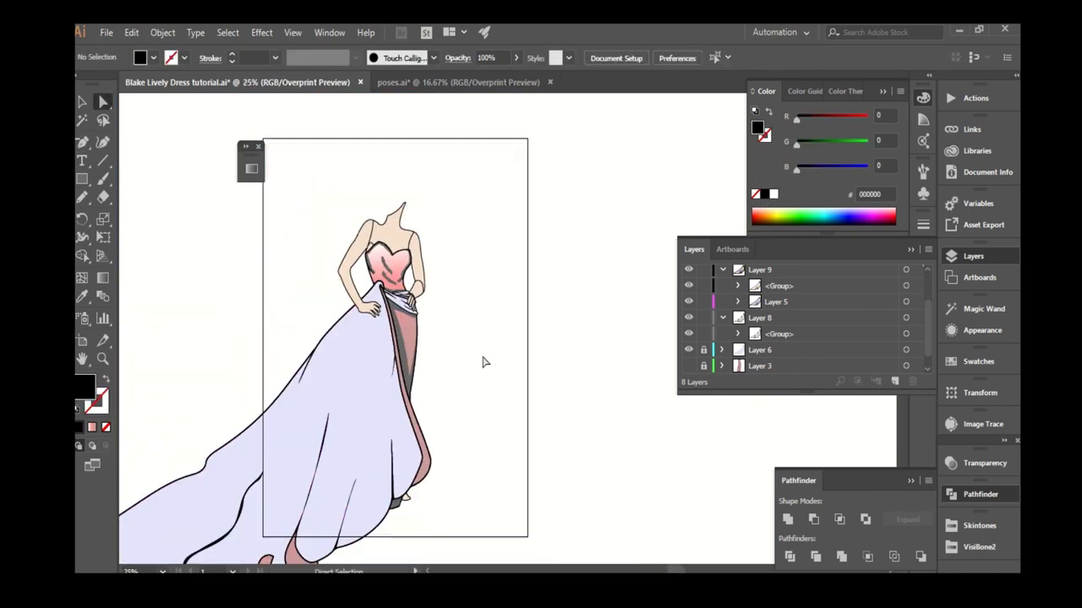
scroll(449, 276, "up", 1)
scroll(449, 276, "up", 3)
double_click(808, 302)
type("strok")
key("Return")
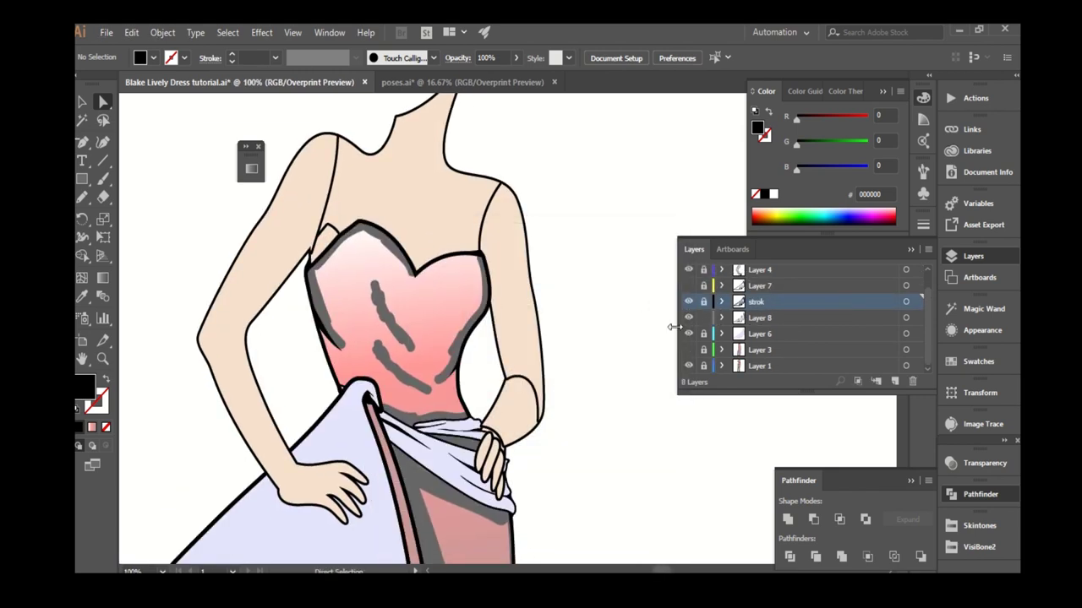
Make Layer 8 active and select the skirt drape group.
left_click(727, 317)
scroll(499, 190, "down", 2)
scroll(498, 190, "down", 1)
scroll(498, 190, "up", 3)
scroll(499, 190, "down", 1)
left_click(423, 397)
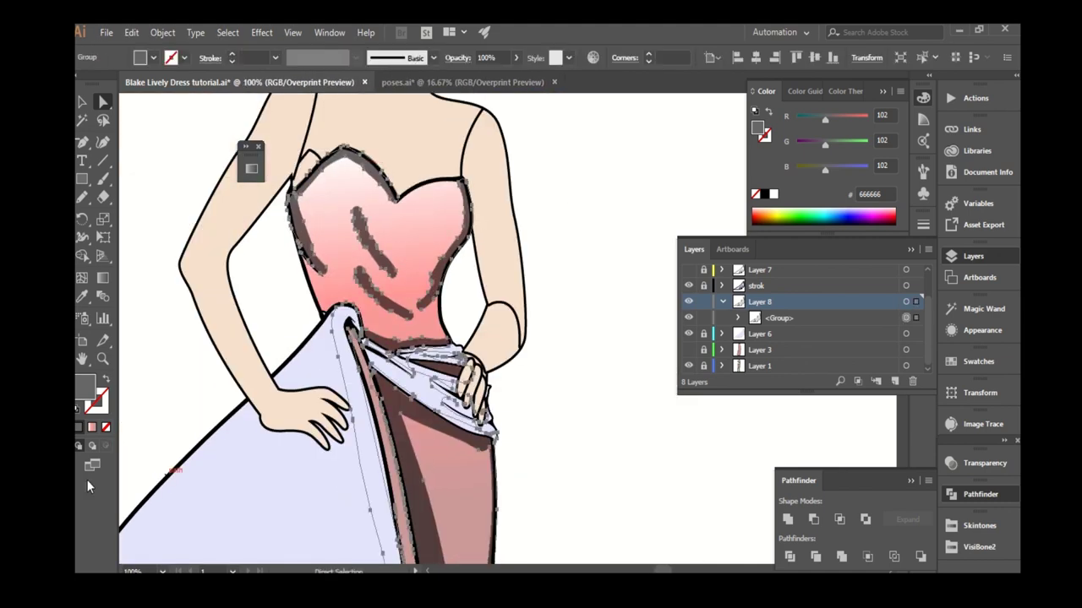
Bring up the Gradient panel for the pink skirt gradient.
key("ctrl+F9")
scroll(216, 304, "down", 2)
scroll(216, 304, "up", 2)
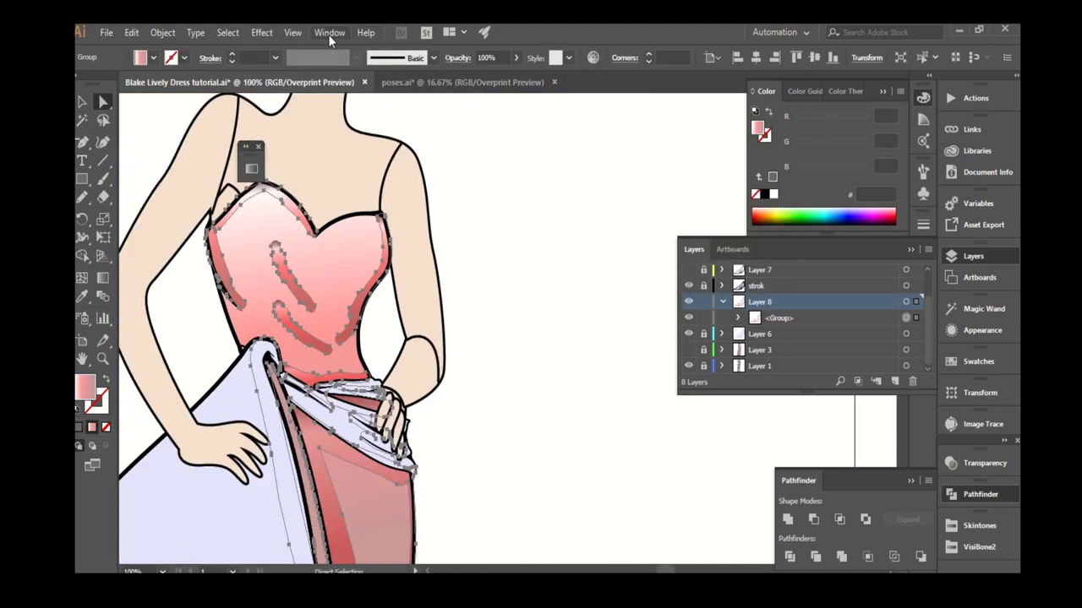
left_click(326, 32)
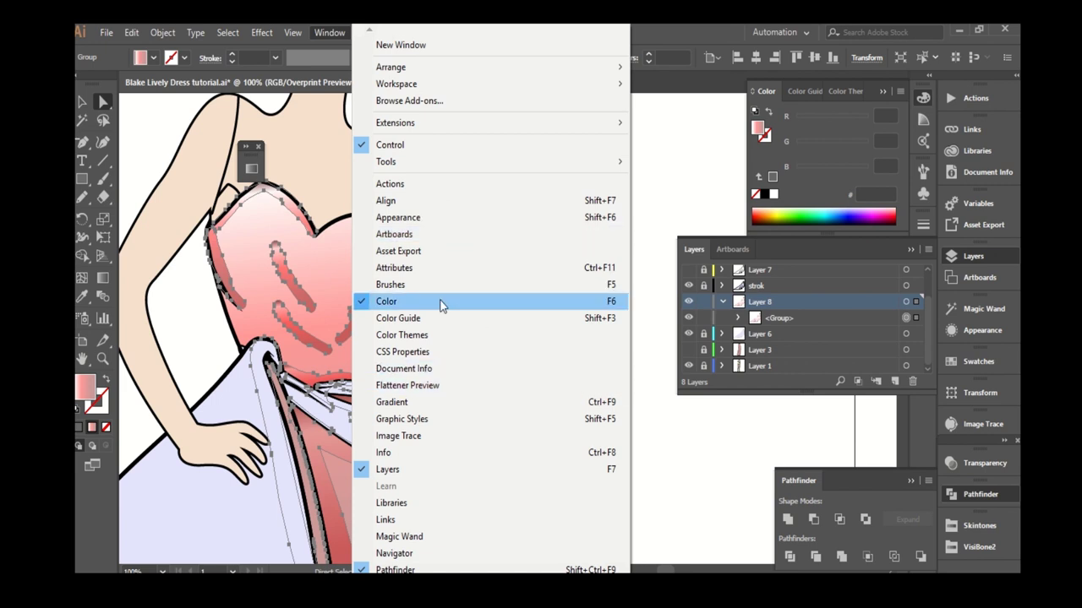
left_click(405, 403)
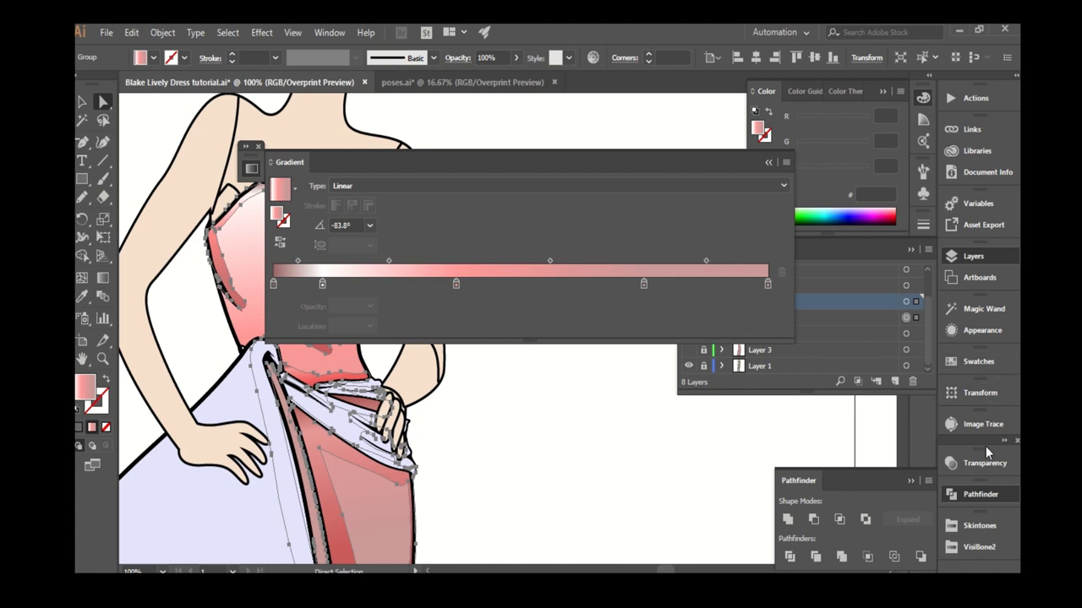
Show the VisiBone2 swatches, remove a middle gradient stop, and select all the artwork.
left_click(983, 546)
left_click(456, 284)
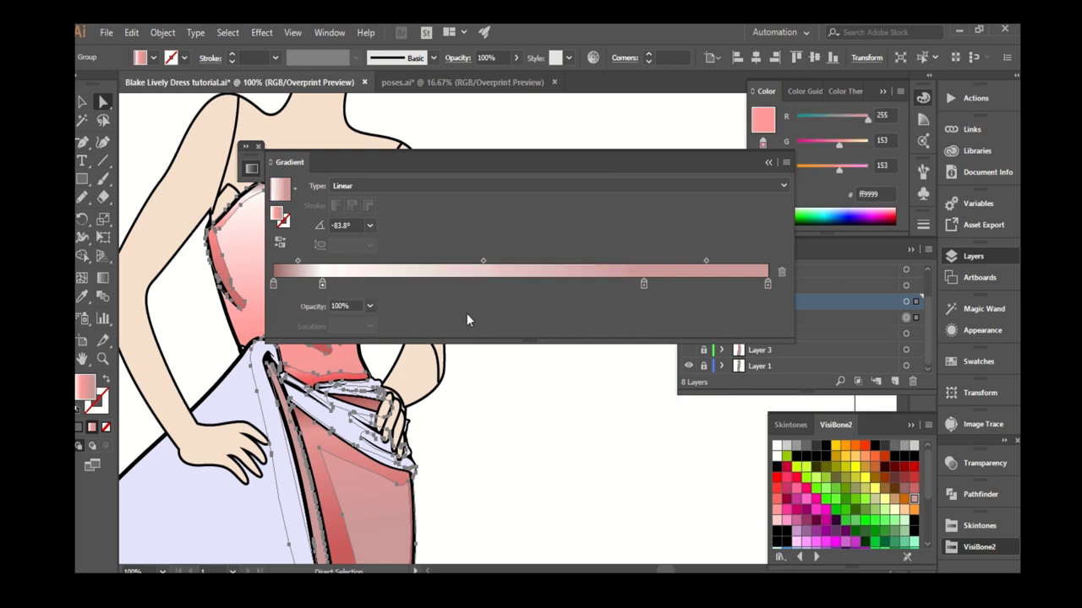
left_click(485, 381)
key("ctrl+a")
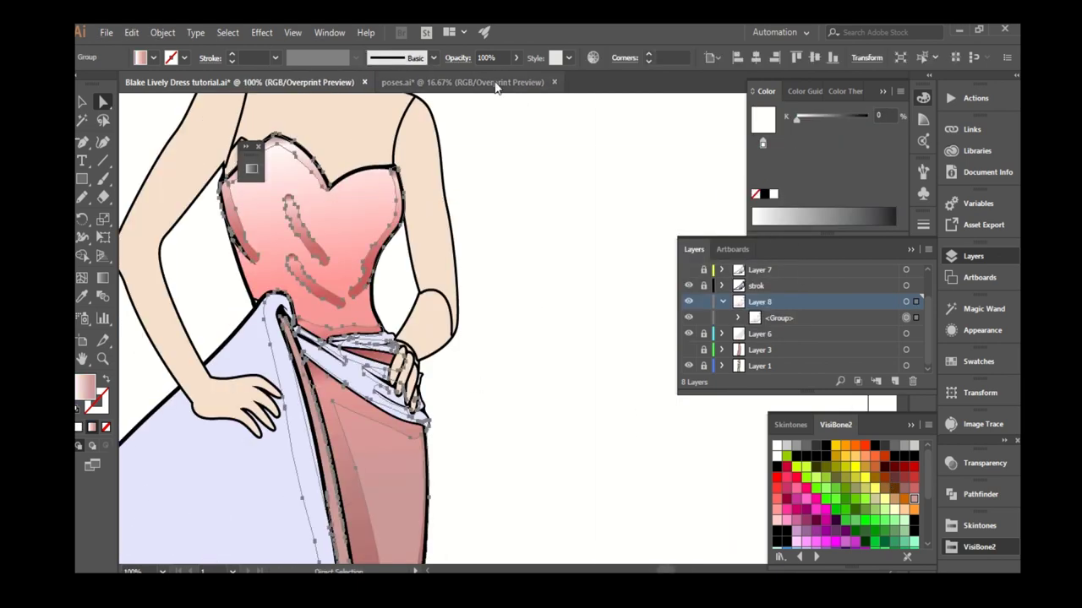
Set the selected dress artwork's blend mode to Multiply.
left_click(453, 59)
left_click(340, 87)
left_click(361, 141)
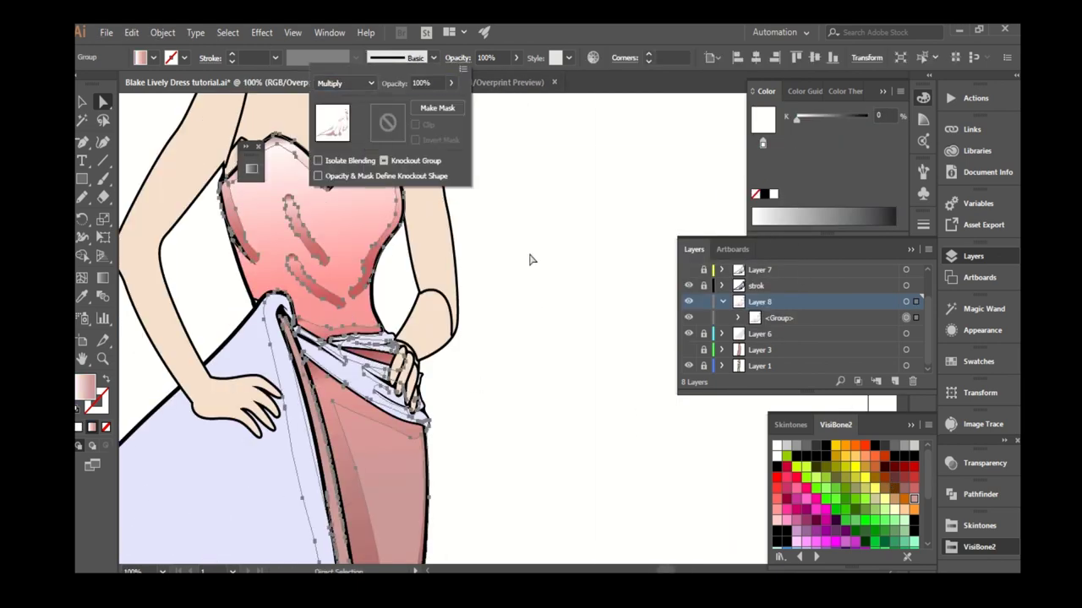
left_click(531, 258)
scroll(440, 189, "down", 2)
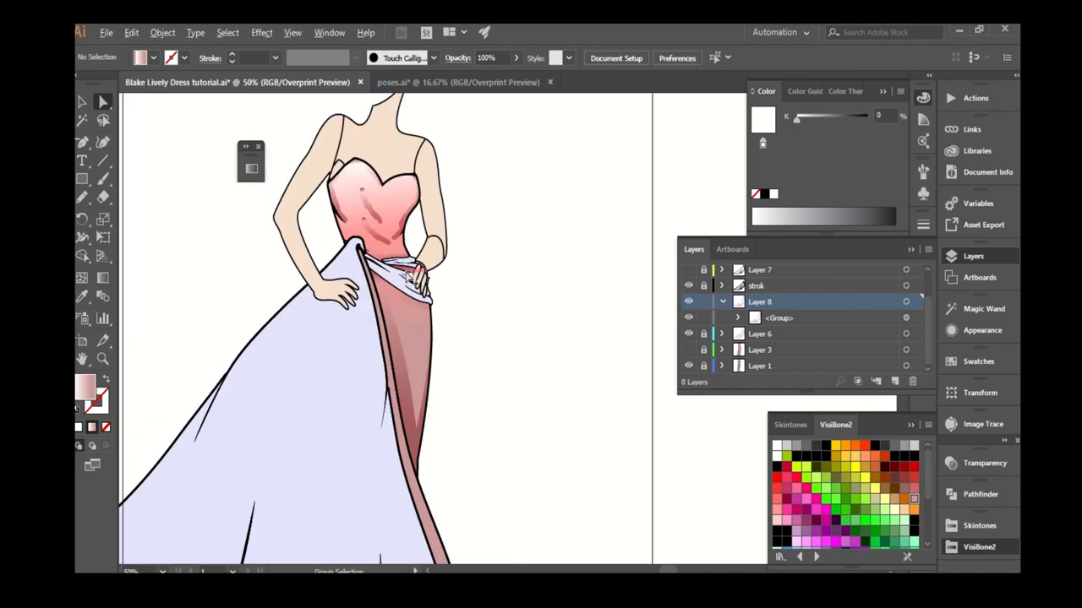
scroll(408, 275, "up", 3)
Apply the #CCCCFF lavender swatch to the drape edge, collapse layers, and select the hem shading.
left_click(267, 329)
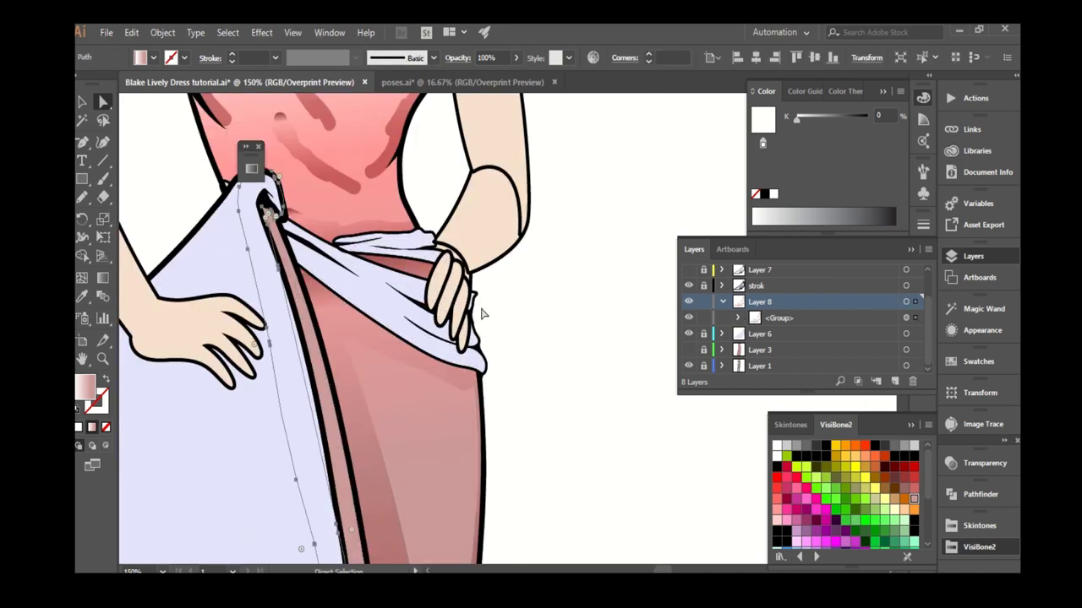
left_click(846, 493)
scroll(475, 323, "down", 2)
left_click(723, 304)
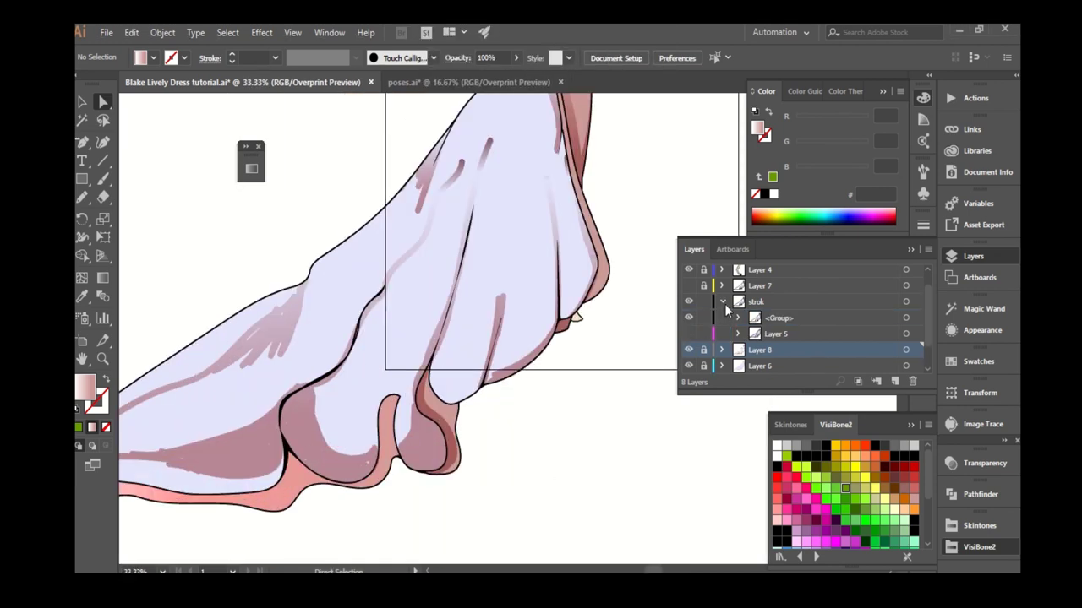
left_click(724, 302)
left_click(404, 423)
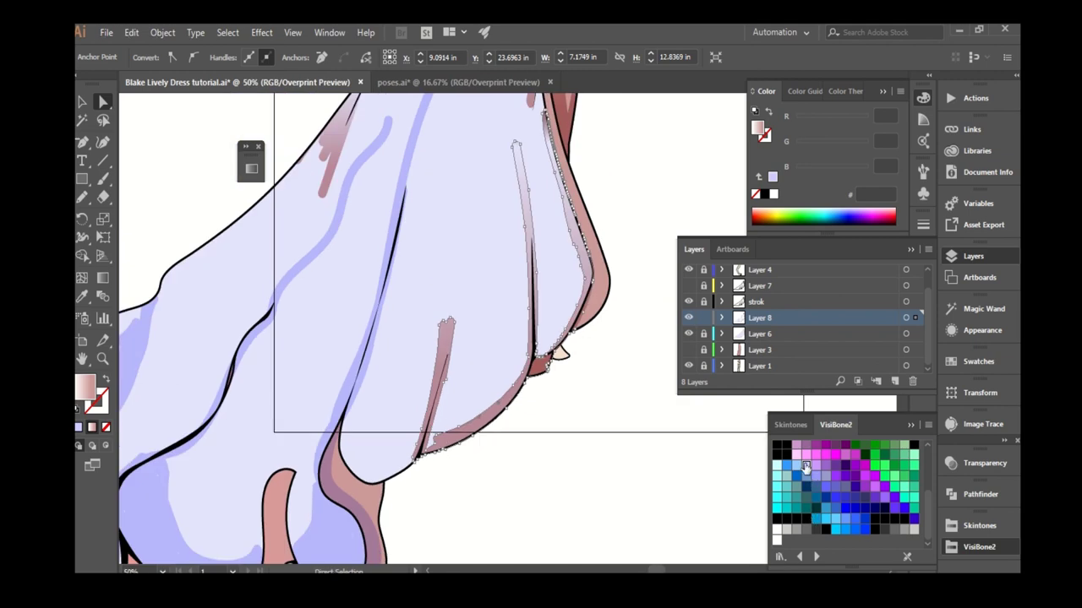
left_click(96, 196)
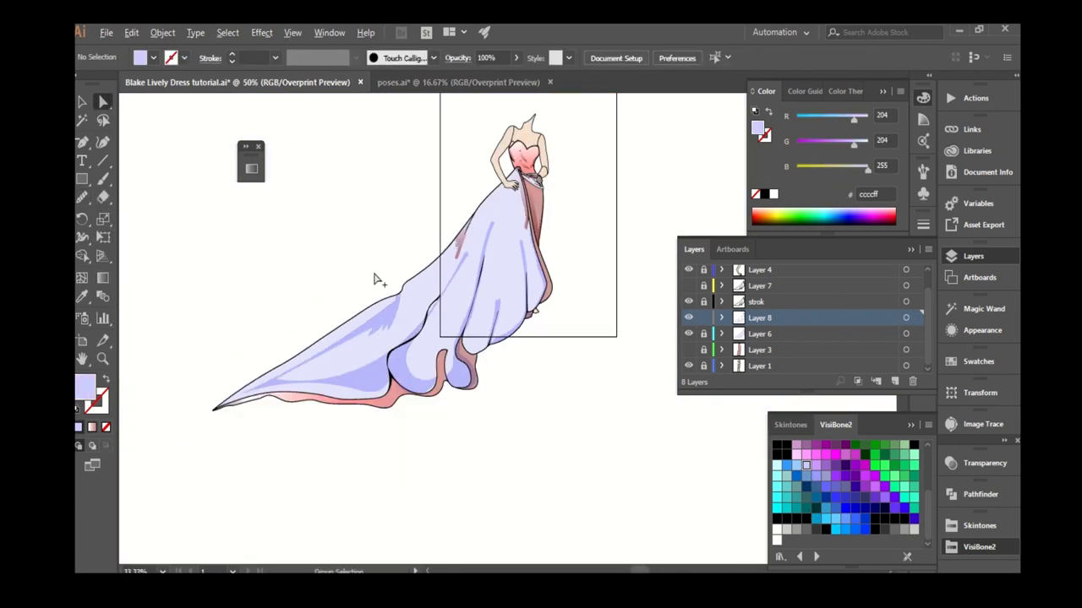
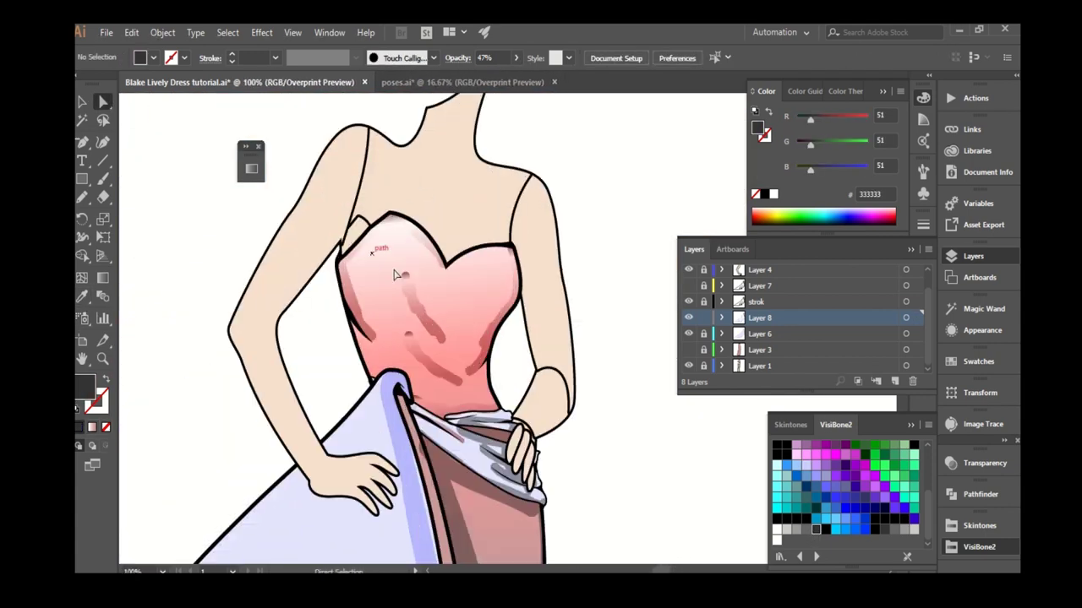
Smooth the edge of the bodice highlight path with the Smooth tool.
left_click(82, 197)
left_click(112, 233)
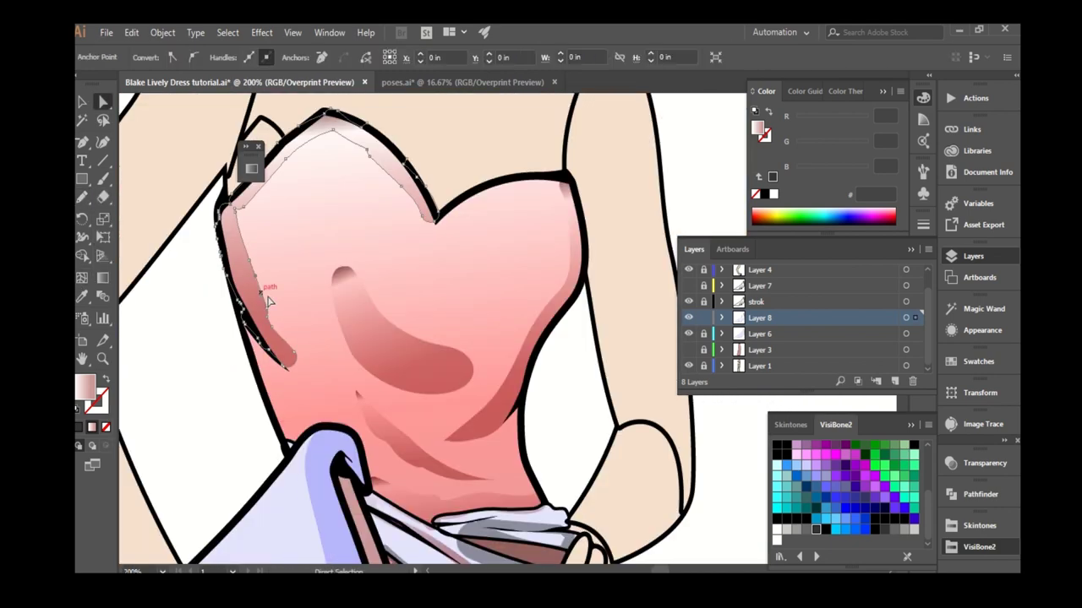
left_click_drag(255, 242, 290, 359)
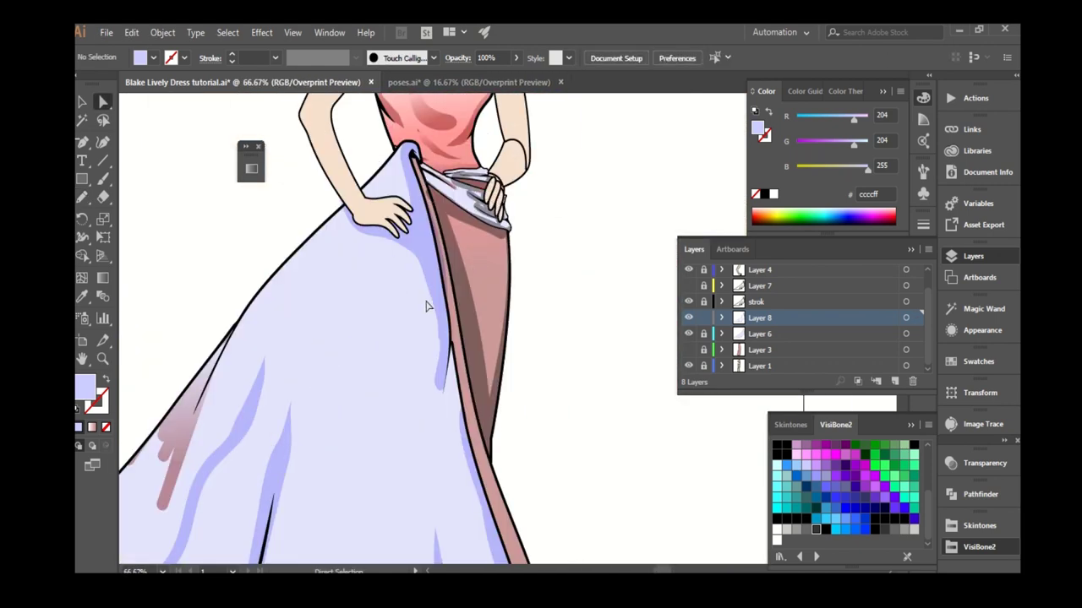
left_click_drag(400, 437, 401, 438)
scroll(437, 293, "down", 2)
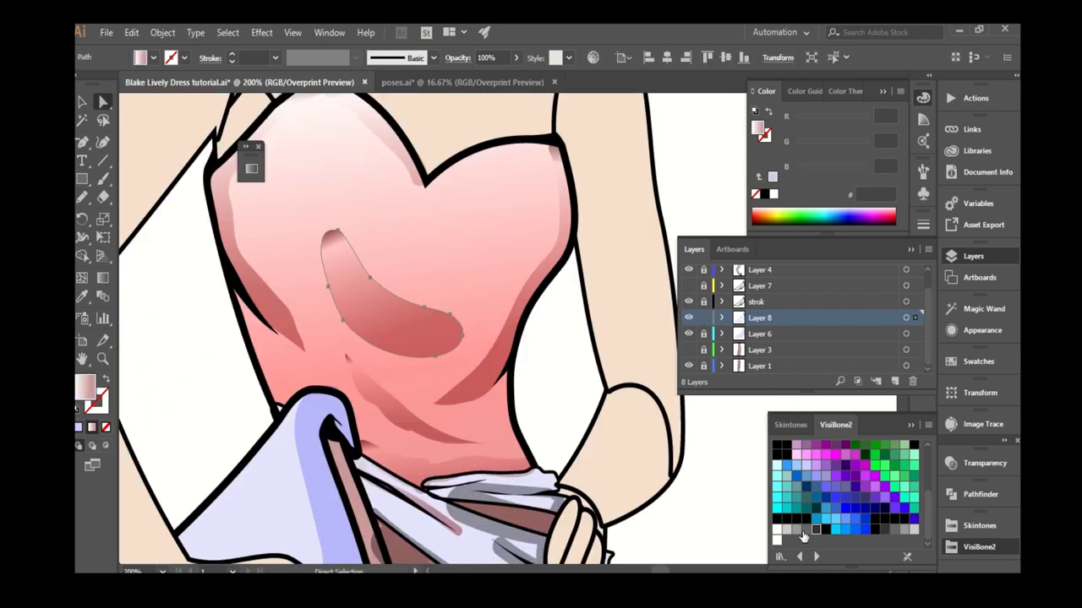
Set a grey fill colour and add a new layer for the skirt overlay.
left_click(806, 530)
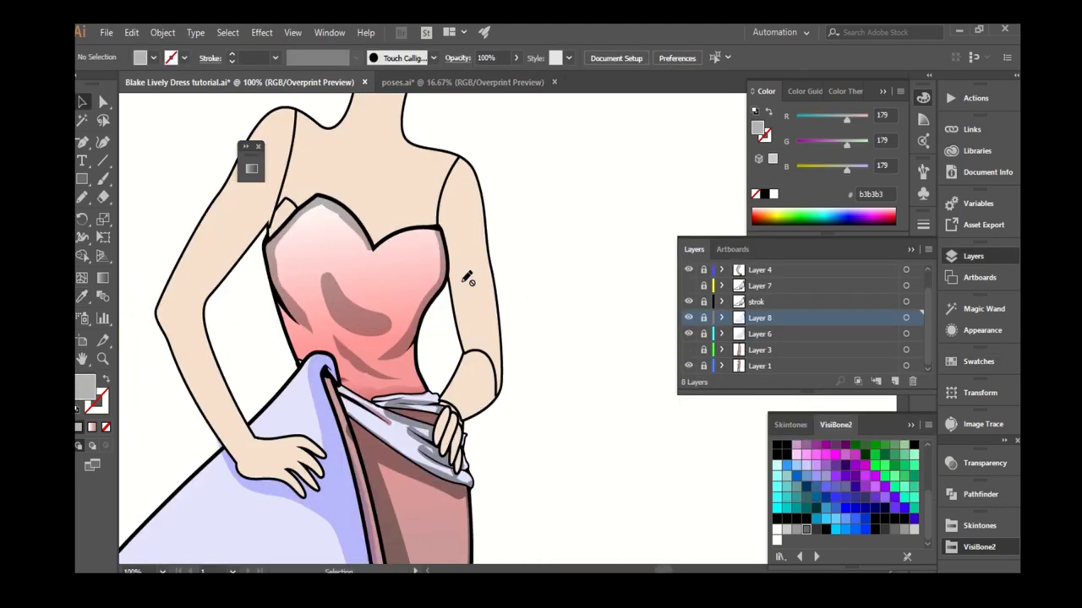
left_click(746, 350)
left_click(765, 318)
Try a brush stroke along the dress edge, then undo it.
key("ctrl+minus")
key("ctrl+minus")
key("ctrl+minus")
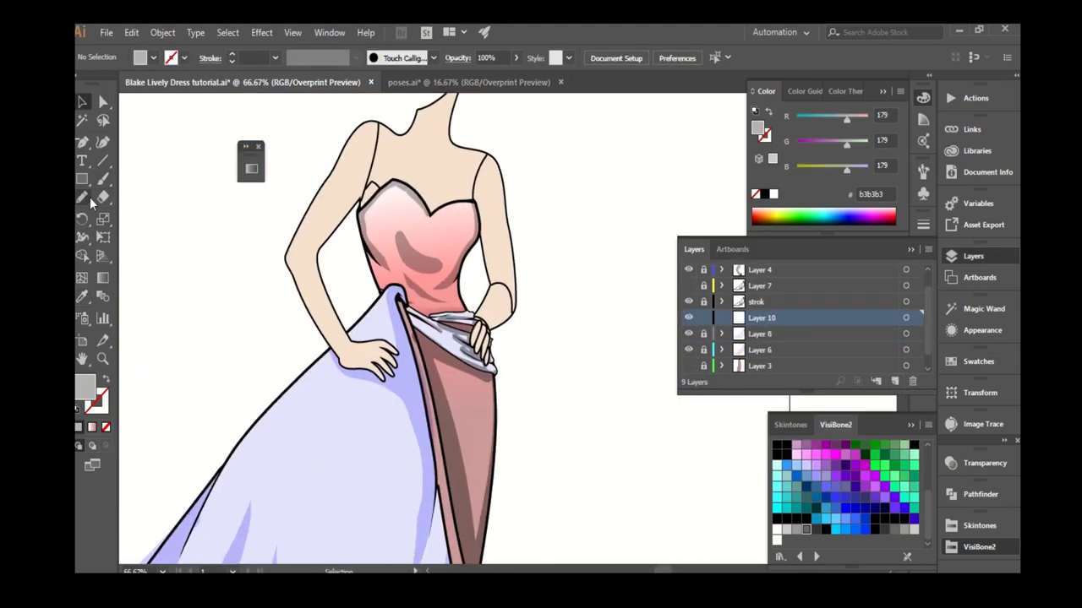
key("b")
key("ctrl+plus")
key("shift+x")
left_click_drag(397, 228, 237, 376)
scroll(236, 376, "down", 1)
key("ctrl+z")
Draw a jagged Pencil outline down the skirt and give it a gradient fill.
key("n")
mouse_move(365, 198)
left_mouse_down()
mouse_move(323, 331)
mouse_move(330, 345)
mouse_move(380, 363)
mouse_move(400, 482)
mouse_move(442, 482)
mouse_move(401, 190)
left_mouse_up()
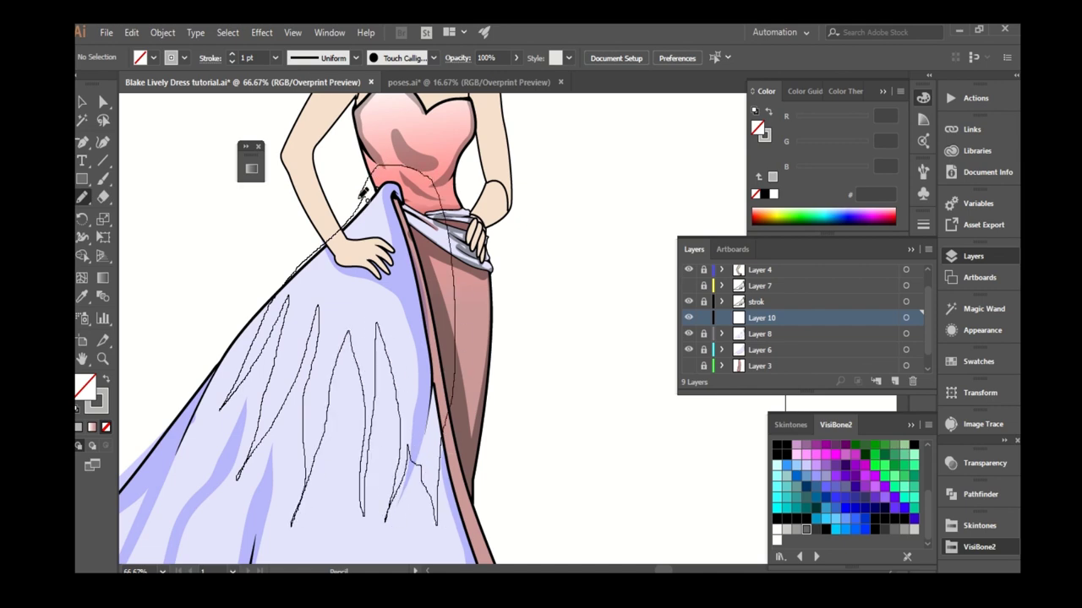
key("ctrl+minus")
key("a")
left_click(92, 426)
double_click(703, 169)
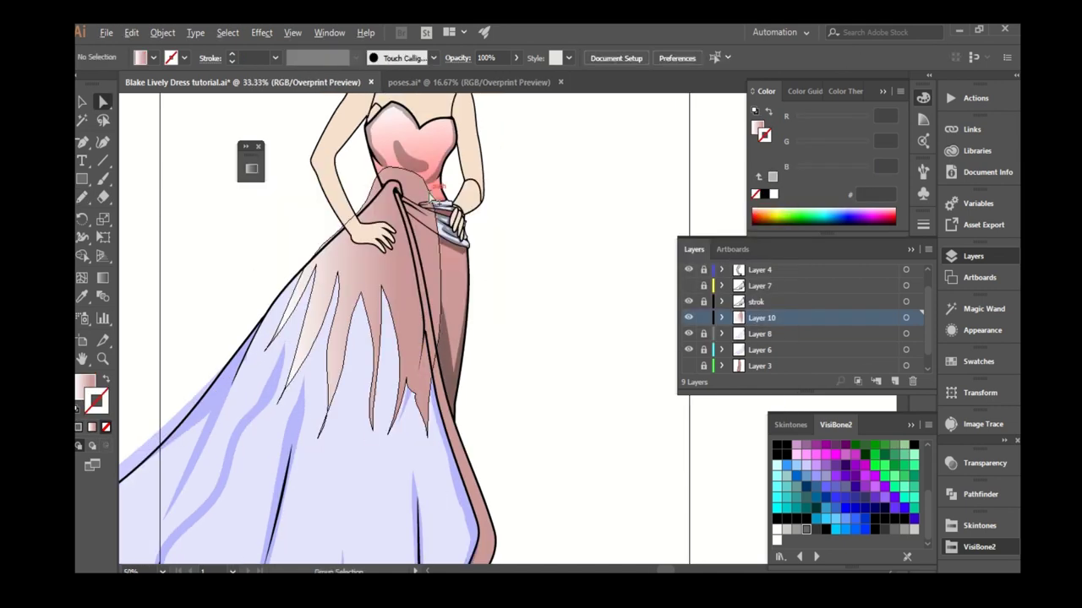
key("n")
key("ctrl+plus")
Redraw the overlay's left, centre and right spikes longer with the Pencil.
left_click_drag(302, 179, 198, 367)
left_click_drag(261, 303, 269, 241)
left_click_drag(272, 294, 214, 425)
mouse_move(308, 228)
left_mouse_down()
mouse_move(348, 301)
mouse_move(334, 269)
mouse_move(332, 293)
left_mouse_up()
mouse_move(359, 245)
left_mouse_down()
mouse_move(374, 179)
mouse_move(397, 372)
left_mouse_up()
left_click_drag(427, 283, 448, 392)
scroll(349, 325, "down", 2)
scroll(349, 320, "up", 1)
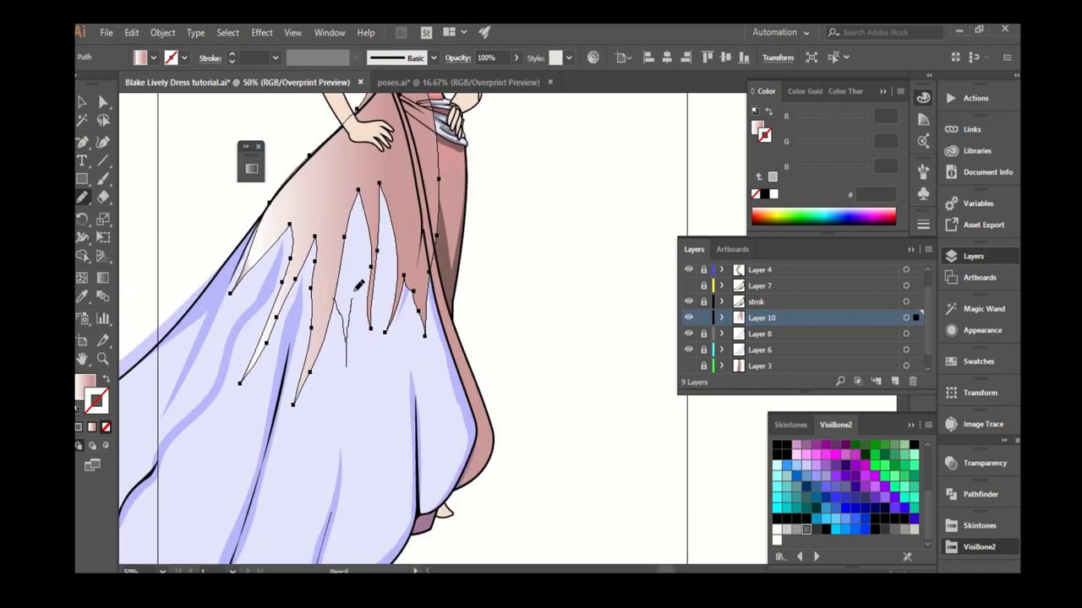
left_click_drag(346, 328, 441, 362)
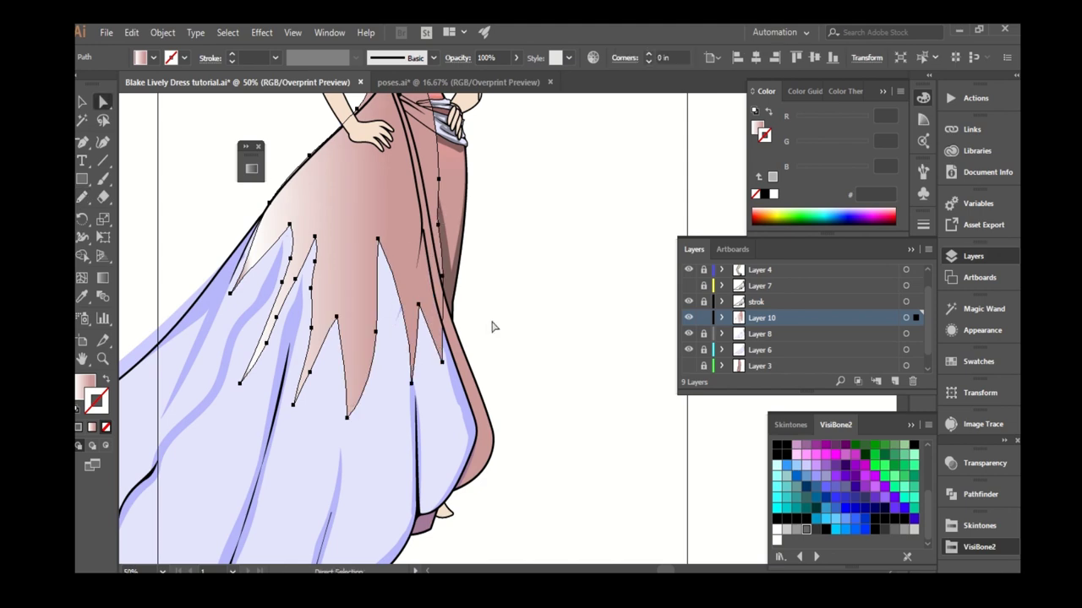
scroll(490, 321, "down", 1)
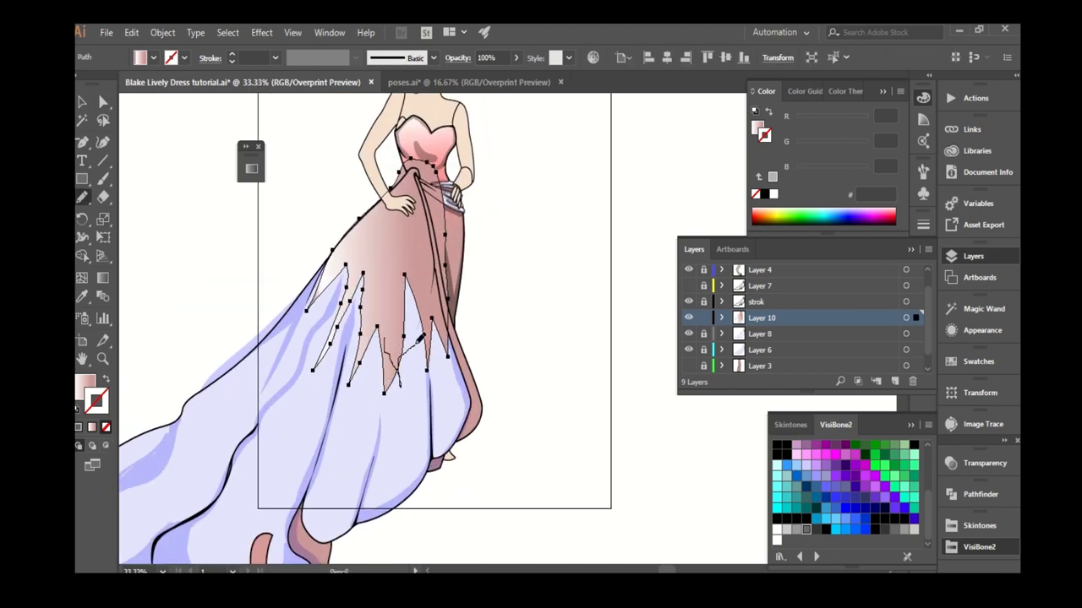
Deselect the jagged overlay and make Layer 10 the active layer.
key("a")
left_click(389, 245)
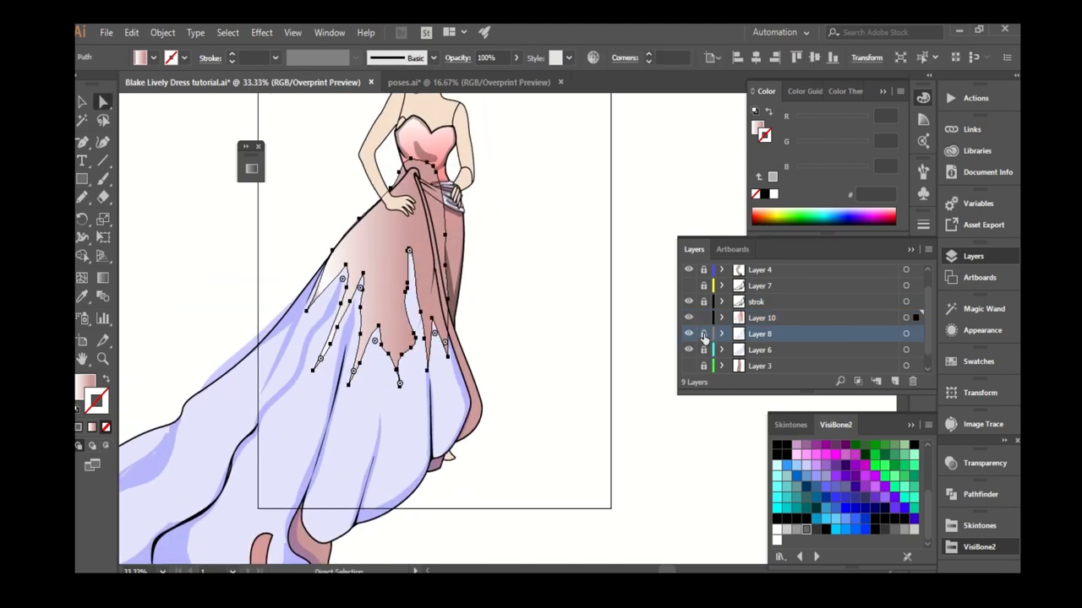
key("ctrl+1")
scroll(338, 389, "down", 2)
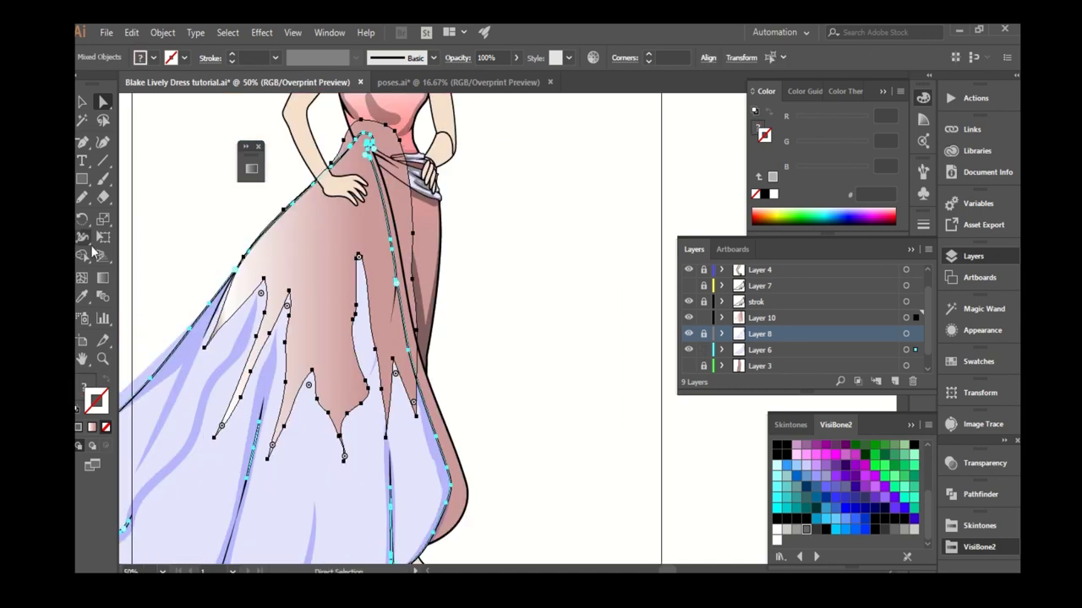
left_click(490, 261)
scroll(490, 261, "down", 1)
scroll(378, 203, "up", 1)
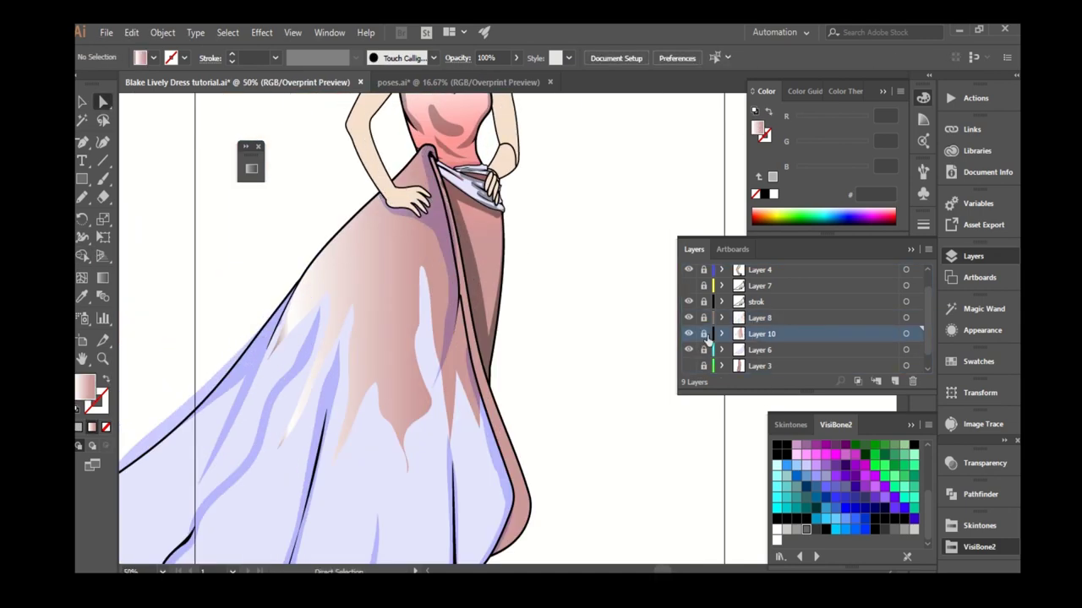
Give the jagged overlay the Darken blend mode after trying Color Burn.
left_click(457, 58)
left_click(346, 83)
left_click(347, 154)
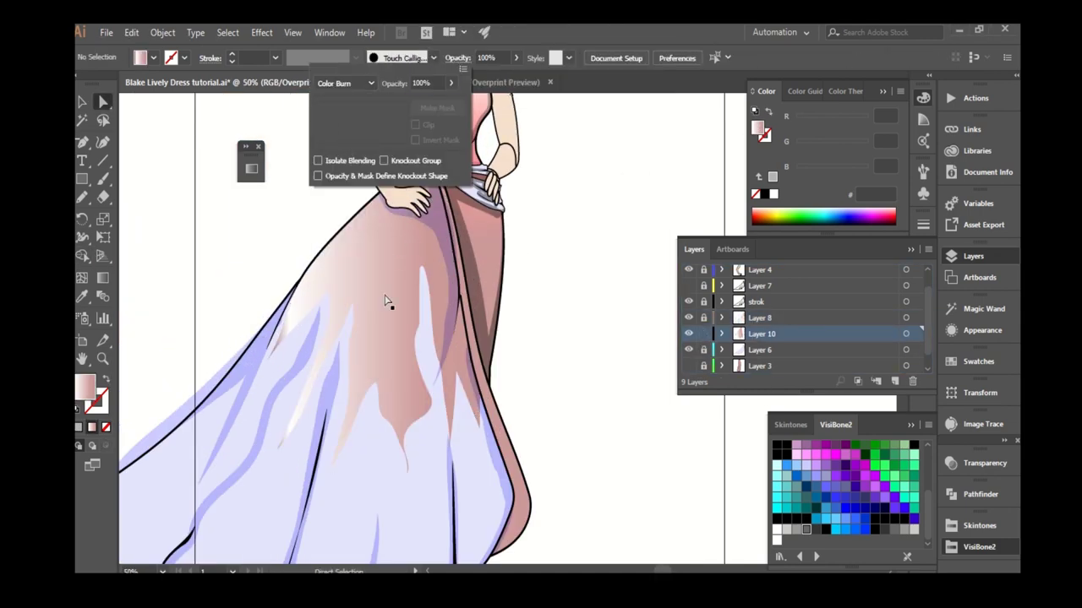
left_click(386, 301)
left_click(346, 83)
left_click(347, 154)
left_click(352, 84)
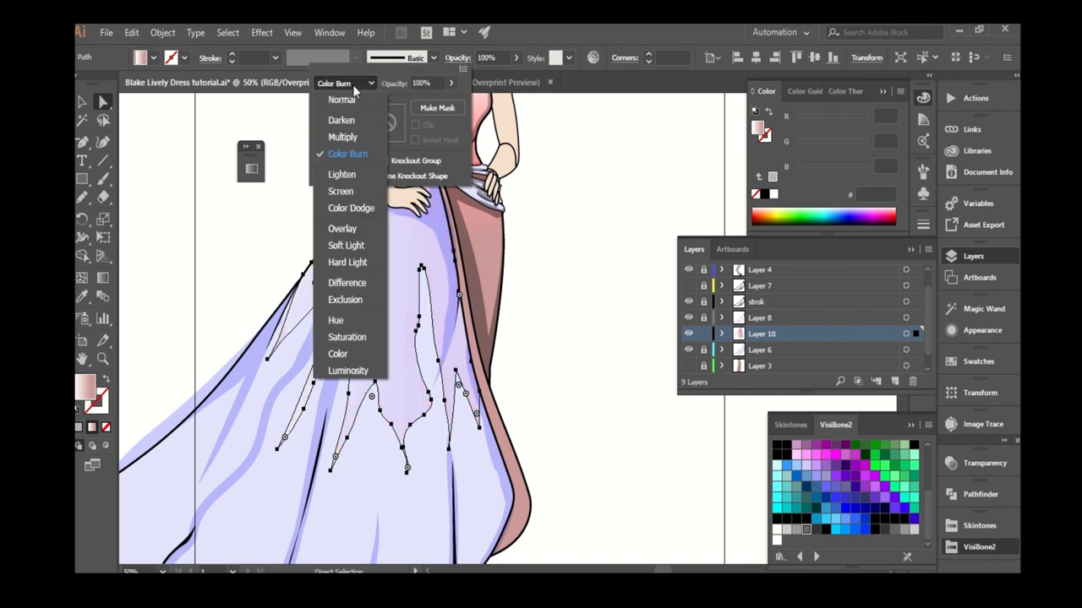
left_click(344, 123)
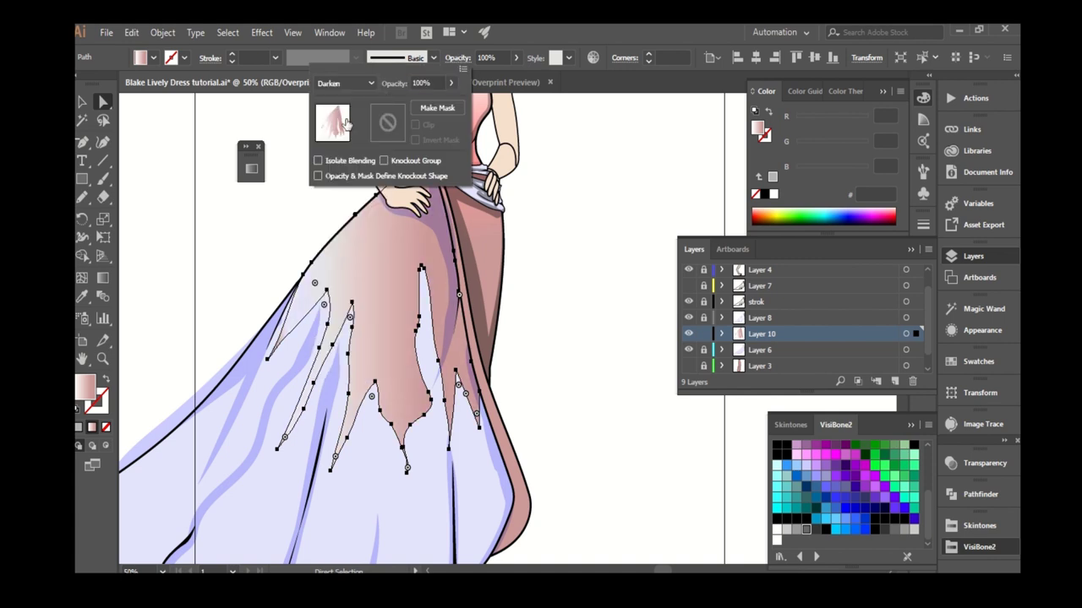
Deselect the overlay and inspect a skirt fold shape to judge the result.
left_click(574, 258)
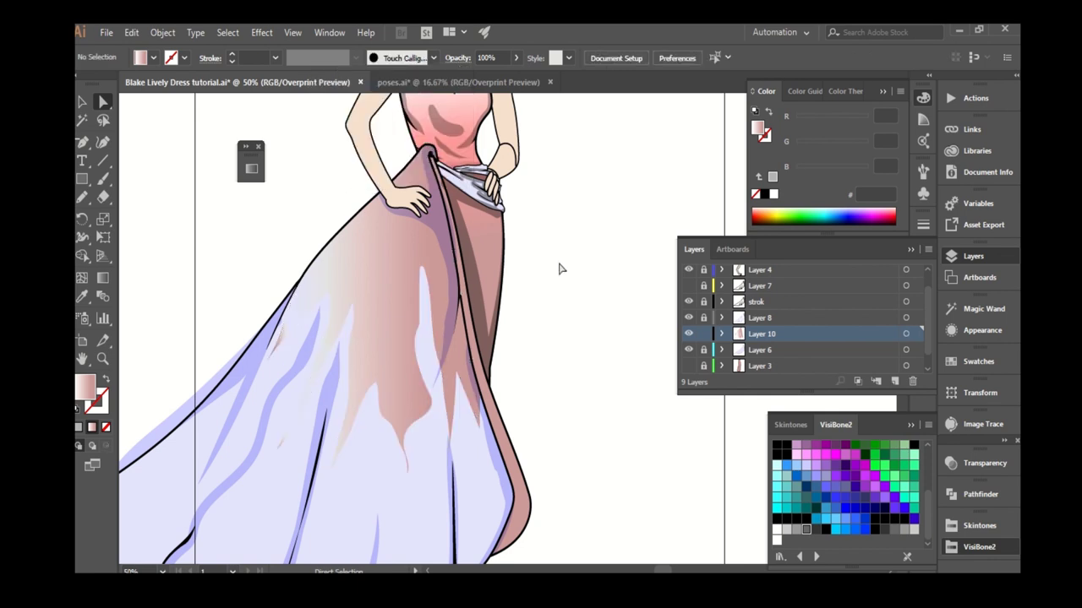
scroll(463, 248, "down", 2)
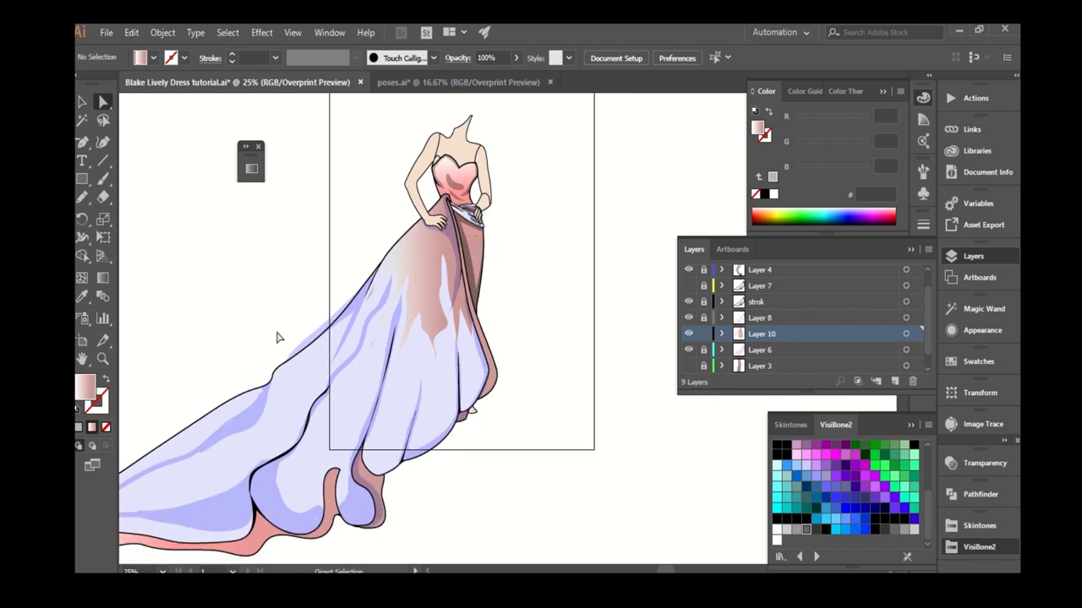
scroll(365, 277, "up", 1)
scroll(363, 300, "up", 1)
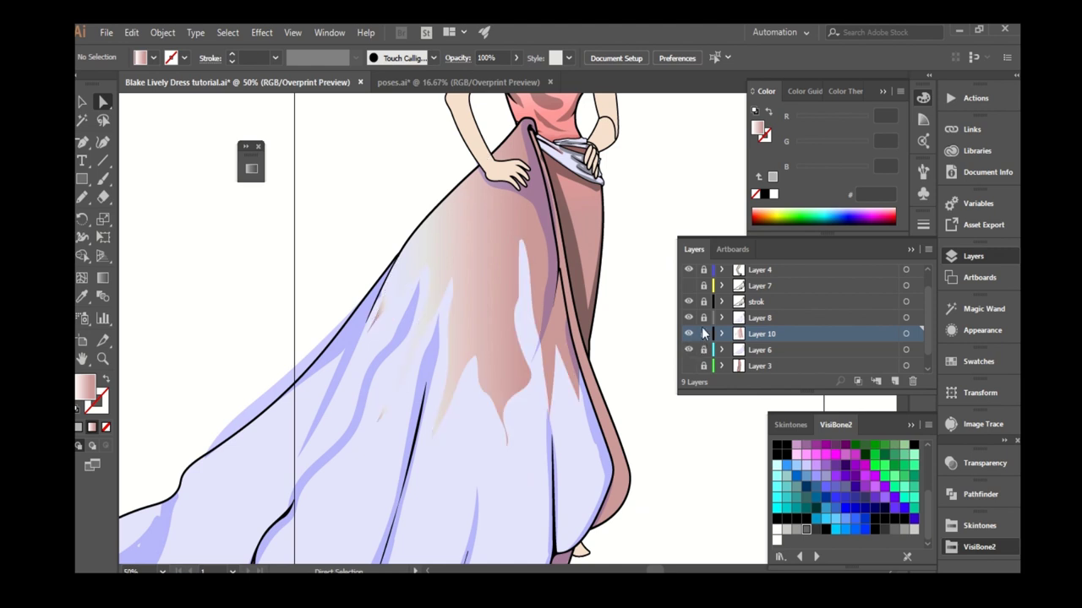
scroll(363, 338, "up", 1)
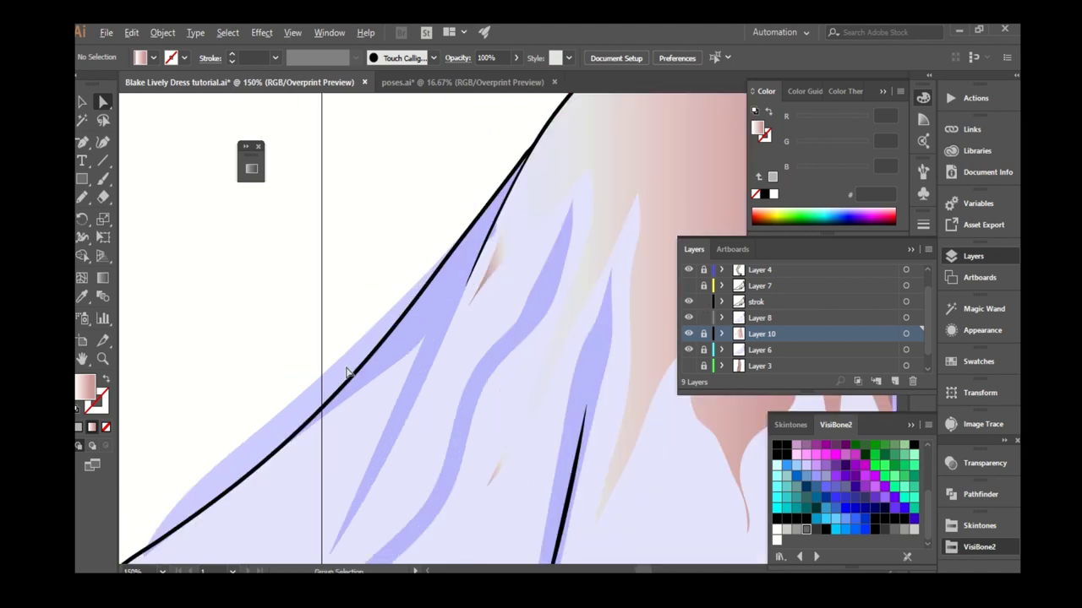
left_click(499, 296)
scroll(467, 290, "up", 1)
scroll(329, 377, "down", 1)
scroll(364, 338, "up", 1)
scroll(400, 247, "down", 1)
left_click(399, 247)
scroll(374, 225, "down", 4)
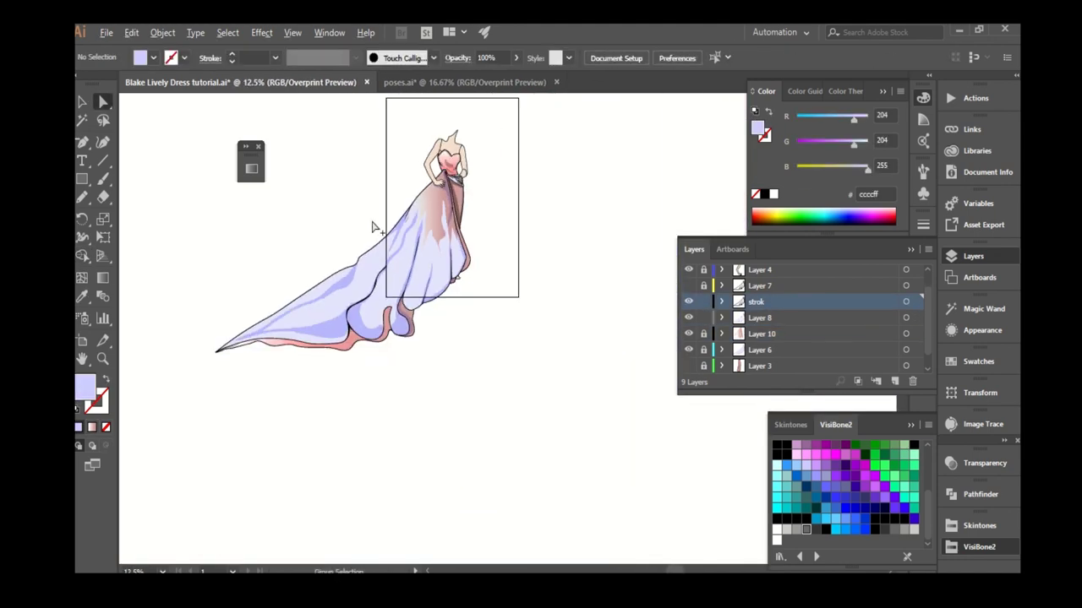
scroll(476, 386, "up", 1)
scroll(399, 321, "up", 1)
Reselect the jagged overlay path and add a new layer above Layer 10.
key("a")
left_click(397, 321)
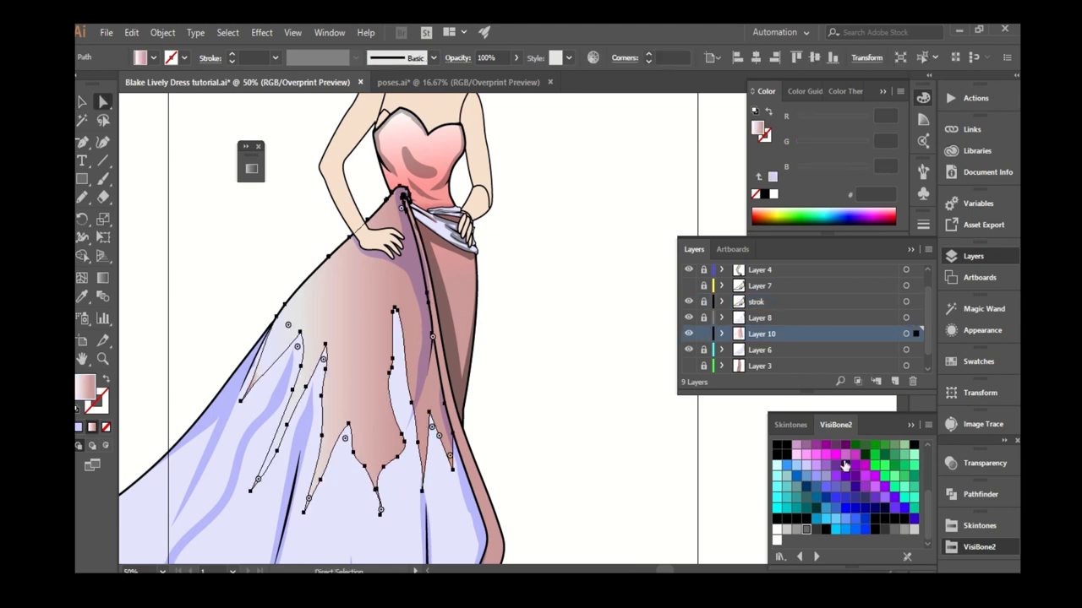
scroll(592, 363, "down", 1)
left_click(563, 338)
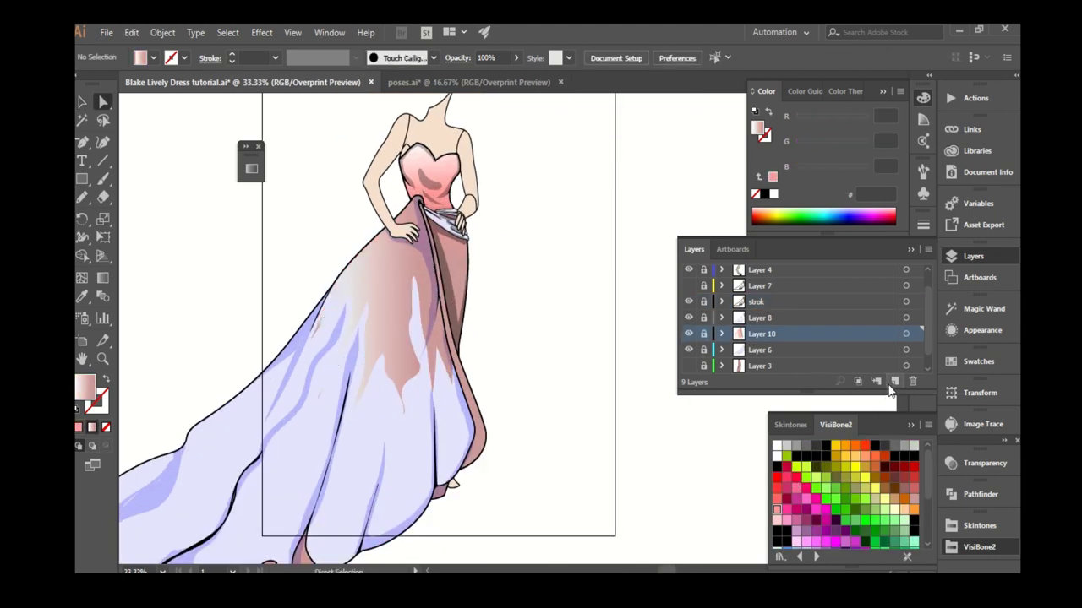
Add Layer 11 and choose the charcoal feather brush for painting.
left_click(895, 381)
scroll(410, 292, "up", 2)
key("b")
left_click(411, 59)
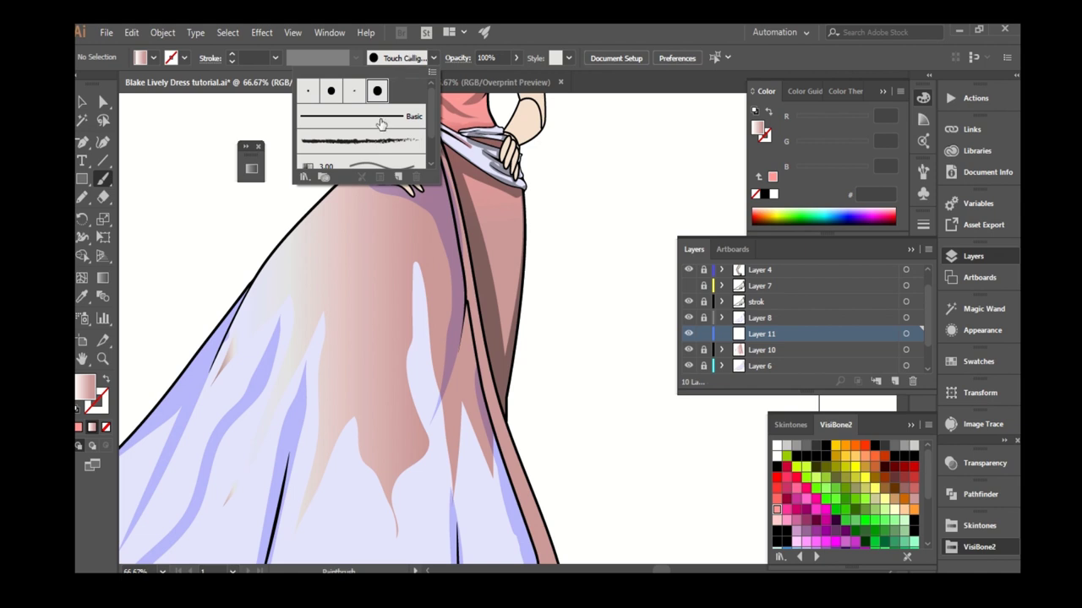
left_click(375, 149)
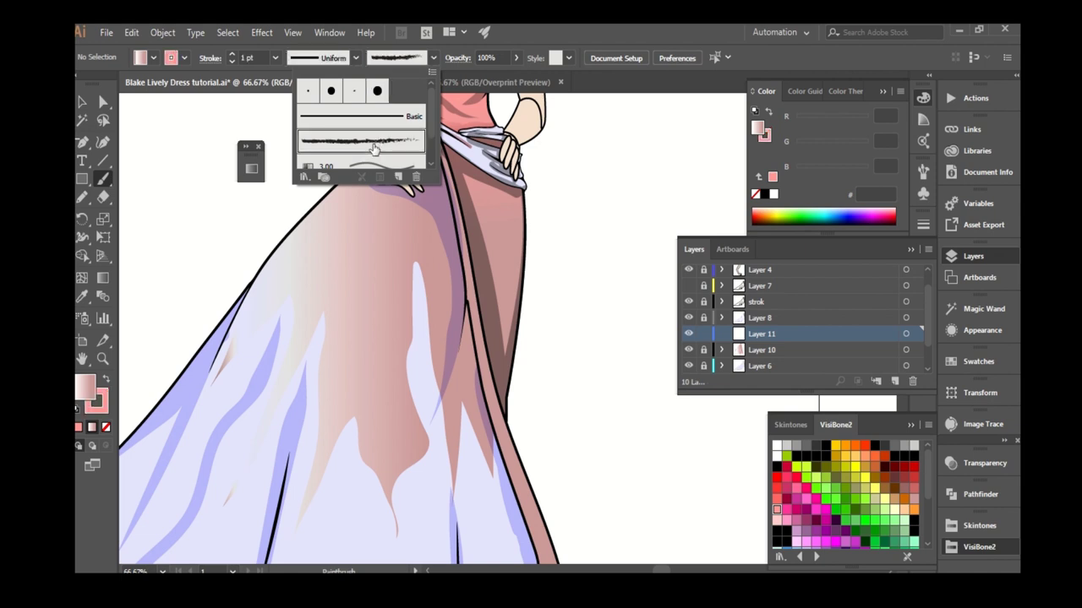
double_click(375, 143)
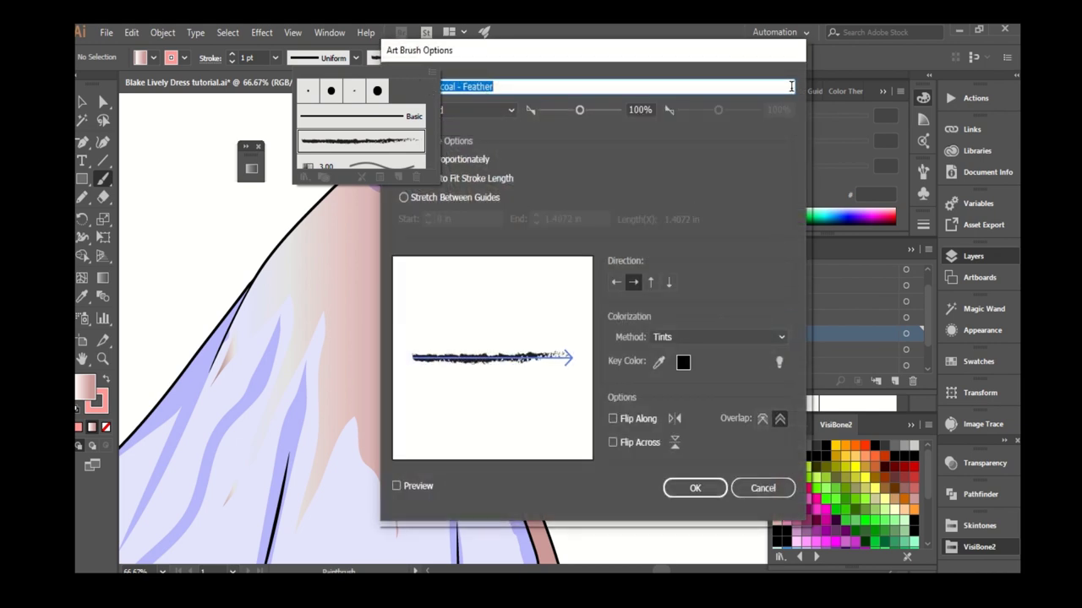
left_click(769, 486)
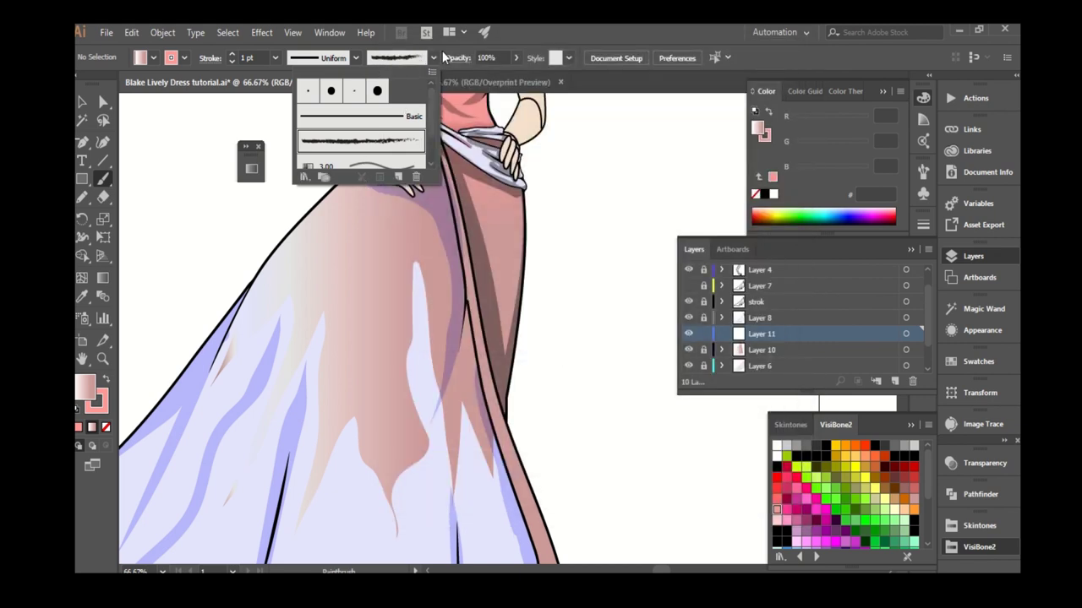
left_click(432, 57)
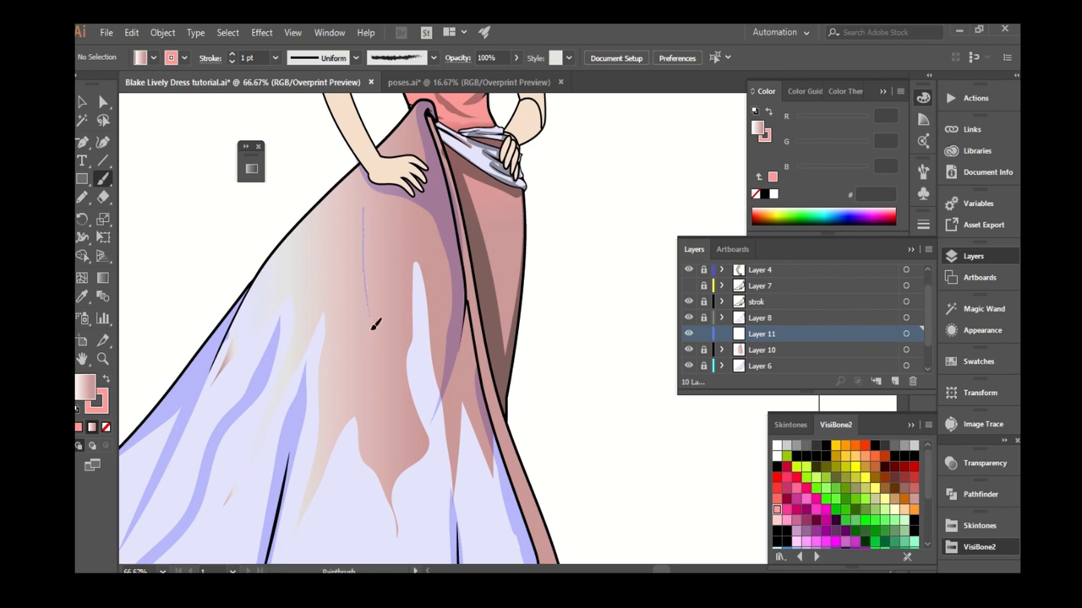
Try a thin pink stroke down the skirt, then undo it.
left_click_drag(391, 444, 392, 446)
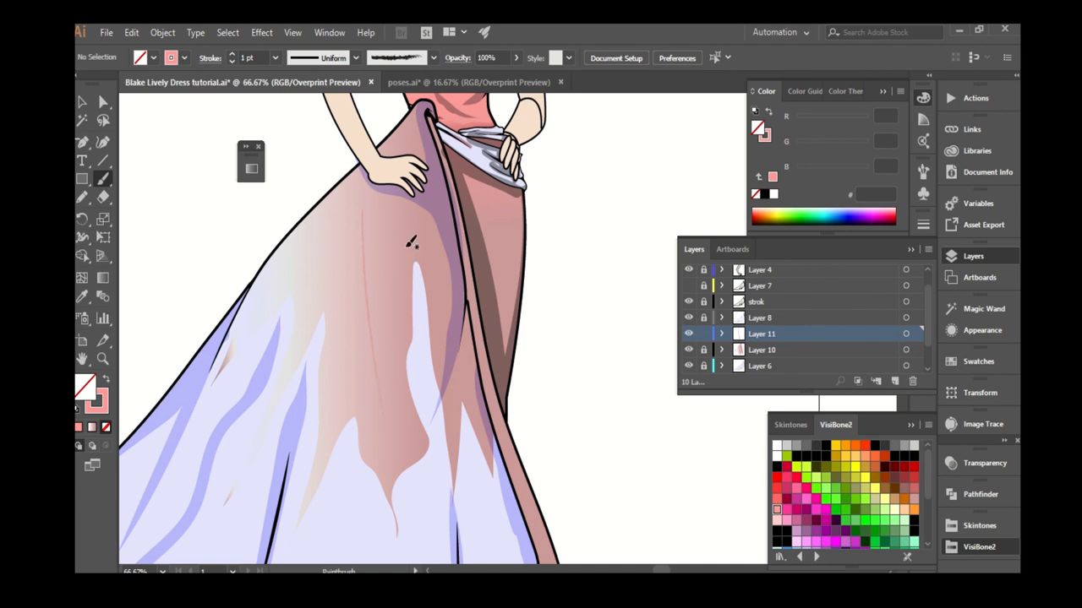
key("a")
key("ctrl+z")
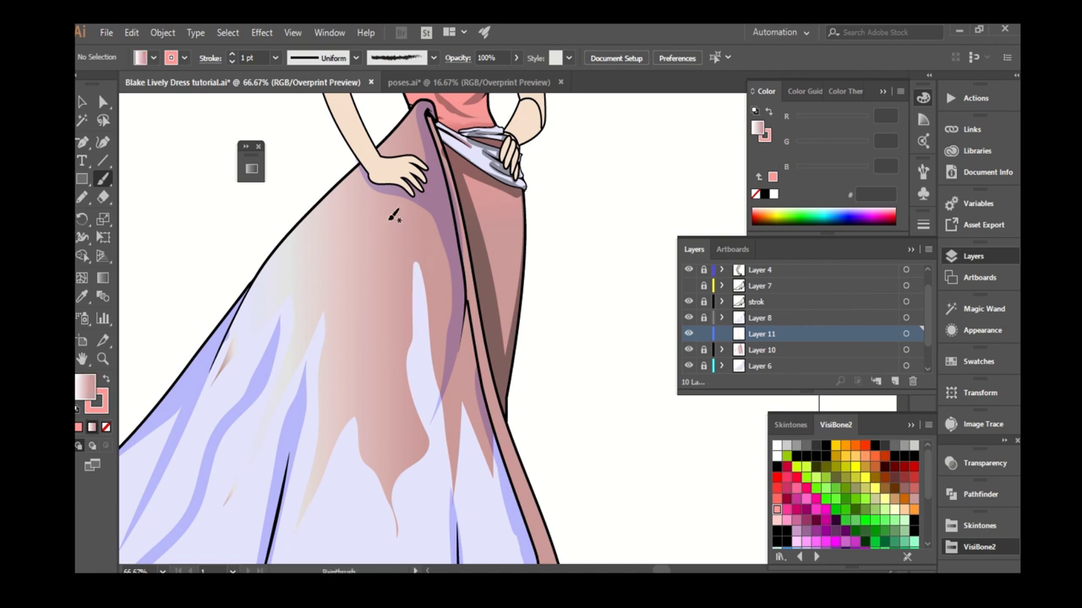
left_click(274, 58)
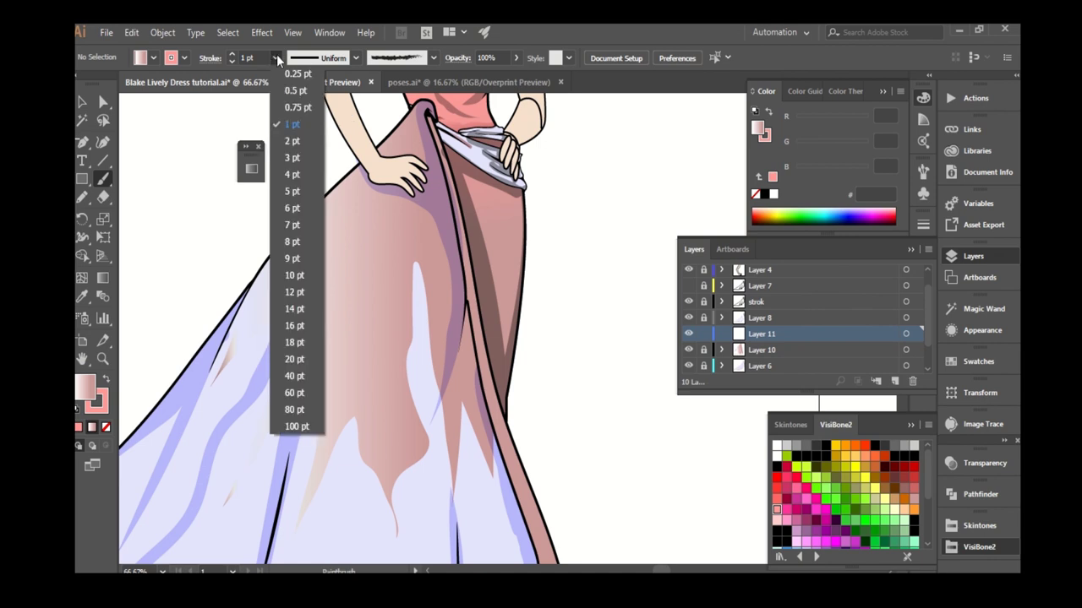
Set a 6 pt stroke weight and paint short pink streaks down the skirt.
left_click(297, 209)
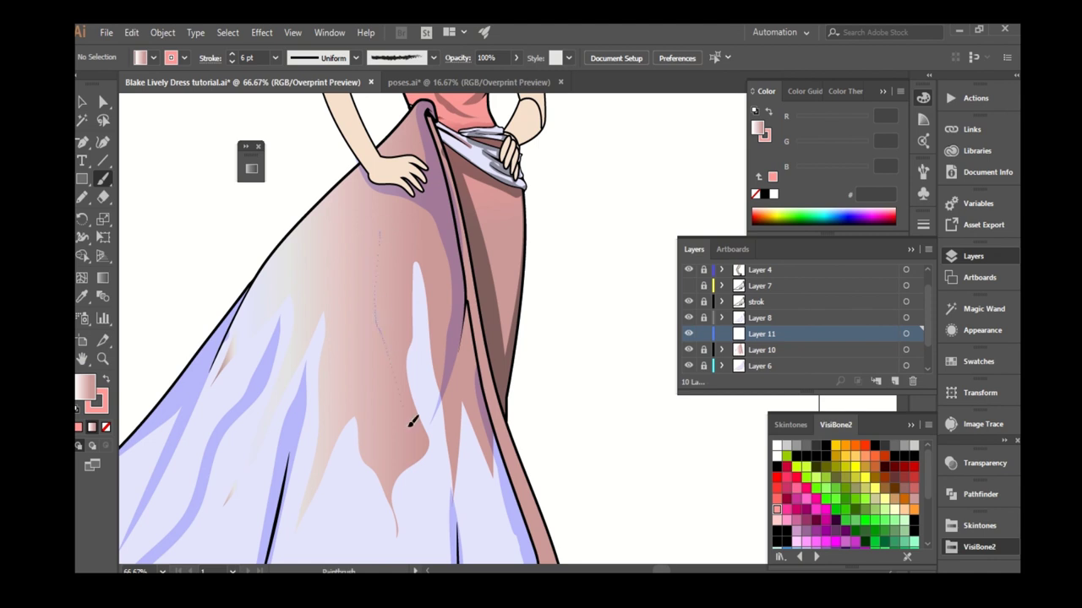
left_click_drag(410, 429, 410, 429)
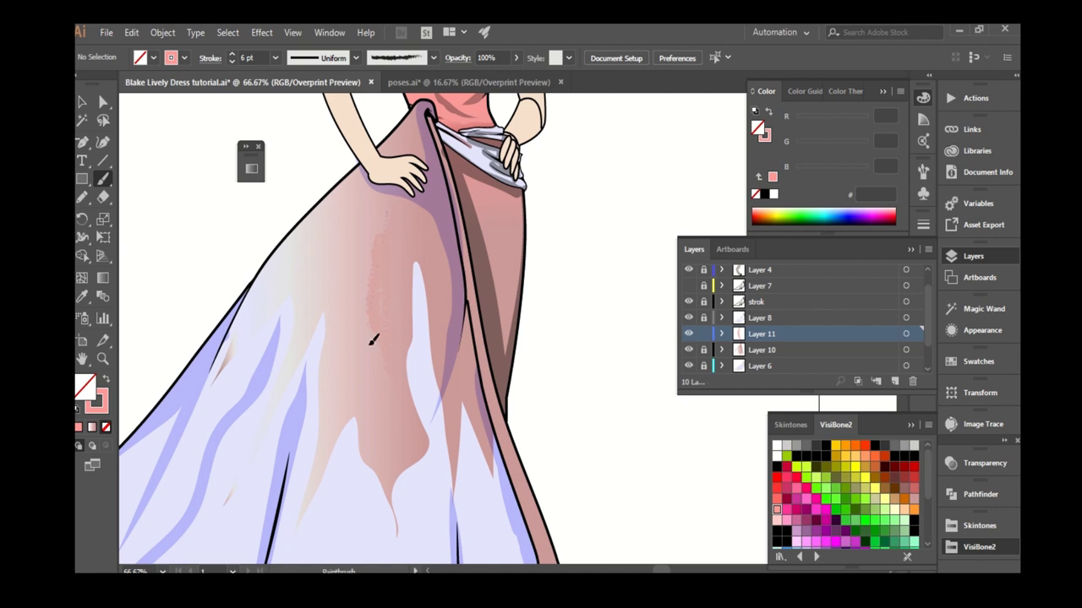
left_click_drag(372, 372, 373, 368)
left_click_drag(380, 445, 379, 442)
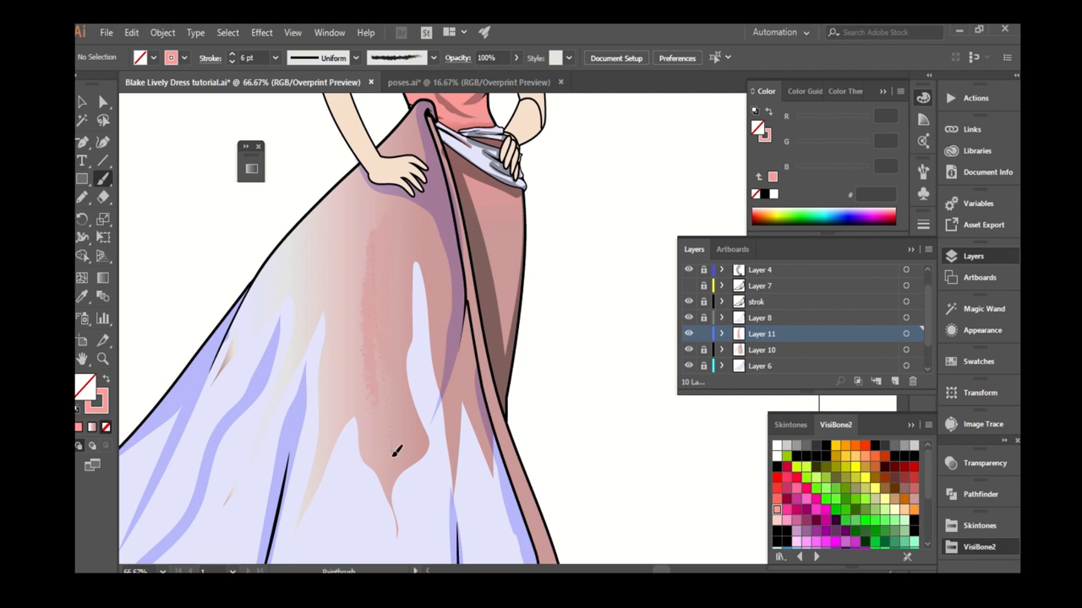
left_click_drag(375, 230, 370, 265)
left_click_drag(344, 431, 345, 429)
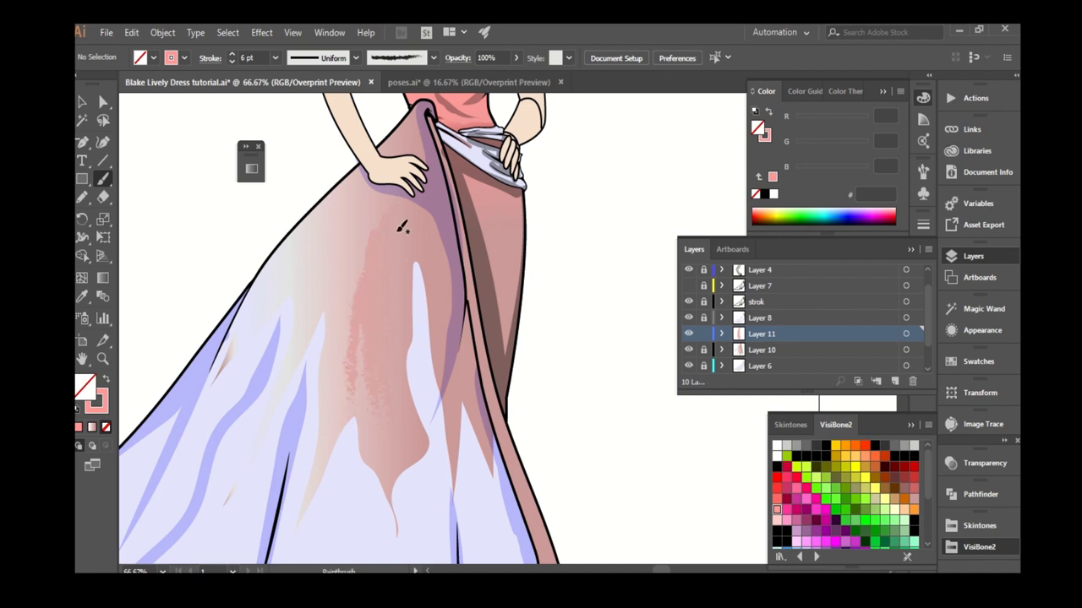
scroll(400, 219, "down", 2)
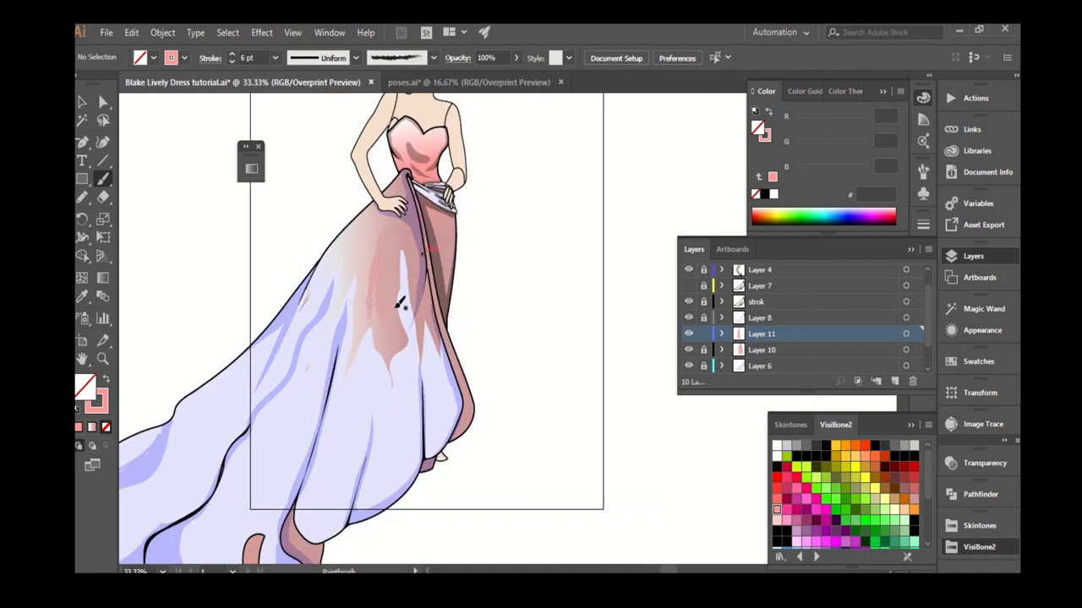
scroll(397, 344, "up", 1)
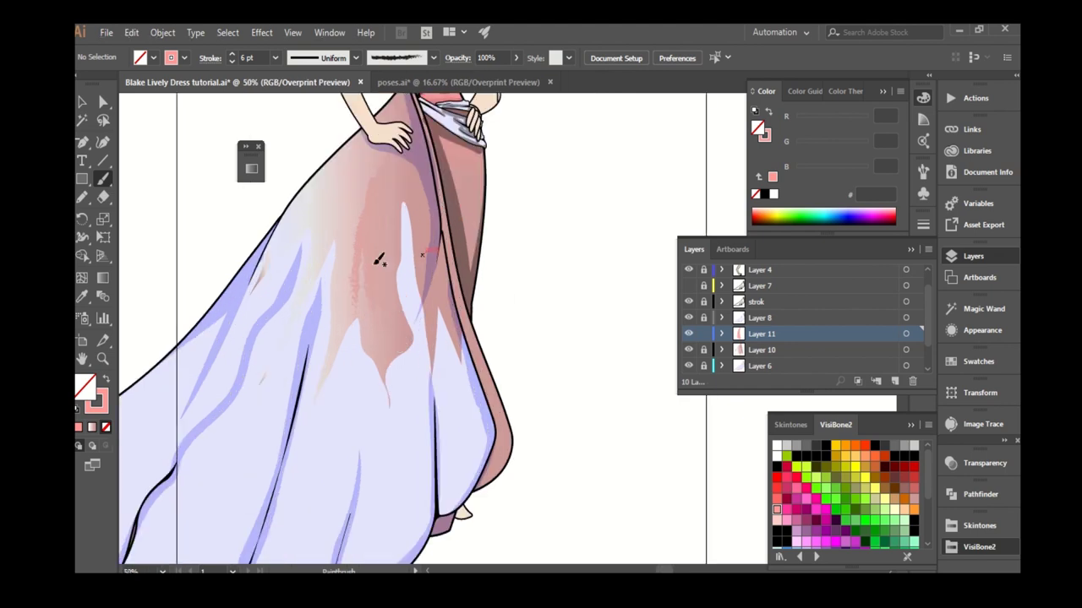
left_click_drag(383, 376, 383, 389)
left_click_drag(392, 435, 391, 365)
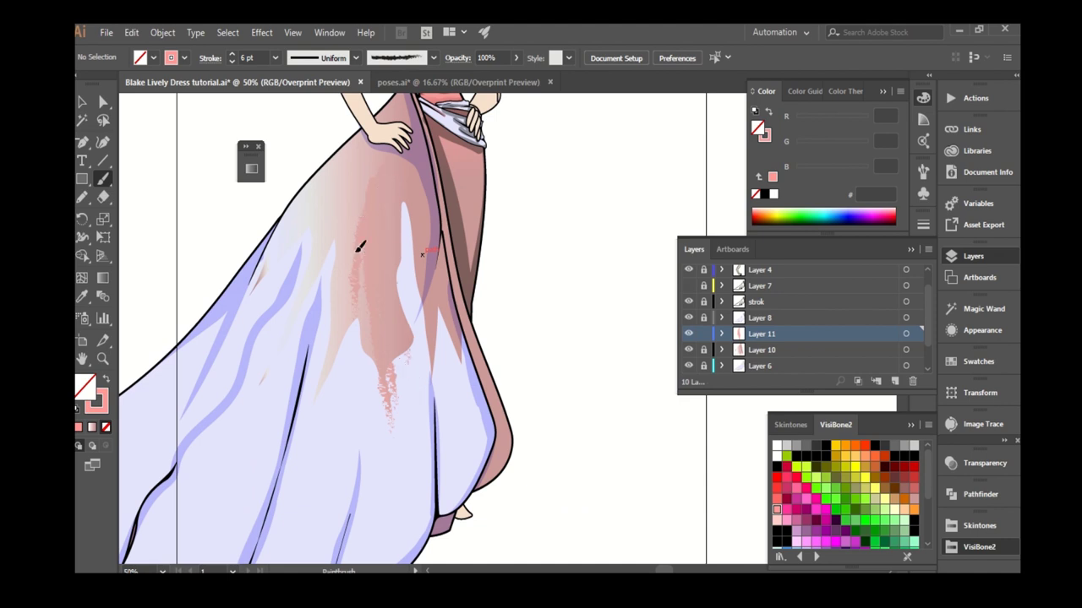
Paint long vertical and diagonal pink streaks up toward the waist and upper-left skirt.
left_click_drag(387, 442, 361, 242)
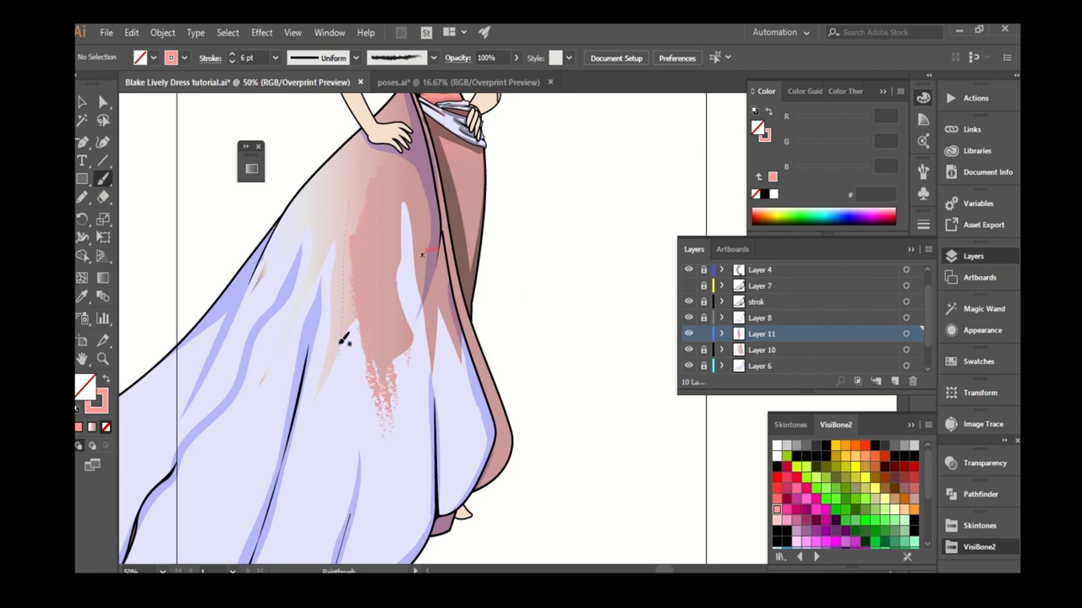
left_click_drag(345, 342, 350, 220)
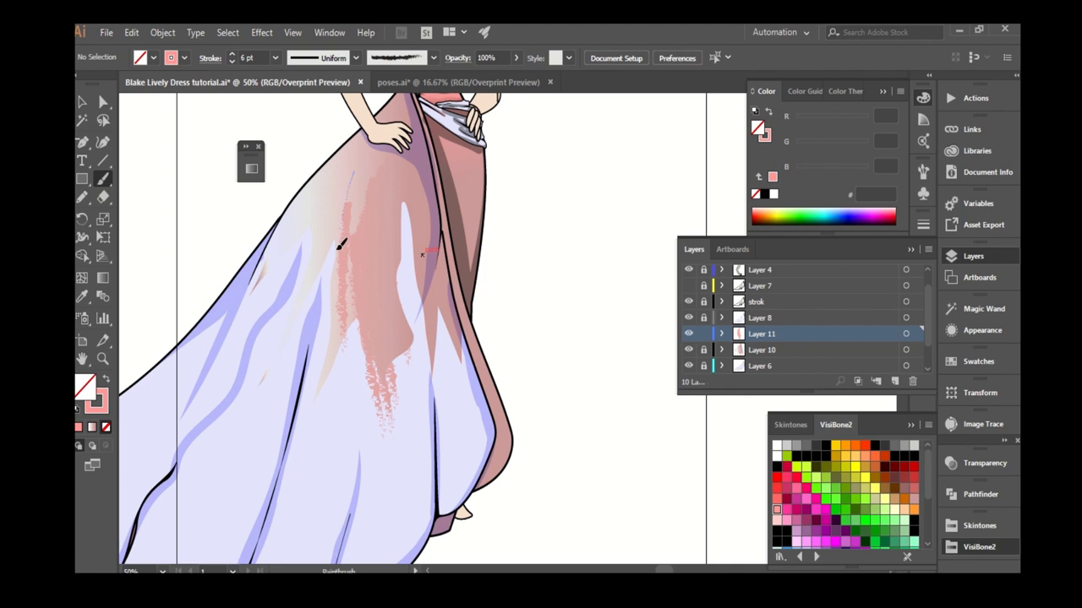
left_click_drag(334, 315, 348, 174)
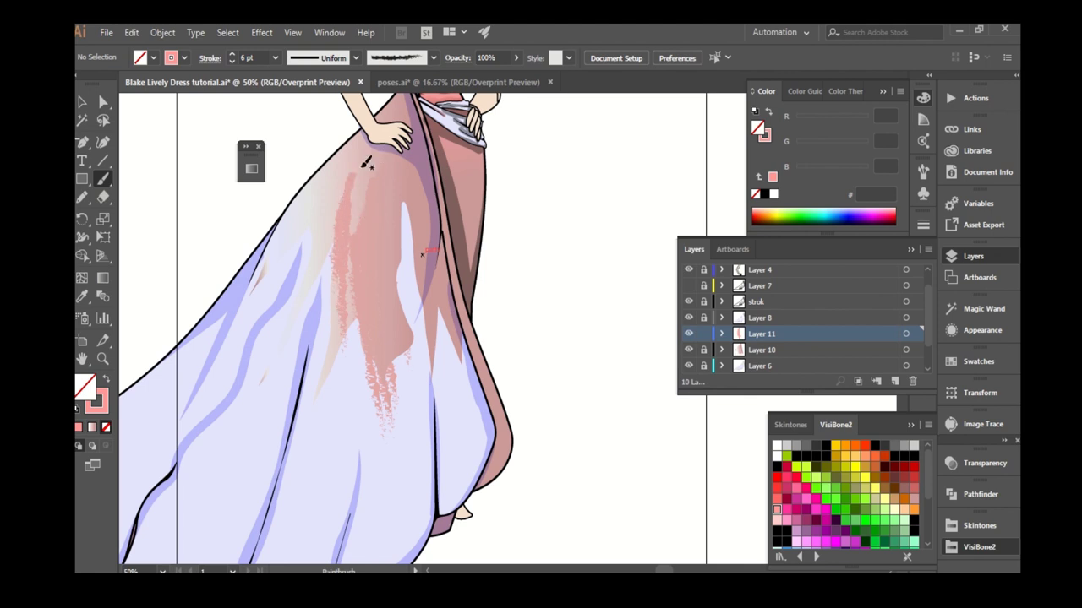
mouse_move(313, 288)
left_mouse_down()
mouse_move(353, 197)
mouse_move(258, 306)
left_mouse_up()
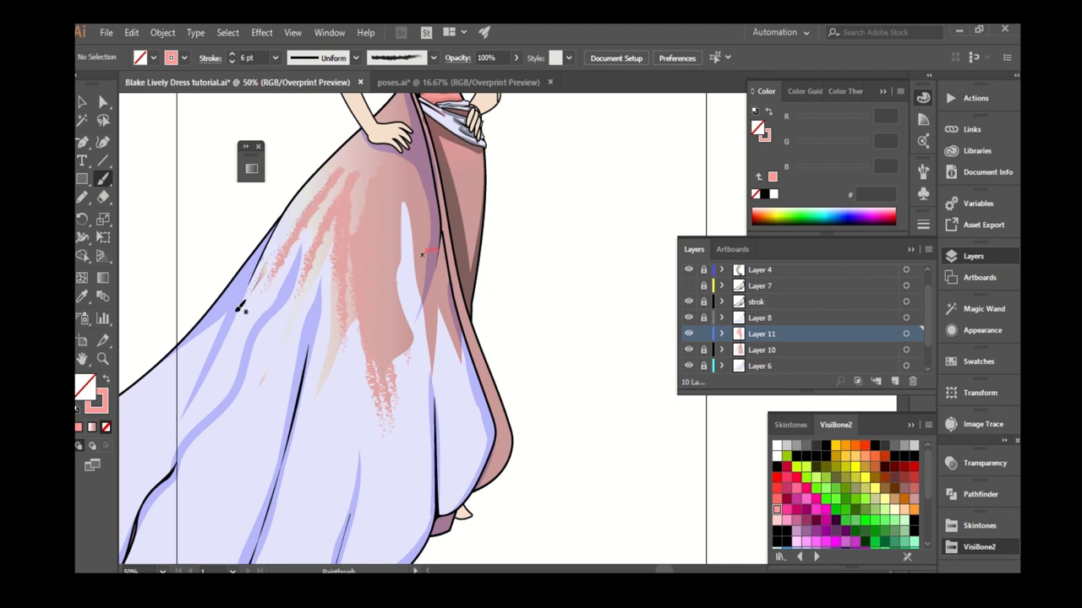
left_click_drag(238, 309, 281, 247)
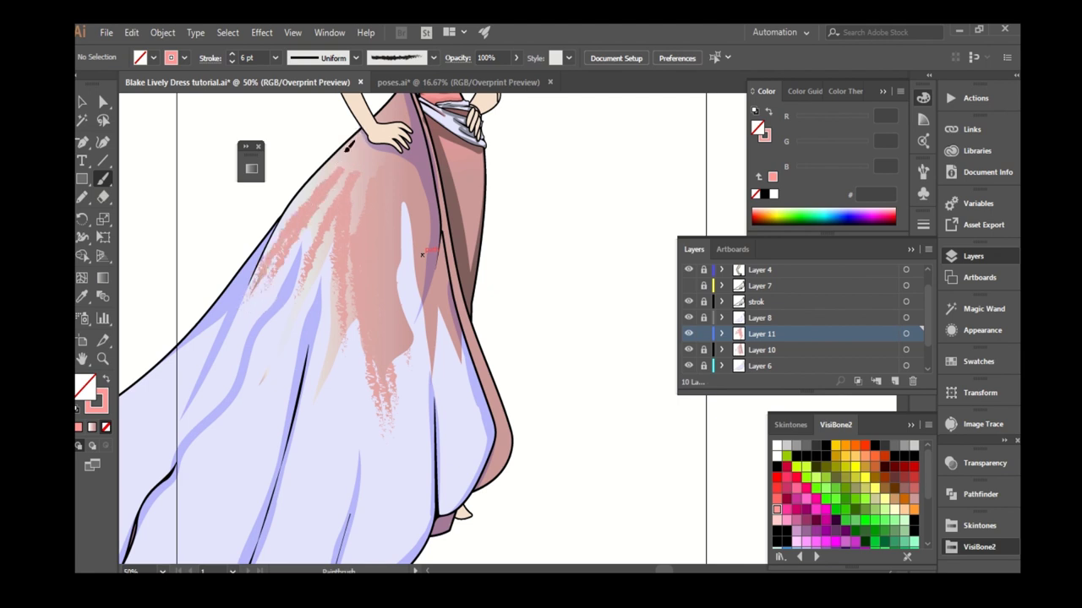
left_click_drag(284, 228, 353, 143)
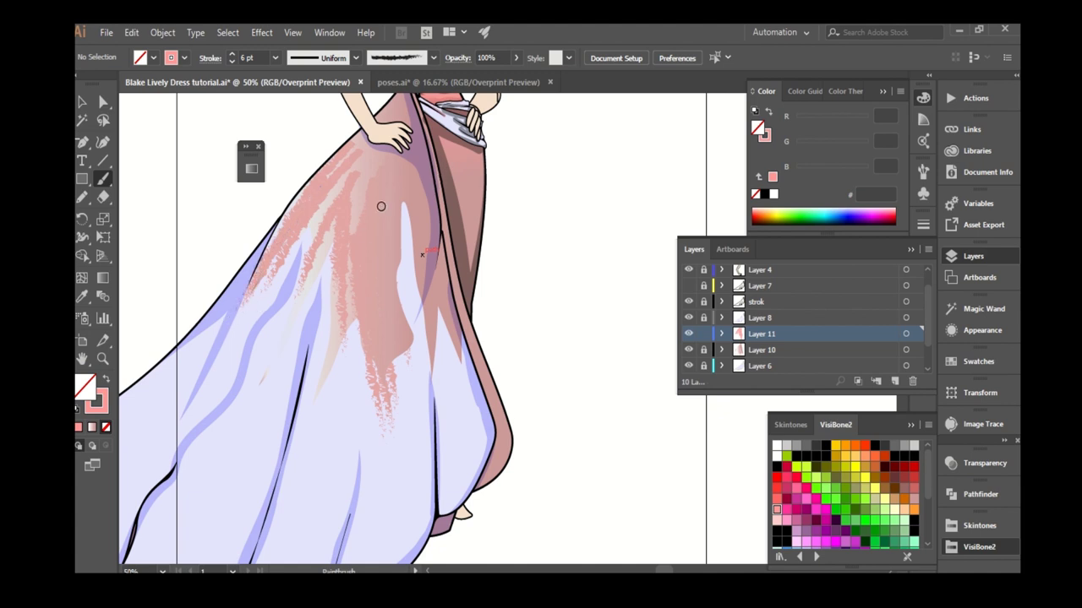
scroll(384, 203, "up", 4)
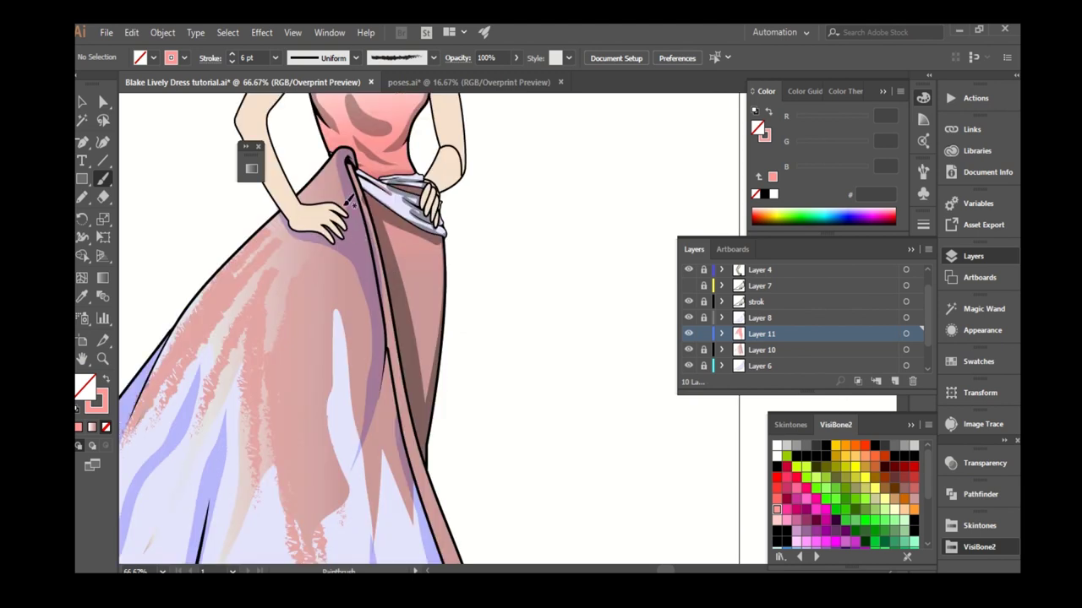
scroll(353, 211, "down", 2)
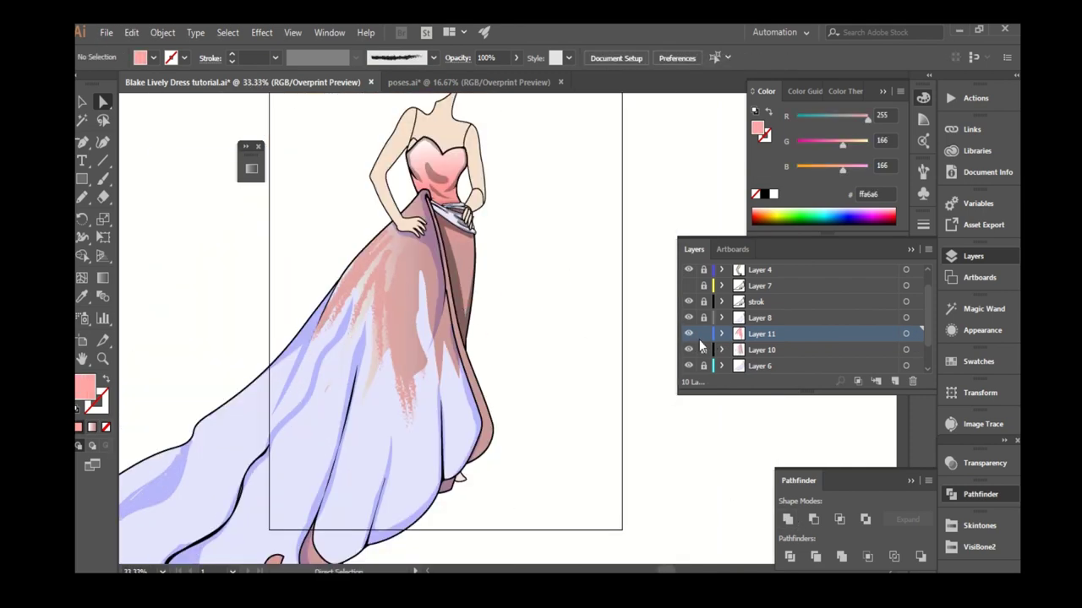
Make the peach-orange swatch the stroke colour with a 10 pt brush weight.
left_click(275, 58)
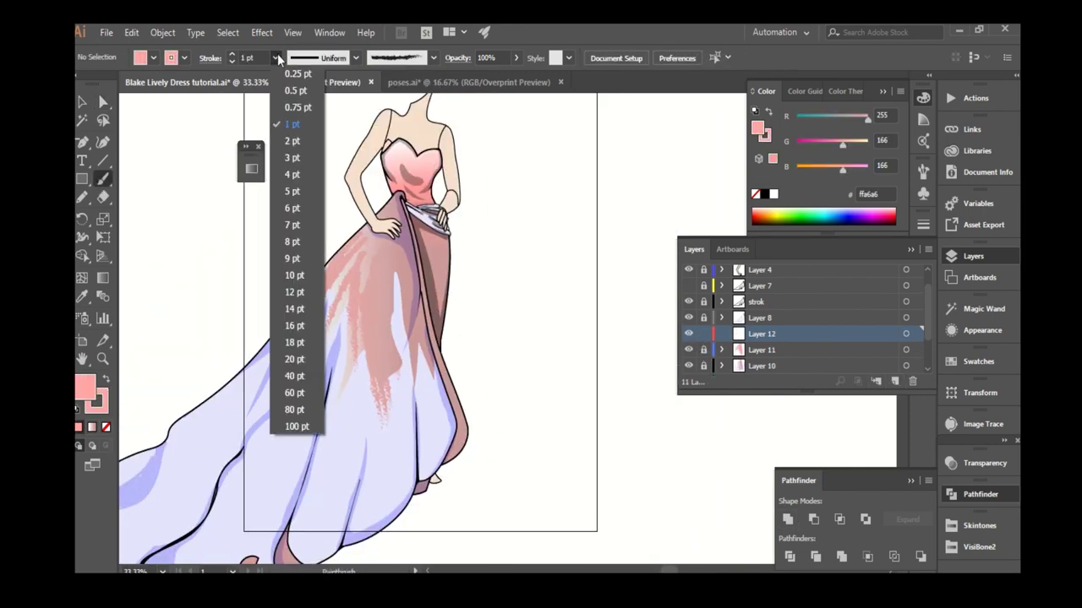
left_click(291, 191)
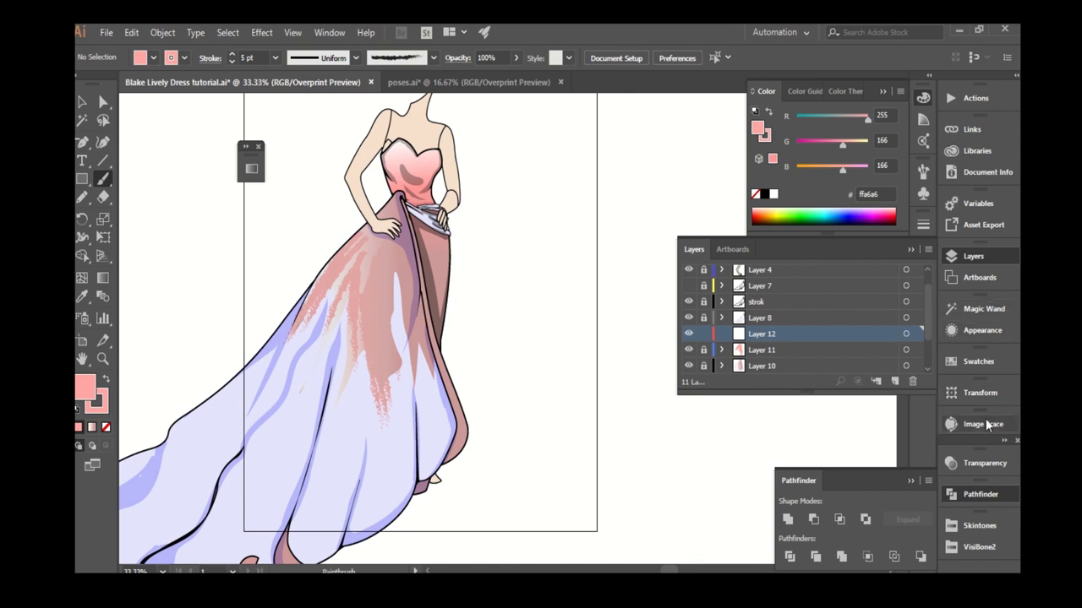
left_click(979, 394)
left_click(979, 546)
left_click(904, 509)
left_click(275, 57)
left_click(292, 279)
key("shift+x")
Paint peach streaks down the skirt and across the waist sash.
left_click_drag(376, 262, 385, 347)
key("ctrl+plus")
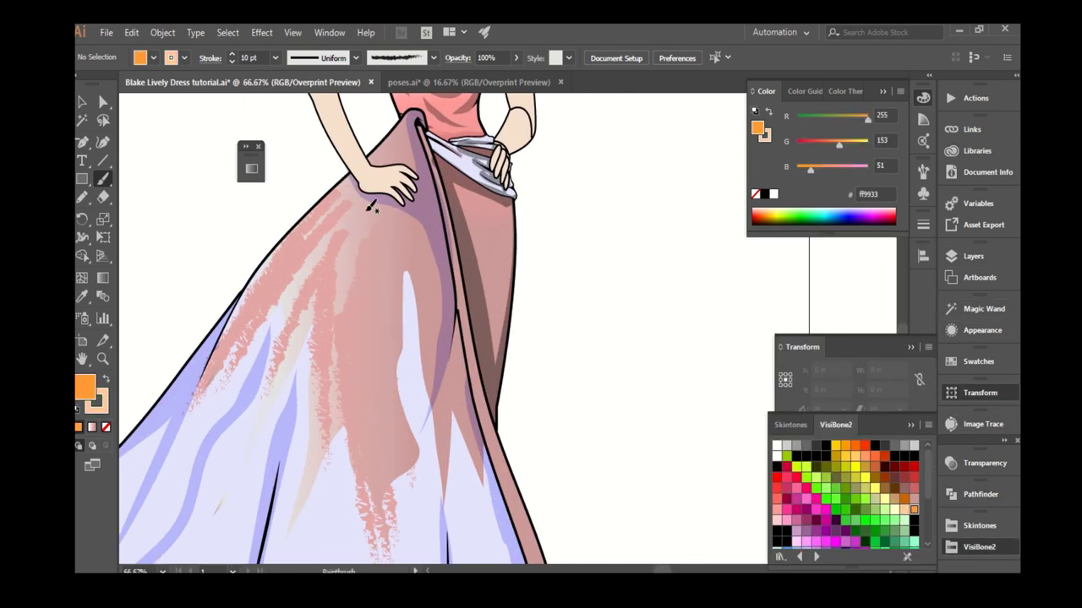
left_click_drag(359, 212, 372, 362)
left_click_drag(363, 237, 372, 414)
key("ctrl+plus")
scroll(362, 338, "up", 3)
key("ctrl+plus")
mouse_move(291, 235)
left_mouse_down()
mouse_move(380, 268)
mouse_move(422, 304)
left_mouse_up()
left_click_drag(380, 228, 423, 254)
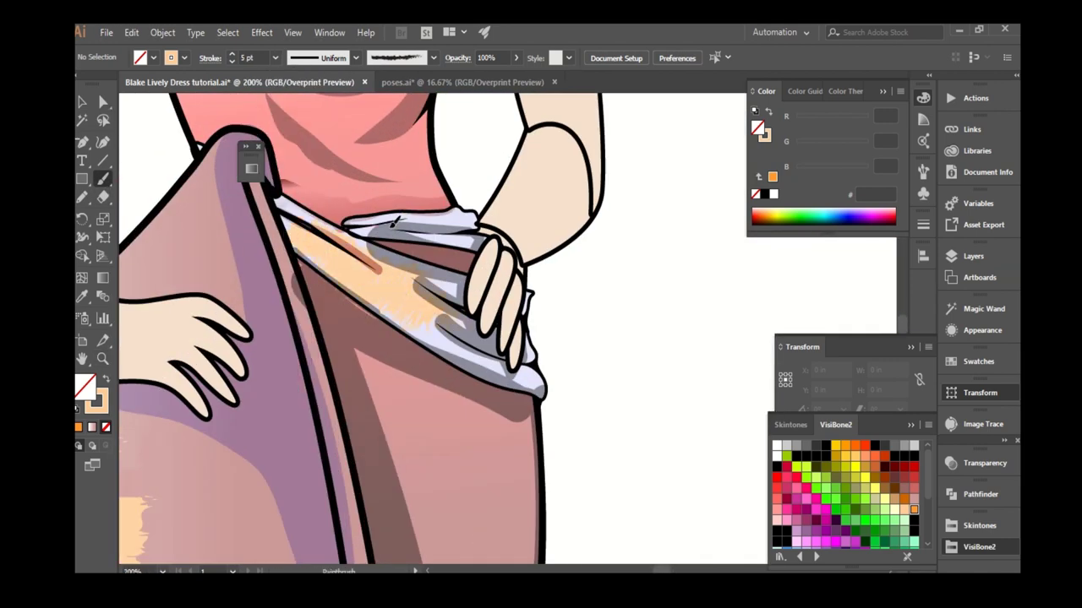
Expand the peach brush strokes into filled shapes with Expand Appearance, then deselect them.
key("ctrl+0")
key("ctrl+minus")
key("ctrl+minus")
key("ctrl+minus")
key("ctrl+plus")
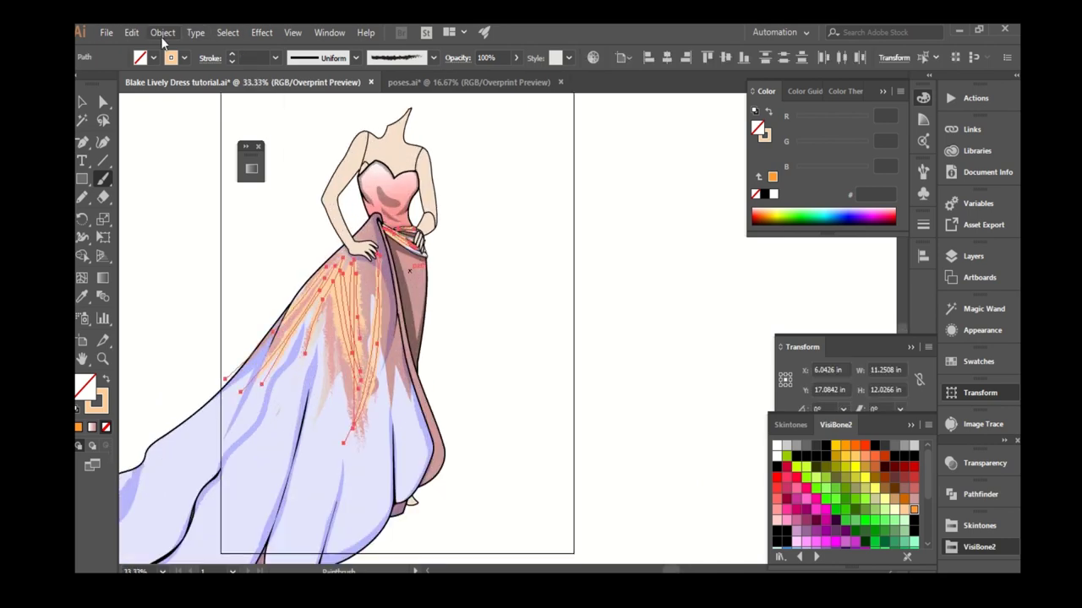
left_click(162, 34)
left_click(249, 193)
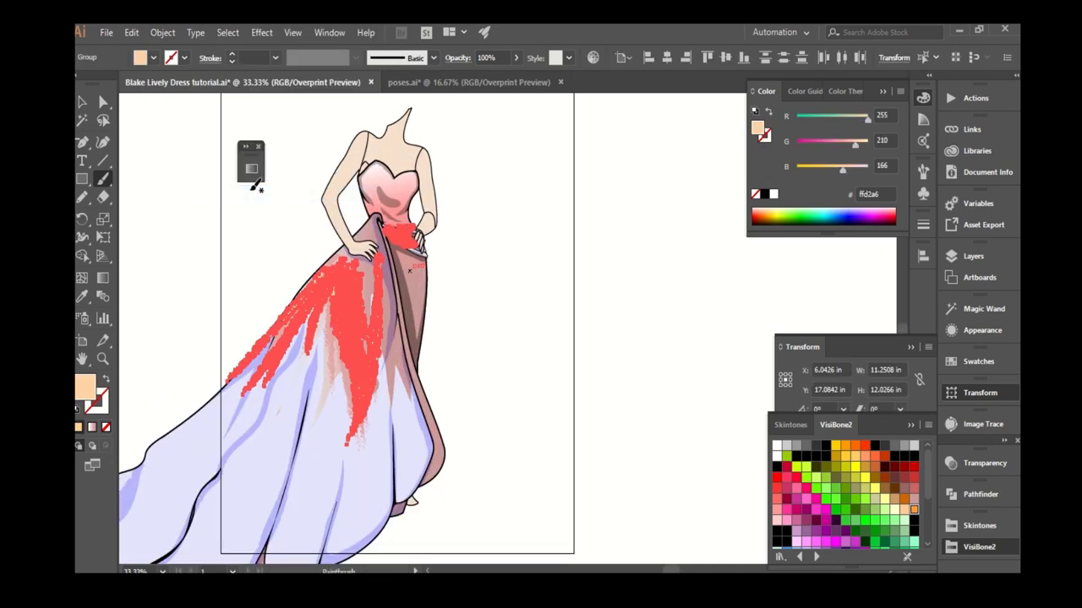
left_click(967, 495)
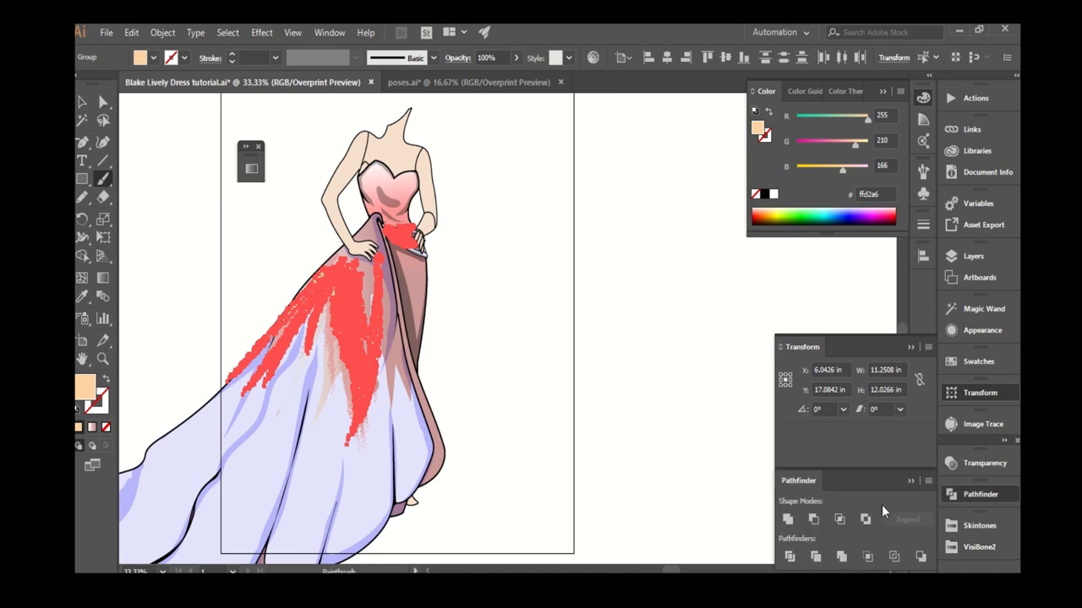
key("a")
left_click(522, 314)
scroll(431, 249, "up", 2)
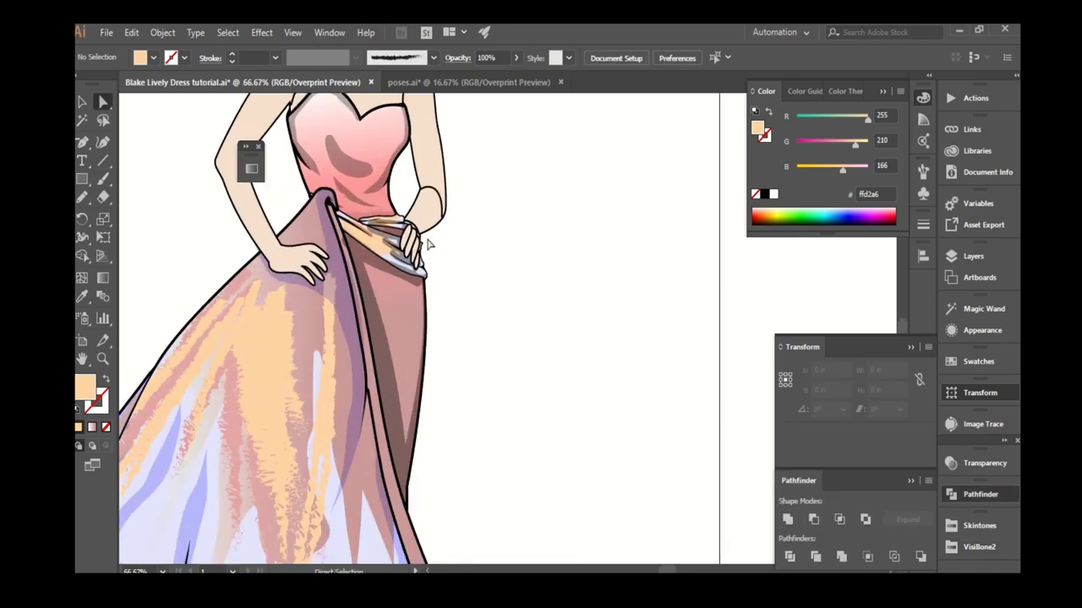
Set the peach skirt streak group to the Multiply blend mode.
left_click(429, 244)
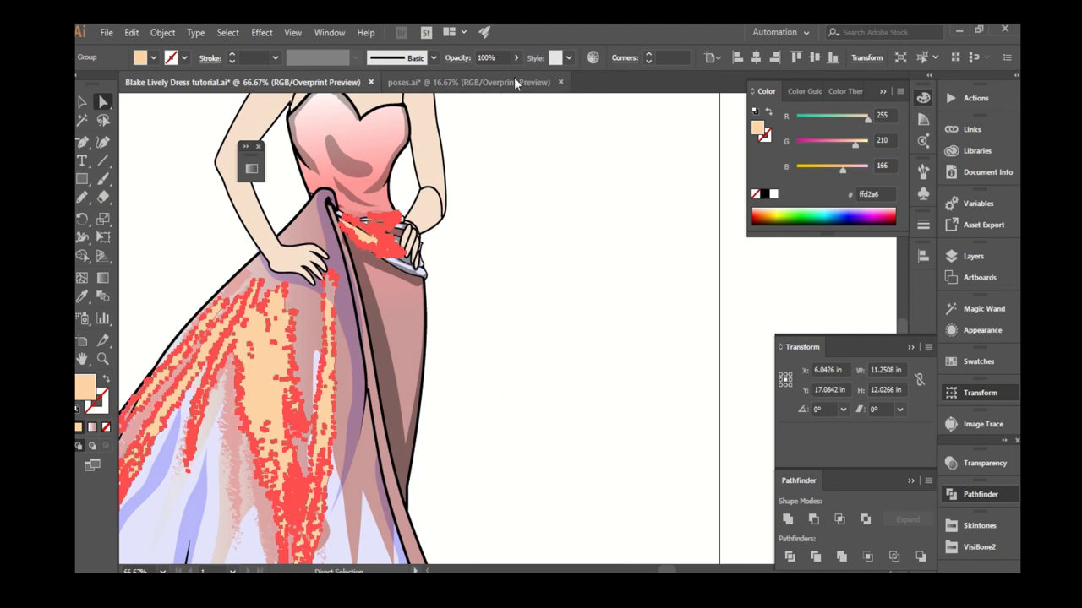
left_click(457, 59)
left_click(347, 84)
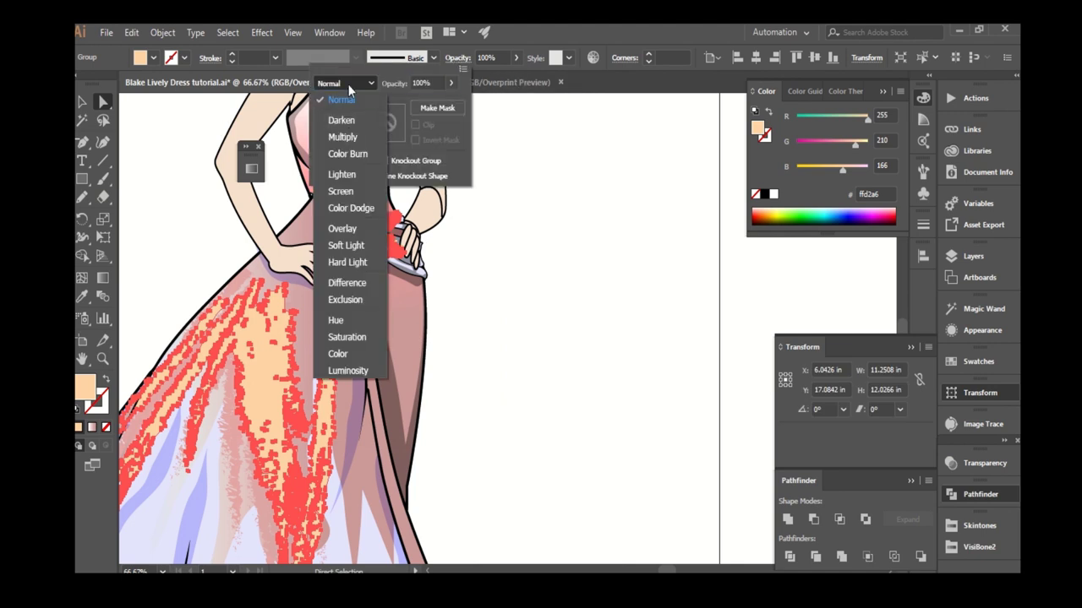
left_click(342, 137)
left_click(535, 304)
left_click(505, 271)
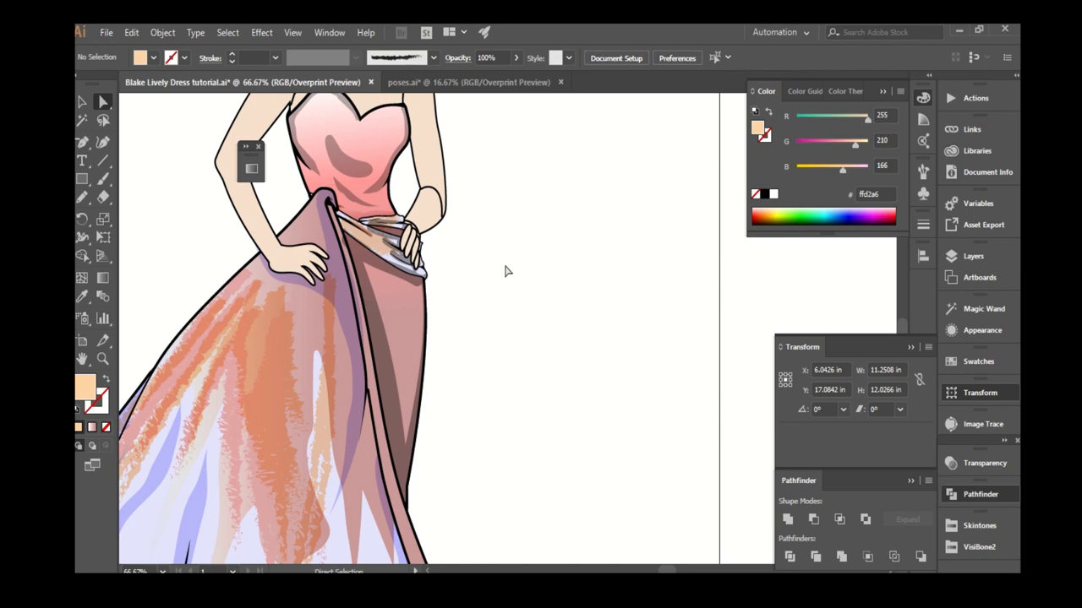
scroll(477, 225, "down", 2)
scroll(458, 232, "up", 2)
Recolour the skirt streak group orange using a VisiBone2 swatch.
left_click(448, 213)
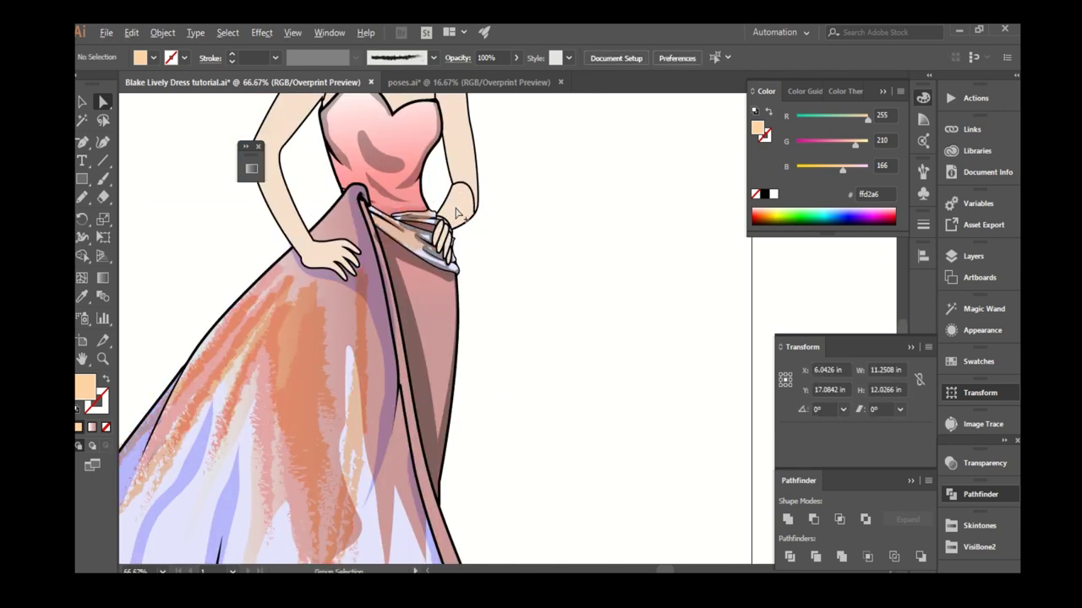
scroll(558, 302, "down", 1)
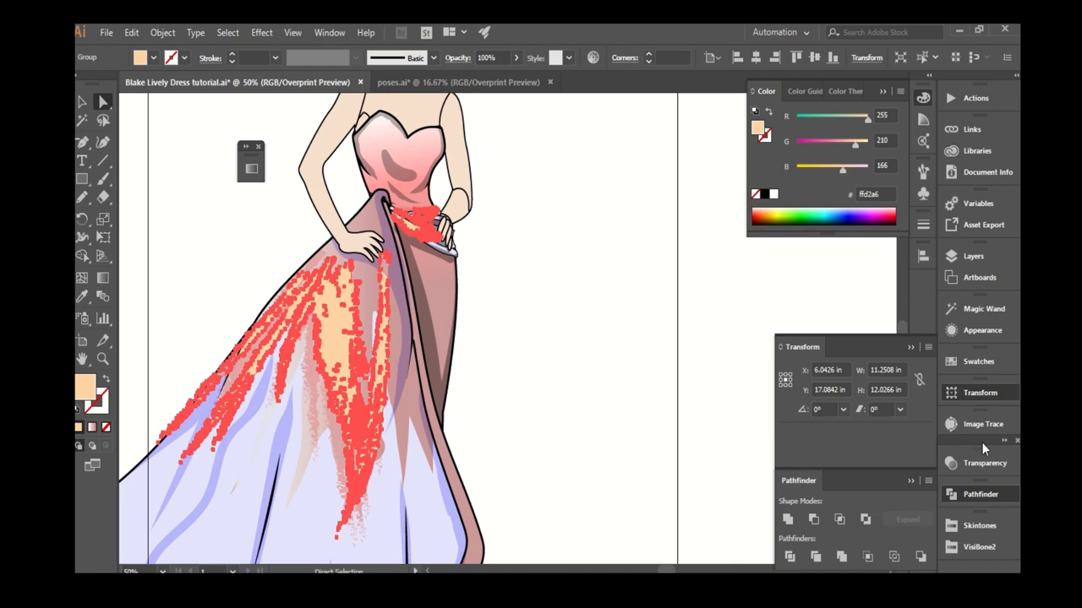
left_click(985, 549)
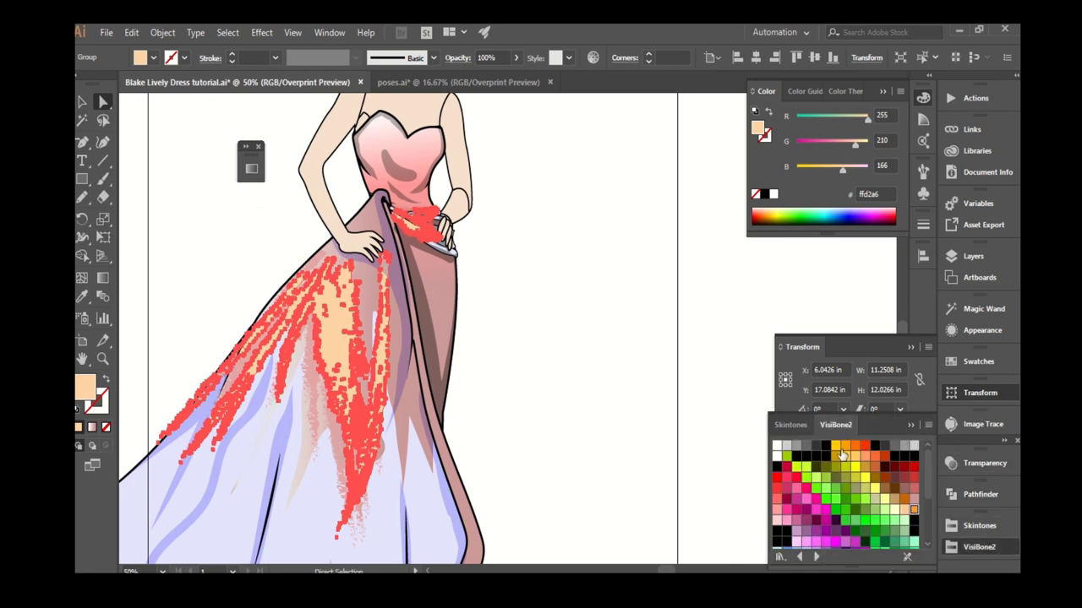
left_click(843, 456)
scroll(483, 282, "down", 1)
left_click(482, 282)
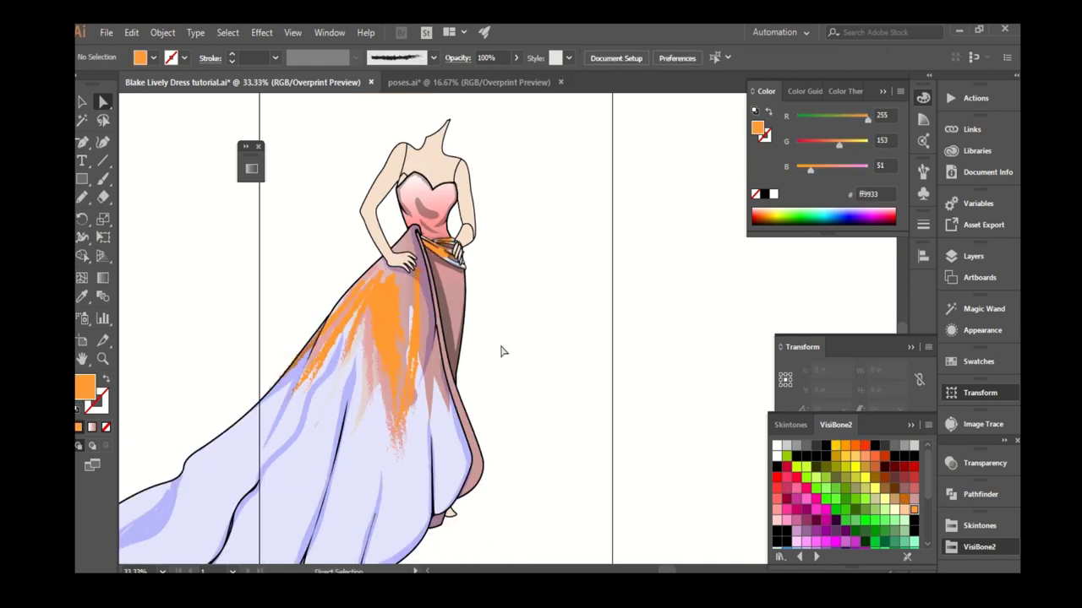
scroll(500, 351, "up", 5)
scroll(430, 307, "down", 4)
scroll(422, 188, "down", 2)
Try a pink gradient on the orange streaks, undo back to orange, and add a new layer.
left_click(972, 256)
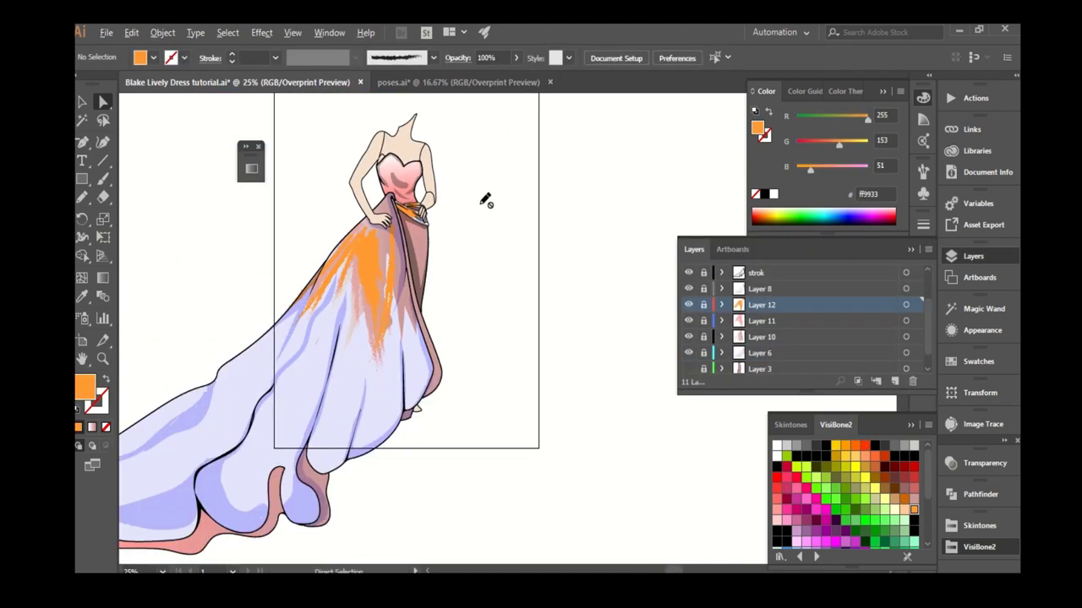
scroll(486, 200, "up", 2)
left_click(490, 338)
scroll(467, 225, "up", 3)
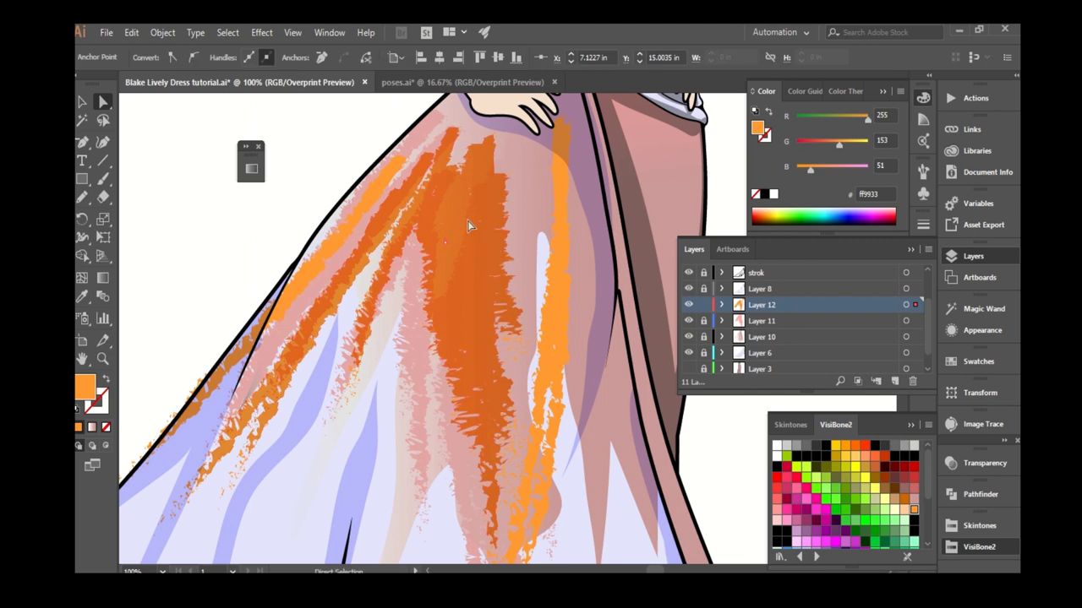
scroll(456, 237, "down", 4)
scroll(448, 245, "up", 2)
scroll(439, 251, "down", 2)
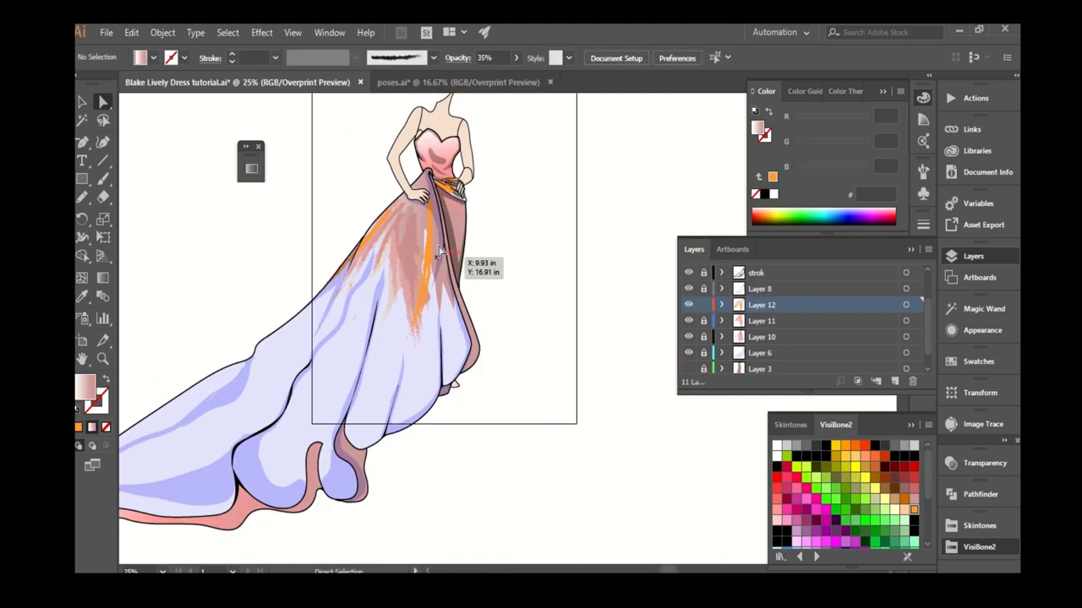
scroll(438, 249, "up", 2)
key("ctrl+z")
key("ctrl+z")
key("ctrl+z")
key("ctrl+z")
key("ctrl+z")
key("ctrl+z")
scroll(500, 158, "down", 2)
scroll(500, 159, "down", 1)
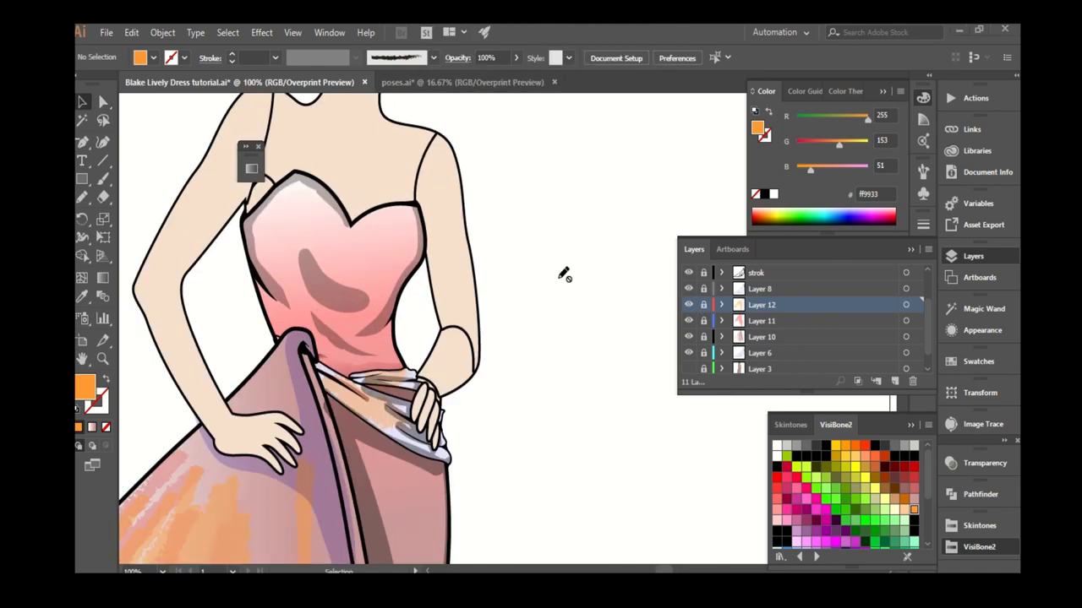
left_click(787, 353)
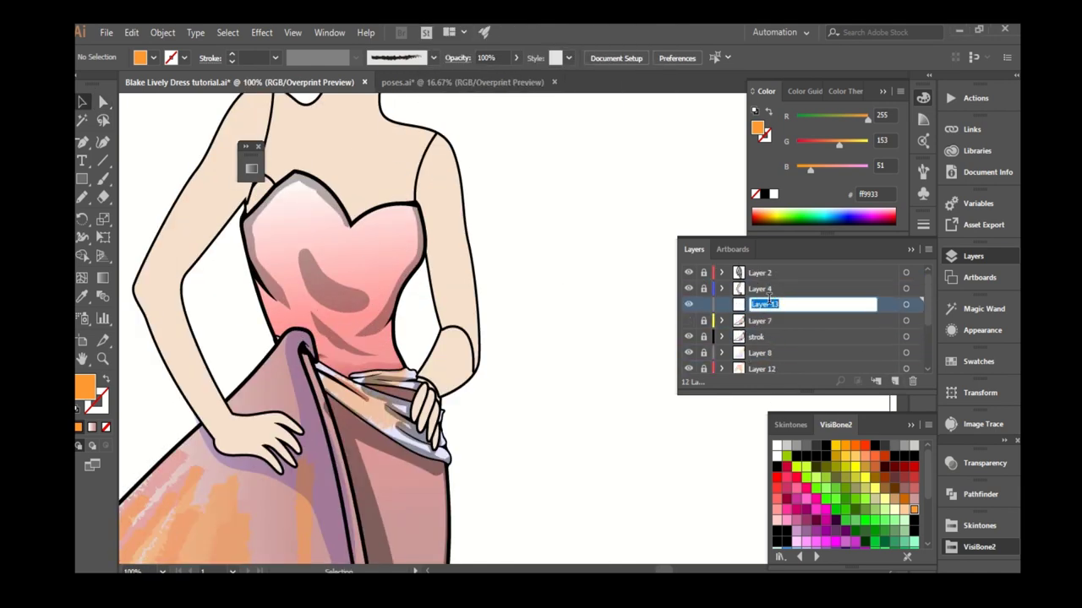
Name the new layer couture and draw an unfilled diamond shape at the neckline dip.
key("m")
key("ctrl+plus")
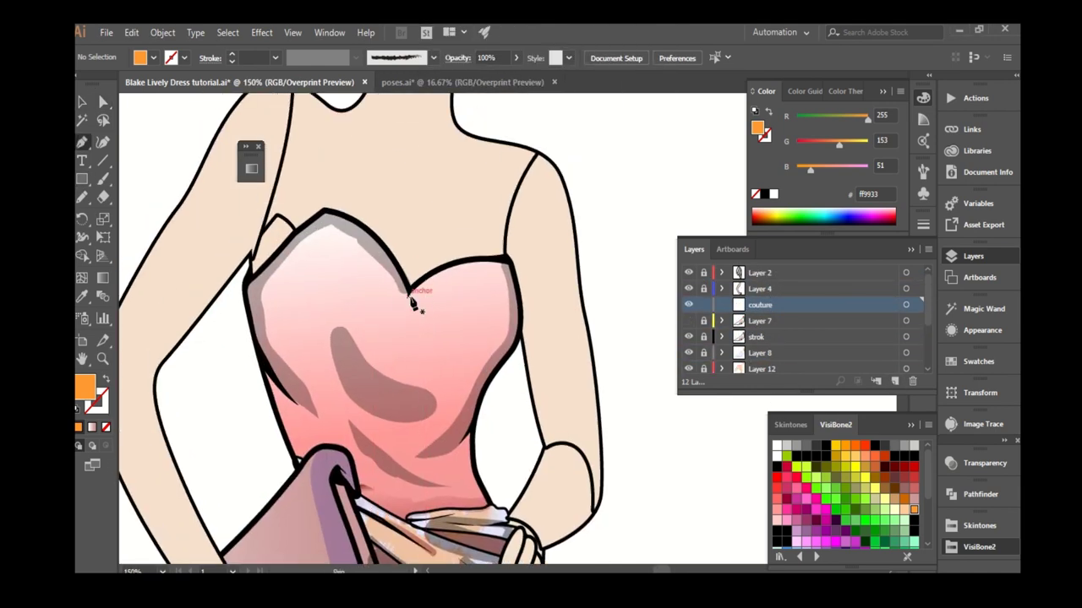
left_click(410, 298)
left_click(411, 425)
left_click(346, 359)
key("a")
left_click_drag(446, 370, 444, 365)
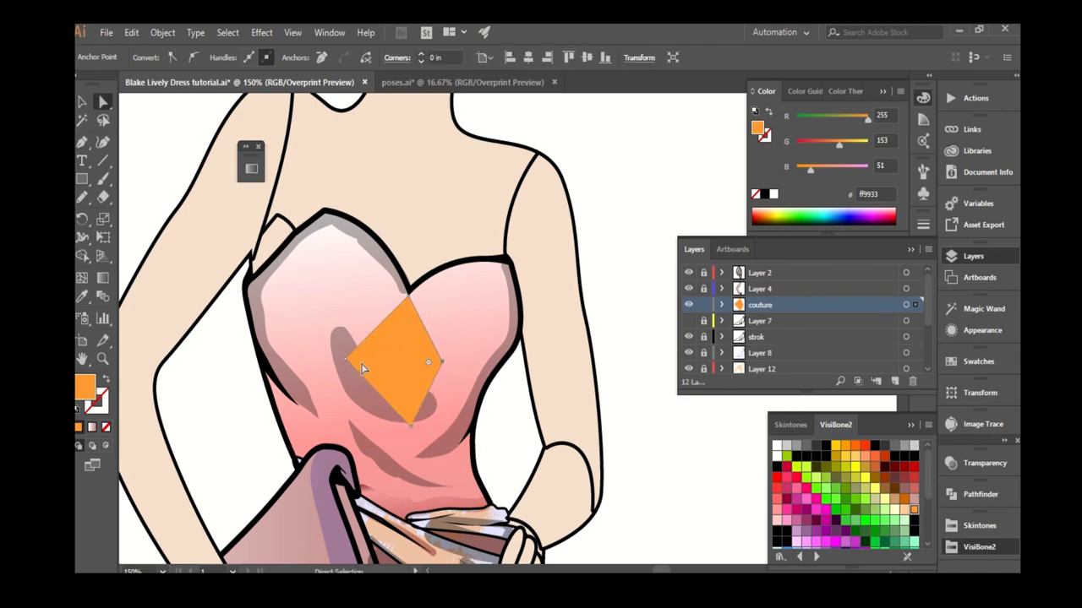
key("shift+x")
key("ctrl+plus")
left_click(457, 58)
key("ctrl+shift+a")
key("ctrl+minus")
Draw a thin rectangle, rotate it diagonally at the bodice top, and fill it pale yellow.
left_click_drag(327, 266, 404, 289)
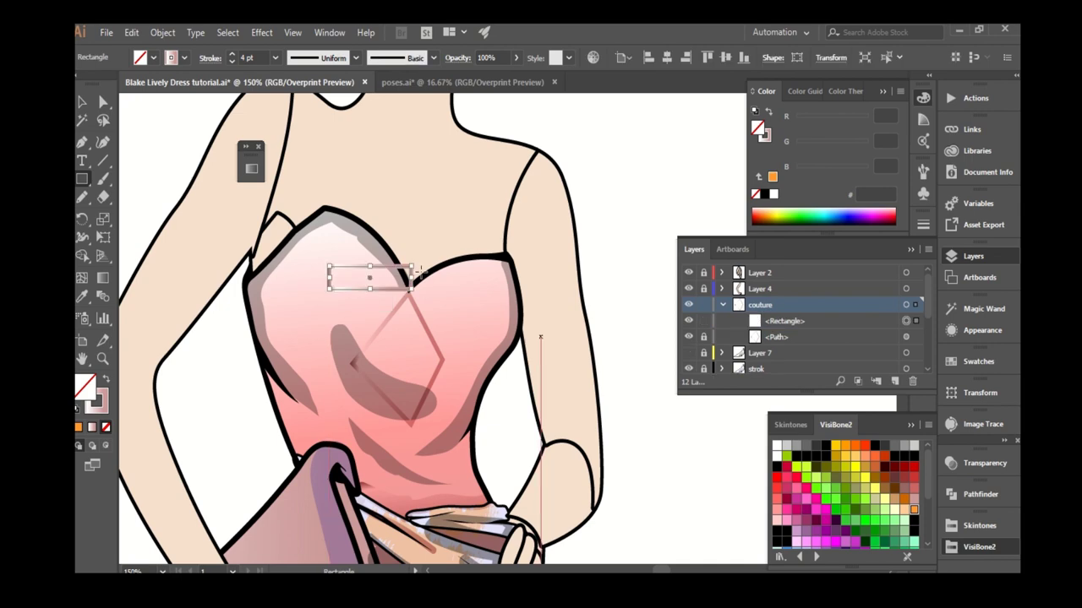
key("ctrl+plus")
key("ctrl+plus")
key("v")
left_click_drag(398, 379, 394, 382)
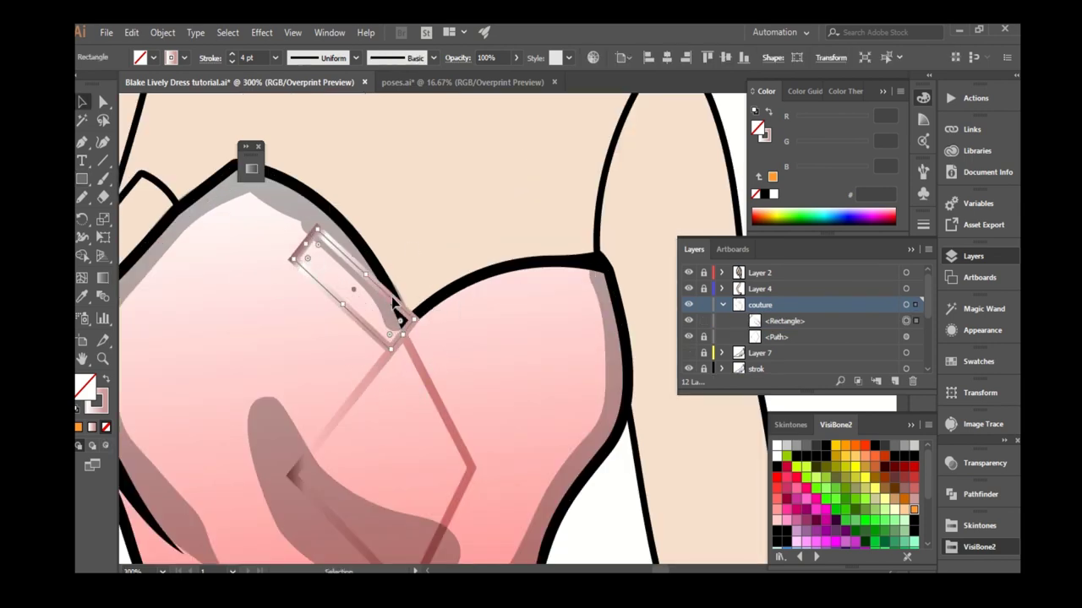
key("ctrl+minus")
left_click_drag(389, 309, 369, 283)
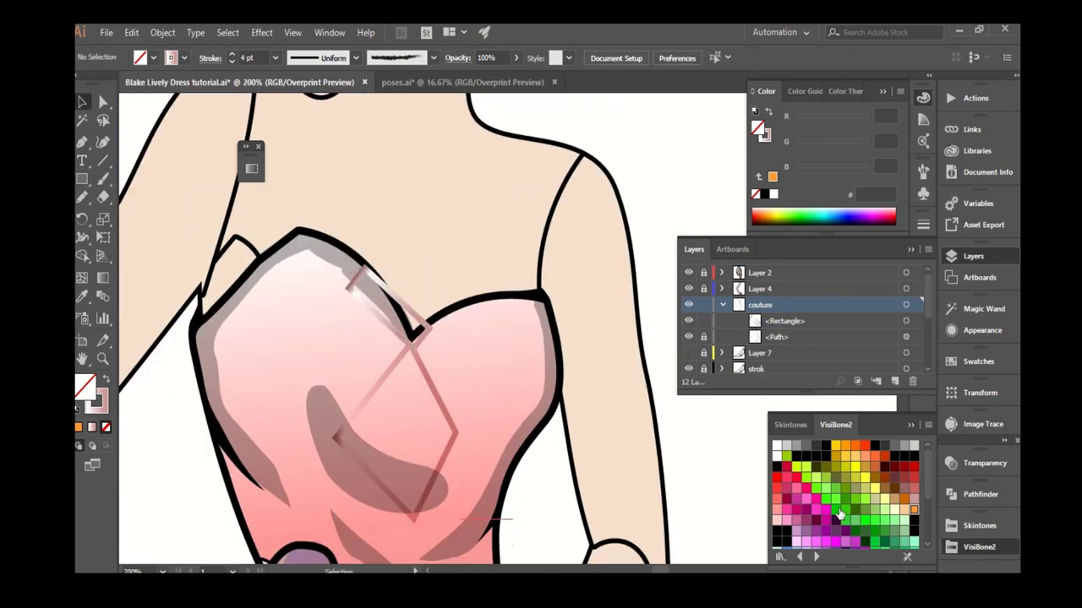
left_click(355, 278)
left_click(894, 510)
Alt-drag copies of the pale yellow strip across the upper bodice.
key("ctrl+plus")
mouse_move(333, 254)
left_mouse_down()
mouse_move(316, 344)
mouse_move(265, 302)
left_mouse_up()
key("ctrl+minus")
mouse_move(398, 361)
left_mouse_down()
mouse_move(376, 410)
mouse_move(319, 384)
mouse_move(314, 446)
mouse_move(309, 382)
mouse_move(416, 393)
left_mouse_up()
key("ctrl+minus")
key("ctrl+plus")
mouse_move(345, 446)
left_mouse_down()
mouse_move(536, 222)
mouse_move(482, 273)
mouse_move(536, 313)
mouse_move(589, 221)
mouse_move(513, 346)
mouse_move(534, 356)
mouse_move(482, 374)
mouse_move(550, 425)
mouse_move(560, 358)
mouse_move(536, 457)
mouse_move(443, 315)
left_mouse_up()
Add and reposition more pale yellow strips to fill out the bodice pattern.
left_click_drag(403, 355, 338, 285)
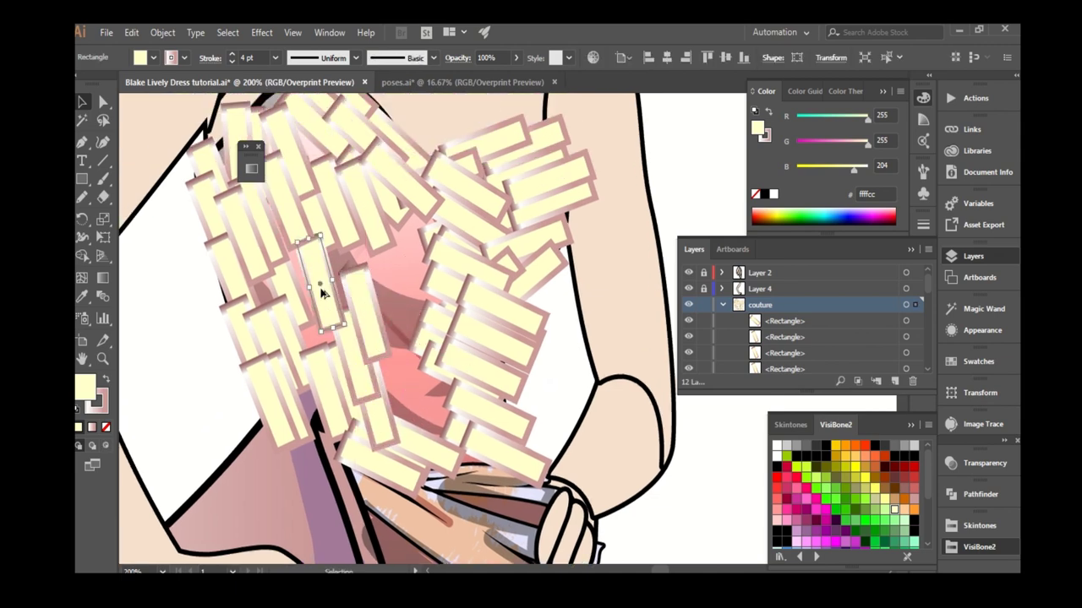
left_click_drag(386, 374, 394, 212)
scroll(408, 311, "up", 1)
scroll(408, 311, "down", 3)
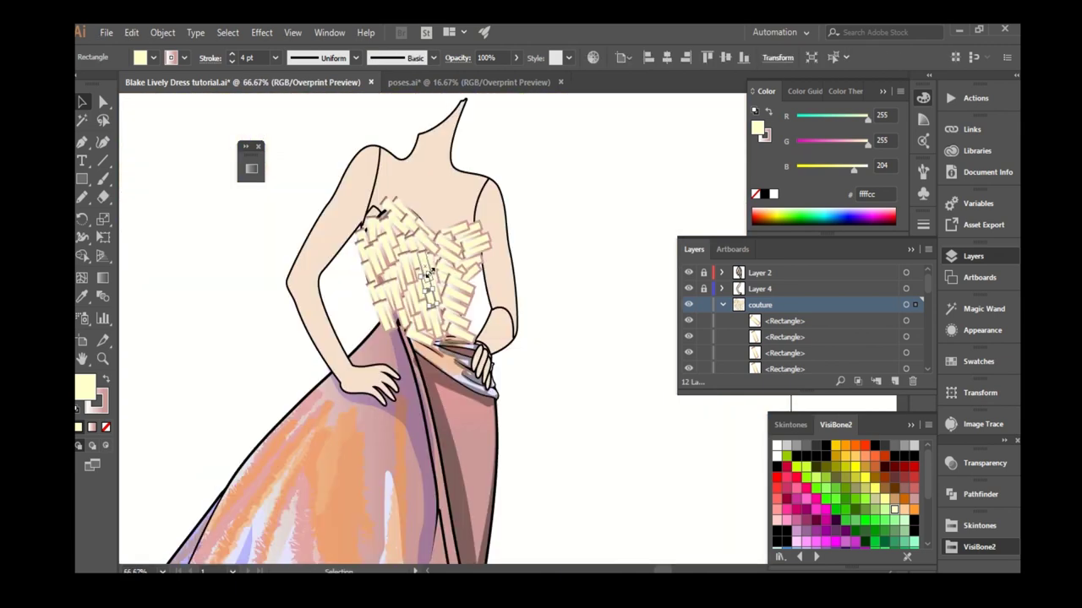
left_click(437, 262)
scroll(437, 261, "up", 1)
scroll(353, 284, "up", 1)
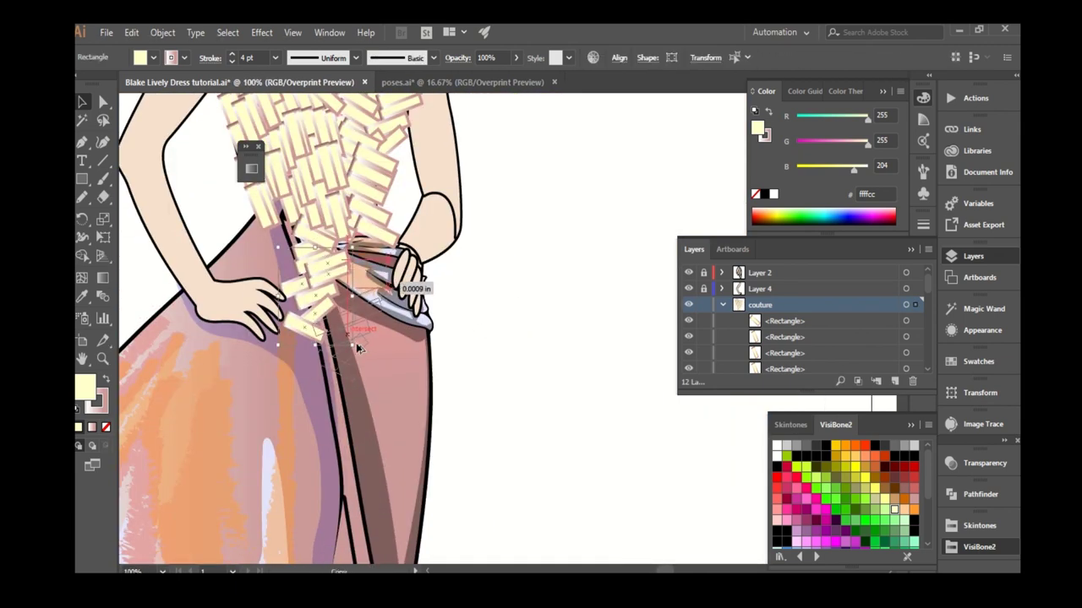
scroll(378, 387, "down", 2)
left_click_drag(379, 387, 390, 400)
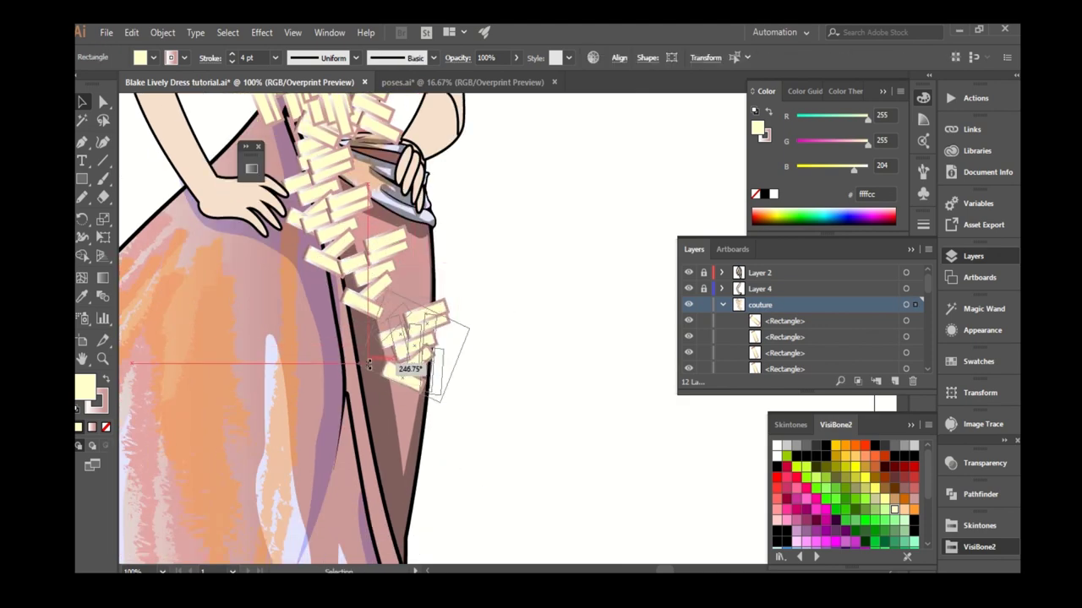
scroll(498, 364, "down", 2)
scroll(375, 271, "up", 1)
Place a cluster of strips down the skirt's front edge, then select all couture strips.
left_click_drag(398, 267, 375, 260)
mouse_move(400, 368)
left_mouse_down()
mouse_move(307, 242)
mouse_move(326, 313)
left_mouse_up()
scroll(307, 242, "up", 3)
scroll(625, 246, "up", 3)
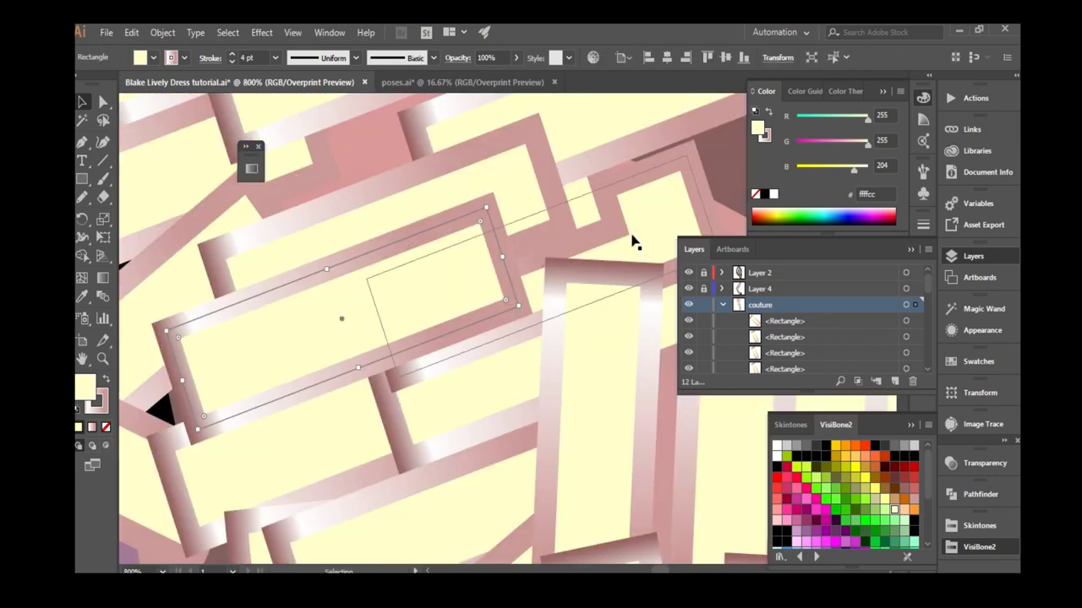
scroll(572, 309, "down", 2)
scroll(468, 327, "down", 2)
scroll(467, 327, "down", 1)
scroll(428, 262, "down", 1)
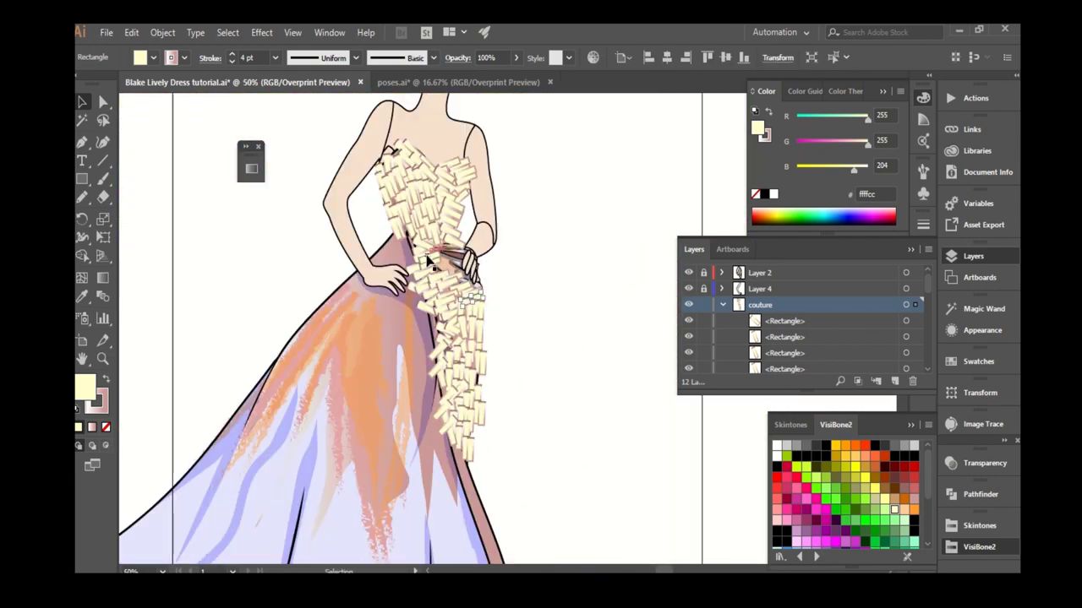
scroll(444, 264, "up", 4)
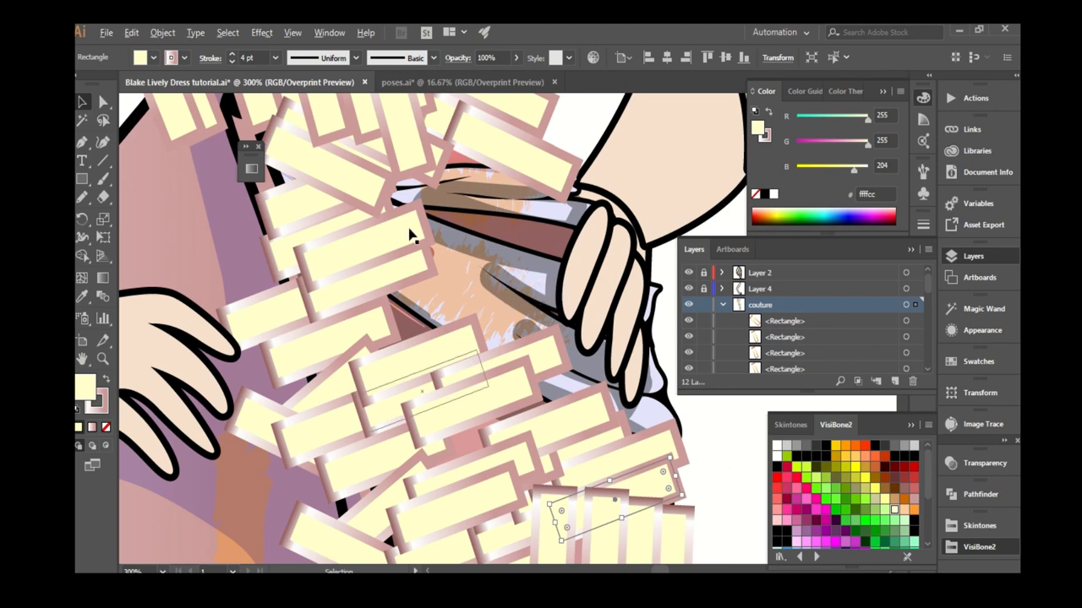
scroll(411, 234, "down", 5)
scroll(406, 213, "down", 1)
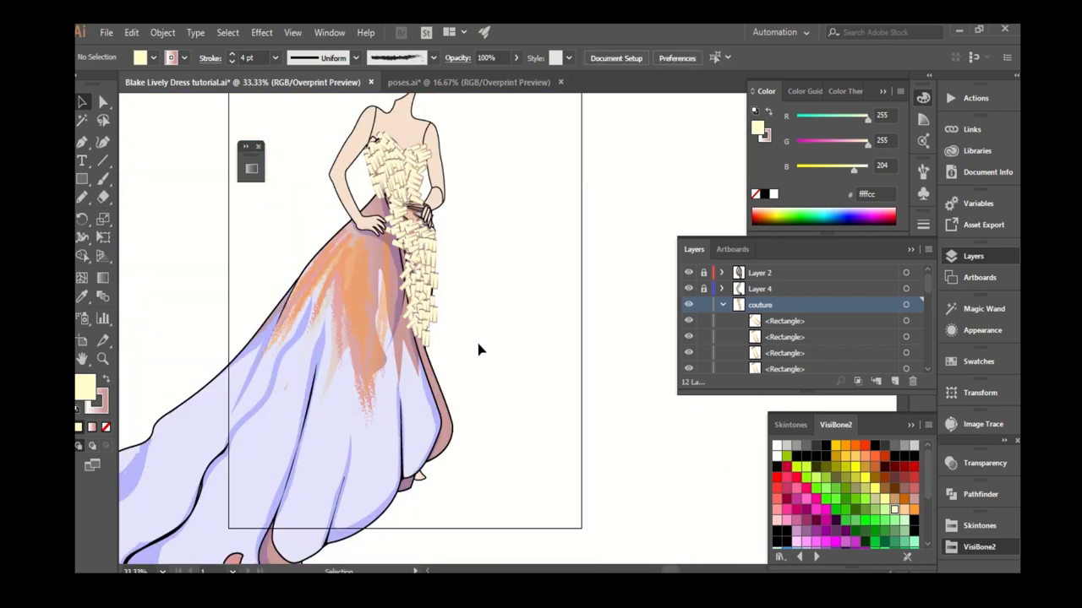
scroll(477, 349, "down", 1)
key("ctrl+a")
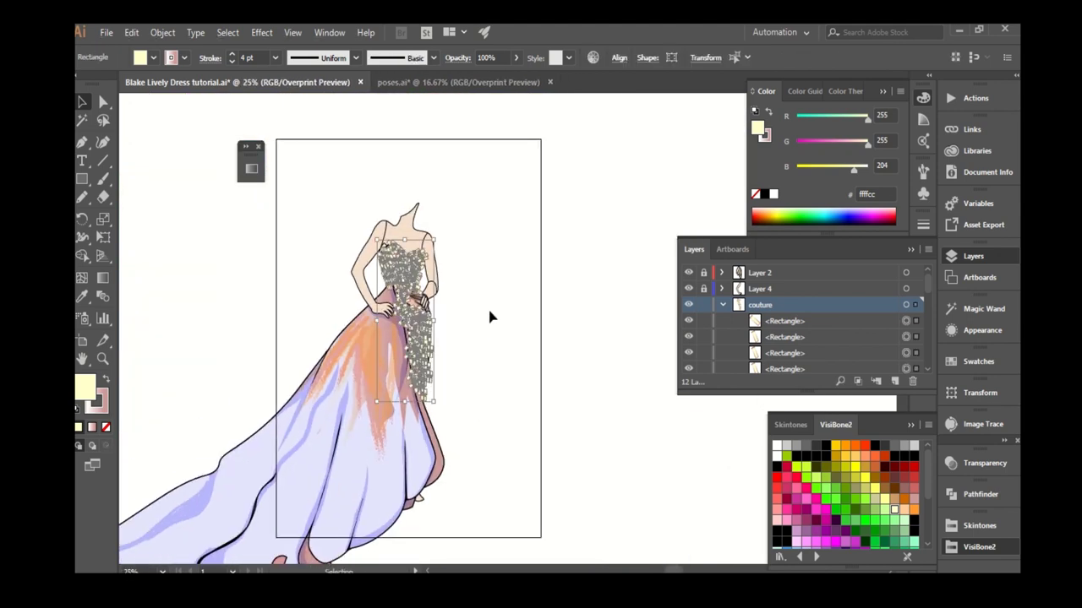
Group the selected bodice strips with Object > Group, then pan to the upper dress.
left_click(132, 33)
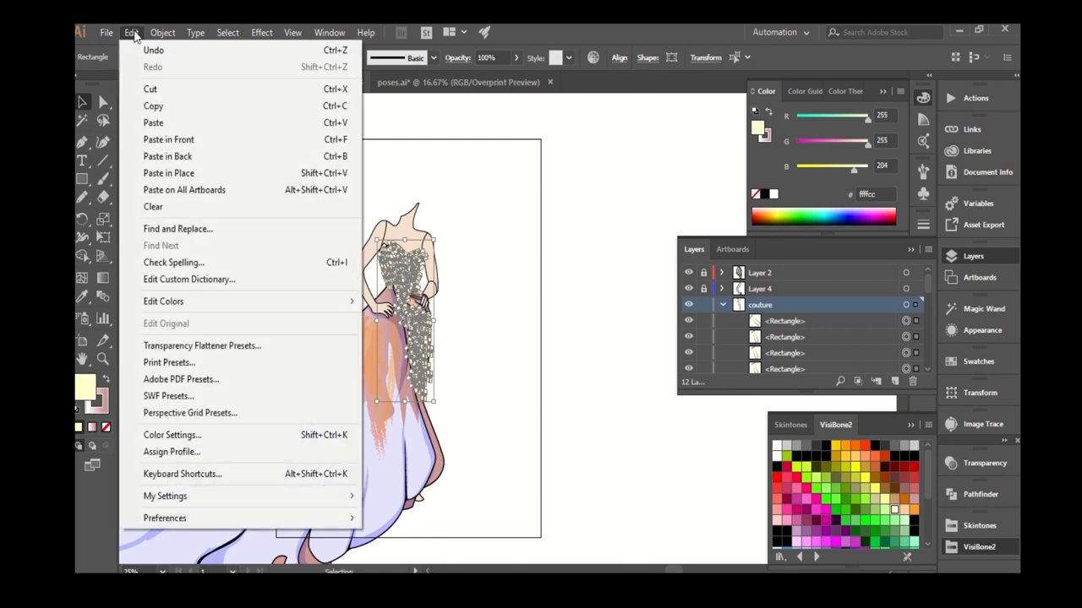
mouse_move(162, 33)
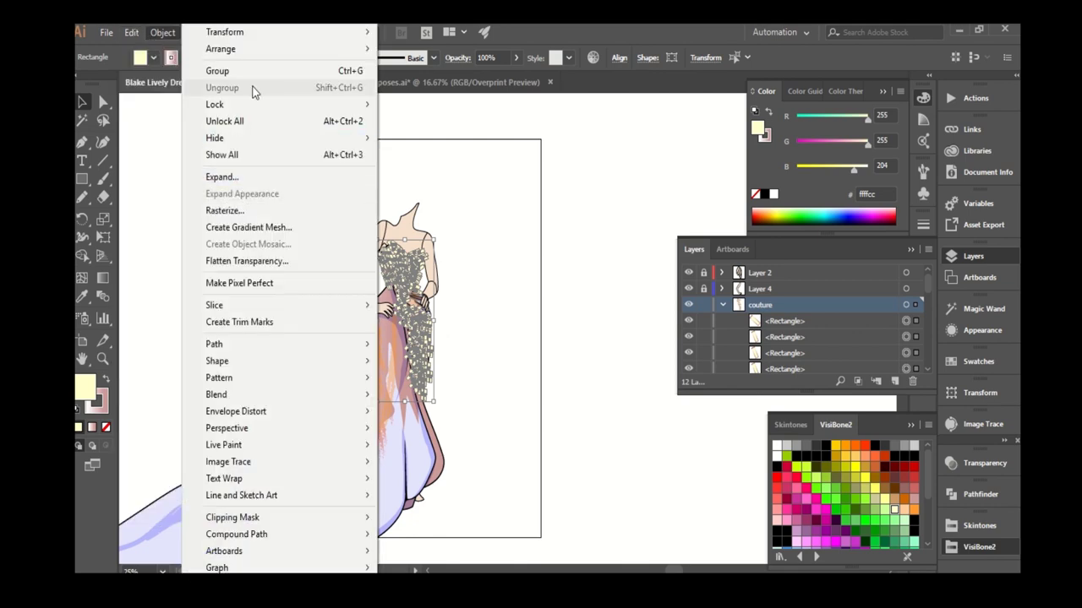
left_click(253, 71)
left_click(580, 415)
scroll(415, 188, "up", 1)
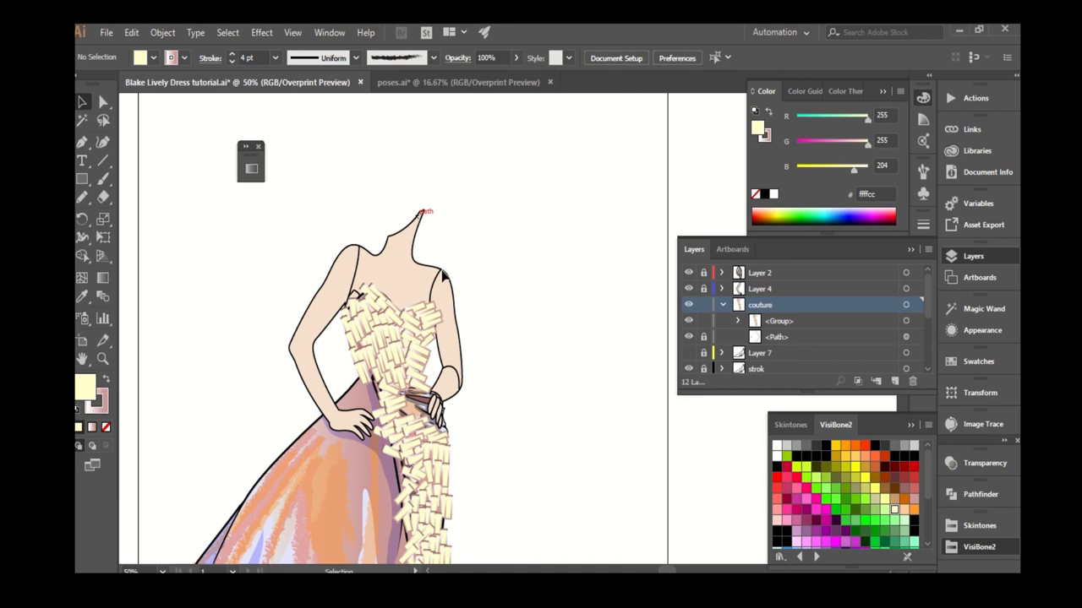
scroll(415, 189, "up", 1)
left_click_drag(495, 318, 493, 316)
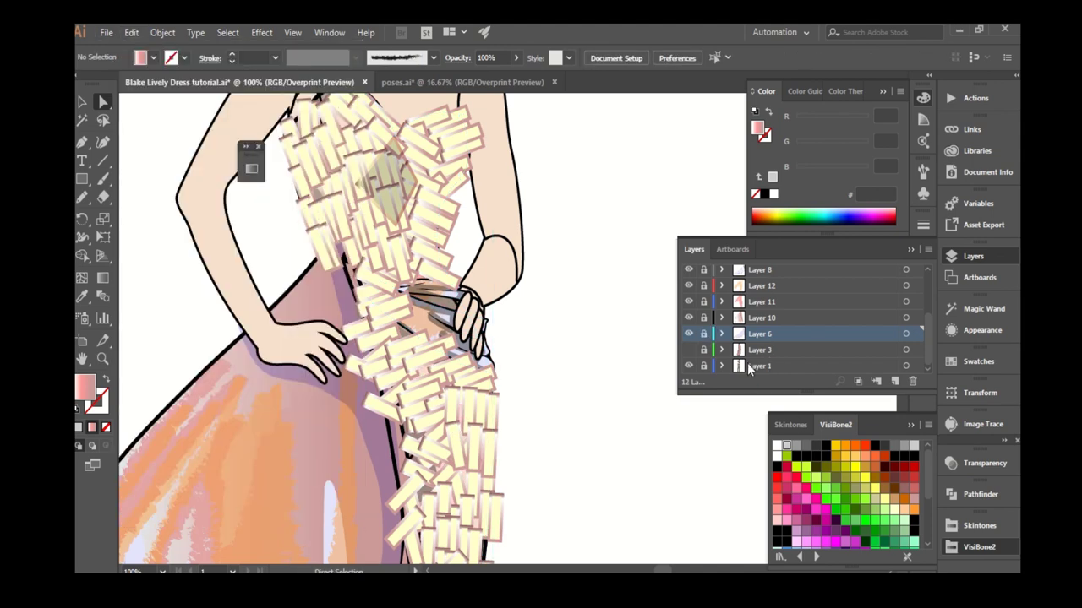
left_click(131, 32)
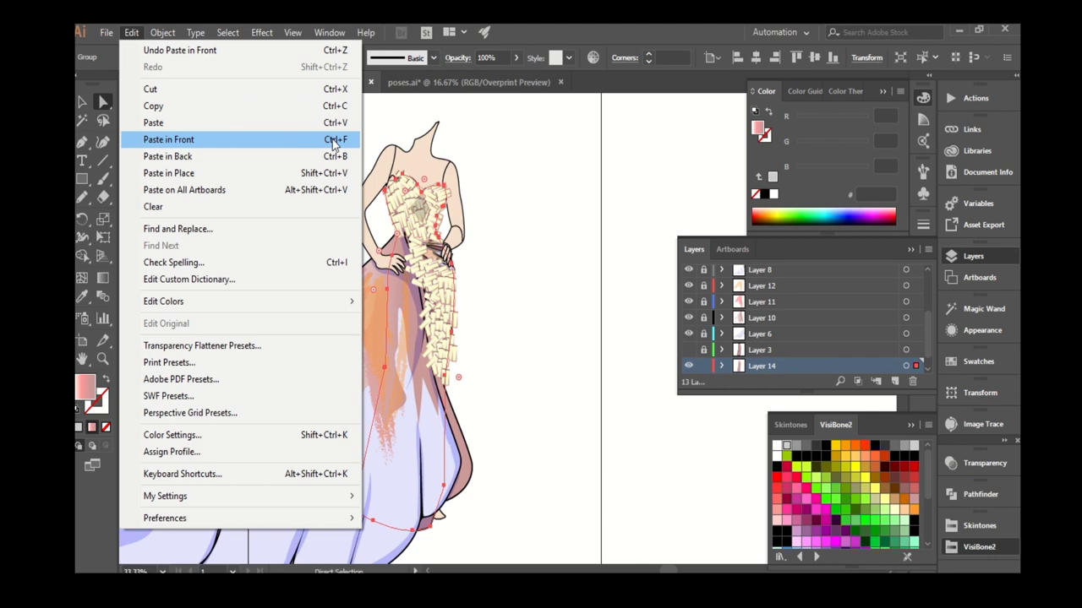
Select the dress outline together with the couture detail pieces.
scroll(477, 296, "up", 5)
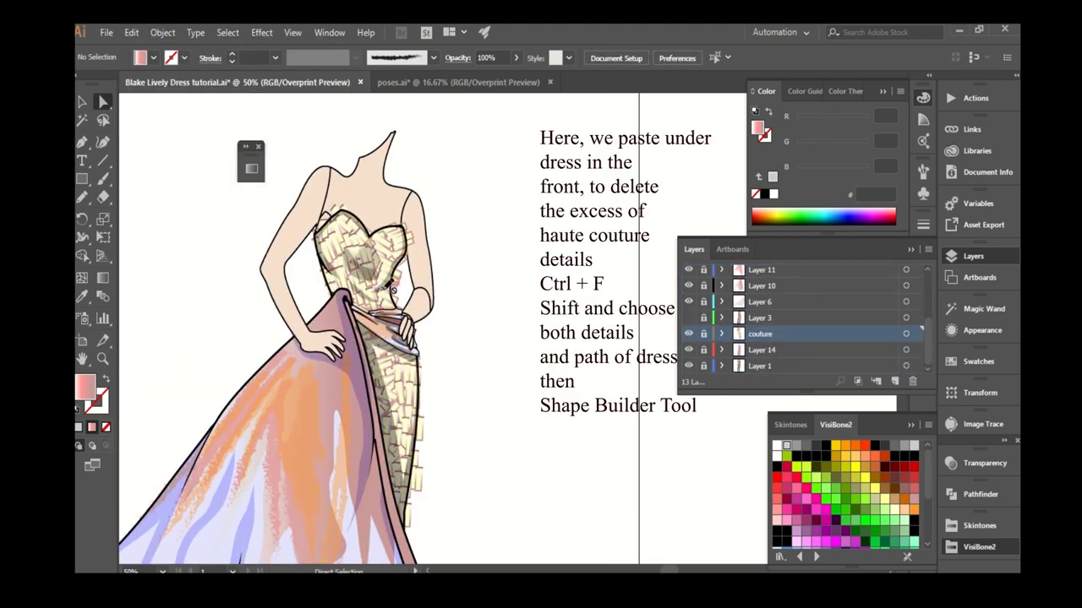
scroll(378, 192, "down", 1)
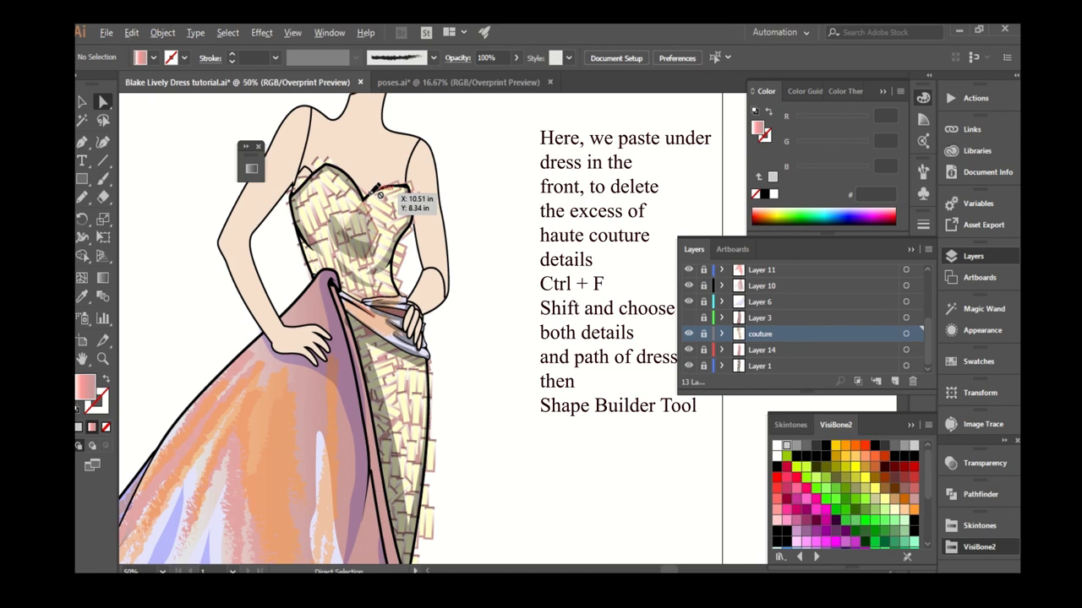
scroll(415, 201, "down", 2)
scroll(425, 242, "up", 1)
scroll(454, 266, "up", 1)
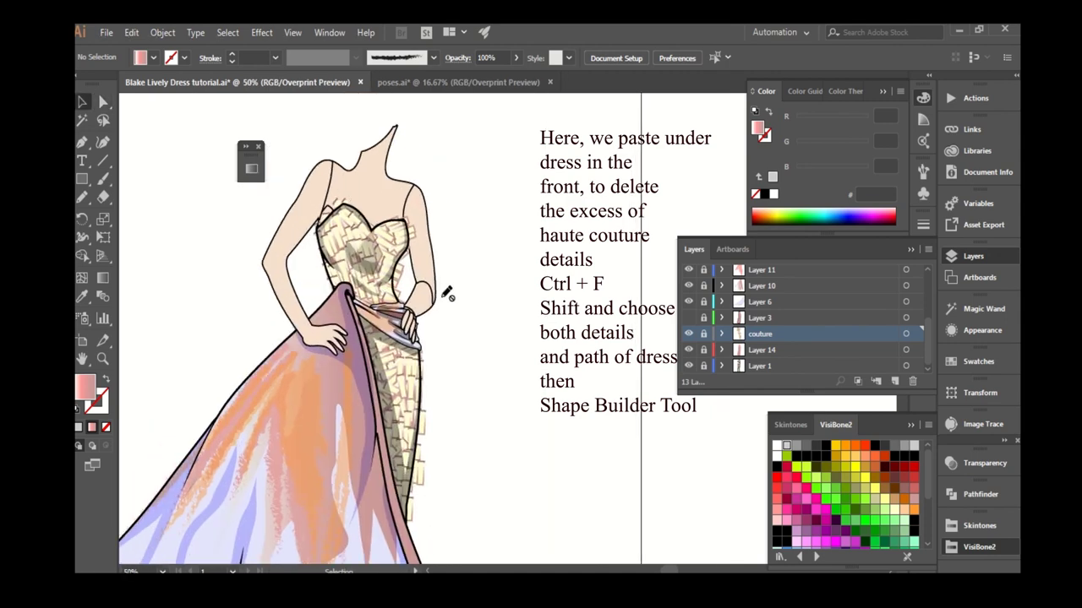
scroll(447, 292, "up", 1)
scroll(459, 273, "up", 1)
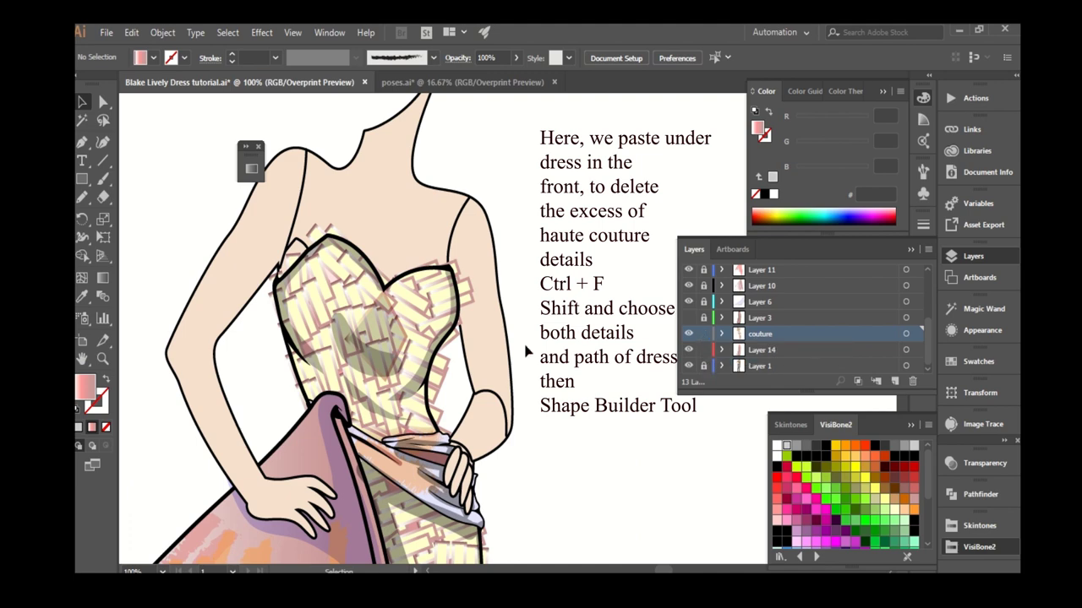
scroll(457, 271, "up", 2)
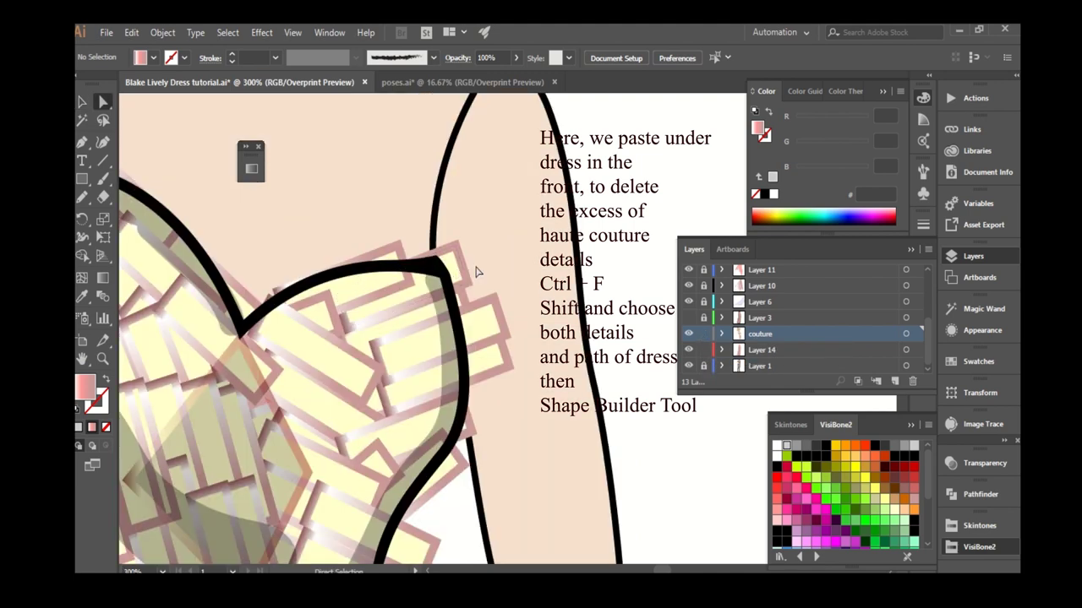
scroll(456, 265, "down", 1)
left_click_drag(456, 265, 467, 274)
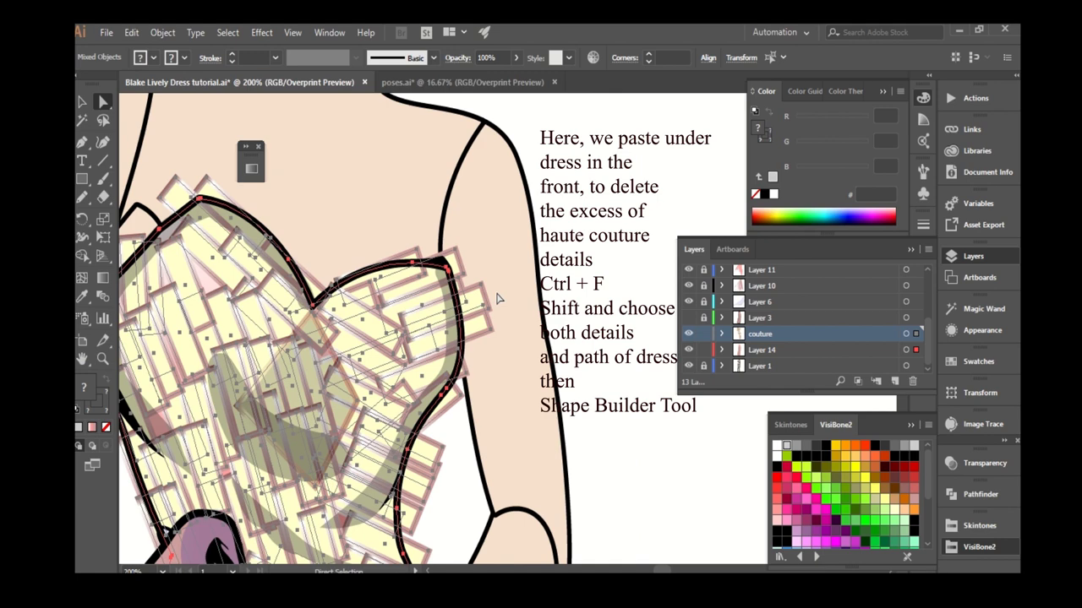
Select the semi-transparent ellipse and paste the couture details in front with Ctrl+F.
scroll(498, 298, "up", 3)
scroll(484, 262, "down", 2)
scroll(482, 258, "down", 1)
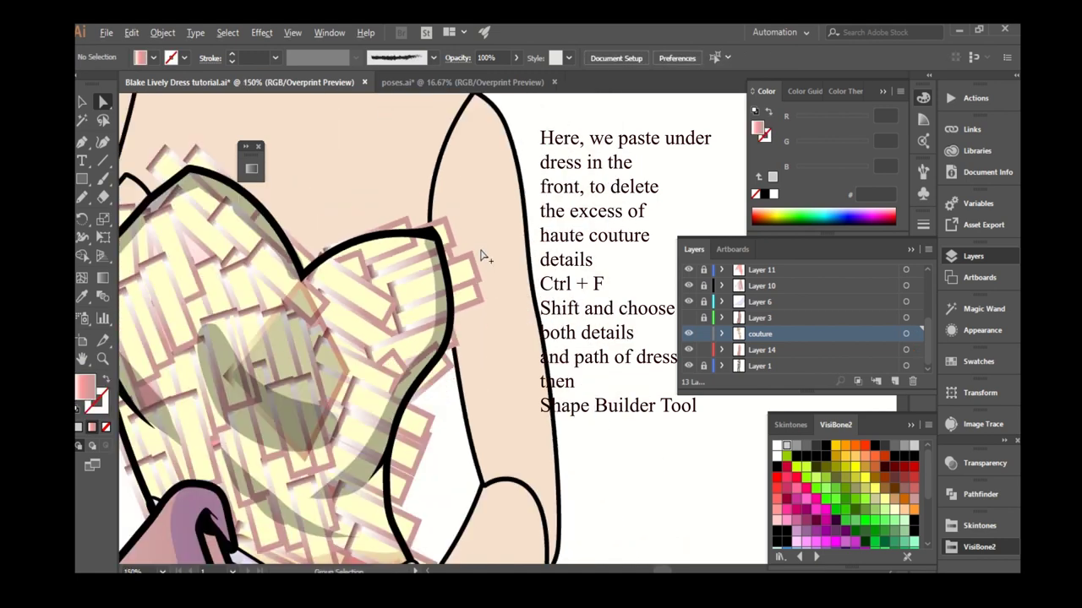
scroll(480, 253, "down", 1)
left_click(363, 346)
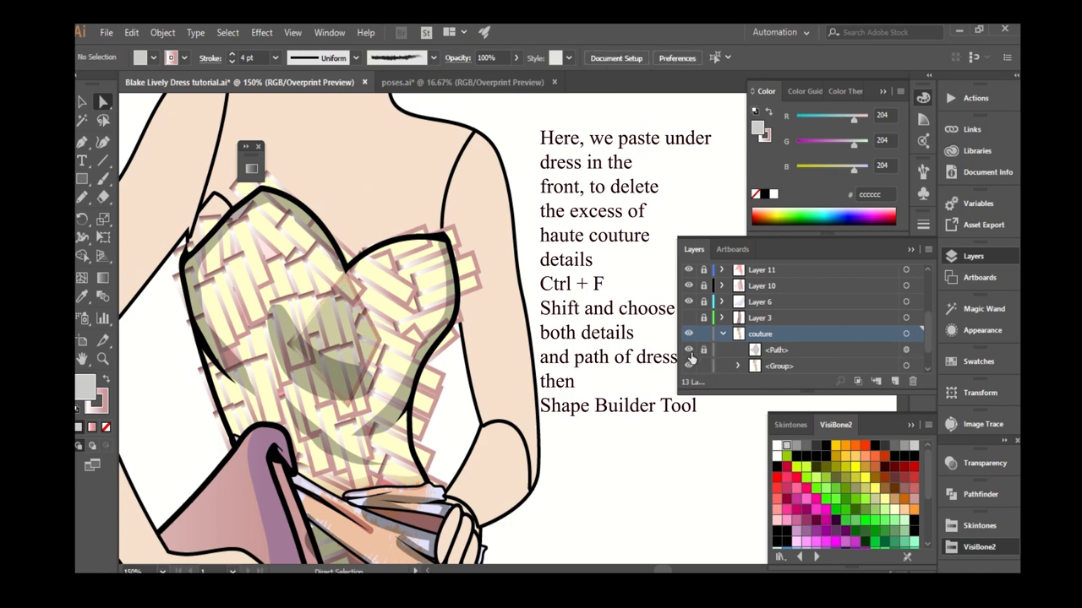
scroll(334, 296, "down", 1)
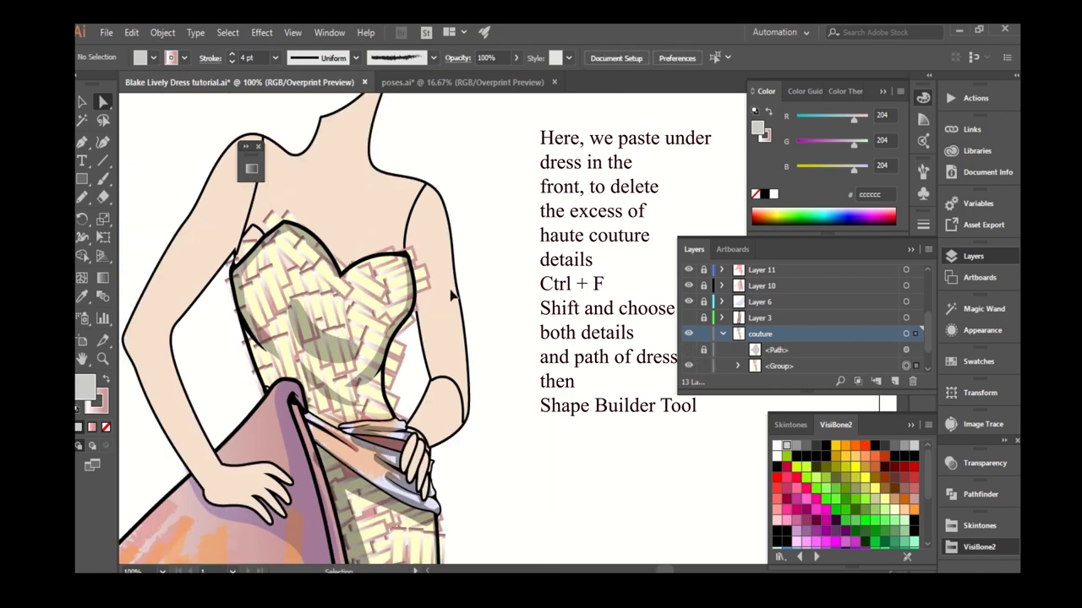
key("ctrl+f")
scroll(415, 235, "up", 3)
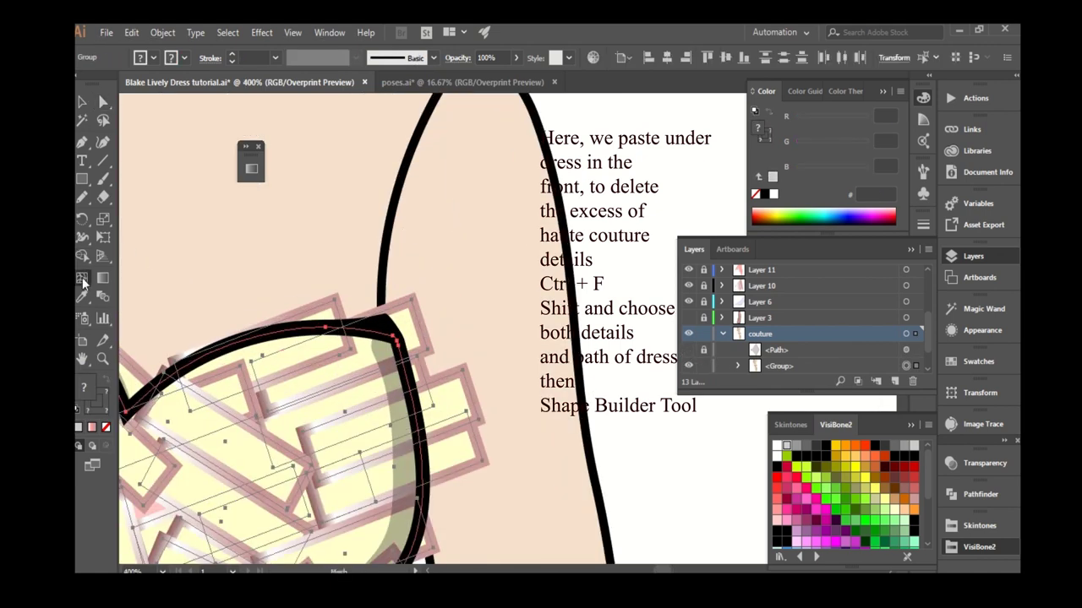
With Shape Builder, delete the excess couture pieces outside the neckline and dress edge.
left_click(82, 254)
scroll(392, 329, "up", 2)
left_click(410, 315, "alt")
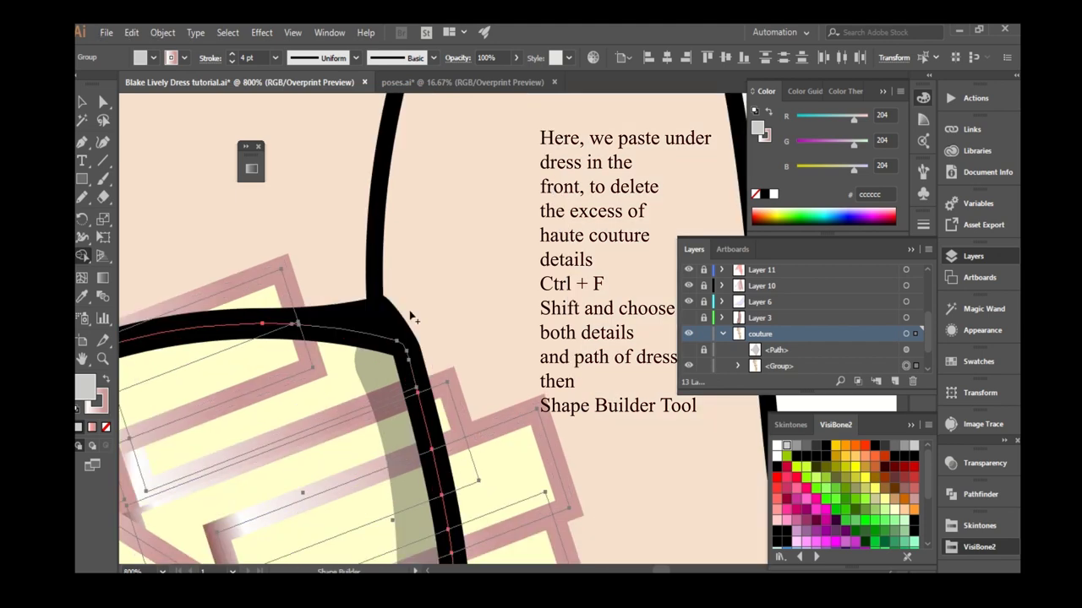
left_click(267, 306, "alt")
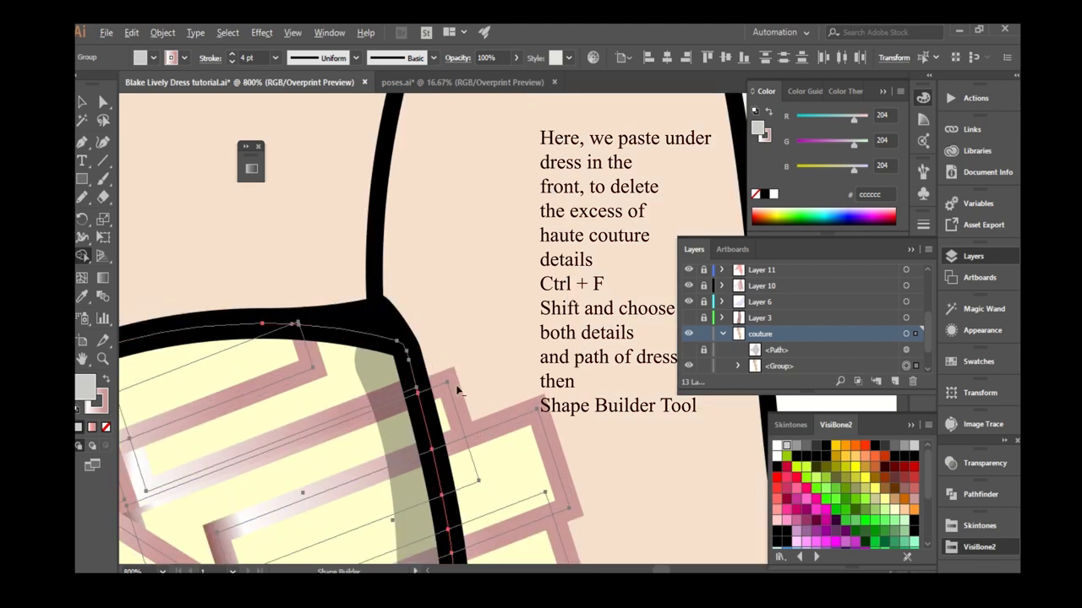
mouse_move(457, 389)
left_mouse_down()
mouse_move(498, 359)
mouse_move(448, 270)
left_mouse_up()
key("ctrl+minus")
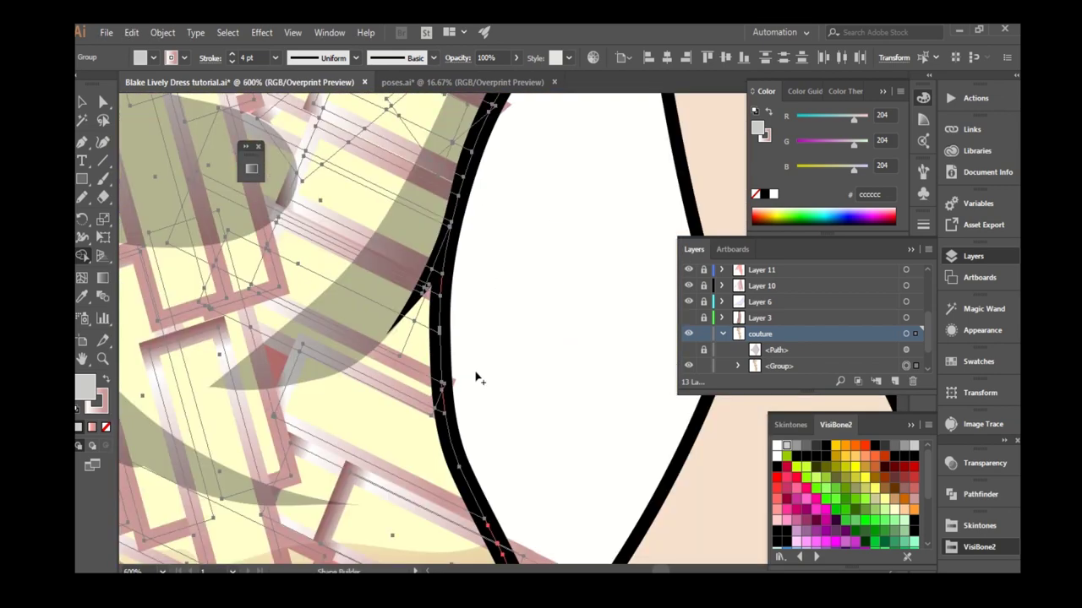
Inspect the trimmed bodice edges and clear the selection.
scroll(498, 380, "up", 3)
scroll(451, 431, "up", 5)
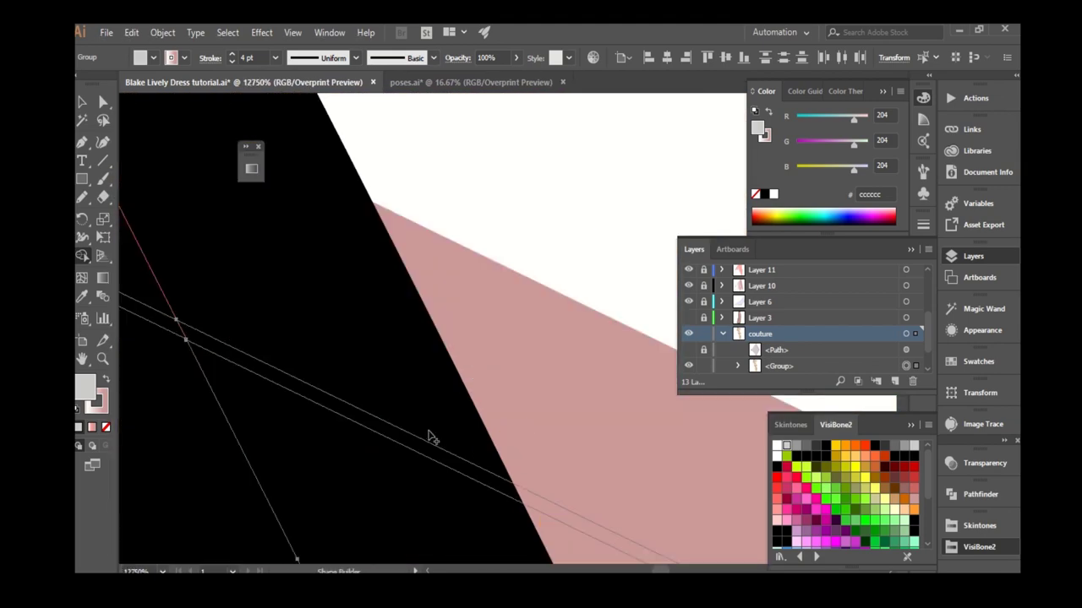
scroll(451, 430, "down", 10)
scroll(491, 502, "up", 3)
scroll(456, 434, "up", 2)
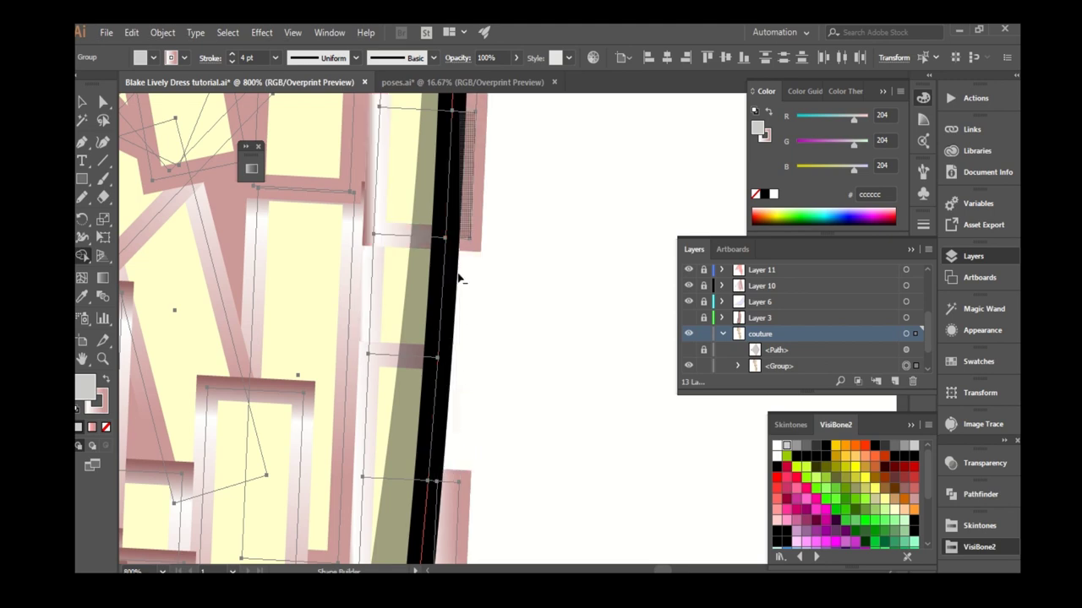
scroll(459, 213, "down", 2)
scroll(441, 189, "up", 2)
scroll(422, 253, "down", 4)
scroll(406, 338, "up", 5)
scroll(405, 356, "down", 1)
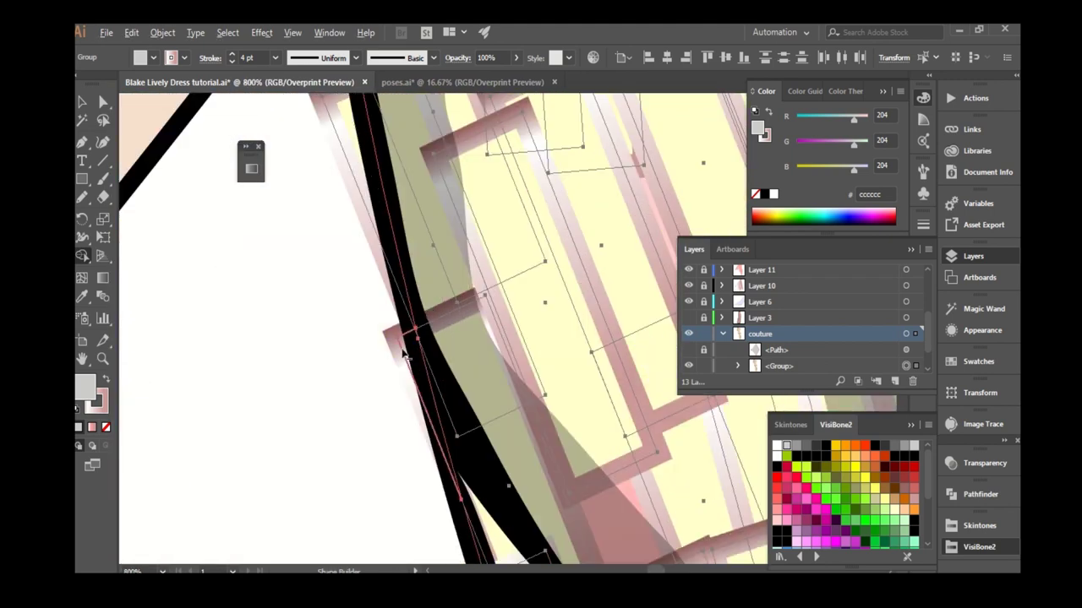
scroll(405, 356, "down", 2)
scroll(423, 279, "up", 3)
scroll(432, 215, "up", 1)
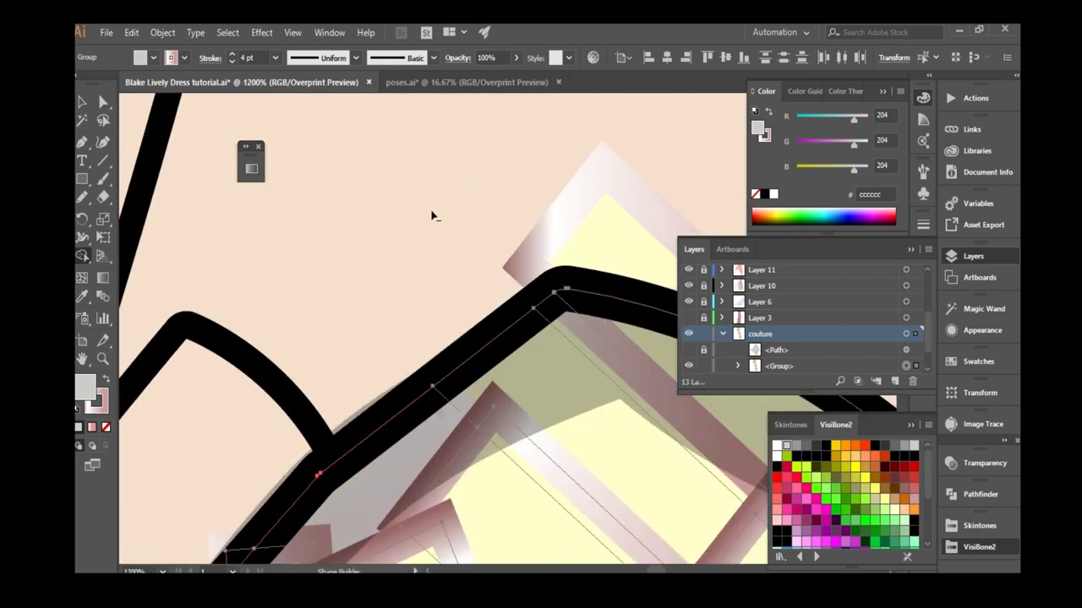
scroll(432, 216, "down", 5)
scroll(456, 269, "up", 3)
scroll(443, 253, "up", 2)
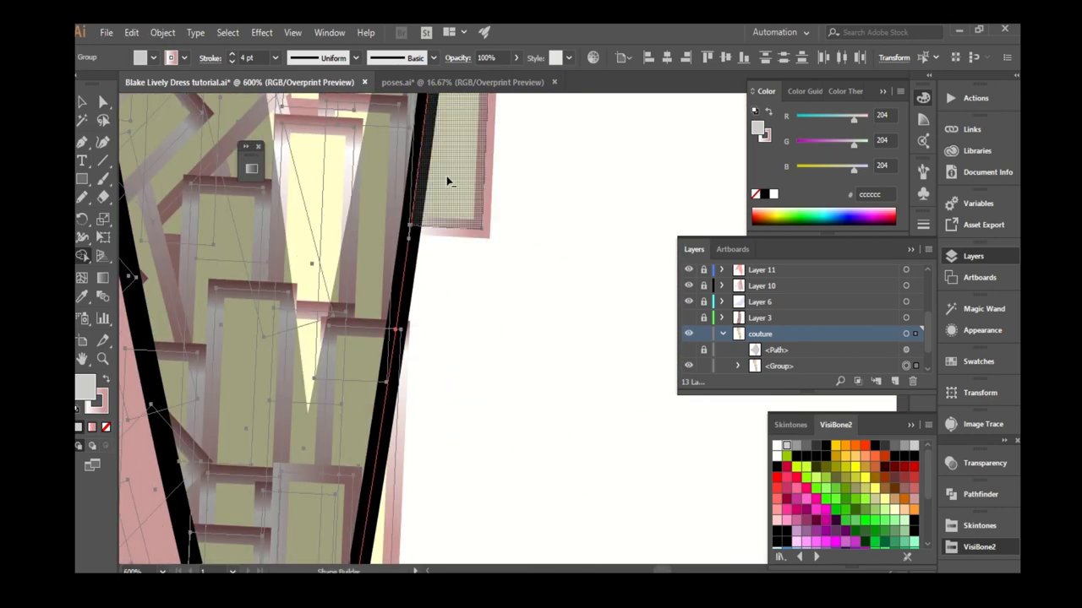
scroll(449, 498, "up", 1)
scroll(476, 444, "up", 2)
scroll(450, 437, "up", 2)
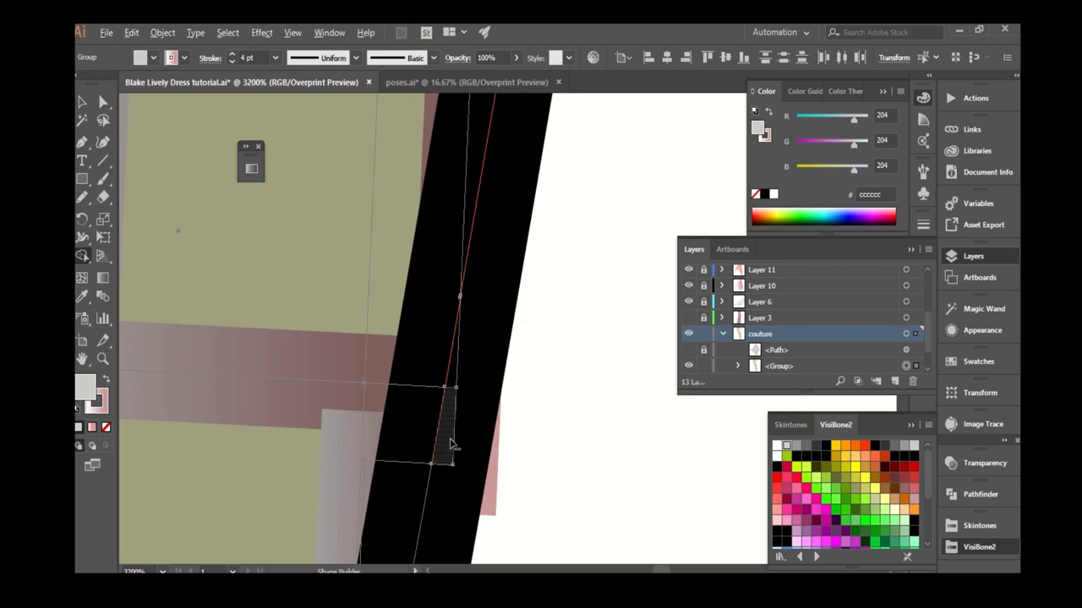
scroll(450, 443, "down", 2)
scroll(459, 411, "down", 8)
left_click(541, 307)
scroll(540, 307, "down", 3)
scroll(454, 237, "up", 1)
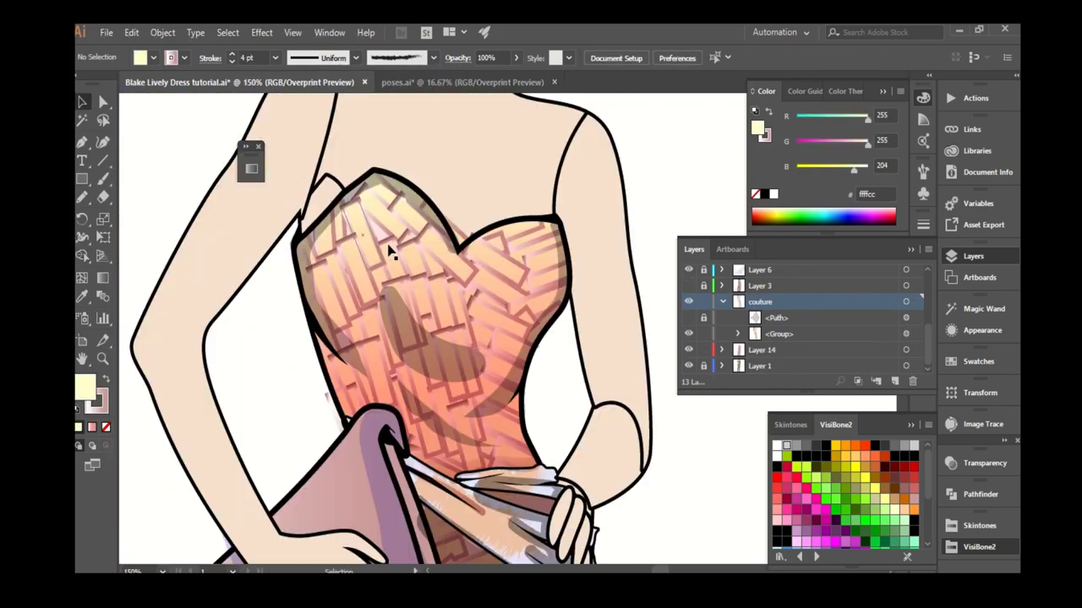
Select the couture tile group and switch to the Shape Builder tool.
scroll(391, 251, "down", 1)
left_click(397, 215)
scroll(463, 275, "up", 4)
key("shift+m")
scroll(405, 249, "down", 2)
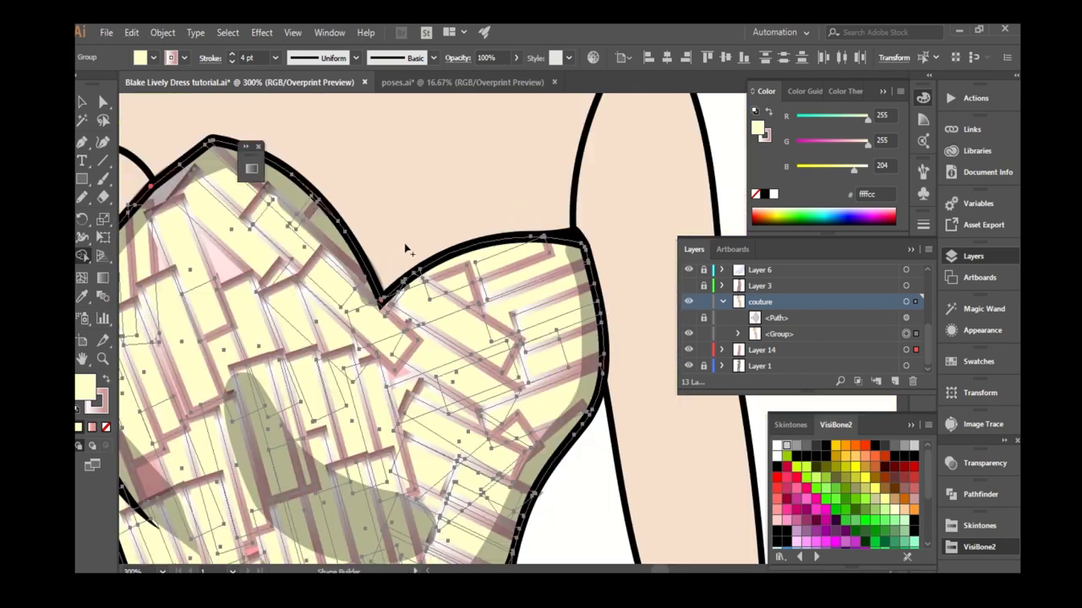
scroll(406, 249, "down", 5)
Select the diamond shape on the bodice with Direct Selection, then deselect everything.
key("a")
scroll(483, 253, "up", 2)
scroll(549, 228, "up", 2)
left_click(621, 198)
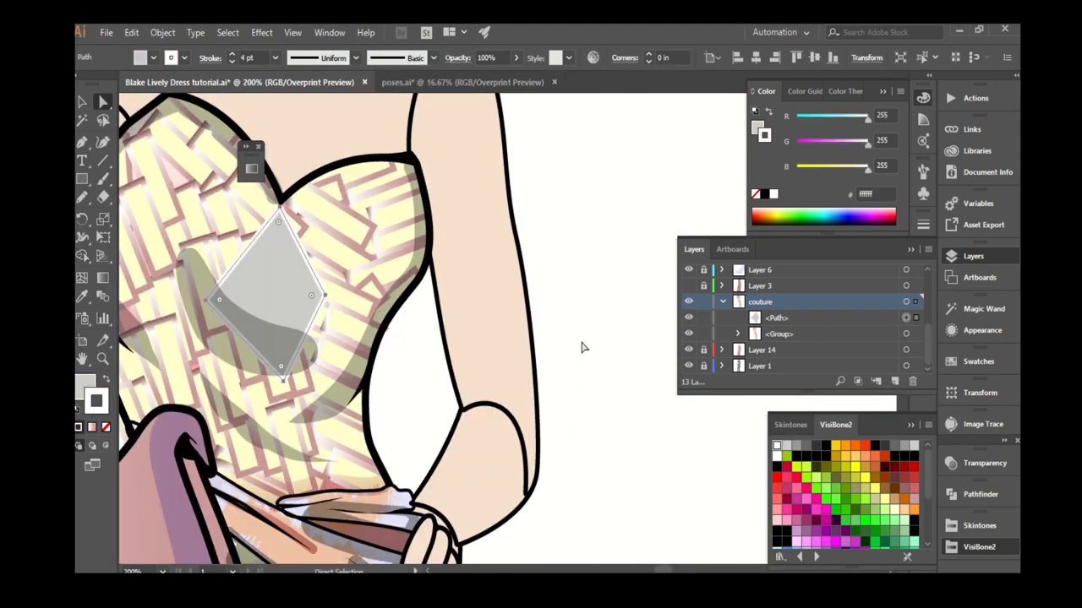
scroll(600, 370, "down", 3)
key("v")
key("ctrl+shift+a")
scroll(512, 271, "up", 1)
scroll(404, 243, "down", 1)
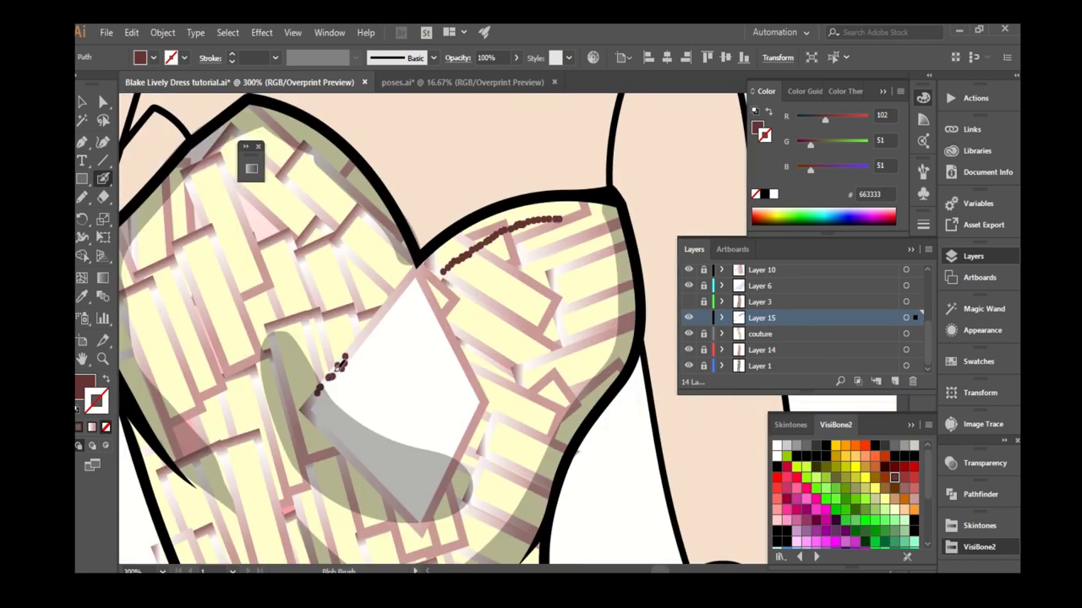
scroll(354, 325, "up", 2)
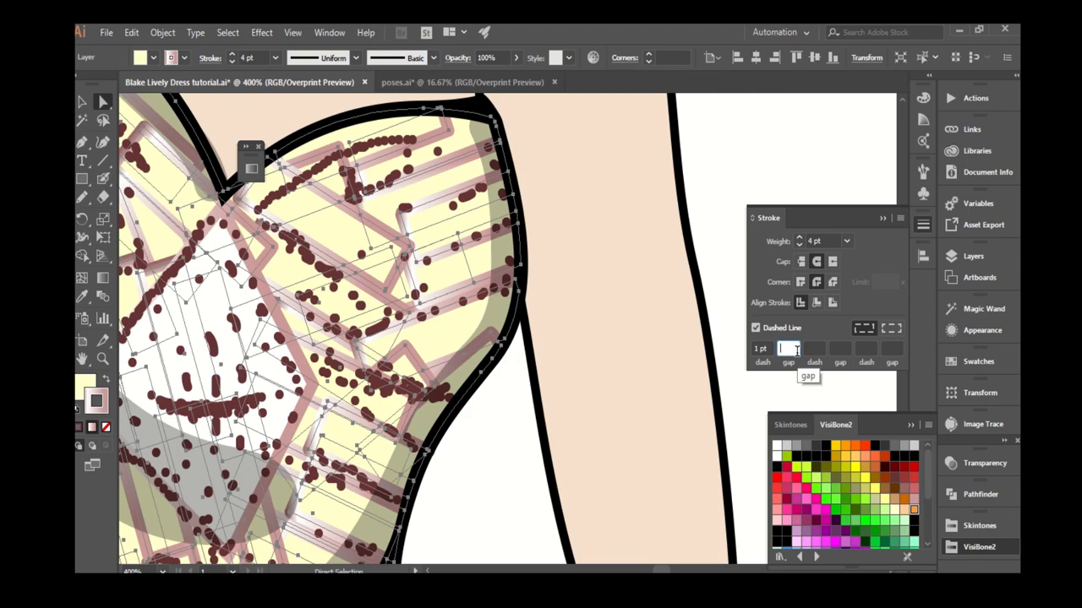
Set the bodice stroke dashes to 2 pt with a 10 pt gap.
type("15")
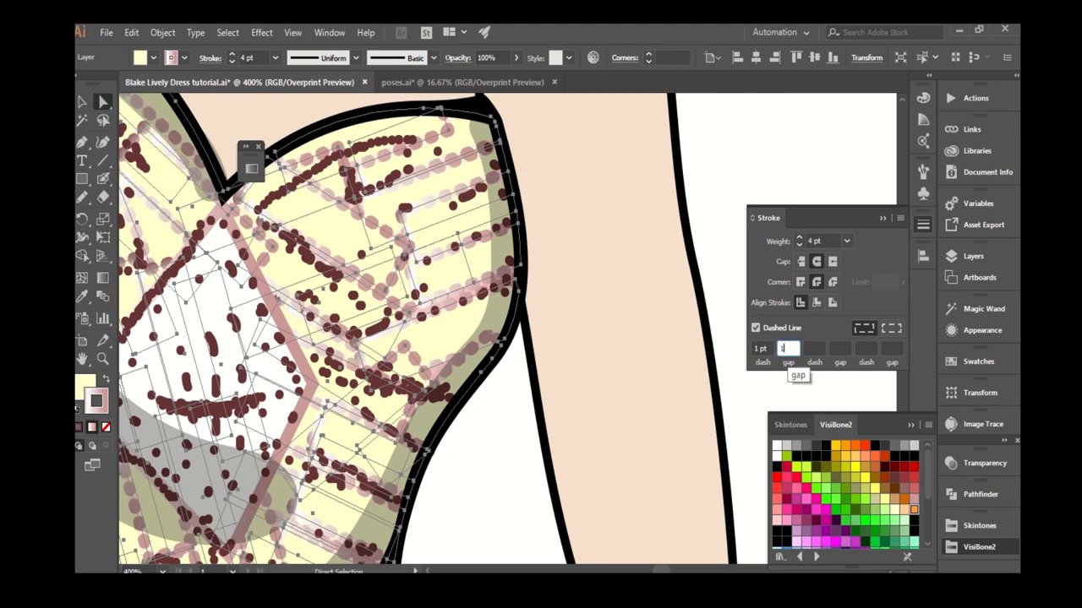
key("Return")
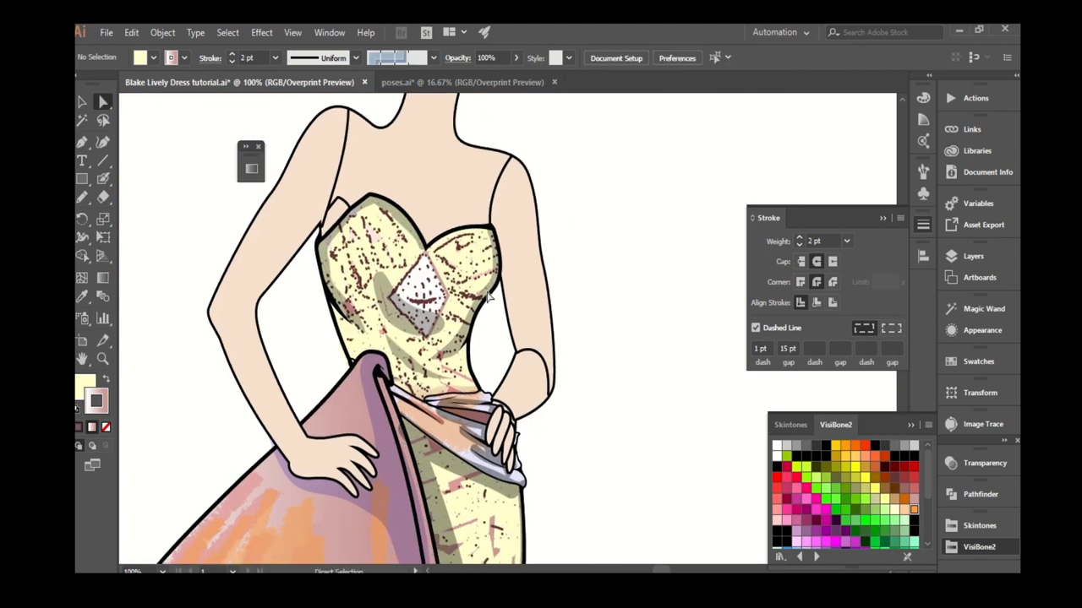
key("ctrl+equal")
key("ctrl+equal")
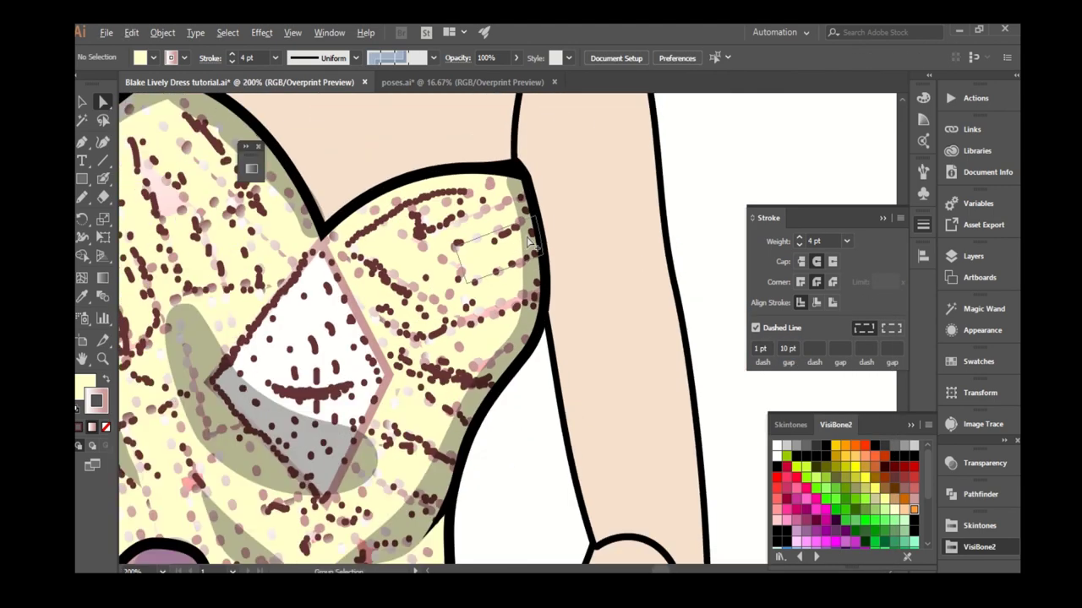
key("ctrl+minus")
key("ctrl+minus")
key("ctrl+minus")
key("ctrl+equal")
key("ctrl+equal")
key("ctrl+equal")
key("ctrl+minus")
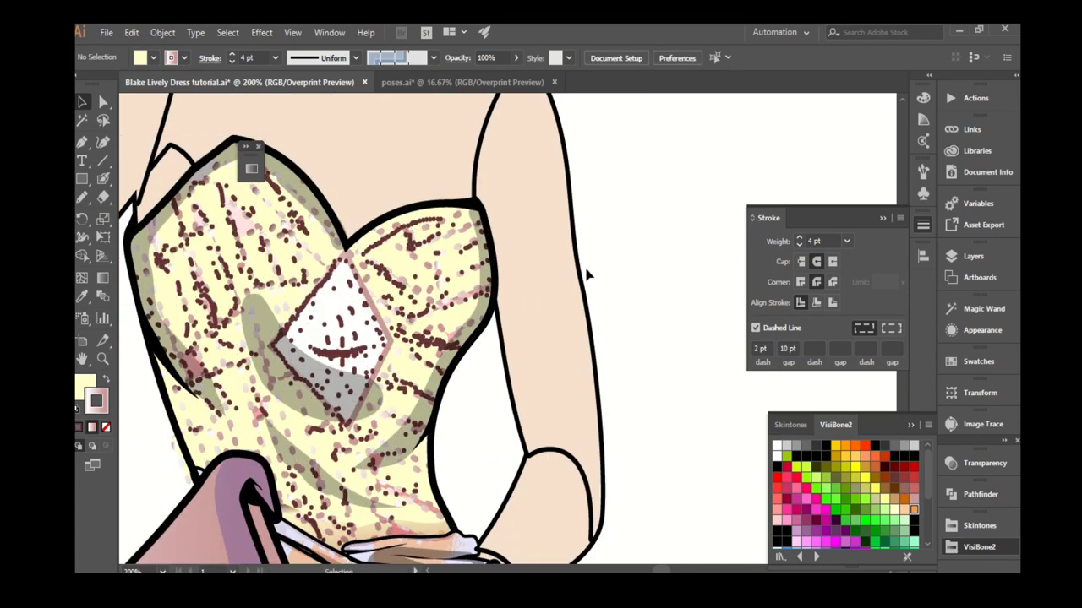
key("ctrl+minus")
Lower the bodice shading group's opacity to 46%.
key("F6")
left_click_drag(511, 73, 484, 73)
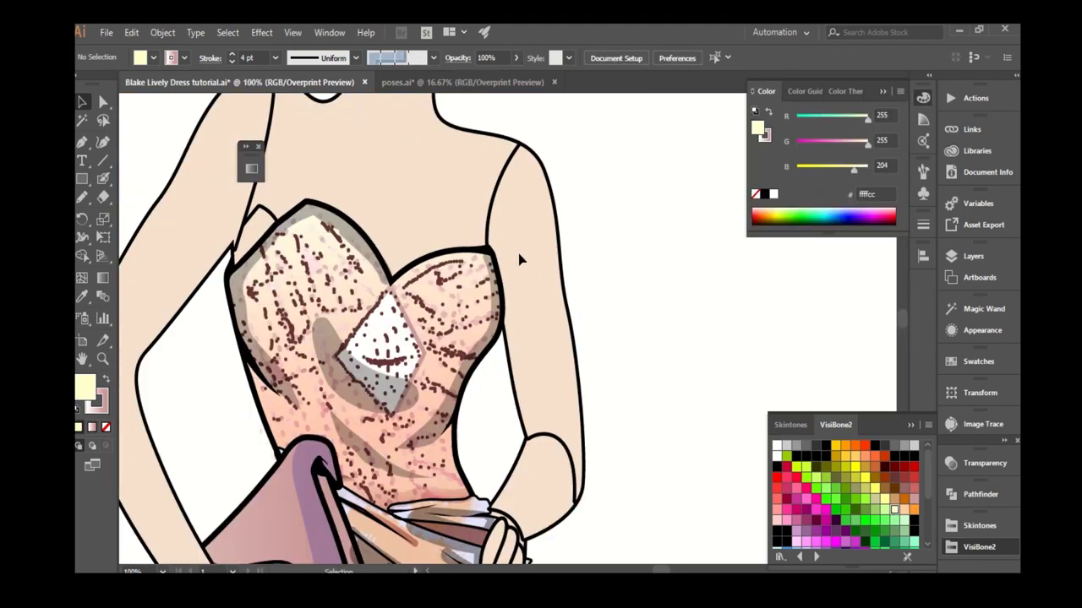
key("ctrl+shift+a")
key("ctrl+equal")
key("ctrl+equal")
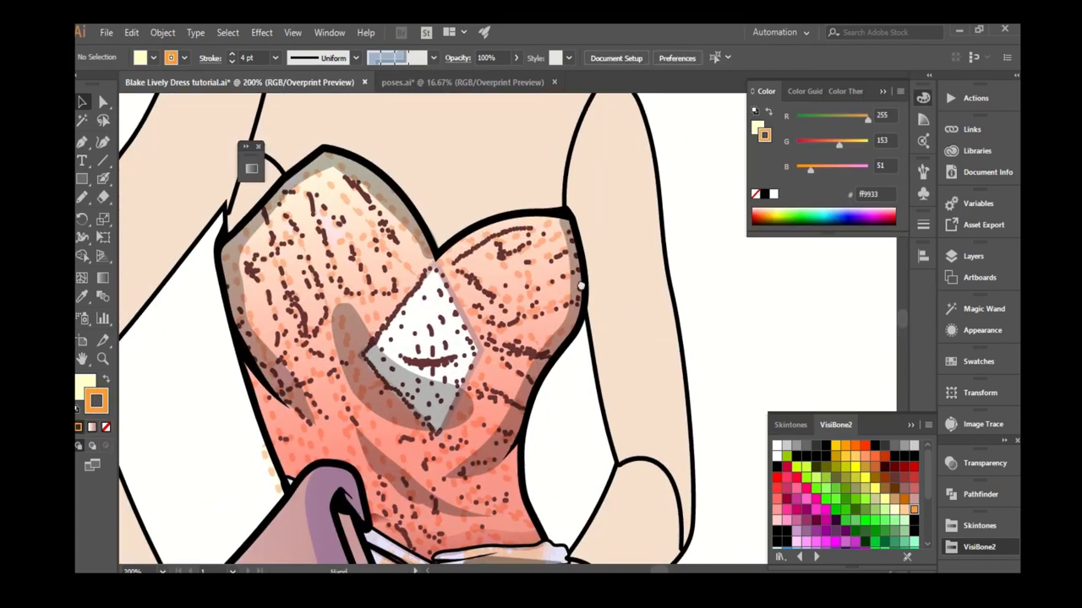
key("ctrl+minus")
key("ctrl+minus")
key("ctrl+equal")
key("ctrl+minus")
Give the diamond patch the bodice's pale yellow with the Eyedropper.
key("F7")
key("ctrl+equal")
key("ctrl+equal")
Apply a pink swatch colour to the bodice detail objects.
key("ctrl+equal")
left_click(472, 395)
key("i")
key("ctrl+minus")
key("ctrl+minus")
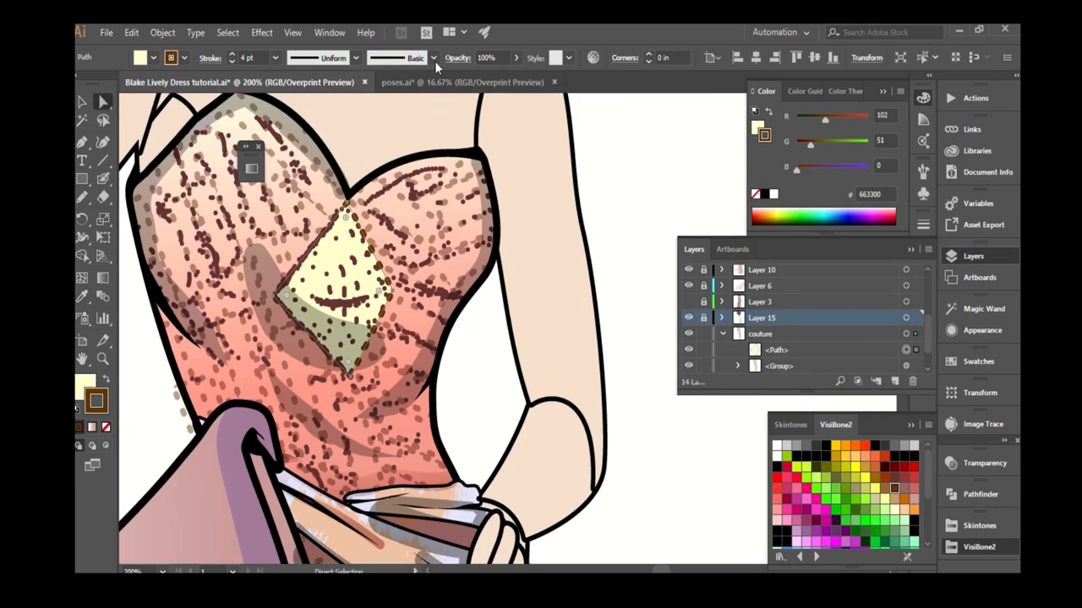
key("ctrl+shift+a")
key("ctrl+minus")
key("a")
key("ctrl+equal")
key("ctrl+minus")
key("ctrl+minus")
key("ctrl+a")
key("ctrl+equal")
key("ctrl+equal")
key("ctrl+equal")
left_click(777, 498)
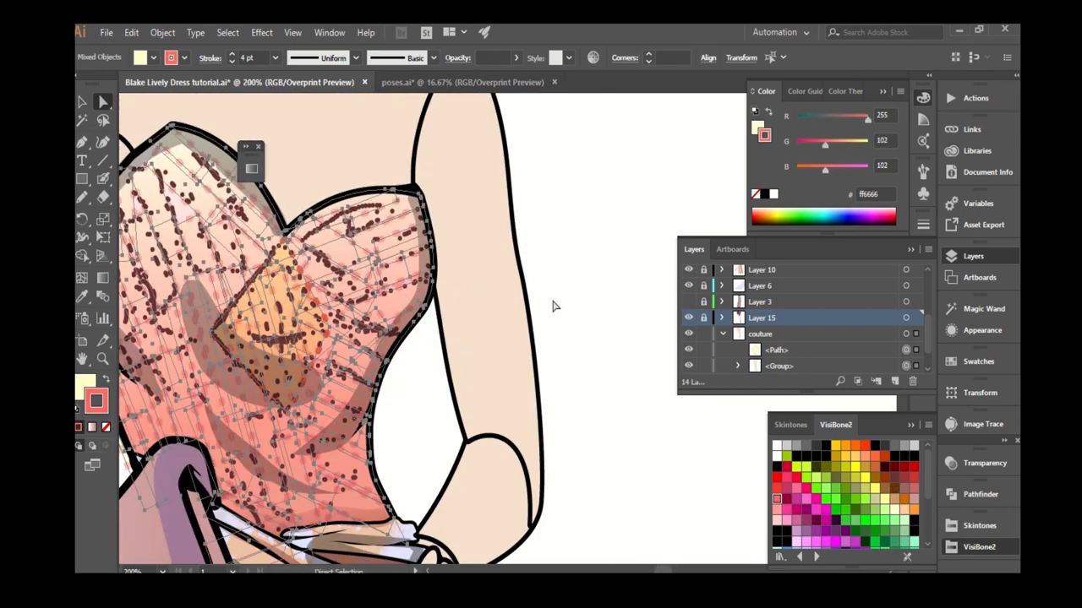
key("ctrl+equal")
key("ctrl+shift+a")
key("ctrl+minus")
key("ctrl+minus")
Select all the dotted bodice stroke artwork and review its stroke settings.
key("a")
key("ctrl+equal")
key("ctrl+equal")
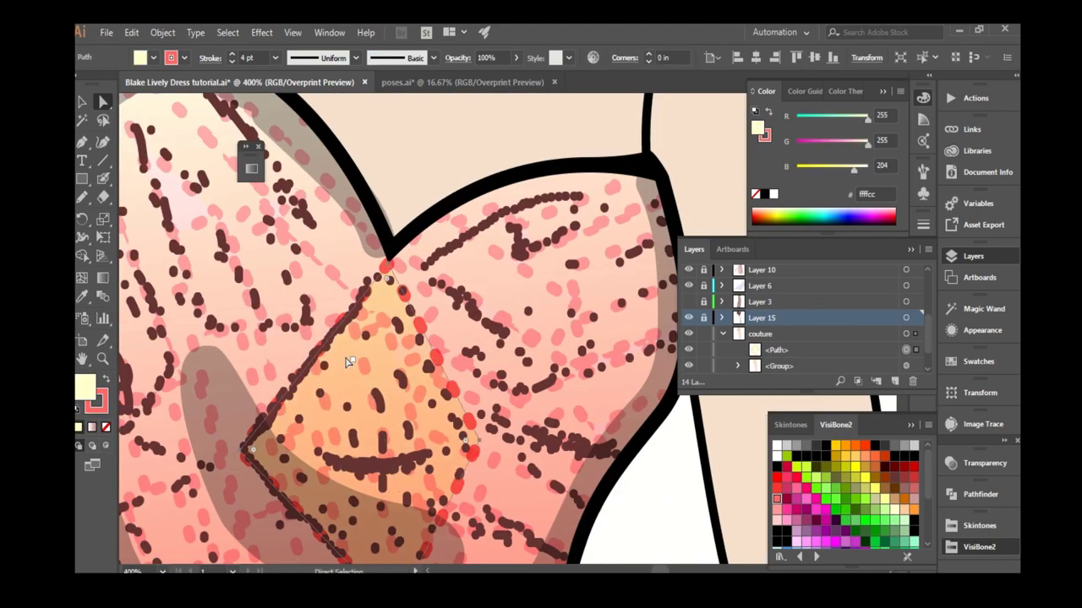
key("ctrl+minus")
key("ctrl+a")
key("ctrl+equal")
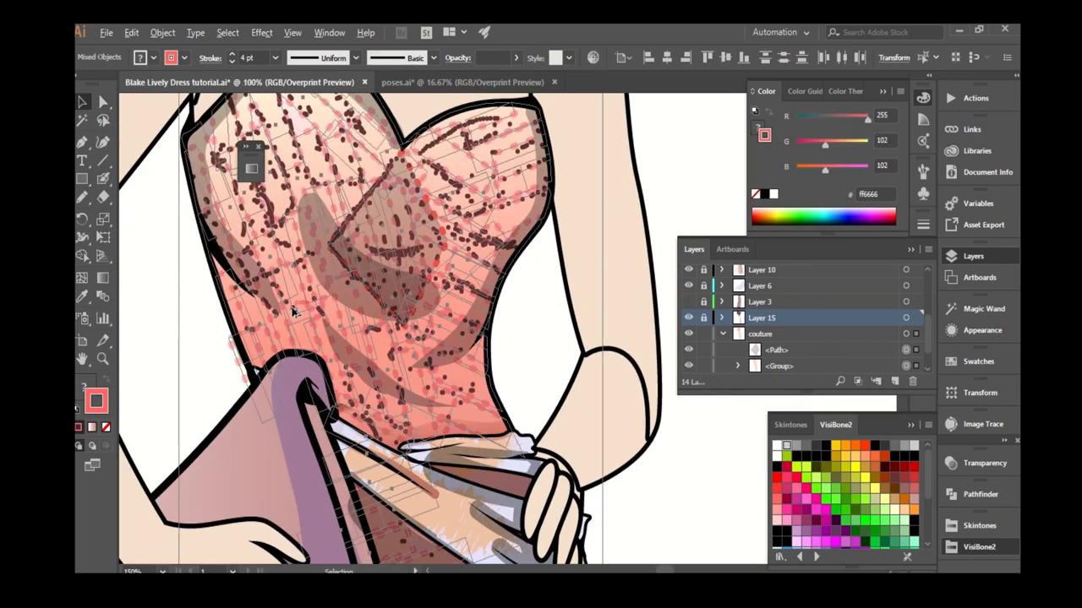
key("ctrl+equal")
key("ctrl+F10")
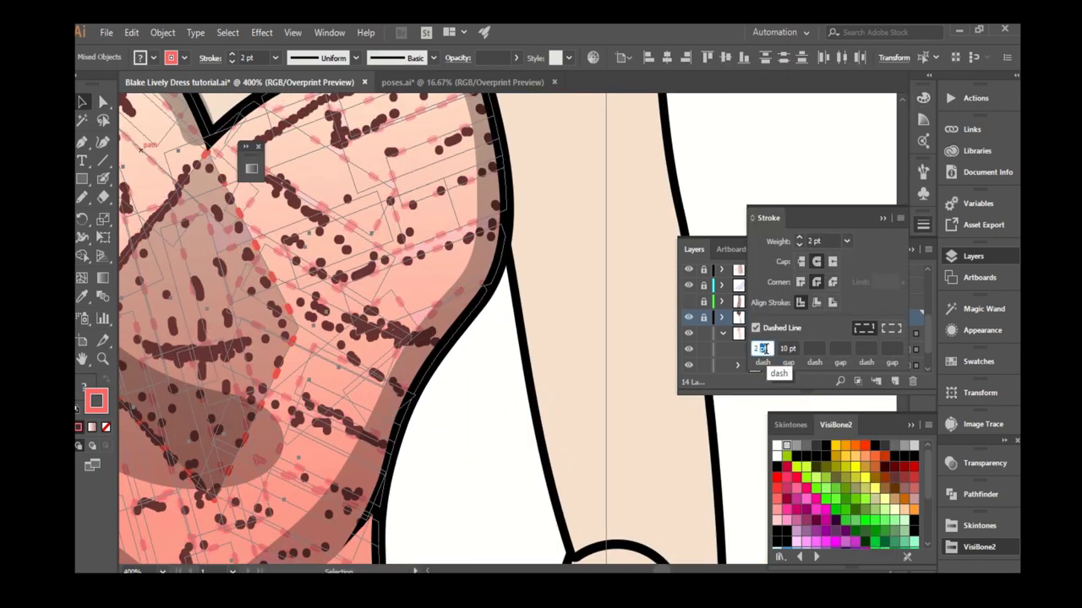
key("ctrl+minus")
key("ctrl+minus")
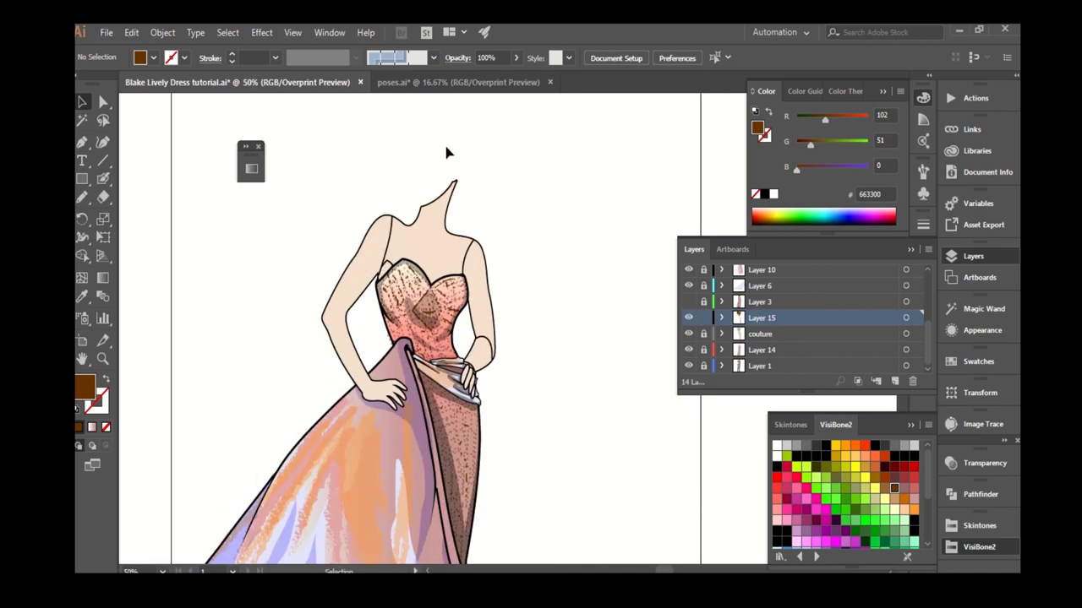
Copy the textured bodice and paste it in front on a new layer above couture.
left_click(131, 32)
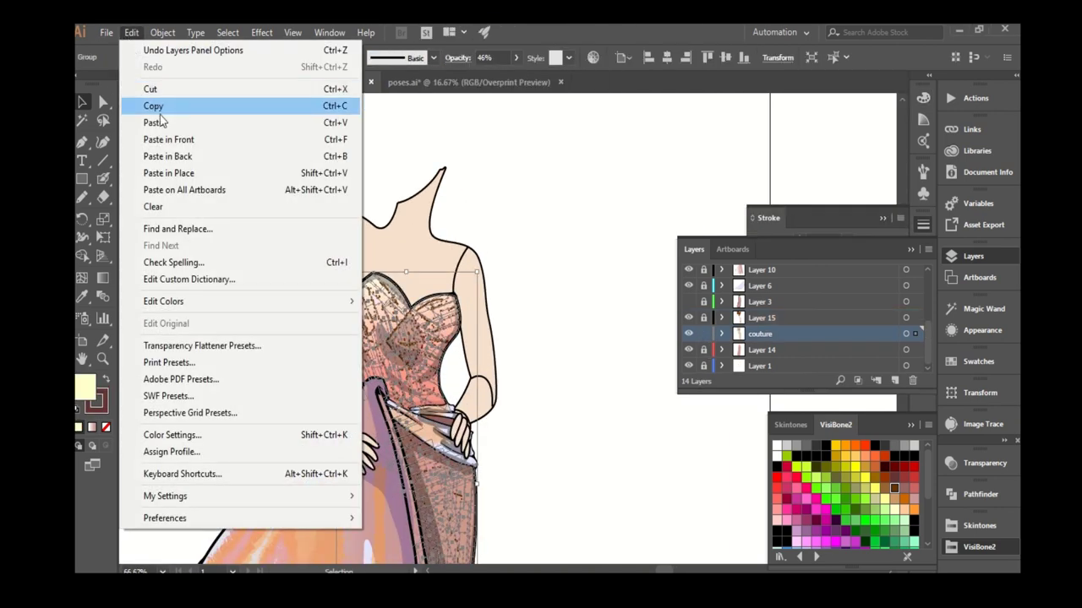
left_click(161, 108)
key("ctrl+shift+a")
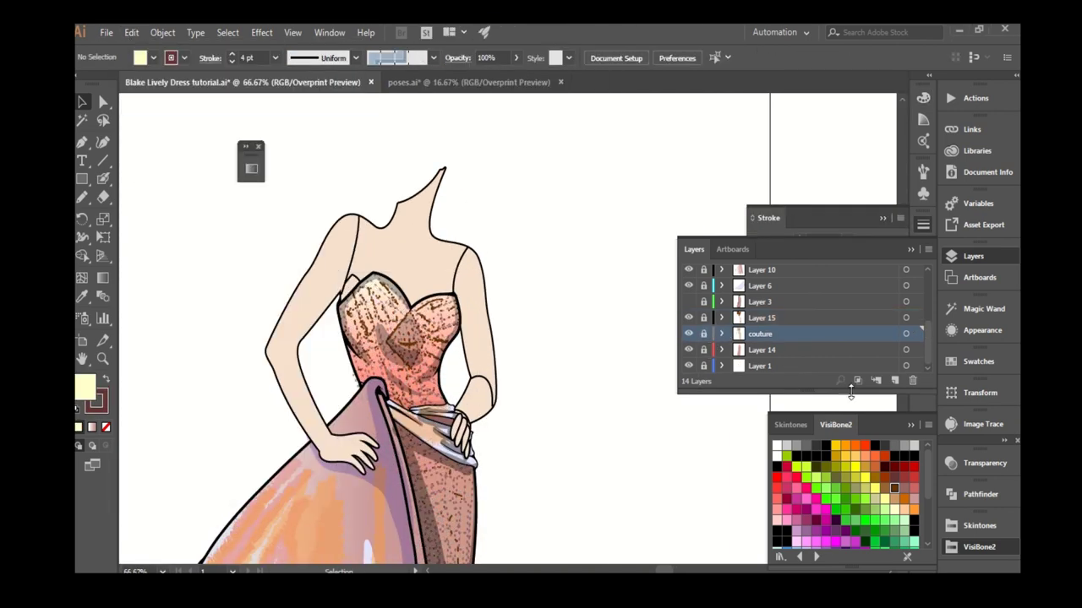
left_click(893, 382)
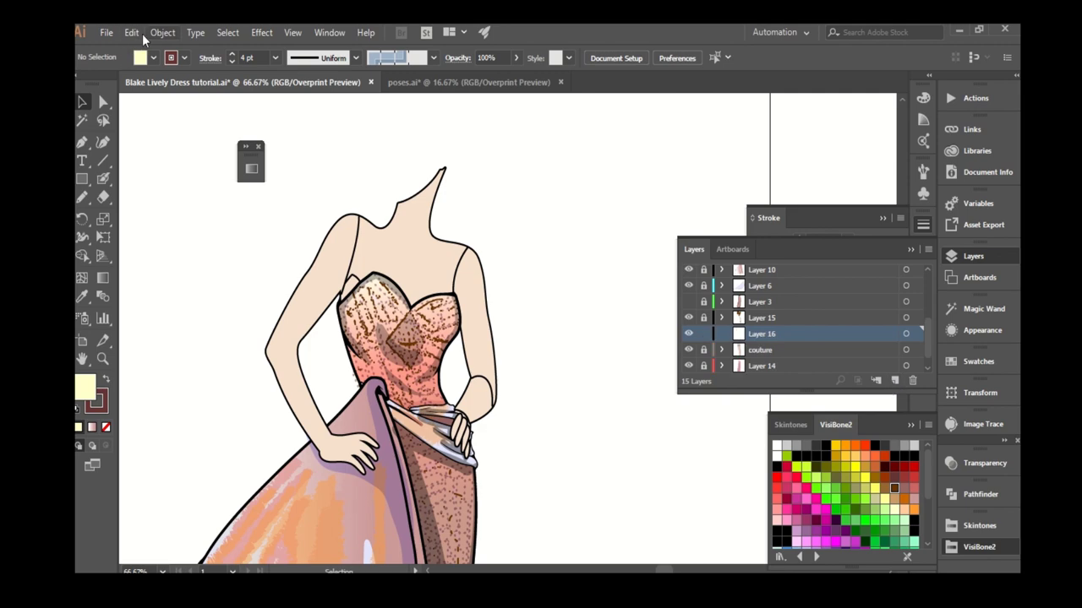
left_click(131, 32)
left_click(216, 134)
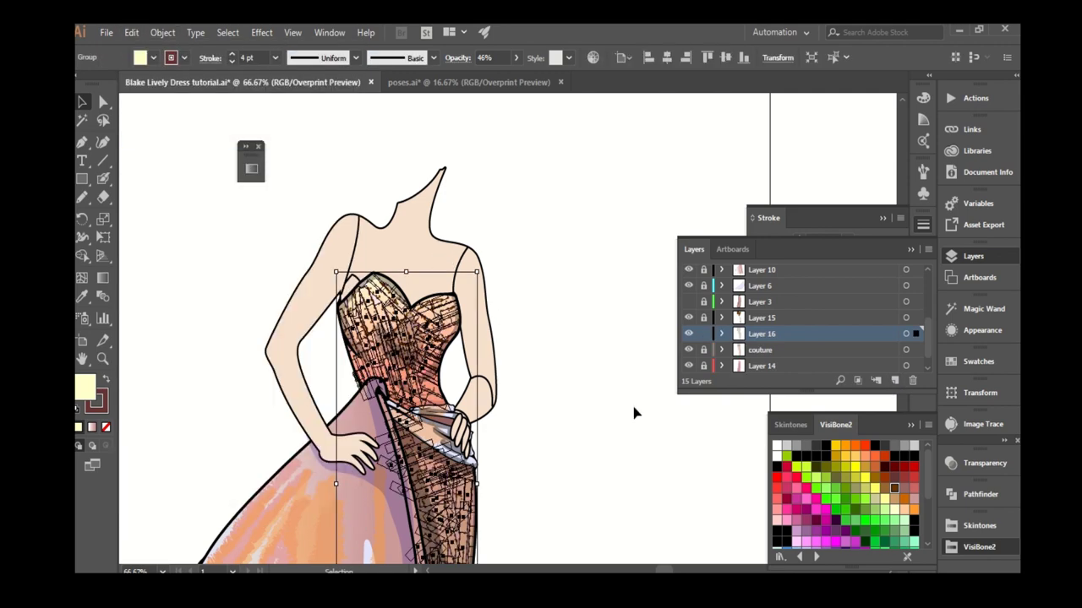
Turn off Dashed Line so the copied bodice strokes are solid.
left_click(922, 223)
left_click(779, 327)
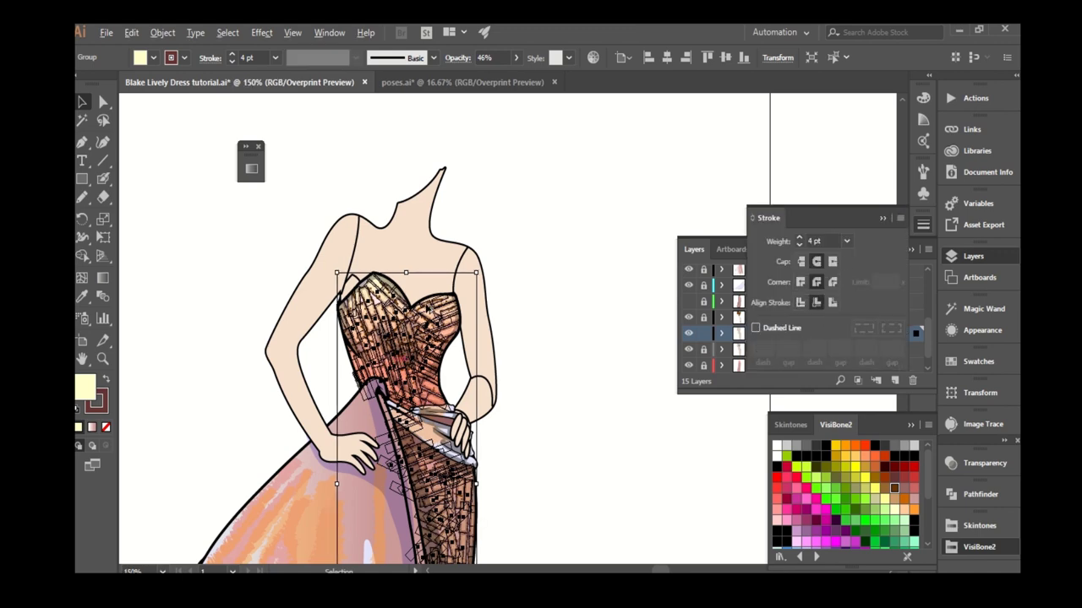
scroll(473, 283, "up", 2)
scroll(511, 230, "up", 1)
left_click(586, 230)
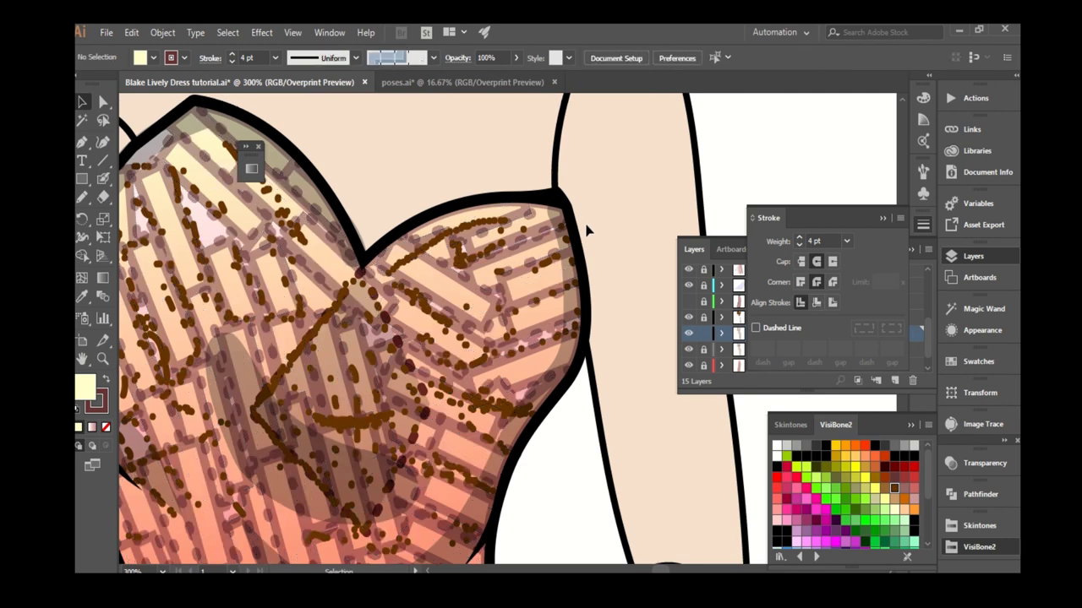
Zoom around the beaded bodice and collapse the Stroke options to reveal the layers.
scroll(415, 257, "down", 3)
scroll(414, 256, "down", 1)
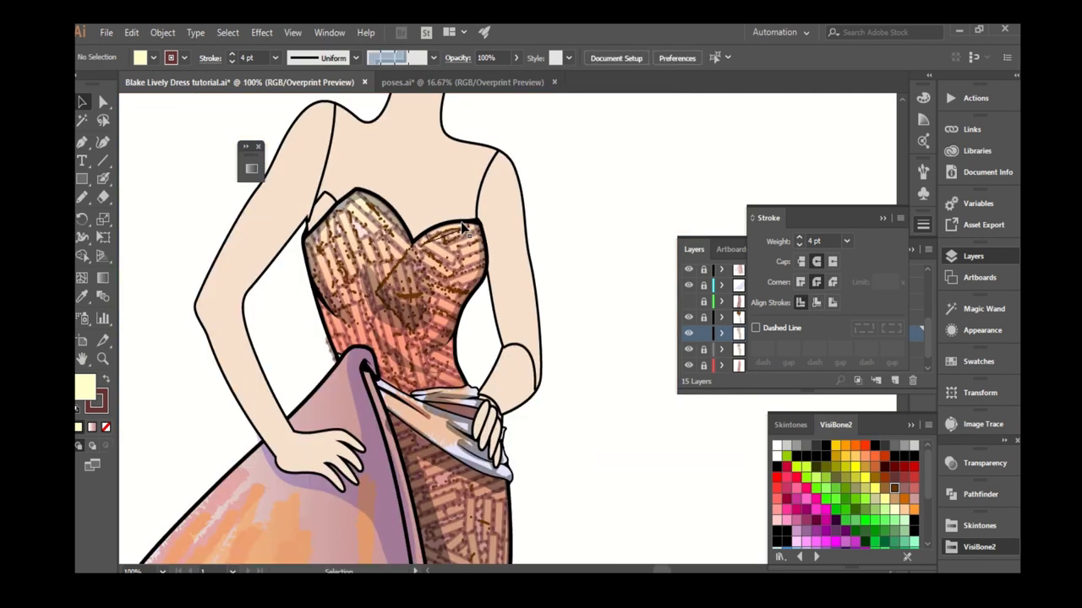
scroll(414, 258, "down", 1)
scroll(422, 287, "up", 3)
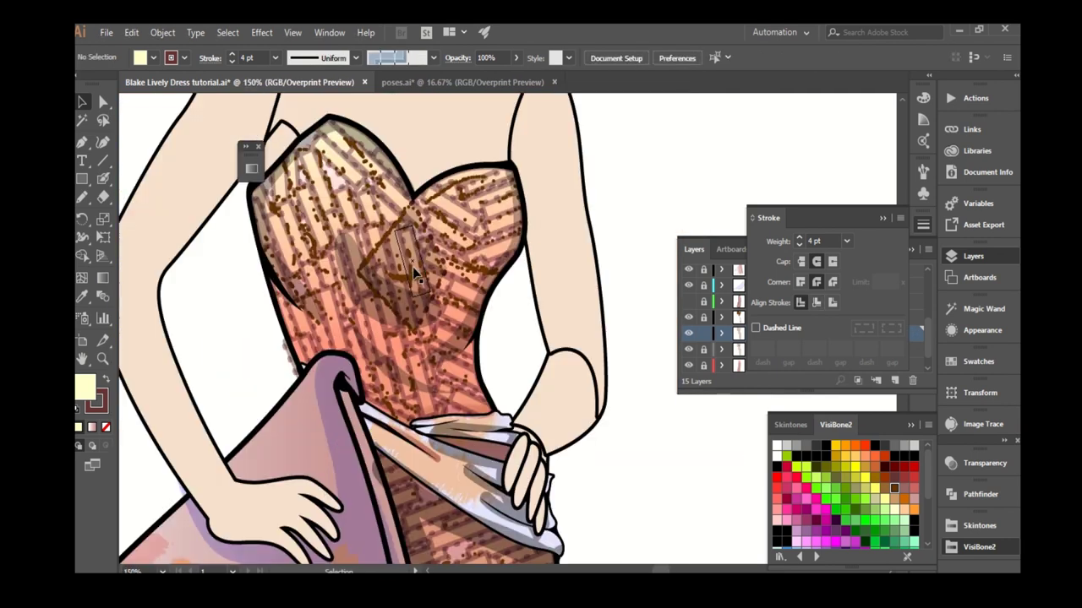
key("a")
scroll(397, 253, "down", 2)
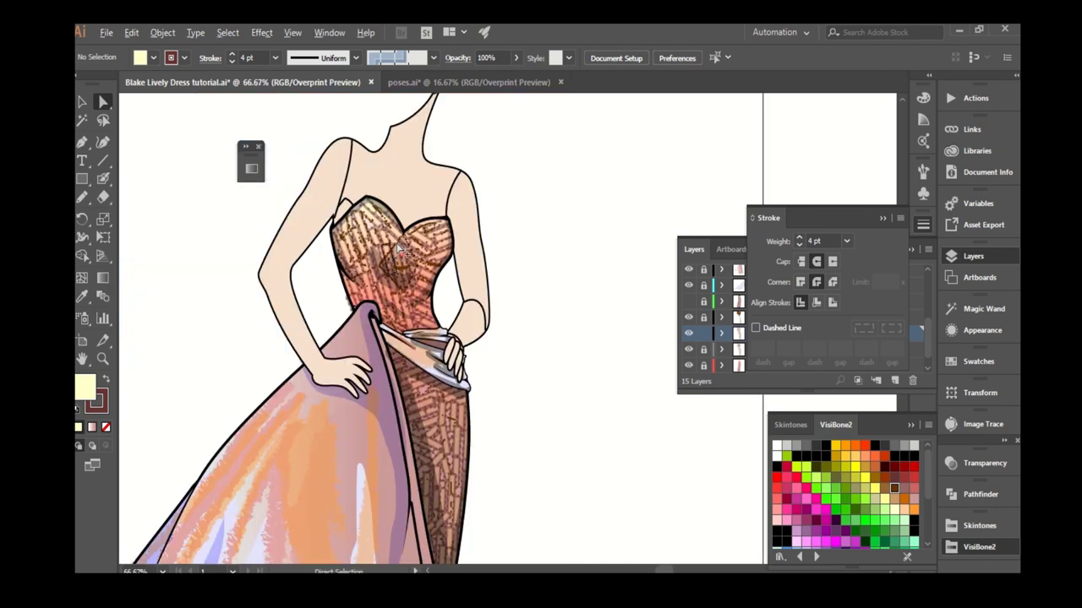
scroll(398, 246, "down", 1)
scroll(394, 181, "up", 2)
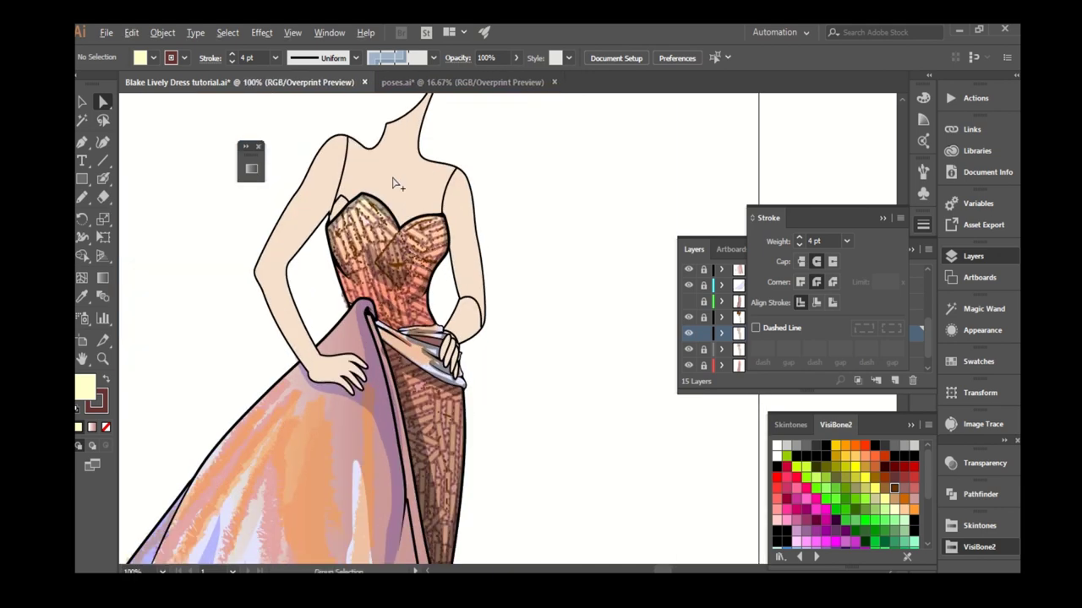
scroll(338, 253, "up", 1)
scroll(334, 242, "down", 2)
scroll(372, 239, "down", 1)
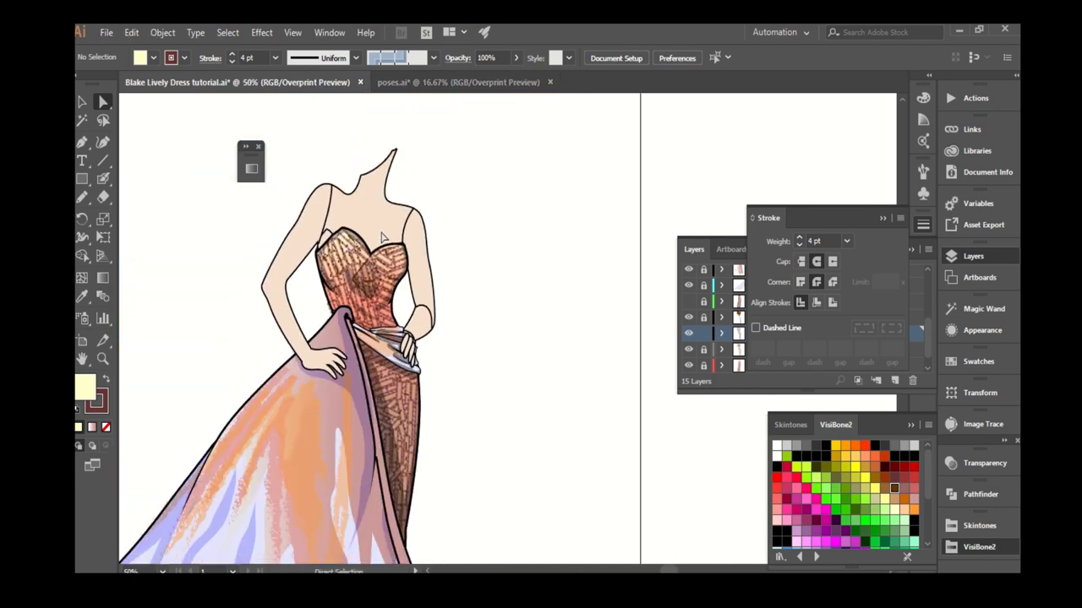
left_click(701, 340)
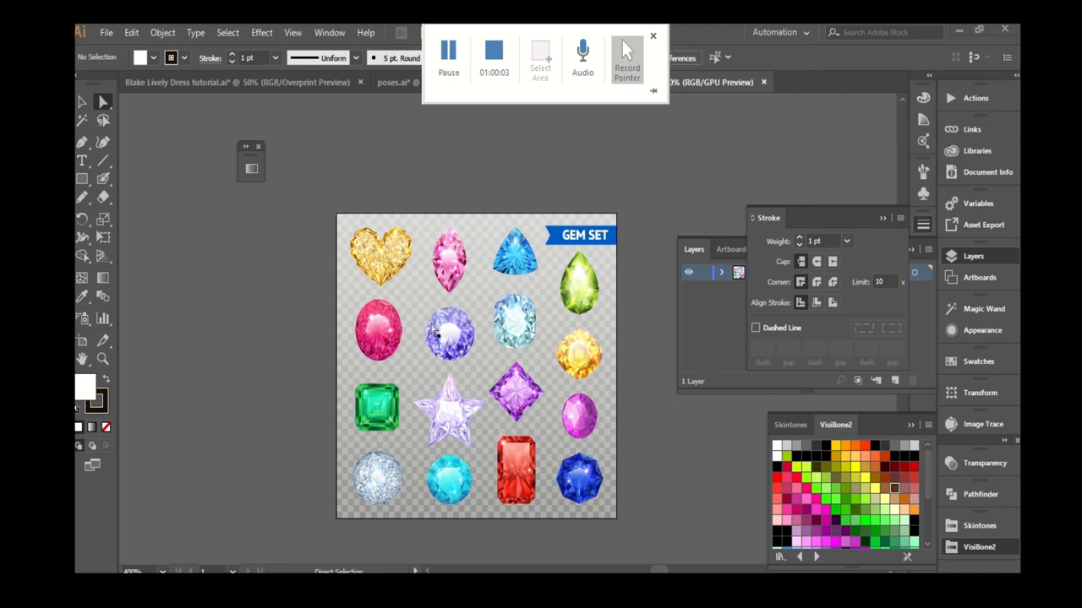
In the gem set, select the heart, pink oval and red rectangular gems.
scroll(418, 300, "up", 1)
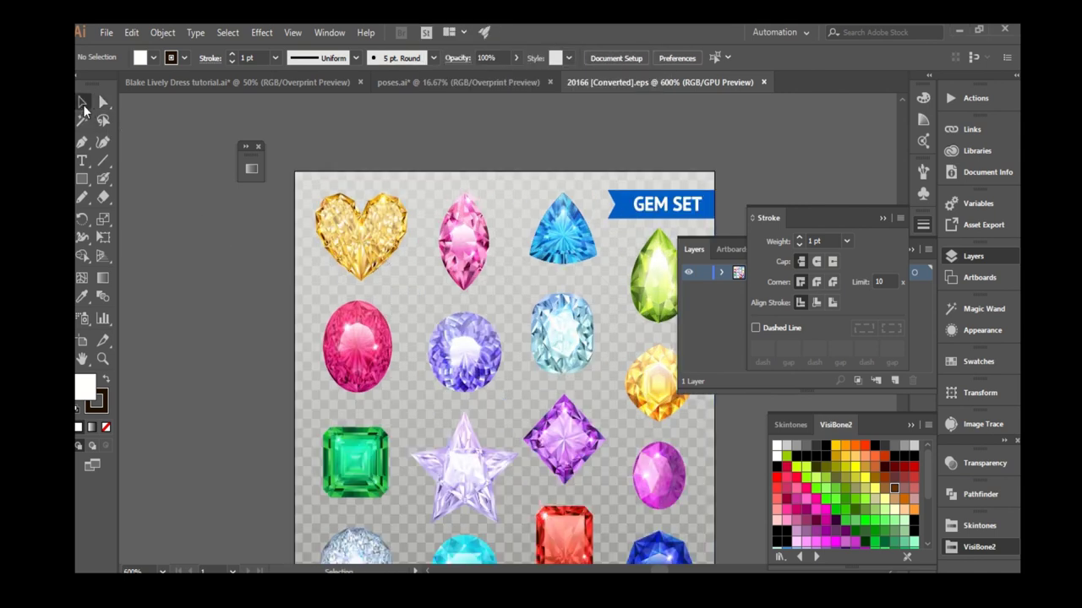
left_click(361, 286)
scroll(380, 262, "down", 2)
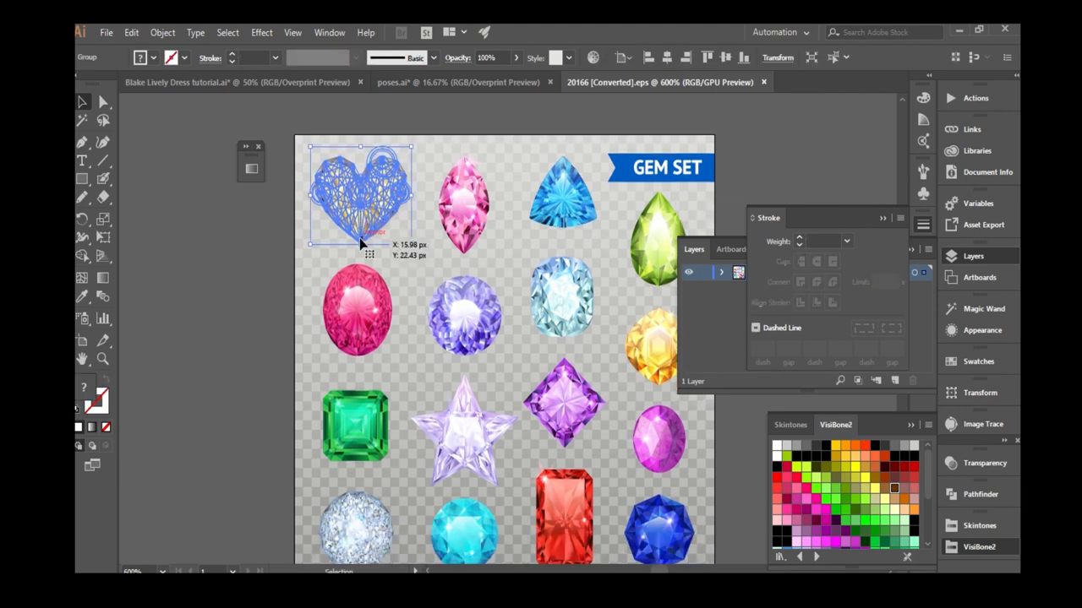
scroll(389, 253, "down", 3)
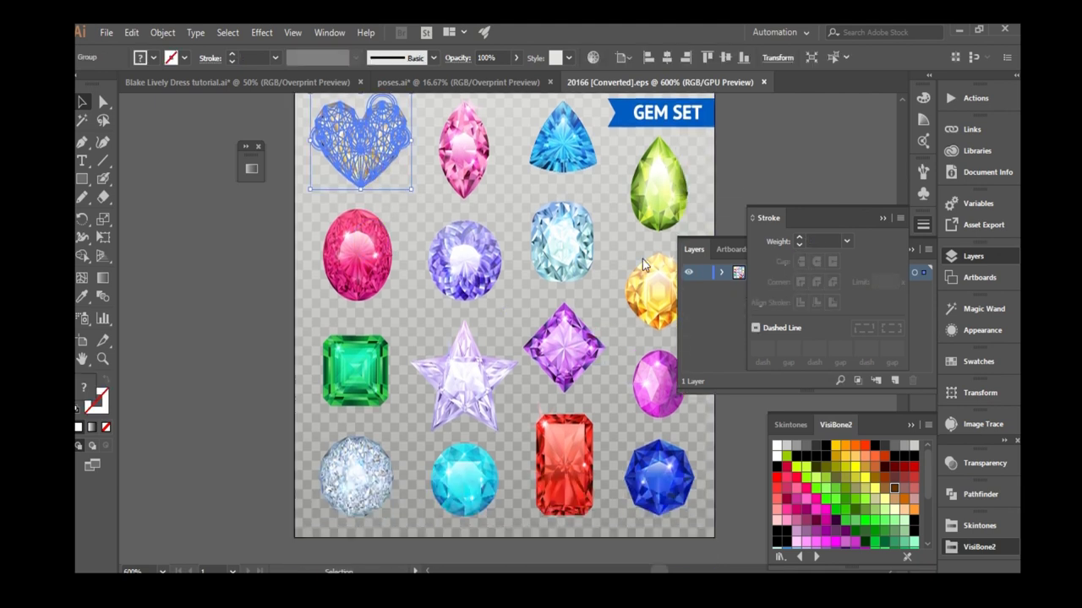
scroll(374, 338, "right", 2)
scroll(374, 338, "up", 1)
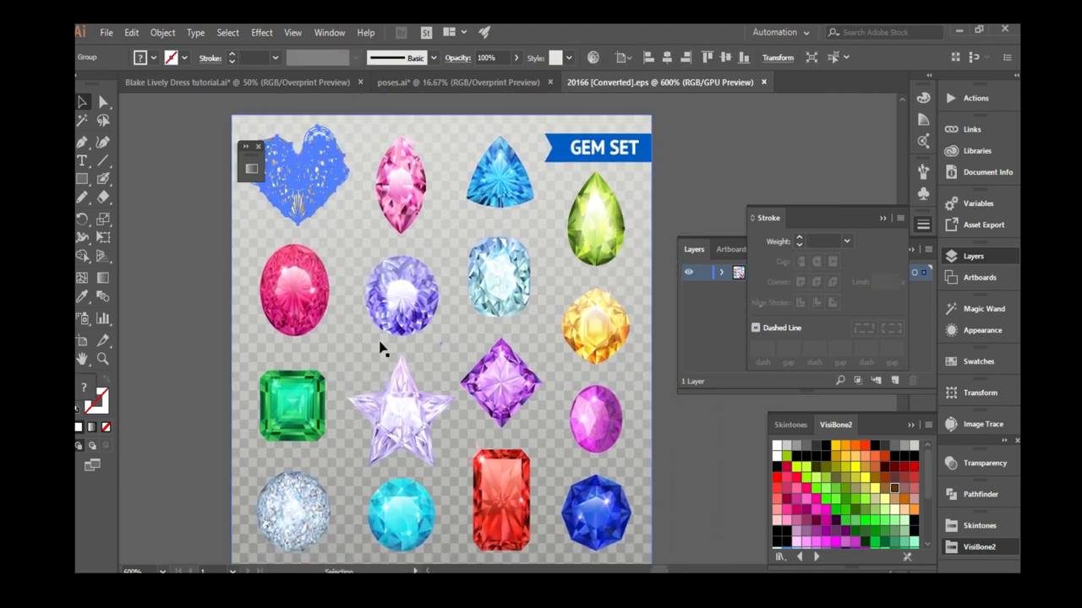
left_click(282, 301)
left_click(485, 507)
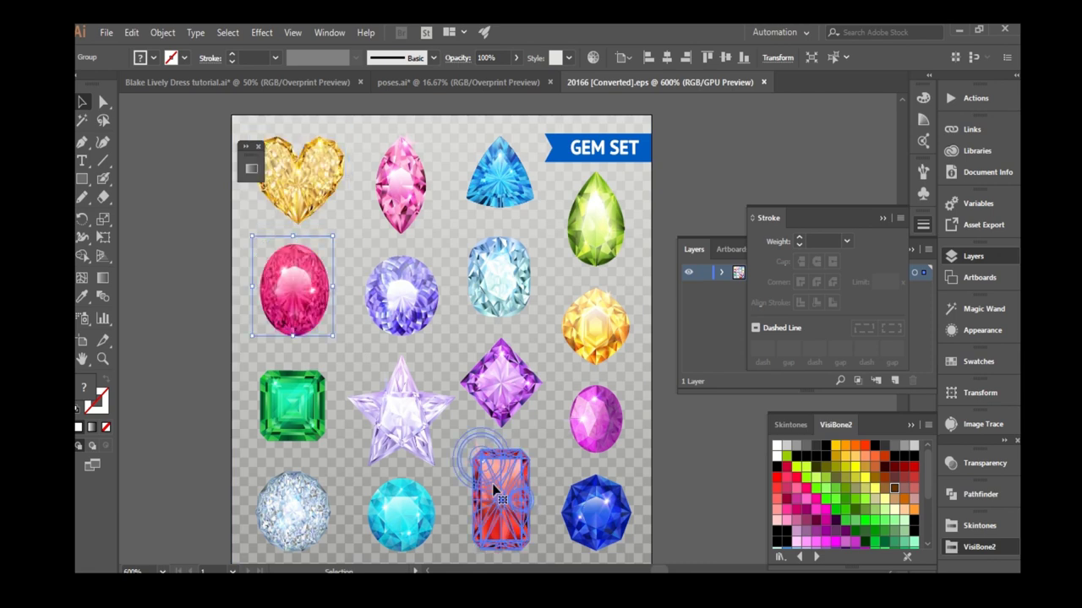
Back in the dress document, create a layer named gemstone above Layer 7.
left_click(452, 79)
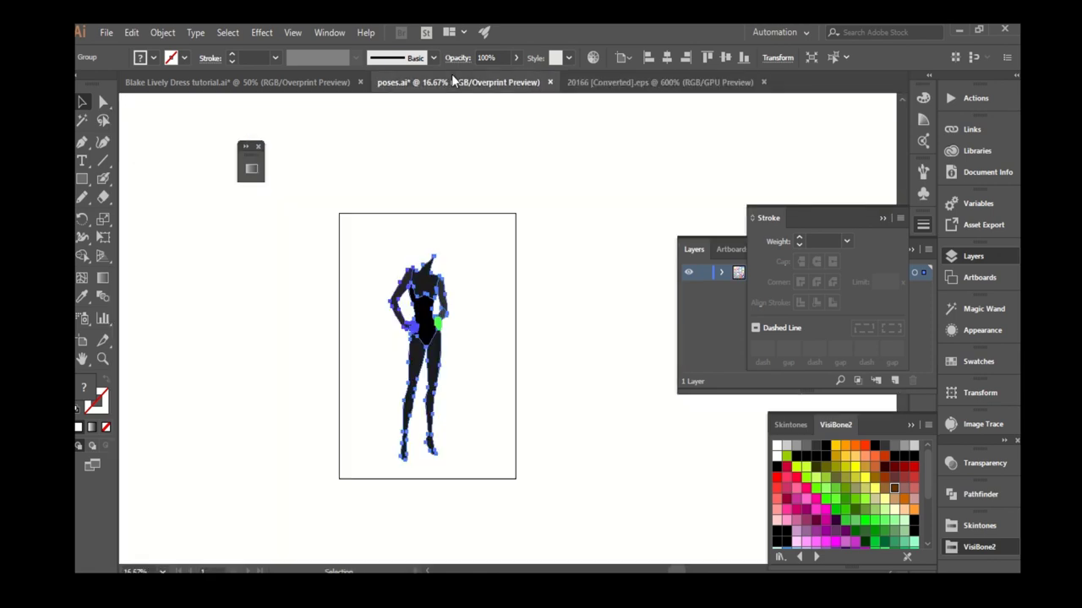
left_click(293, 82)
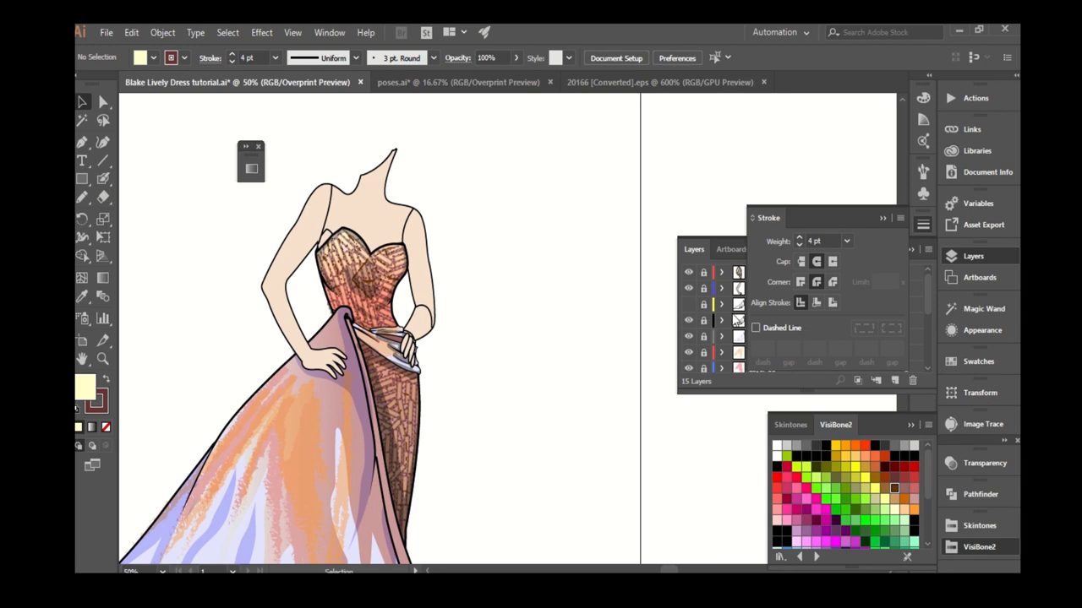
left_click(882, 218)
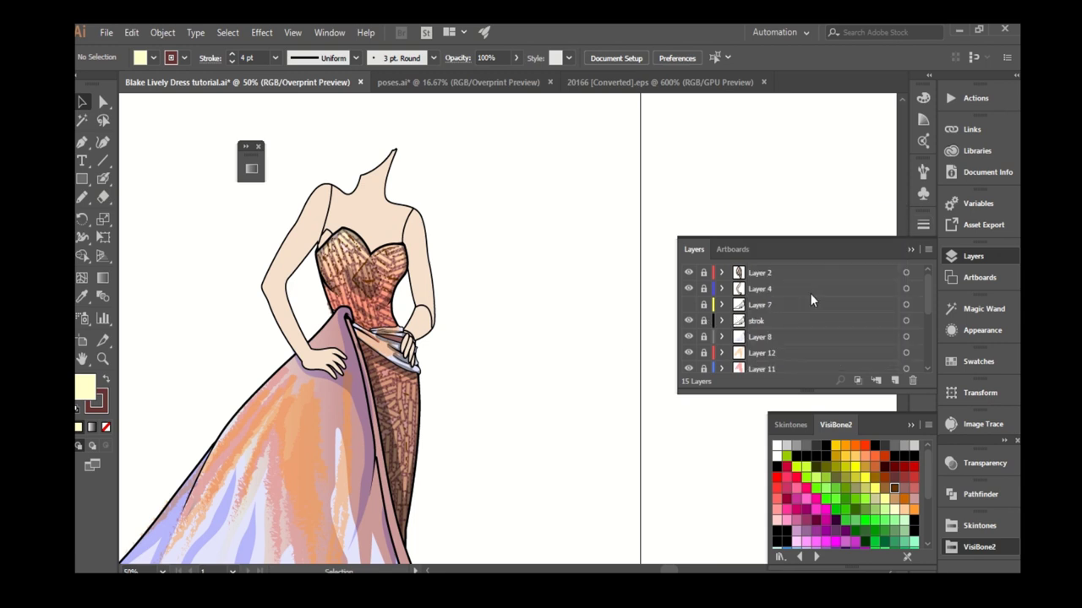
left_click(776, 305)
left_click(894, 381)
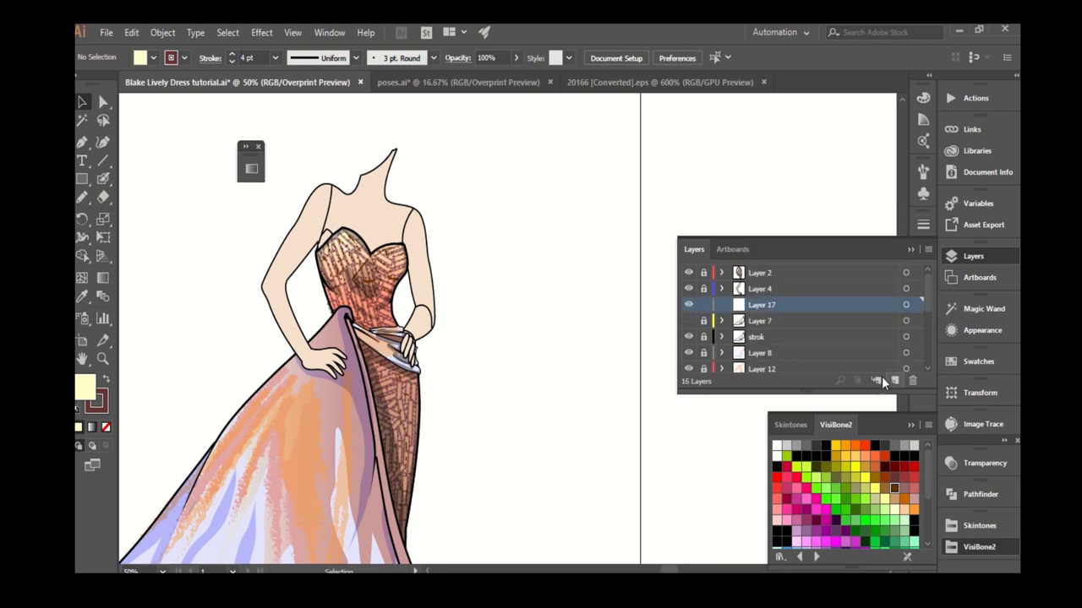
double_click(775, 304)
type("gemsto")
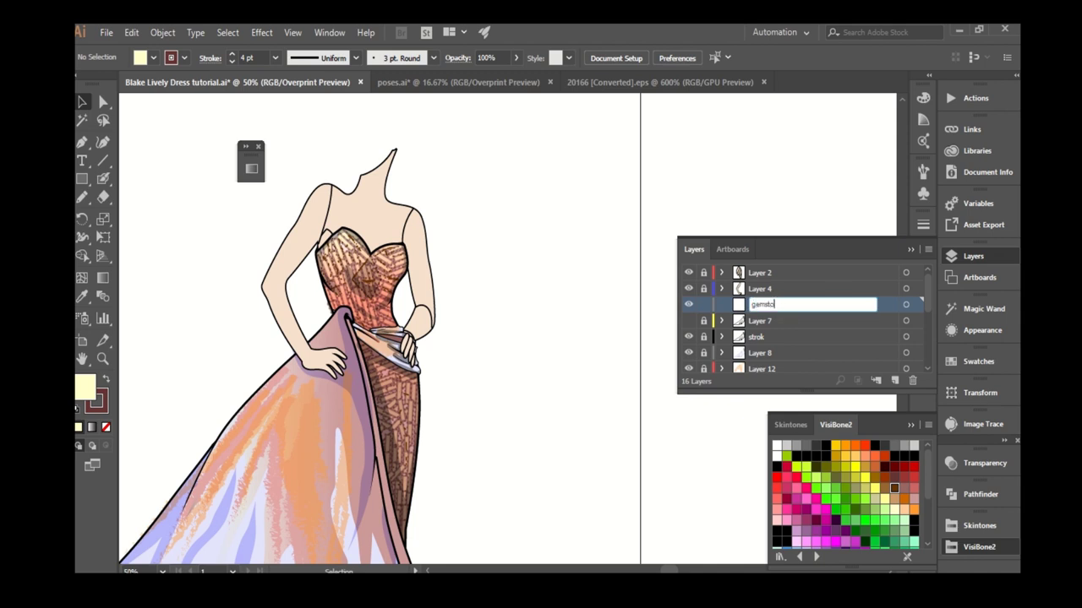
type("ne")
key("Return")
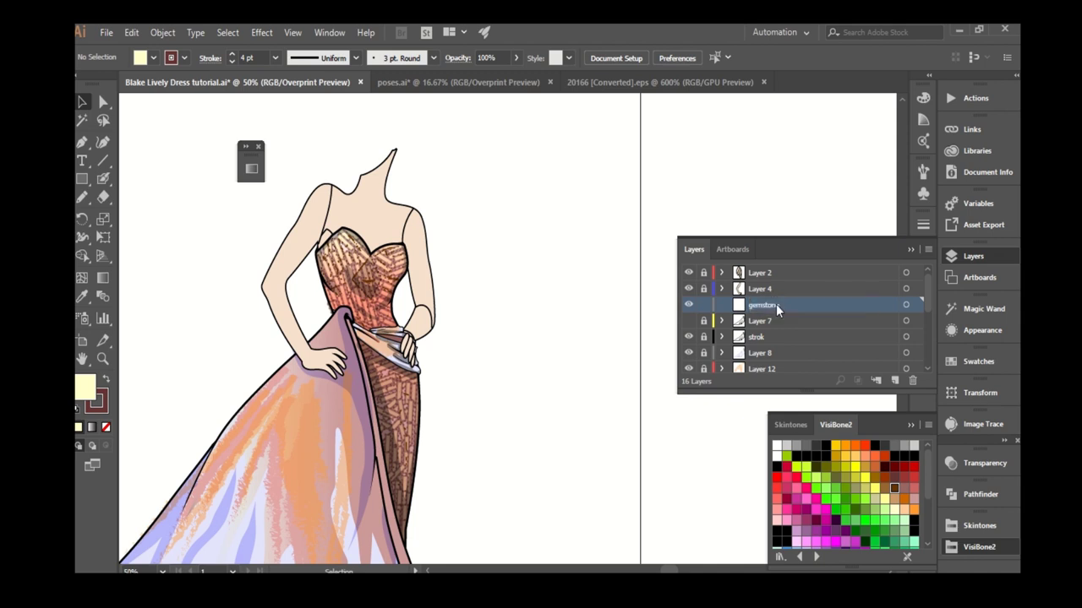
scroll(393, 258, "up", 2)
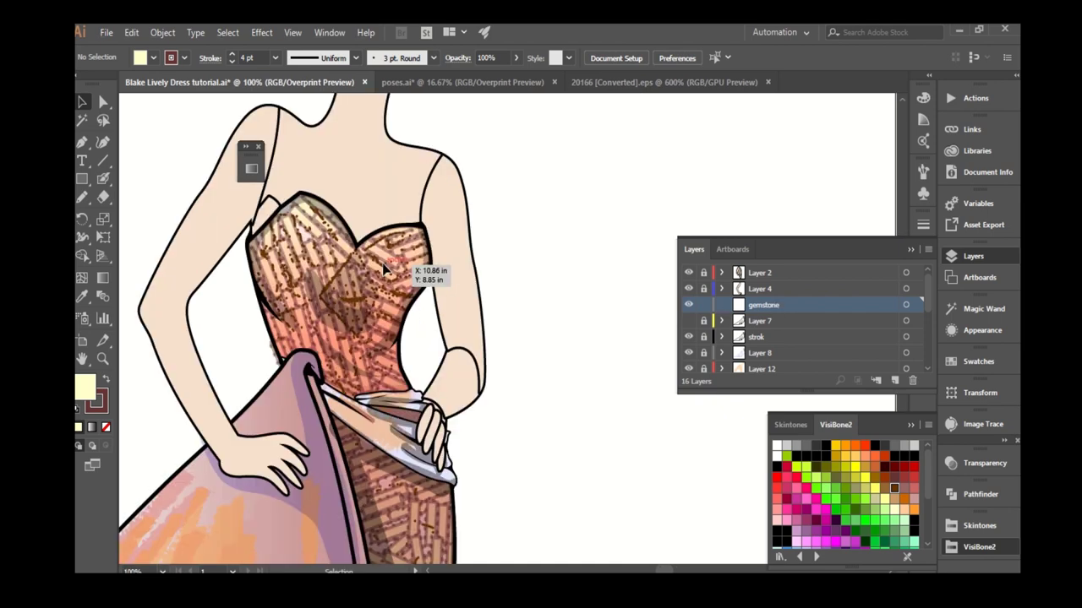
Paste the red gem onto the gemstone layer and move it onto the bodice's right cup.
key("ctrl+v")
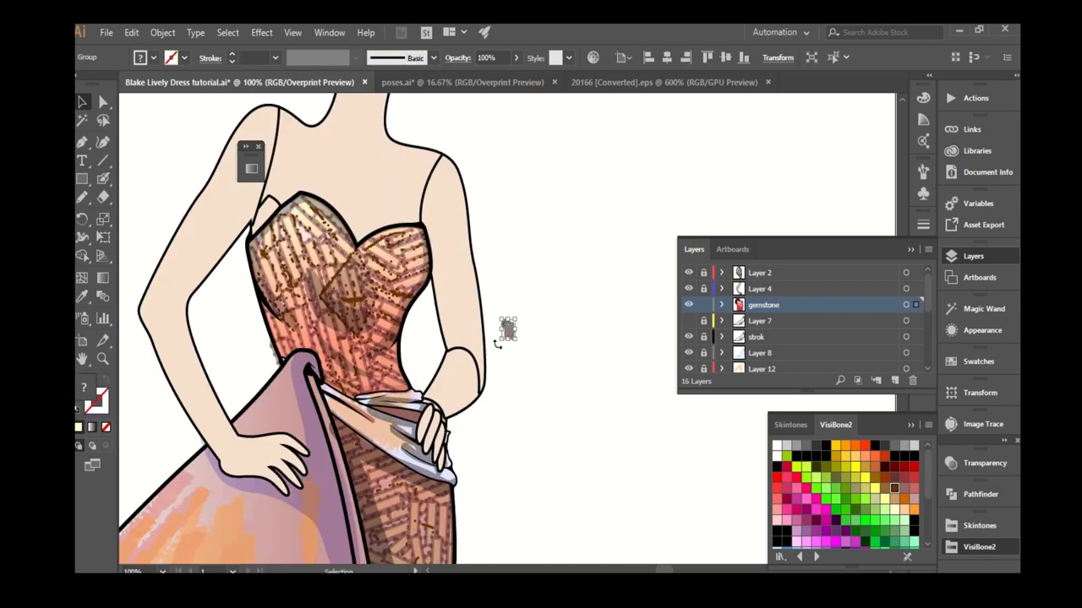
left_click(515, 375)
key("ctrl+equal")
left_click_drag(541, 330, 363, 227)
key("ctrl+minus")
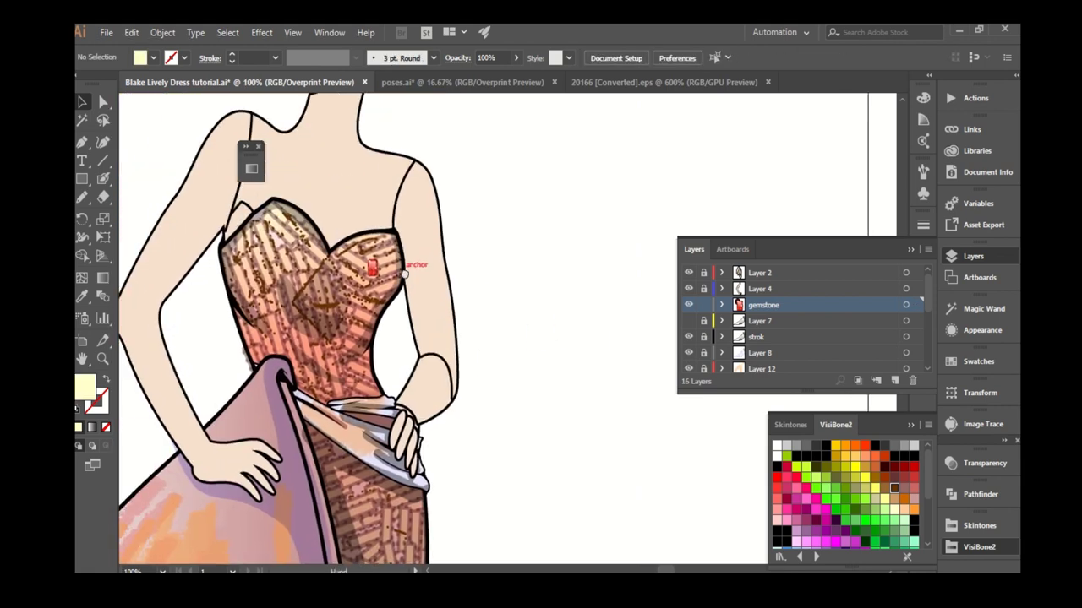
Rotate the gemstone about 29 degrees, shrink it, and nudge it into place.
key("ctrl+equal")
left_click(389, 312)
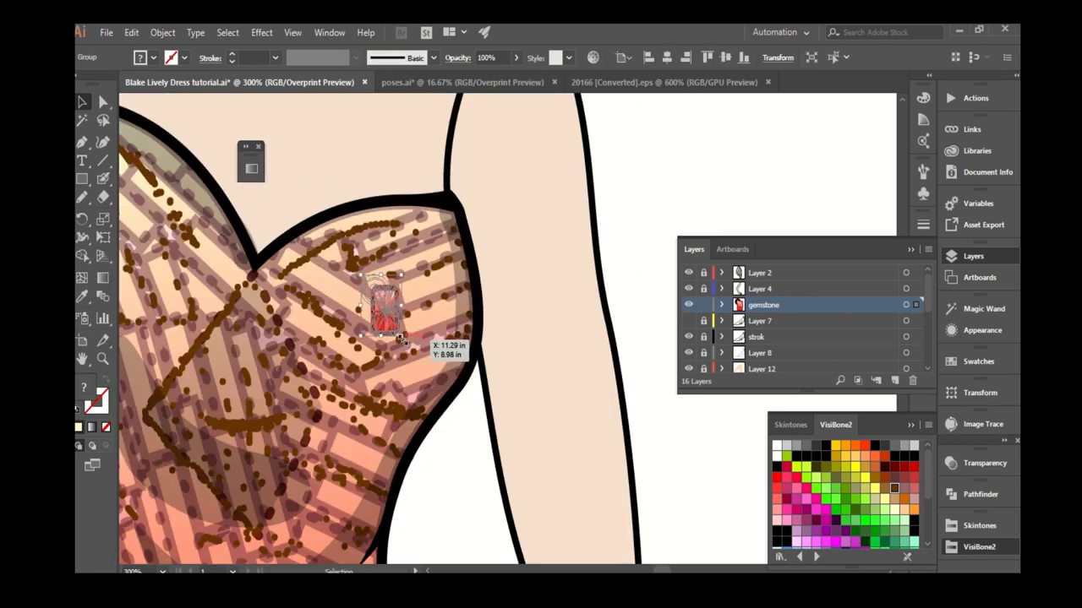
left_click_drag(409, 342, 427, 315)
left_click_drag(423, 291, 396, 309)
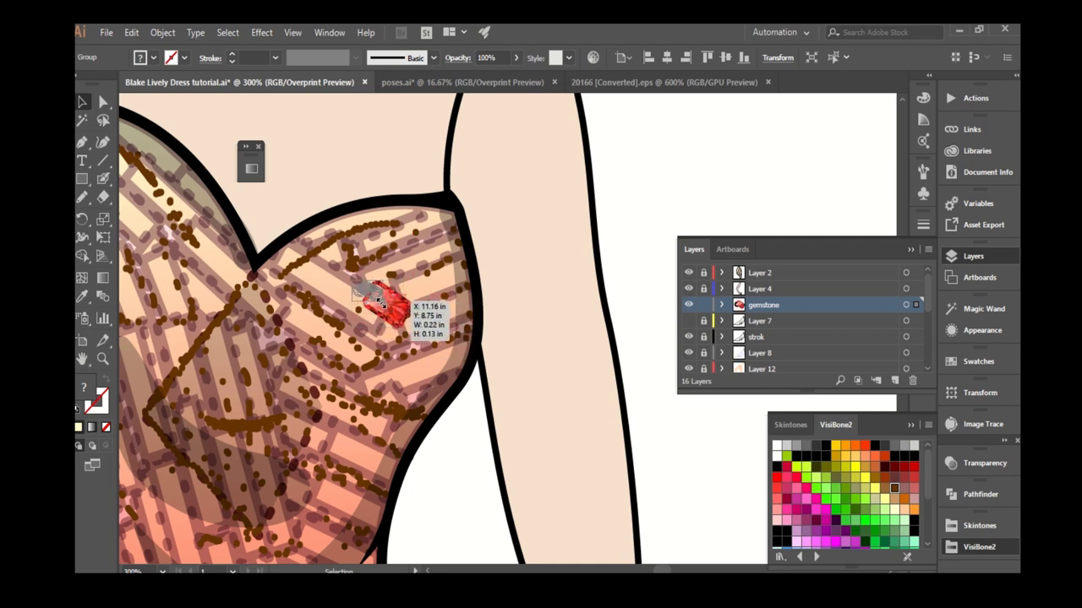
left_click_drag(397, 314, 380, 304)
left_click(412, 315)
scroll(414, 309, "down", 2)
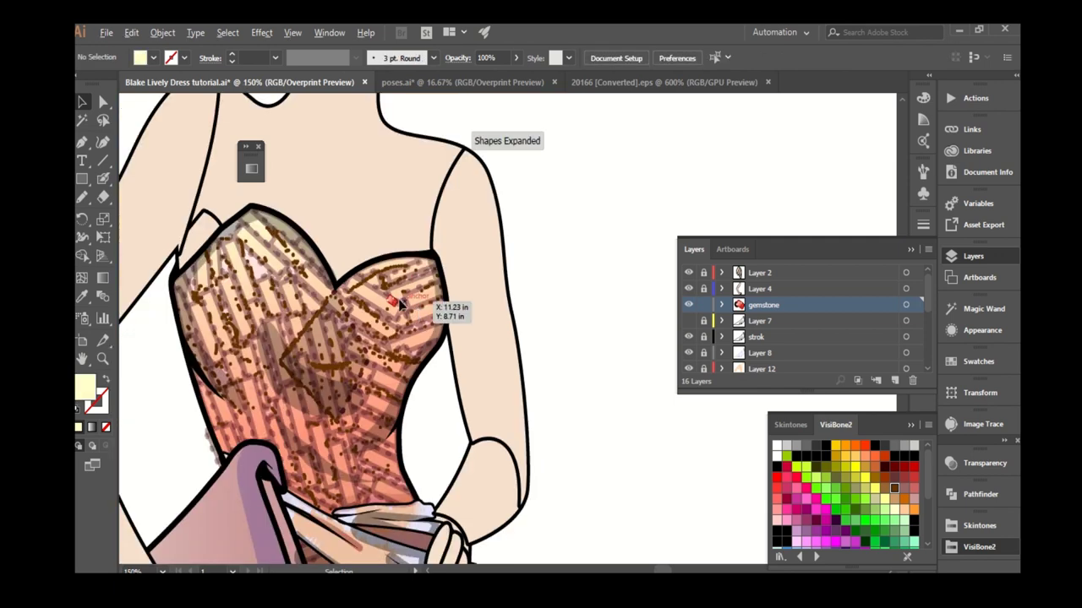
scroll(398, 313, "up", 2)
scroll(397, 311, "up", 1)
mouse_move(397, 311)
left_mouse_down()
mouse_move(521, 322)
mouse_move(461, 325)
left_mouse_up()
scroll(461, 325, "down", 3)
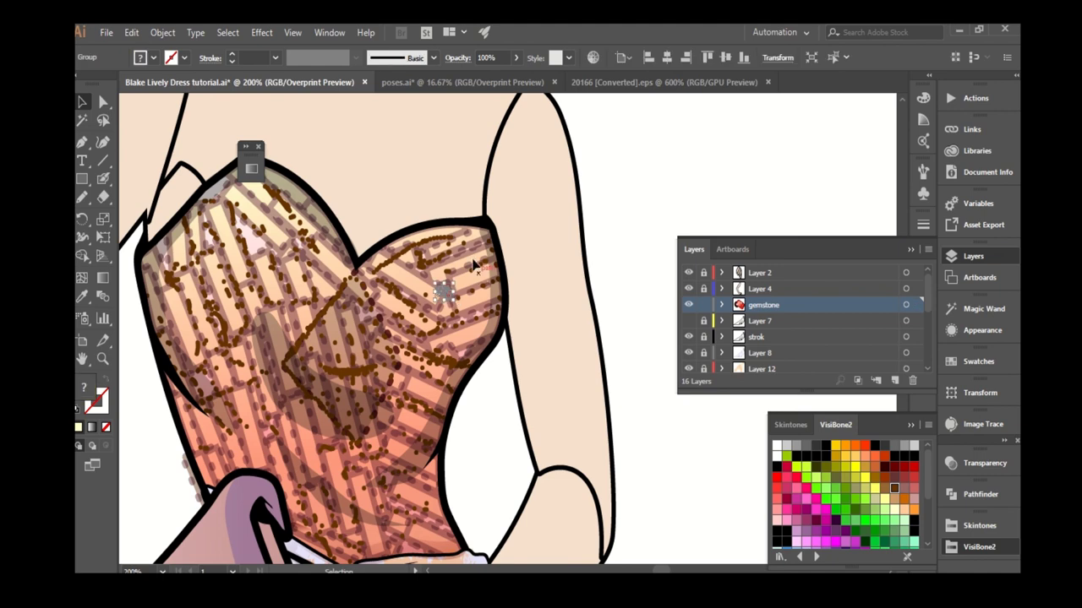
scroll(463, 288, "up", 2)
Set the red gemstone's blend mode to Multiply.
left_click(427, 330)
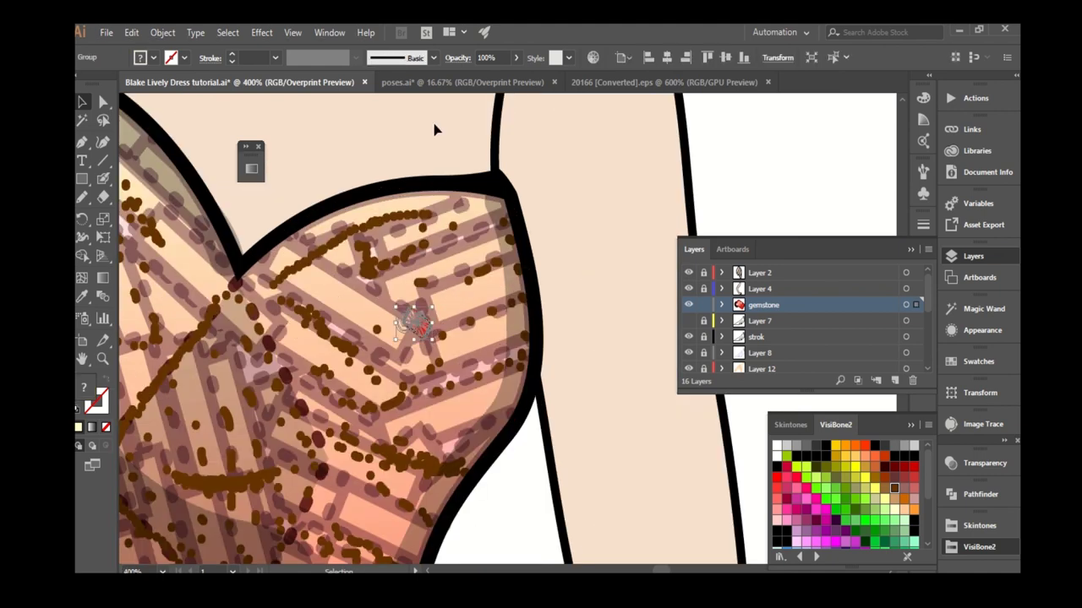
left_click(457, 58)
left_click(366, 85)
left_click(357, 137)
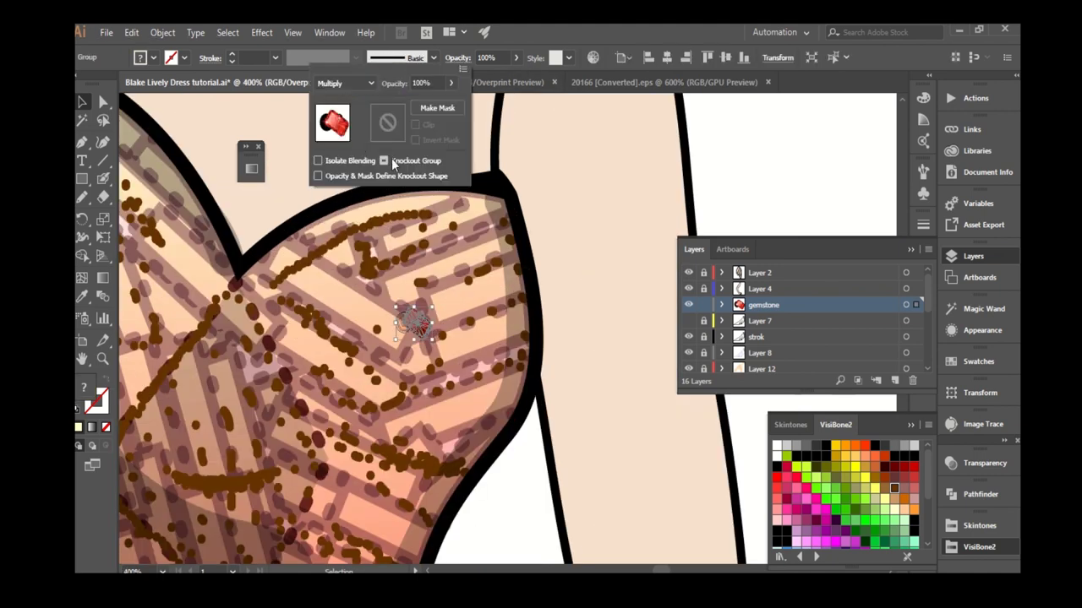
left_click(522, 289)
scroll(526, 291, "down", 1)
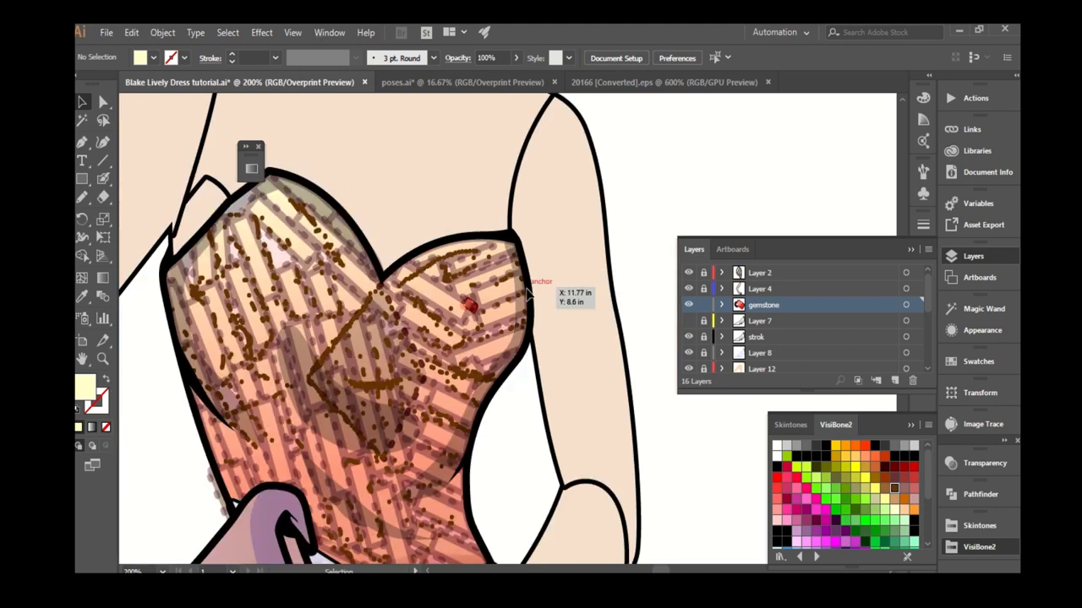
Alt-drag red gem copies into a short row beside the original gem.
scroll(550, 289, "up", 1)
left_click_drag(403, 319, 398, 313)
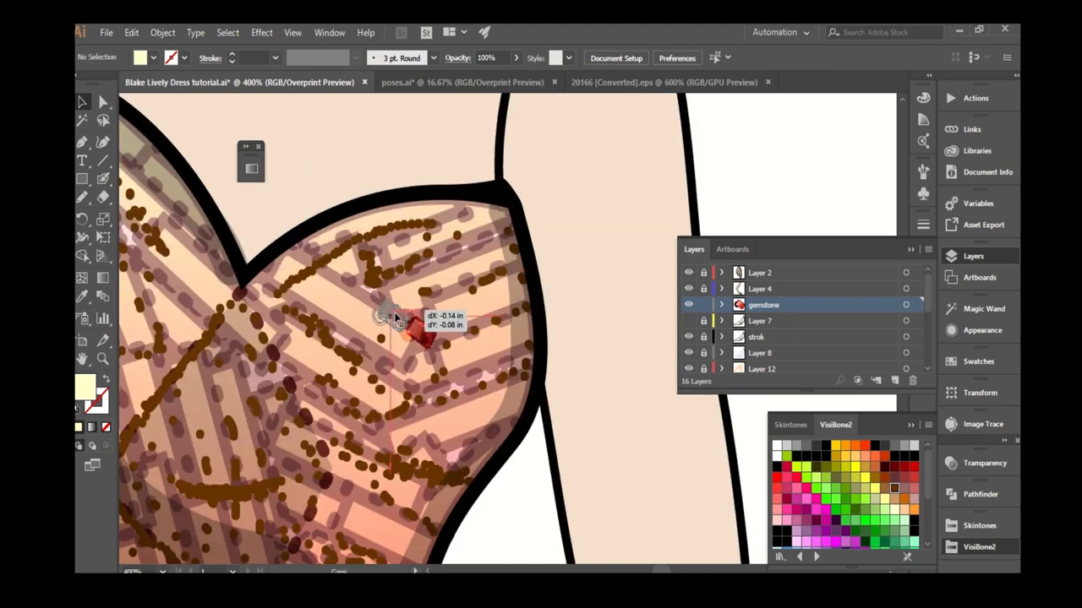
left_click_drag(352, 297, 365, 298)
key("ctrl+d")
key("ctrl+shift+a")
key("ctrl+minus")
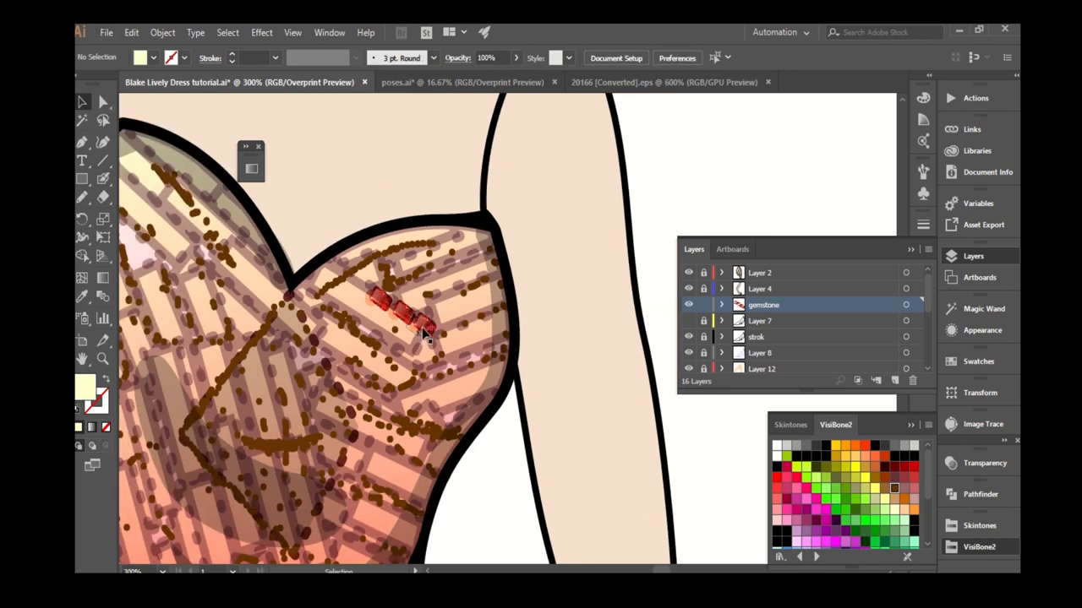
Place a gem copy near the bodice centre and set a second gem beside it.
mouse_move(397, 345)
left_mouse_down()
mouse_move(284, 453)
mouse_move(339, 462)
left_mouse_up()
scroll(338, 420, "down", 1)
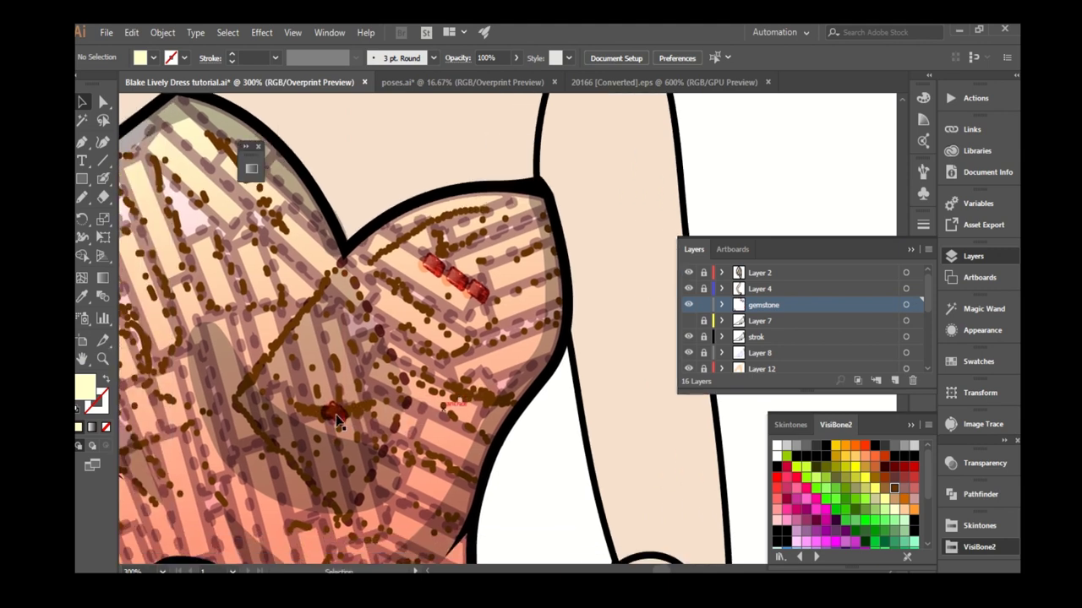
scroll(343, 427, "up", 3)
left_click(338, 413)
left_click_drag(366, 444, 374, 412)
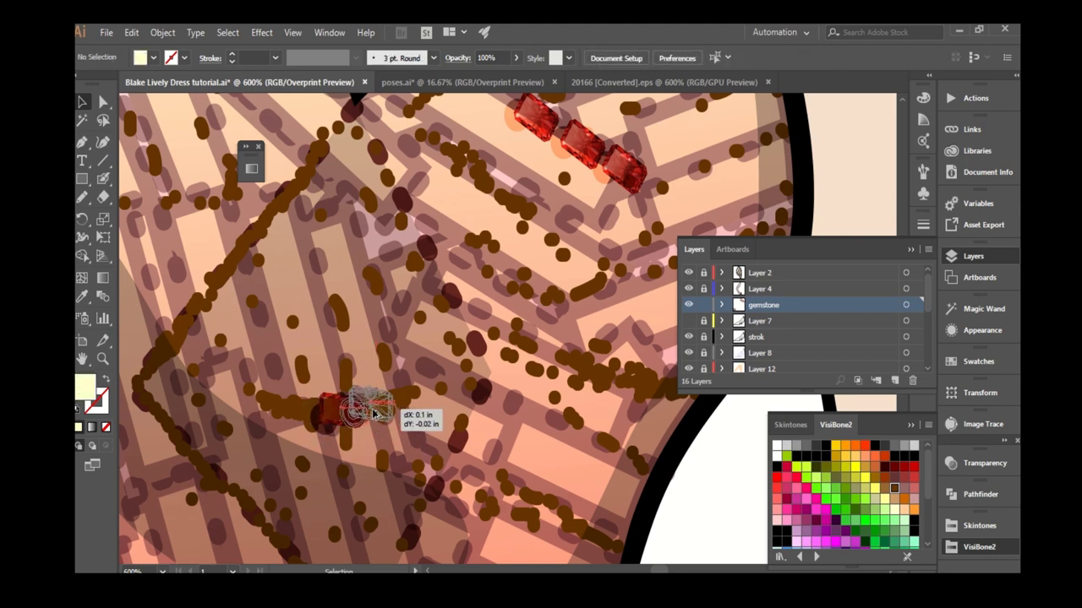
left_click_drag(374, 412, 466, 412)
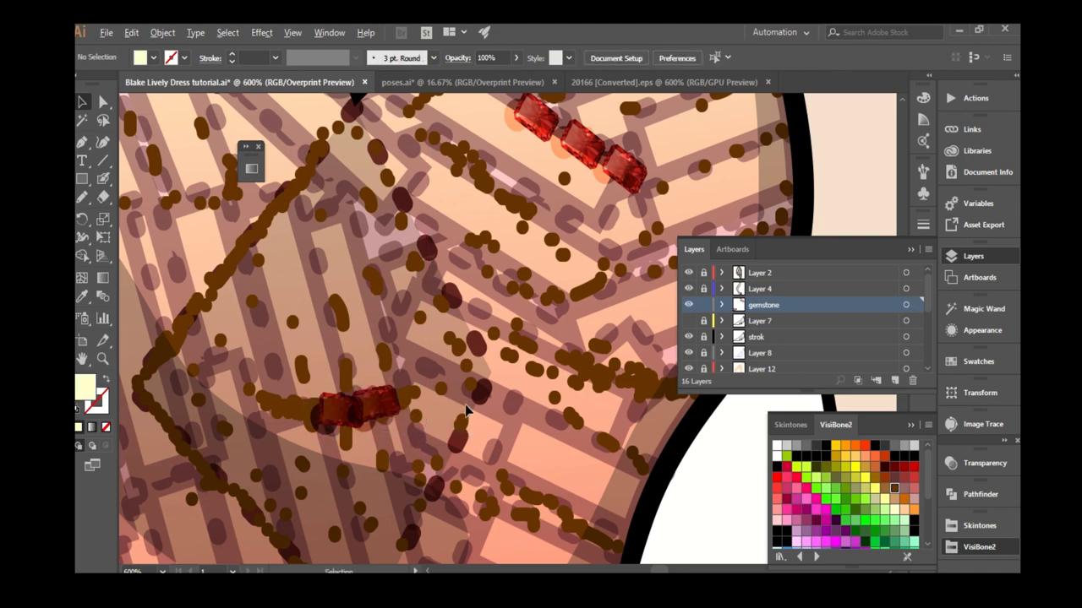
key("ctrl+minus")
Copy more red gems to further spots across the bodice.
left_click_drag(366, 388, 384, 433)
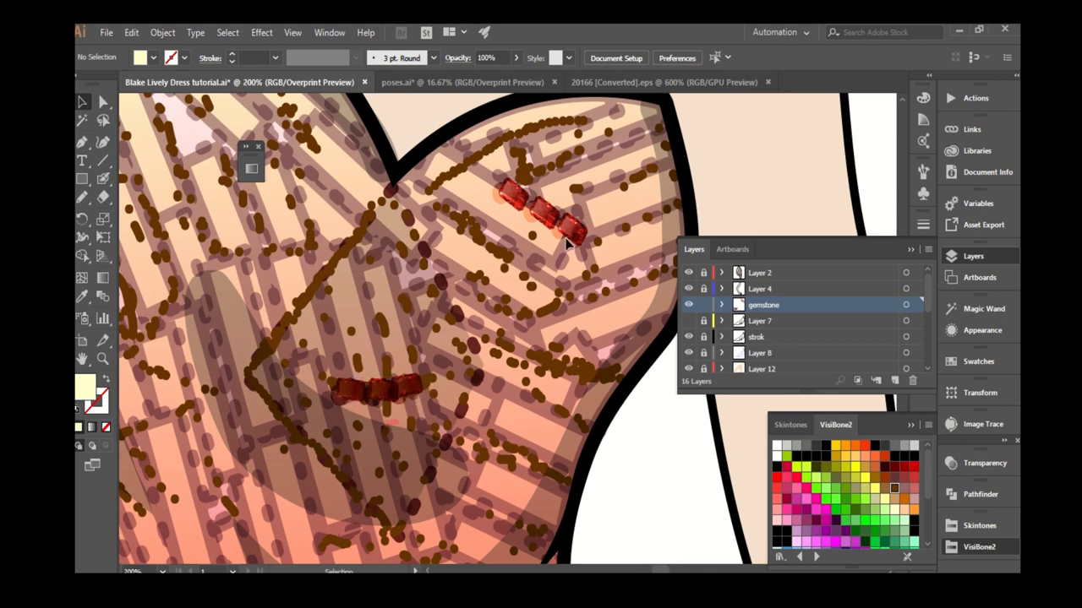
key("ctrl+minus")
key("ctrl+minus")
key("ctrl+plus")
key("ctrl+plus")
key("ctrl+plus")
mouse_move(399, 334)
left_mouse_down()
mouse_move(445, 370)
mouse_move(344, 363)
left_mouse_up()
key("ctrl+minus")
key("ctrl+minus")
left_click_drag(314, 324, 445, 438)
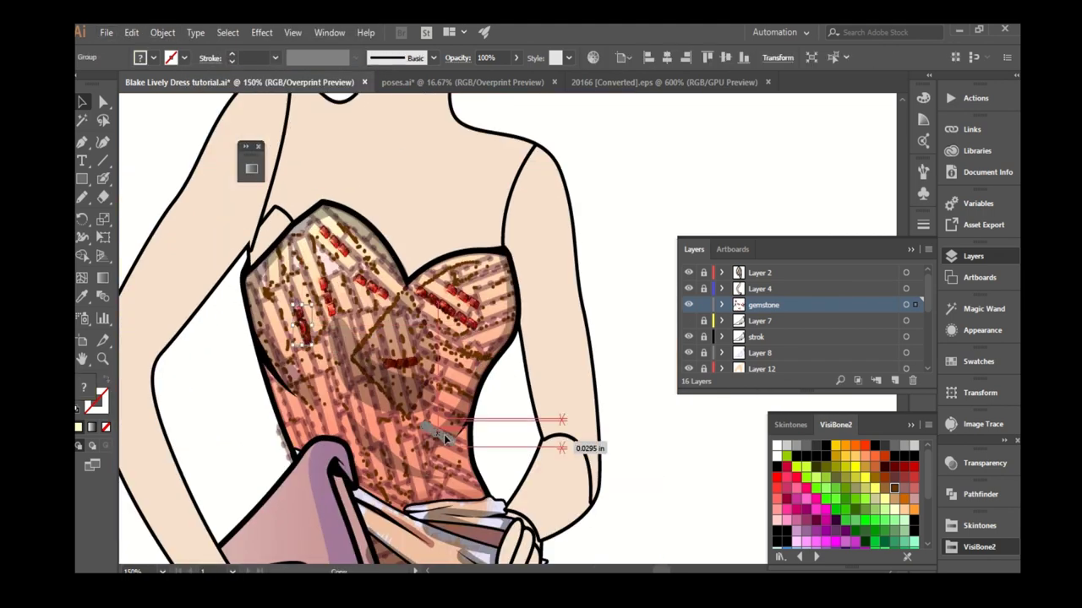
Position the remaining gem copies lower on the bodice and front skirt panel.
key("ctrl+minus")
key("ctrl+minus")
mouse_move(446, 437)
left_mouse_down()
mouse_move(359, 338)
mouse_move(294, 315)
mouse_move(333, 366)
left_mouse_up()
key("ctrl+plus")
key("ctrl+minus")
key("ctrl+minus")
left_click_drag(366, 264, 390, 346)
key("ctrl+minus")
key("ctrl+minus")
key("a")
left_click(467, 347)
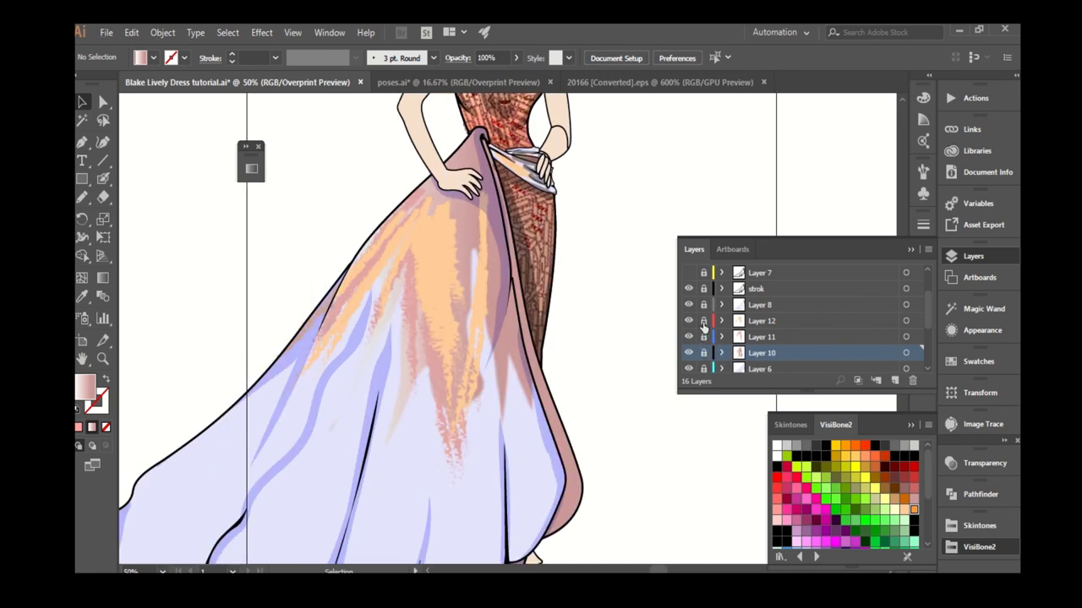
Direct-select the orange streak shapes on Layer 12 and bring up the Effect menu.
left_click(425, 247)
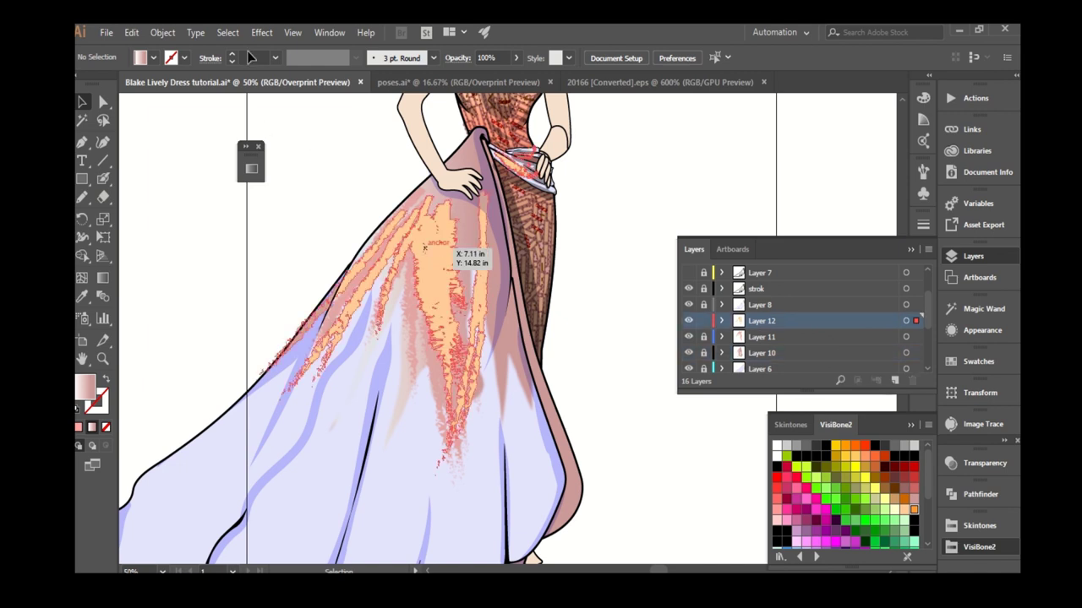
left_click(261, 32)
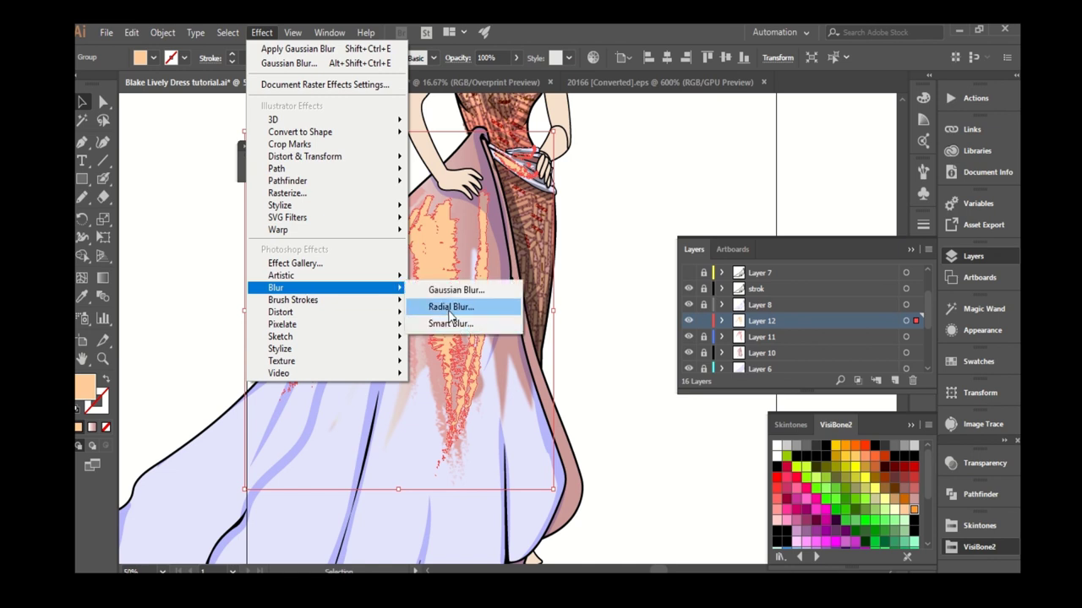
Apply a Spin radial blur with amount 30 to the orange skirt streaks.
mouse_move(276, 287)
left_click(452, 305)
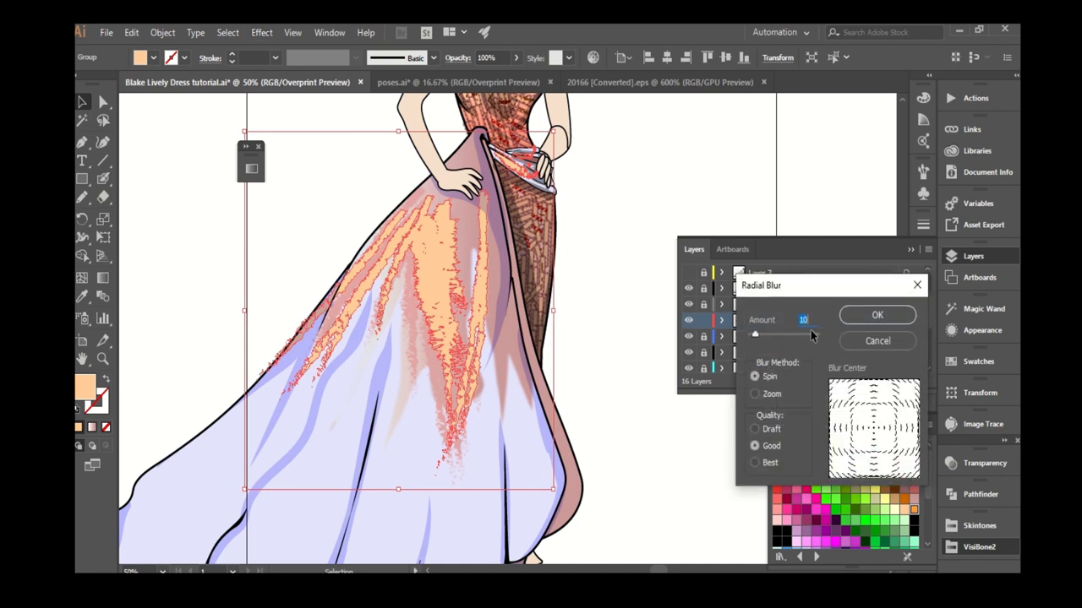
type("3")
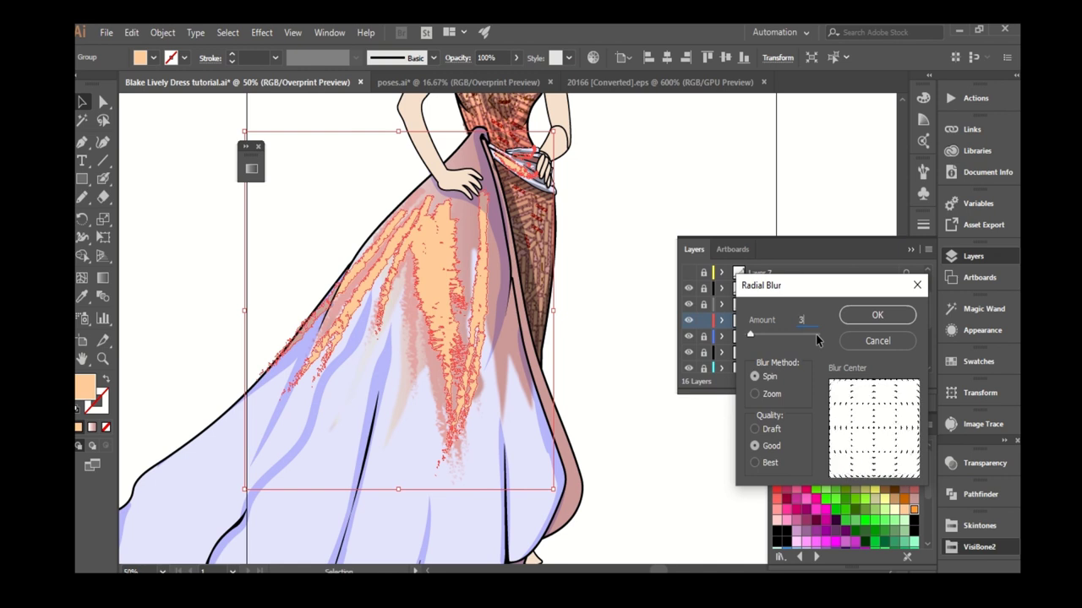
type("0")
key("Return")
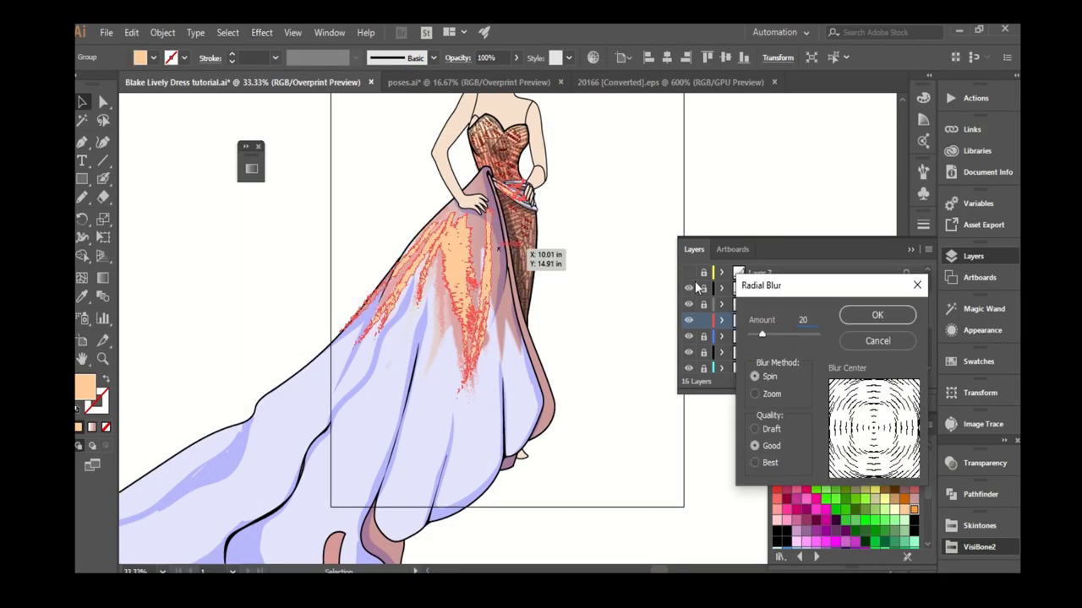
Create a new layer positioned above Layer 8 for freehand drawing.
left_click(522, 348)
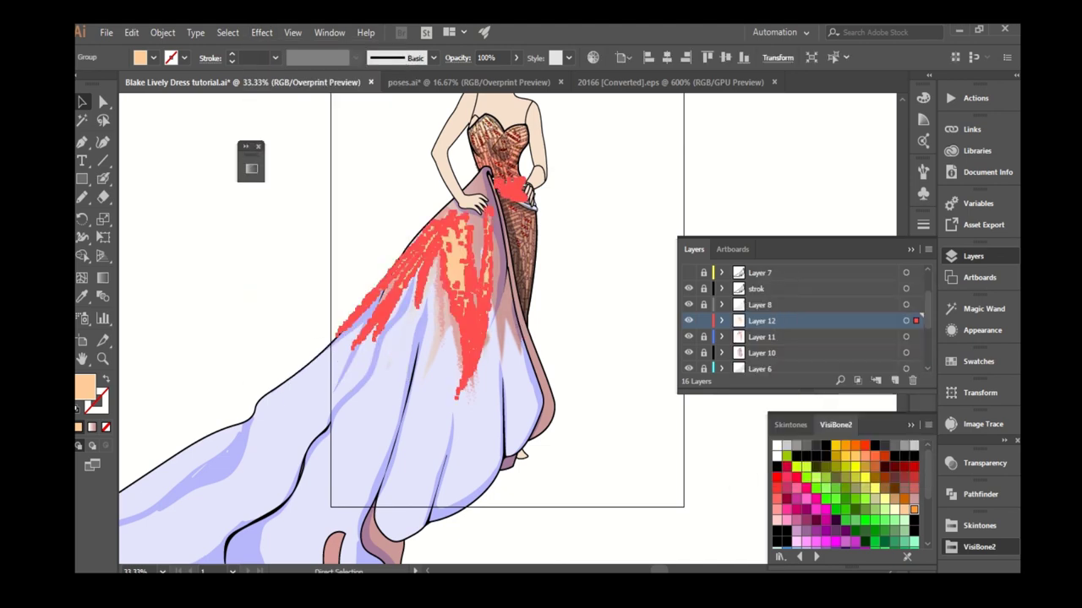
left_click(567, 273)
left_click(894, 380)
left_click_drag(729, 322, 728, 297)
key("n")
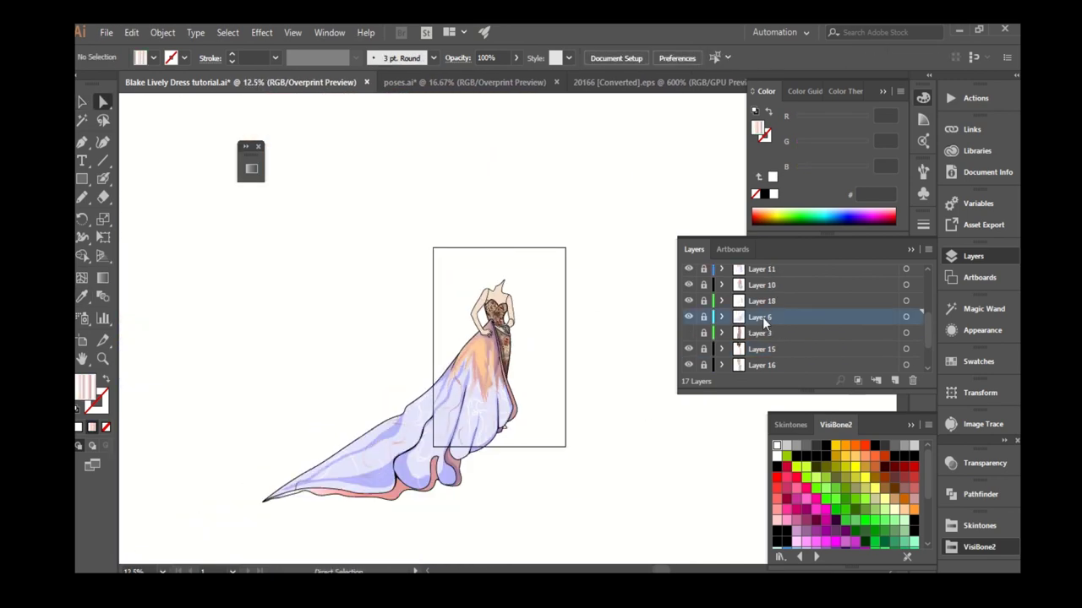
Offset the selected lavender train path inward by -0.09 in.
left_click(462, 476)
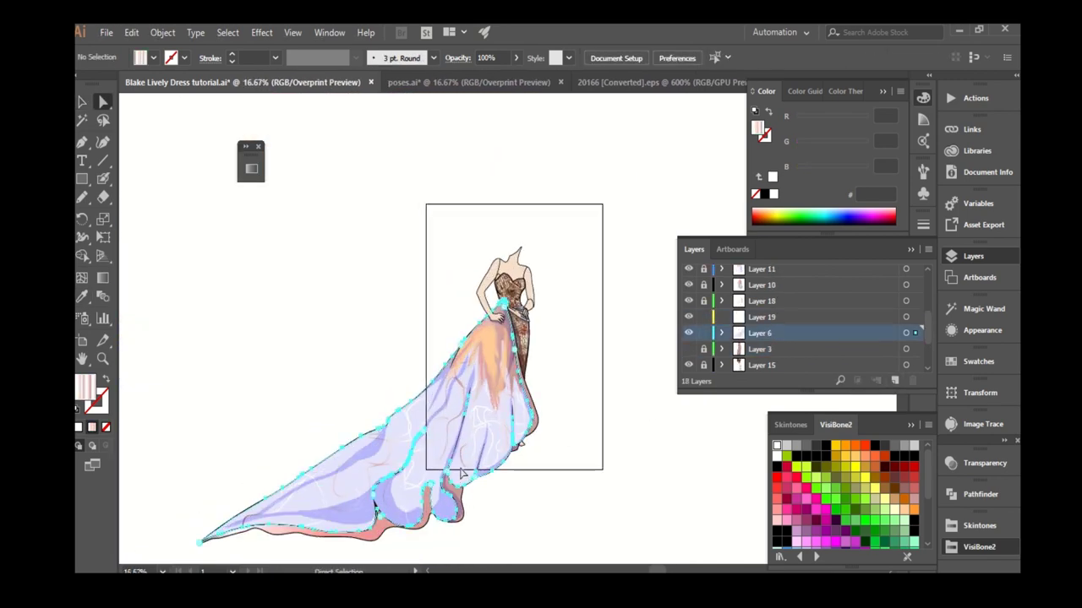
left_click(159, 33)
mouse_move(213, 344)
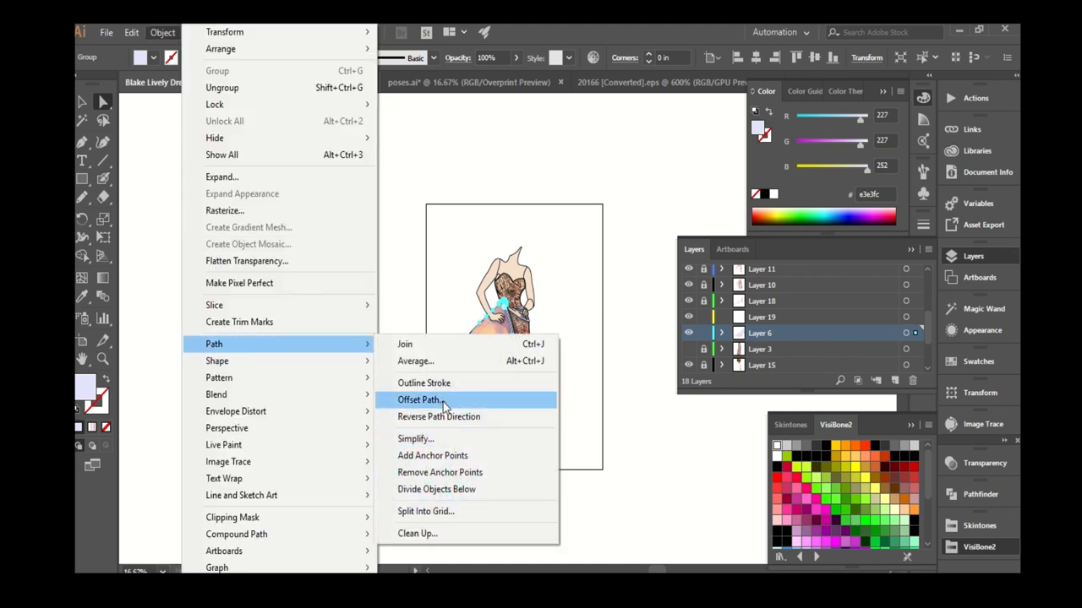
left_click(443, 402)
type("-.1")
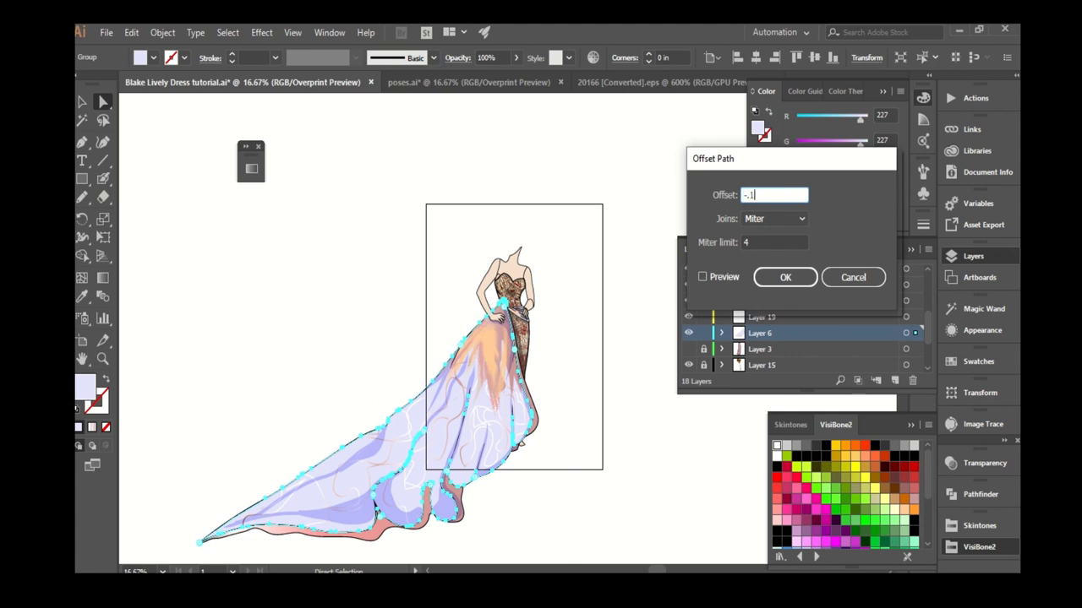
key("Return")
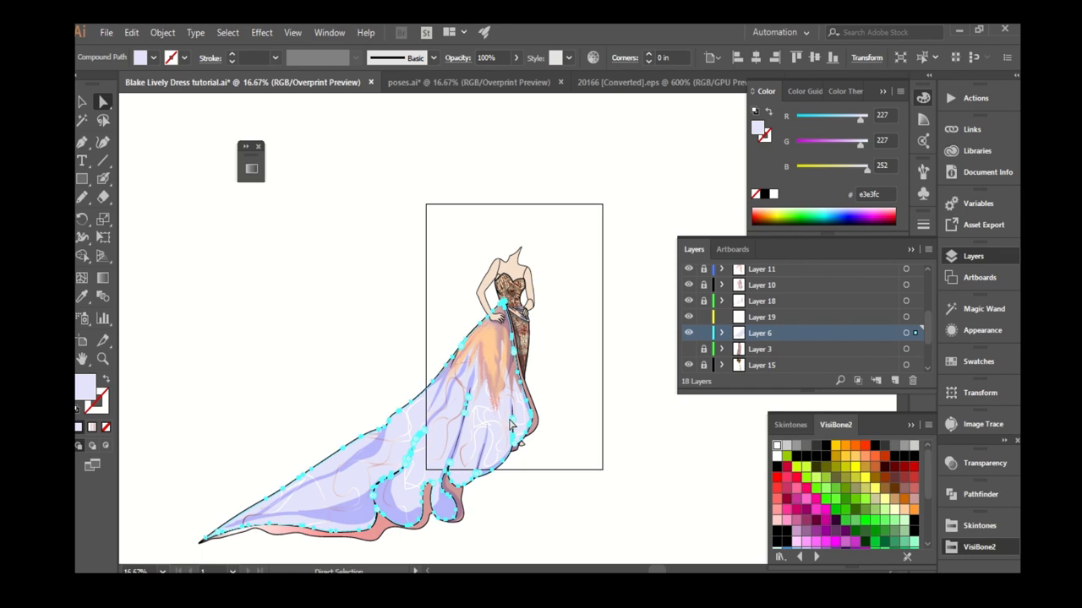
scroll(510, 425, "up", 1)
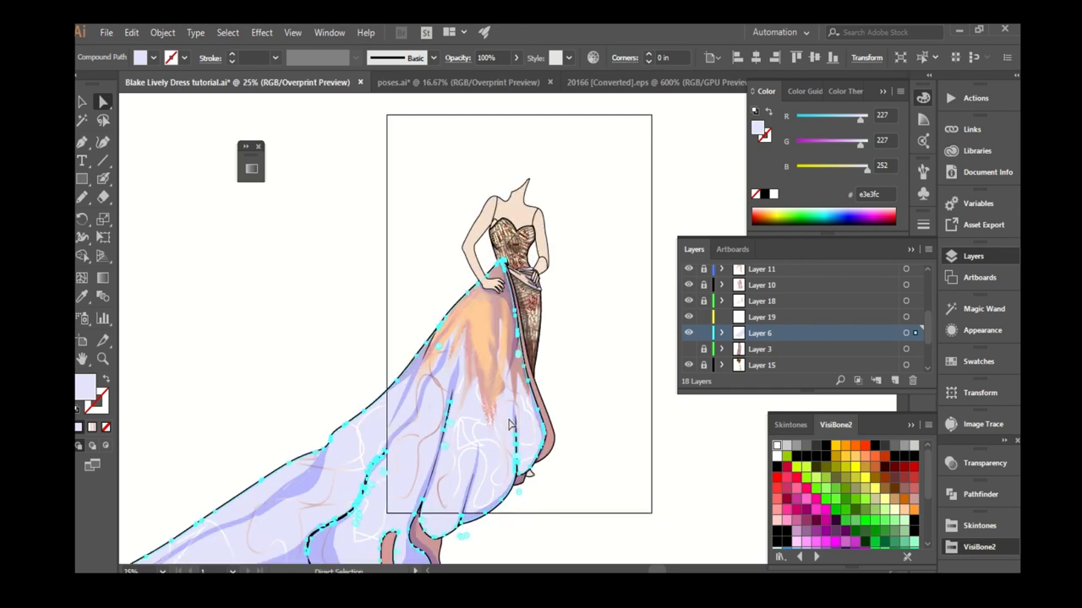
Run the -0.09 in Offset Path twice more and combine the insets into a compound path.
left_click(166, 36)
mouse_move(214, 344)
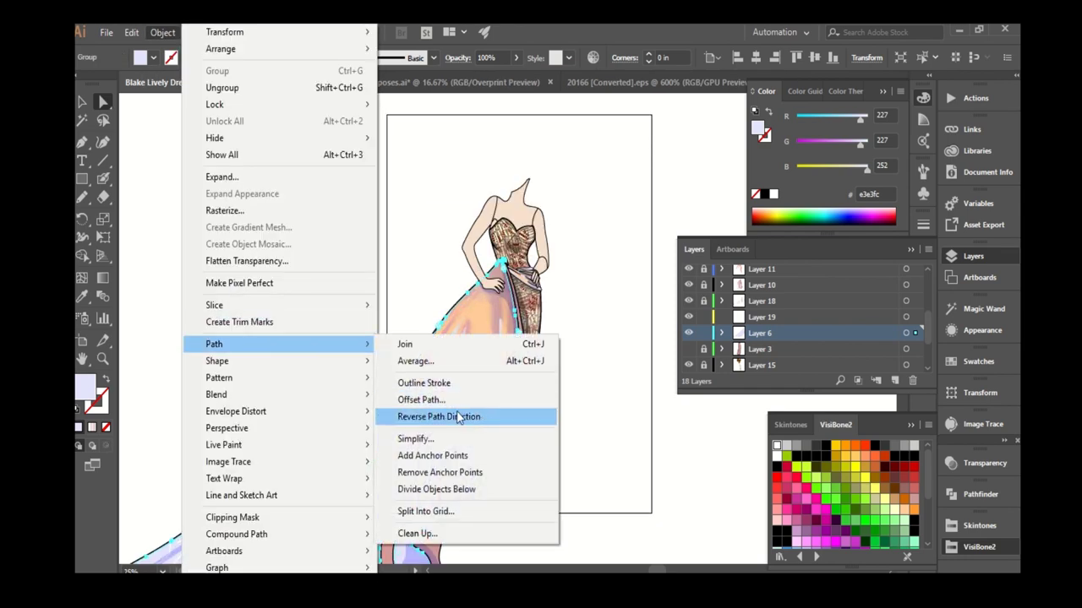
left_click(444, 402)
type("-.05")
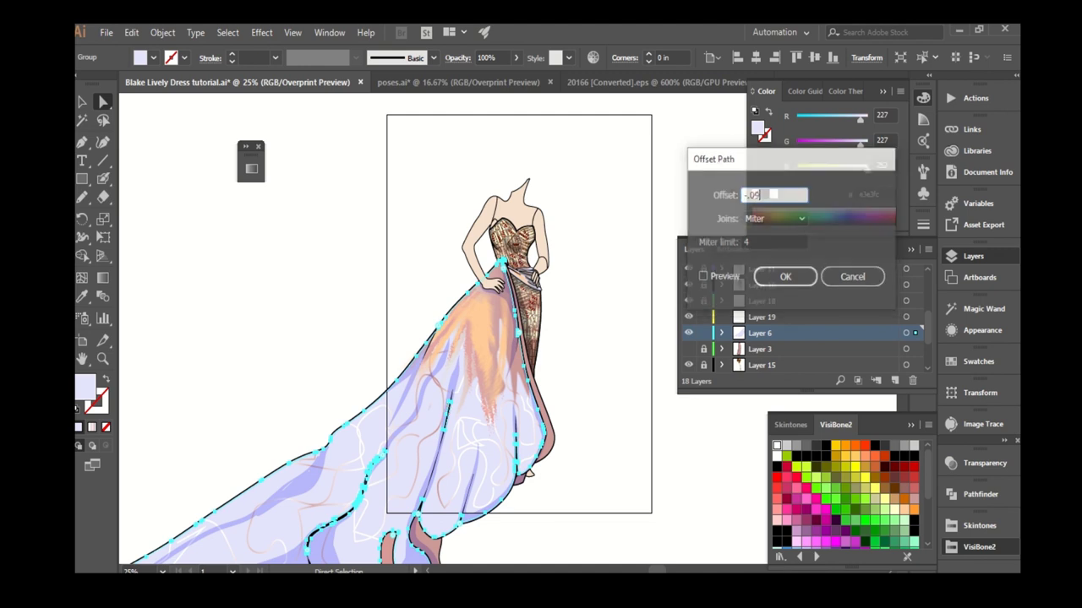
key("Return")
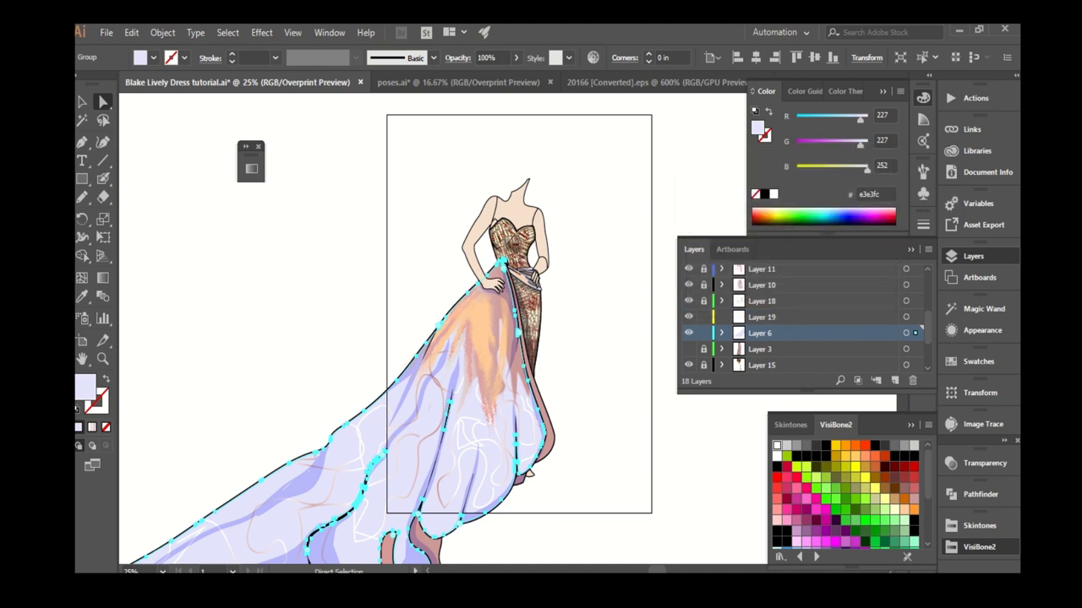
left_click(162, 33)
left_click(435, 402)
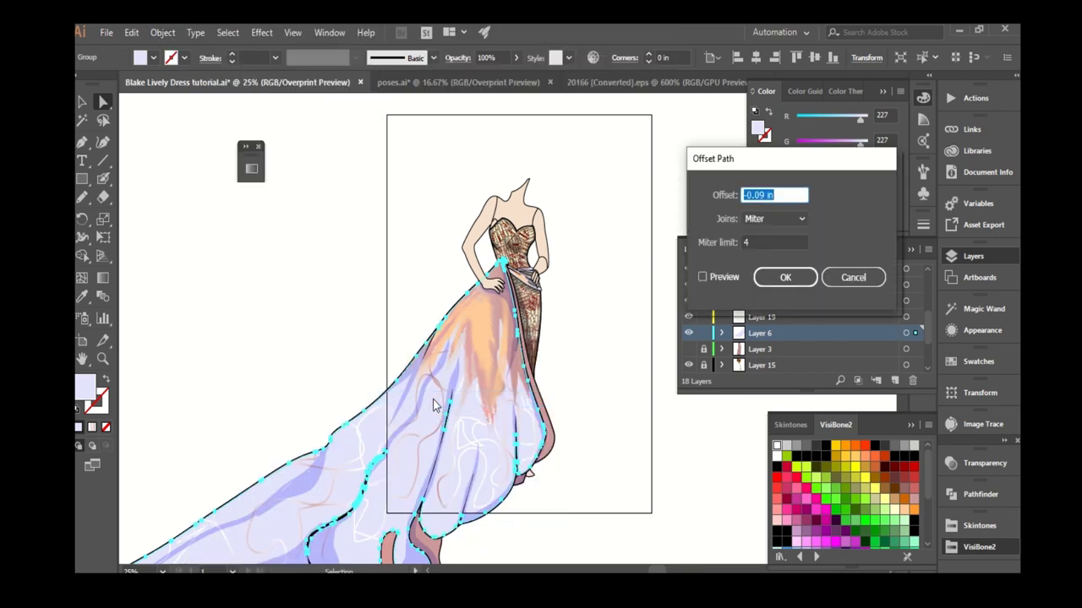
type("-")
key("Return")
key("ctrl+8")
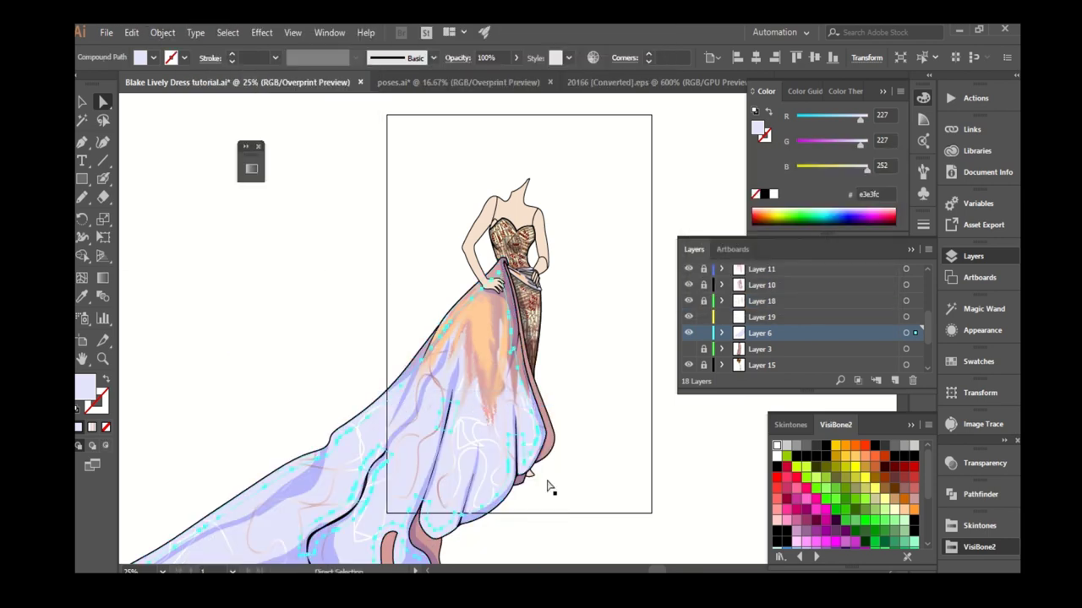
Fill the inset train shapes with white.
left_click(776, 448)
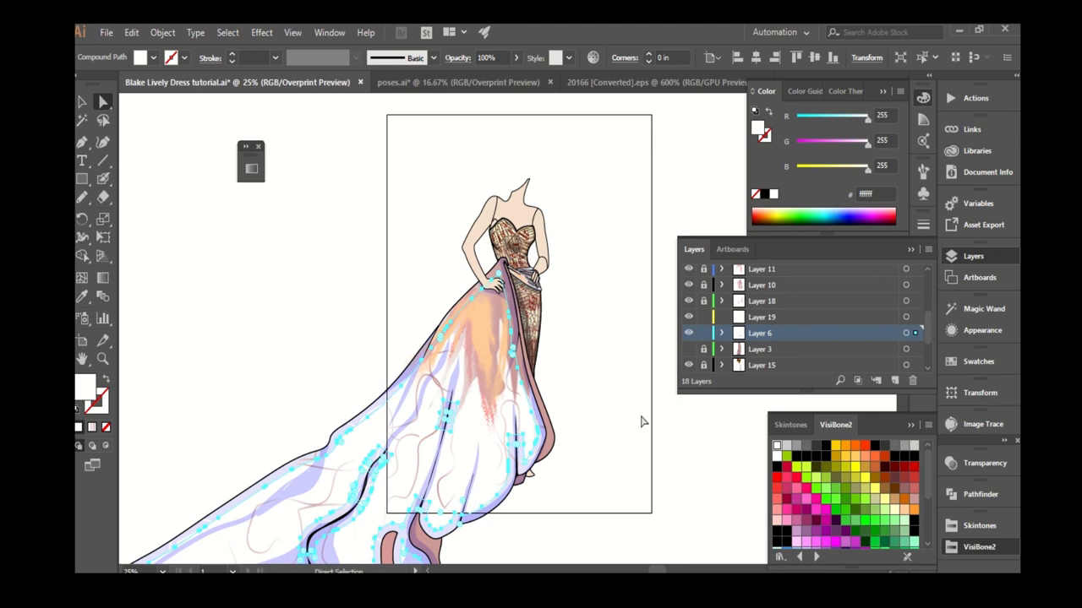
left_click(449, 205)
key("ctrl+minus")
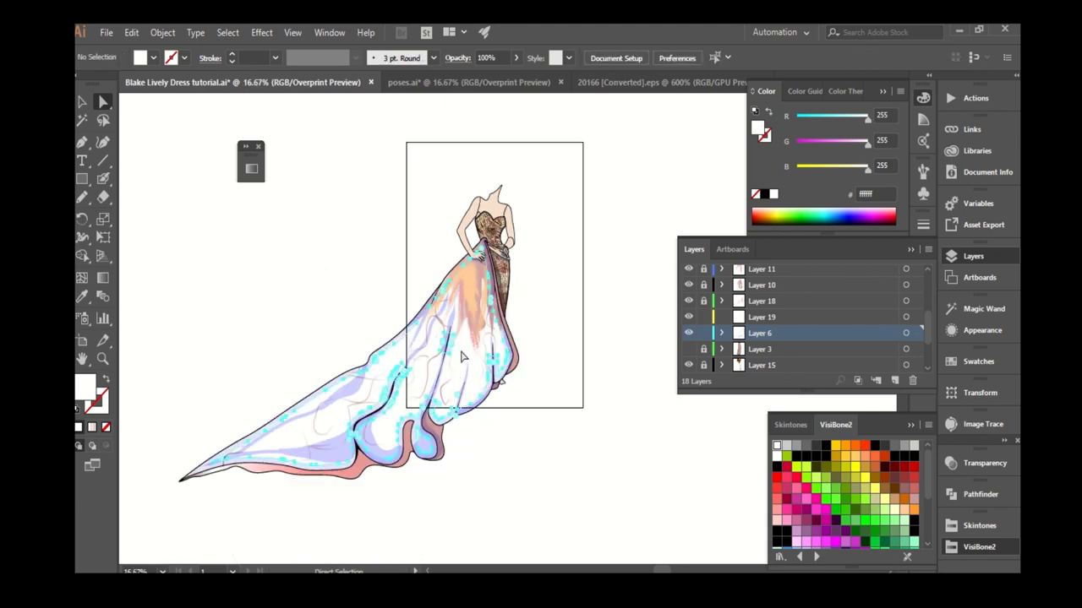
Cut the skirt and train from Layer 6 and Paste in Front on Layer 19.
left_click(459, 359)
key("ctrl+x")
left_click(131, 32)
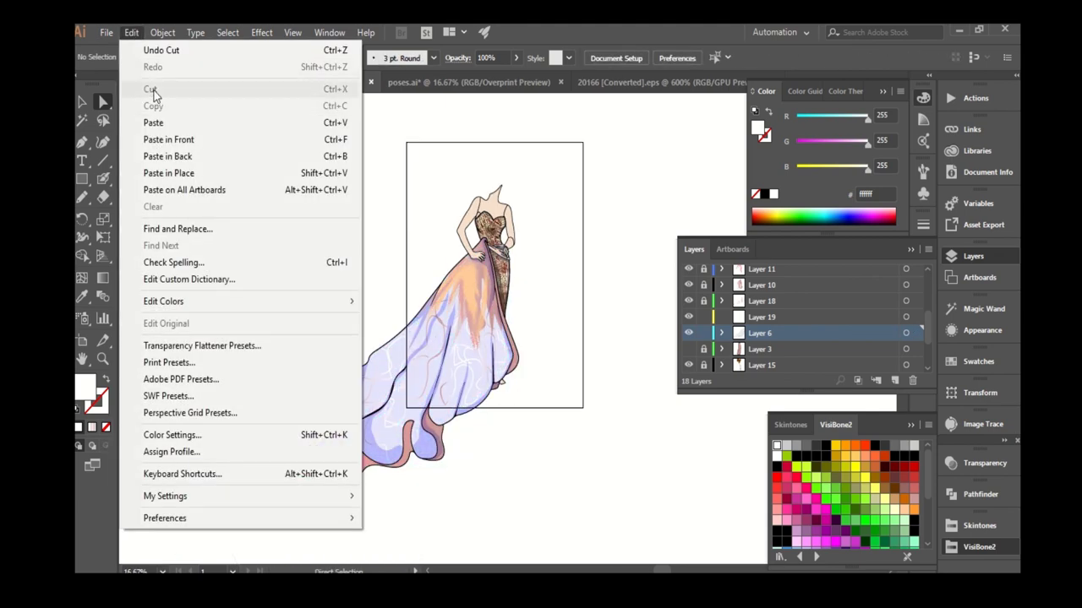
left_click(518, 264)
left_click(761, 317)
left_click(131, 32)
left_click(143, 143)
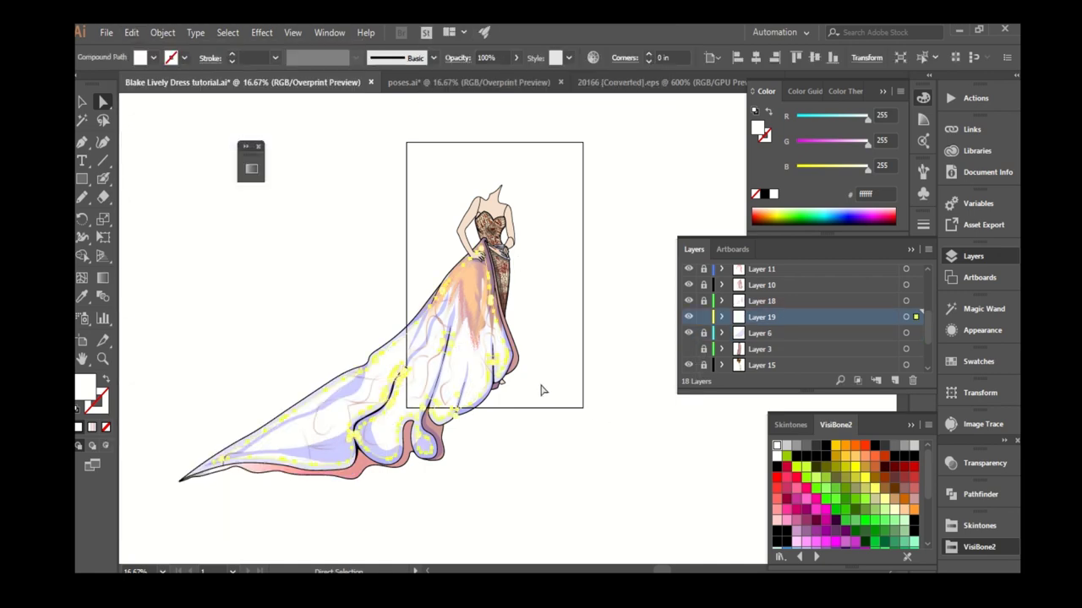
key("ctrl+plus")
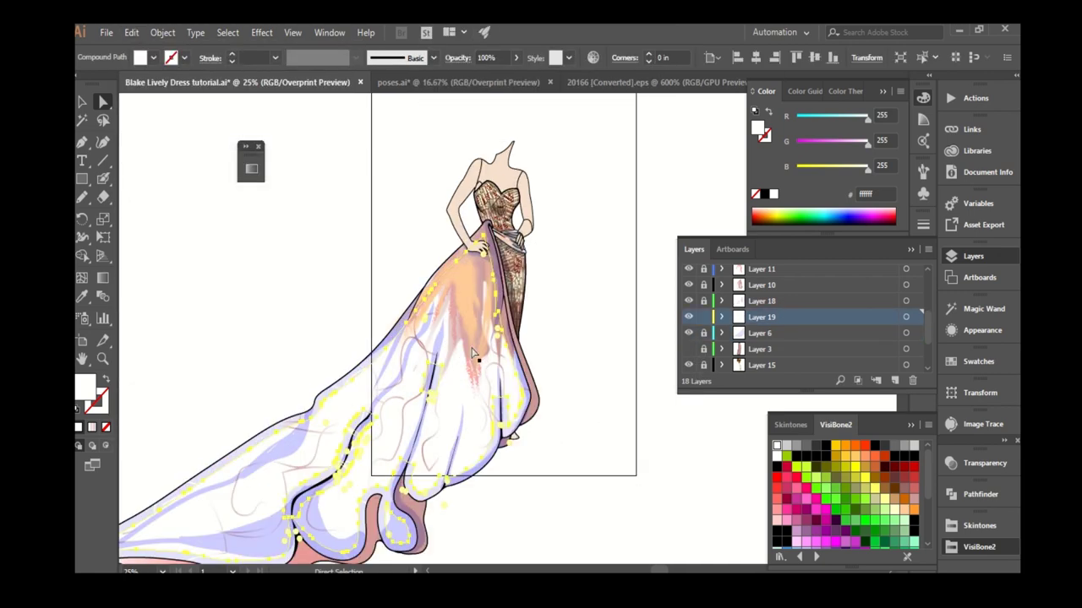
scroll(473, 355, "up", 2)
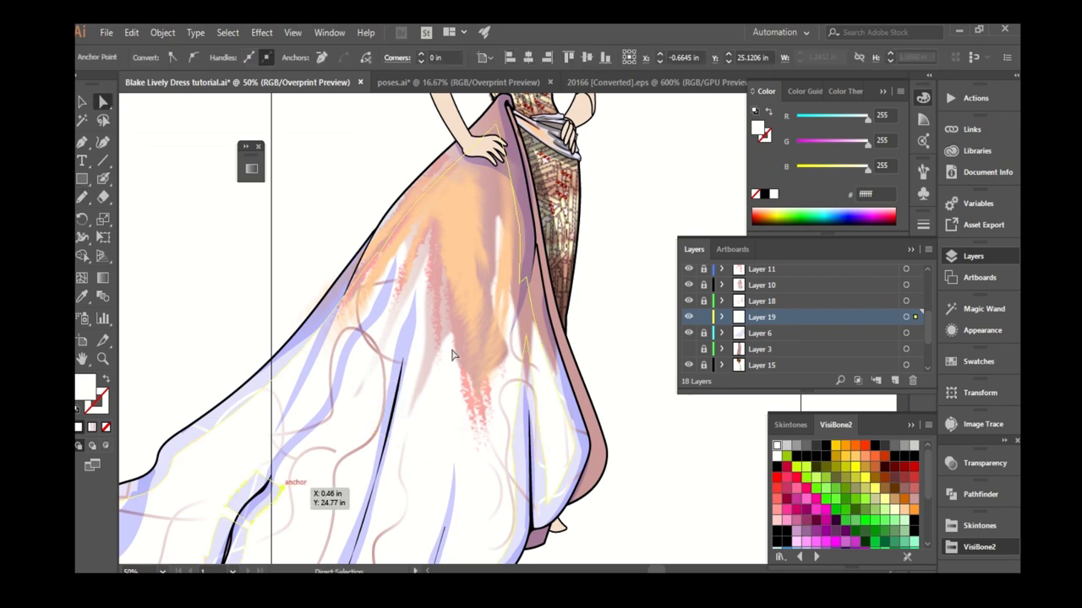
scroll(405, 359, "down", 2)
scroll(325, 352, "up", 1)
left_click(545, 476)
scroll(757, 271, "up", 2)
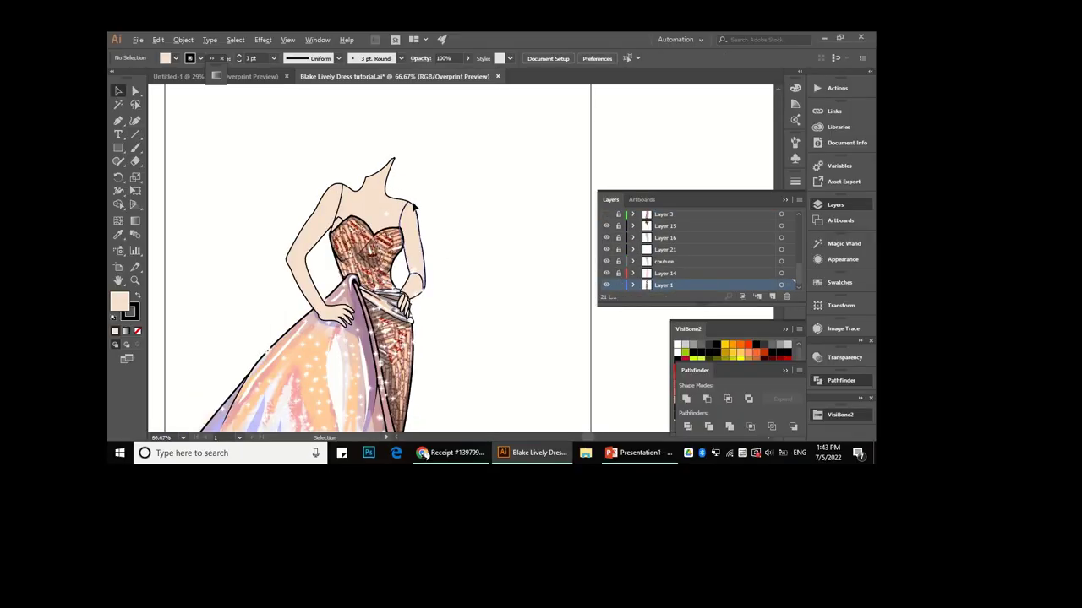
Erase the stray arm outline at the elbow, undoing an accidental skin-fill erasure.
left_click(183, 40)
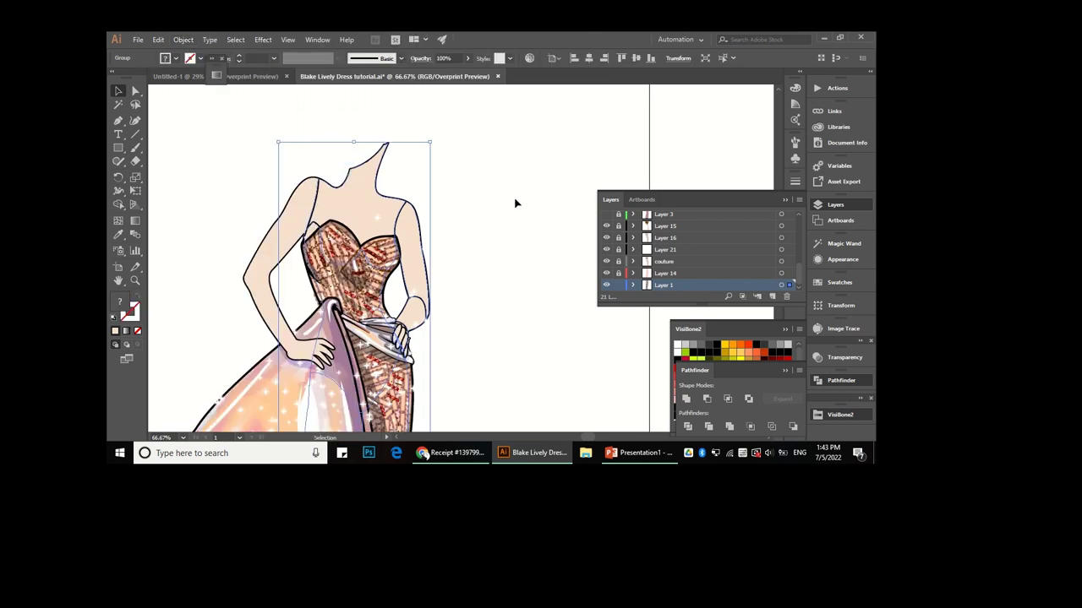
left_click(135, 160)
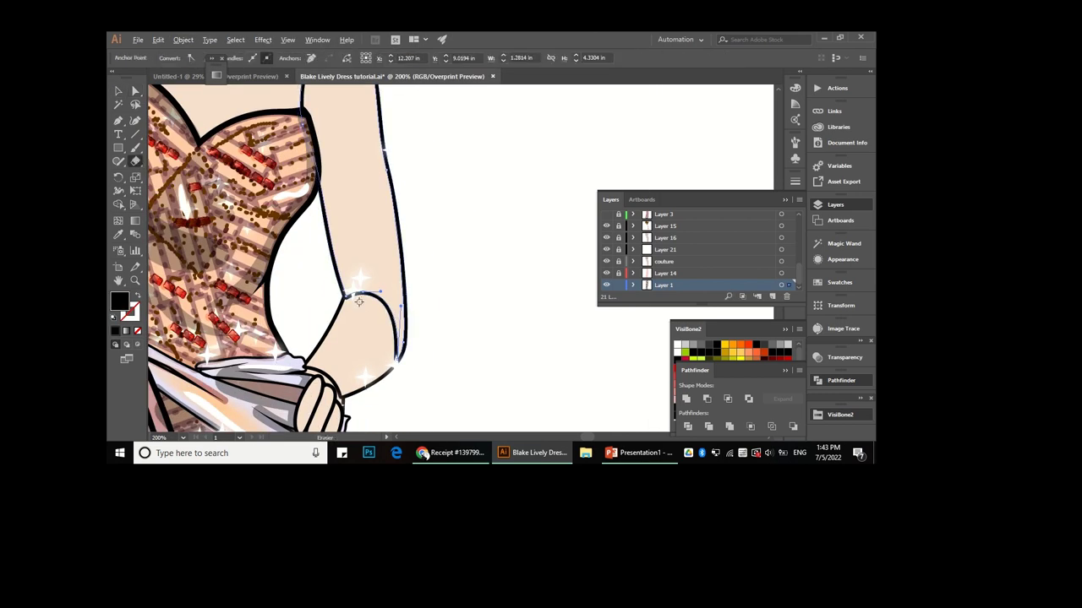
key("ctrl+plus")
key("ctrl+plus")
key("ctrl+plus")
mouse_move(338, 278)
left_mouse_down()
mouse_move(398, 272)
mouse_move(454, 338)
left_mouse_up()
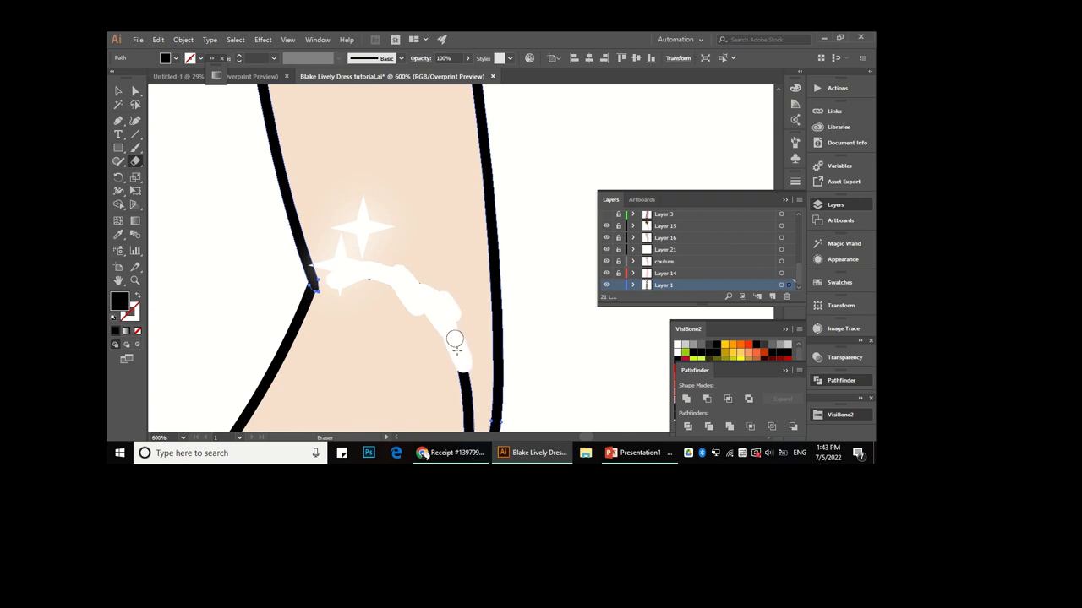
left_click_drag(418, 215, 427, 336)
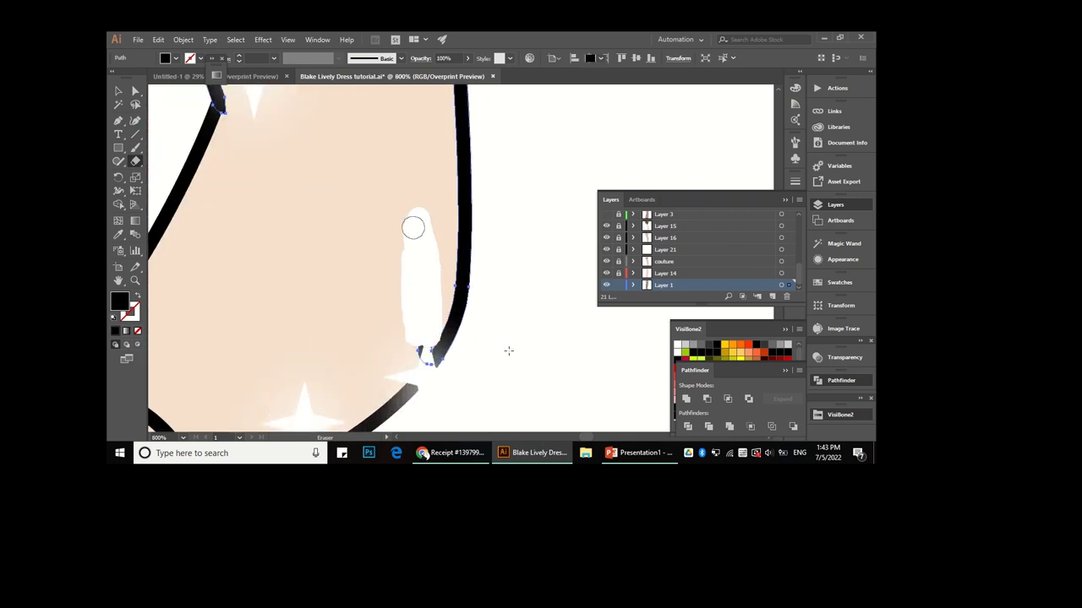
key("ctrl+z")
left_click_drag(119, 161, 161, 160)
key("n")
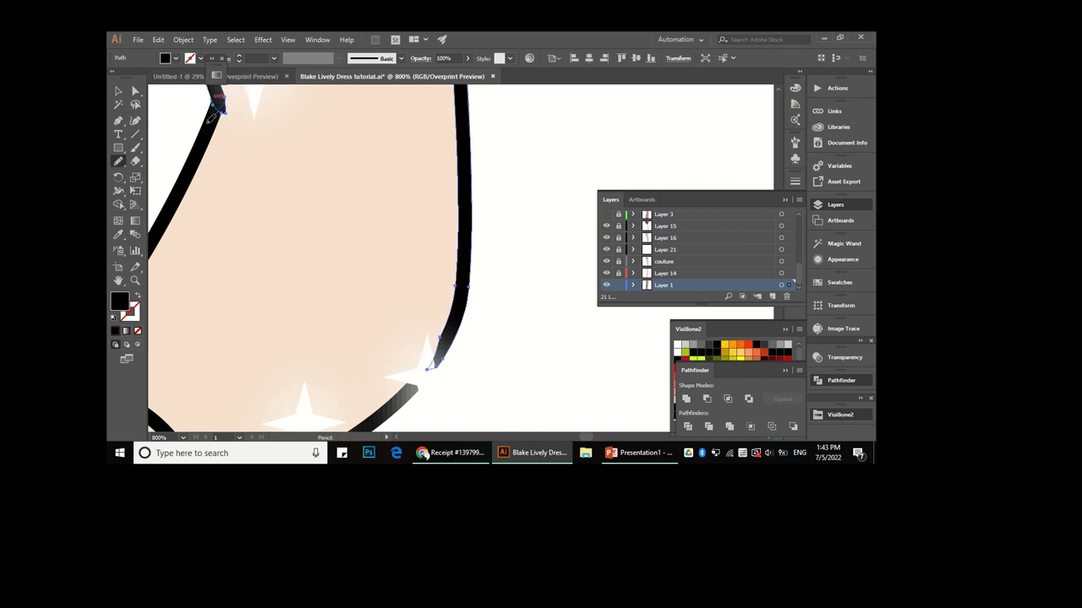
Erase the inner line running from the shoulder to the bust.
key("ctrl+shift+a")
key("a")
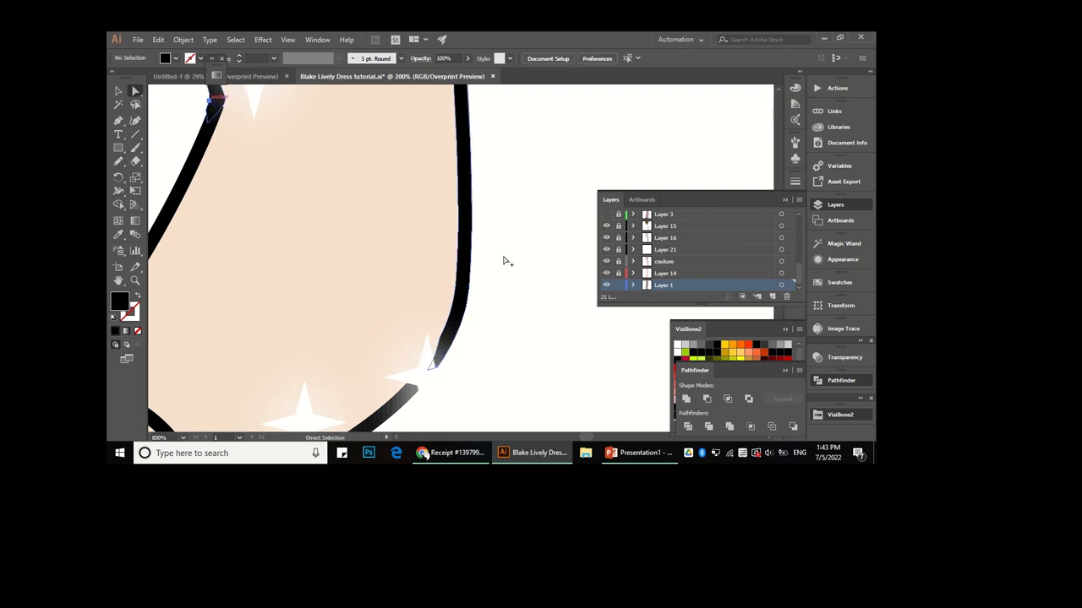
key("ctrl+minus")
key("ctrl+minus")
key("ctrl+minus")
scroll(482, 219, "up", 3)
scroll(476, 239, "up", 3)
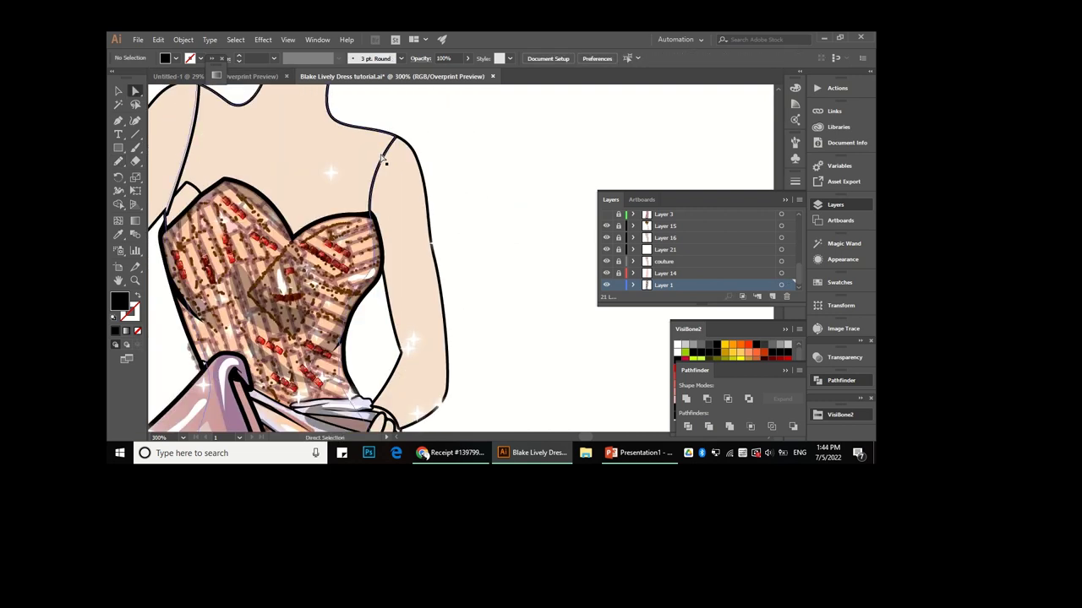
key("ctrl+plus")
key("ctrl+plus")
left_click(411, 127)
key("shift+e")
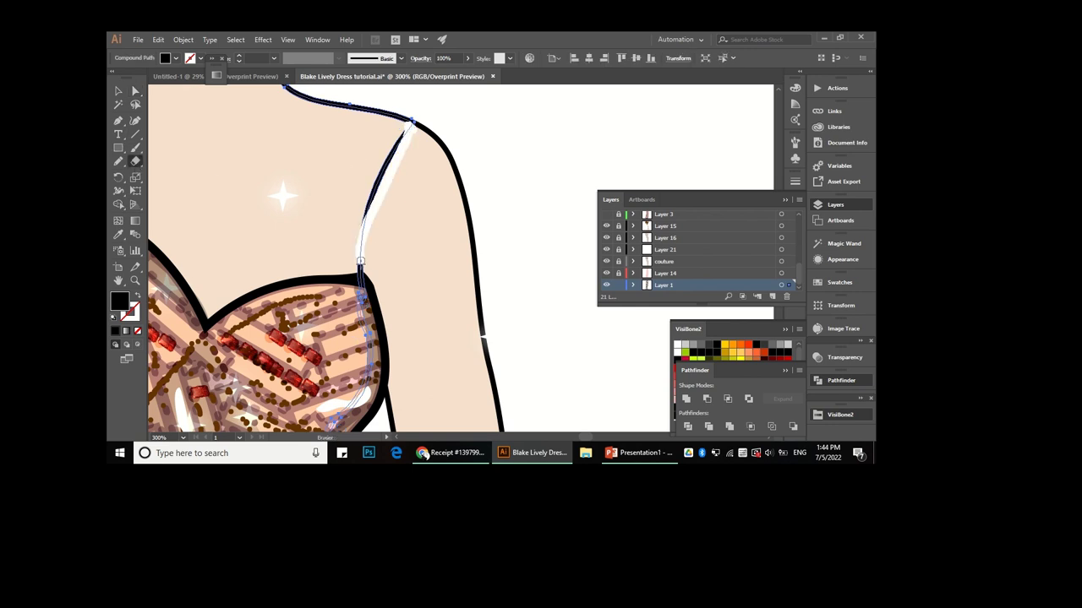
left_click_drag(412, 126, 391, 162)
key("ctrl+shift+a")
key("a")
Remove the thin inner path below the shoulder and smooth the shoulder line join with the Pencil.
left_click(388, 156)
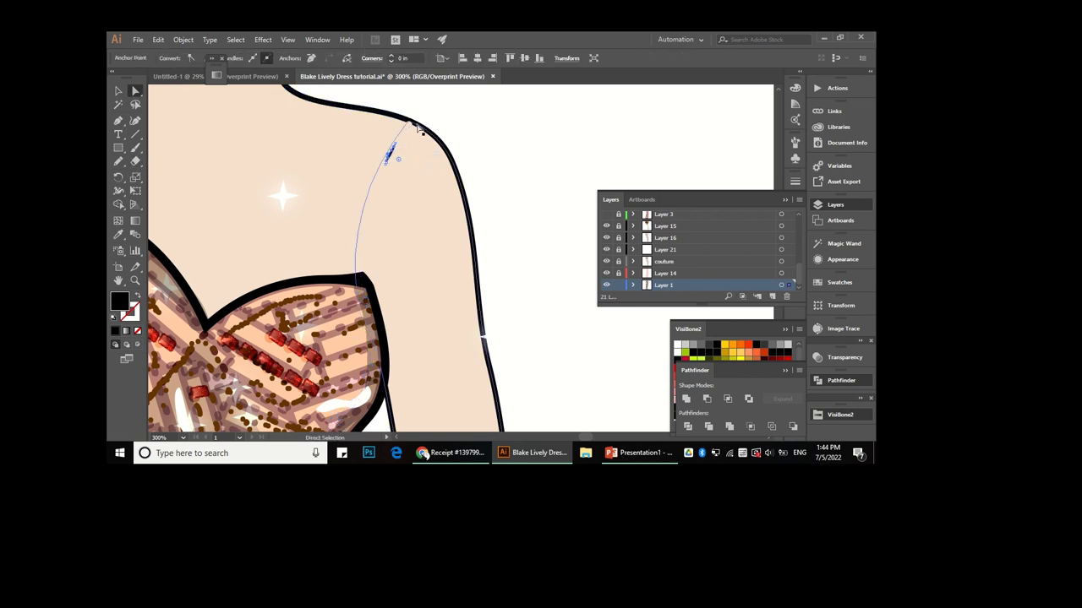
scroll(404, 115, "up", 3)
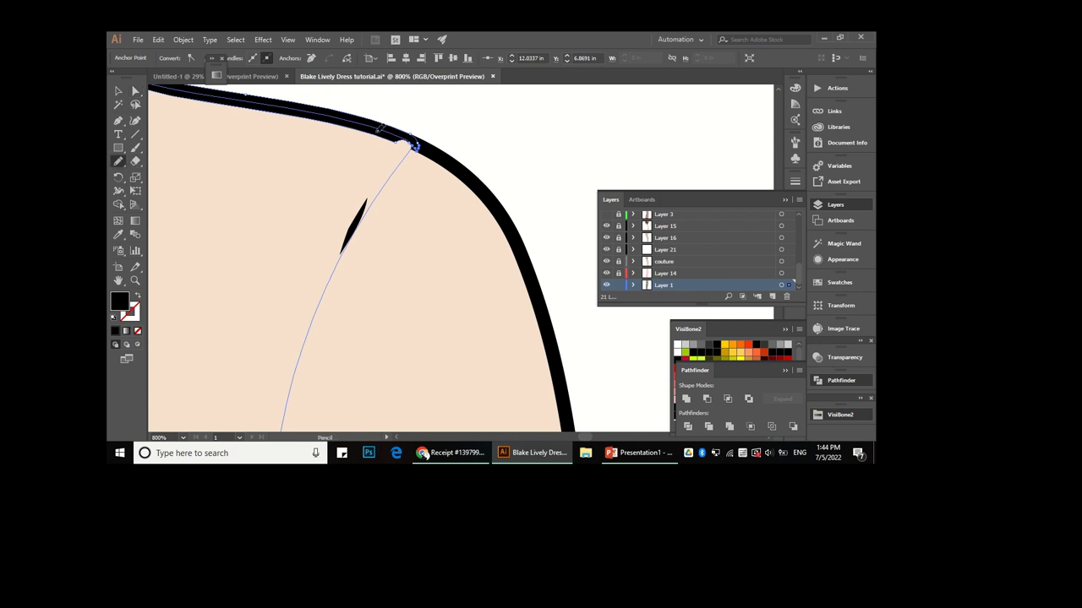
left_click_drag(415, 144, 384, 131)
key("a")
scroll(394, 123, "up", 2)
key("ctrl+z")
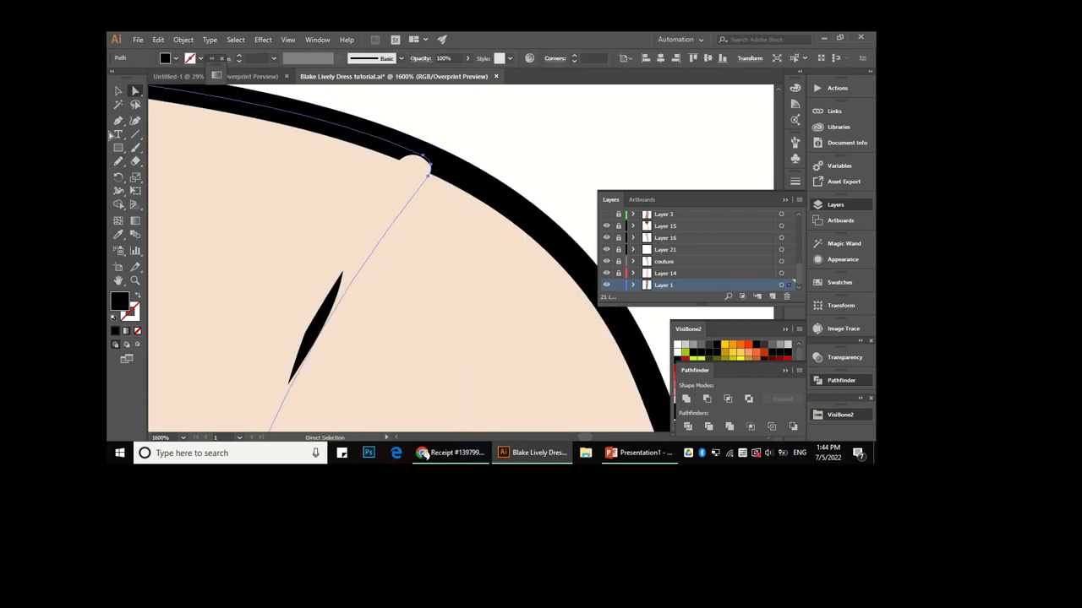
key("n")
left_click_drag(409, 199, 380, 137)
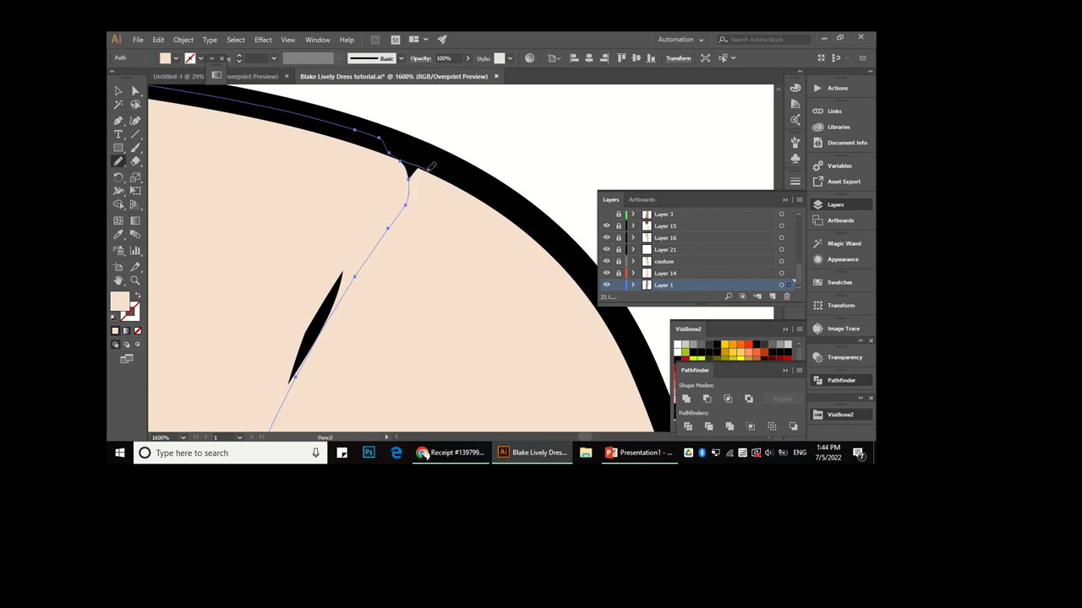
key("ctrl+shift+a")
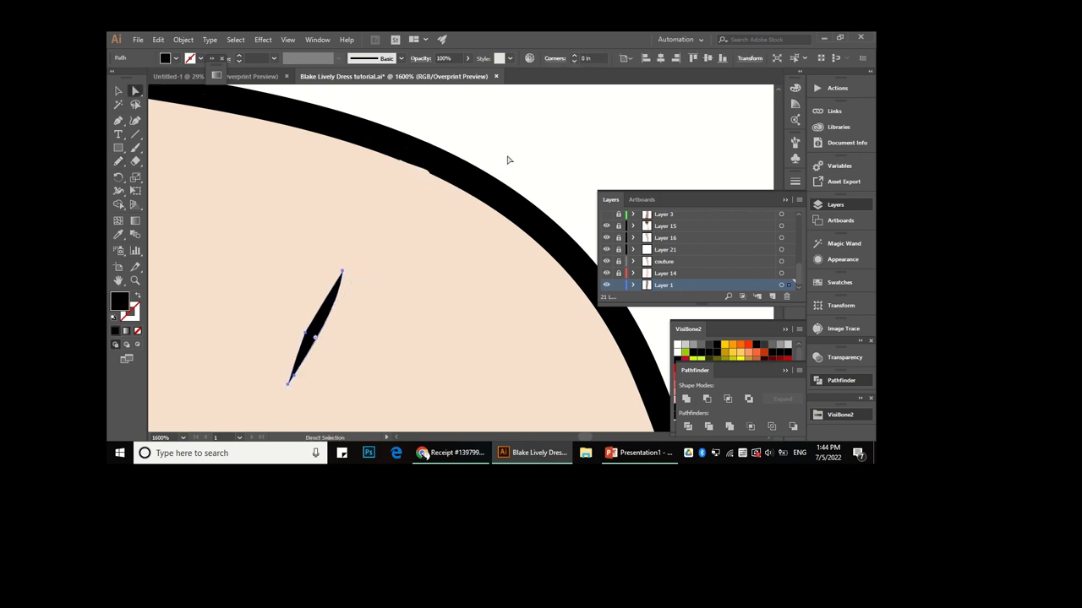
key("a")
Erase the arm outline where it meets the bodice.
scroll(507, 160, "down", 4)
scroll(534, 218, "down", 1)
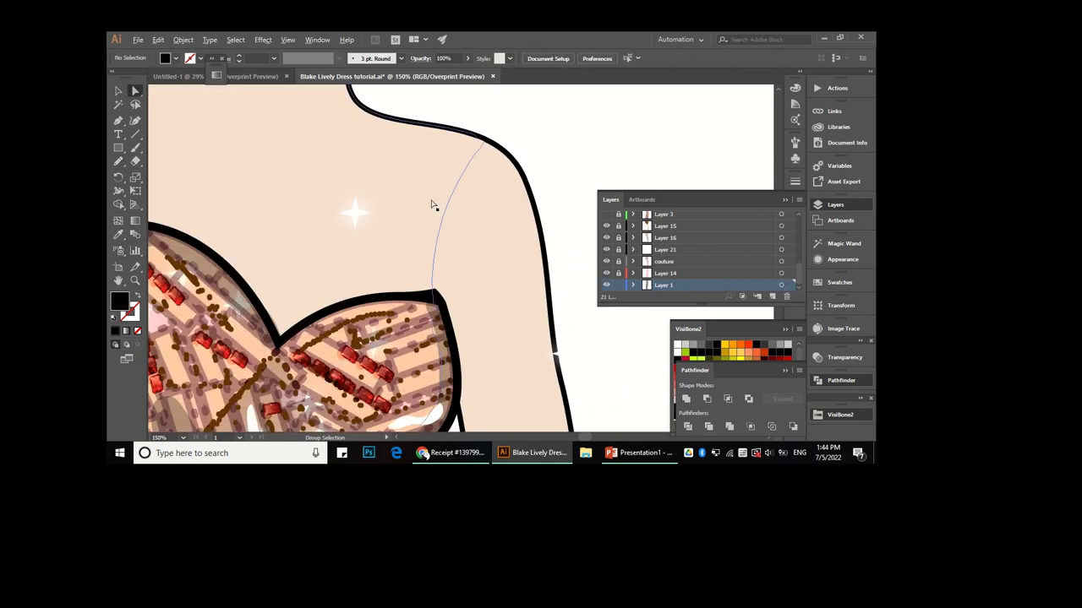
scroll(431, 204, "down", 2)
scroll(380, 237, "up", 2)
scroll(345, 254, "up", 1)
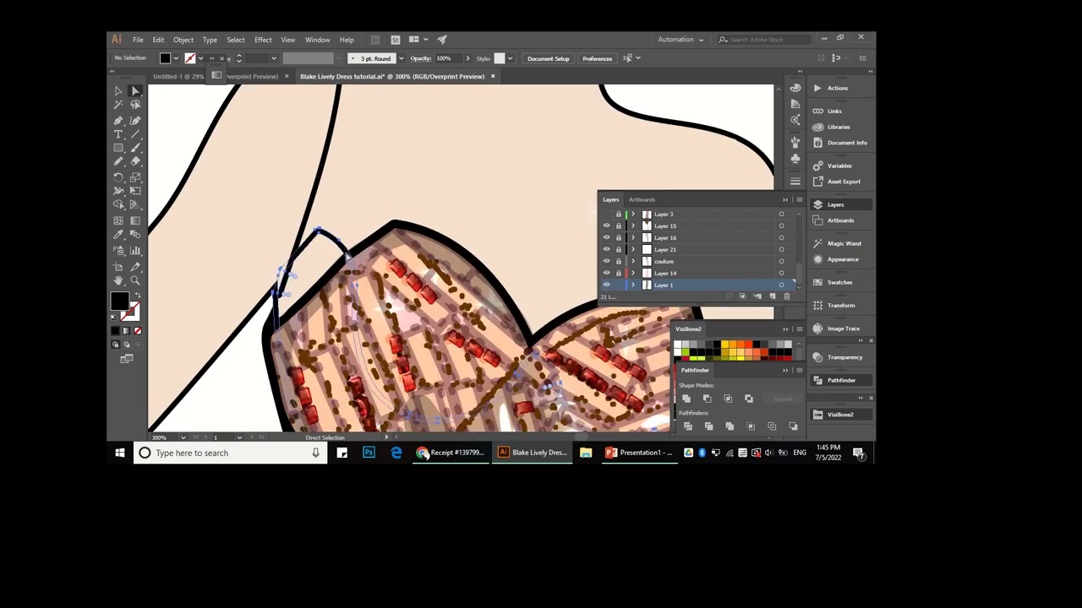
left_click(345, 253)
key("shift+e")
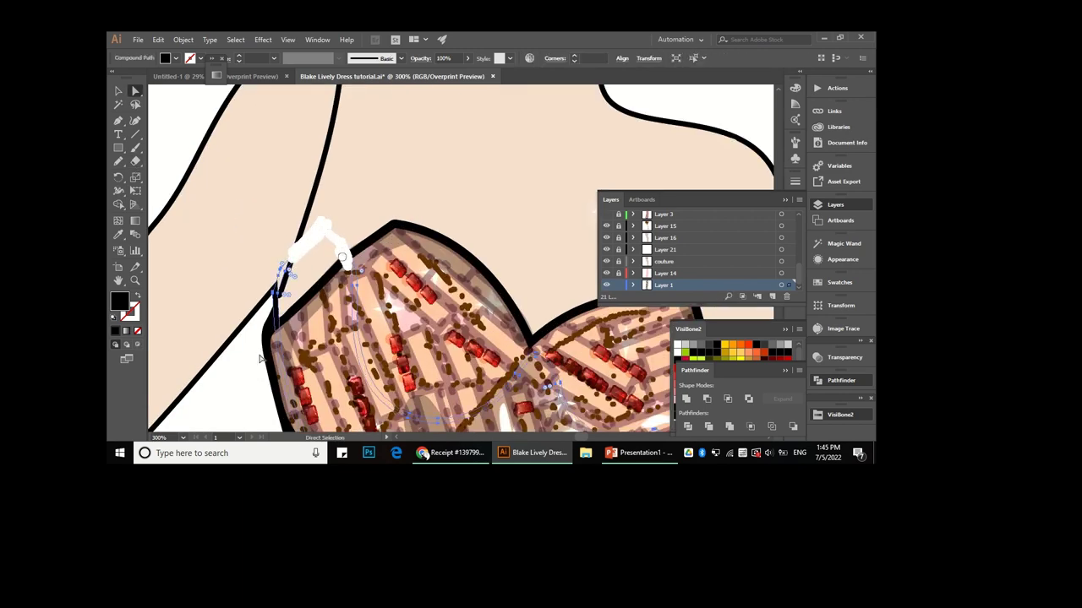
left_click_drag(340, 241, 338, 245)
key("a")
scroll(293, 251, "down", 1)
key("n")
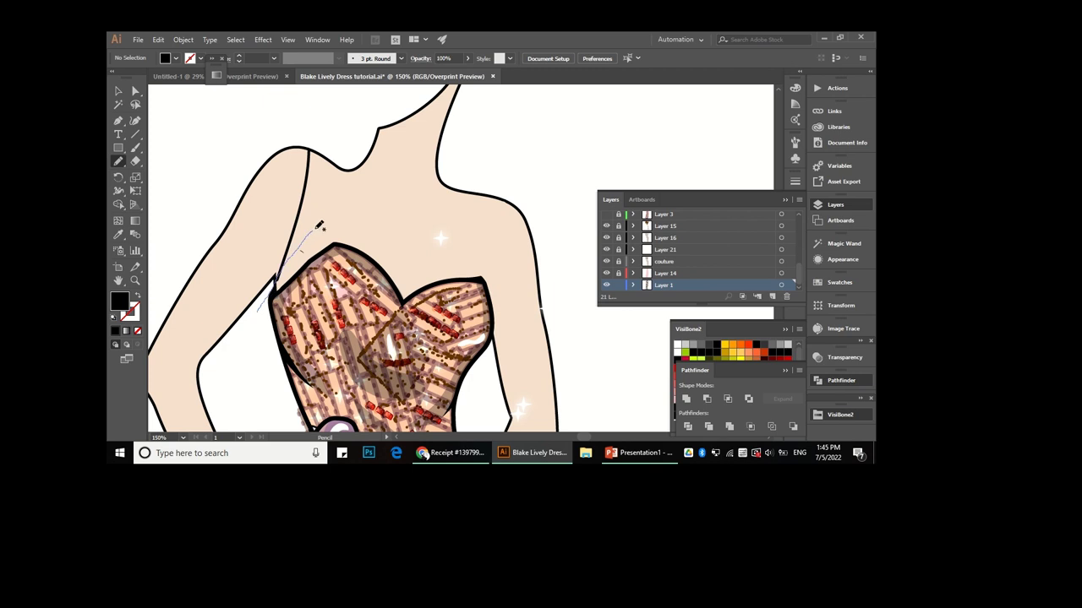
Sample the skin colour onto the new bodice path, then change its fill to white.
key("i")
left_click(465, 255)
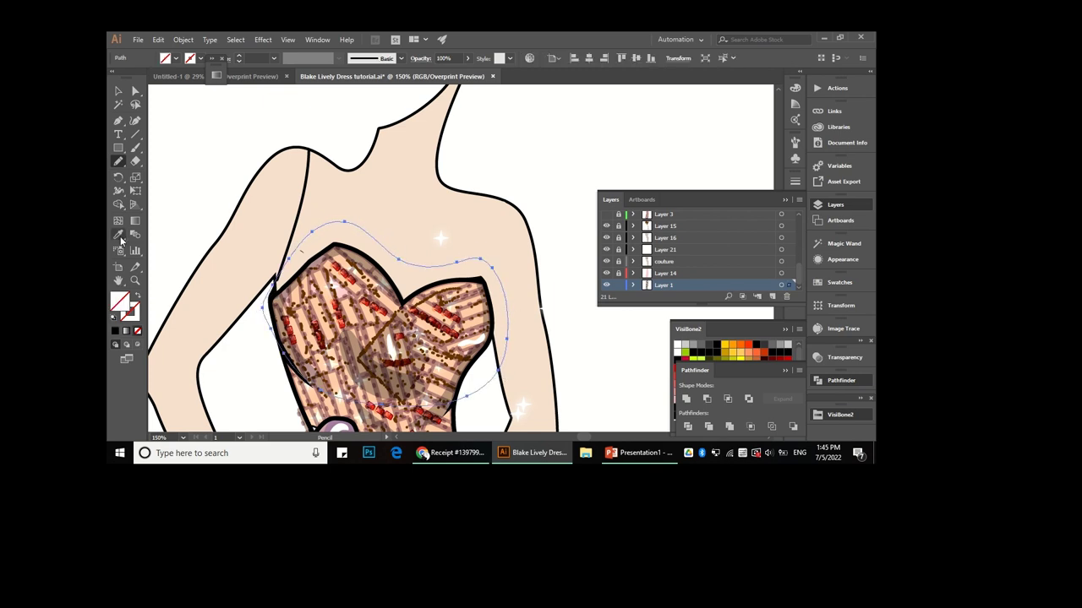
left_click(420, 59)
left_click(329, 76)
key("Escape")
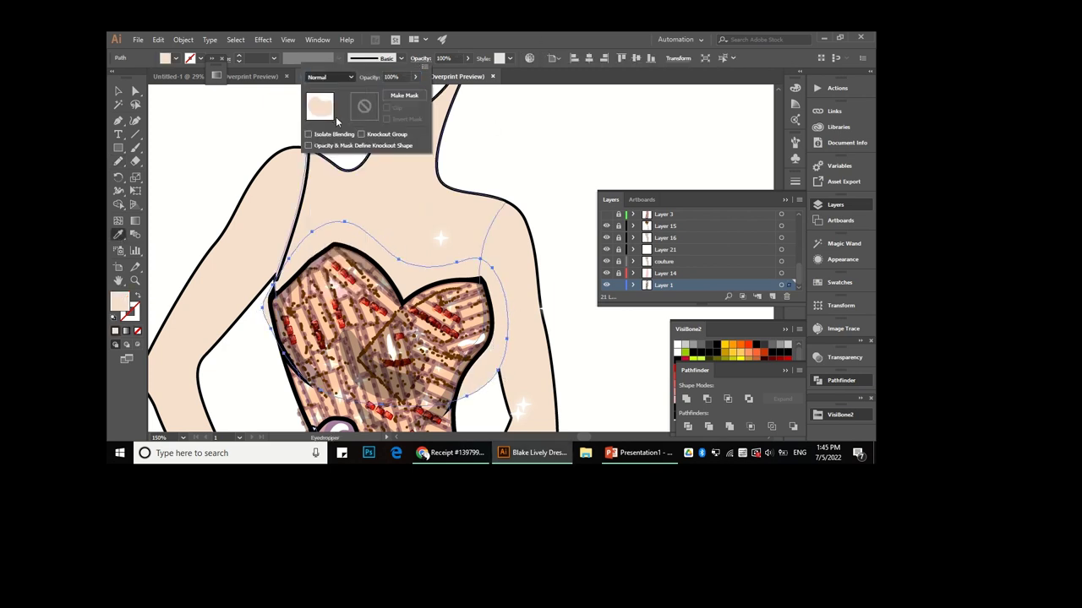
key("Escape")
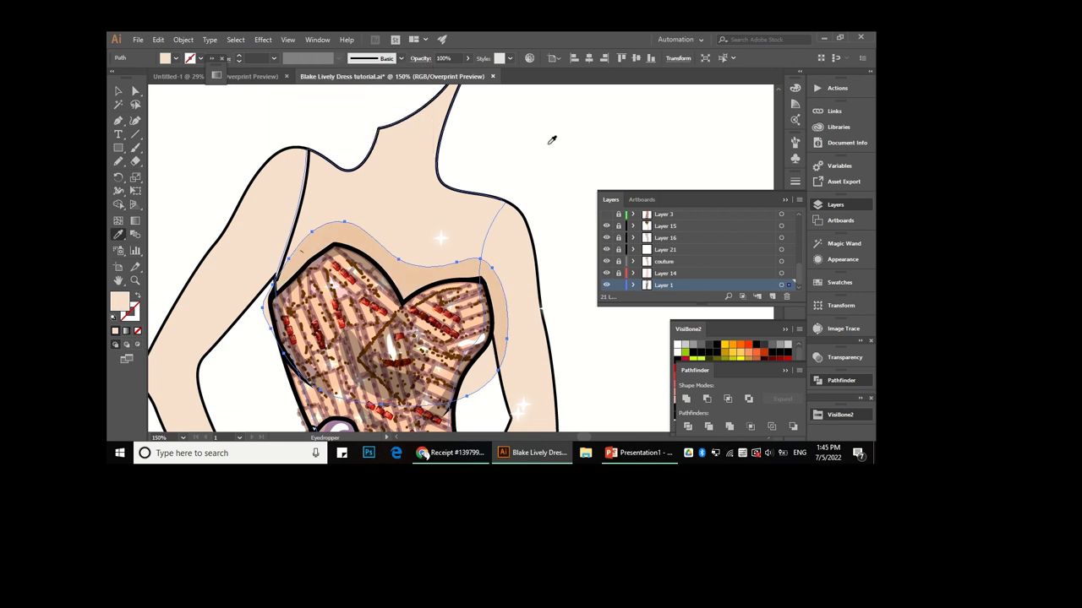
left_click(551, 141)
key("a")
Merge the bodice and shoulder paths into one shape with the Shape Builder.
left_click_drag(572, 161, 264, 401)
key("shift+m")
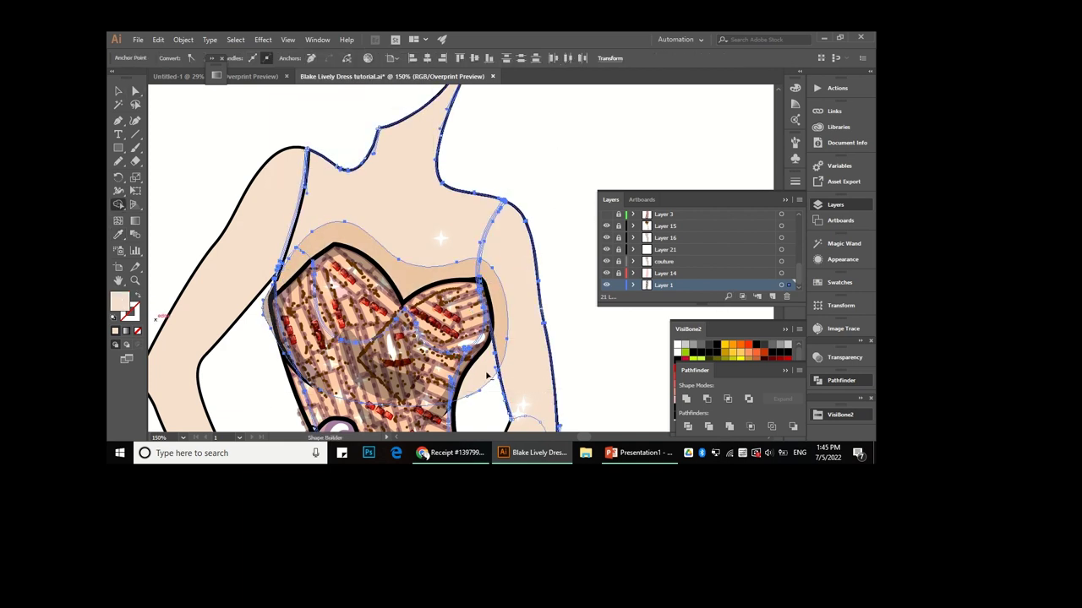
left_click(487, 376)
key("a")
left_click(521, 146)
Pencil a filled shape beside the arm and try merging it with the Shape Builder.
key("ctrl+minus")
left_click(506, 269)
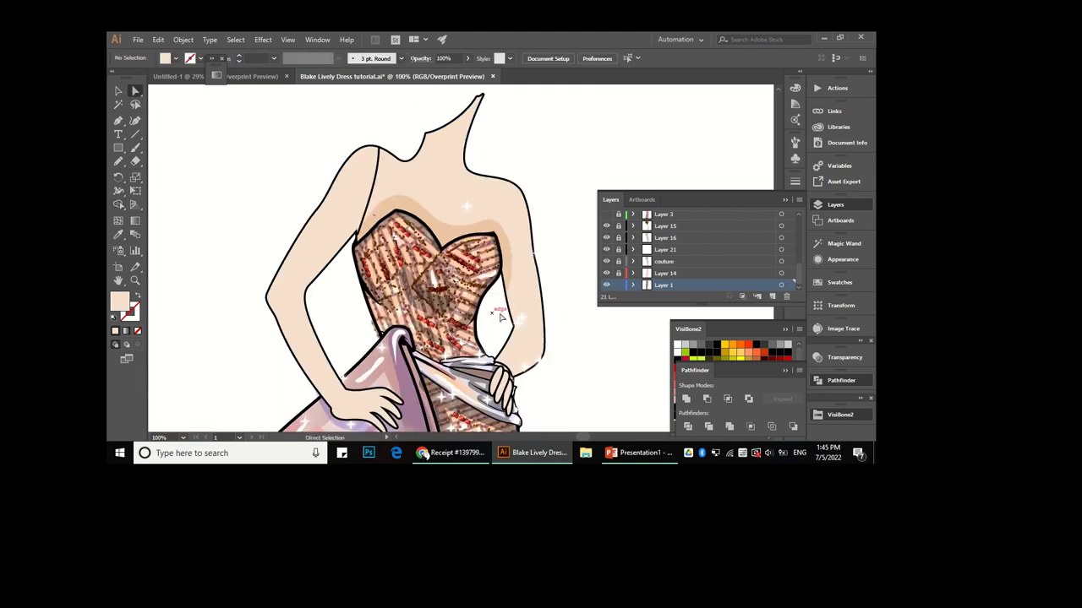
key("n")
left_click_drag(547, 292, 524, 269)
key("a")
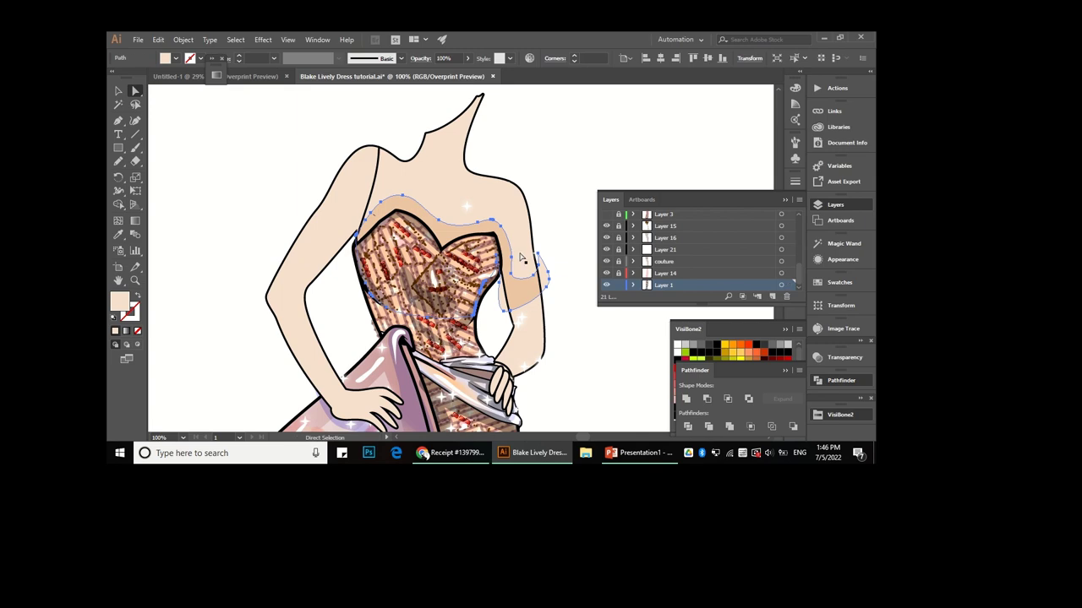
key("shift+m")
scroll(572, 316, "up", 2)
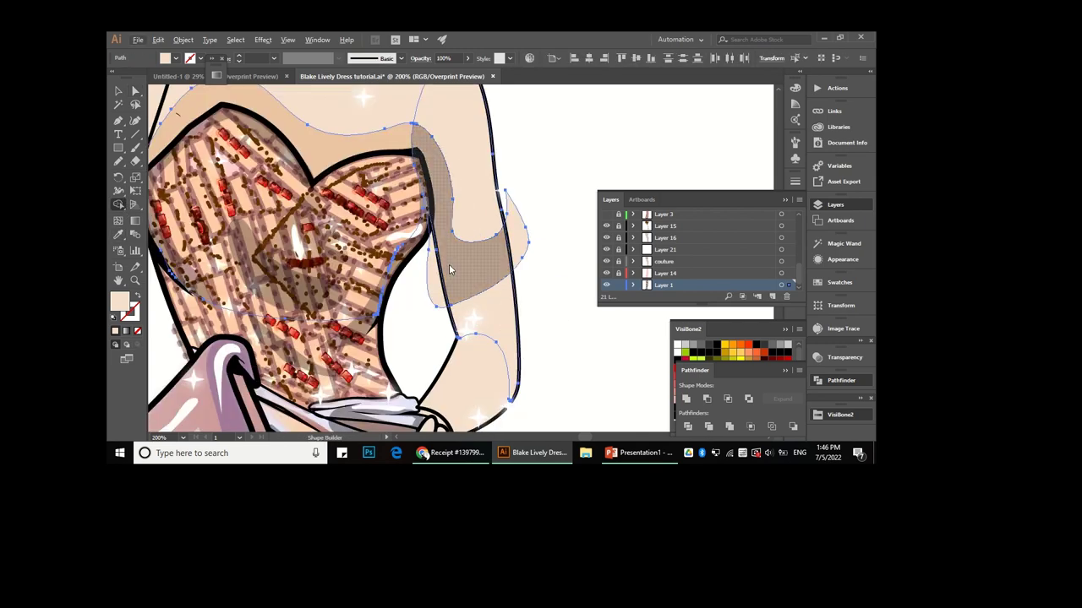
key("alt+v")
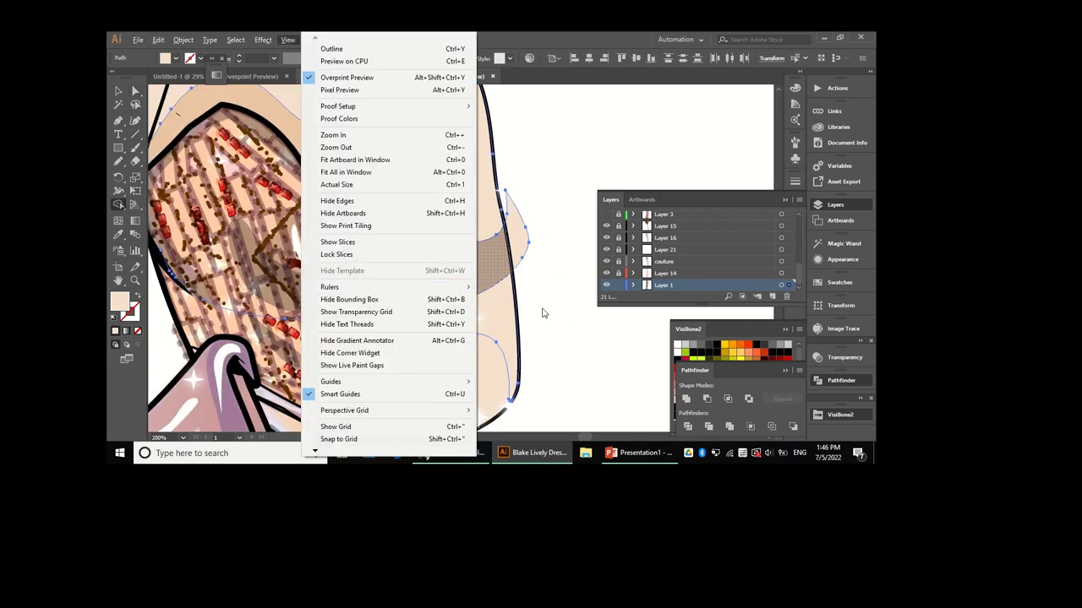
left_click(543, 312)
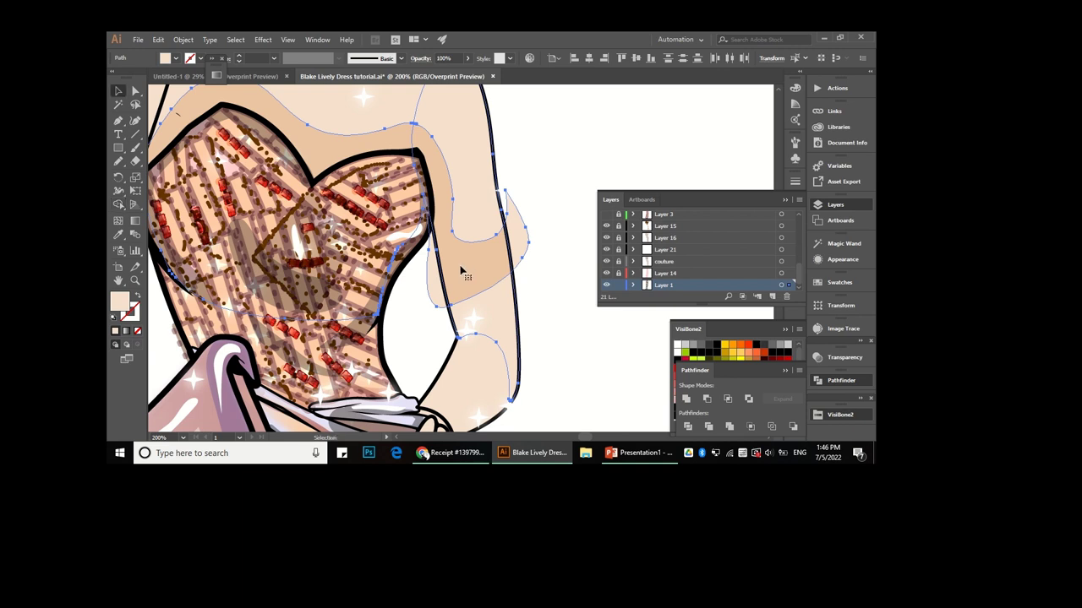
Select all the figure's paths and merge the underarm shading into one shape.
key("shift+m")
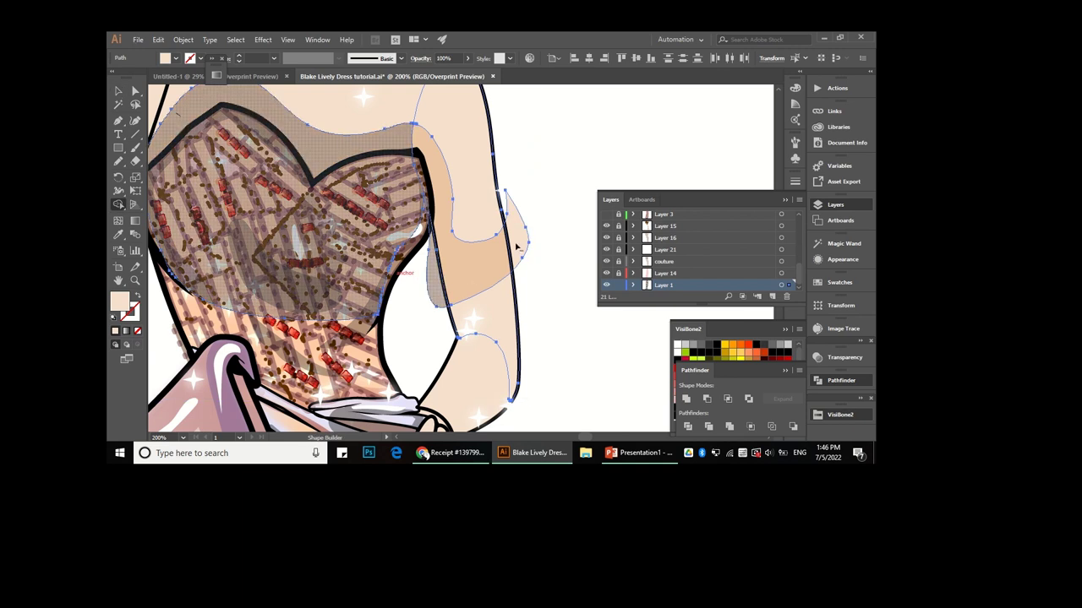
key("a")
left_click(537, 255)
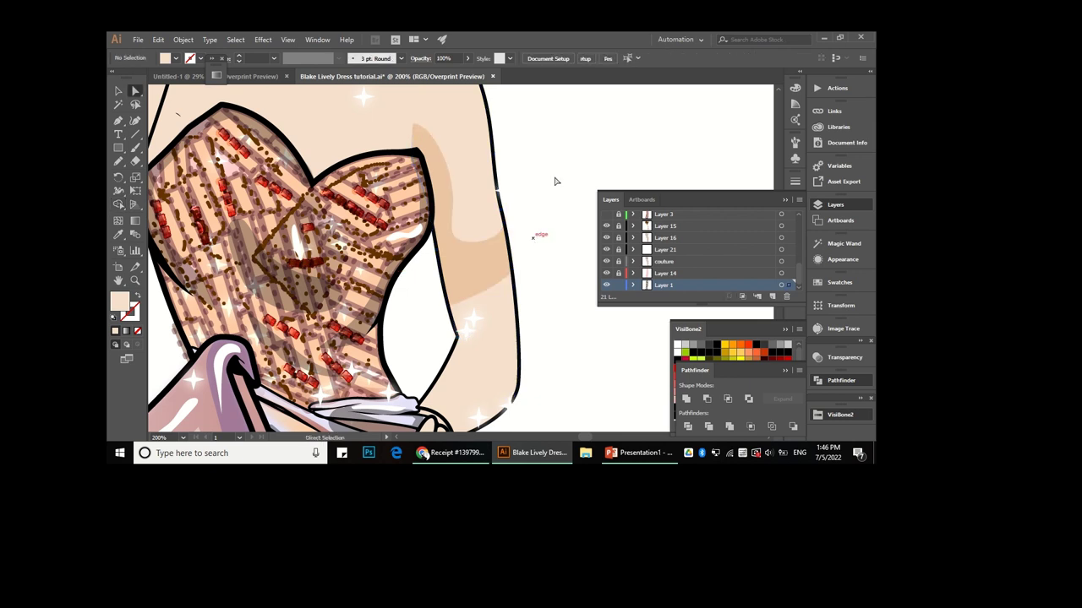
key("ctrl+minus")
key("ctrl+a")
key("shift+m")
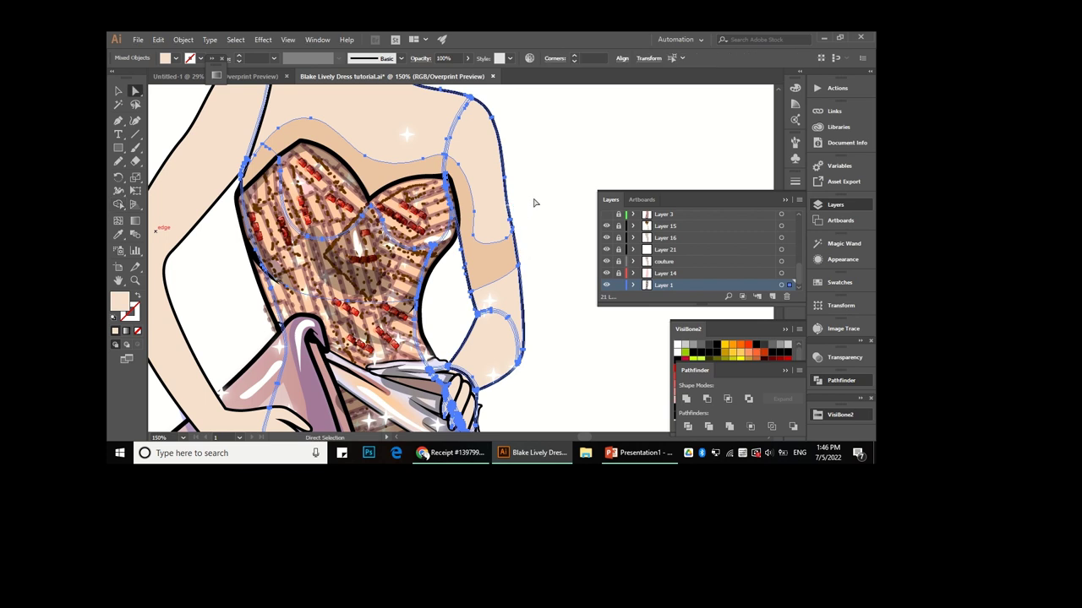
Deselect everything and add the empty Layer 23 with Ctrl+L.
key("ctrl+shift+a")
key("ctrl+l")
key("n")
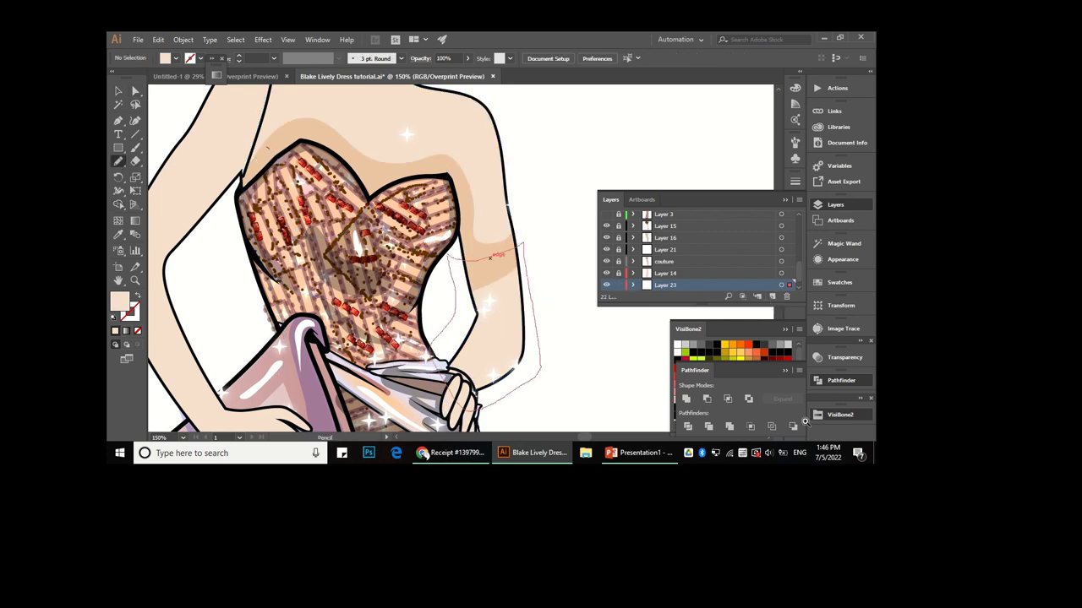
Fill the forearm shape light blue and trim it to the arm with Shape Builder.
key("comma")
key("a")
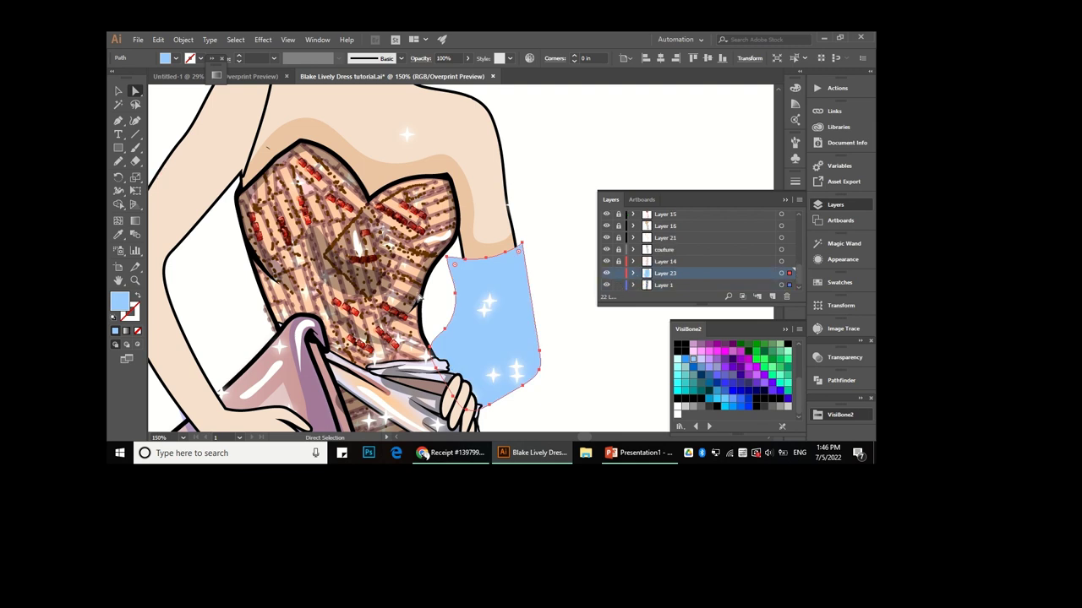
left_click(416, 298, "shift")
key("shift+m")
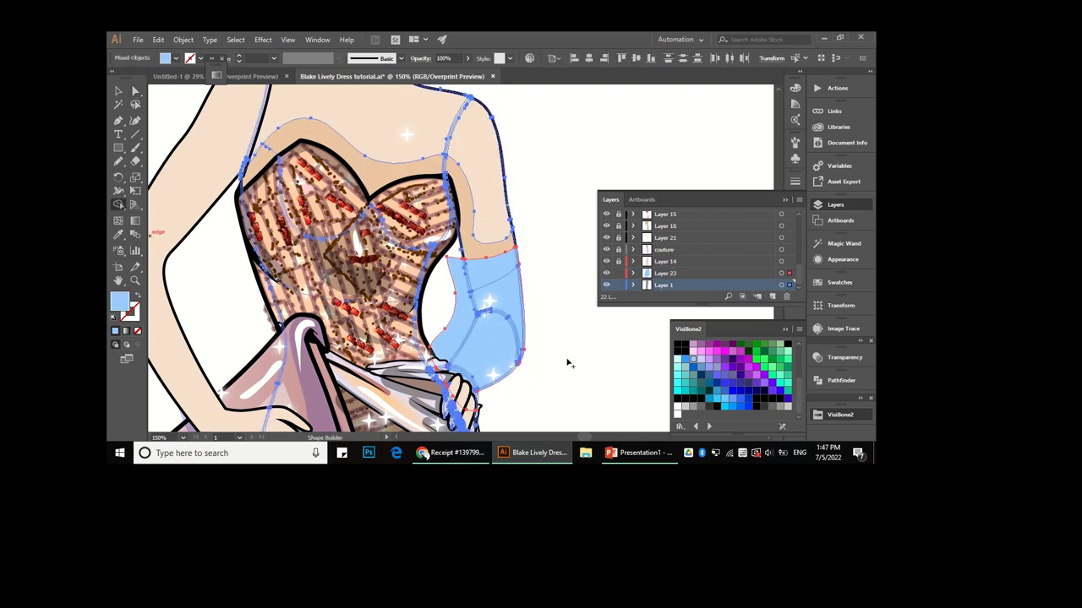
key("a")
left_click(546, 299)
Outline the blue sleeve with a 2 pt black stroke.
left_click(507, 305)
left_click(795, 179)
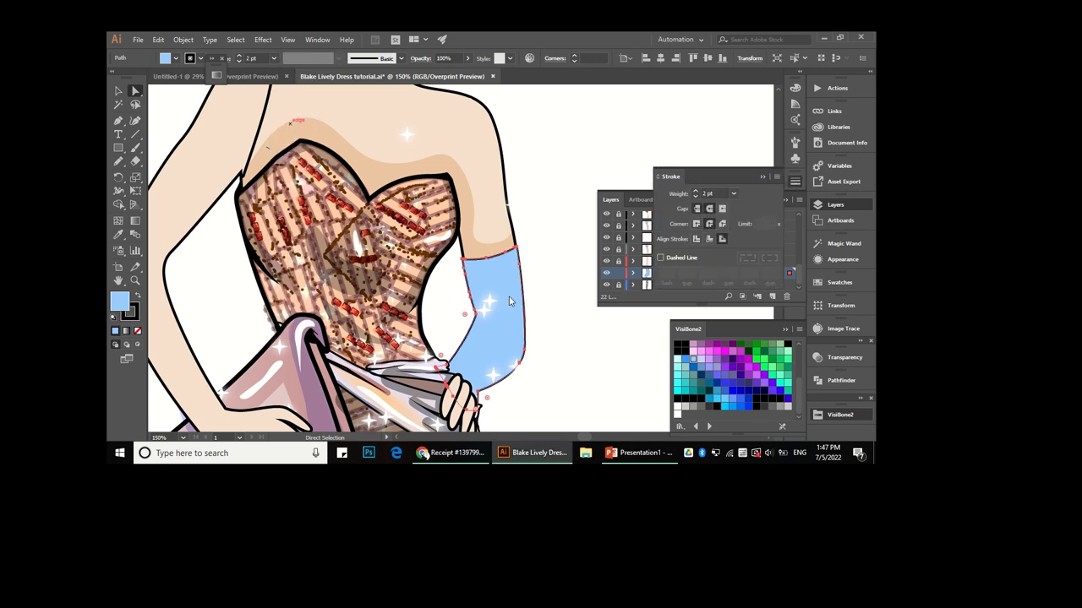
key("ctrl+shift+a")
left_click(318, 40)
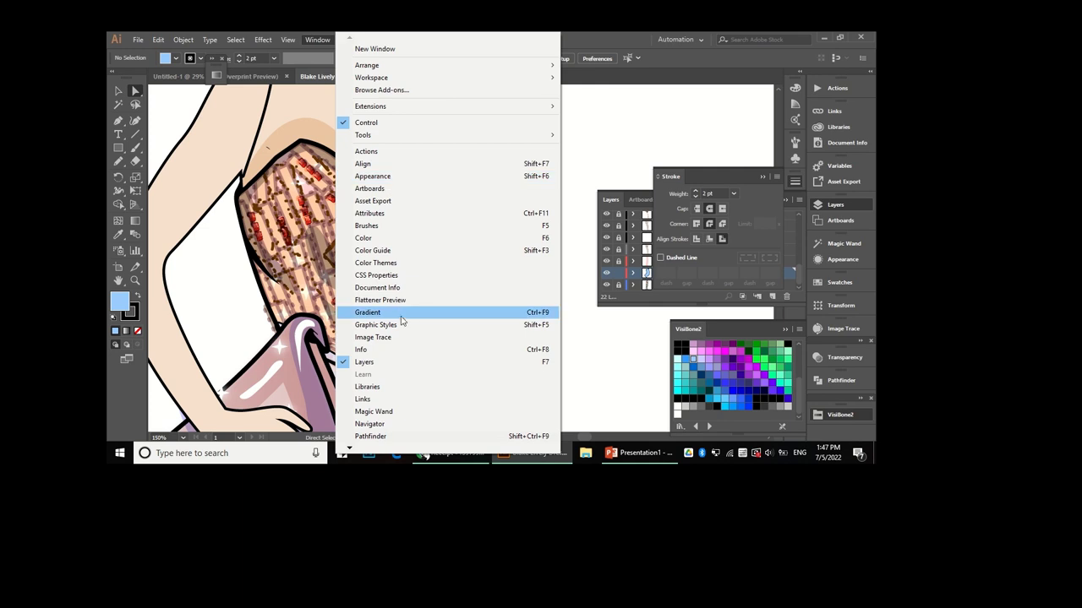
Apply a linear gradient to the blue sleeve at a 90° angle.
left_click(399, 319)
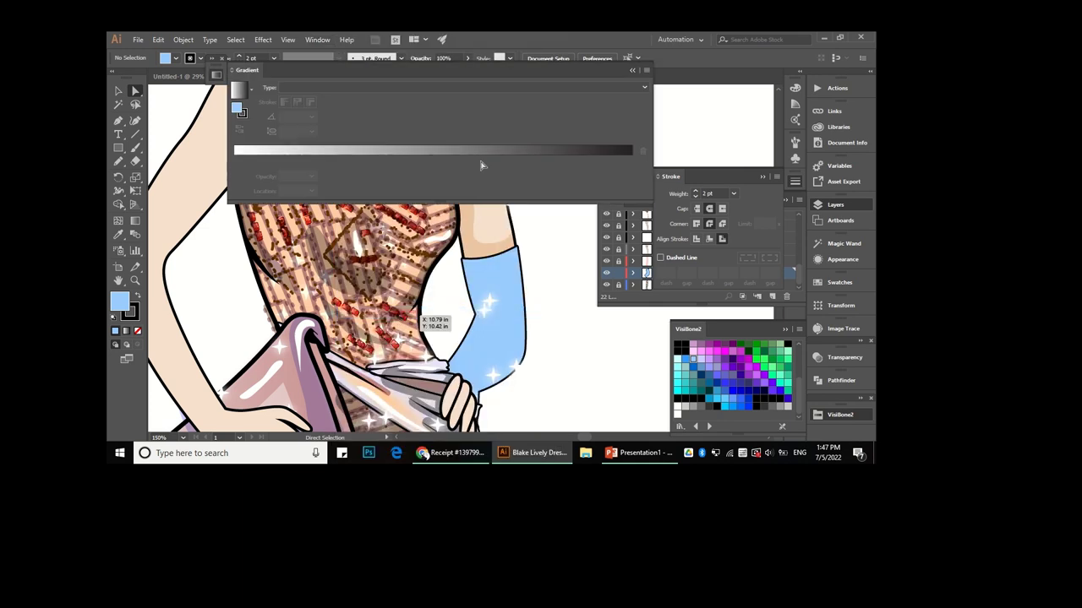
left_click(314, 152)
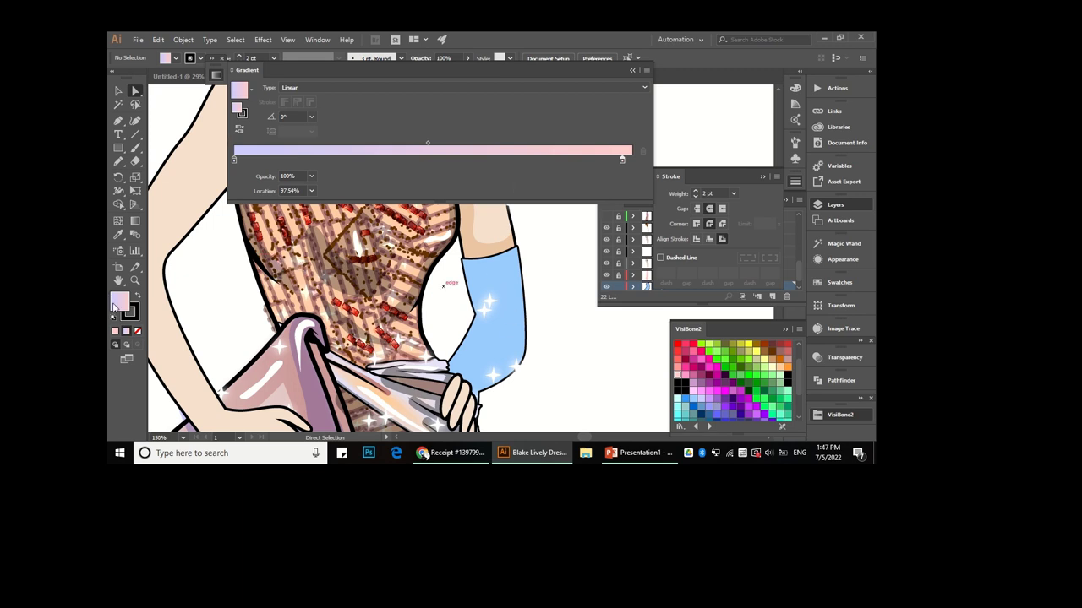
left_click(443, 285)
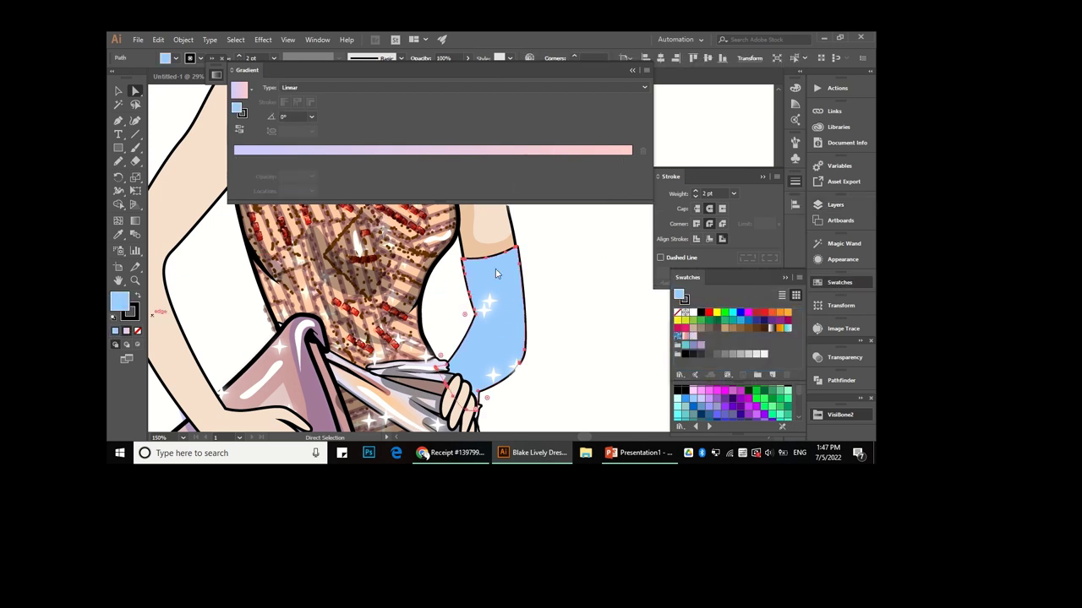
key("period")
left_click(311, 116)
left_click(328, 145)
left_click_drag(621, 165, 483, 164)
left_click(311, 115)
left_click(328, 183)
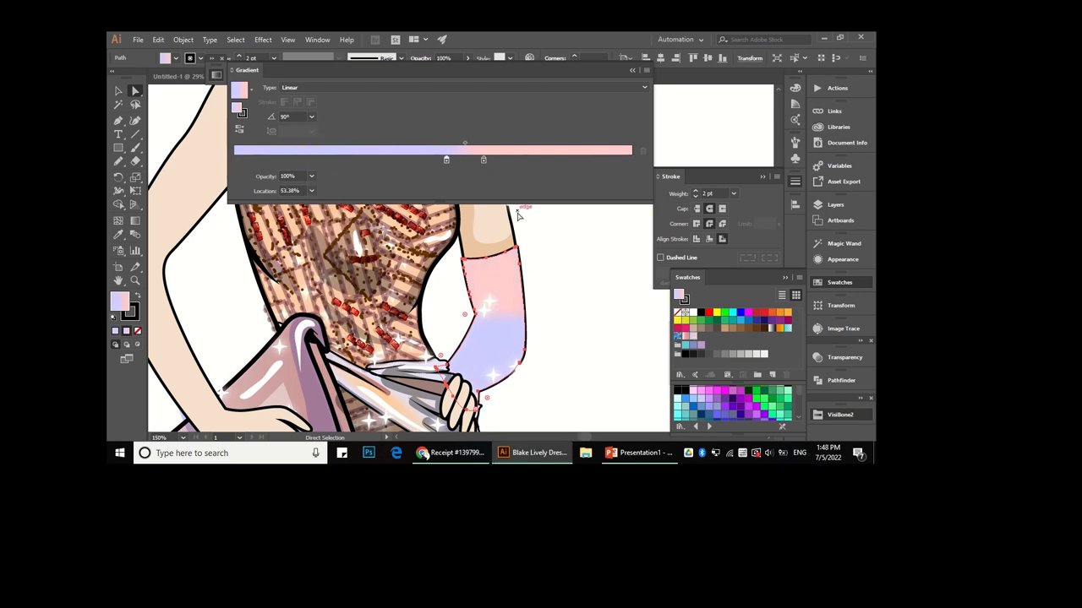
Set the gradient stops to red, pink and blue and adjust their positions.
left_click(786, 282)
left_click_drag(676, 360, 631, 160)
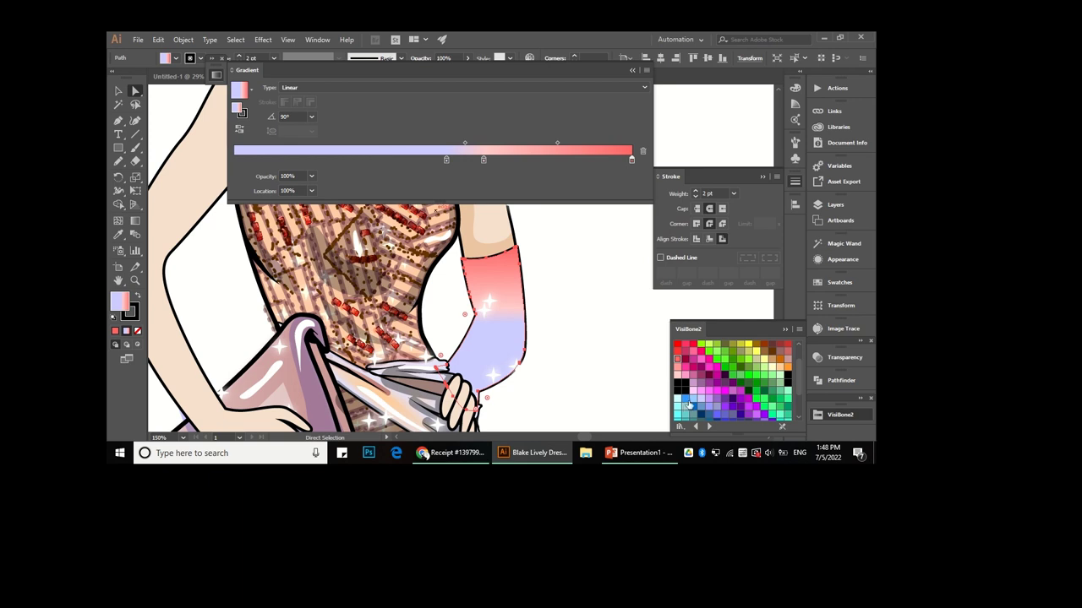
left_click_drag(689, 405, 234, 160)
left_click_drag(483, 160, 578, 161)
left_click(446, 160)
left_click_drag(566, 167, 538, 160)
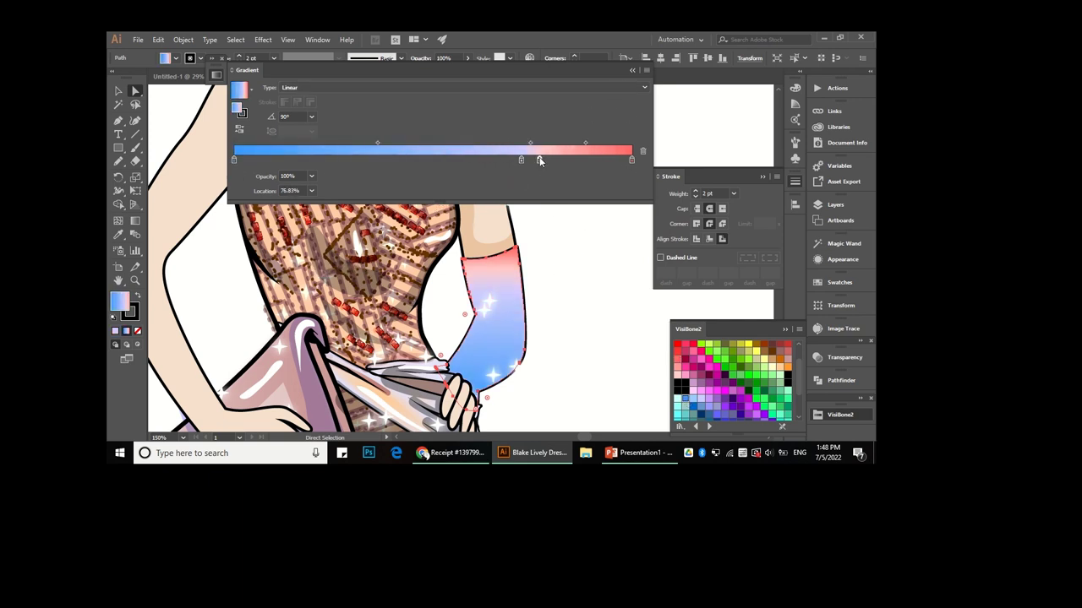
left_click(575, 267)
key("ctrl+minus")
Select the left-hand arm path and apply Object > Expand Appearance.
key("v")
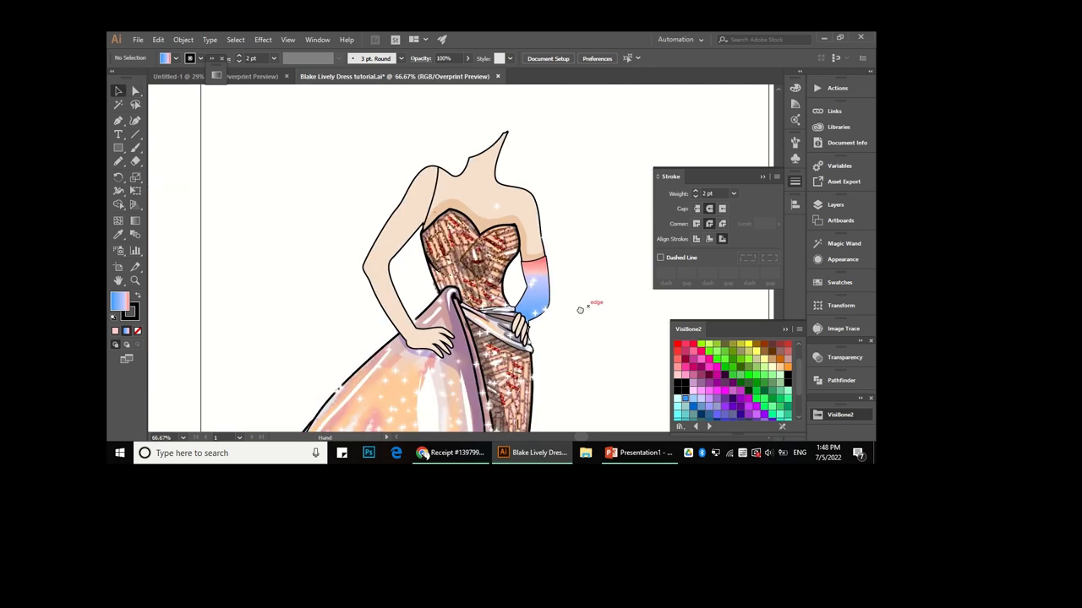
left_click(834, 206)
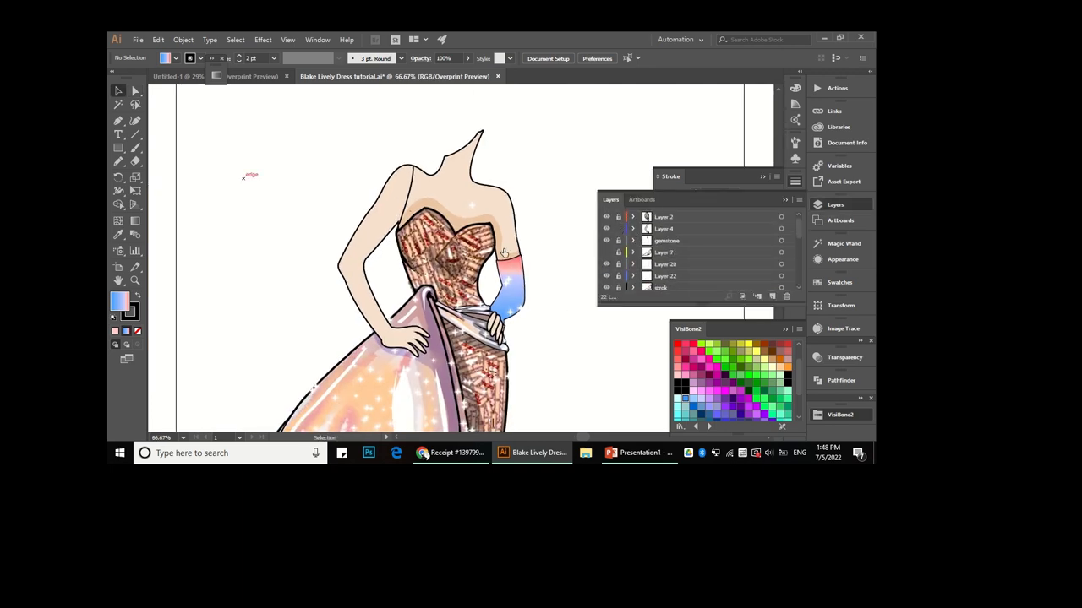
key("a")
left_click(364, 237)
key("ctrl+plus")
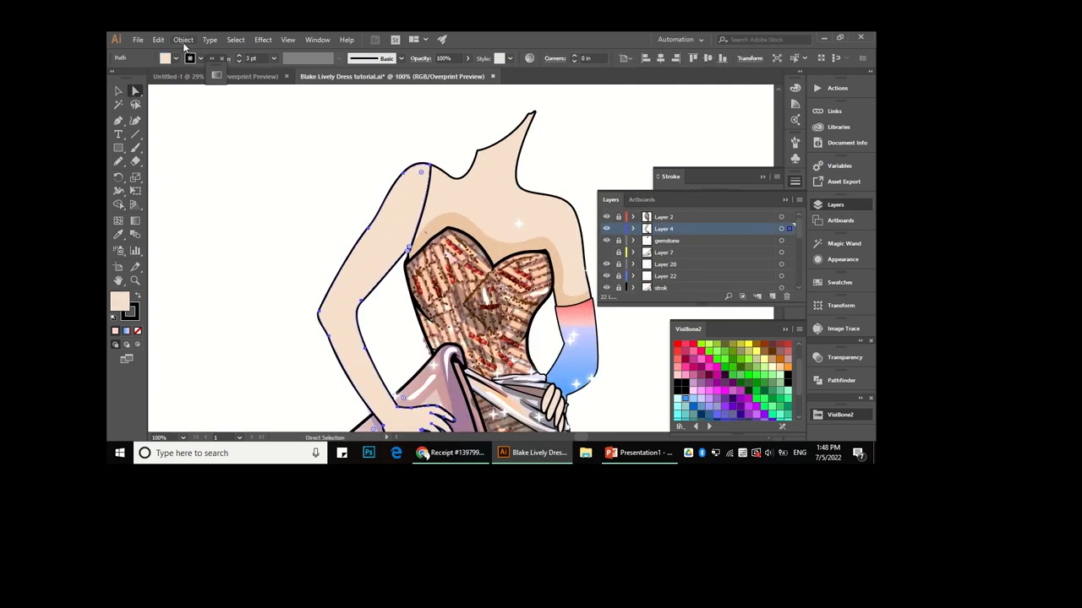
left_click(184, 40)
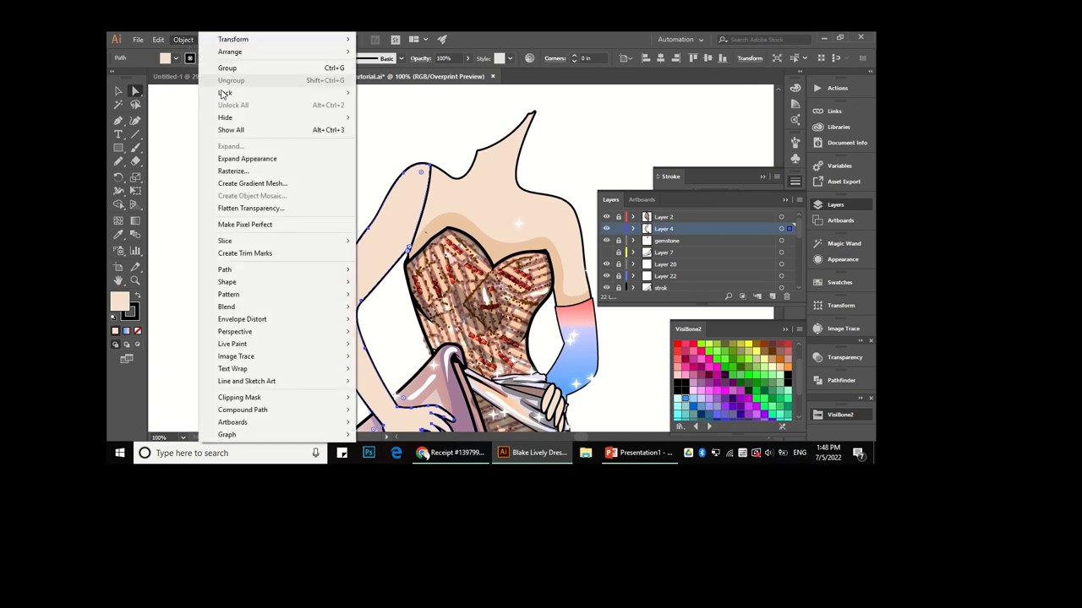
left_click(247, 159)
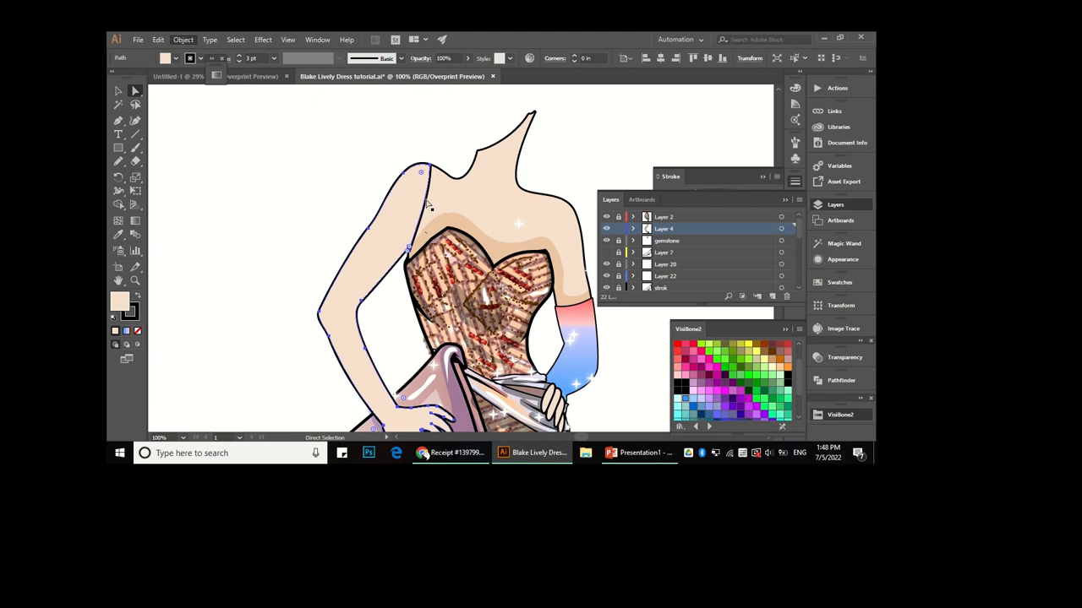
Erase the thick black line along the inner upper arm near the shoulder.
left_click(425, 202)
scroll(425, 203, "up", 3)
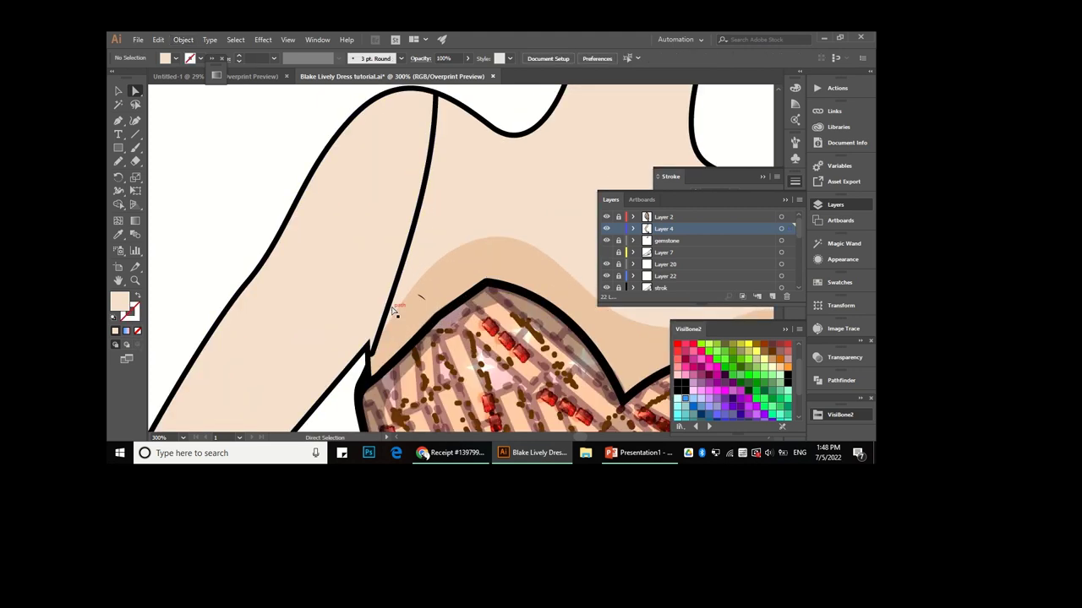
left_click(136, 162)
left_click_drag(369, 361, 376, 313)
key("a")
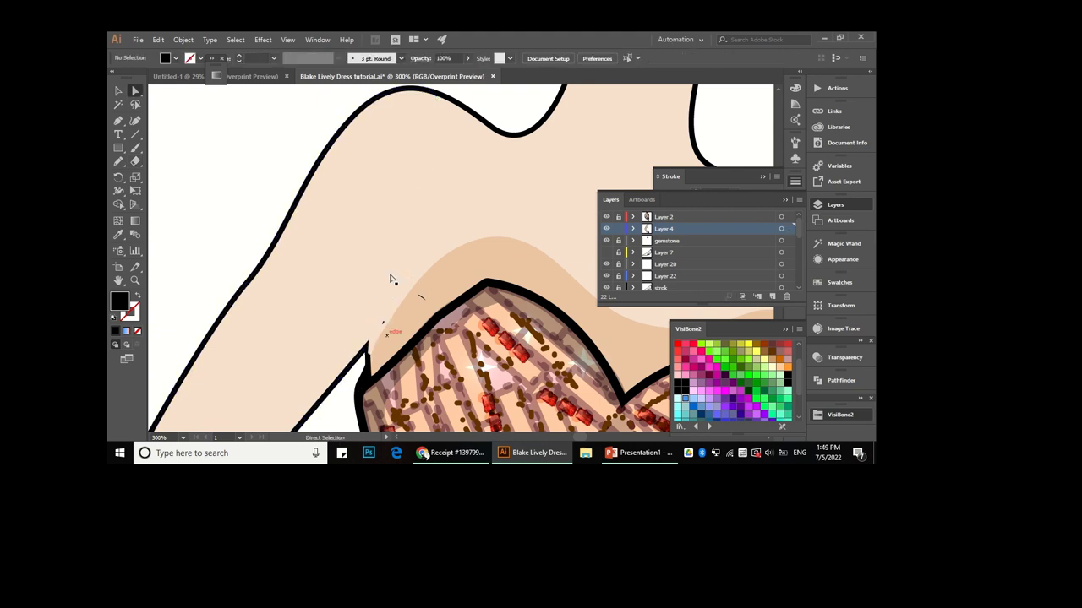
left_click(385, 320)
scroll(376, 346, "up", 2)
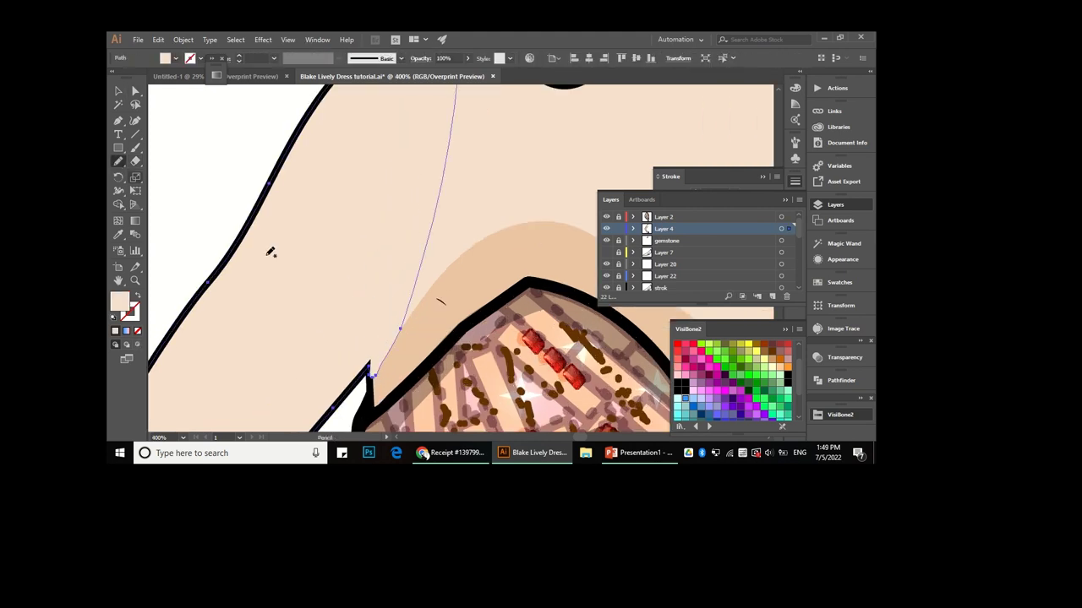
key("n")
scroll(440, 189, "down", 3)
scroll(338, 194, "down", 3)
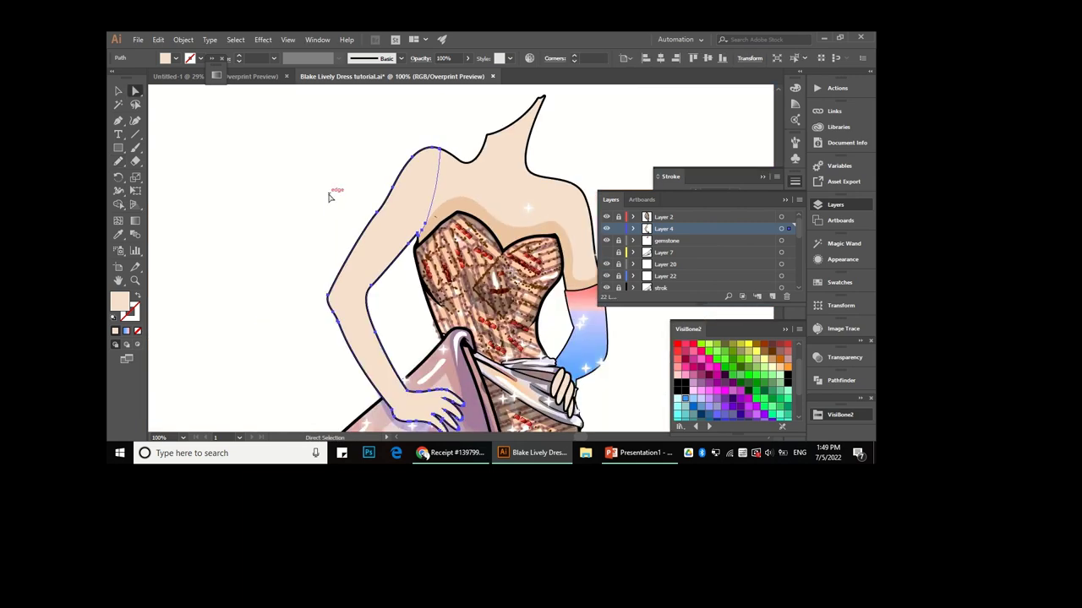
Undo a stray peach shape and draw a pencil loop around the left arm.
left_click_drag(385, 196, 359, 198)
key("v")
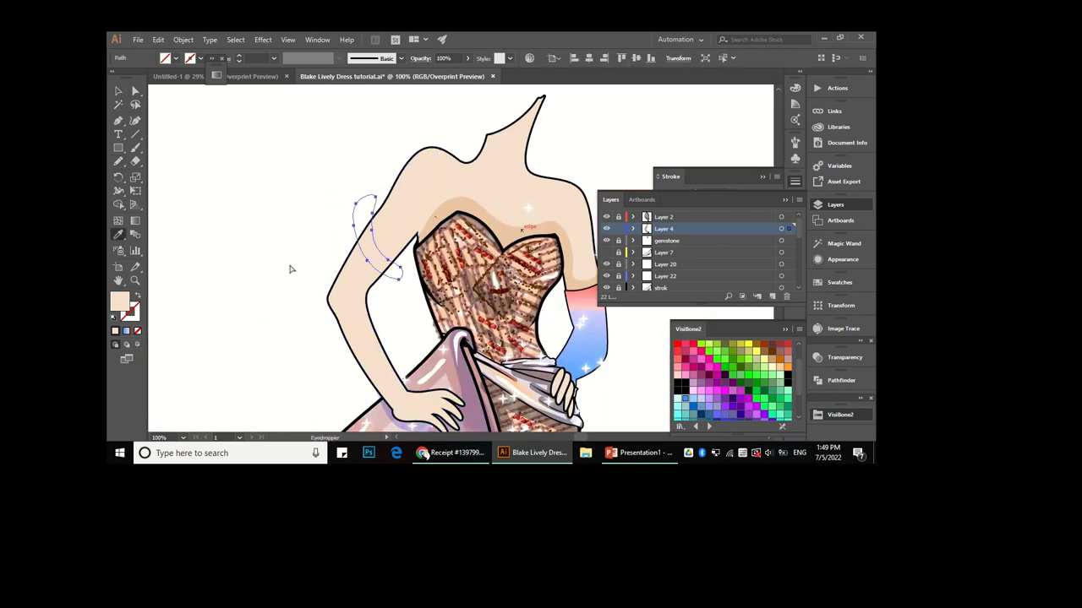
key("ctrl+z")
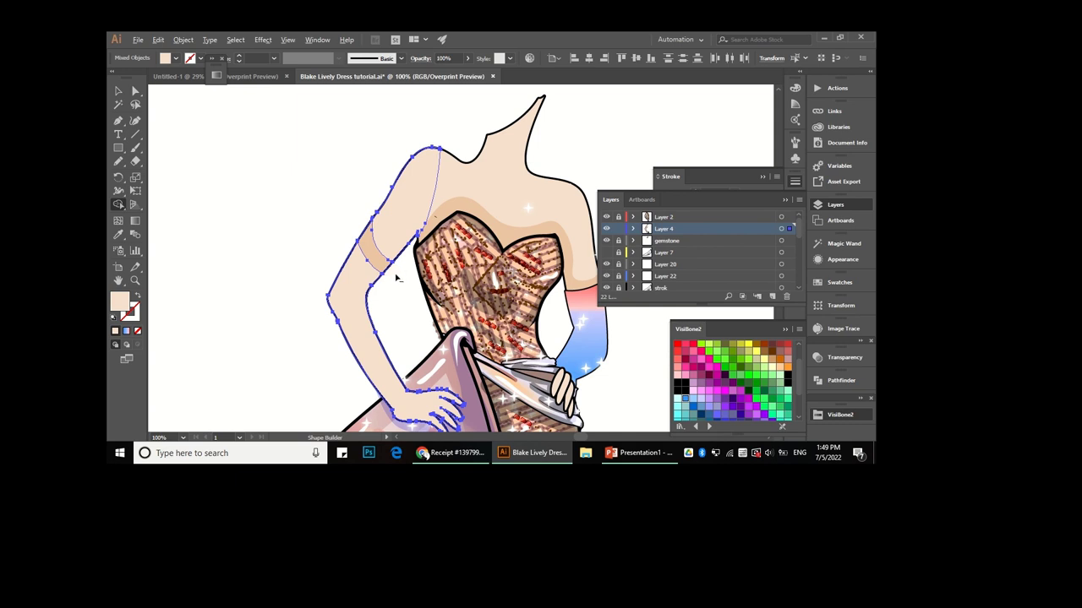
key("a")
scroll(306, 221, "down", 1)
key("n")
left_click_drag(337, 213, 334, 213)
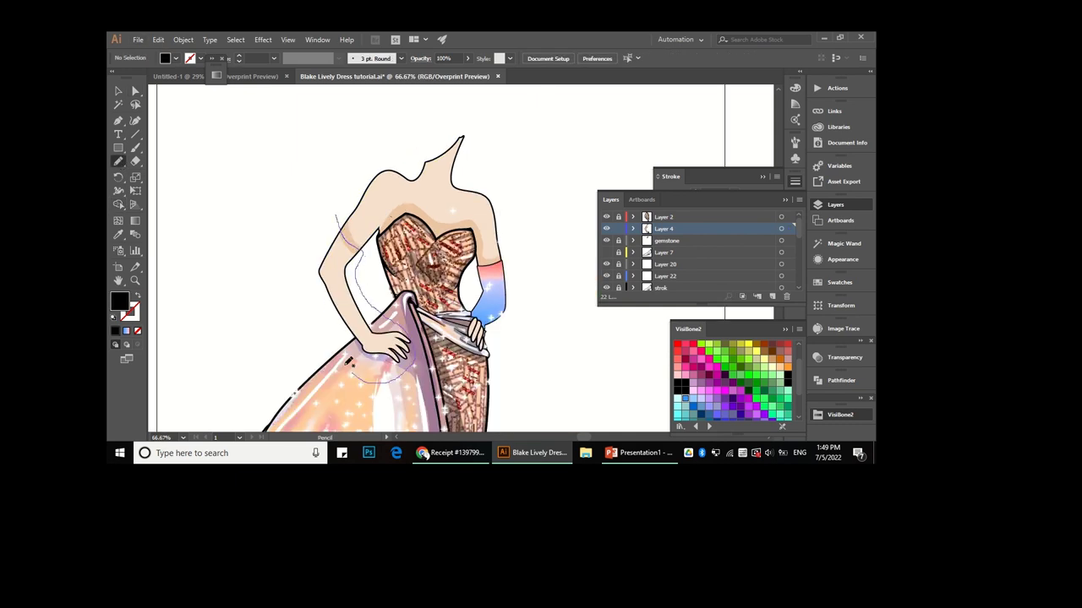
Fill the loop white and trim away the part outside the arm, leaving a glove.
left_click(118, 235)
left_click(284, 231)
key("a")
key("shift+m")
left_click(307, 273, "alt")
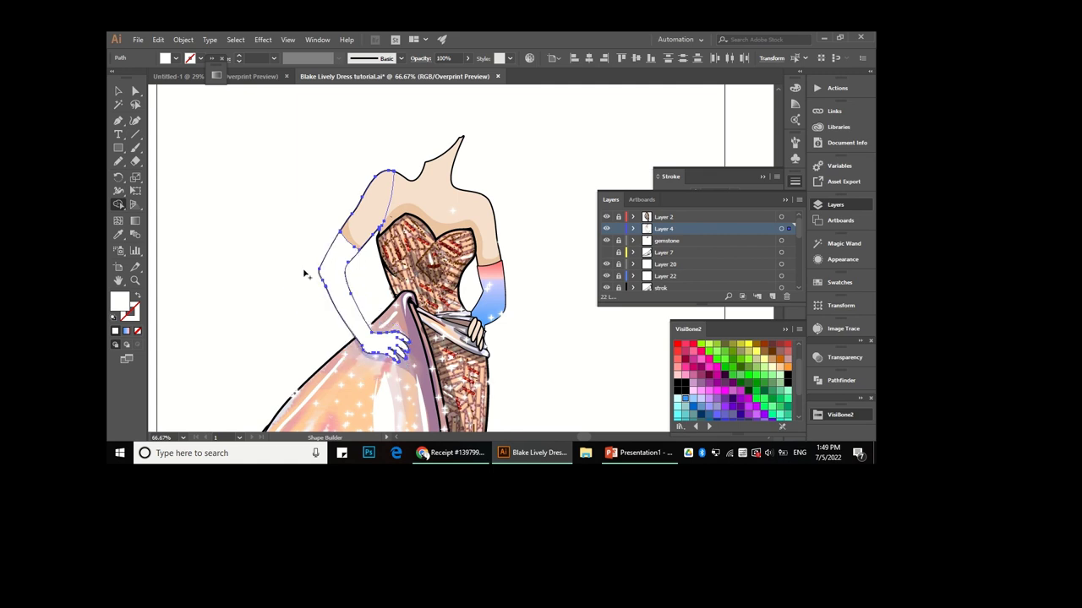
Apply the pink-to-blue gradient to the glove, running from upper arm to hand.
left_click(126, 331)
key("g")
left_click_drag(337, 239, 396, 386)
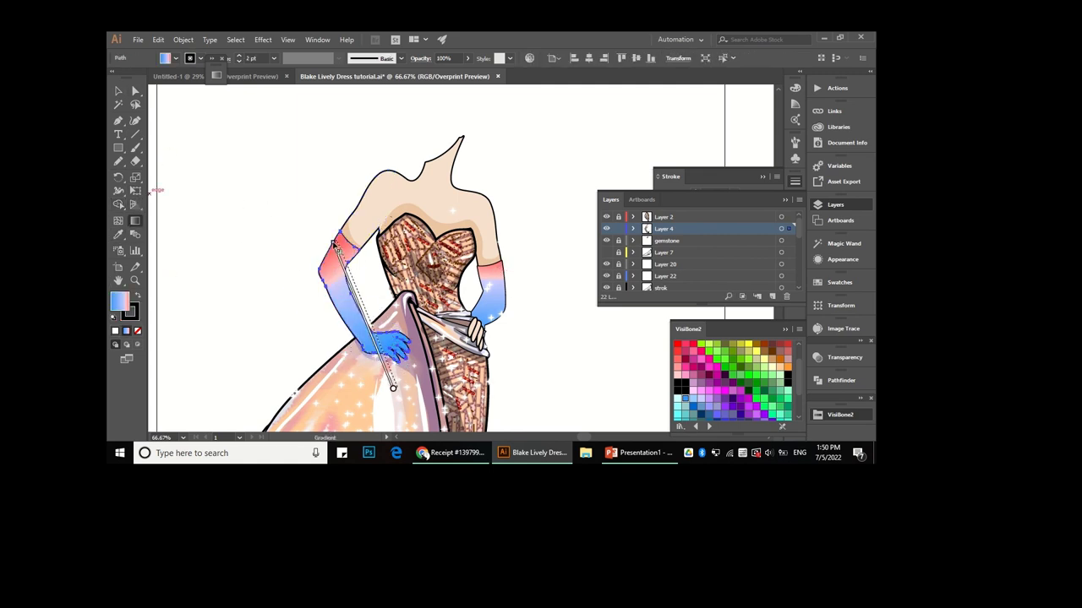
key("ctrl+shift+a")
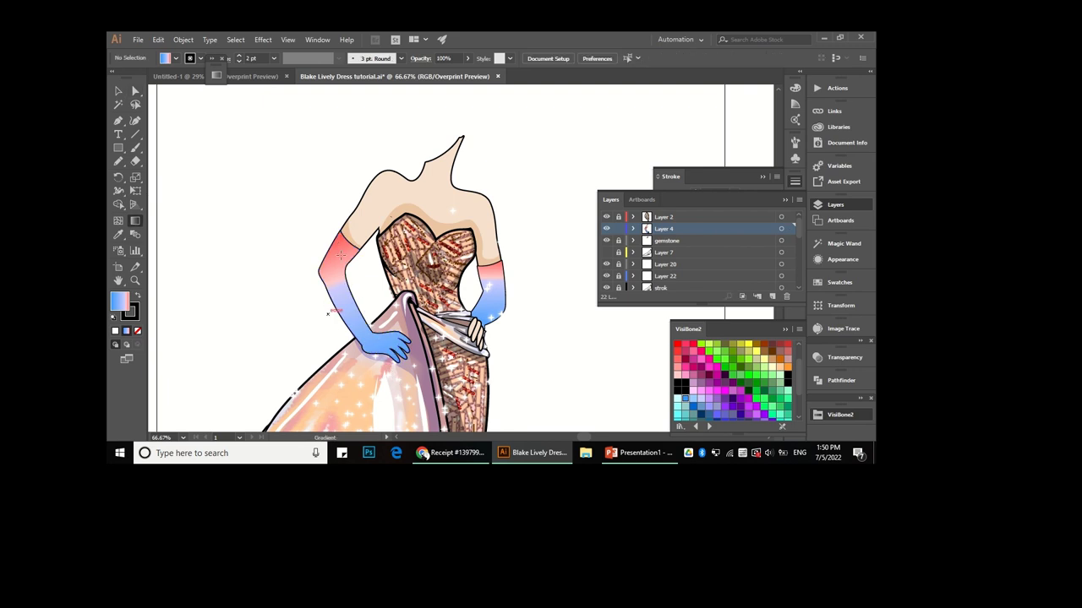
mouse_move(335, 245)
left_mouse_down()
mouse_move(335, 345)
mouse_move(375, 258)
left_mouse_up()
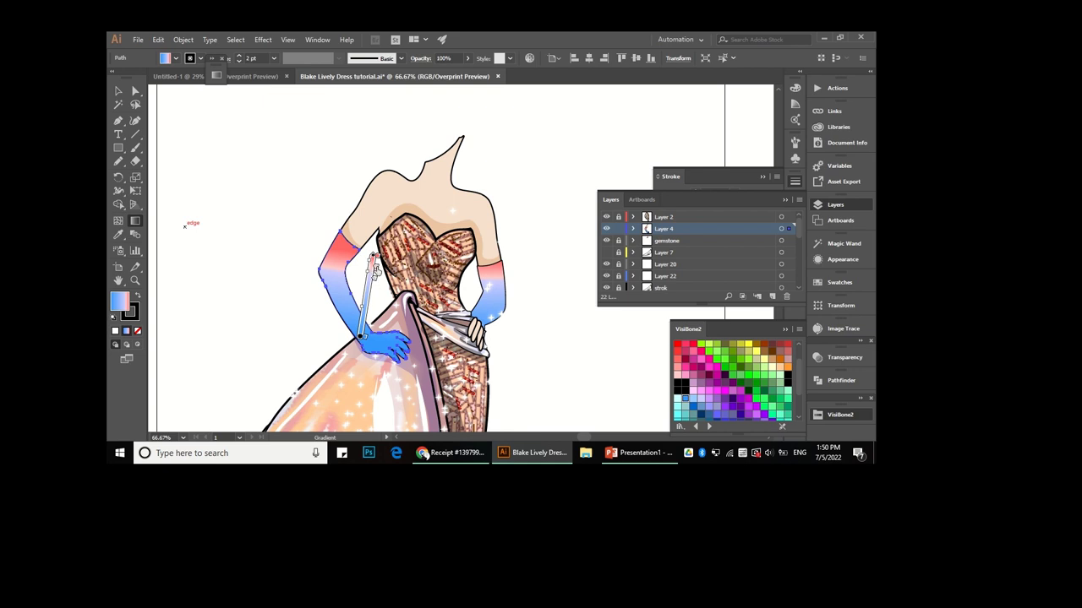
Set the glove gradient angle to 75° in the Gradient panel.
left_click(317, 39)
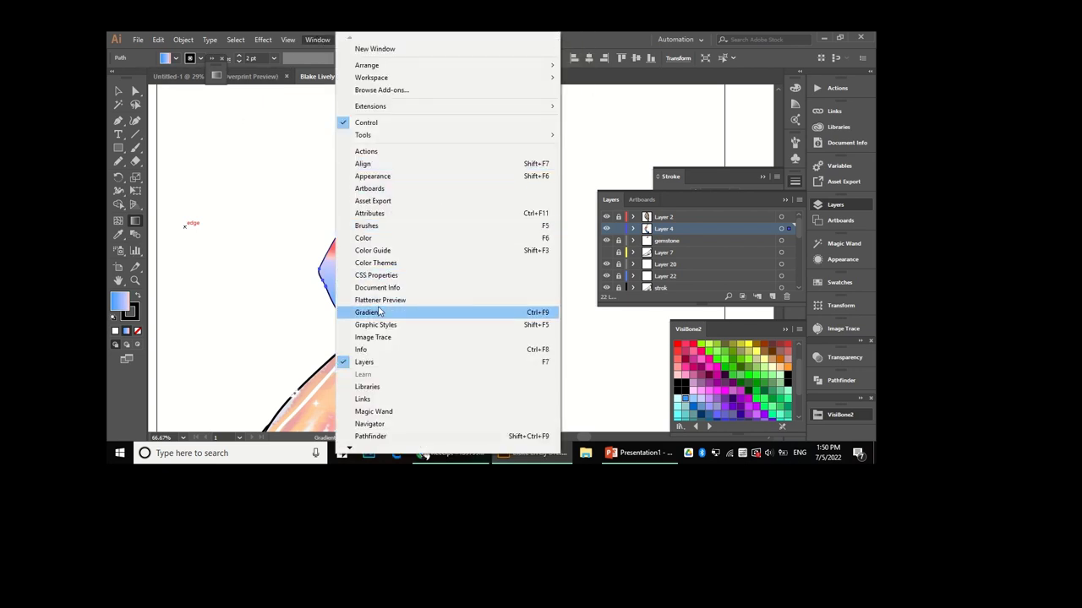
left_click(380, 313)
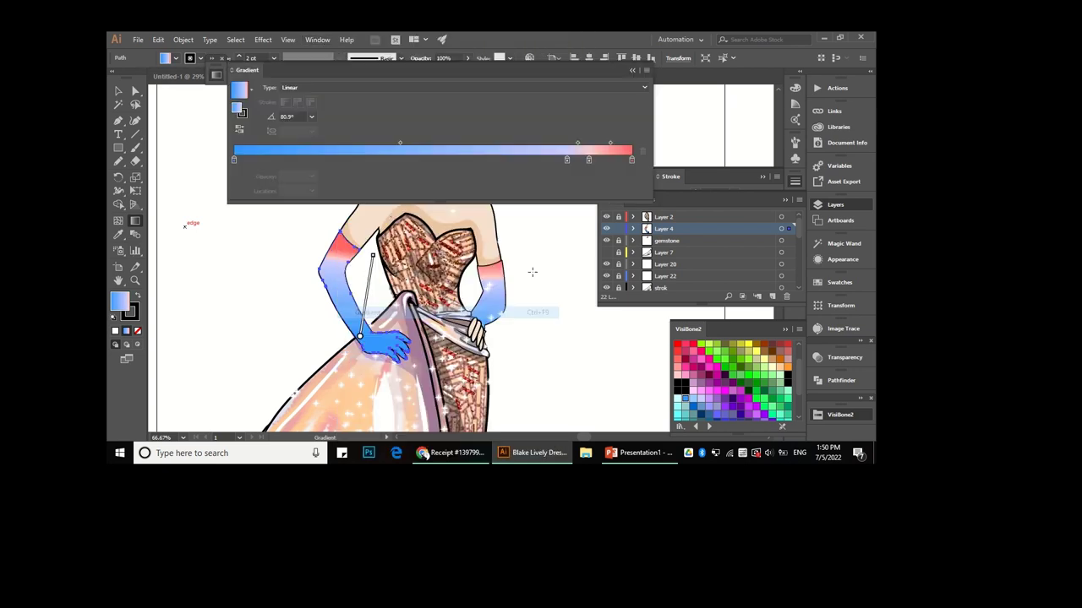
left_click(310, 118)
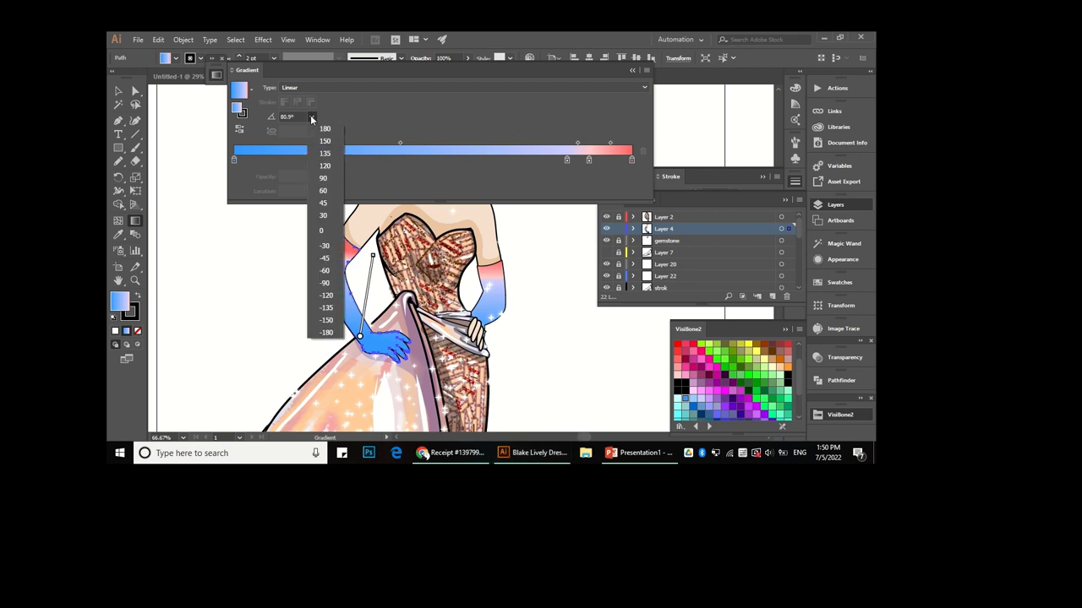
left_click(323, 179)
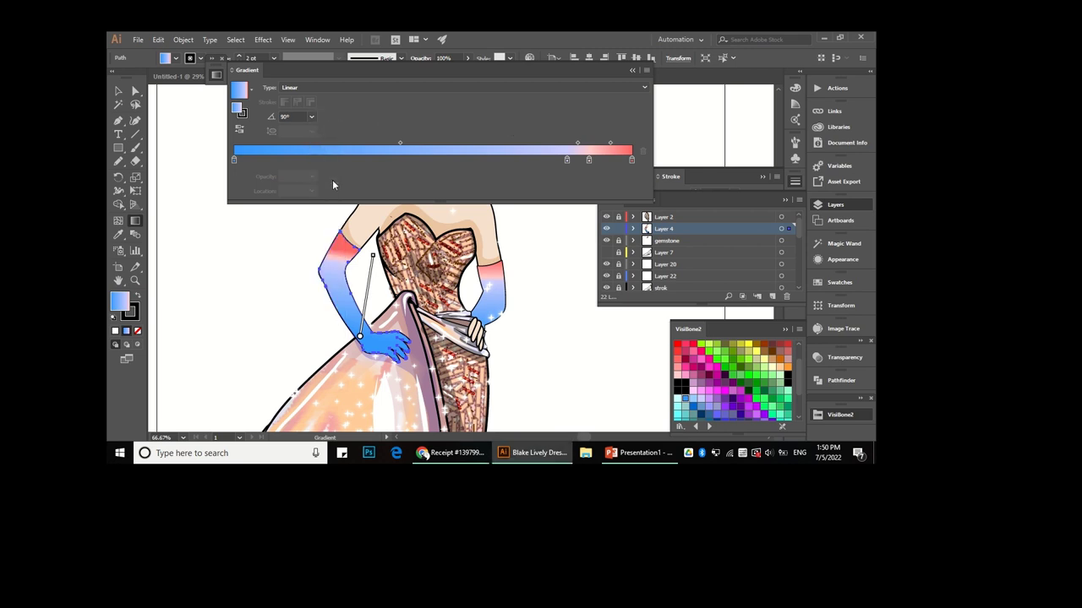
left_click(312, 116)
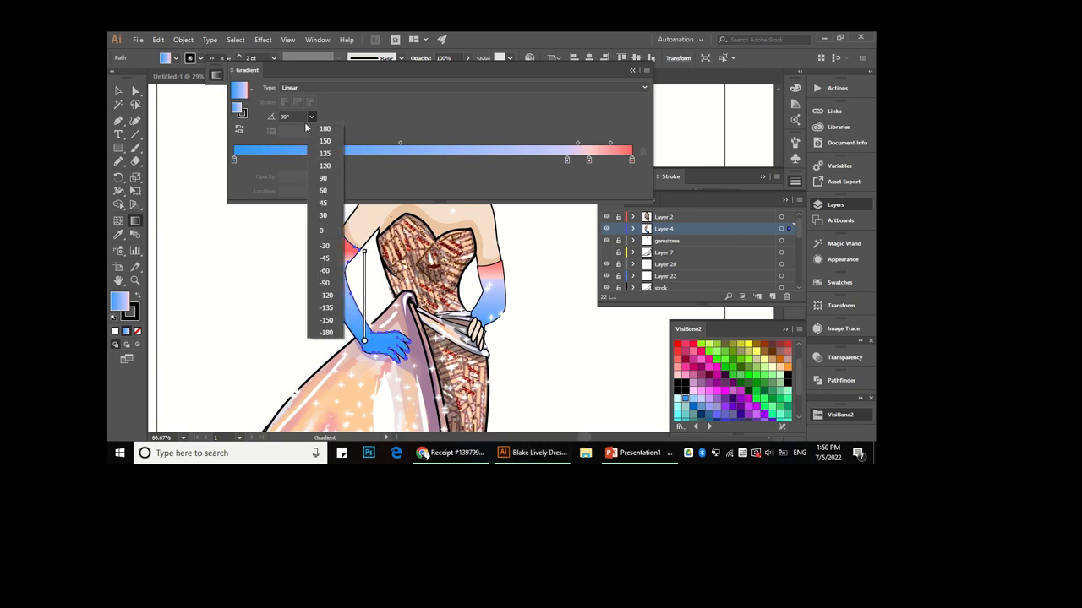
left_click(296, 115)
double_click(295, 116)
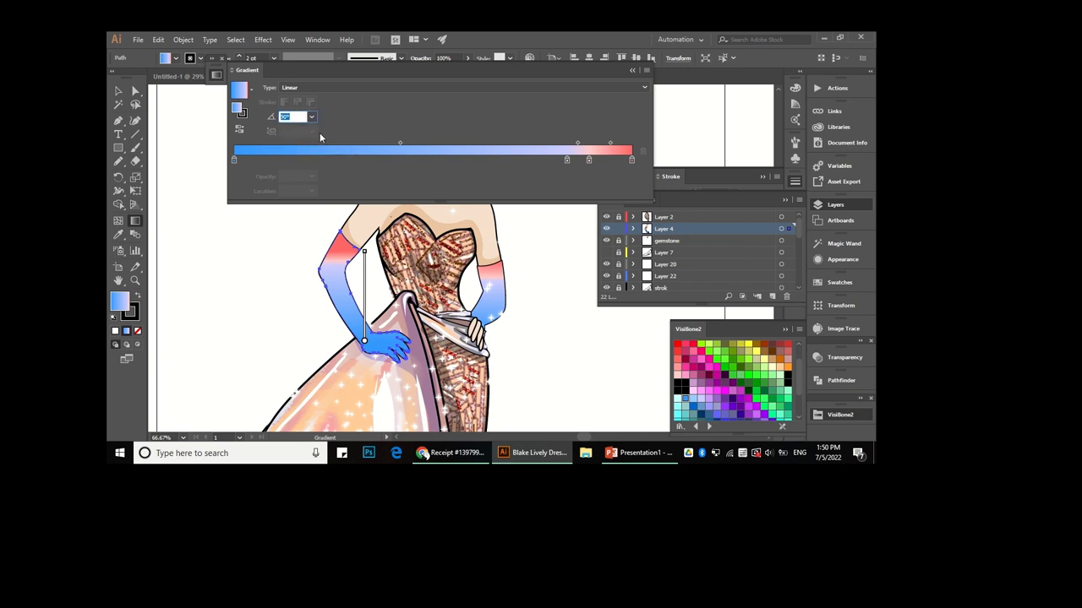
type("75")
key("Return")
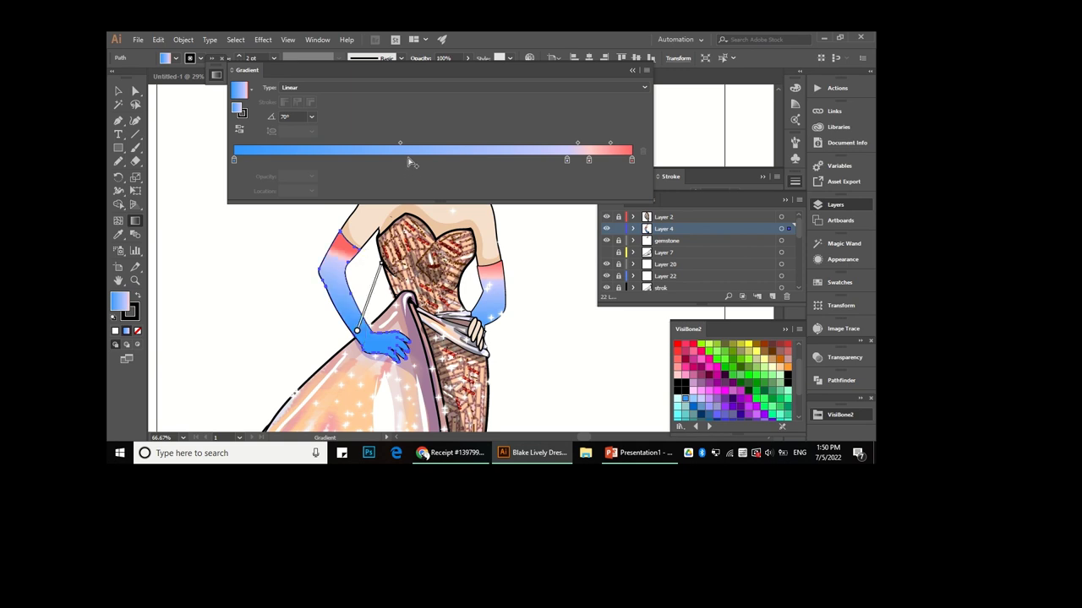
left_click(633, 72)
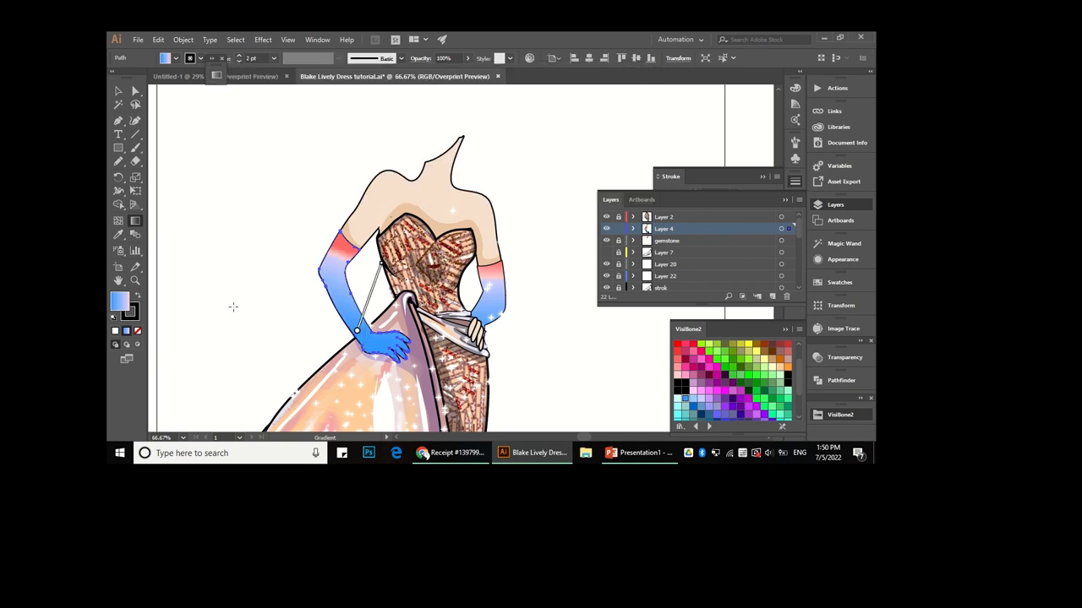
Drag the blue stop off the left glove's gradient slider.
key("a")
left_click(532, 323)
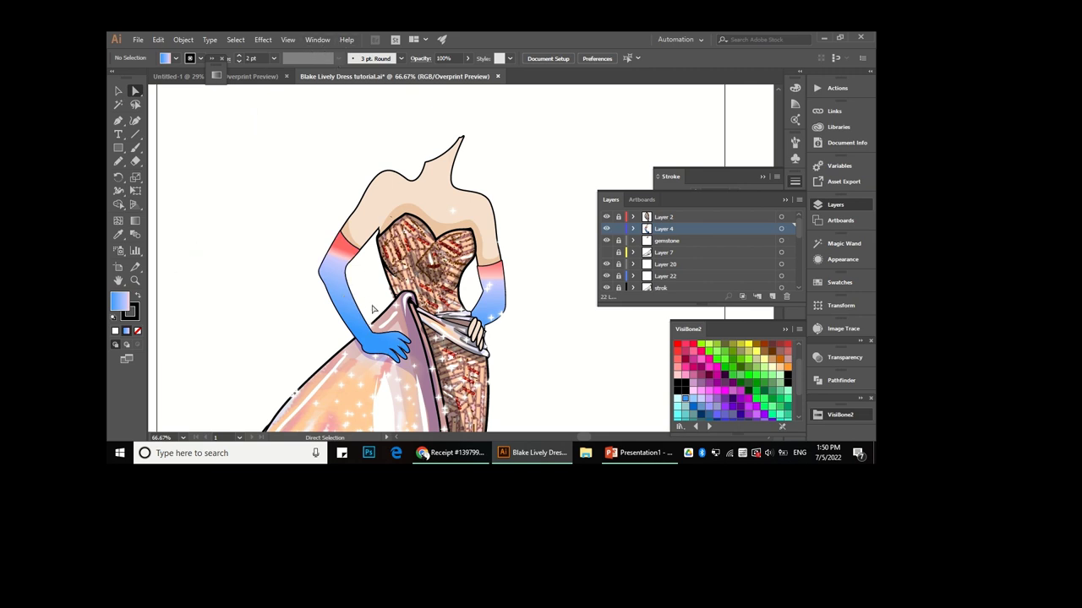
left_click(316, 40)
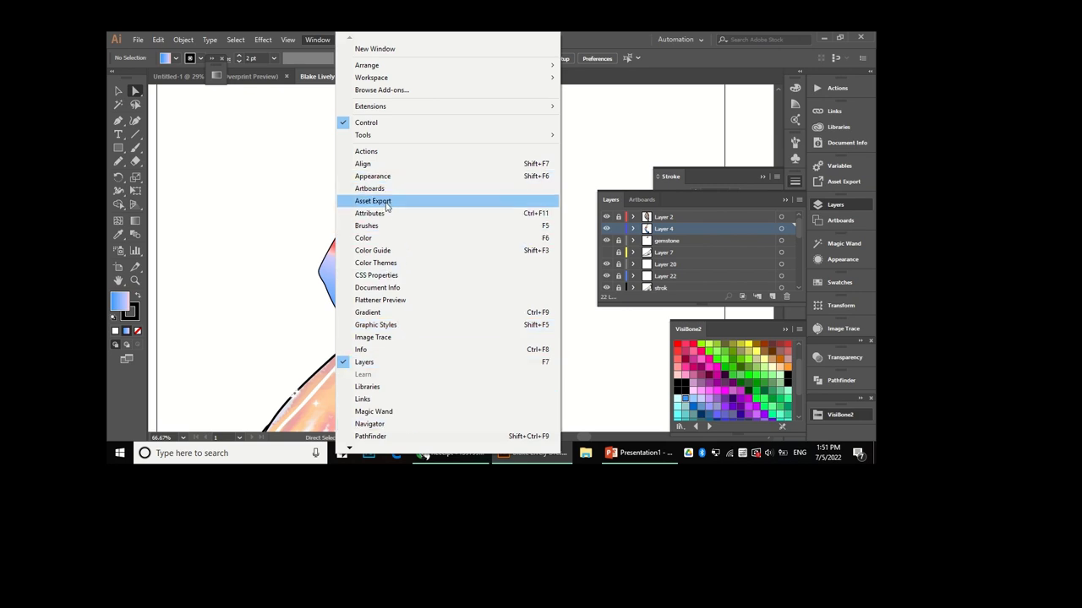
left_click(401, 315)
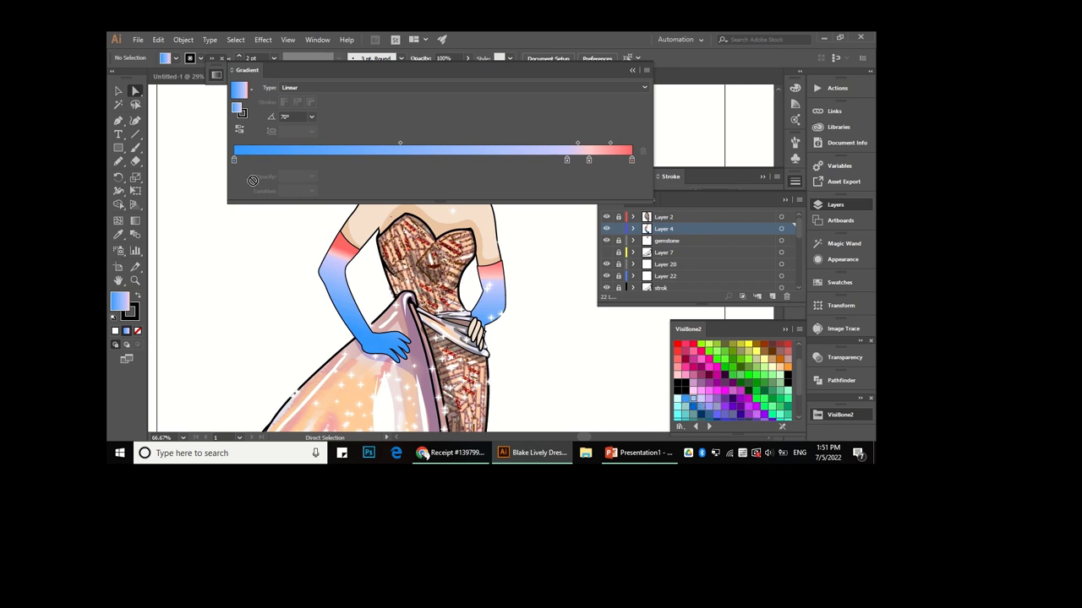
left_click(251, 161)
left_click_drag(234, 159, 240, 214)
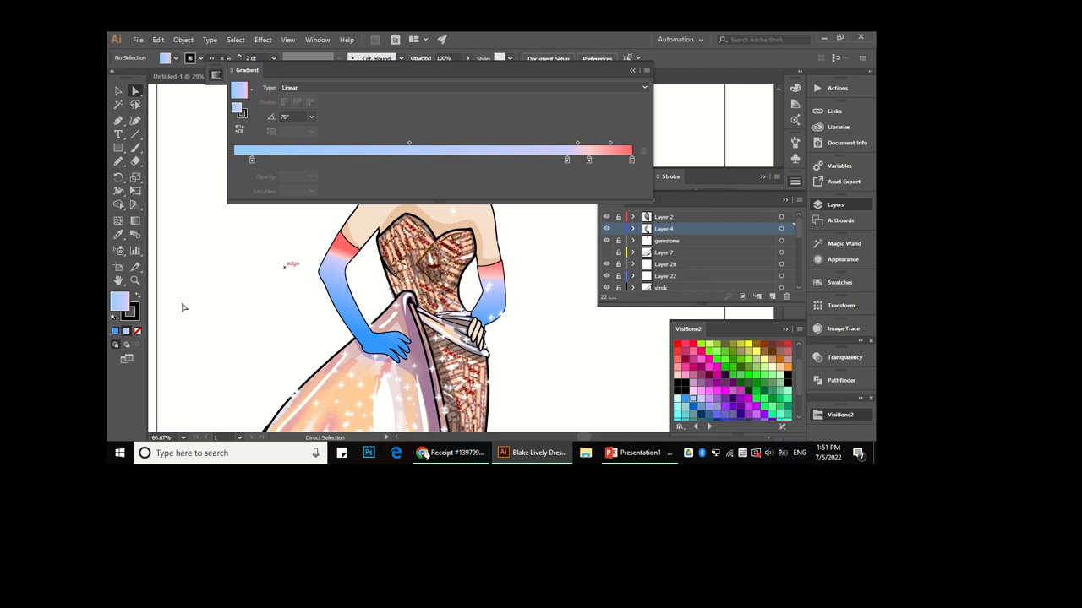
left_click(343, 277)
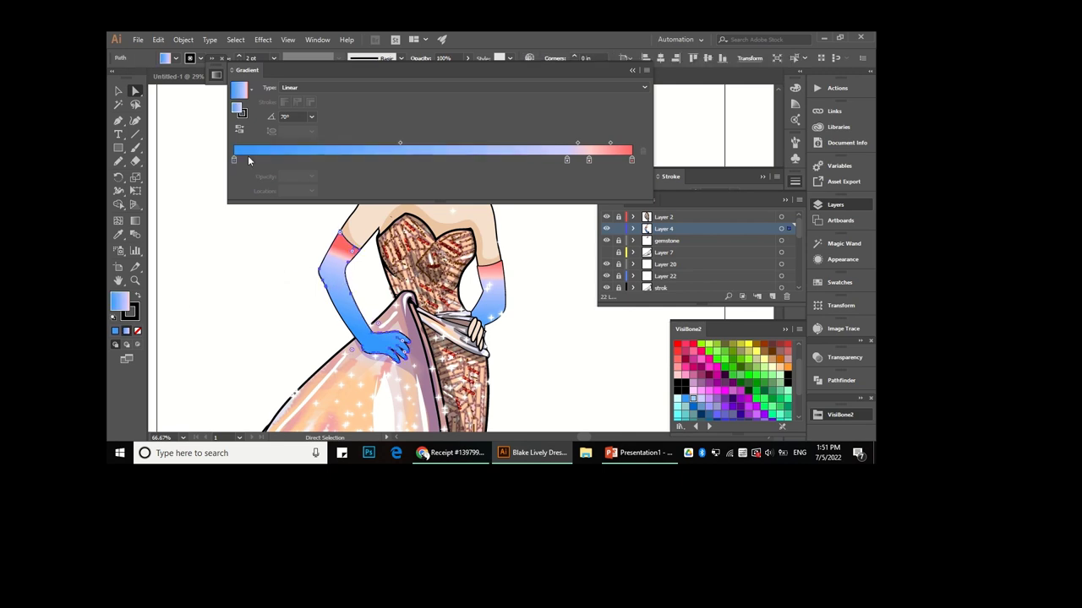
left_click_drag(234, 160, 245, 215)
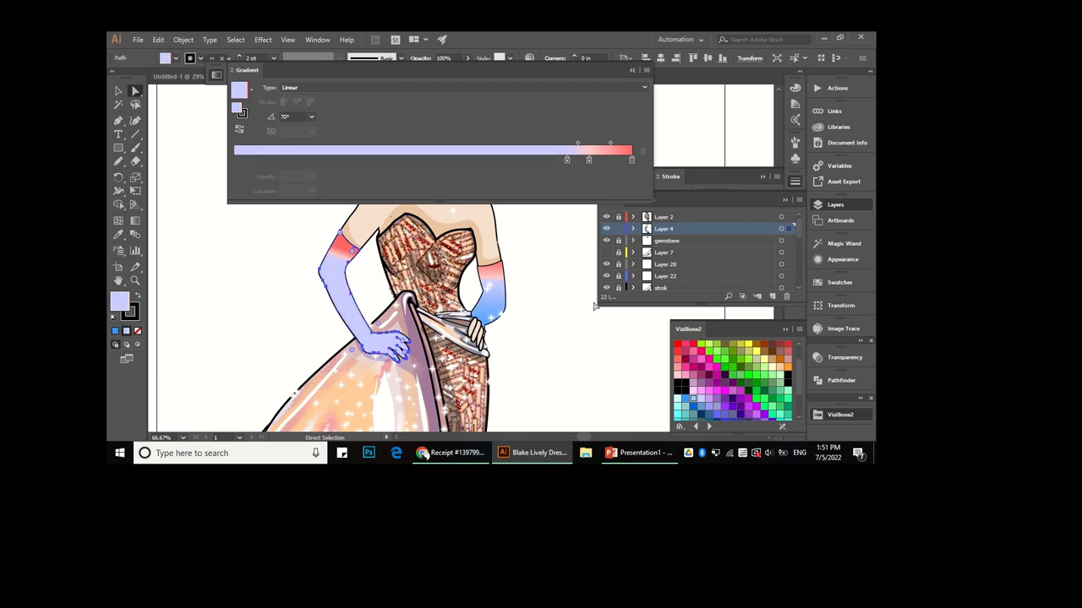
Remove the blue stop from the right glove's gradient on Layer 23.
left_click(518, 303)
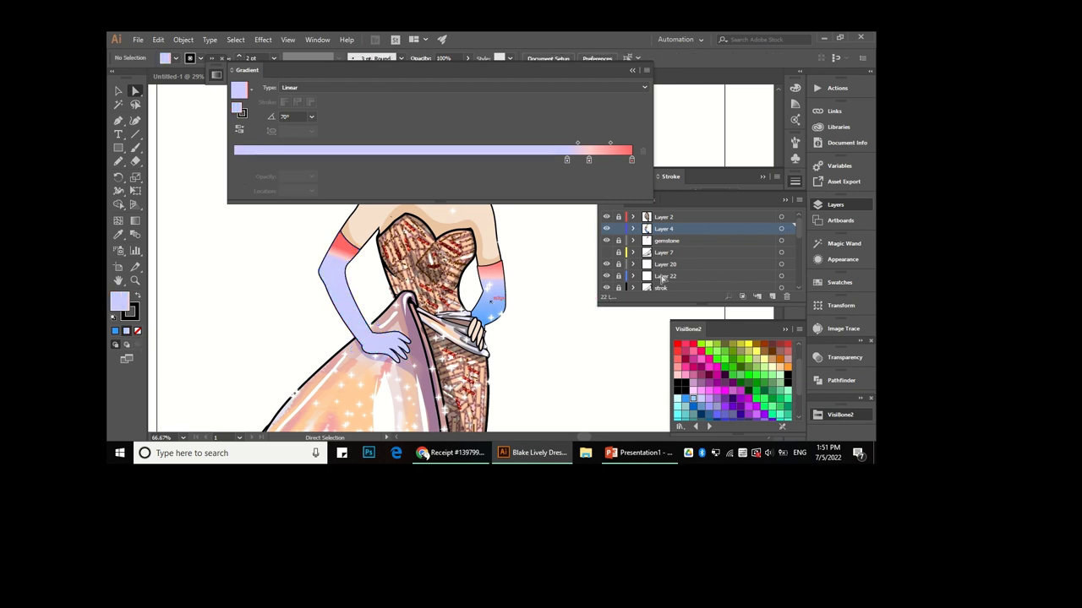
scroll(637, 256, "down", 5)
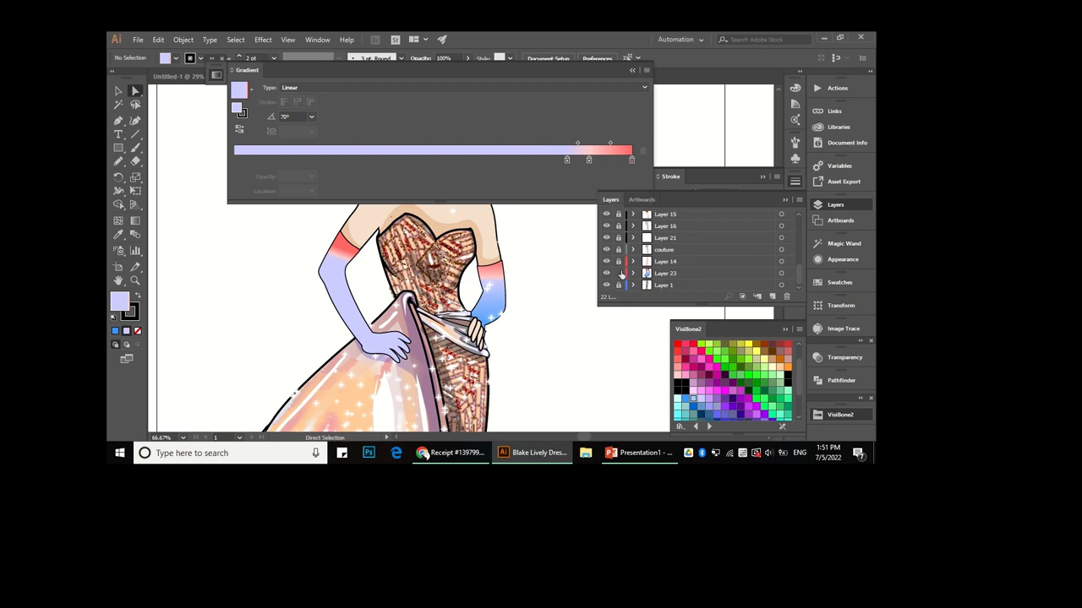
left_click(497, 306)
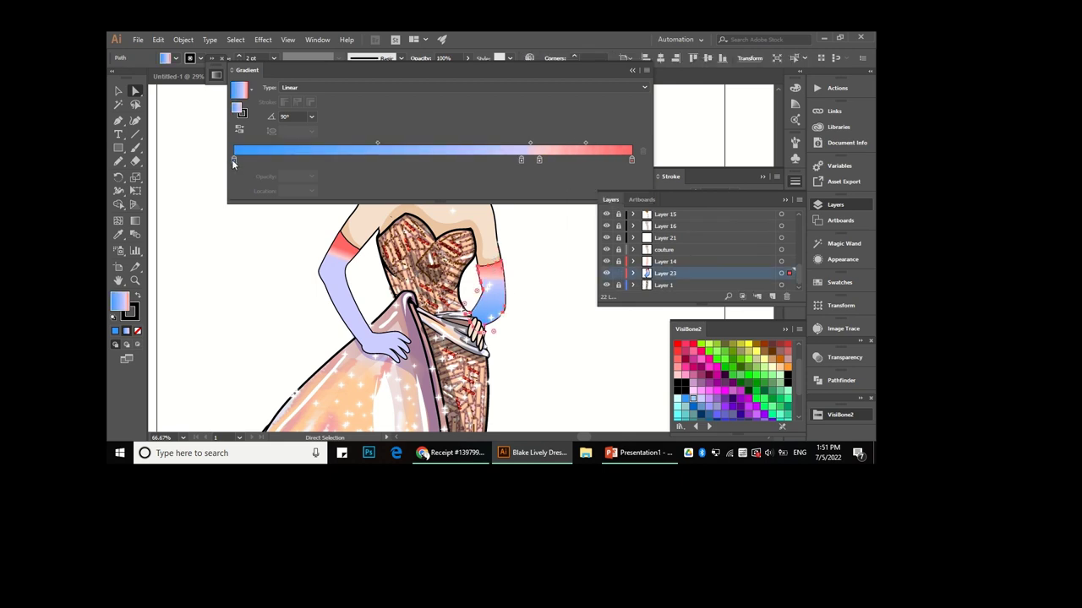
left_click_drag(235, 159, 238, 202)
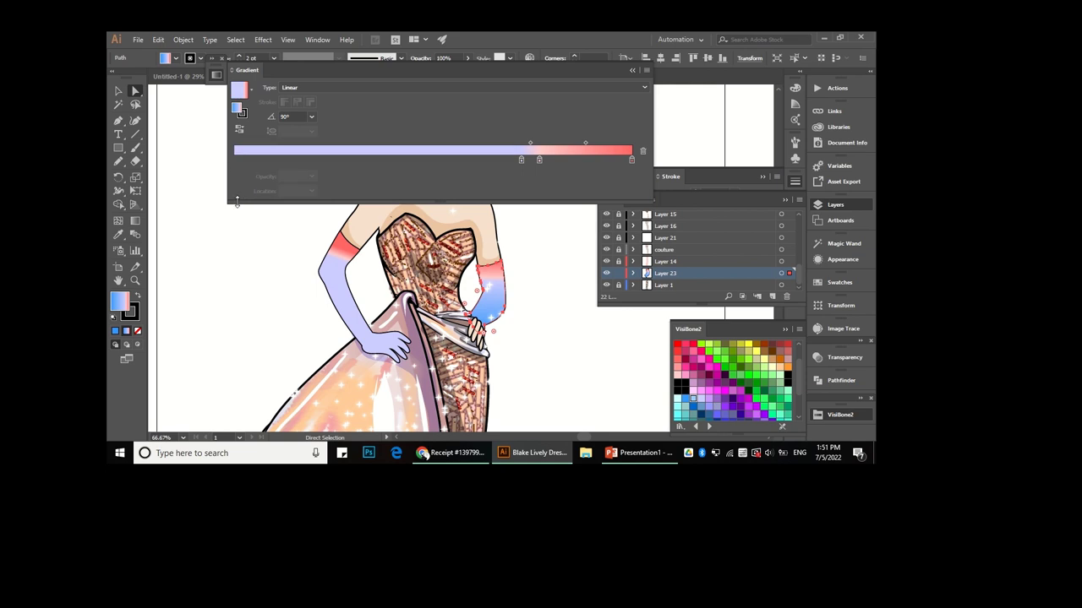
left_click(635, 70)
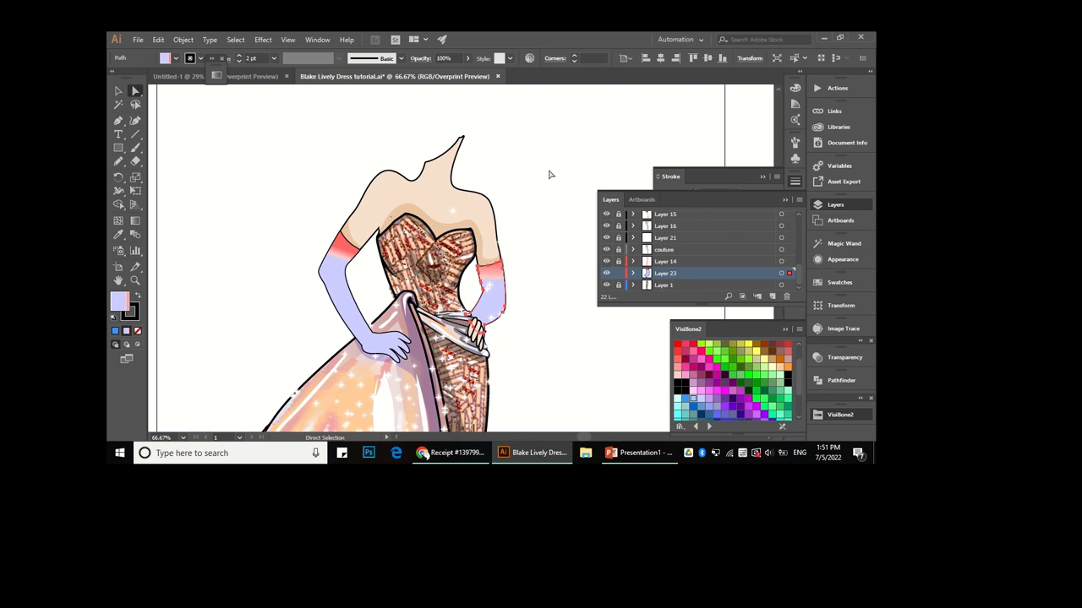
Select the sash and hand group on Layer 6 and change its gradient direction.
left_click(540, 220)
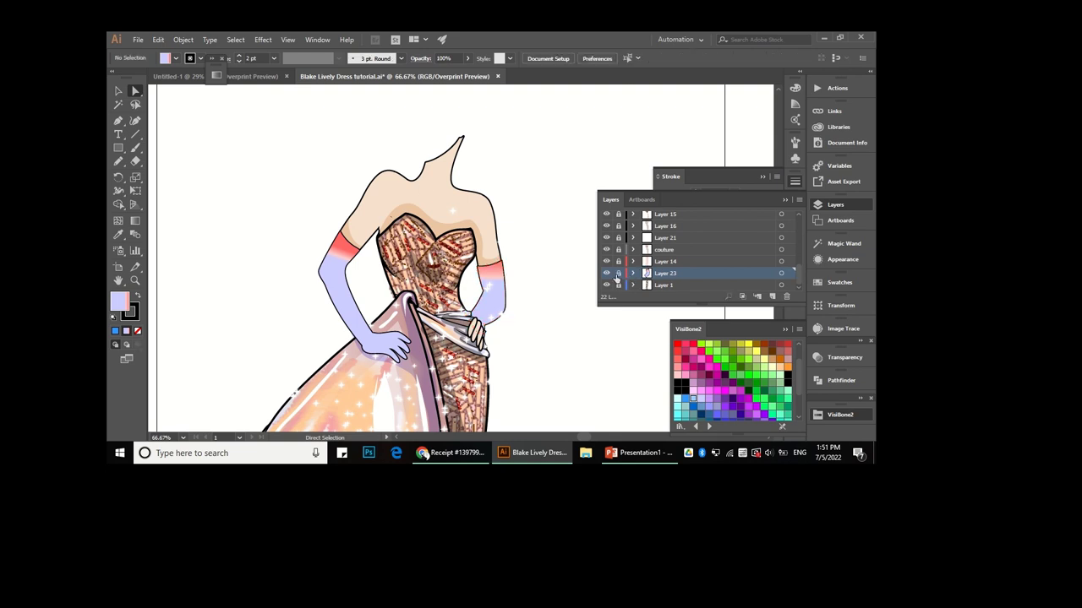
scroll(278, 176, "down", 1)
scroll(621, 253, "up", 3)
scroll(621, 262, "up", 3)
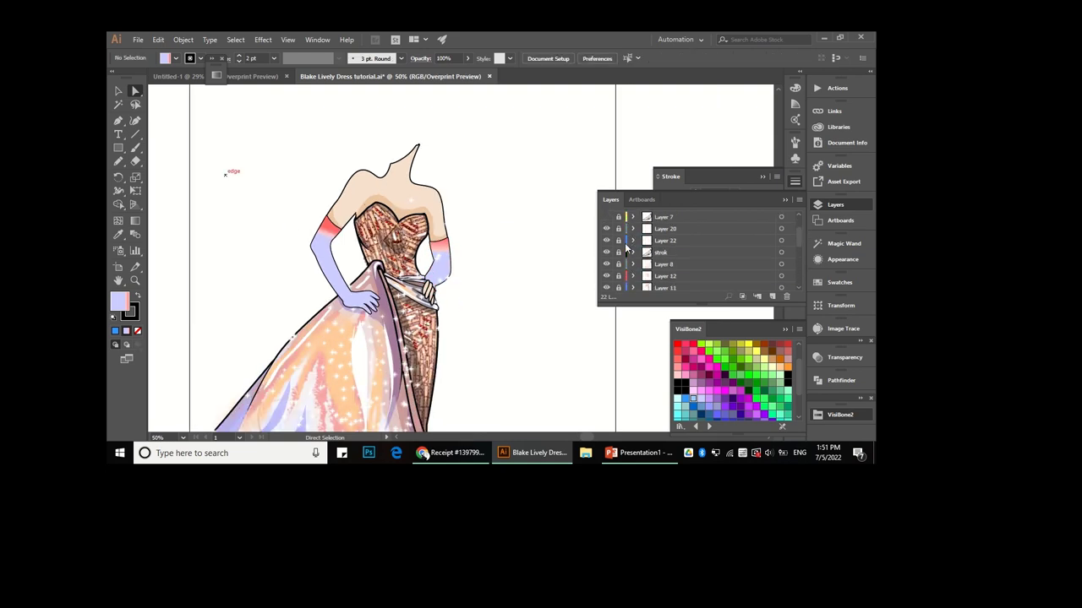
left_click(621, 265)
scroll(503, 304, "up", 2)
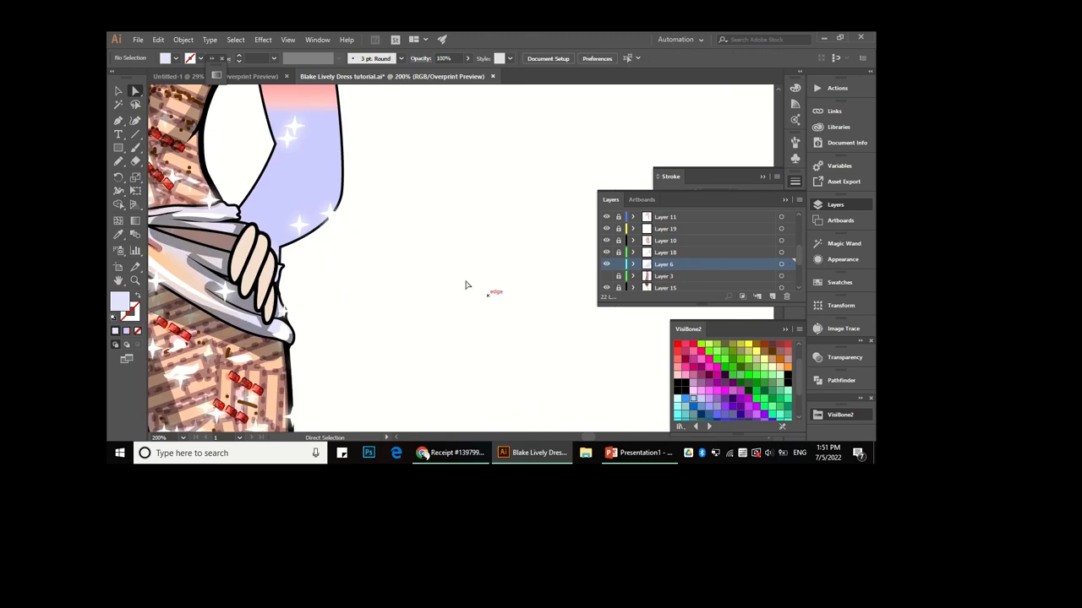
scroll(313, 279, "up", 2)
left_click(313, 278)
key("i")
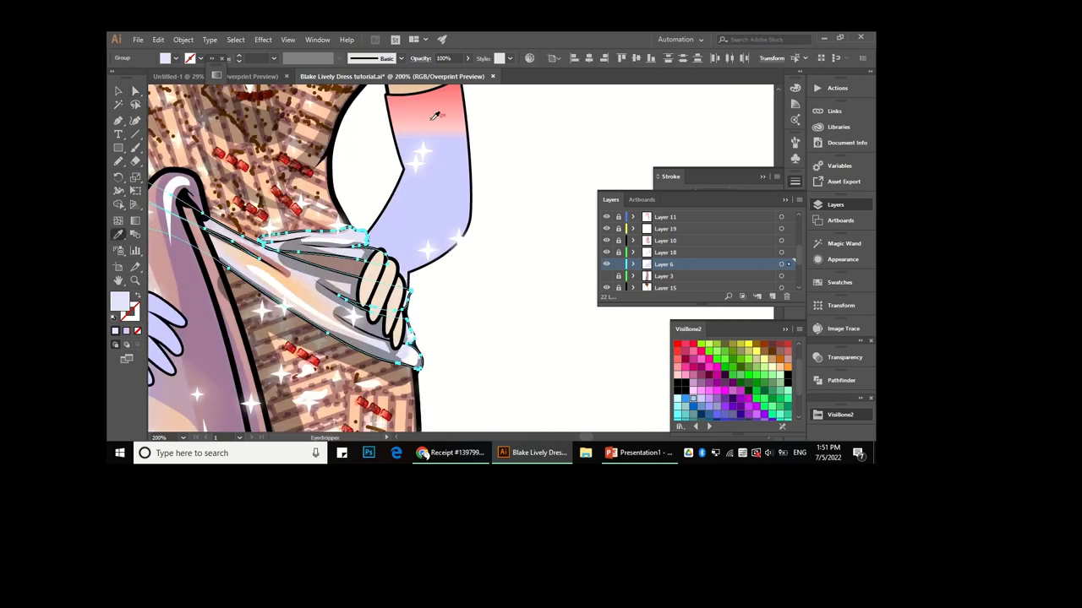
key("g")
scroll(556, 302, "left", 1)
scroll(448, 270, "down", 1)
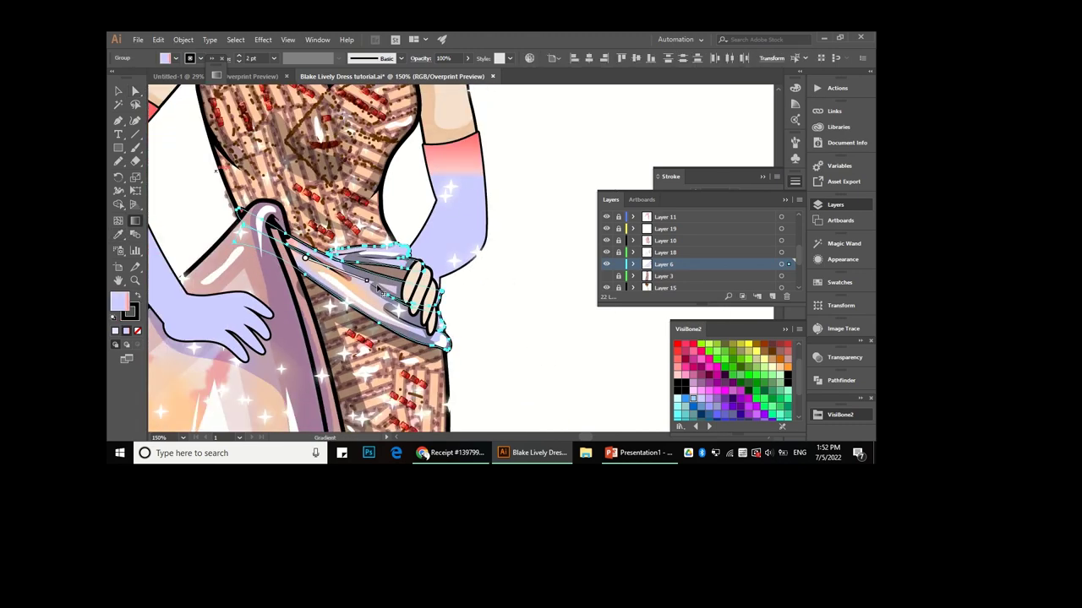
left_click_drag(316, 267, 405, 292)
Select the top sash path, then make Layer 2 the active layer.
key("ctrl+shift+a")
scroll(423, 291, "down", 3)
scroll(447, 287, "up", 3)
key("a")
scroll(447, 287, "up", 3)
left_click(317, 278)
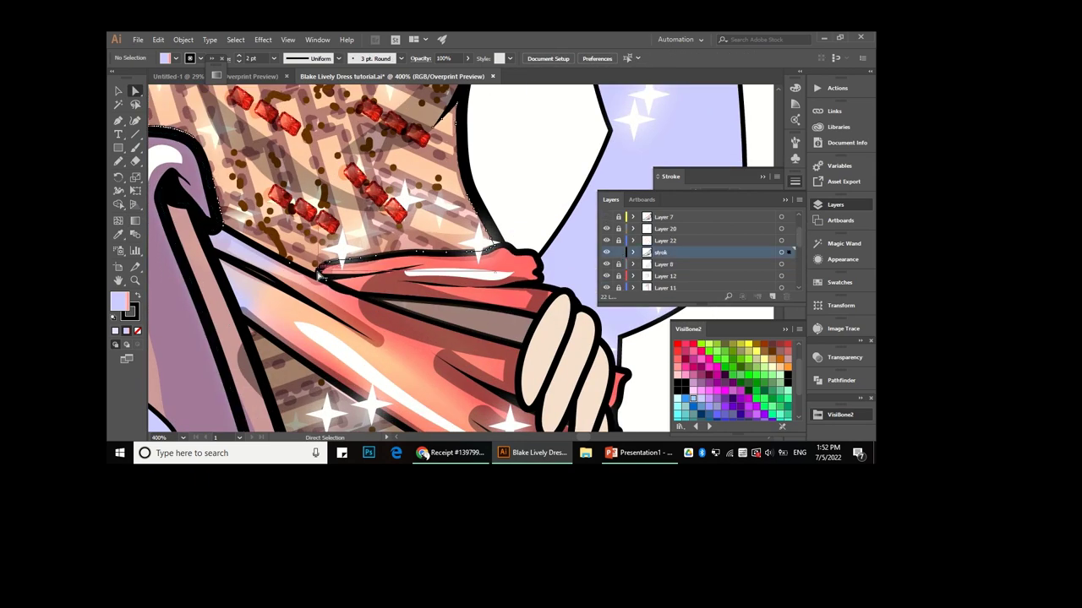
key("n")
key("a")
scroll(397, 258, "down", 2)
scroll(422, 258, "down", 1)
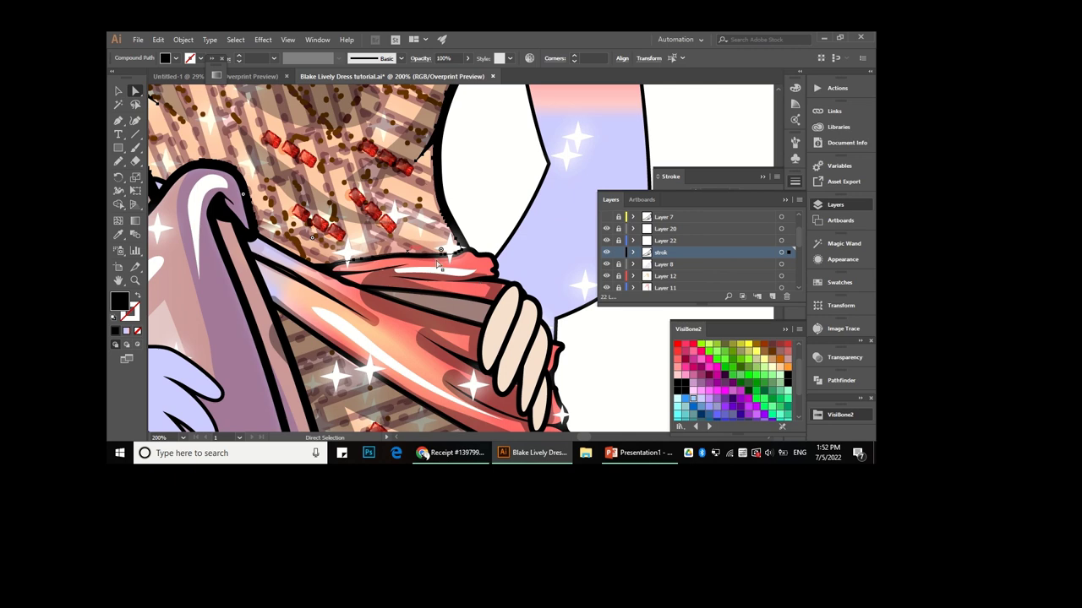
scroll(431, 258, "down", 1)
scroll(430, 258, "down", 2)
scroll(431, 257, "down", 2)
key("ctrl+shift+a")
scroll(676, 253, "up", 3)
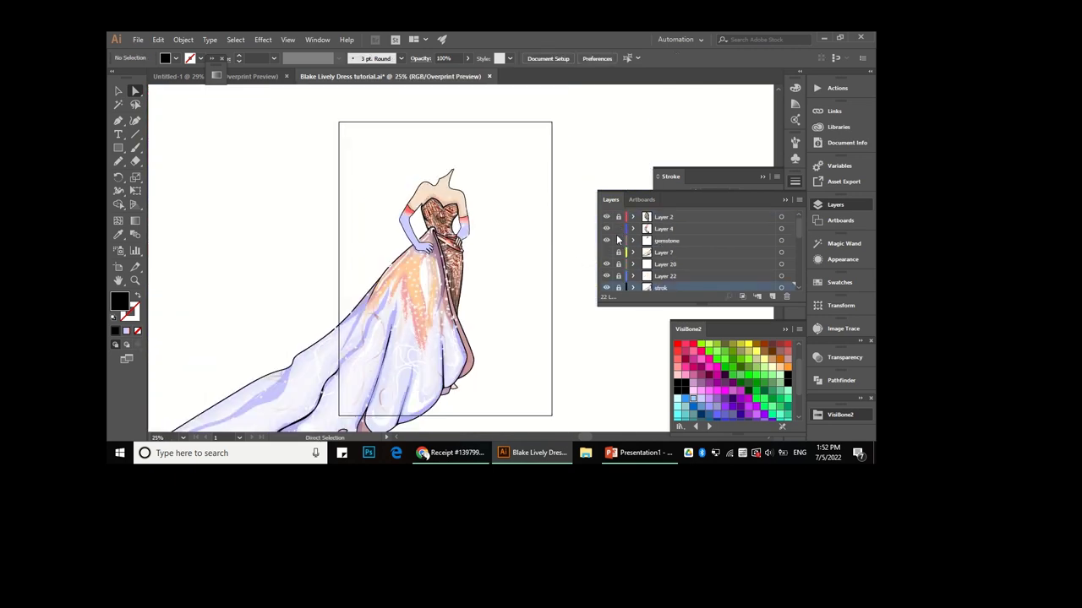
left_click(617, 218)
scroll(486, 231, "up", 2)
Give the sash the glove's sampled lavender and redraw its gradient across it.
left_click(398, 219)
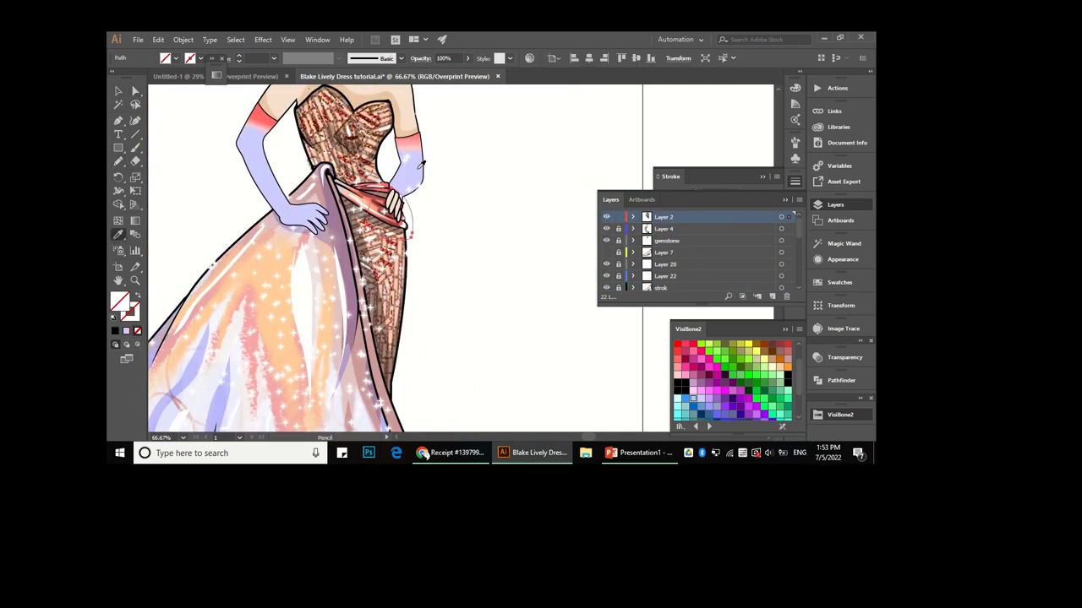
key("i")
left_click(253, 178)
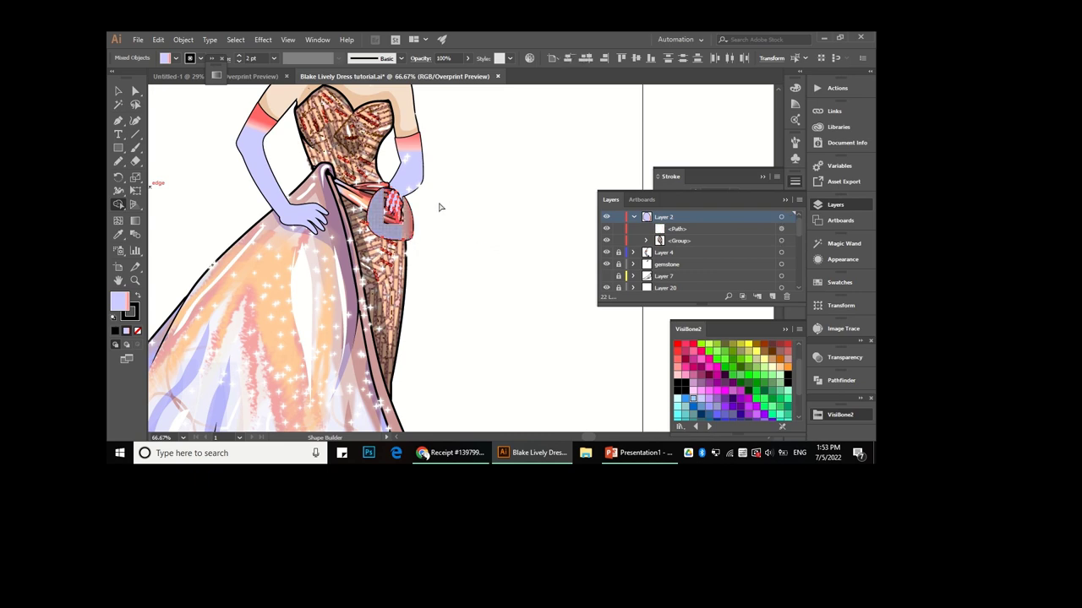
scroll(437, 206, "up", 3)
key("a")
left_click(135, 218)
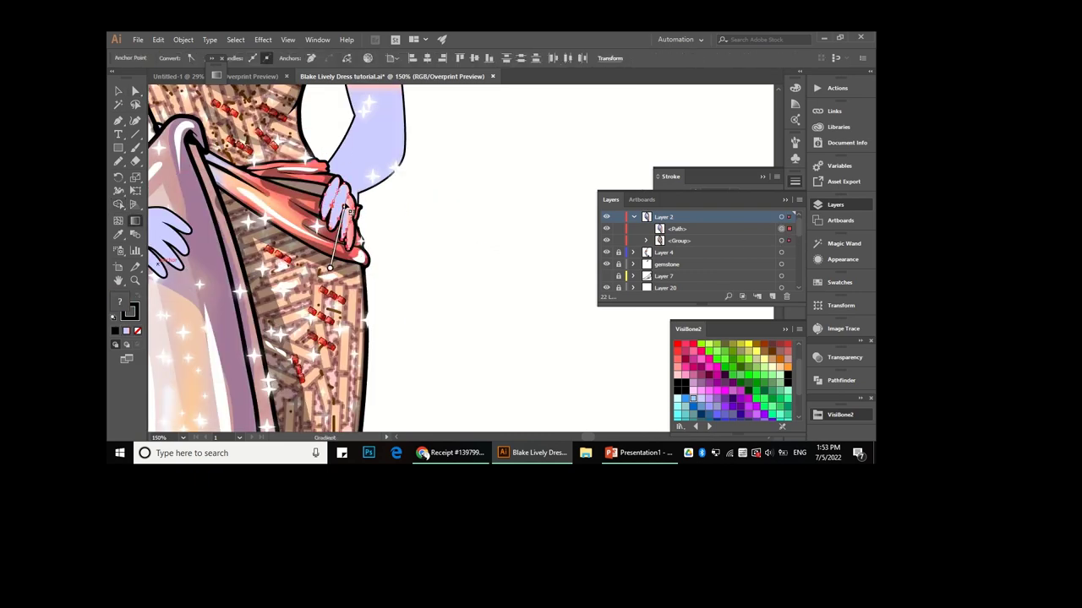
left_click_drag(318, 166, 428, 312)
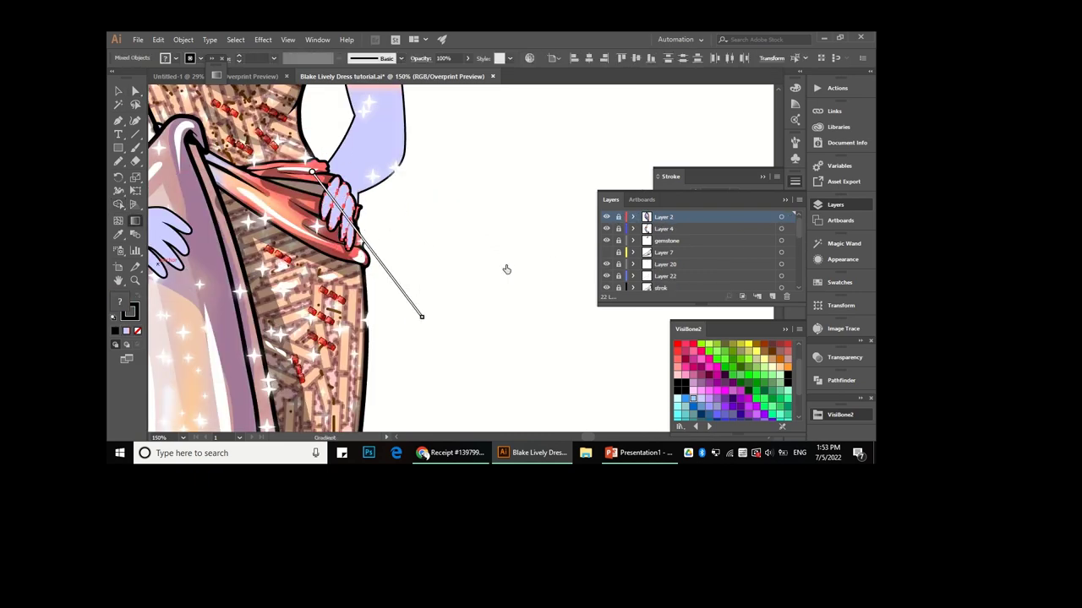
scroll(507, 268, "down", 3)
scroll(482, 229, "down", 2)
key("v")
left_click(495, 271)
scroll(640, 255, "down", 3)
scroll(639, 255, "down", 3)
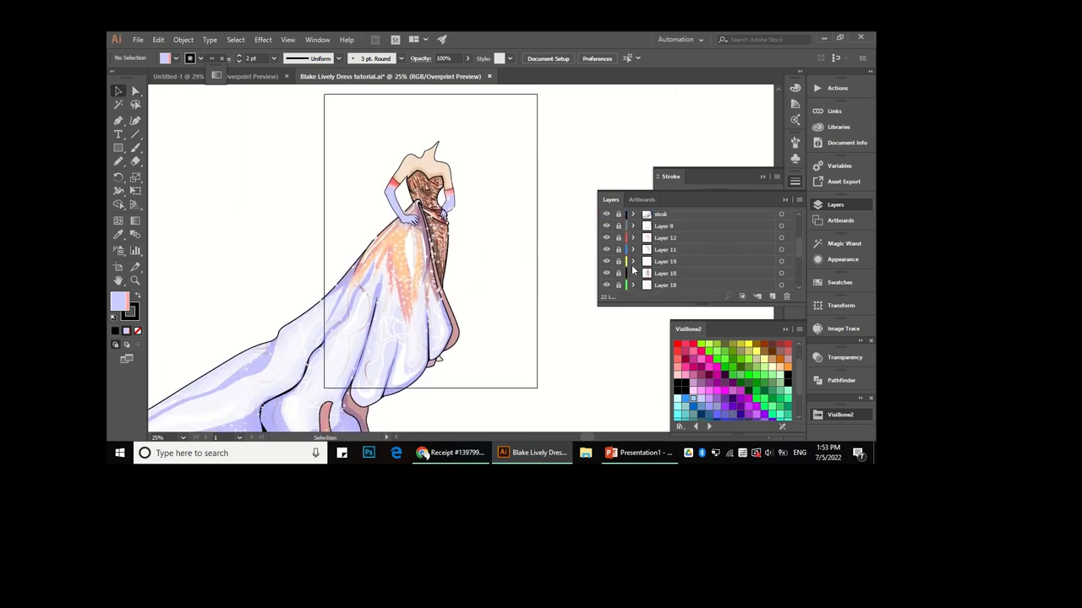
Draw a rectangle frame over the whole gown and train, and send it to the back.
scroll(501, 259, "down", 1)
left_click(621, 264)
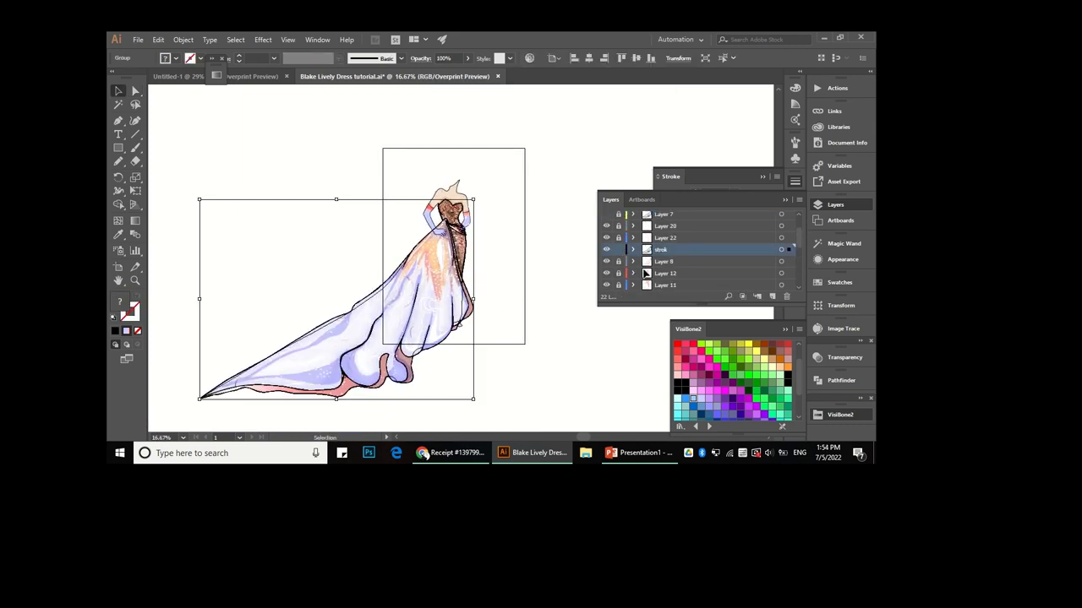
left_click(531, 259)
left_click(460, 297)
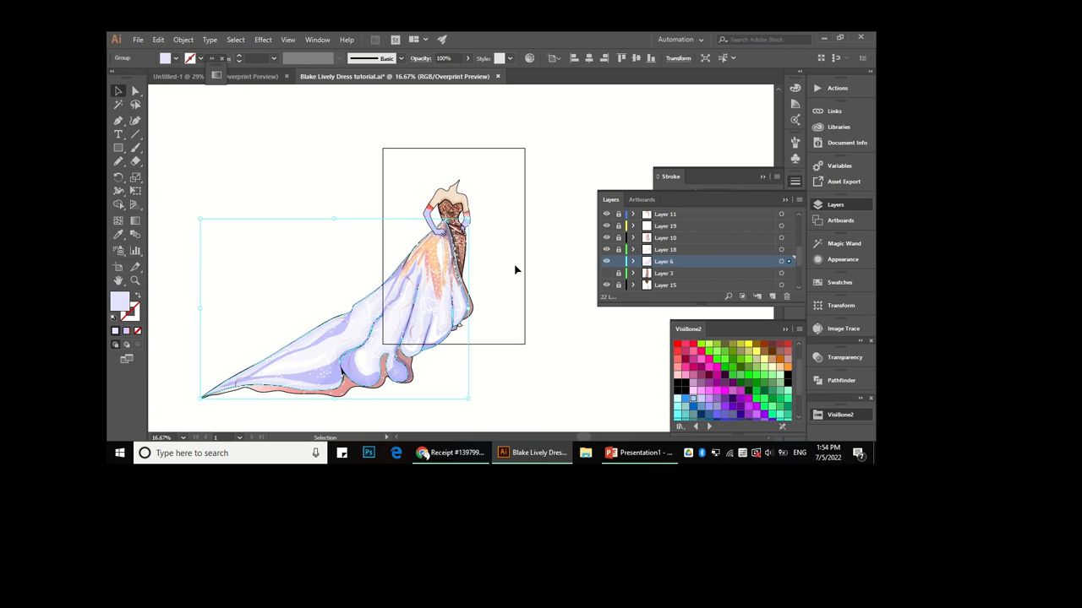
key("m")
scroll(524, 175, "down", 1)
left_click_drag(545, 147, 245, 372)
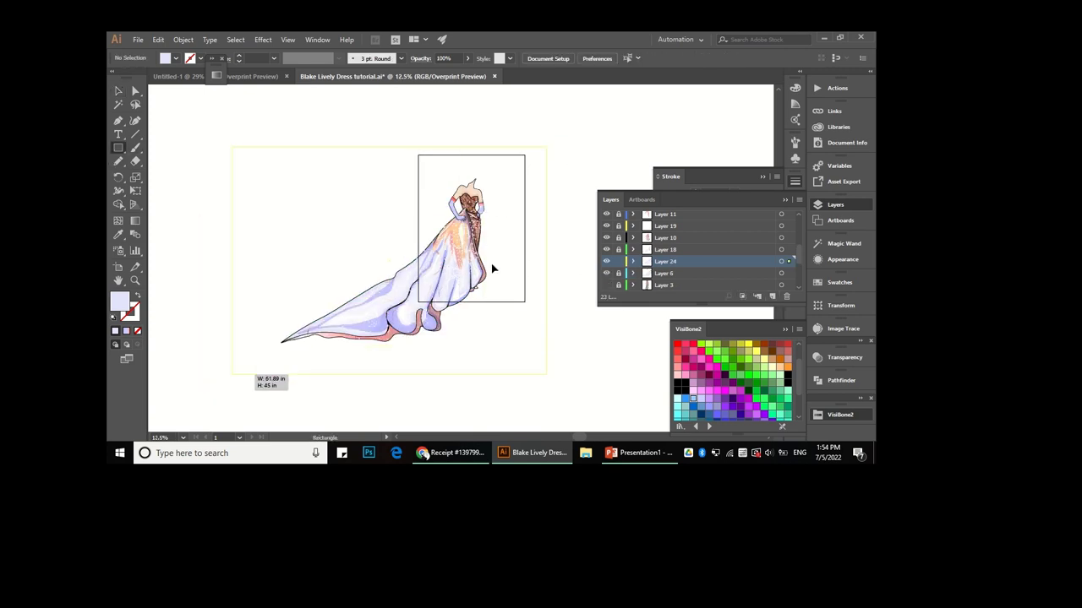
right_click(532, 267)
left_click(660, 410)
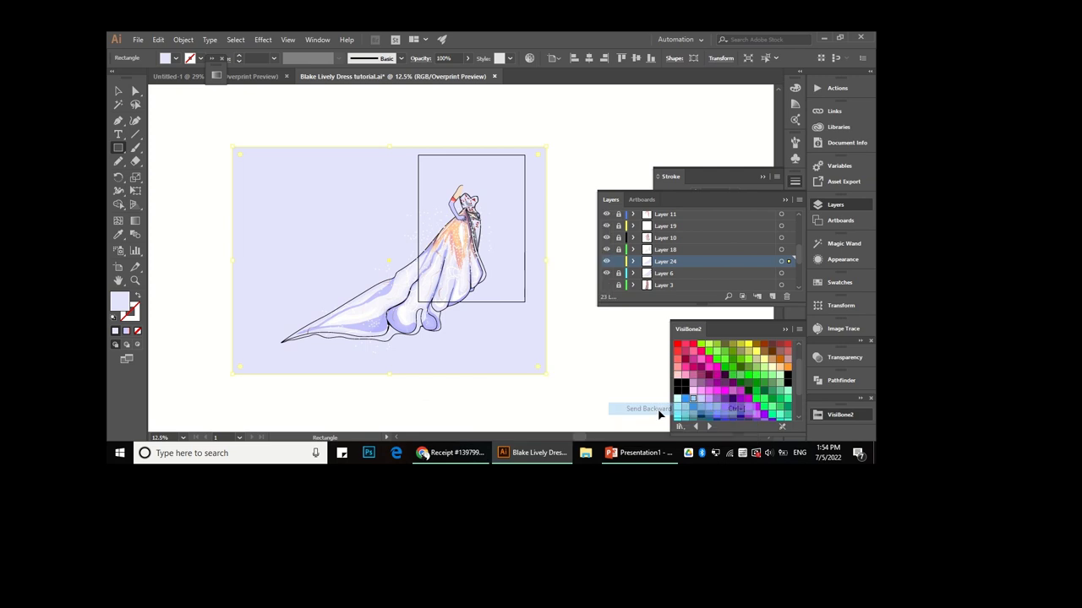
right_click(517, 240)
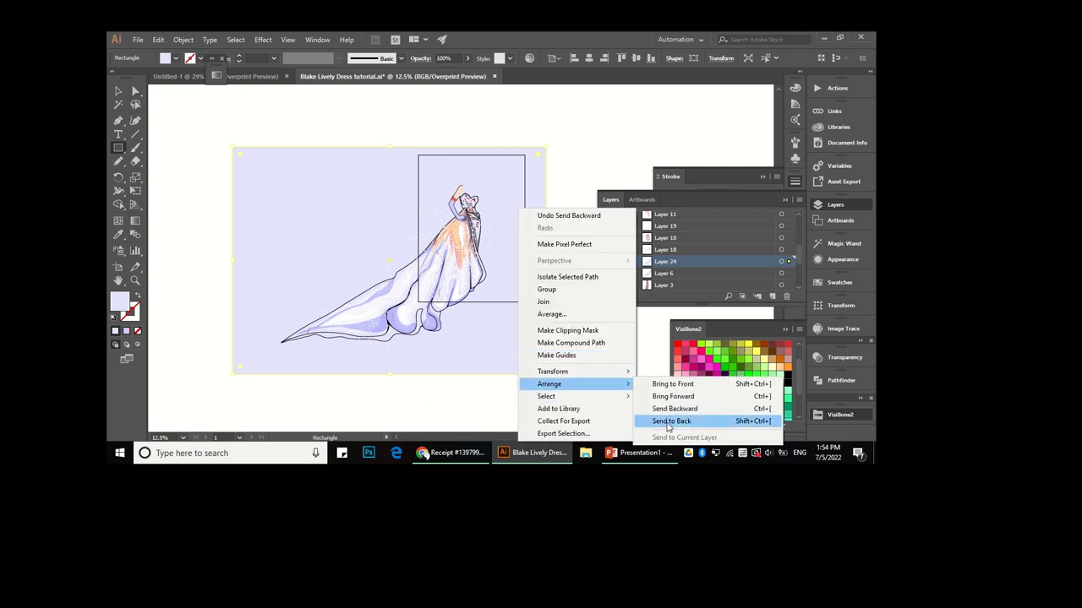
left_click(669, 421)
Select the rectangle with the gown, make a clipping mask, and isolate the clip group.
key("v")
left_click(579, 270)
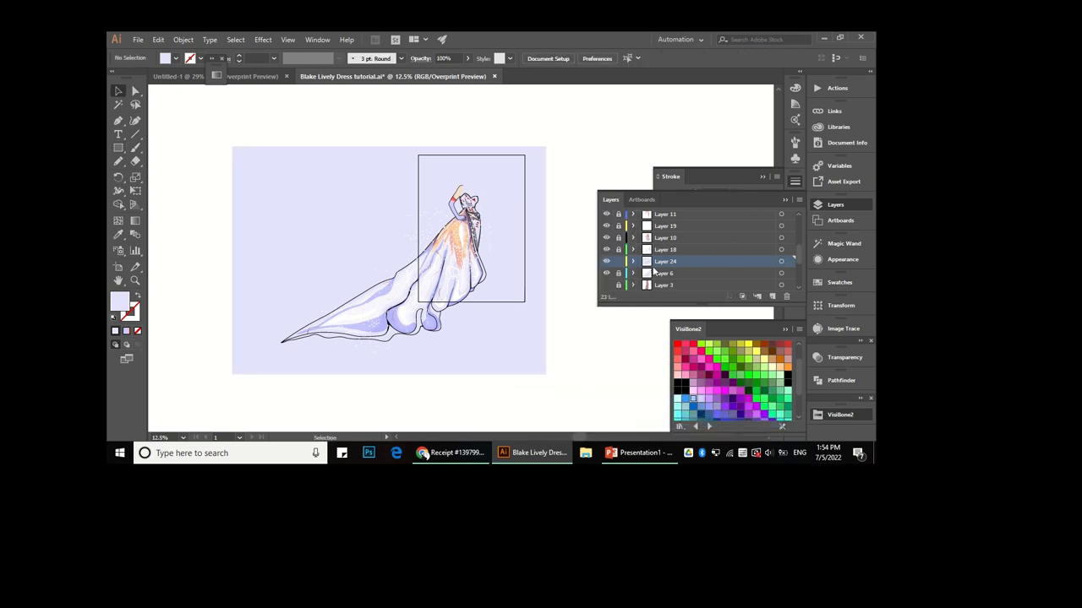
left_click_drag(571, 139, 336, 326)
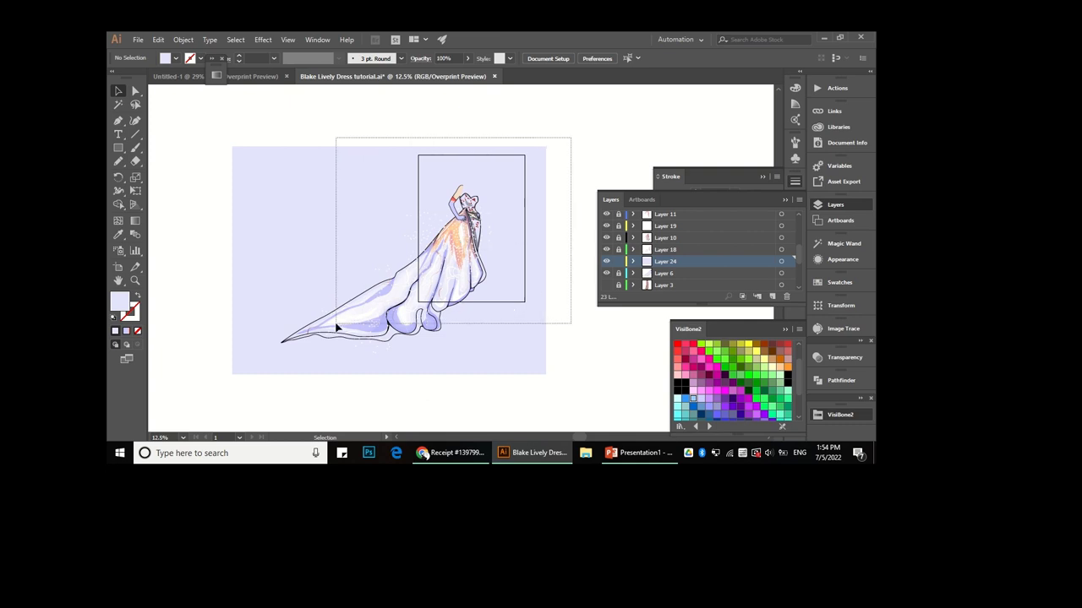
left_click_drag(521, 358, 527, 338)
key("a")
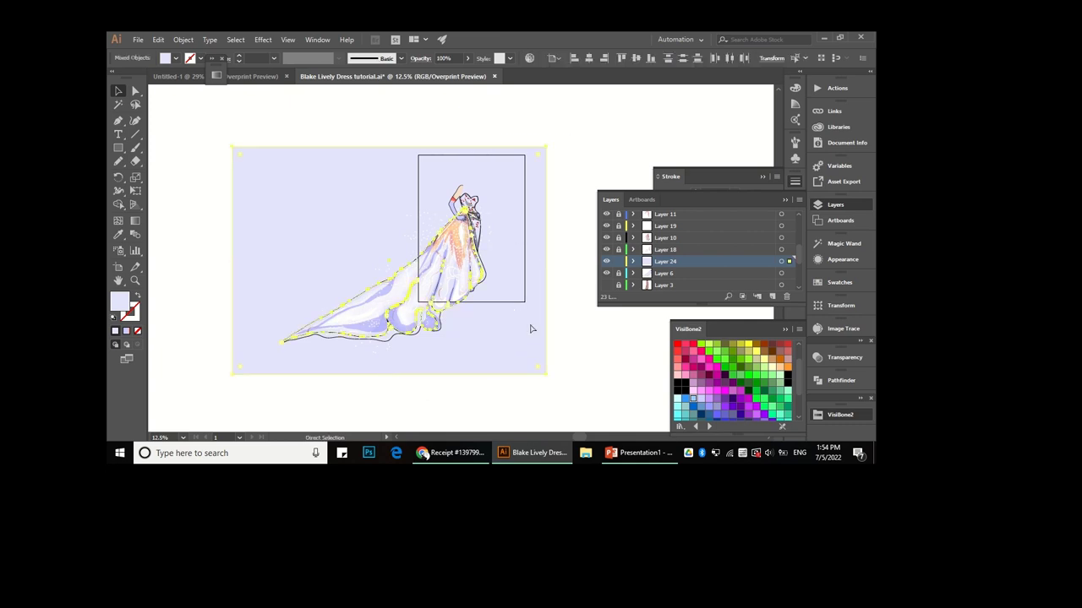
key("ctrl+7")
key("v")
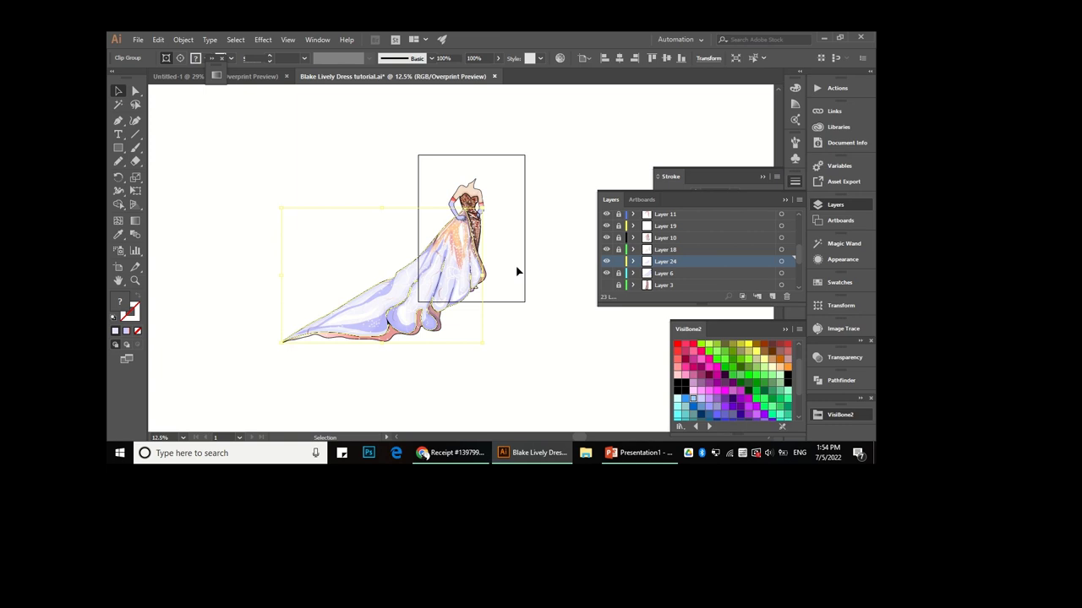
key("ctrl+equal")
right_click(450, 260)
left_click(513, 327)
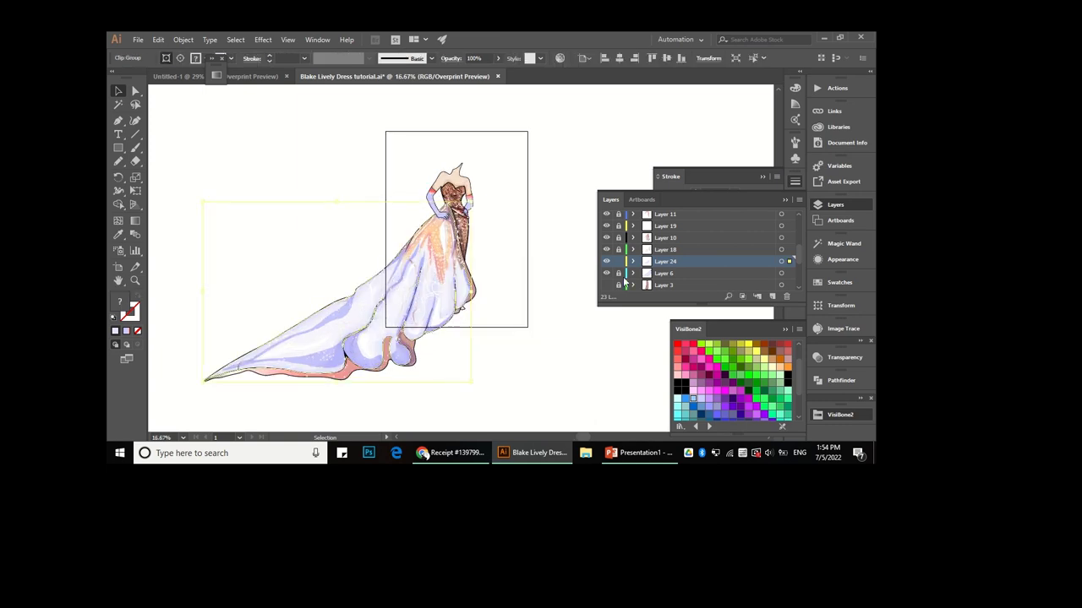
left_click(795, 143)
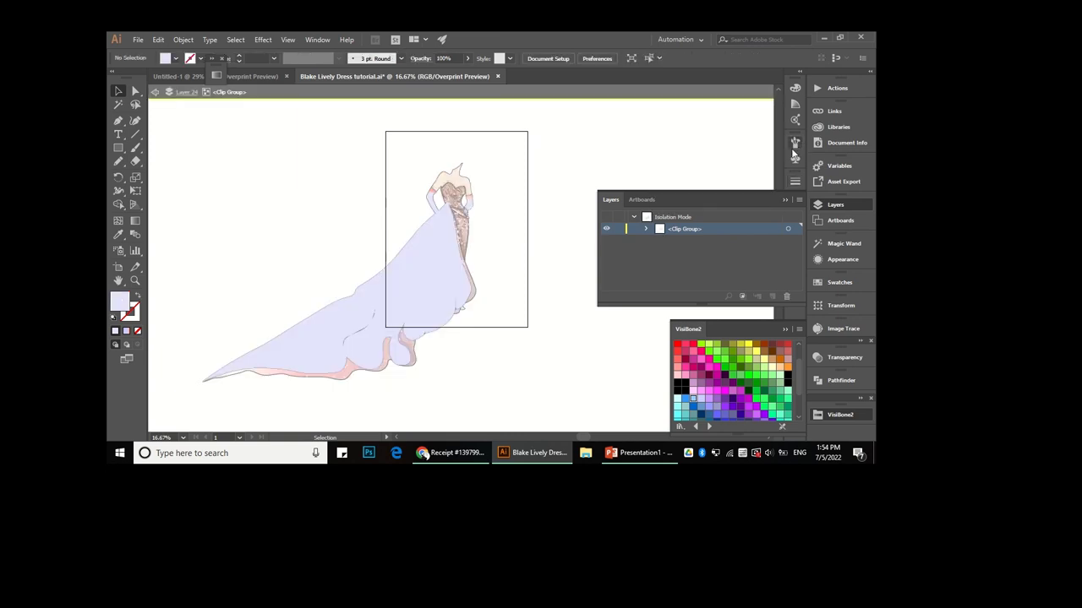
Paint a no-fill Paintbrush stroke over the bodice and apply the watercolour scatter brush.
scroll(731, 181, "down", 2)
left_click(658, 204)
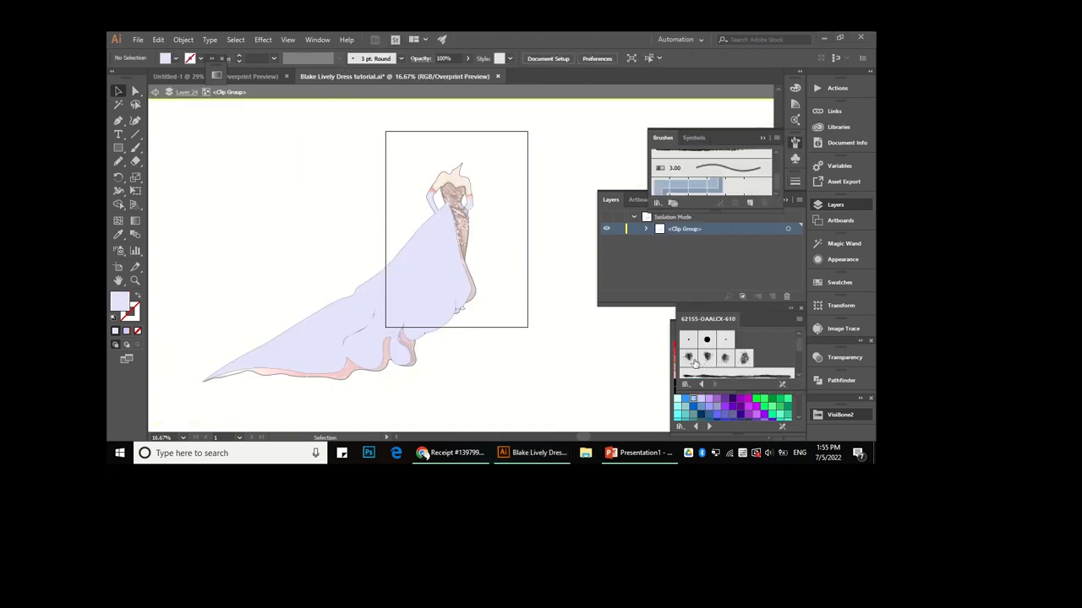
key("b")
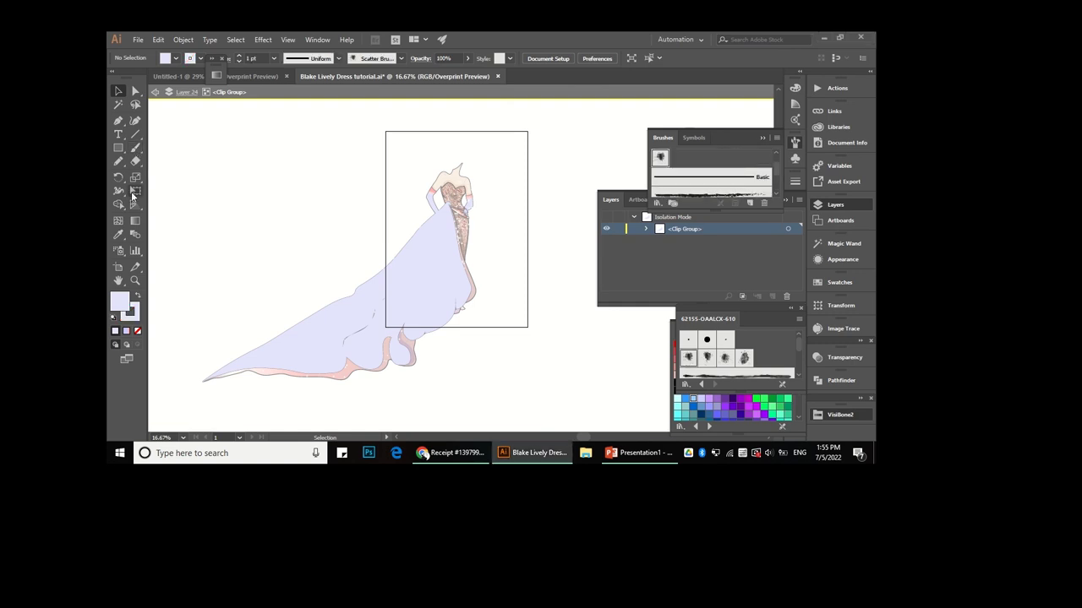
left_click(135, 148)
key("slash")
key("v")
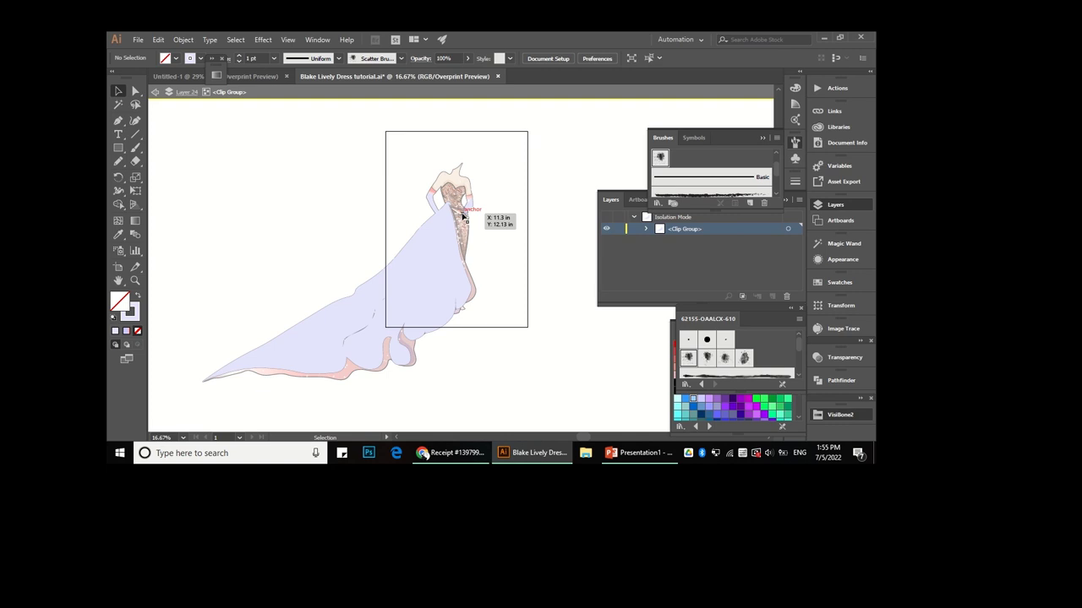
left_click(464, 211)
left_click(728, 359)
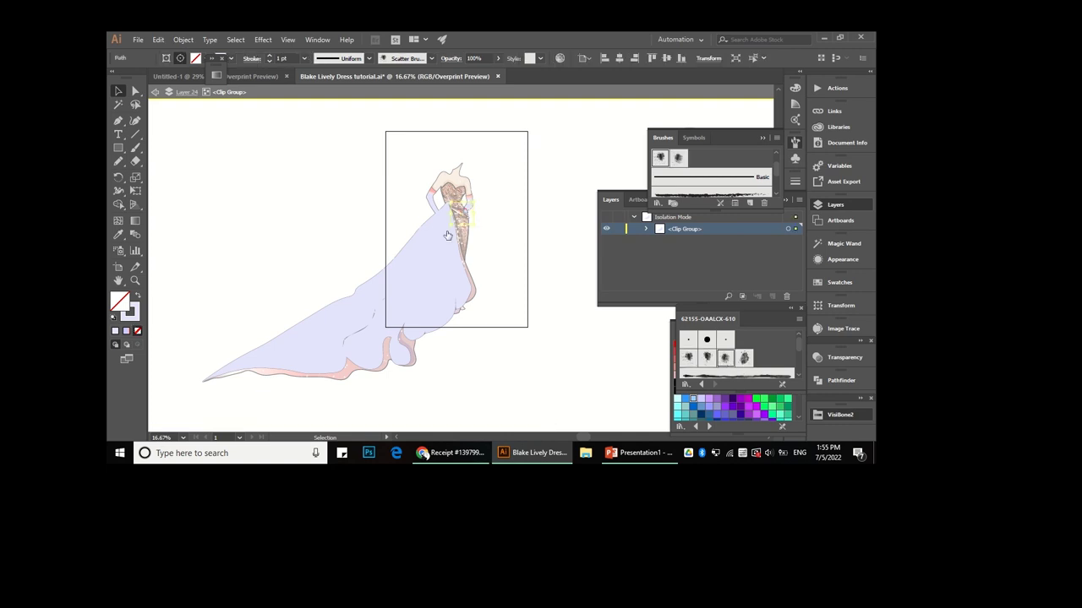
Make the watercolour stroke much heavier and set its blending mode to Multiply.
left_click(304, 58)
left_click(330, 246)
left_click(446, 59)
left_click(366, 76)
left_click(364, 114)
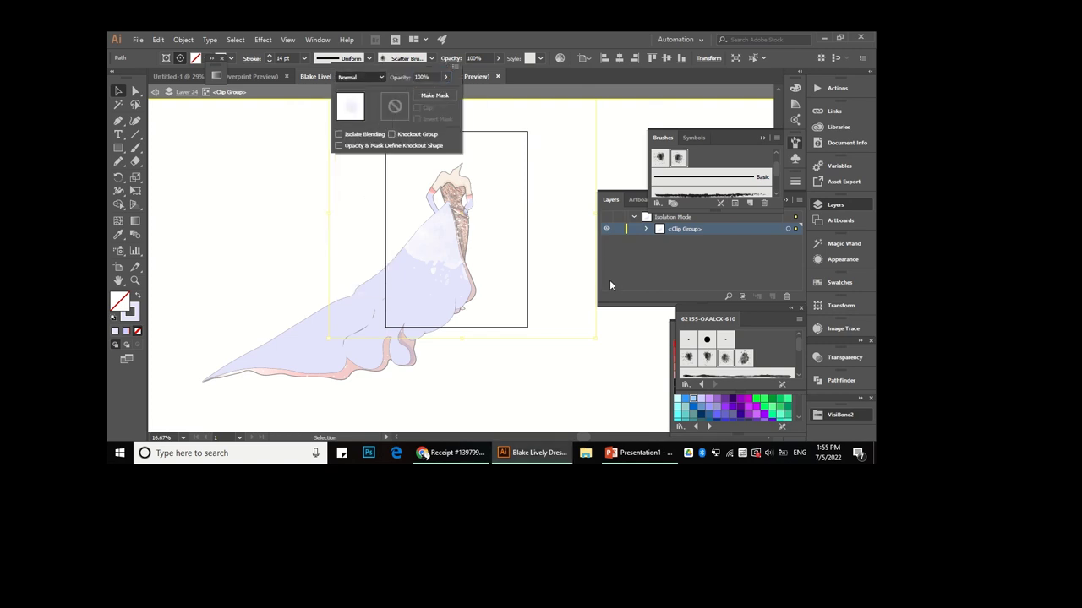
Give the wash a pink VisiBone2 stroke with no fill at 7 pt weight.
left_click(851, 420)
left_click(677, 368)
left_click(136, 301)
key("slash")
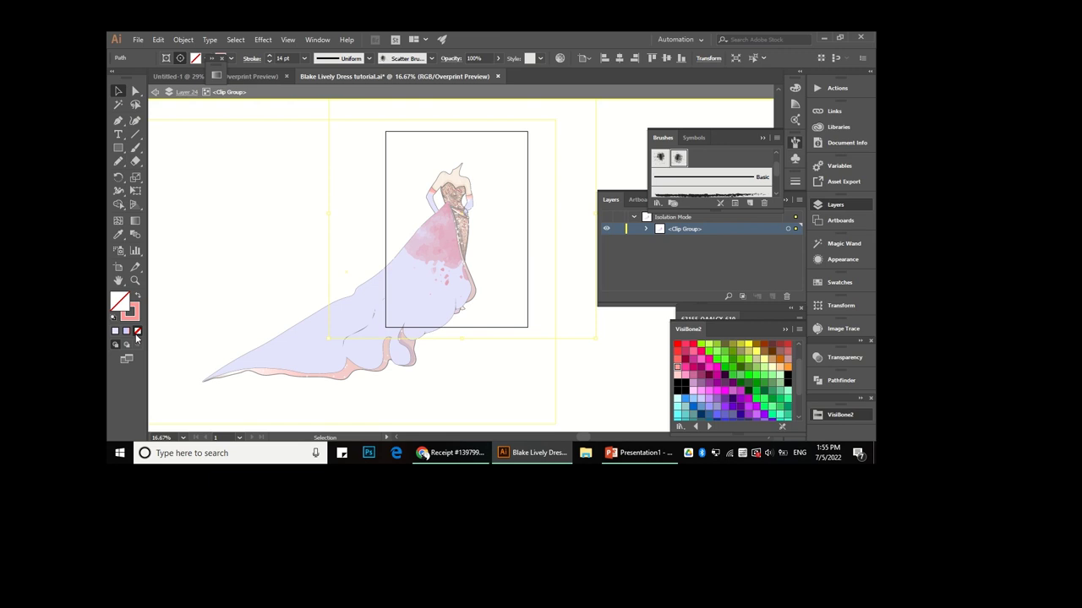
left_click(138, 331)
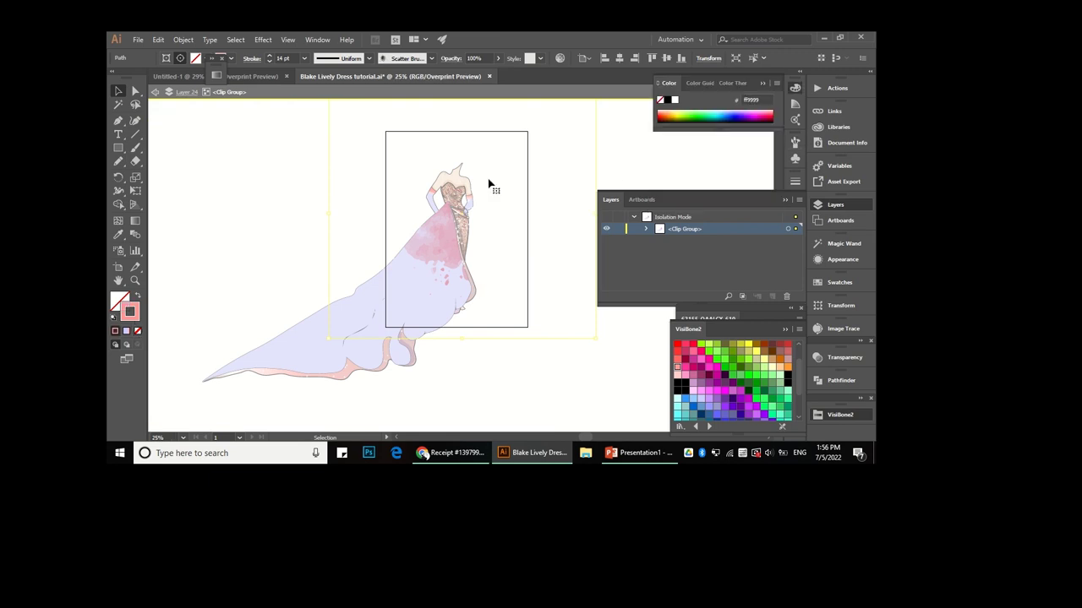
scroll(490, 181, "up", 1)
left_click(304, 59)
left_click(318, 180)
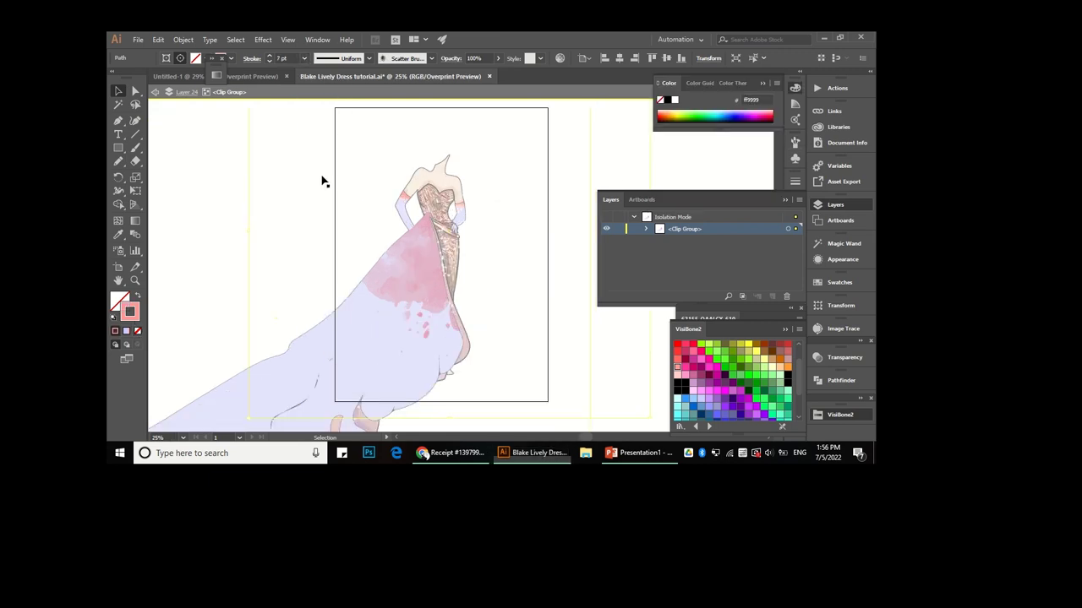
left_click(135, 147)
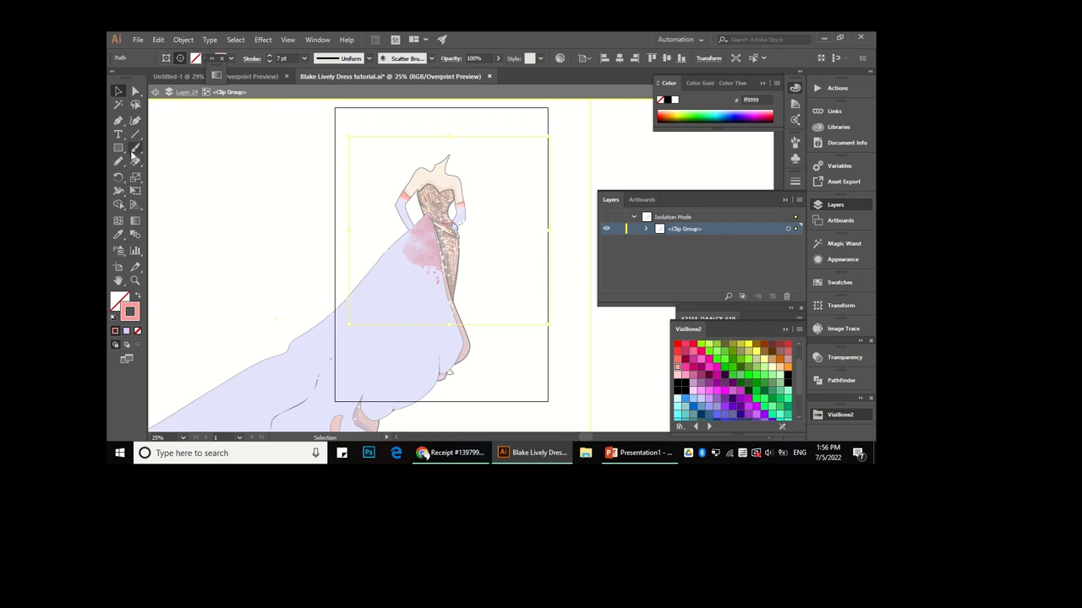
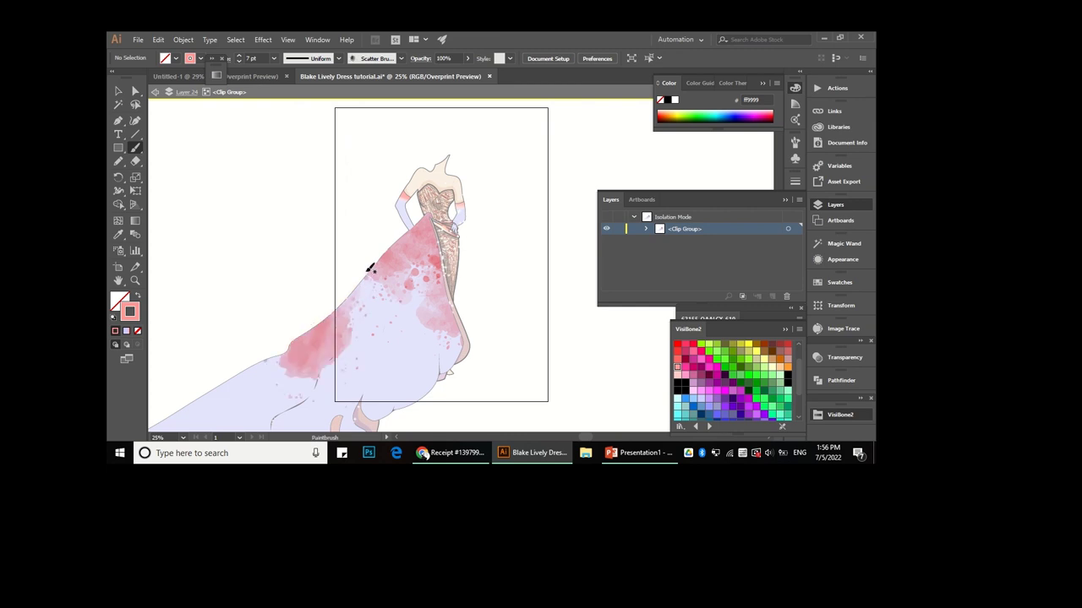
Paint a denser red splash stroke on the dress and select its clip group in Layers.
left_click_drag(369, 267, 385, 272)
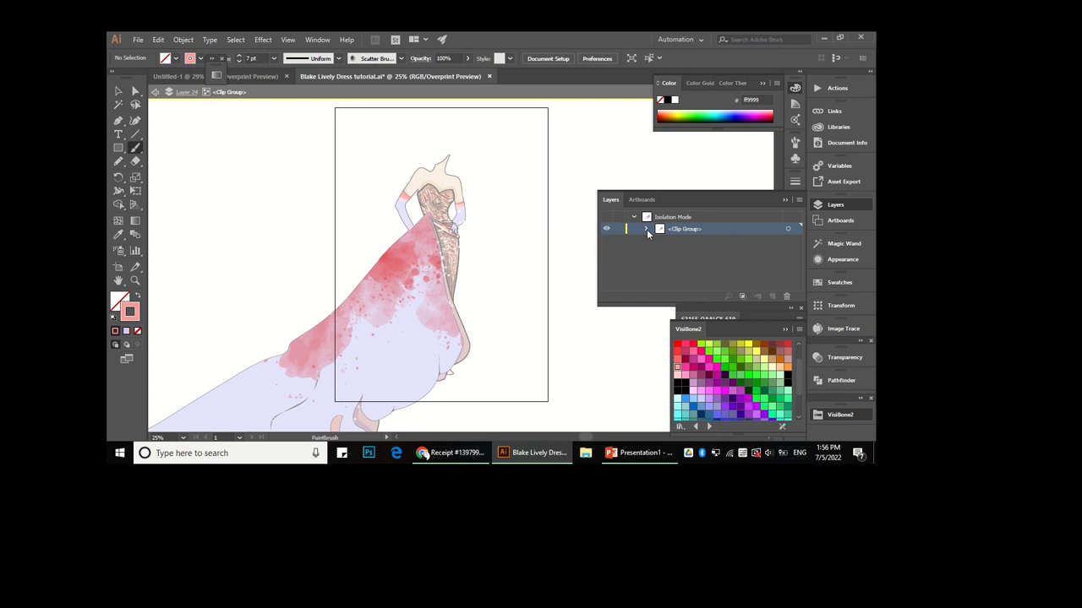
left_click(646, 230)
left_click(789, 230)
scroll(791, 272, "down", 2)
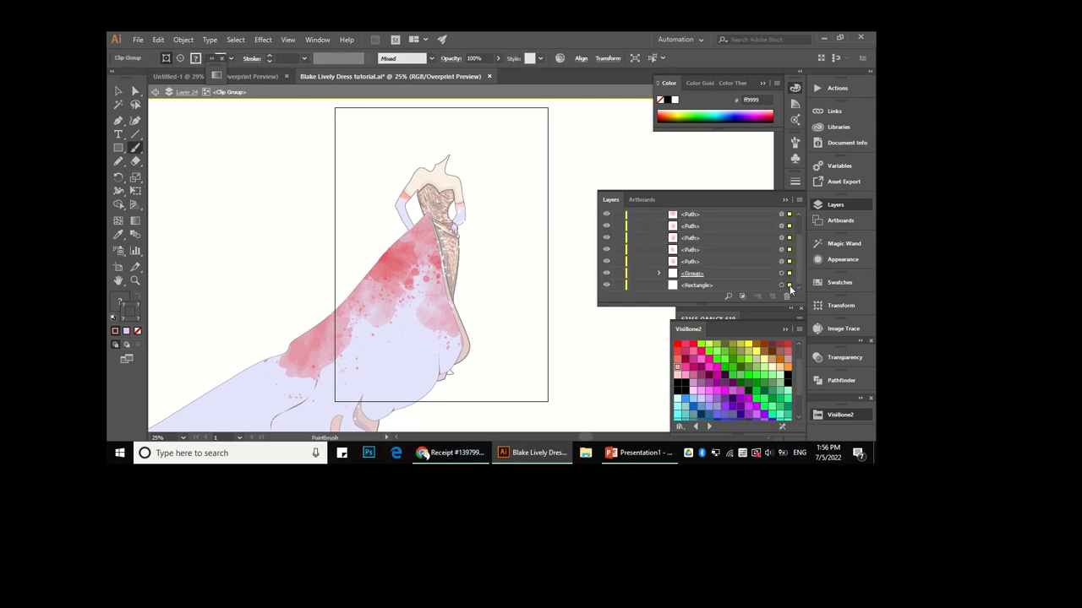
Isolate the clip group and recolour its watercolour wash from pink to peach.
left_click(788, 285)
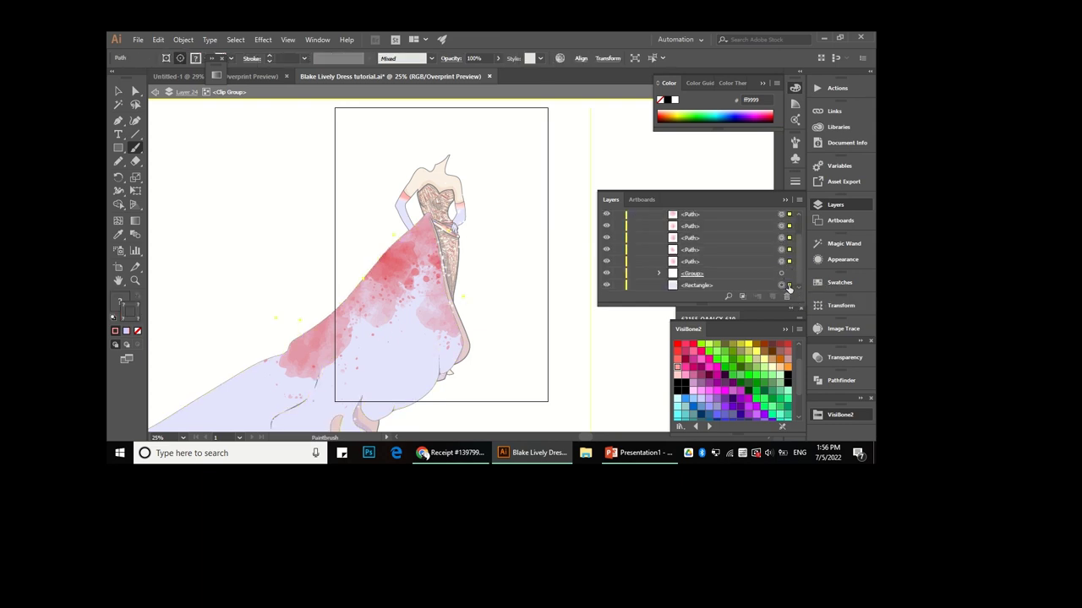
double_click(449, 310)
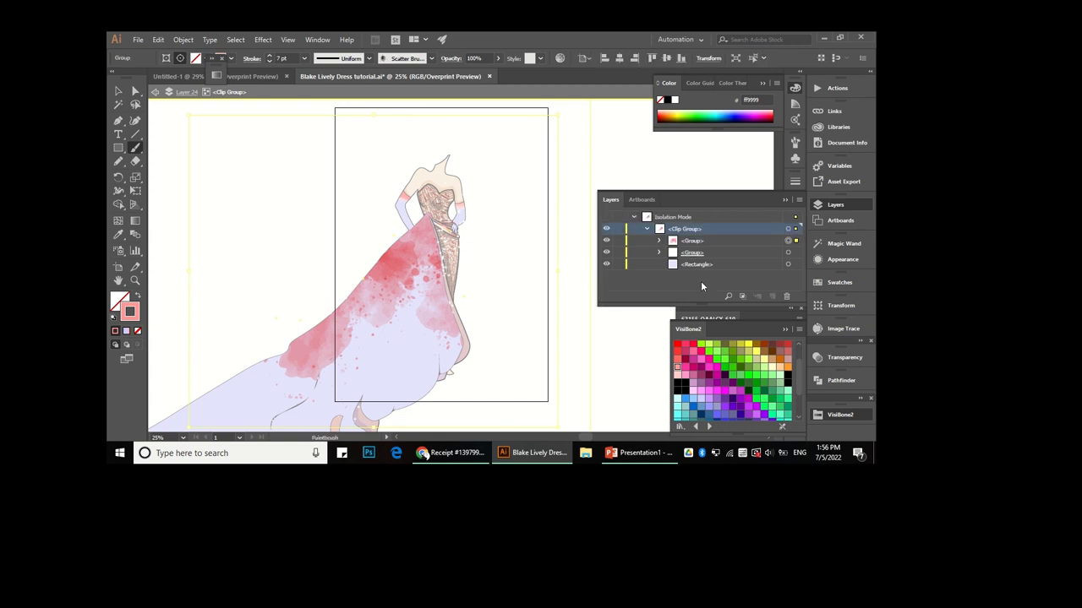
left_click(779, 367)
key("Escape")
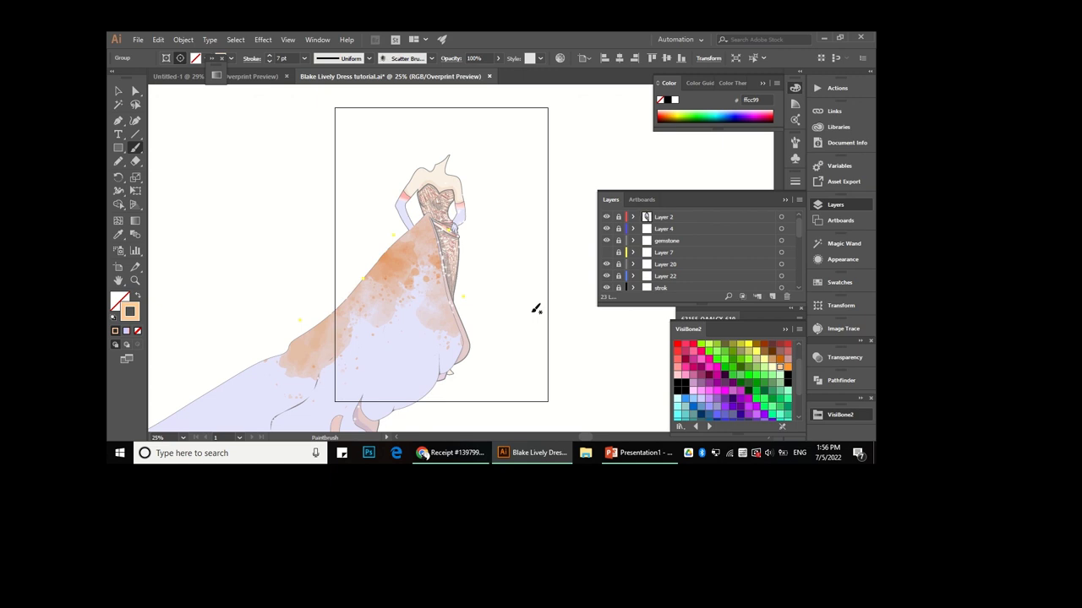
key("v")
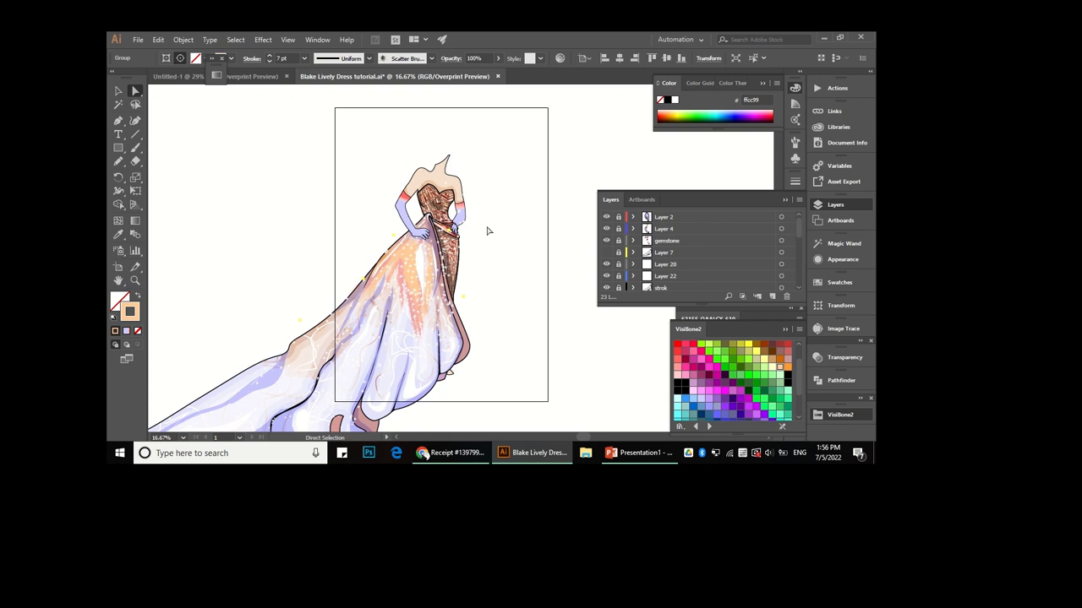
Expand Layer 24 and recolour the splash group salmon, then a brighter red.
scroll(489, 232, "down", 1, "alt")
scroll(642, 254, "down", 2)
scroll(634, 264, "down", 3)
scroll(634, 264, "up", 2)
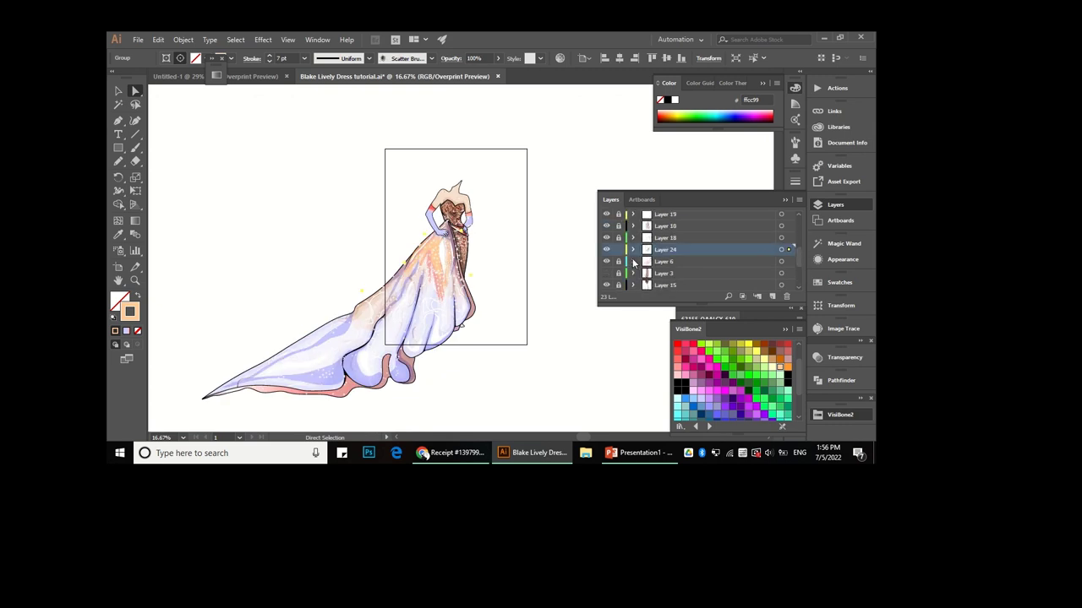
left_click(632, 249)
scroll(659, 254, "down", 2)
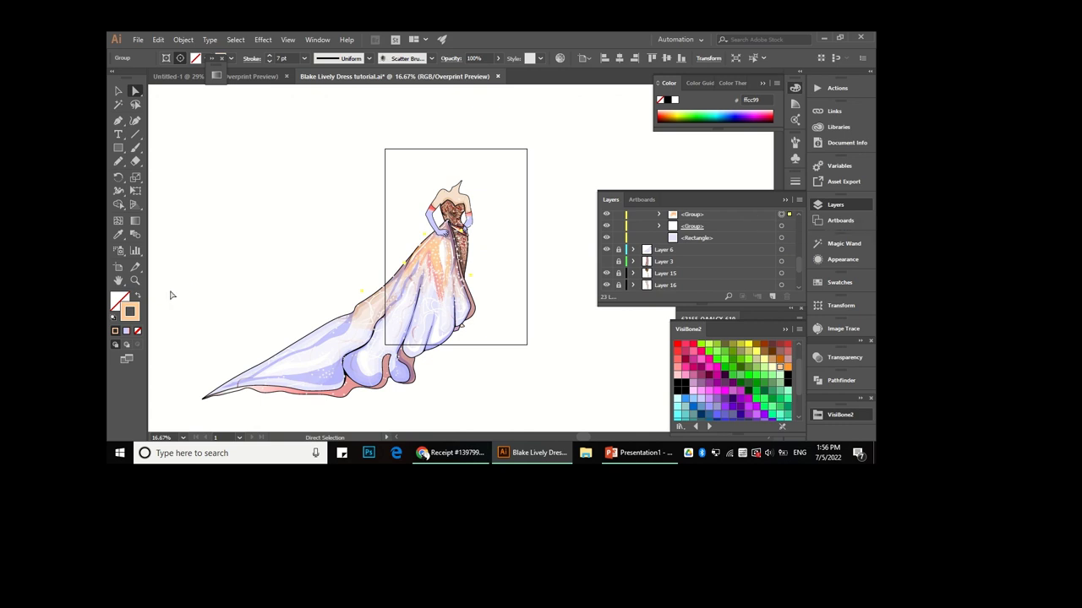
left_click(676, 361)
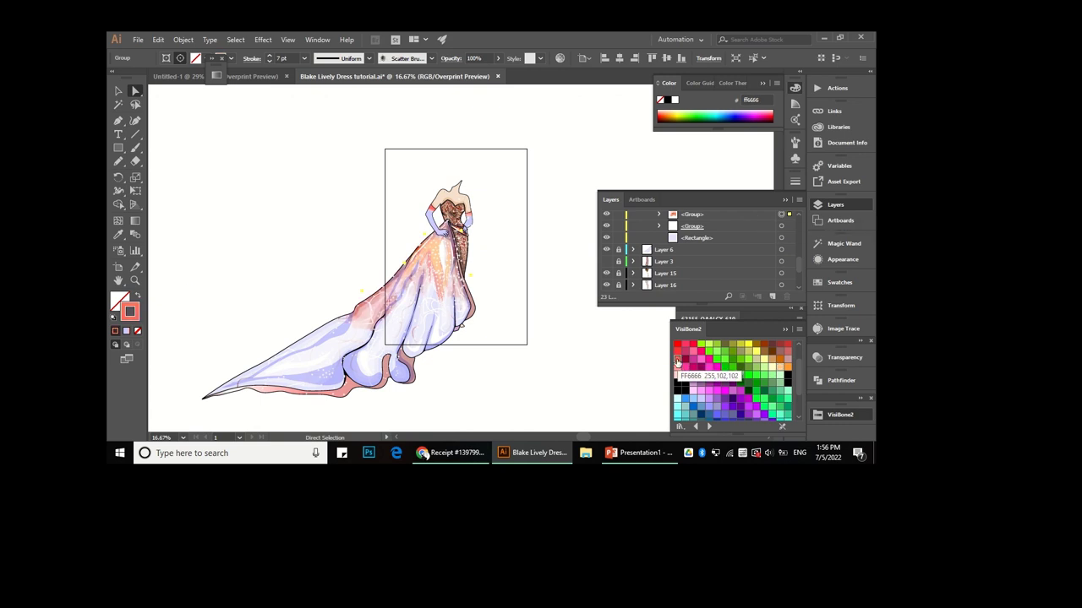
left_click(676, 353)
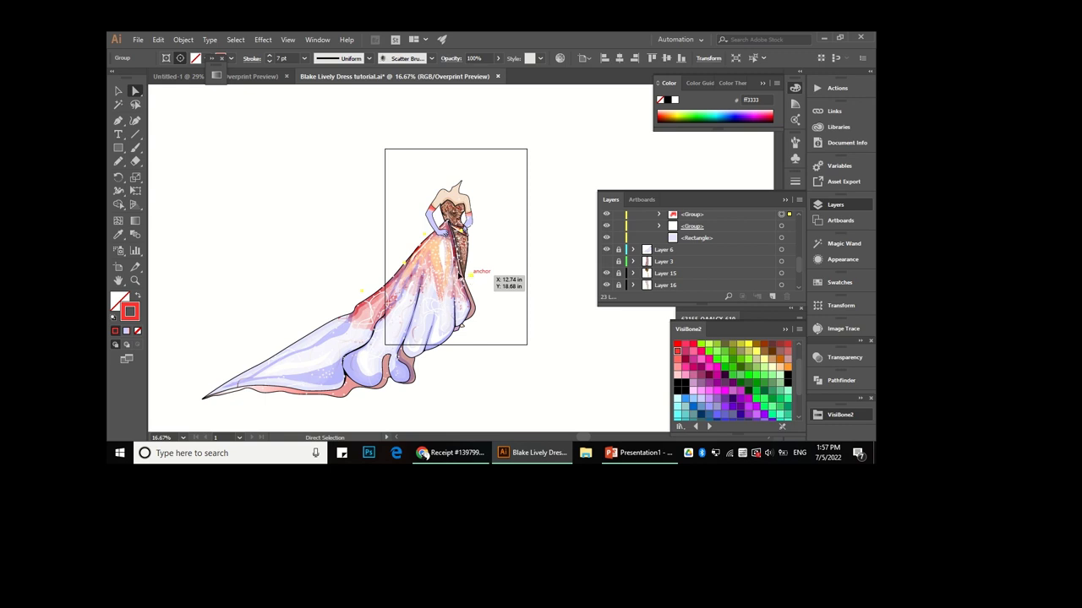
Try a shifted copy of the whole splash group, then delete it.
left_click_drag(467, 273, 444, 273)
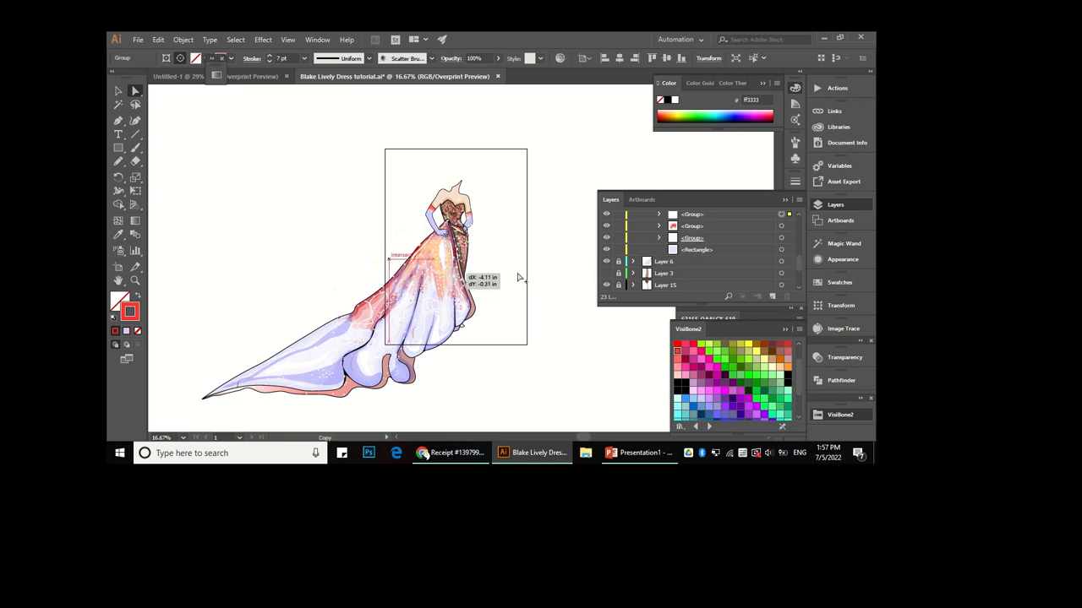
left_click_drag(448, 275, 517, 274)
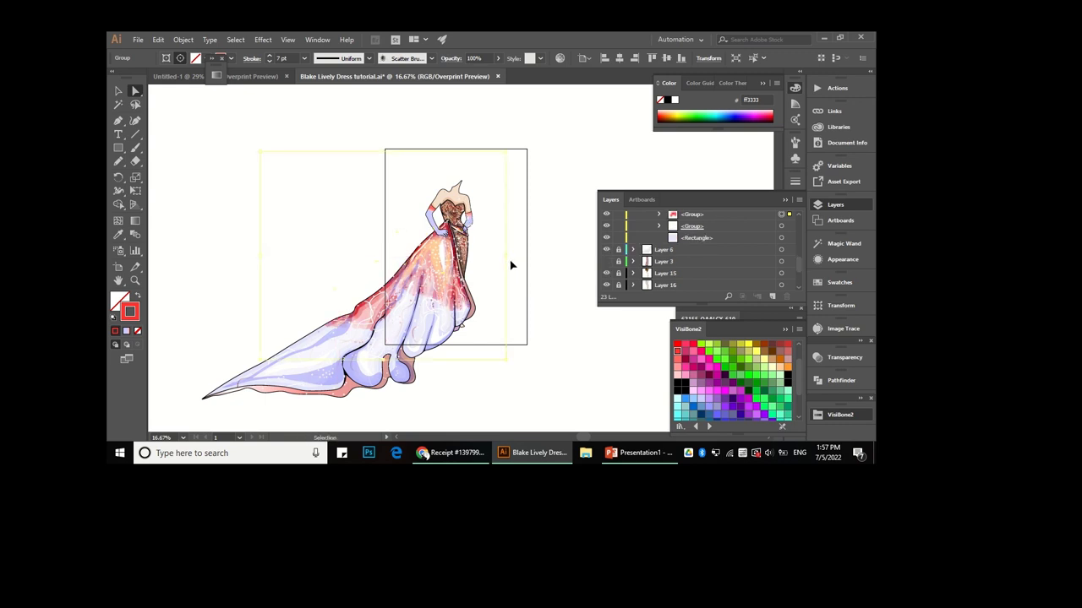
key("Delete")
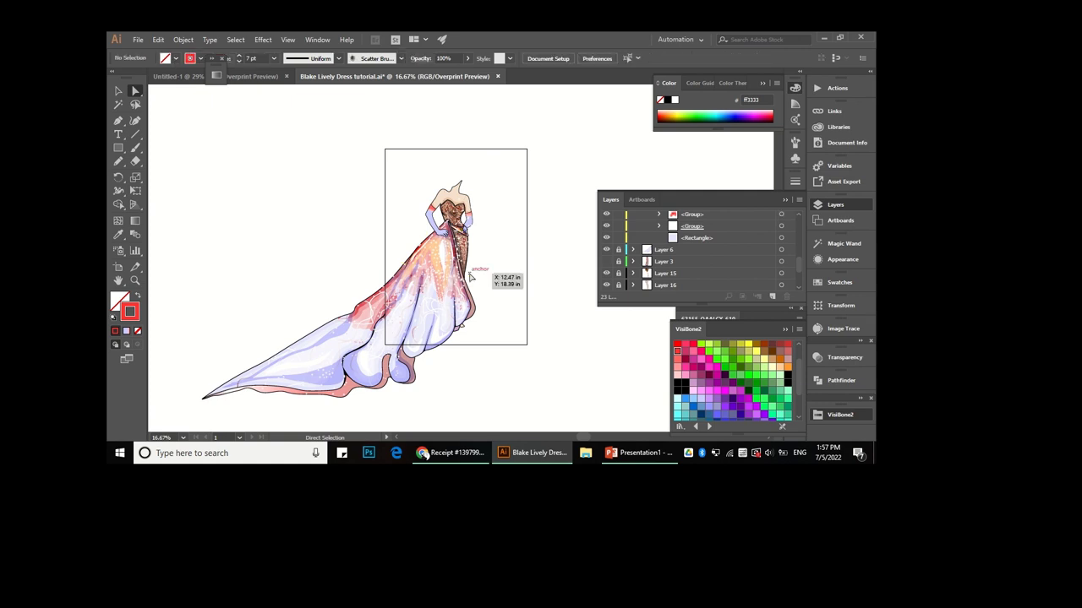
Duplicate single splash paths onto the bodice, colouring one peach and another orange.
left_click(660, 215)
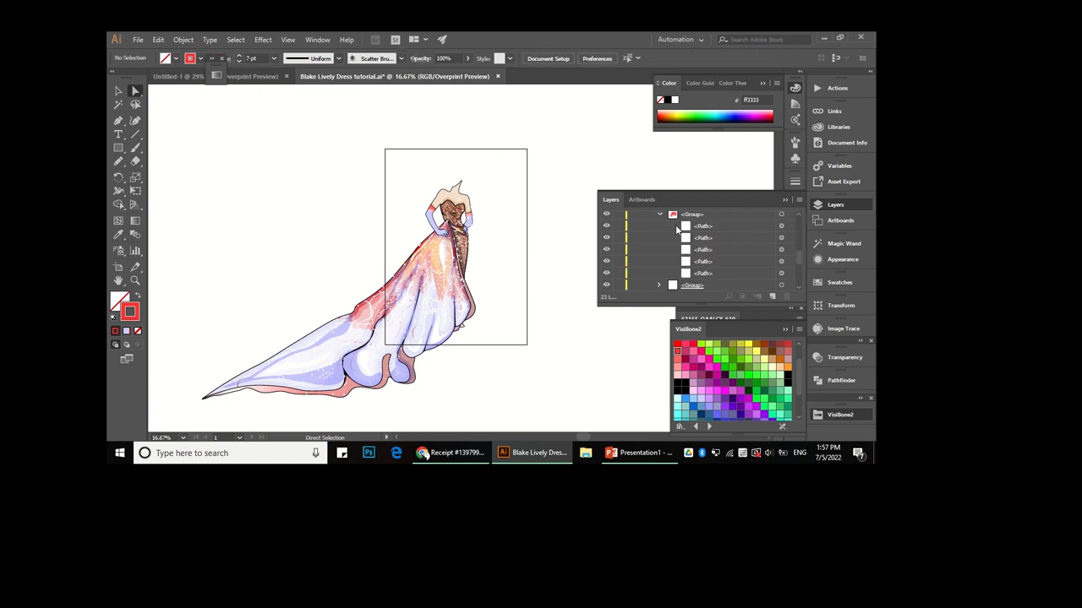
left_click(781, 237)
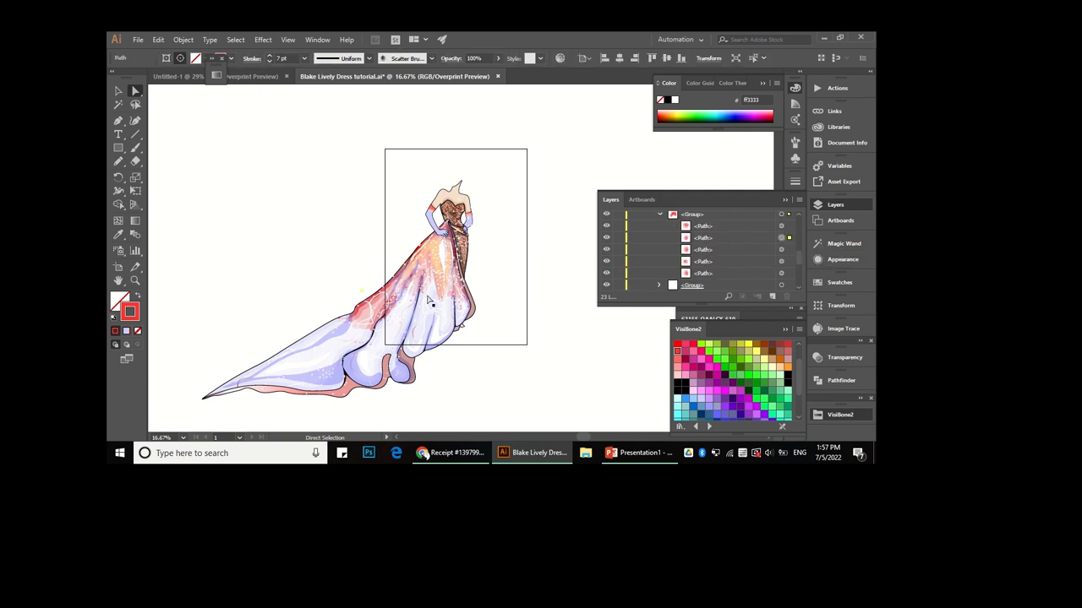
left_click_drag(399, 296, 440, 283)
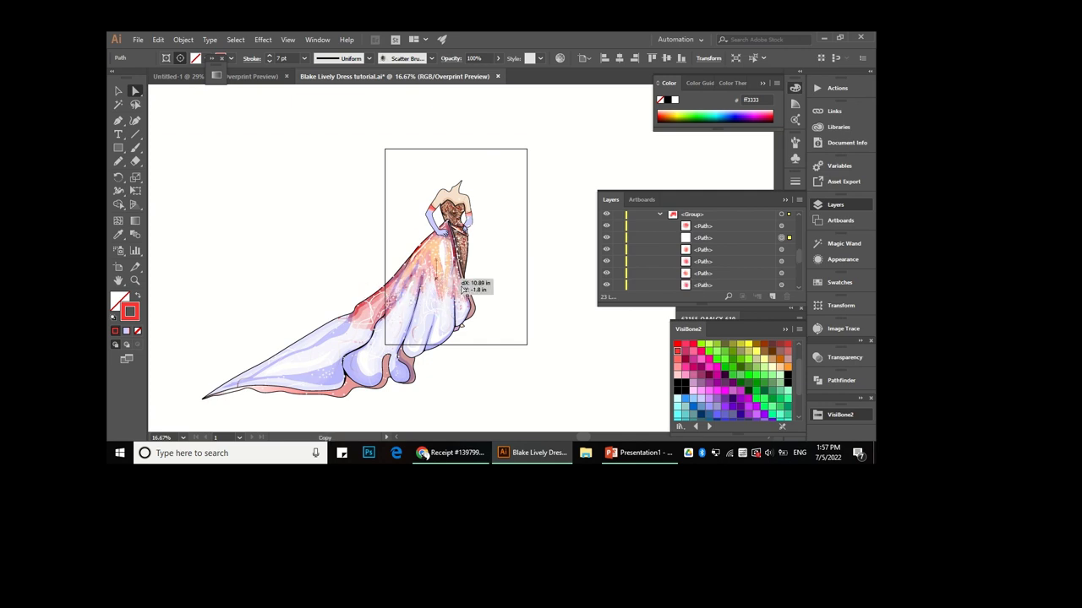
left_click(780, 366)
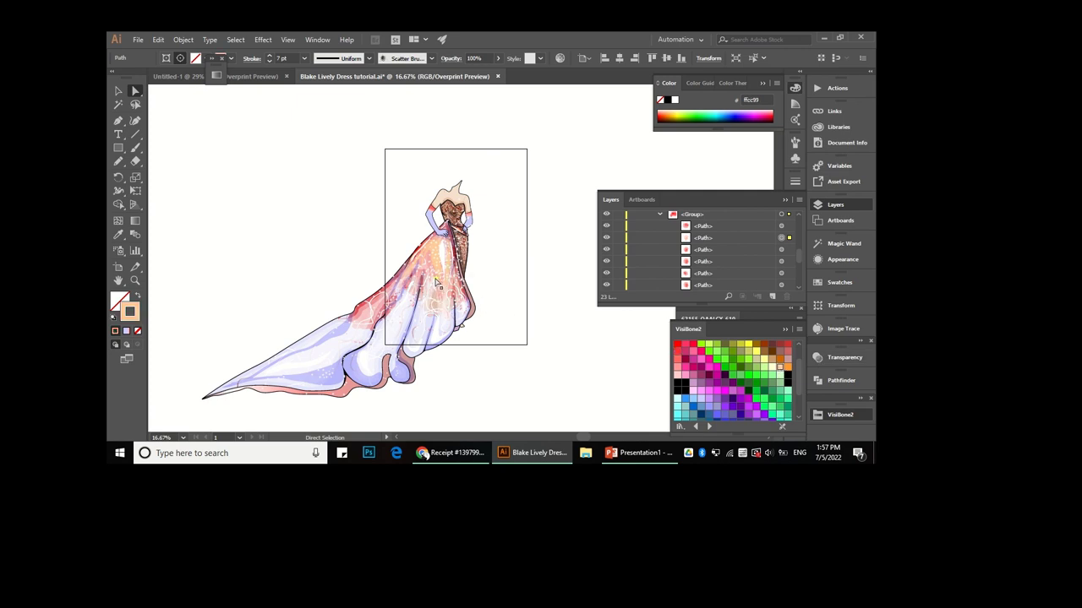
left_click_drag(438, 259, 438, 255)
left_click(786, 368)
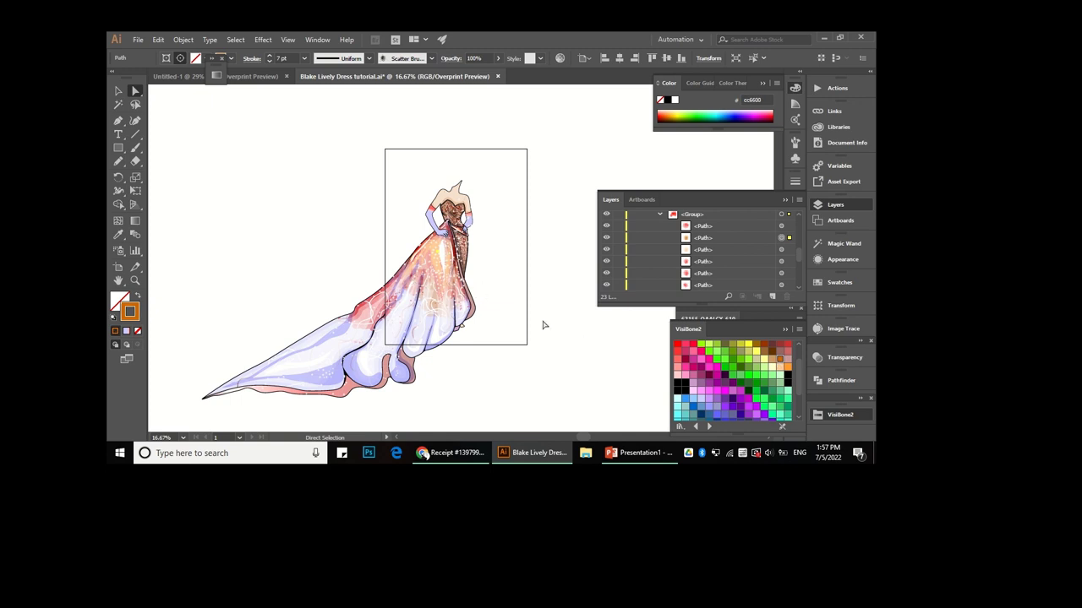
Deselect everything and collapse Layer 24 in the Layers panel.
key("ctrl+shift+a")
scroll(664, 224, "up", 2)
left_click(633, 262)
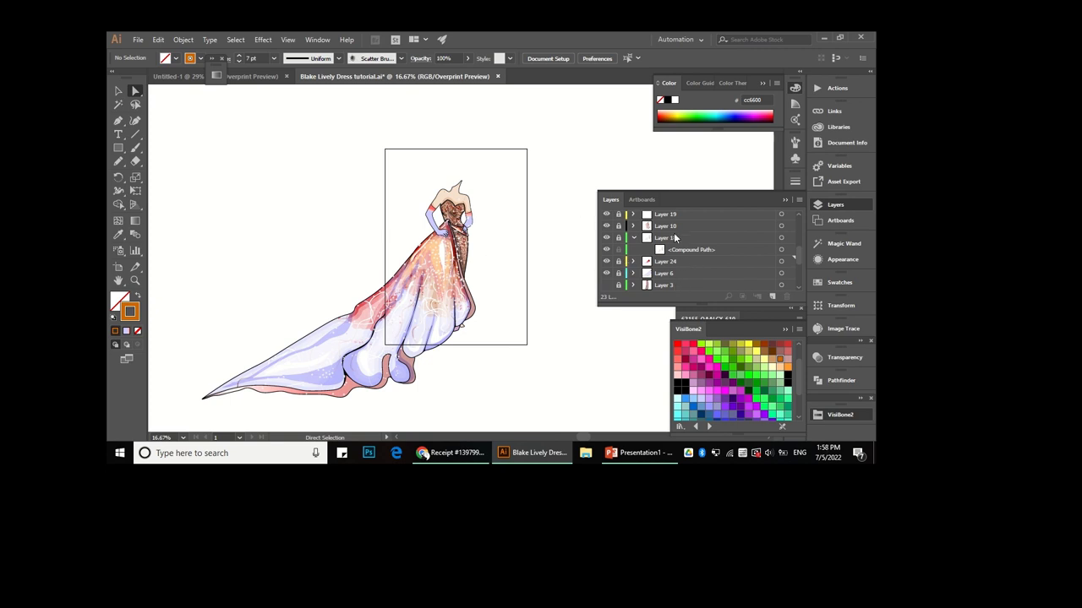
scroll(675, 239, "up", 3)
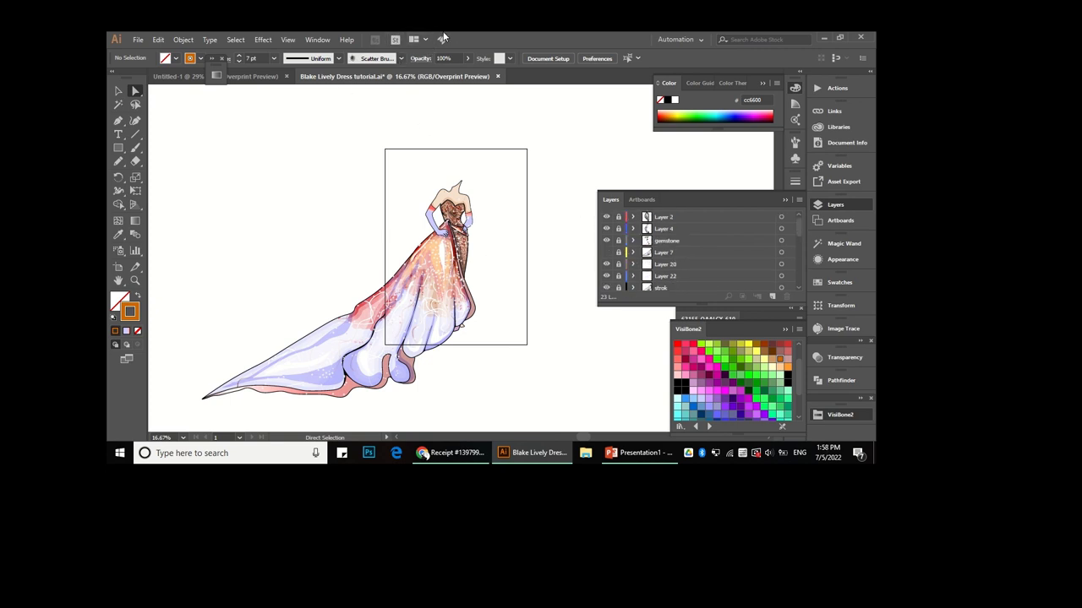
scroll(661, 238, "down", 3)
scroll(686, 273, "down", 2)
scroll(687, 273, "up", 2)
scroll(655, 247, "up", 1)
scroll(647, 245, "up", 1)
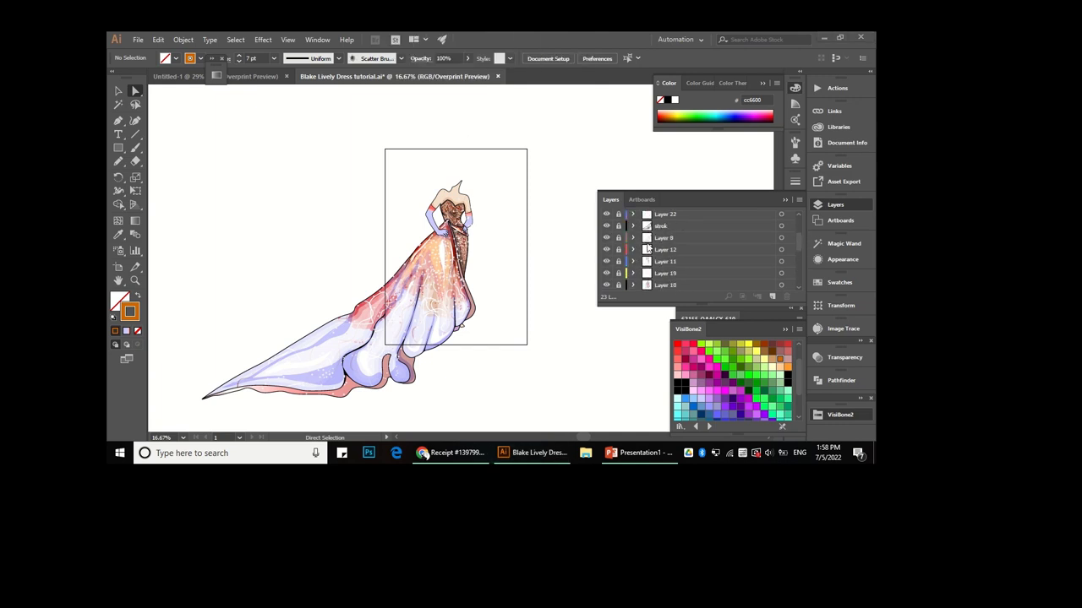
scroll(647, 258, "down", 2)
Expand Layer 24, target the dress's watercolour clip group, and isolate it.
left_click(634, 250)
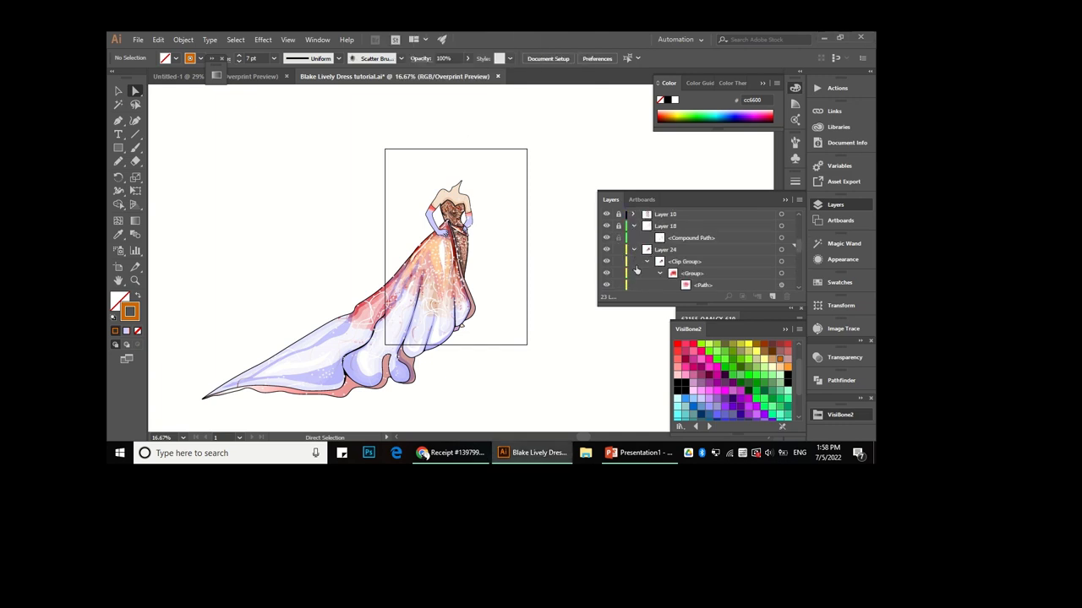
left_click(788, 263)
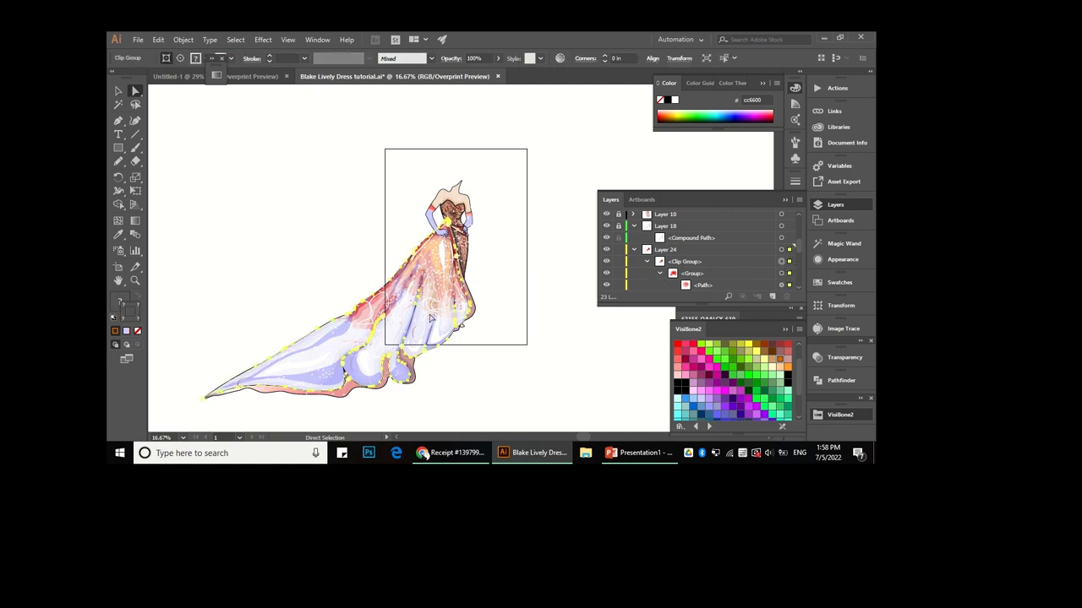
right_click(429, 289)
left_click(467, 179)
double_click(472, 251)
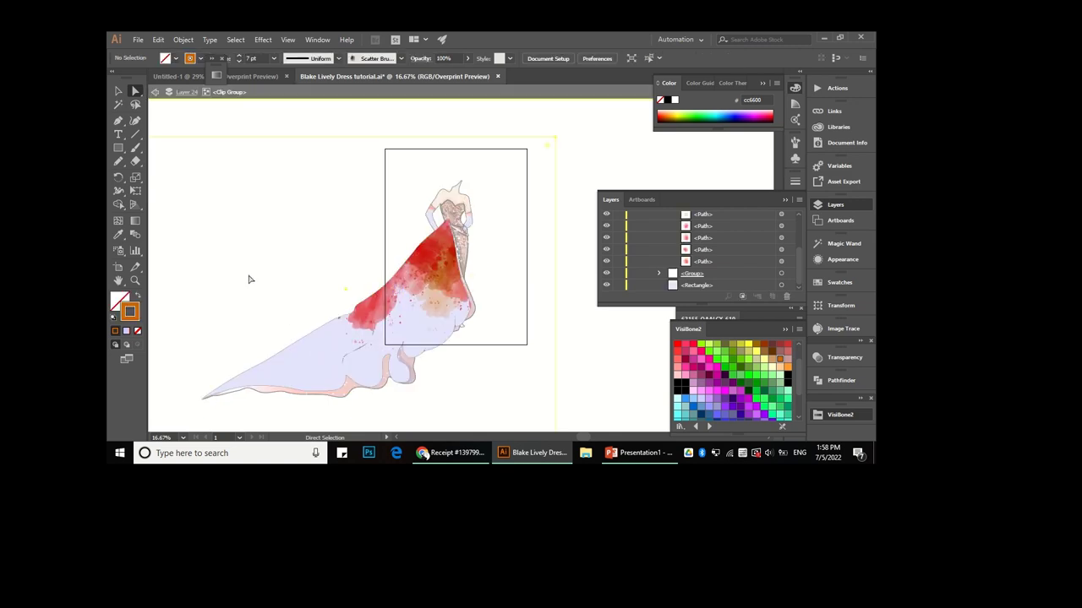
Set the Paintbrush to light pink at 7 pt, testing and undoing two marks.
left_click(249, 279)
key("b")
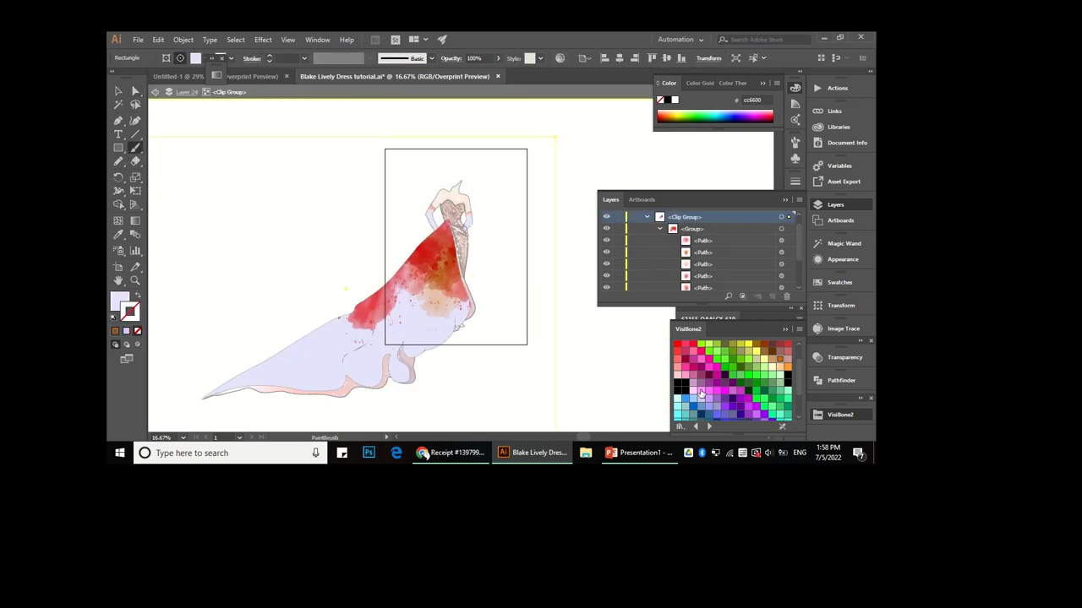
left_click(693, 391)
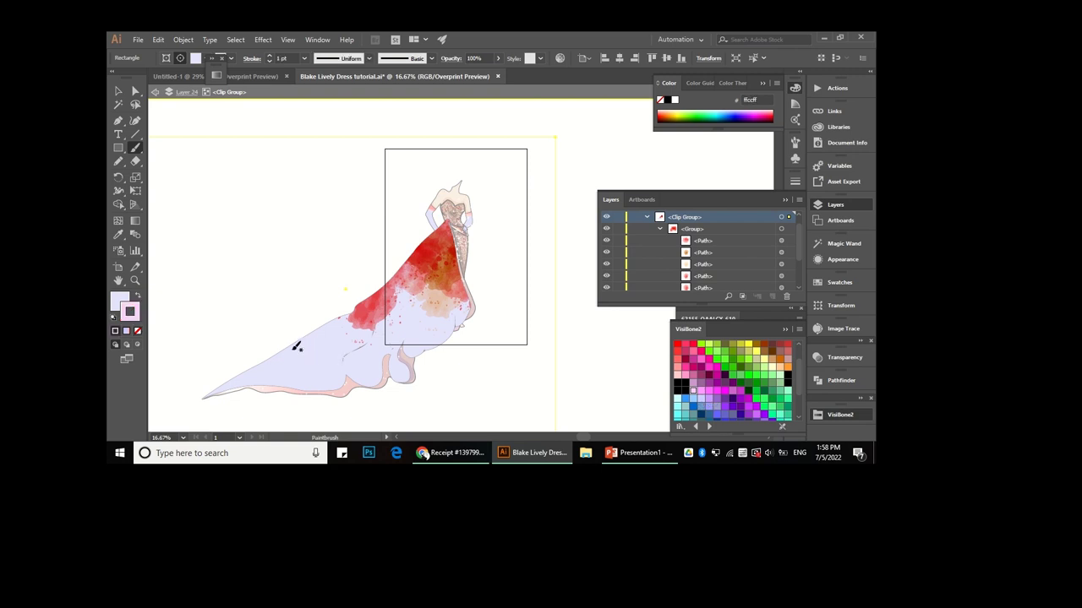
left_click_drag(295, 346, 290, 349)
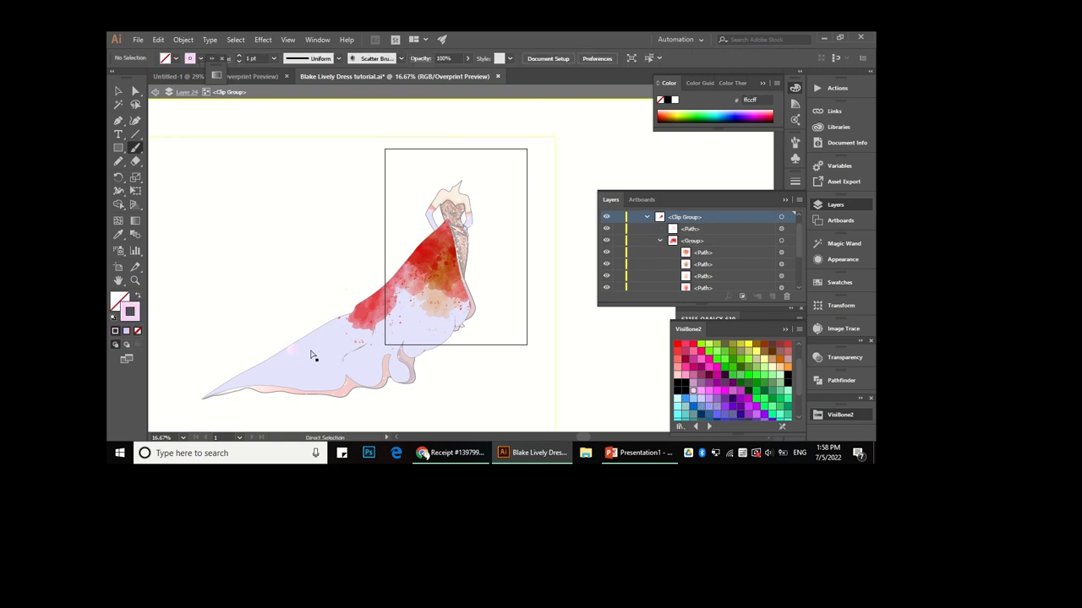
key("ctrl+z")
left_click(304, 58)
left_click(321, 187)
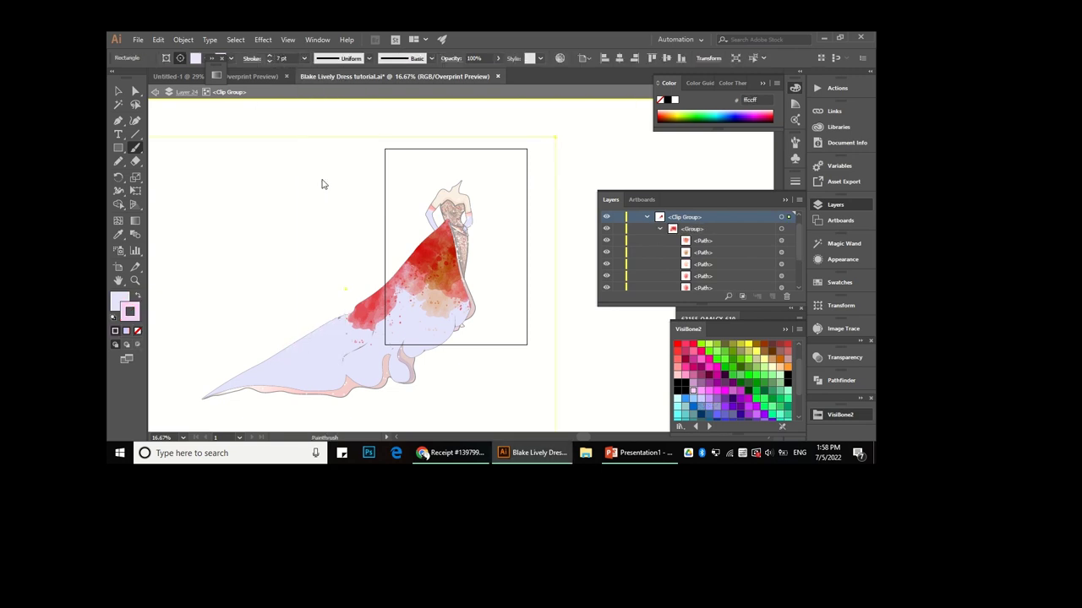
left_click(273, 349)
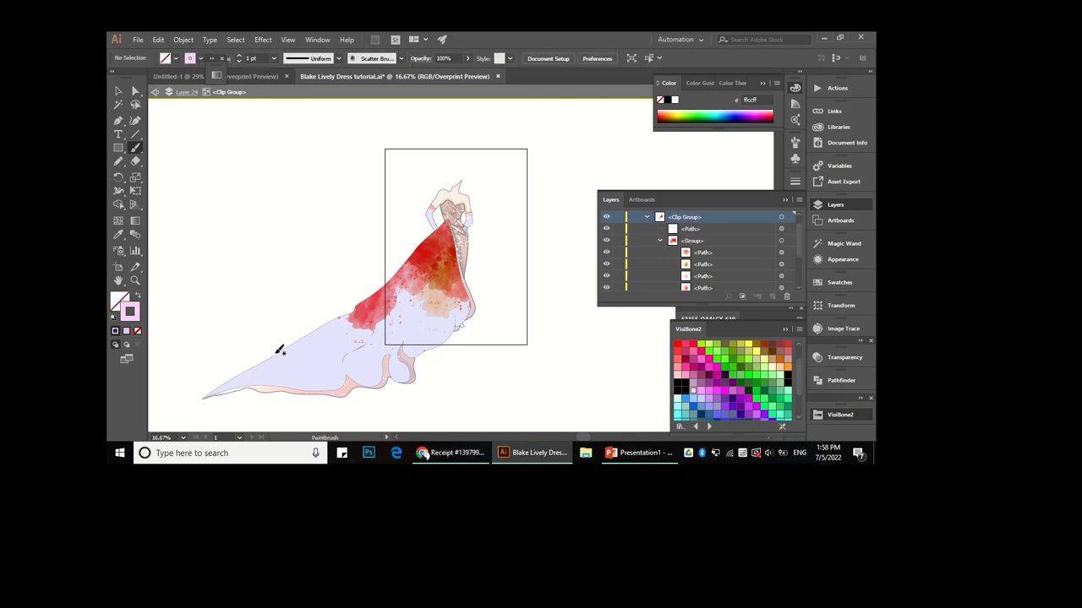
key("ctrl+z")
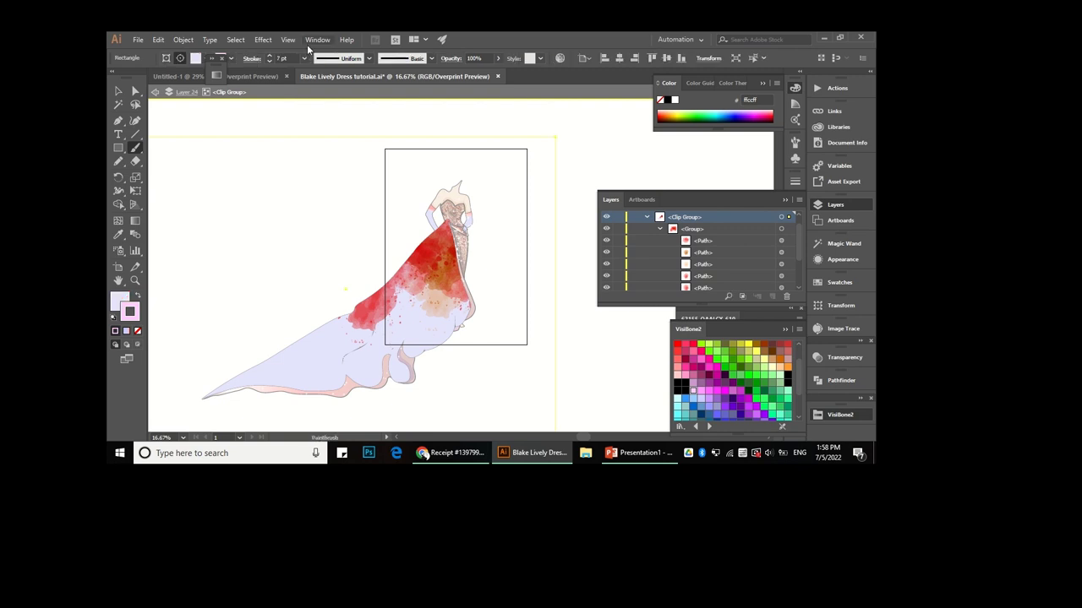
Choose the watercolour scatter brush at 7 pt and paint a soft pink wash near the train's tip.
left_click(408, 57)
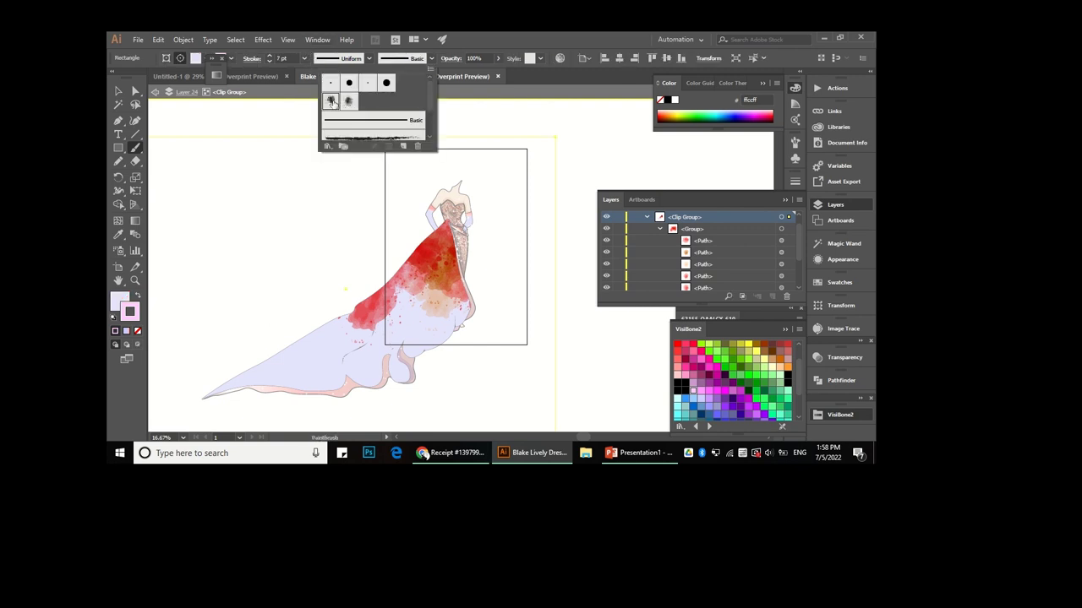
left_click(303, 58)
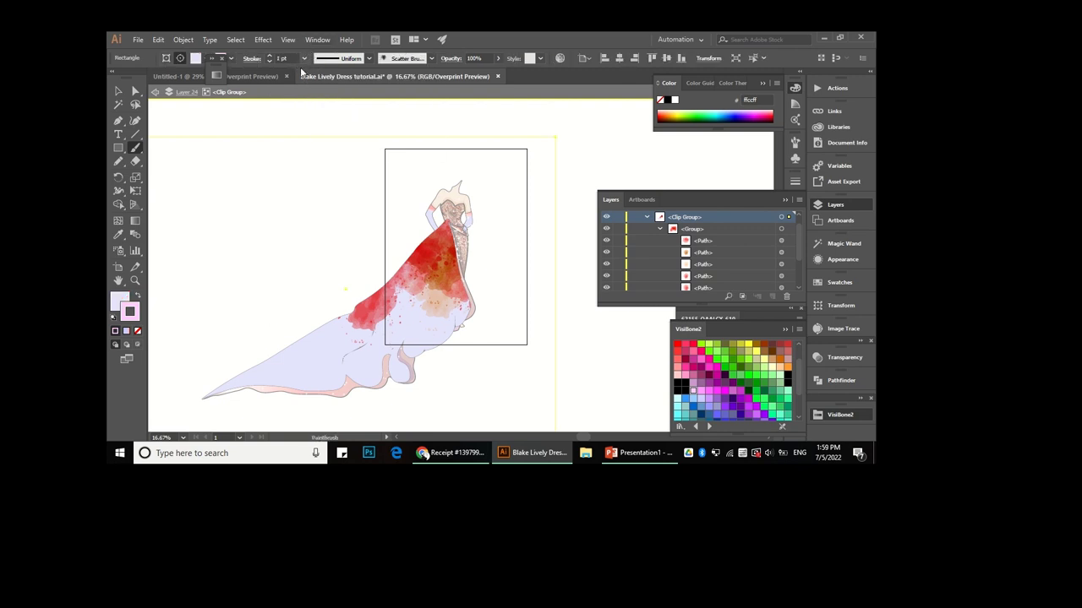
left_click(318, 181)
left_click_drag(247, 360, 246, 358)
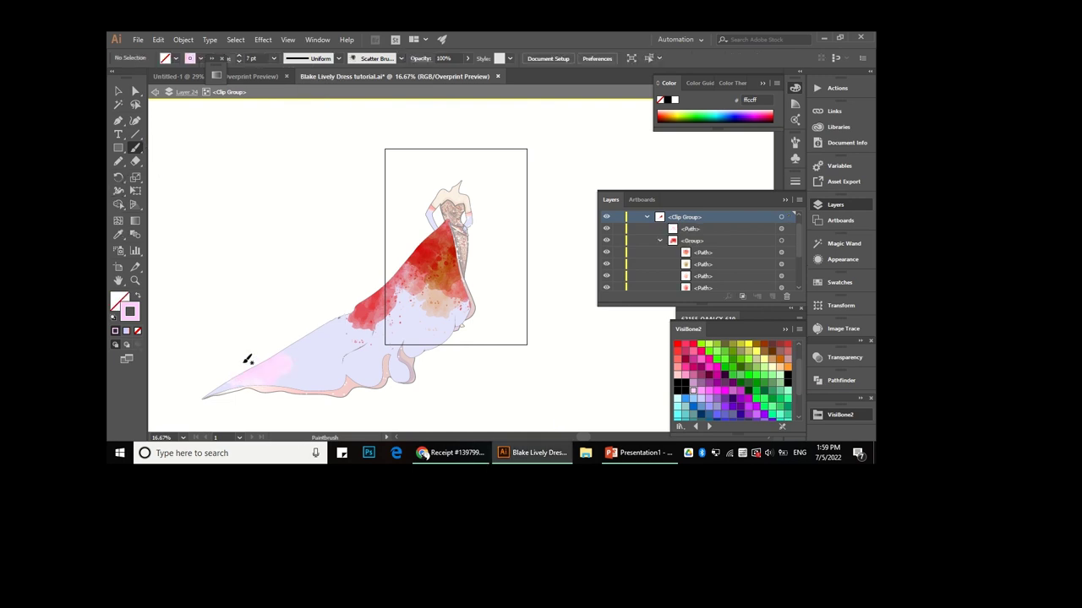
Paint light lavender strokes across the train and lower skirt.
left_click(700, 401)
left_click_drag(329, 361, 332, 365)
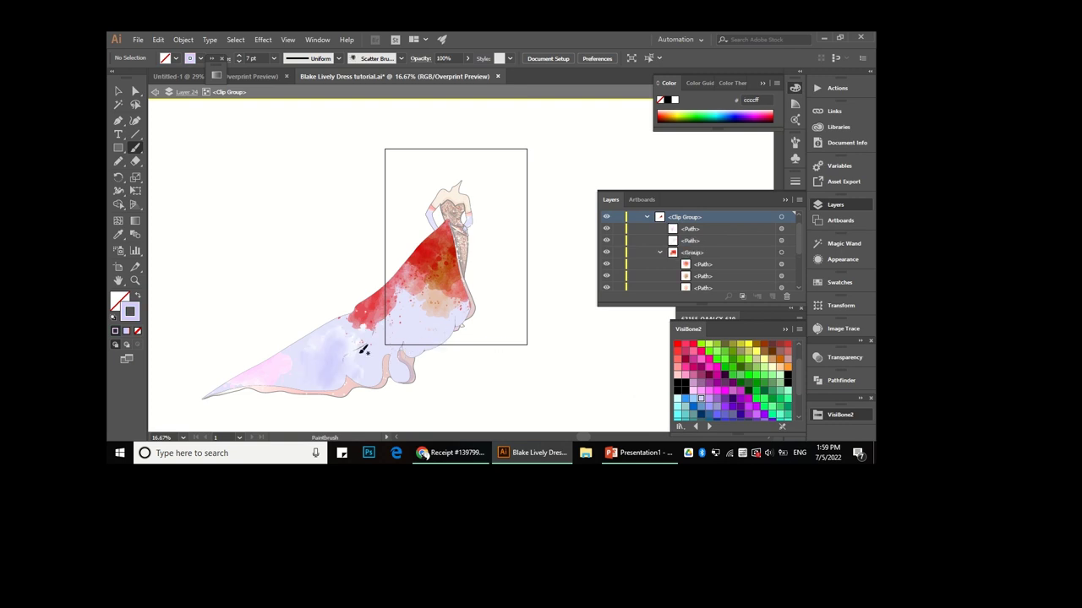
left_click_drag(426, 329, 406, 311)
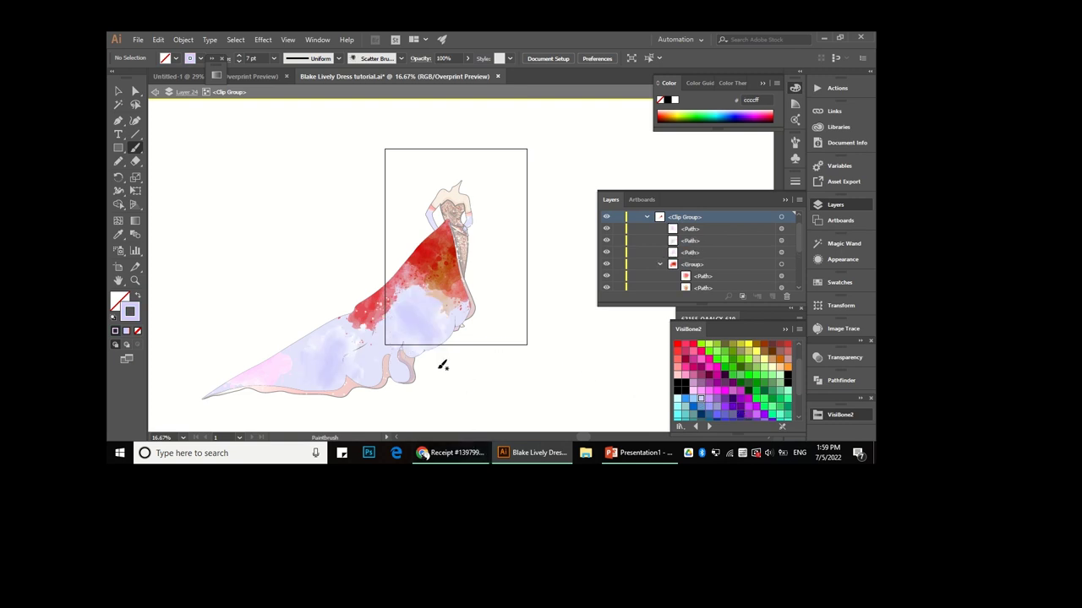
left_click_drag(437, 381, 487, 342)
left_click(479, 340)
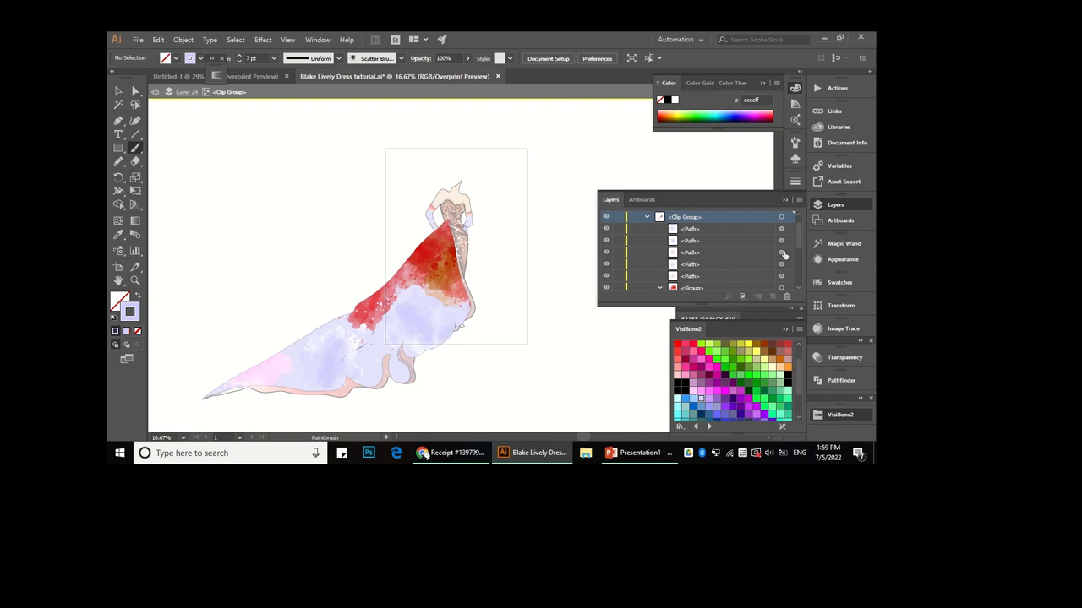
Group the new watercolour strokes with Ctrl+G and exit isolation mode.
left_click_drag(792, 230, 791, 276)
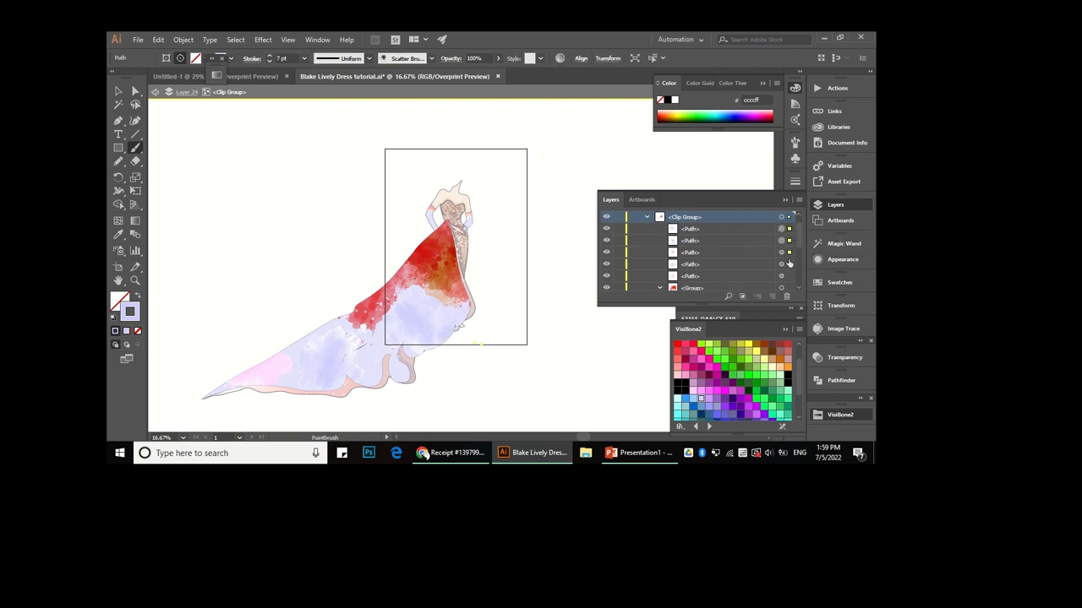
key("ctrl+g")
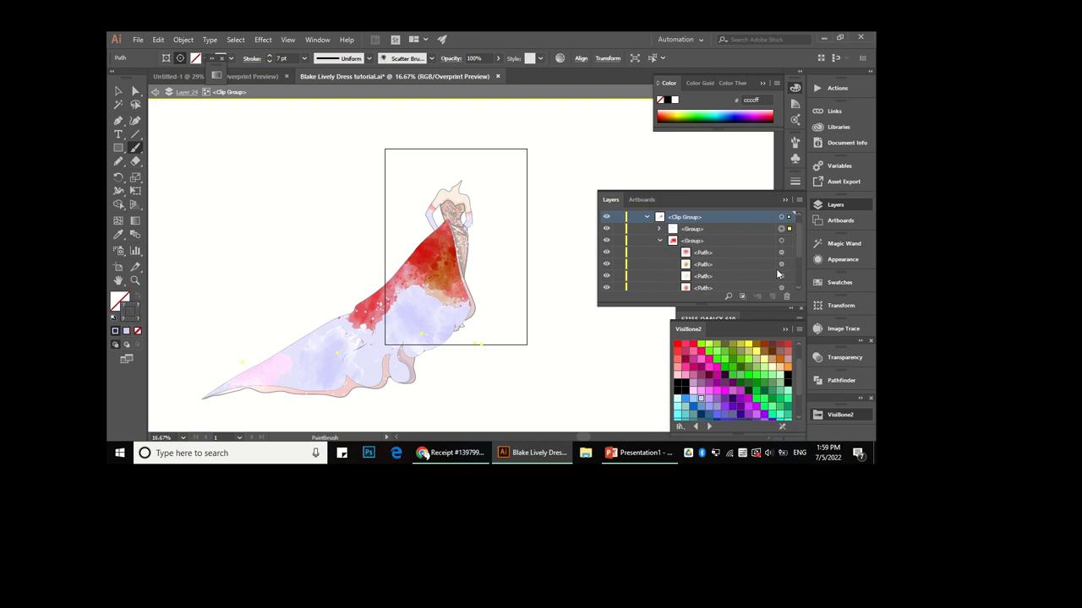
double_click(543, 284)
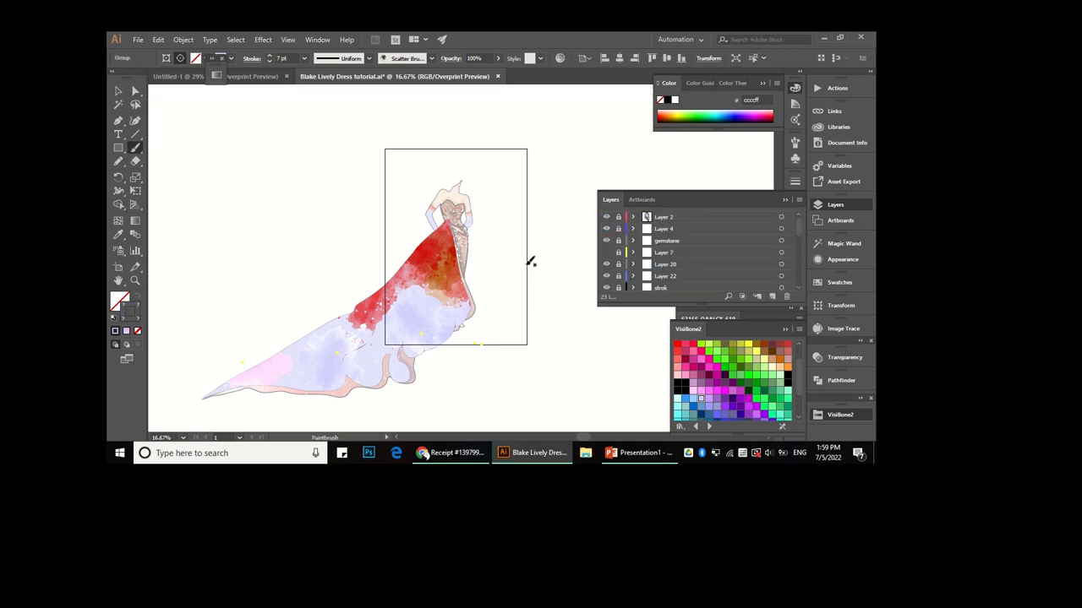
Paste the speckle splatter onto the chosen layer and move it down onto the train.
scroll(667, 267, "down", 3)
left_click(665, 241)
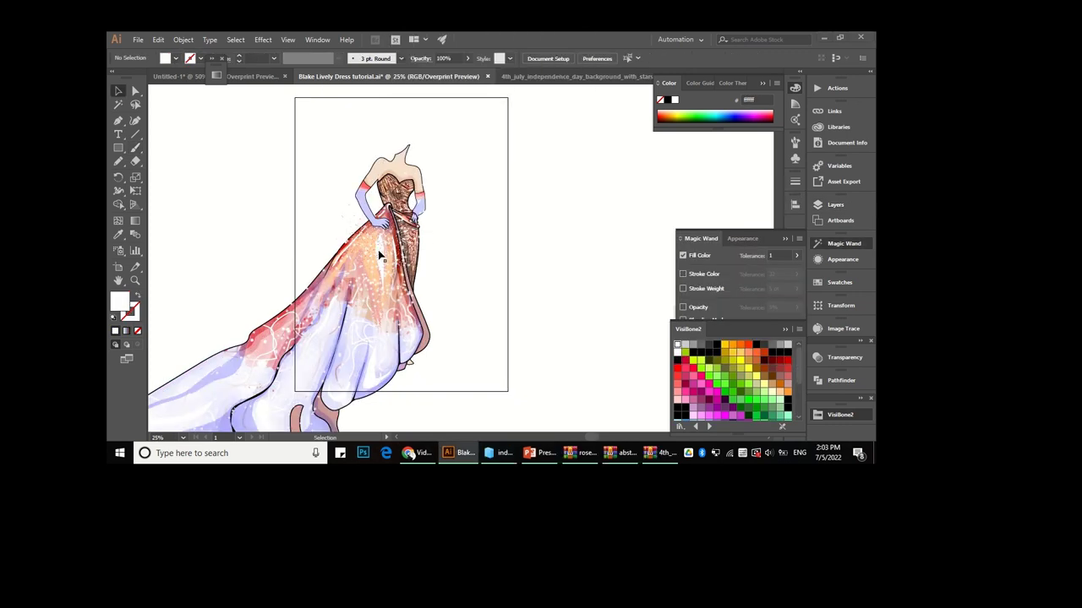
key("ctrl+v")
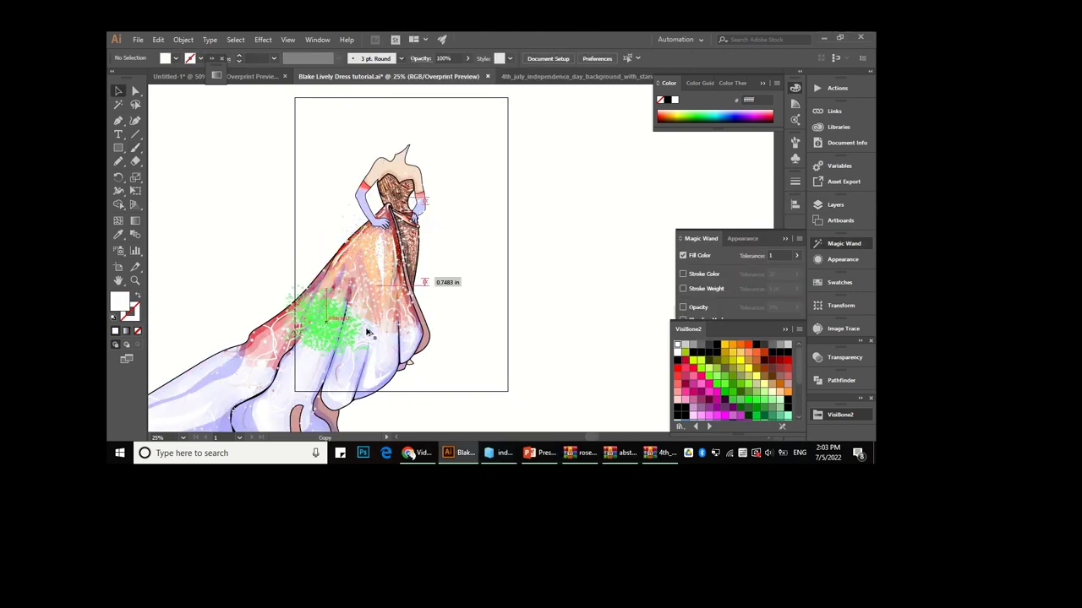
key("ctrl+z")
key("ctrl+minus")
key("ctrl+shift+z")
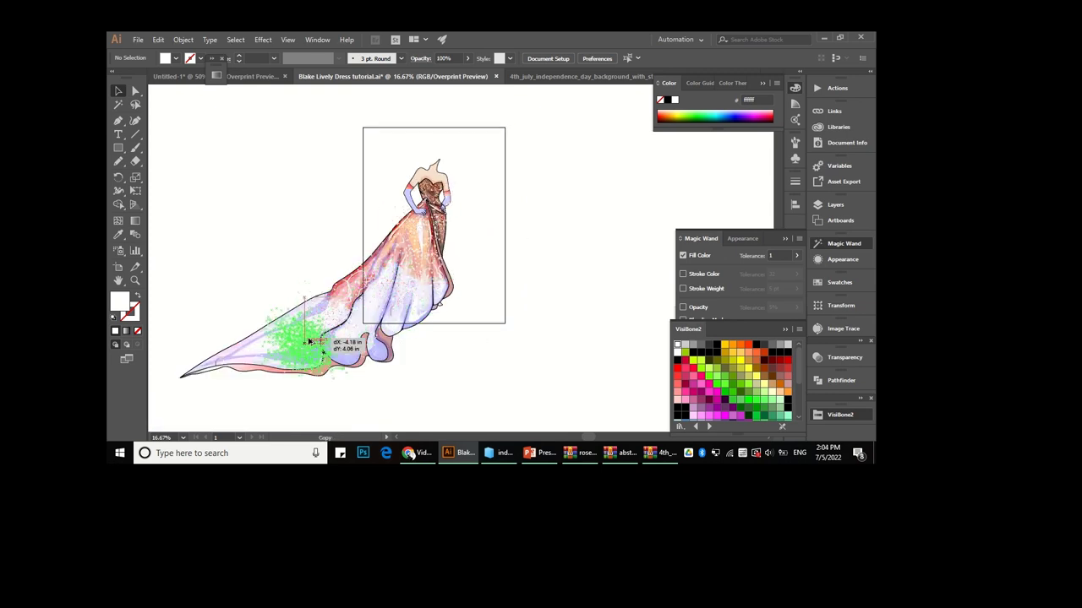
left_click_drag(342, 319, 315, 348)
In Untitled-1, select all red dots by matching colour and recolour them yellow.
left_click(178, 78)
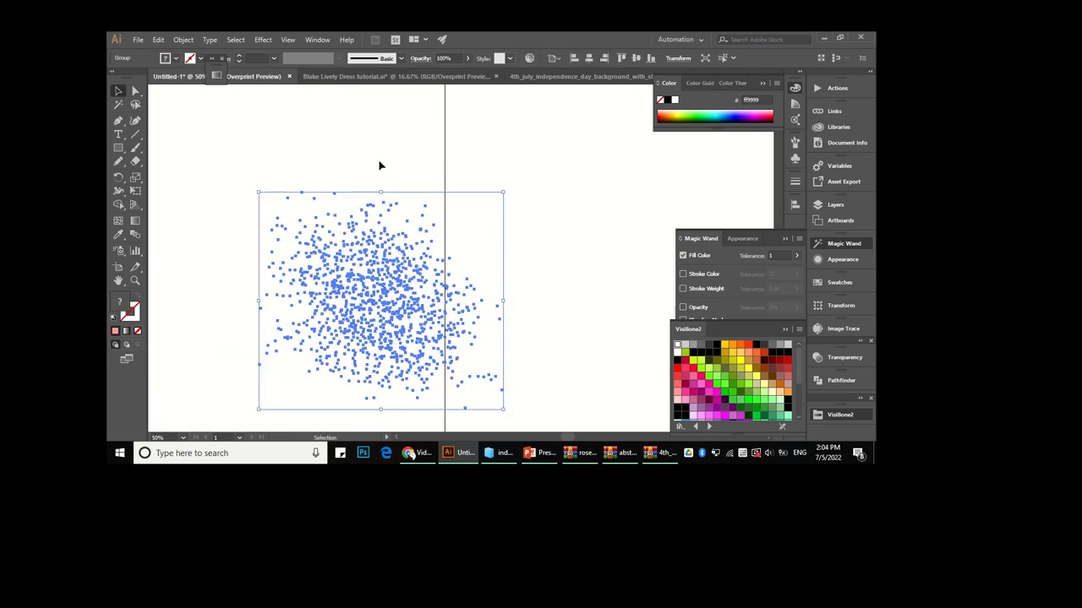
left_click(409, 179)
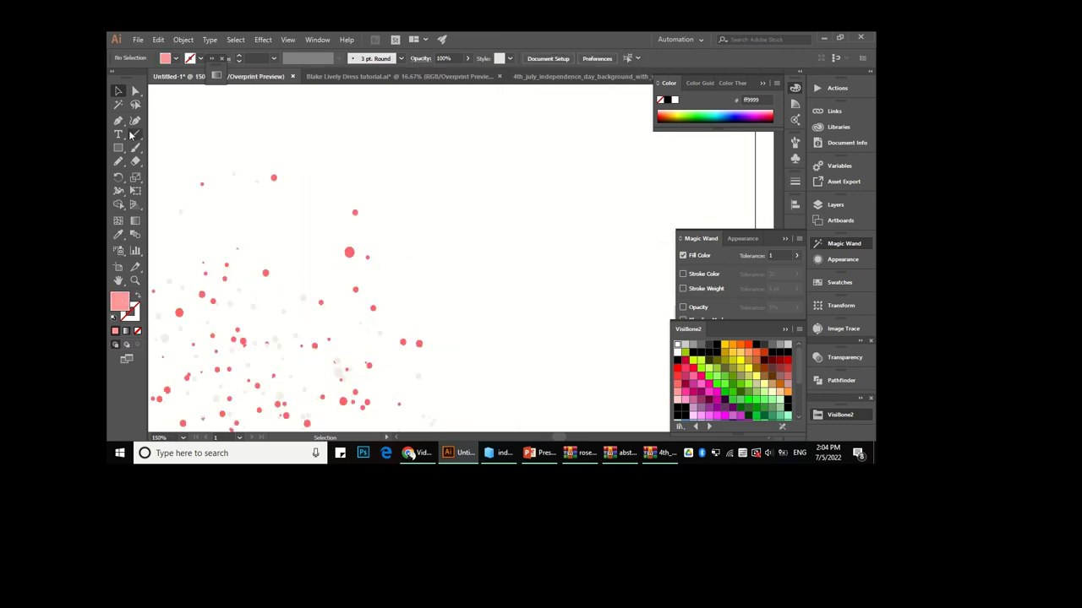
left_click(349, 252)
left_click(764, 384)
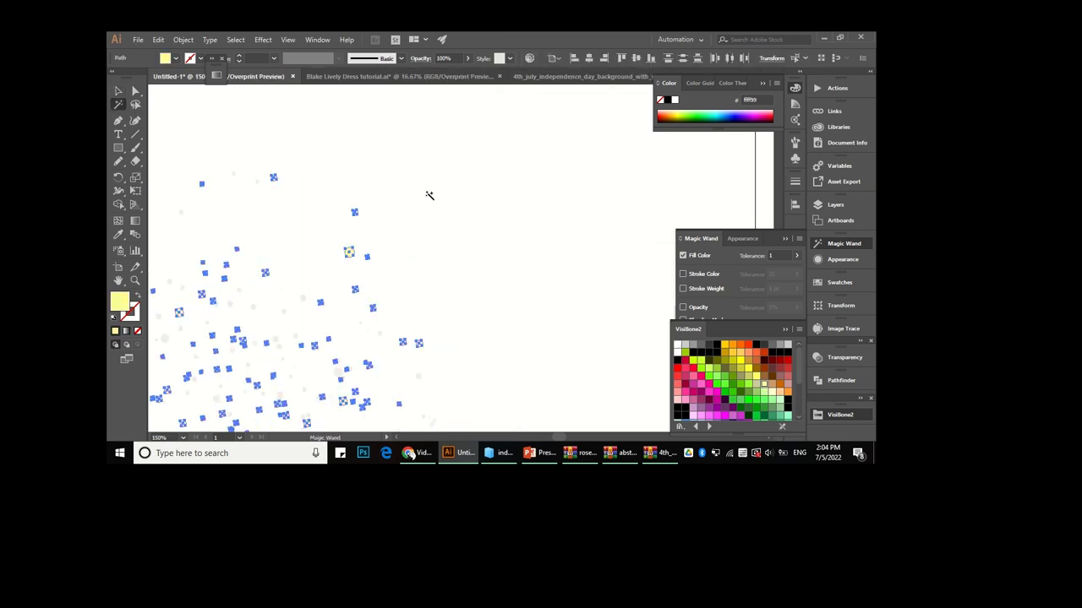
key("v")
left_click(354, 254)
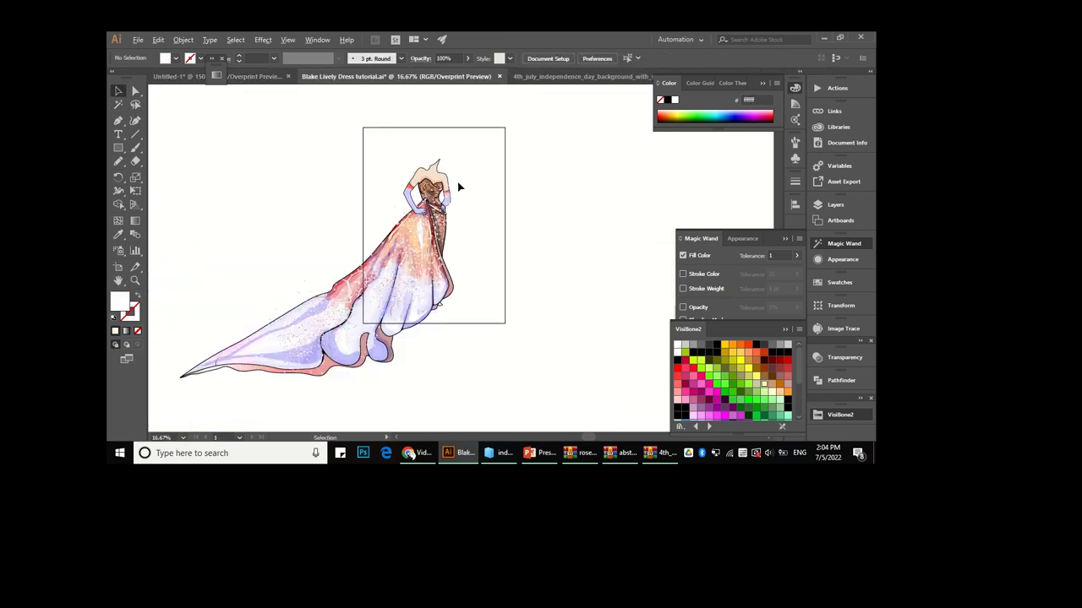
Paste the speckle dots onto the bodice, scale them down, and shift them lower.
scroll(456, 196, "up", 2)
scroll(471, 194, "up", 1)
key("ctrl+v")
mouse_move(556, 291)
left_mouse_down()
mouse_move(493, 231)
mouse_move(457, 269)
left_mouse_up()
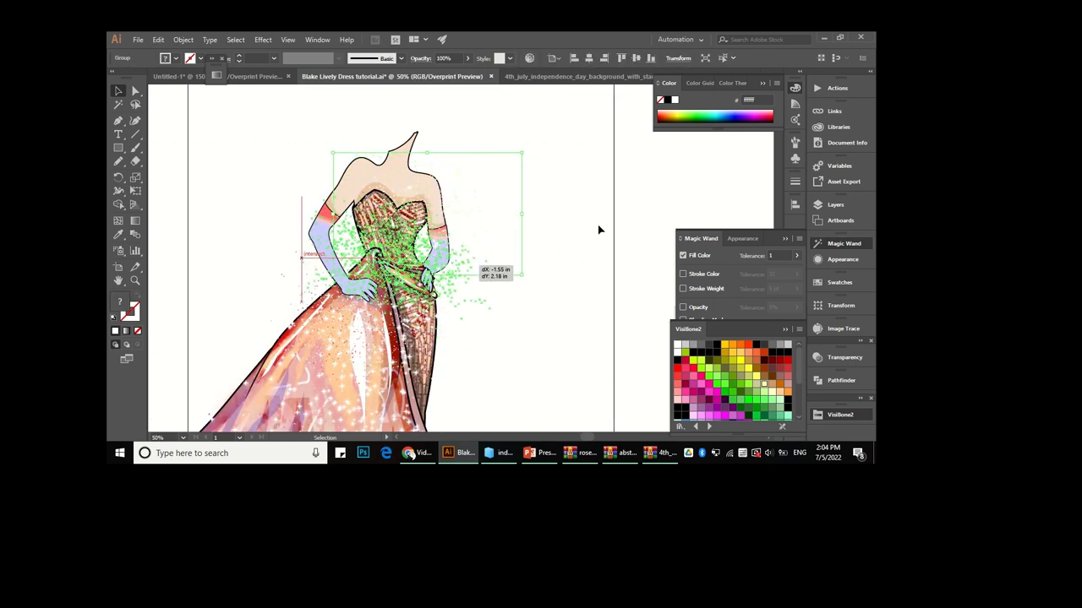
left_click(457, 269)
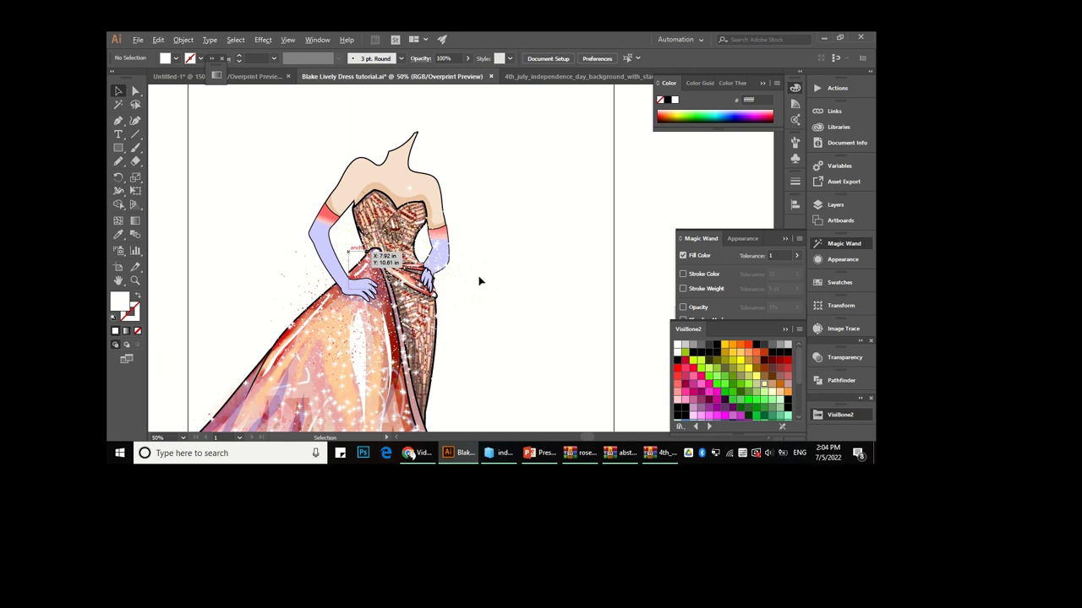
left_click_drag(495, 270, 476, 300)
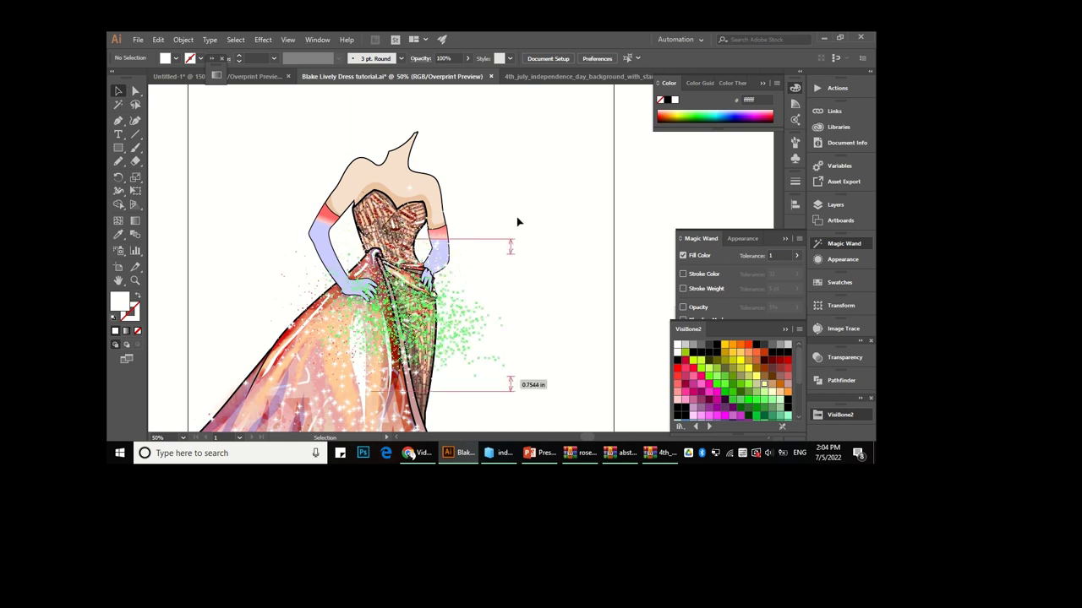
Move the speckle group down onto the skirt and place a copy on the train.
scroll(507, 205, "down", 1)
scroll(507, 245, "down", 1)
scroll(507, 268, "down", 1)
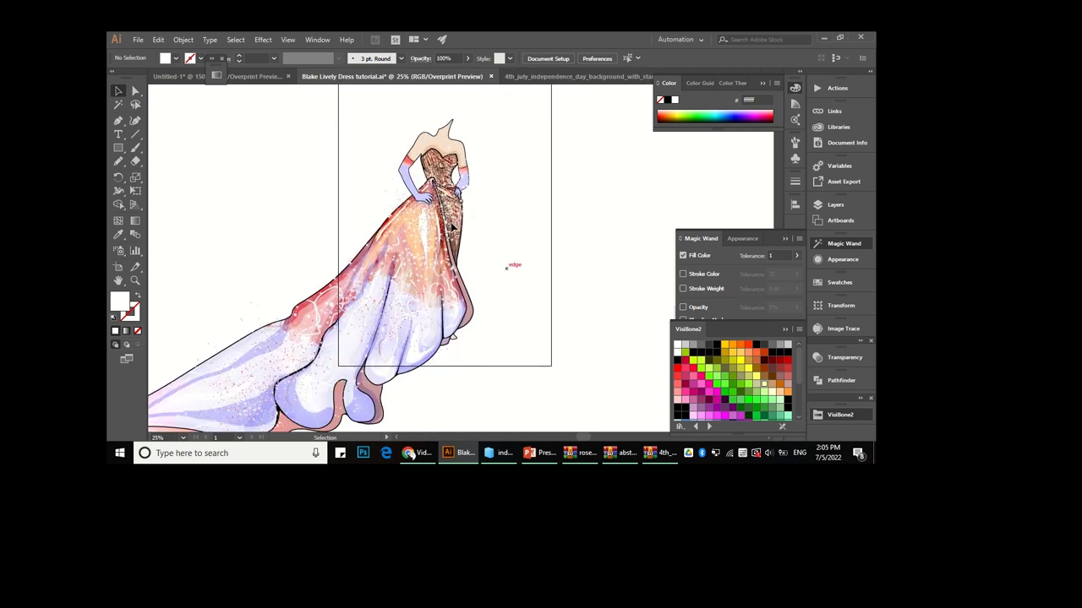
mouse_move(452, 227)
left_mouse_down()
mouse_move(363, 275)
mouse_move(442, 277)
left_mouse_up()
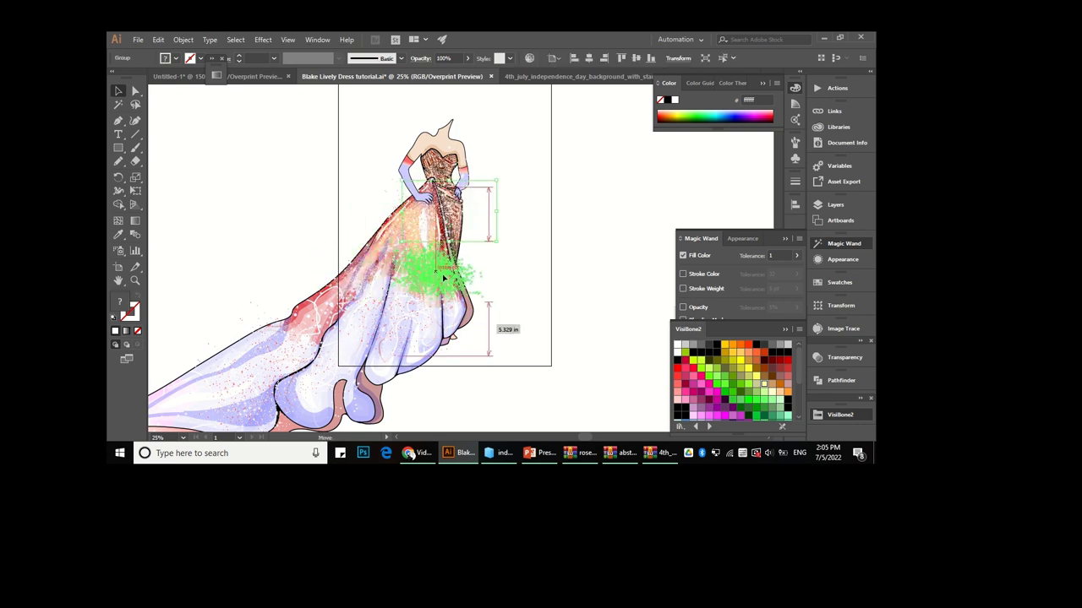
left_click(508, 235)
left_click_drag(440, 281, 335, 305)
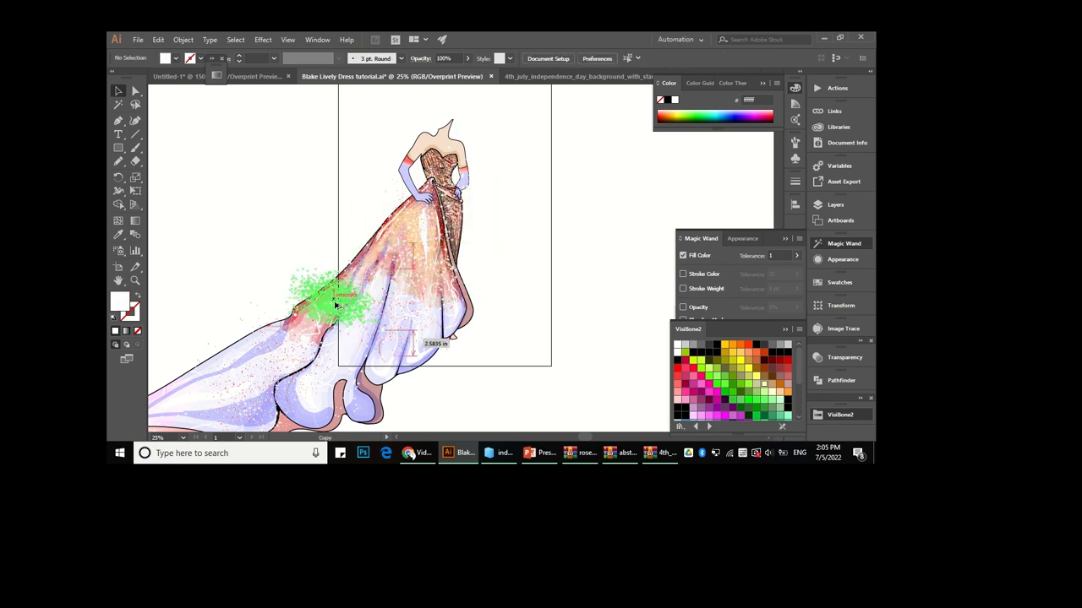